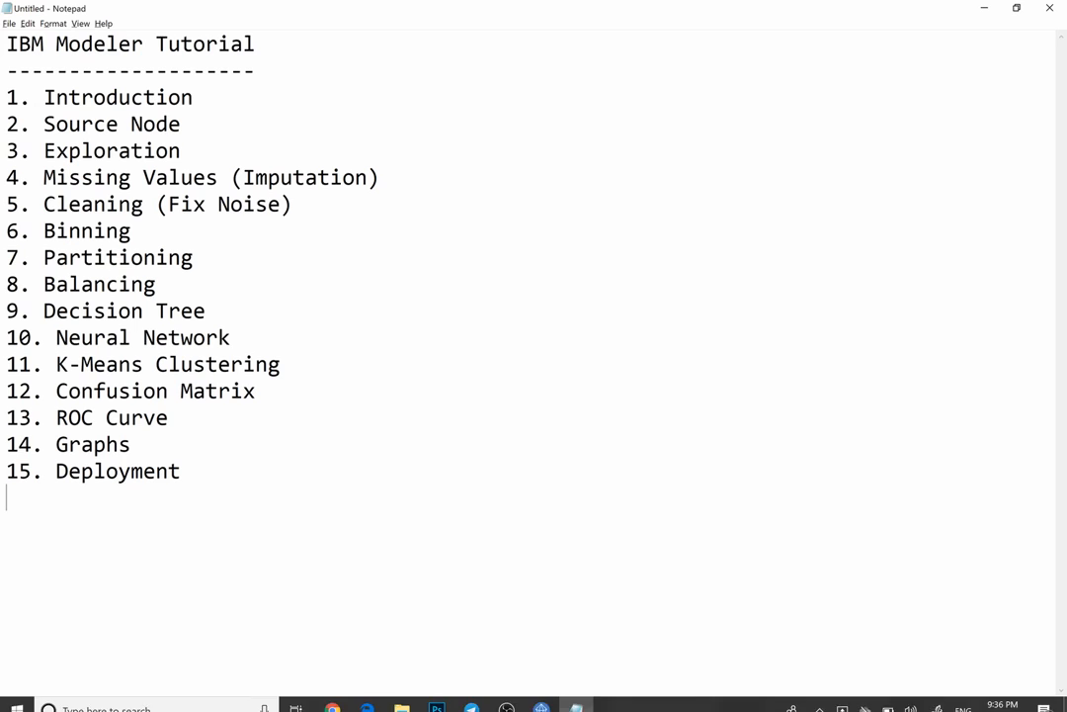
Step: Switch to IBM SPSS Modeler and look through the Sources, Record Ops, Field Ops, Graphs, Modeling and Output node palettes
click(541, 699)
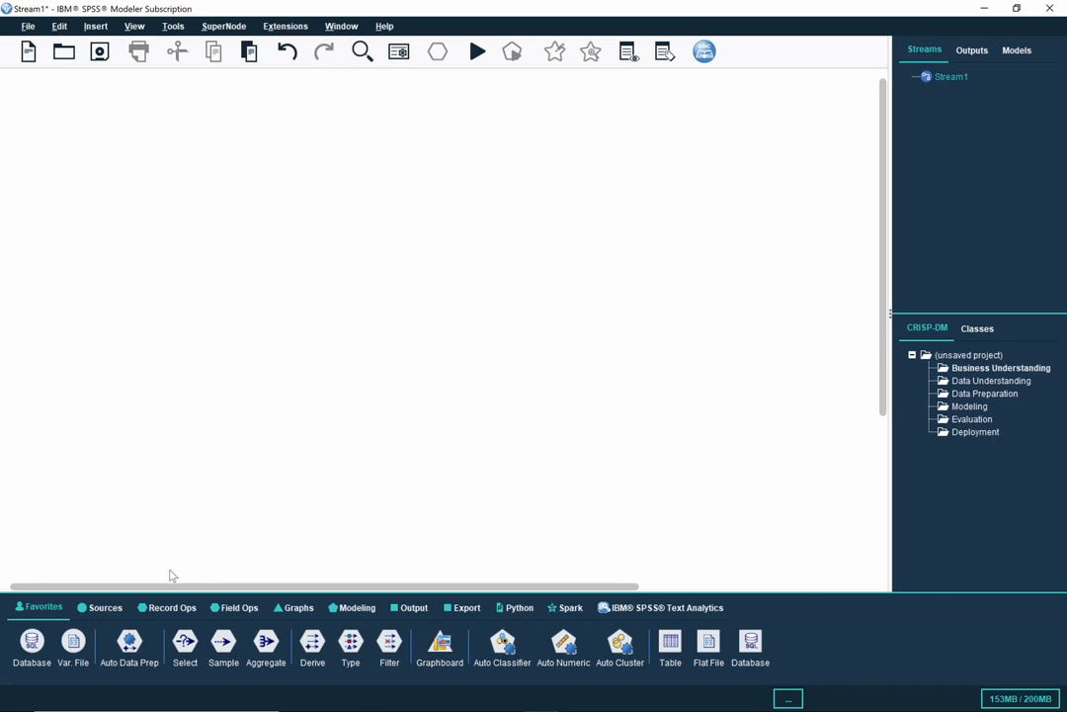
click(104, 608)
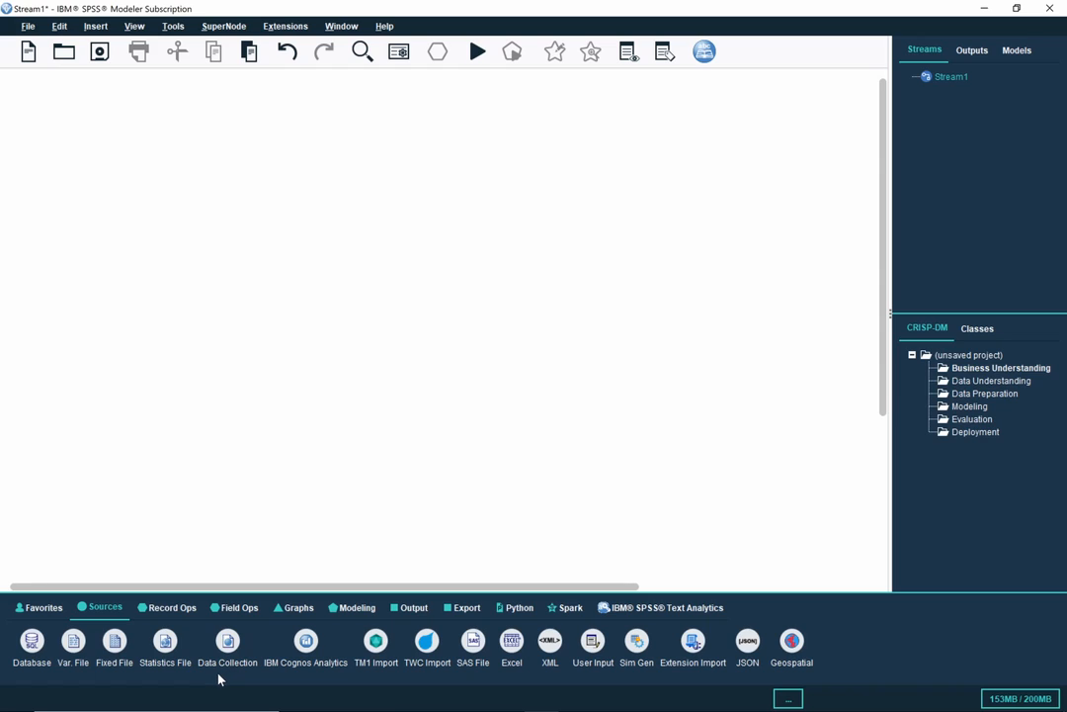
click(185, 617)
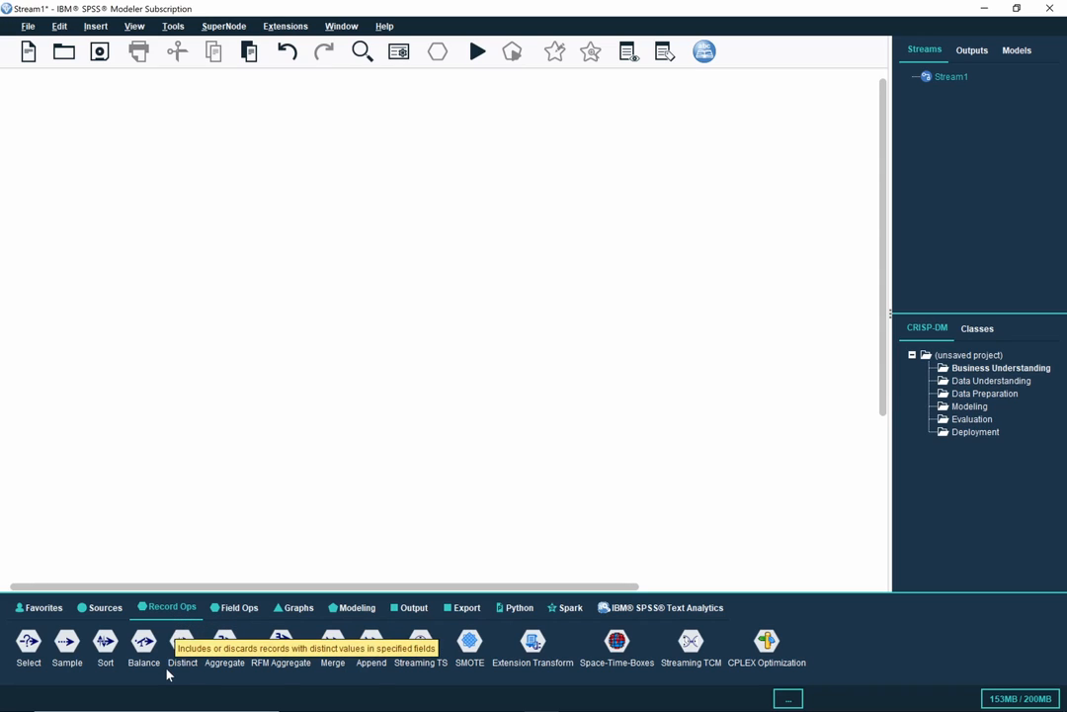
click(237, 607)
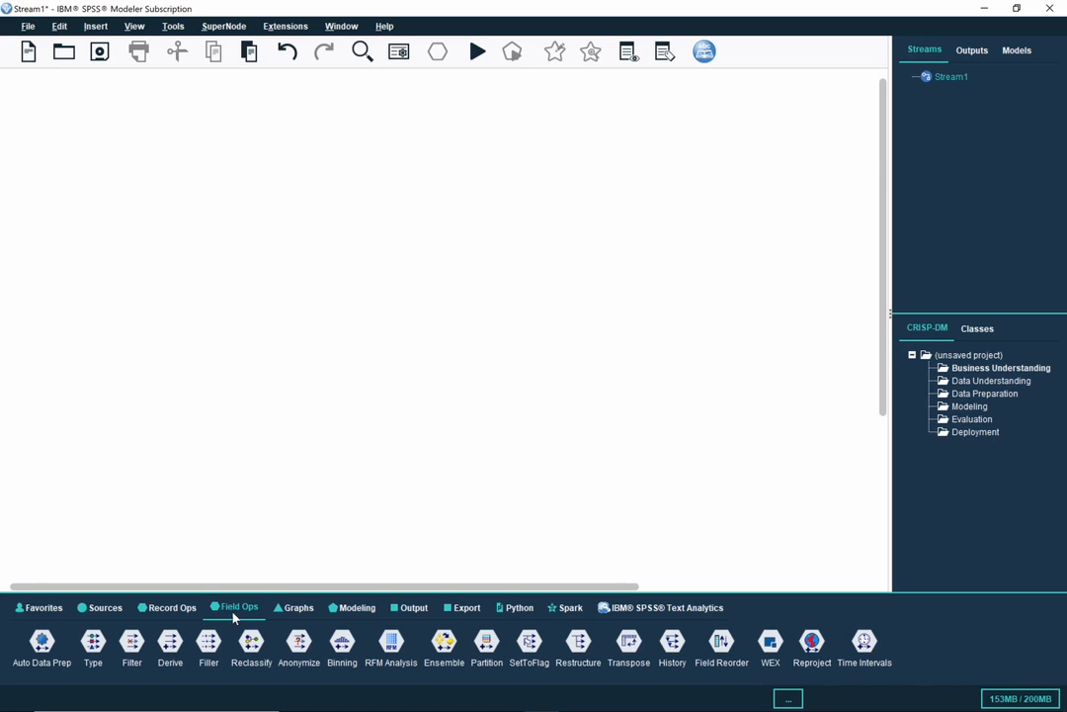
click(300, 608)
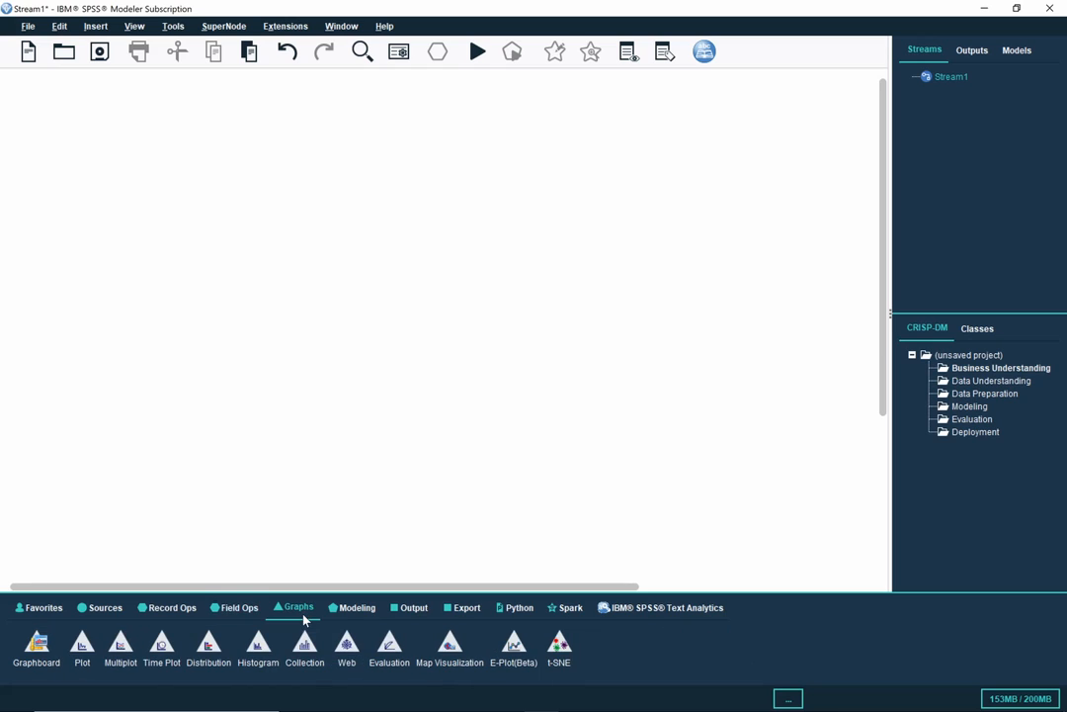
click(361, 617)
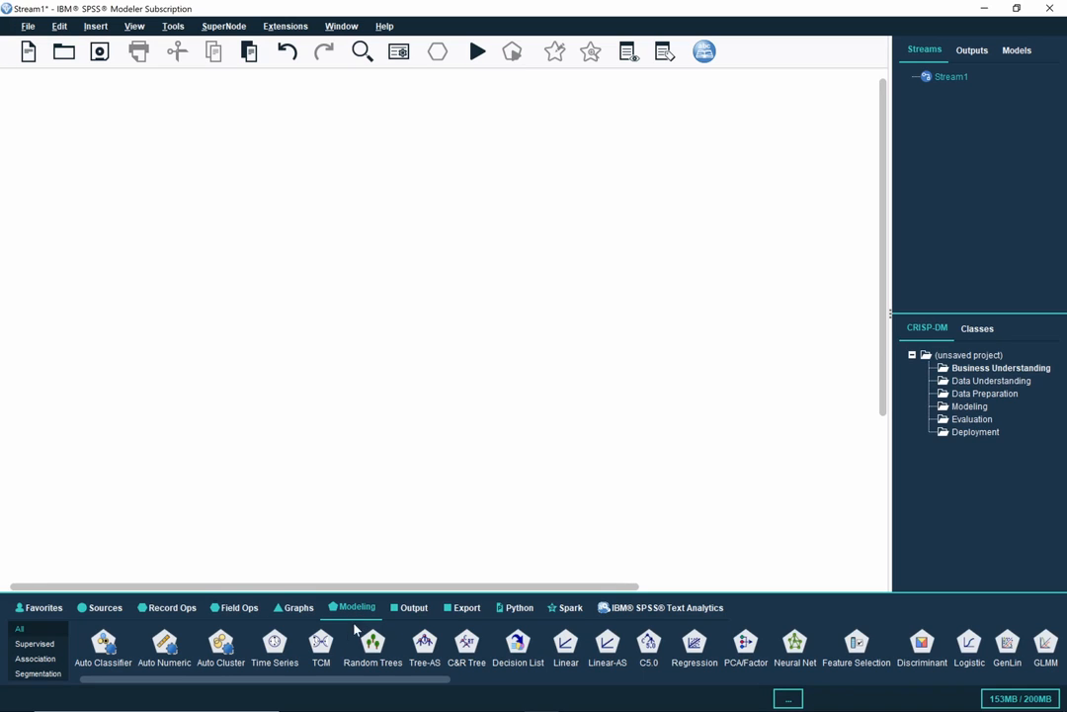
click(414, 607)
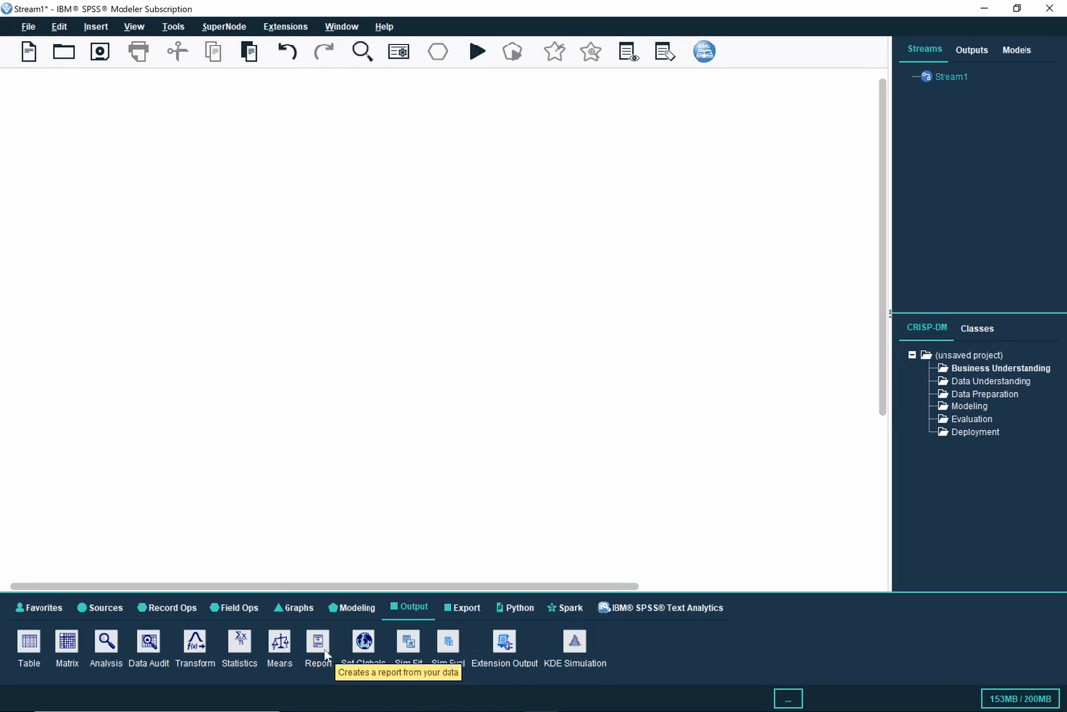
click(352, 617)
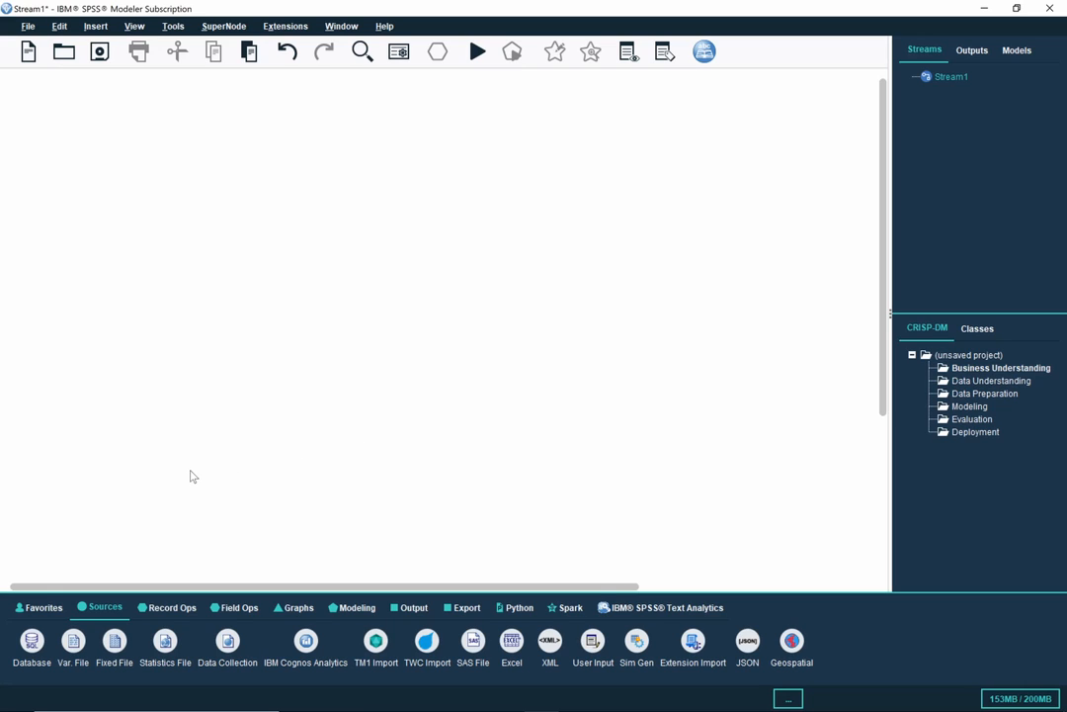
Step: Place an Excel source node near the upper-left corner of the empty stream canvas
click(100, 611)
drag(512, 649, 68, 146)
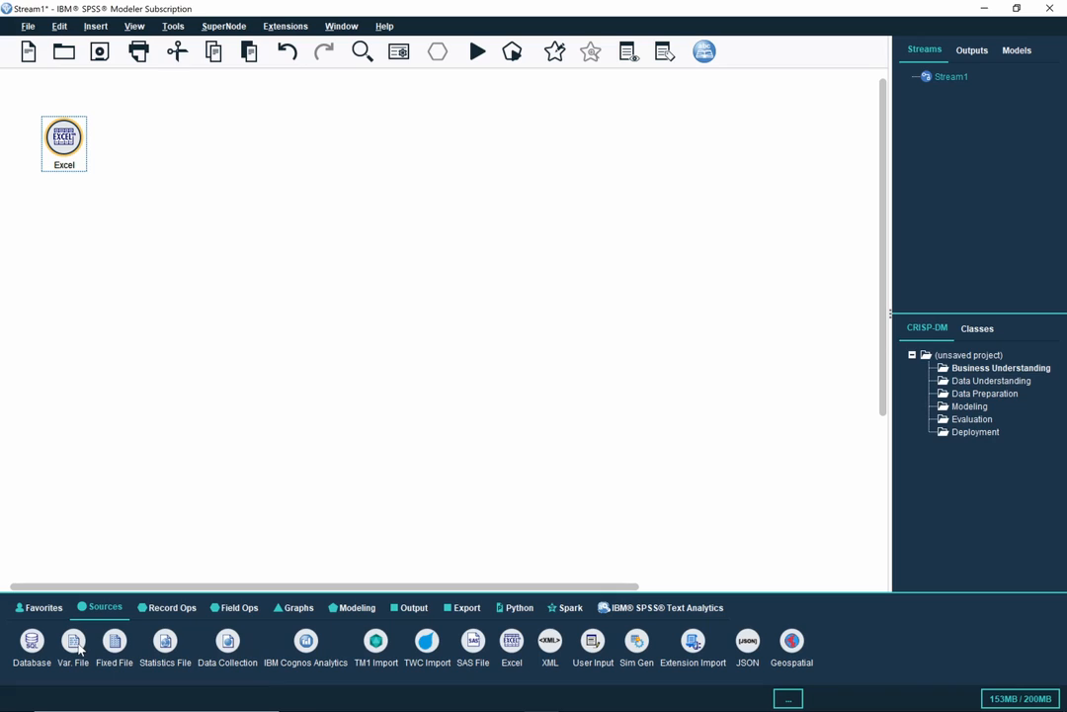
Step: Try a custom "|" field delimiter instead of comma in a Var. File source node, discard the settings and delete the node
drag(78, 640, 65, 259)
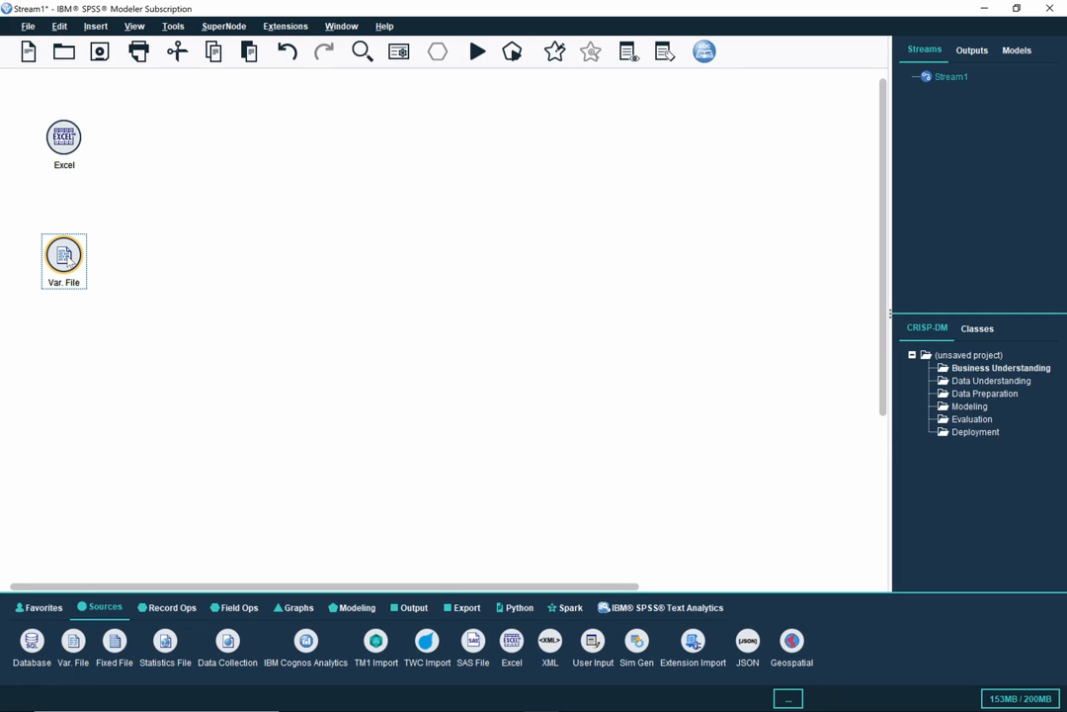
double_click(65, 255)
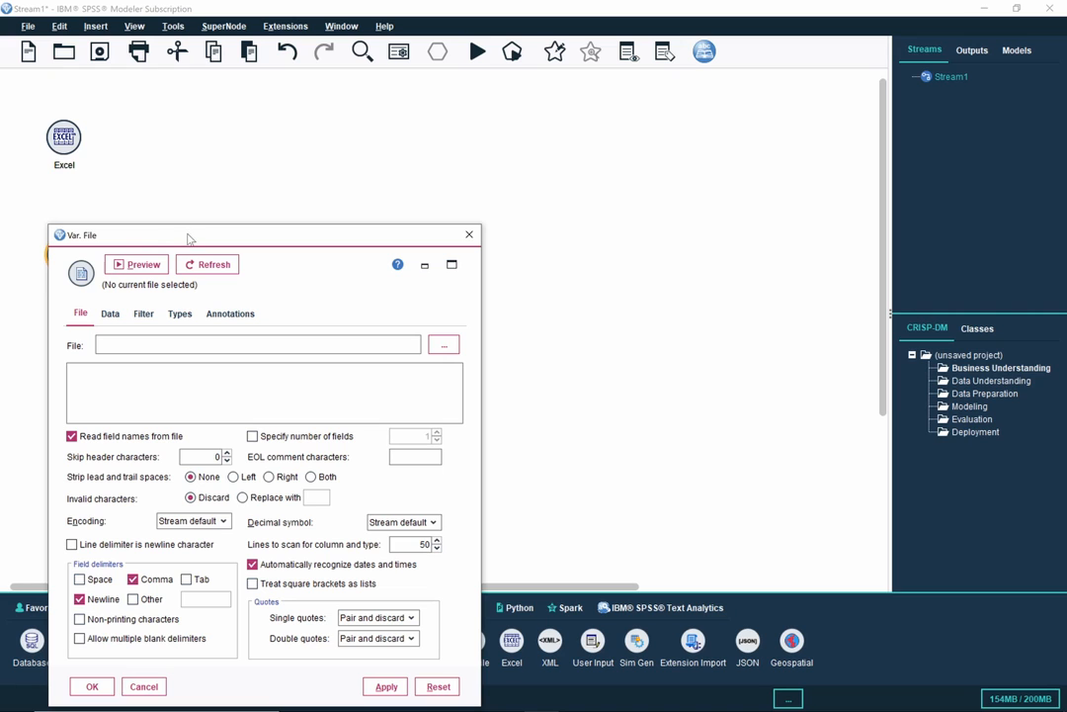
drag(189, 238, 387, 120)
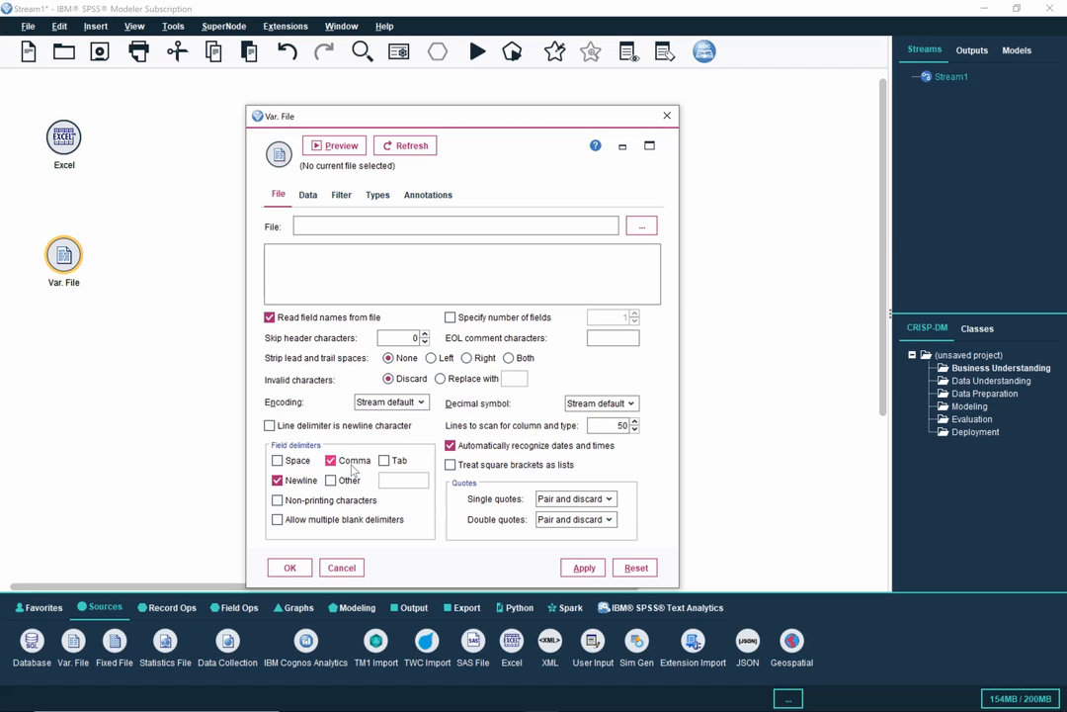
click(336, 462)
click(332, 482)
text(;)
text(|)
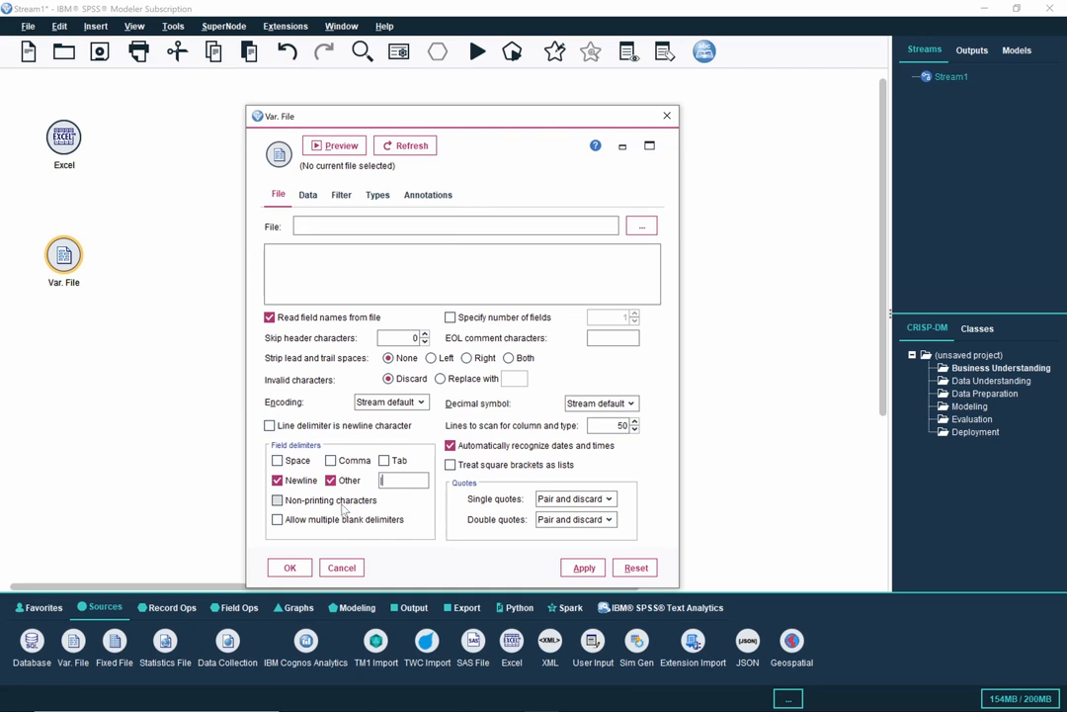
click(342, 568)
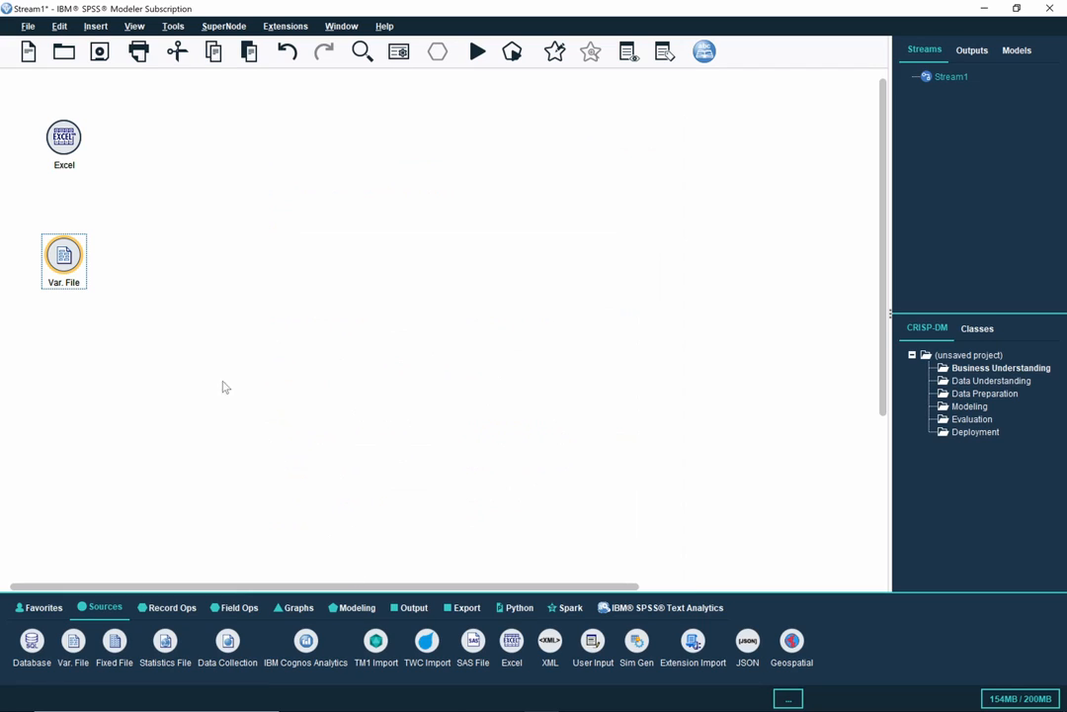
key(Delete)
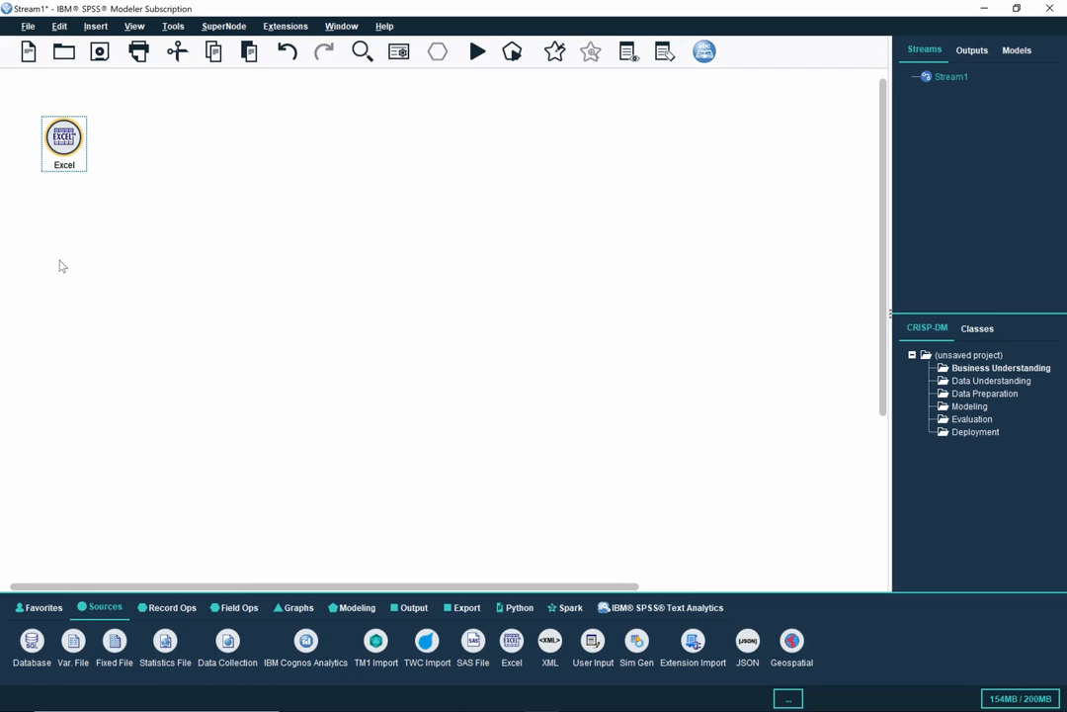
Step: Configure the Excel source node to import bank-data.xlsx from the Desktop with file type Excel 2007-2016 (*.xlsx)
click(64, 134)
double_click(64, 135)
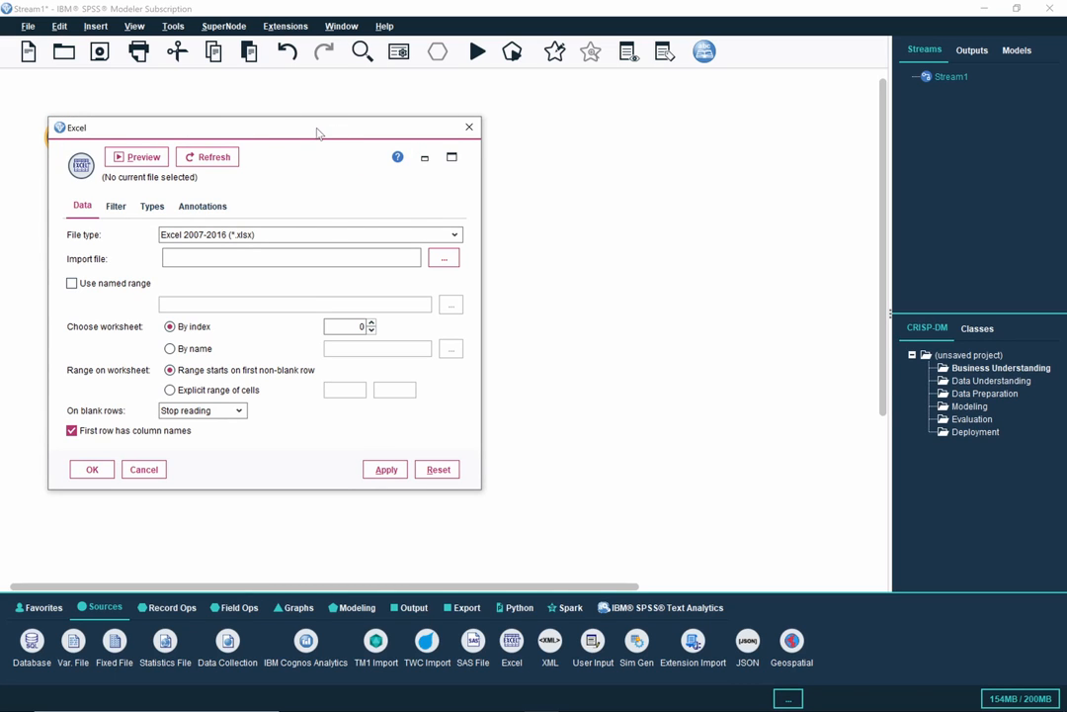
drag(319, 131, 512, 125)
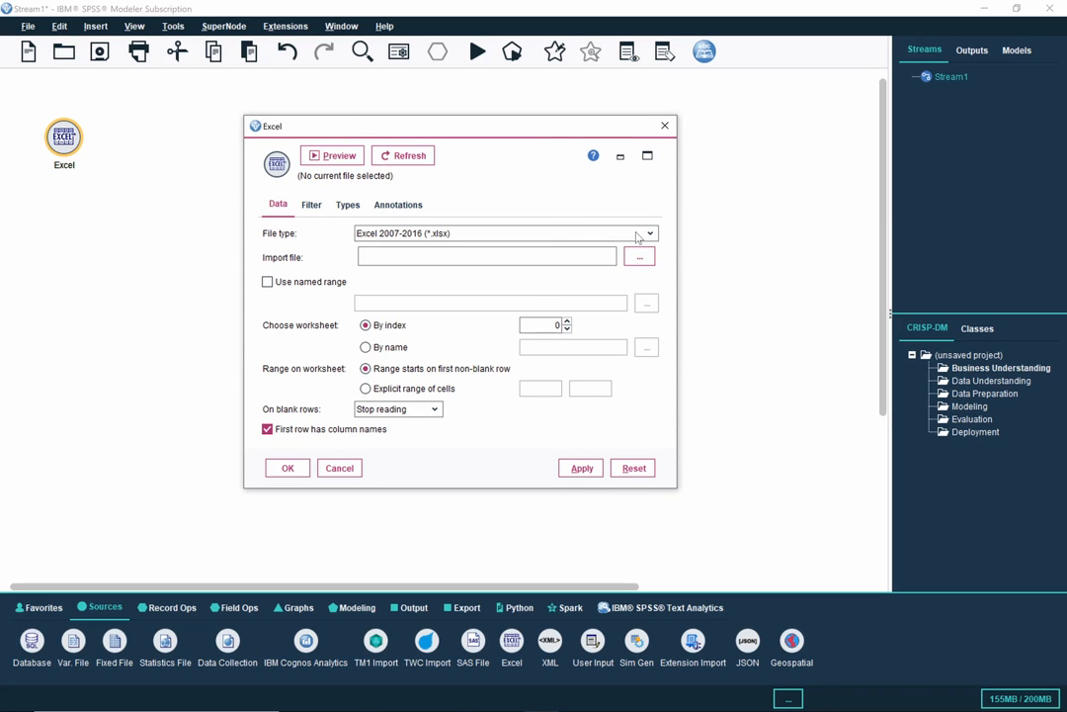
click(651, 236)
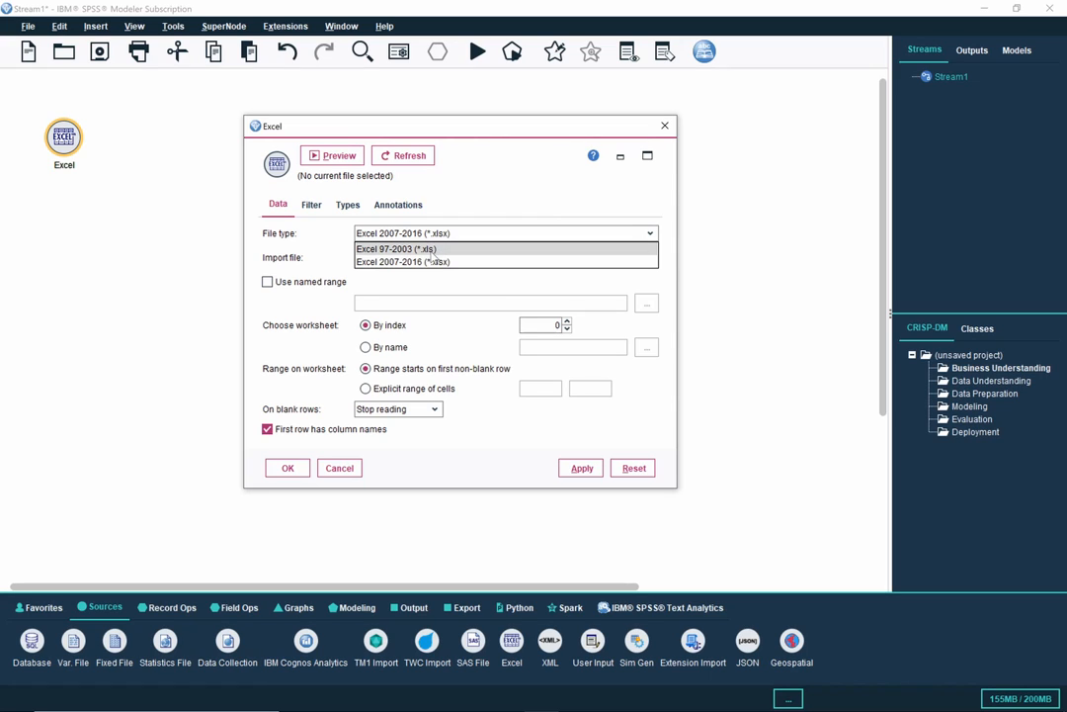
click(440, 262)
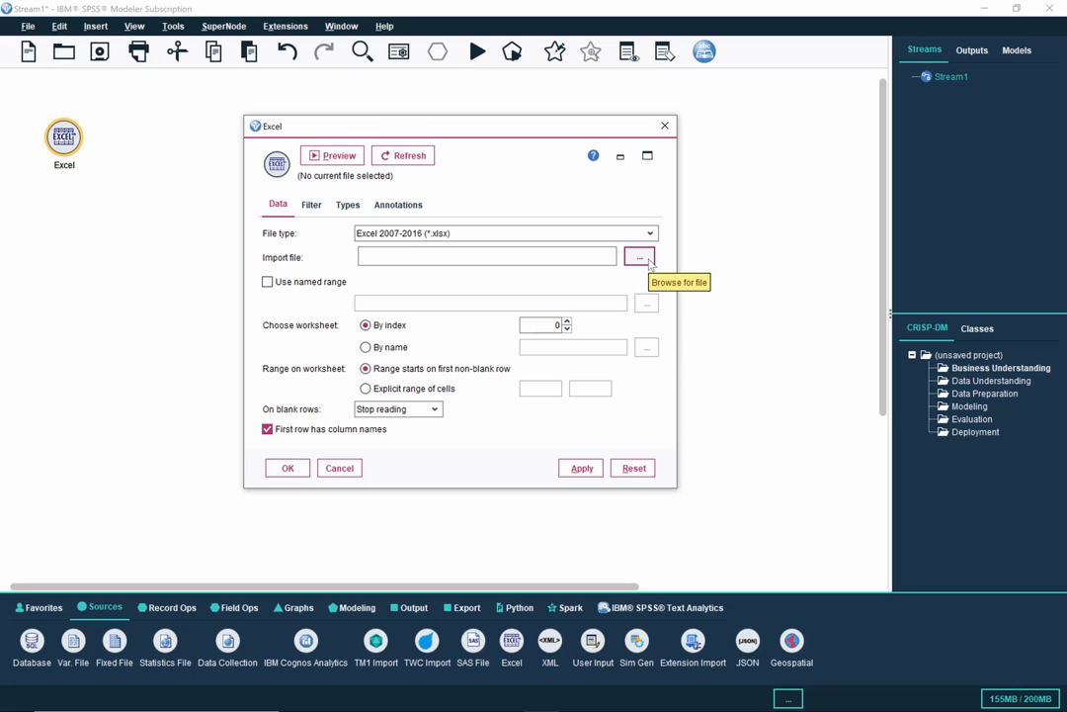
click(648, 259)
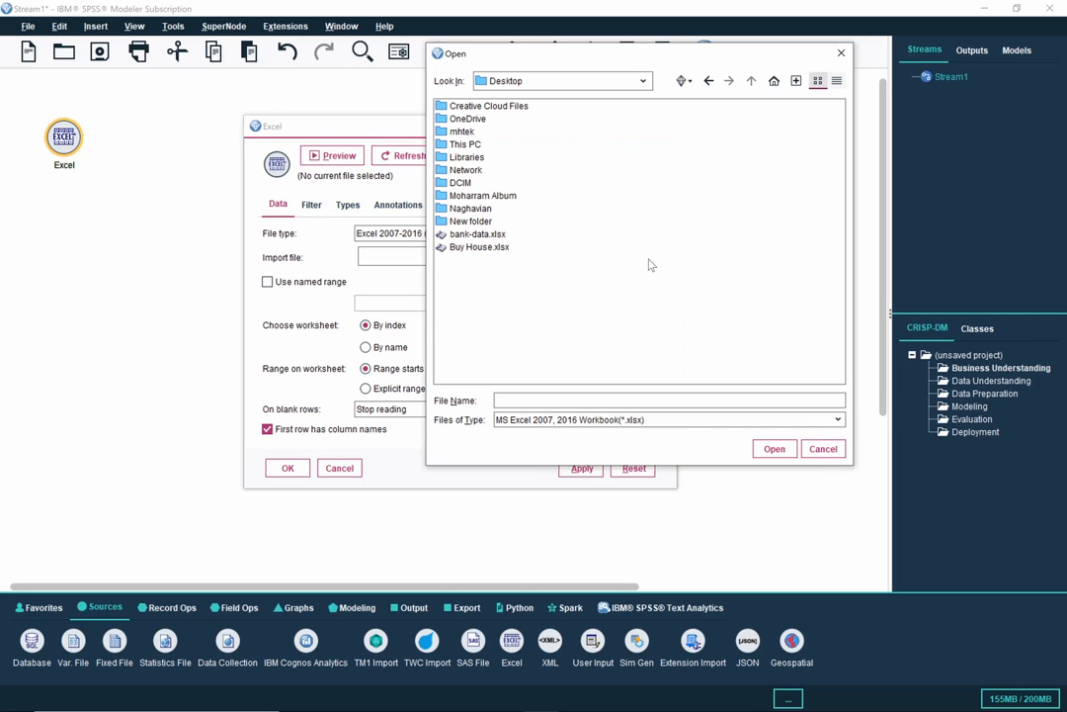
click(484, 235)
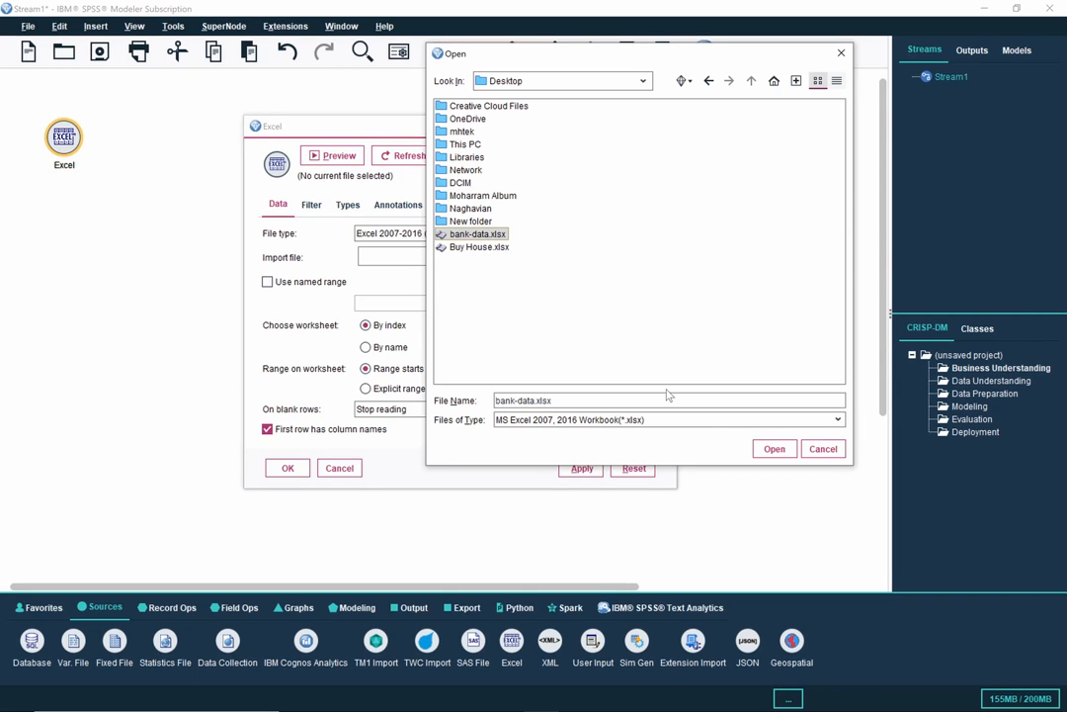
click(775, 450)
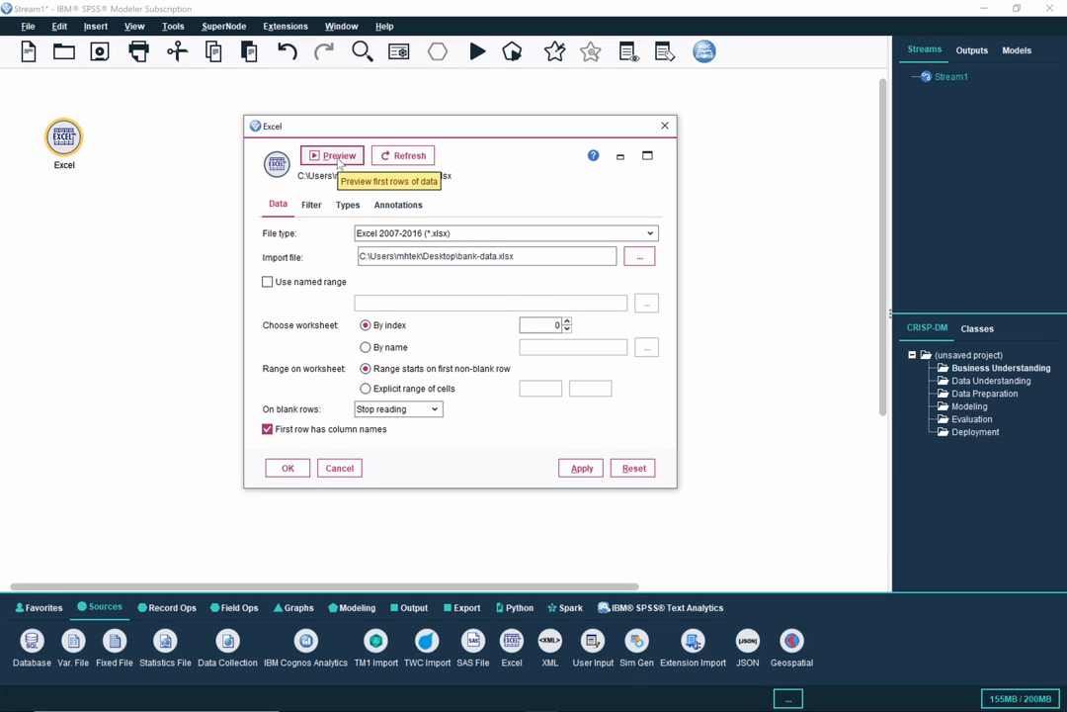
Step: Preview the first rows of bank-data.xlsx in a maximized window and close the preview
click(338, 161)
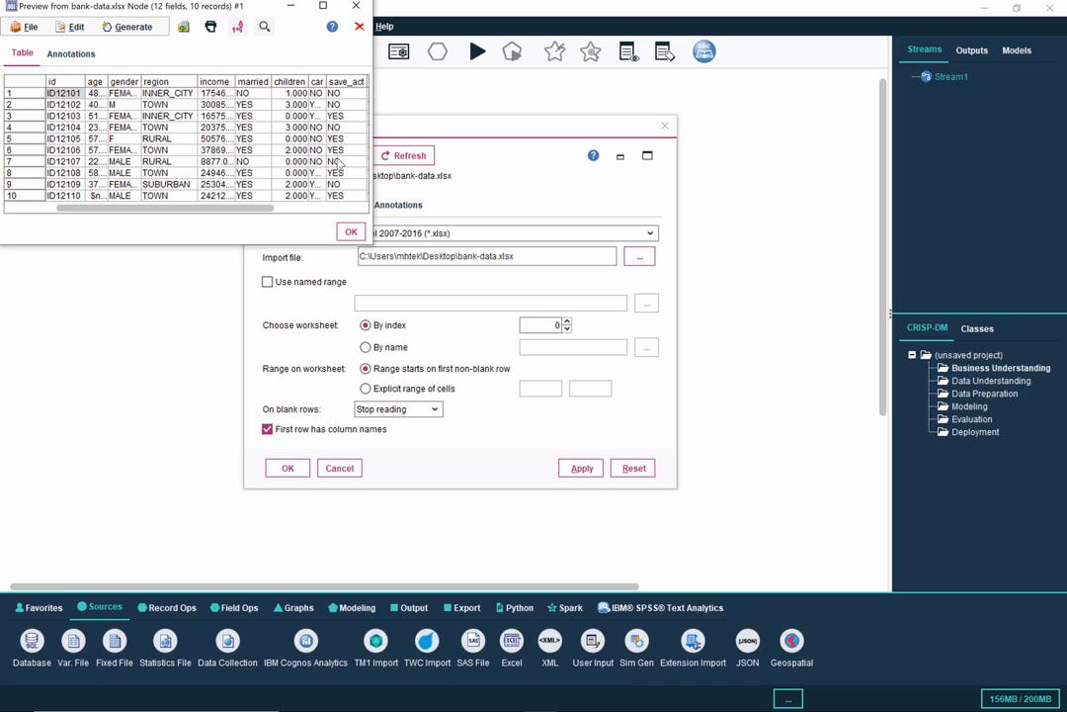
click(322, 6)
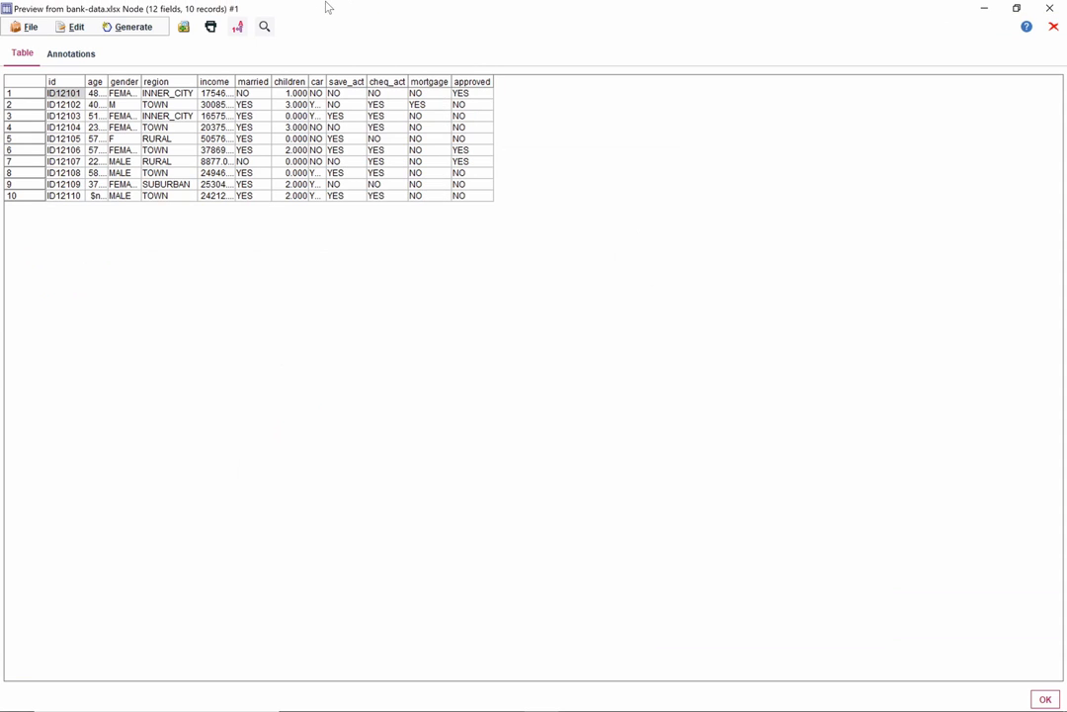
click(333, 195)
click(1051, 10)
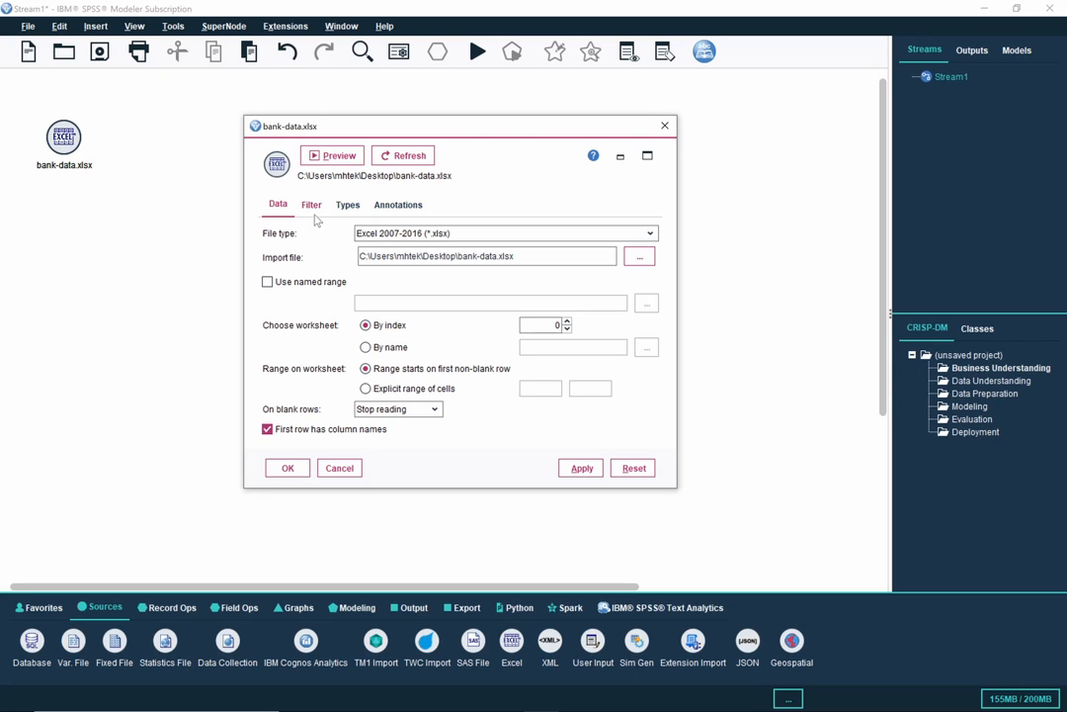
Step: Review the source node's field filter and types, including the measurement and role options available for the id field
click(313, 205)
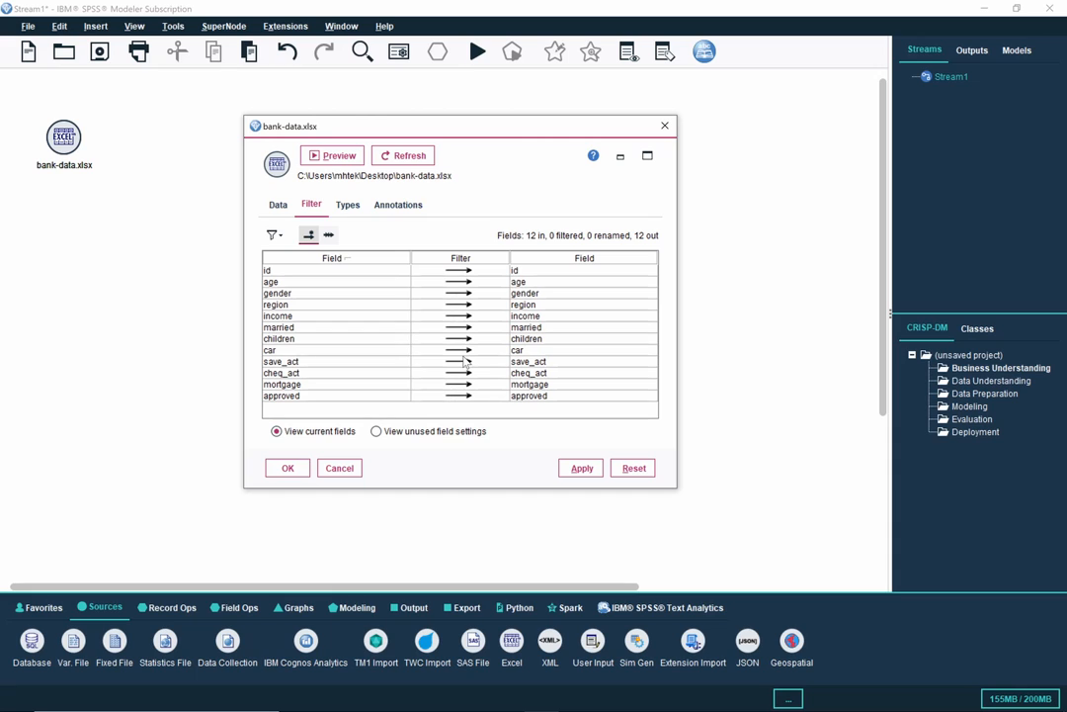
click(349, 207)
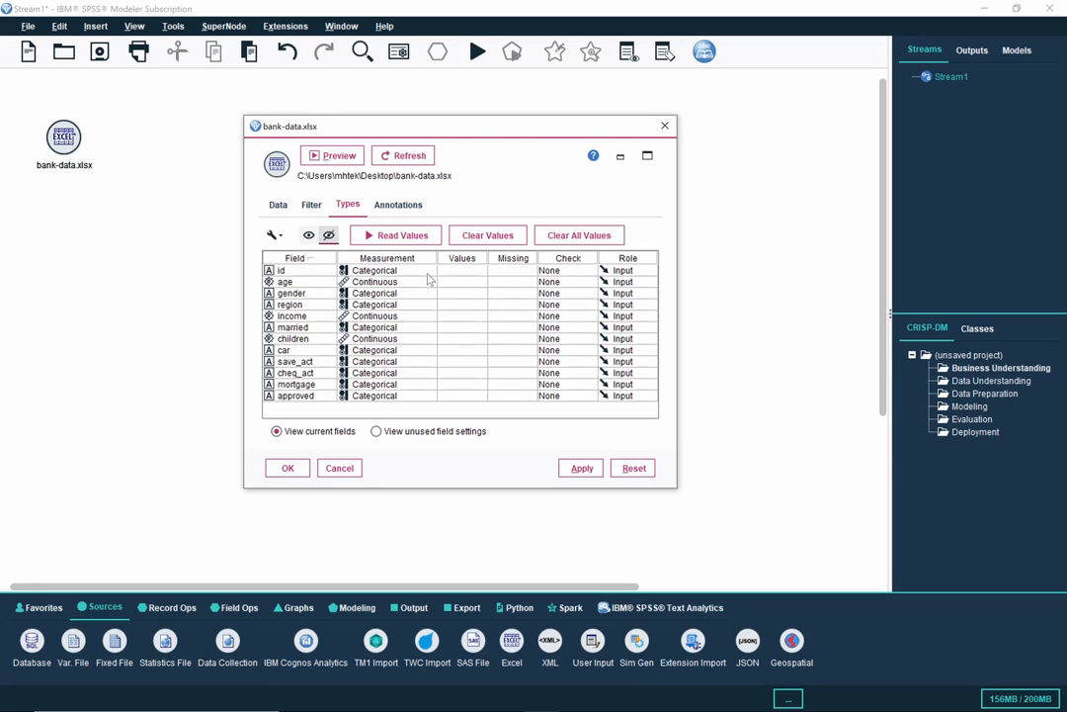
click(430, 272)
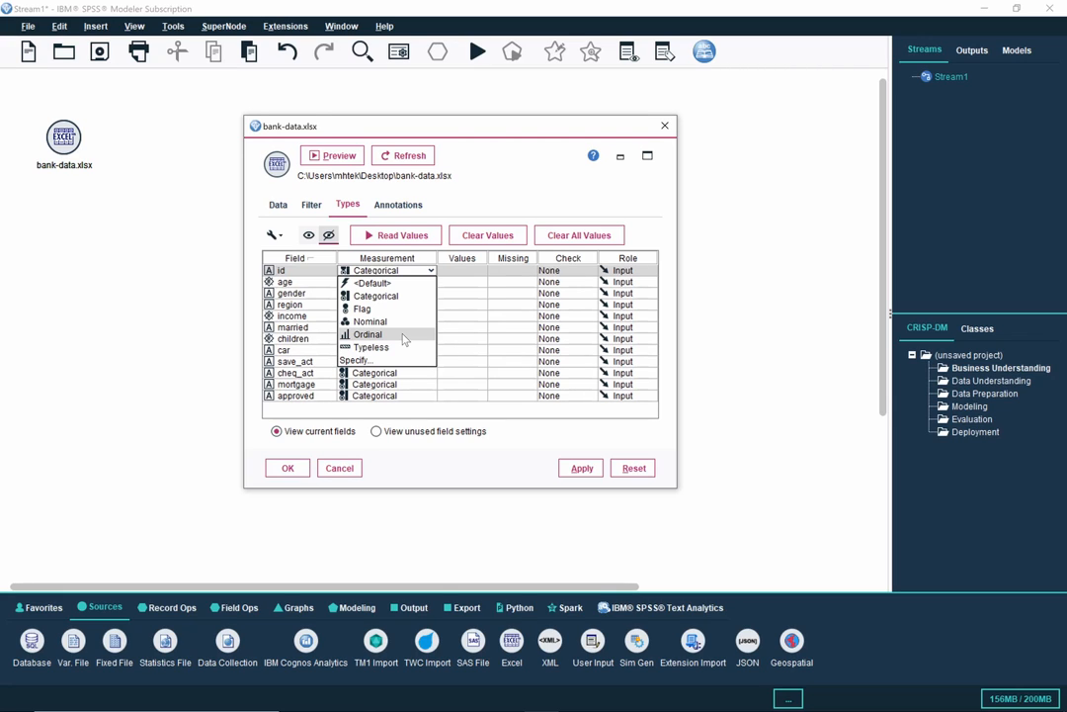
click(558, 209)
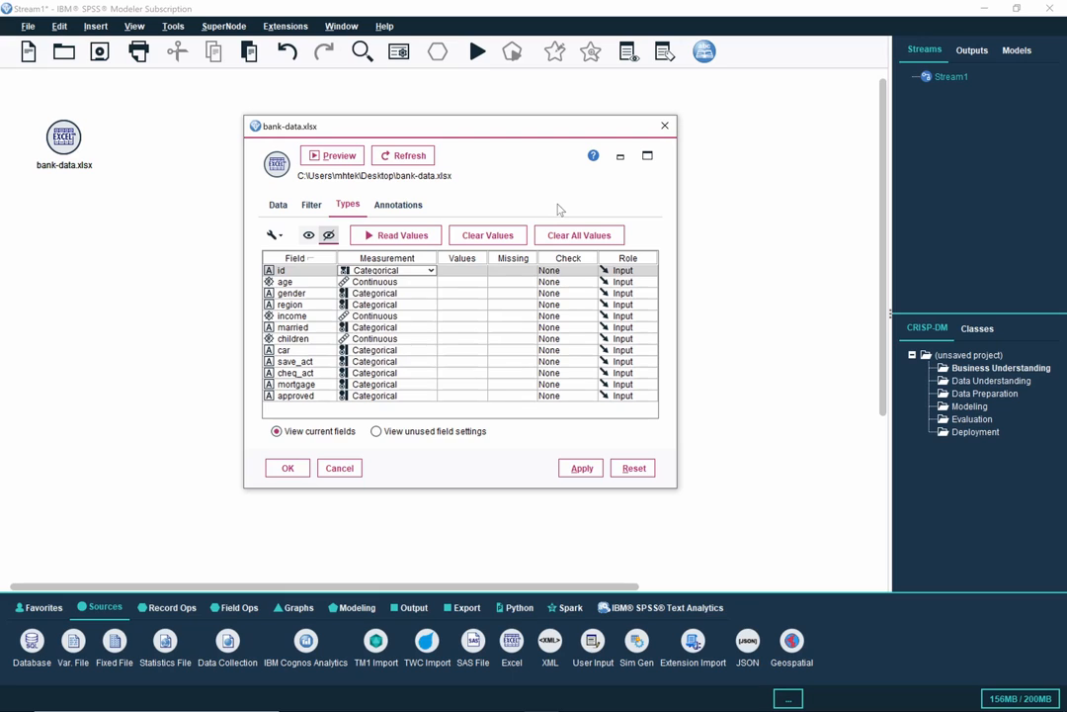
click(649, 273)
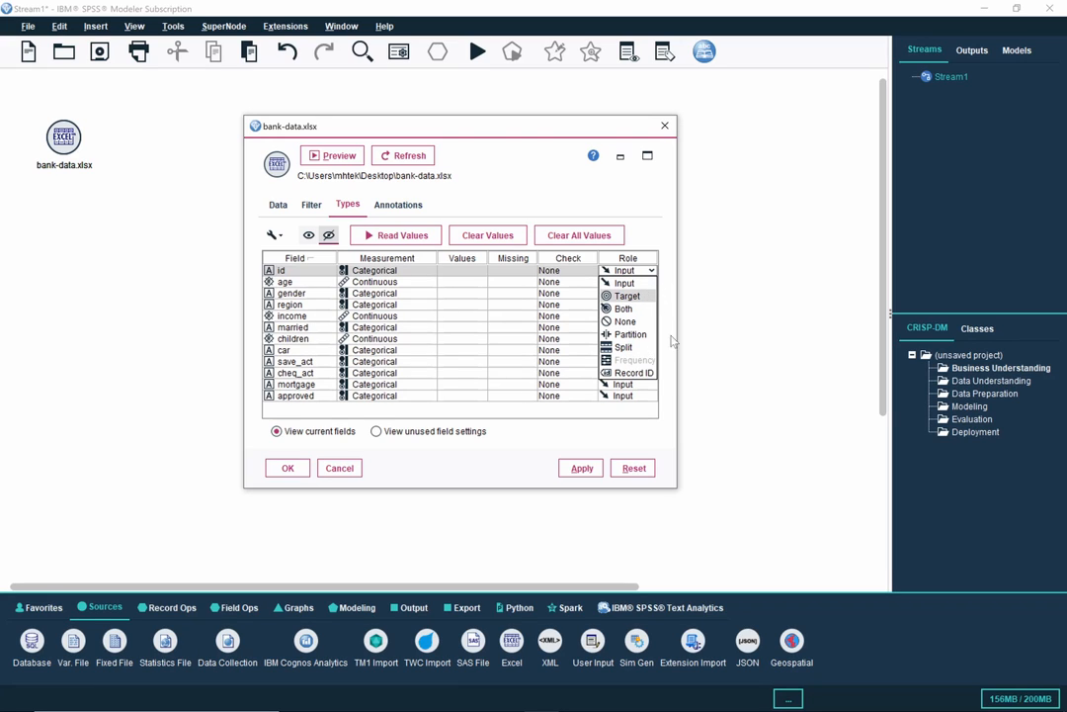
click(666, 379)
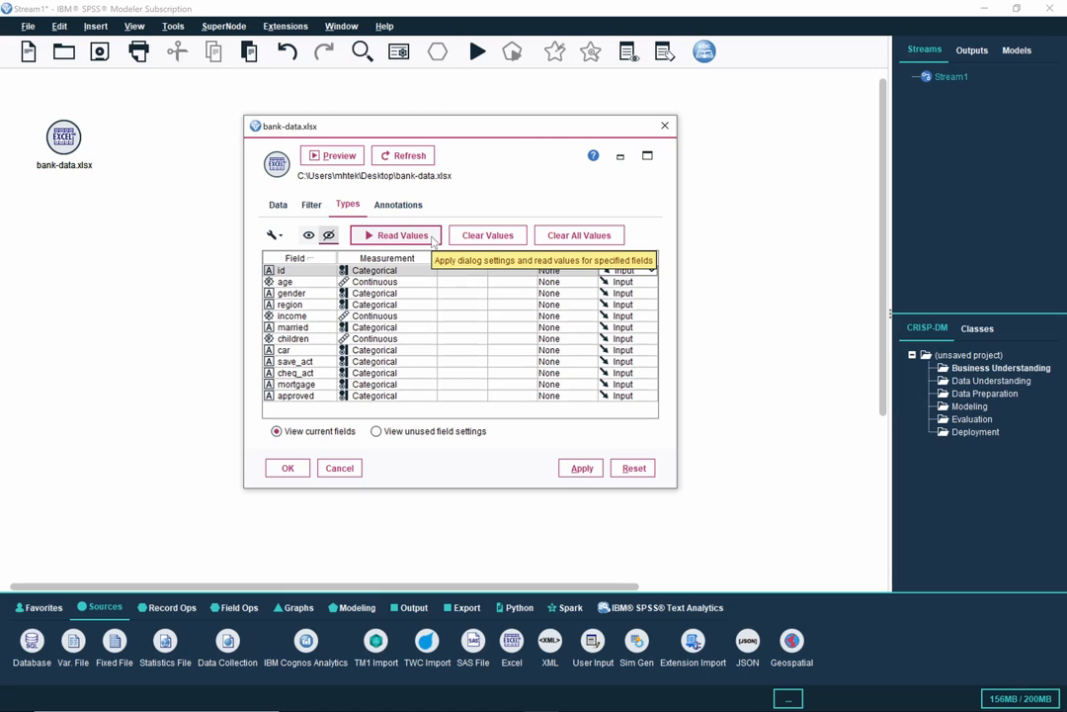
Step: Read the values of all fields in the bank-data.xlsx node, enlarge its dialog and select the gender field
click(432, 241)
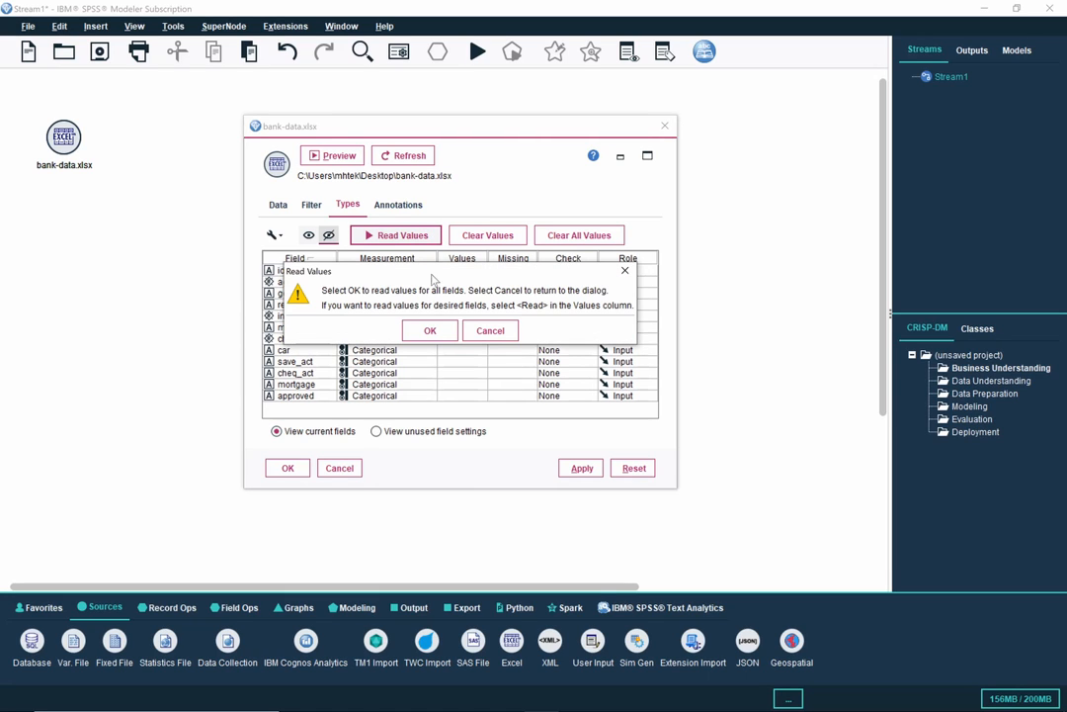
click(430, 331)
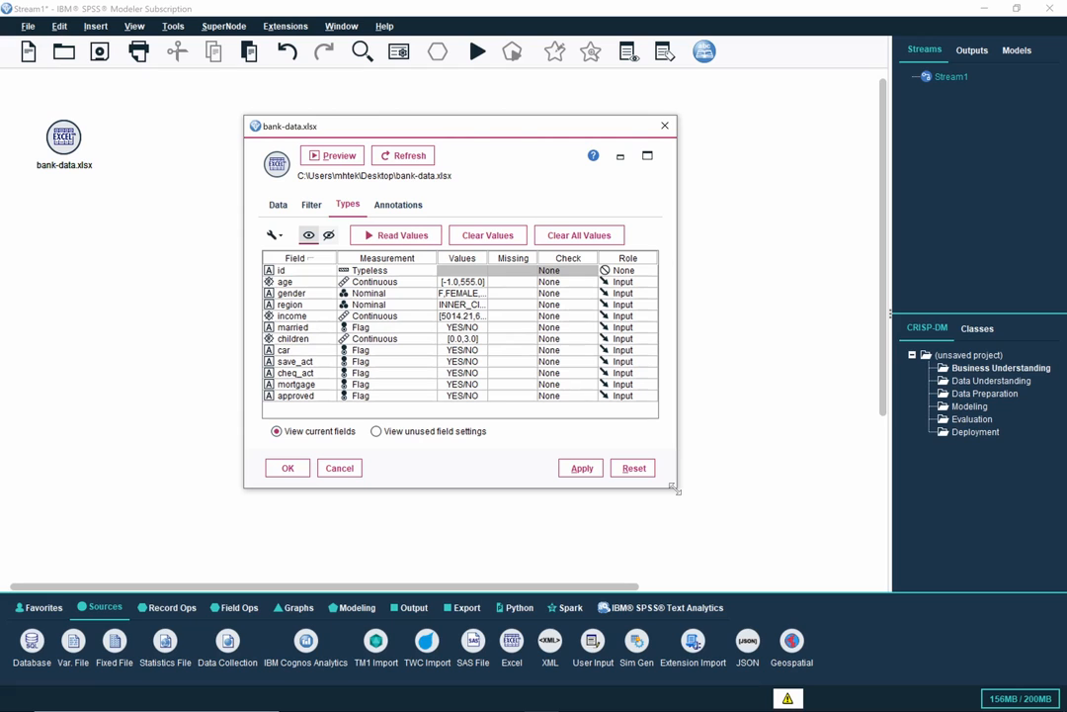
drag(674, 488, 875, 571)
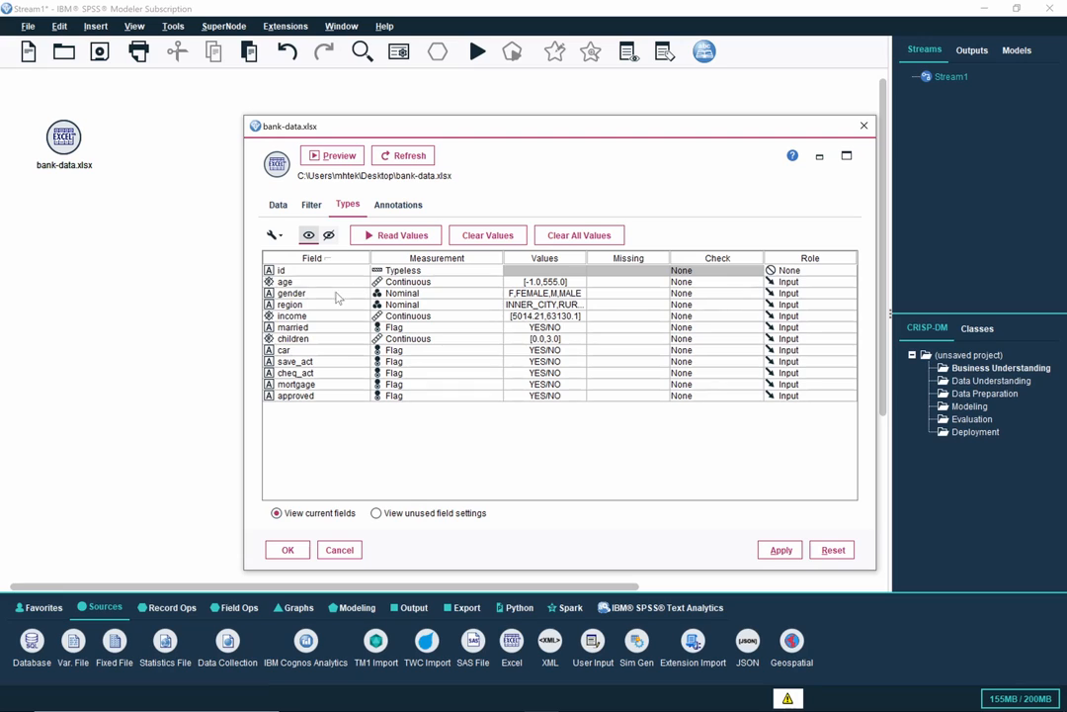
click(335, 298)
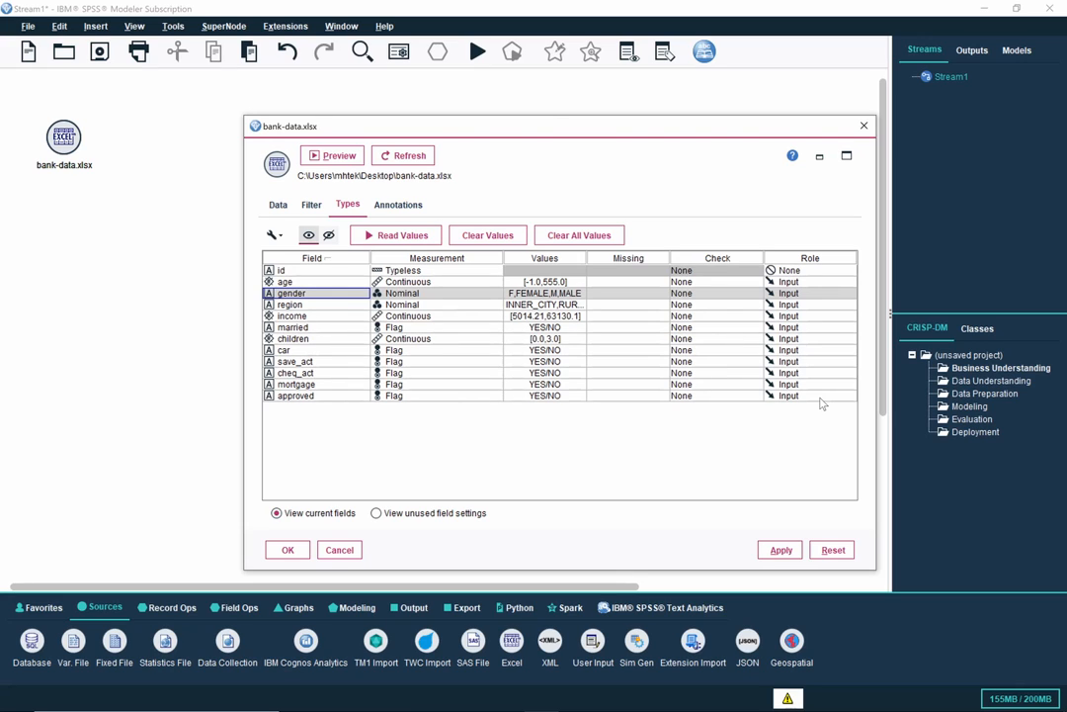
Step: Set the role of the approved field to Target and accept the source node's settings
click(810, 395)
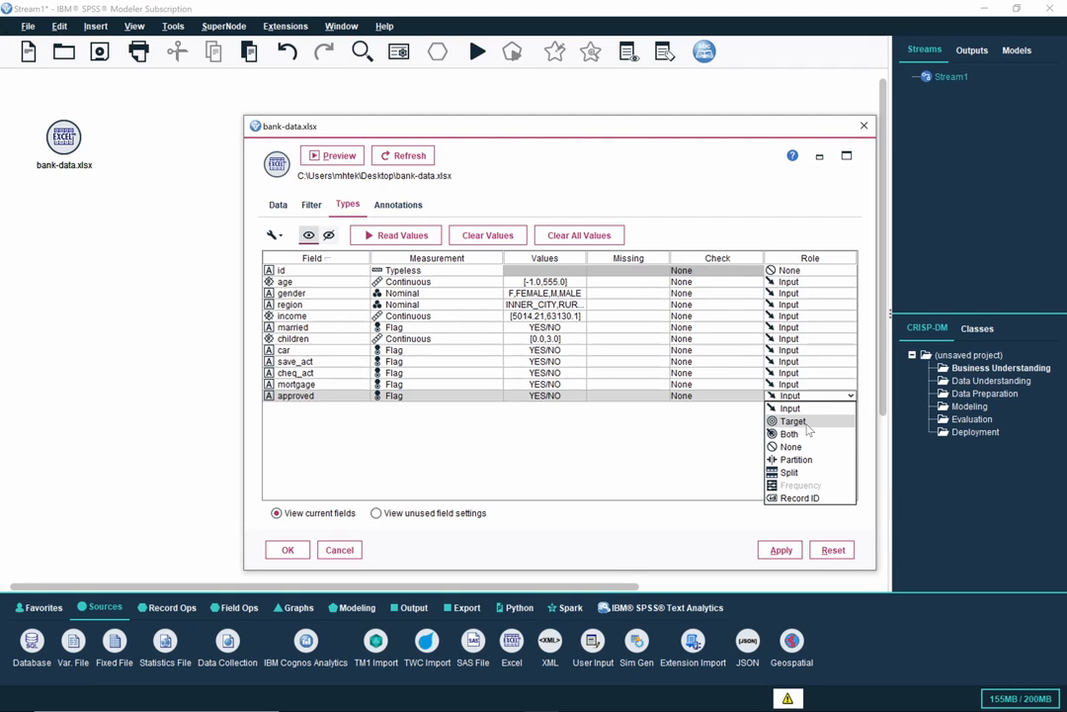
click(794, 421)
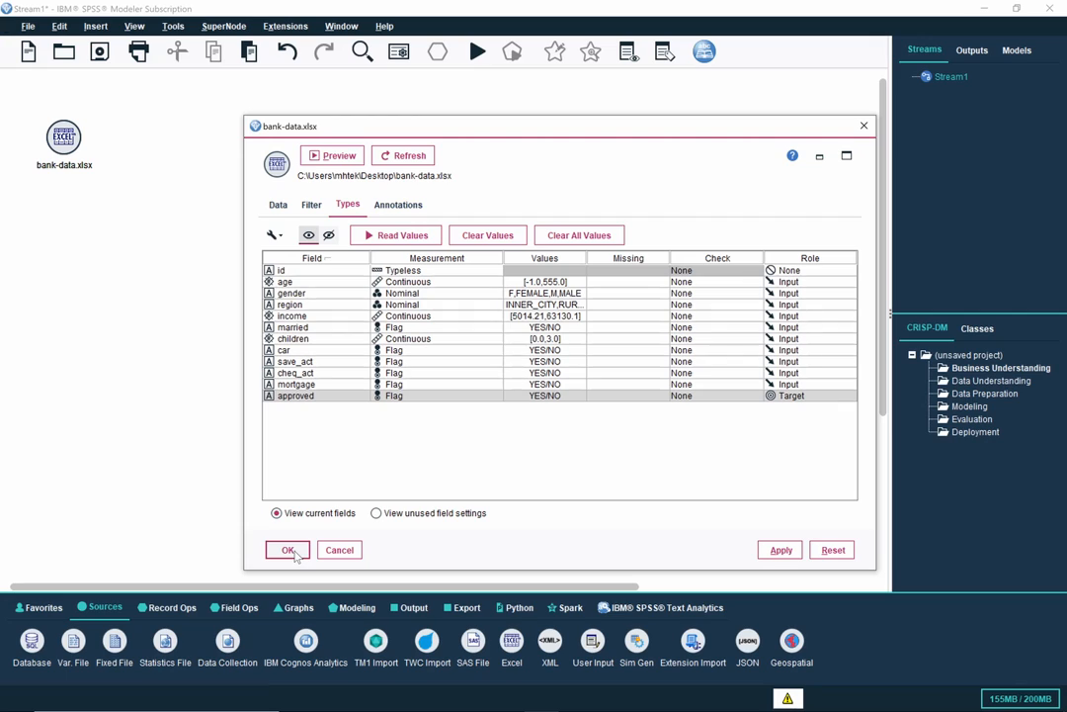
click(289, 550)
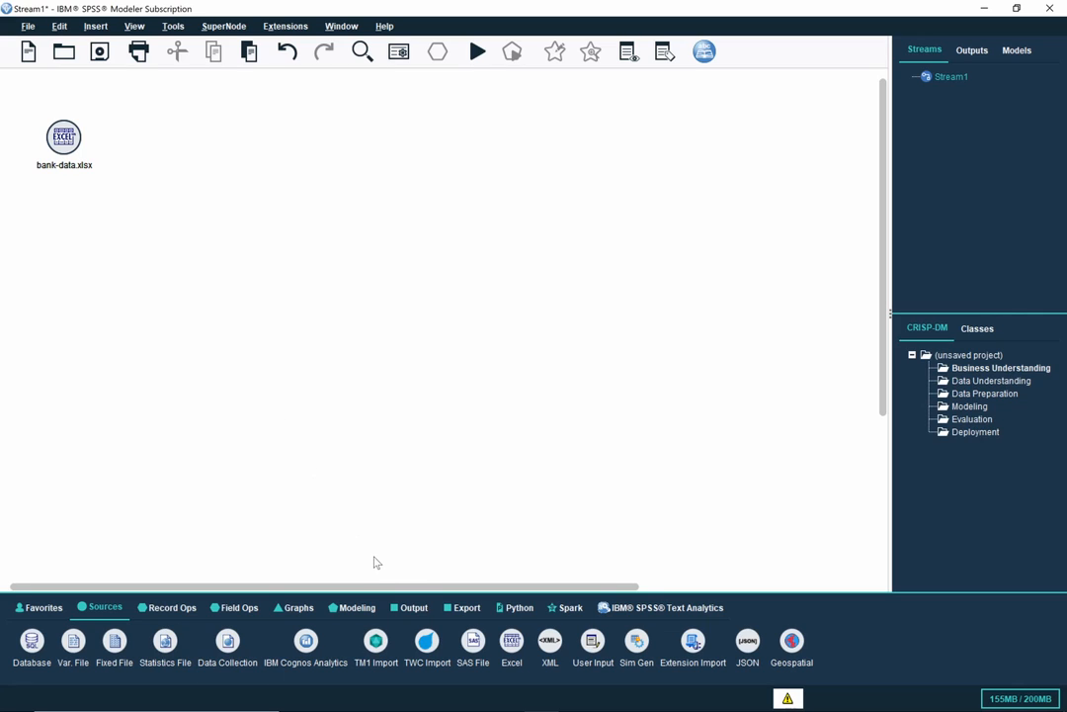
Step: Add a Data Audit node below the bank-data.xlsx node and connect the source node to it
click(413, 607)
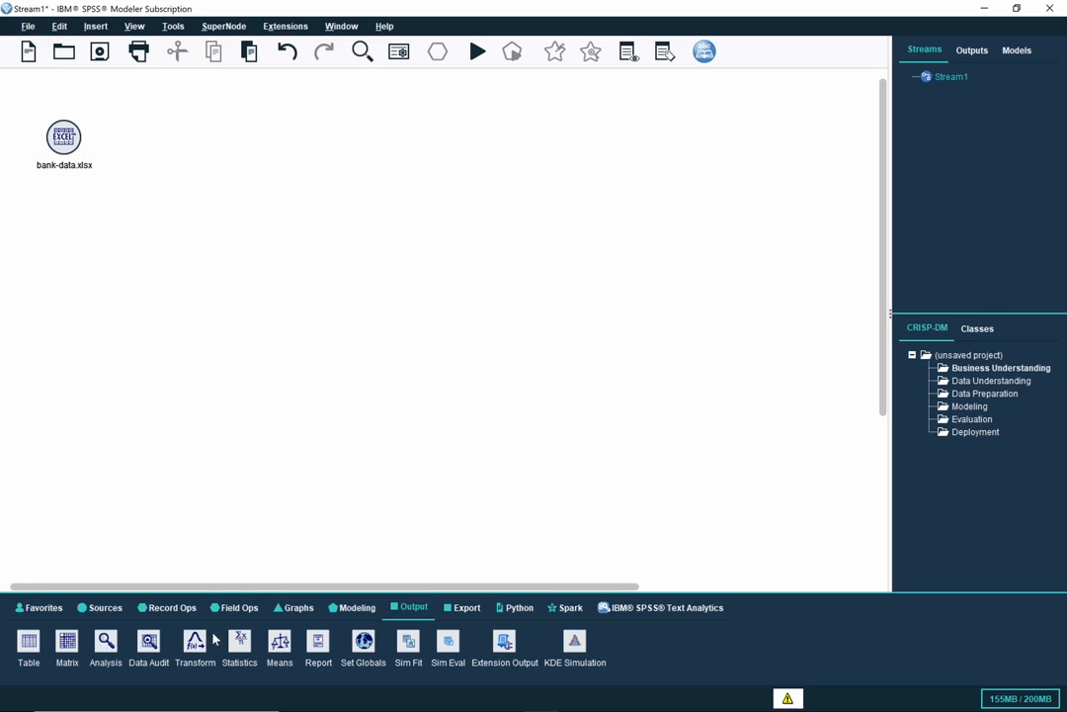
click(153, 648)
click(64, 249)
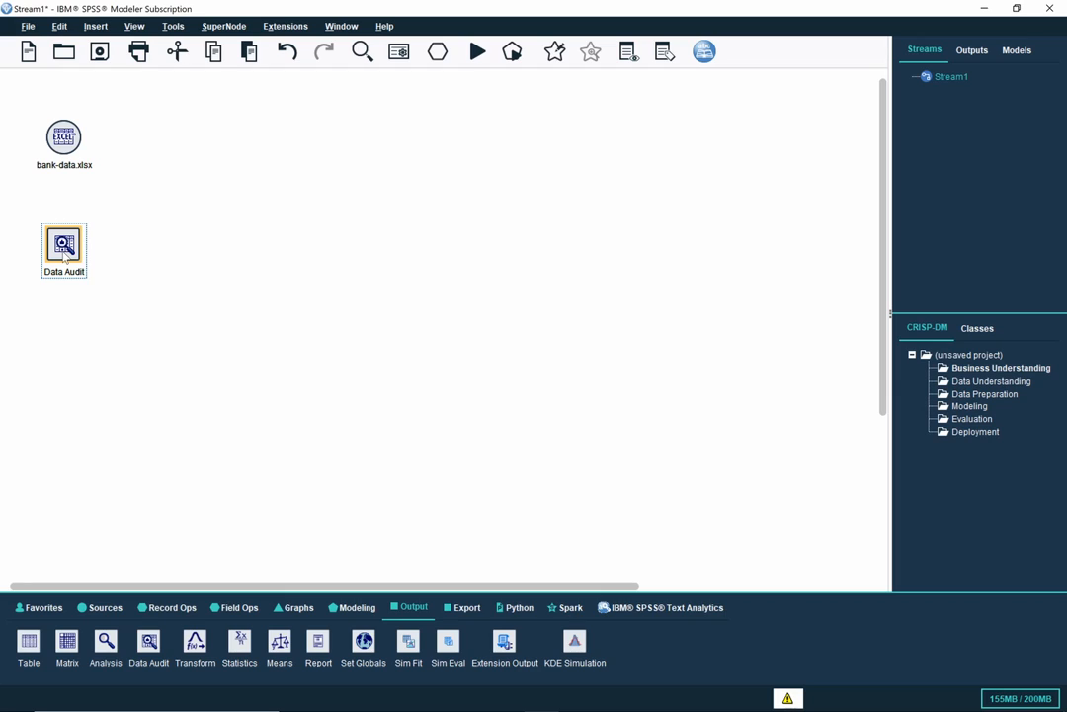
right_click(69, 149)
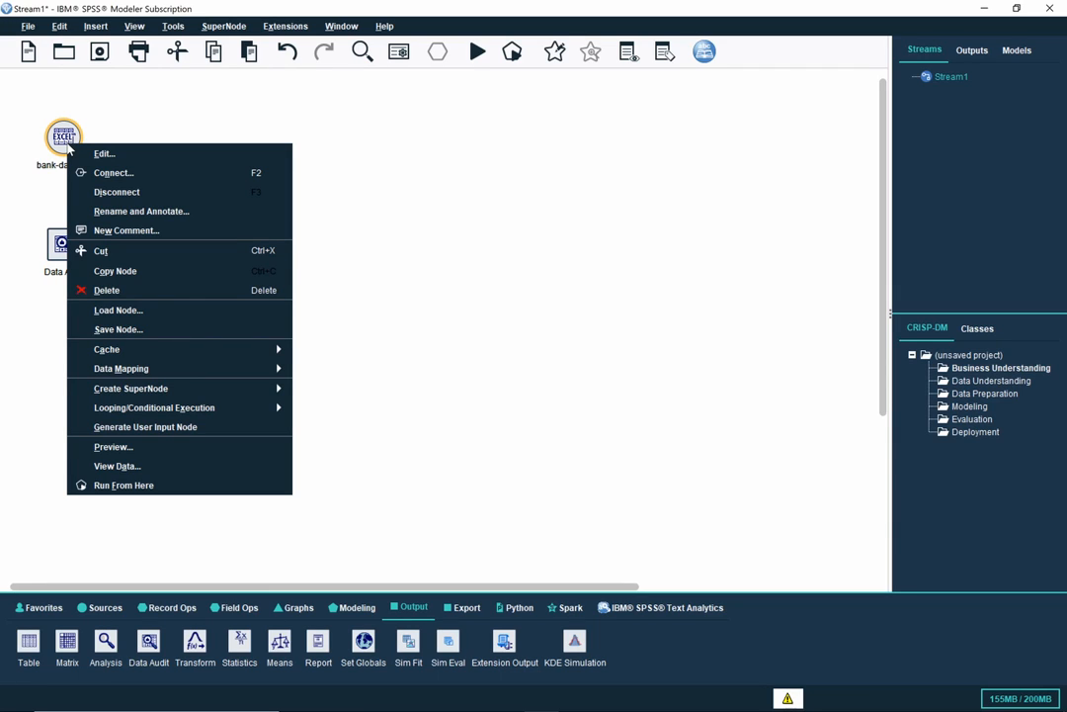
click(116, 174)
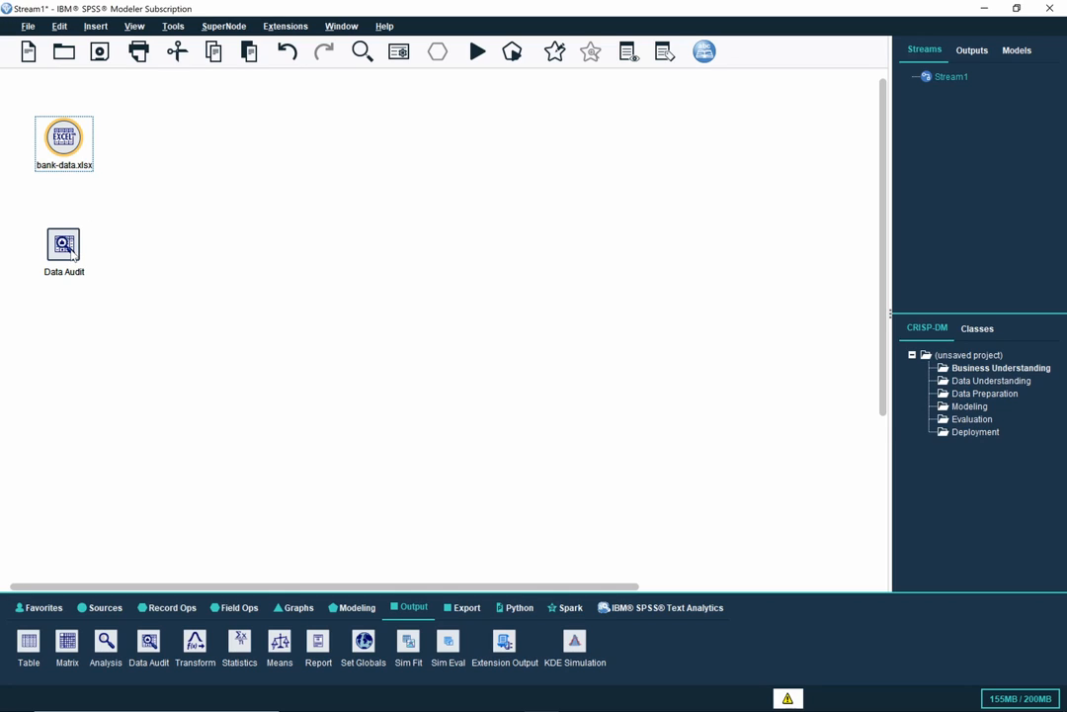
click(73, 254)
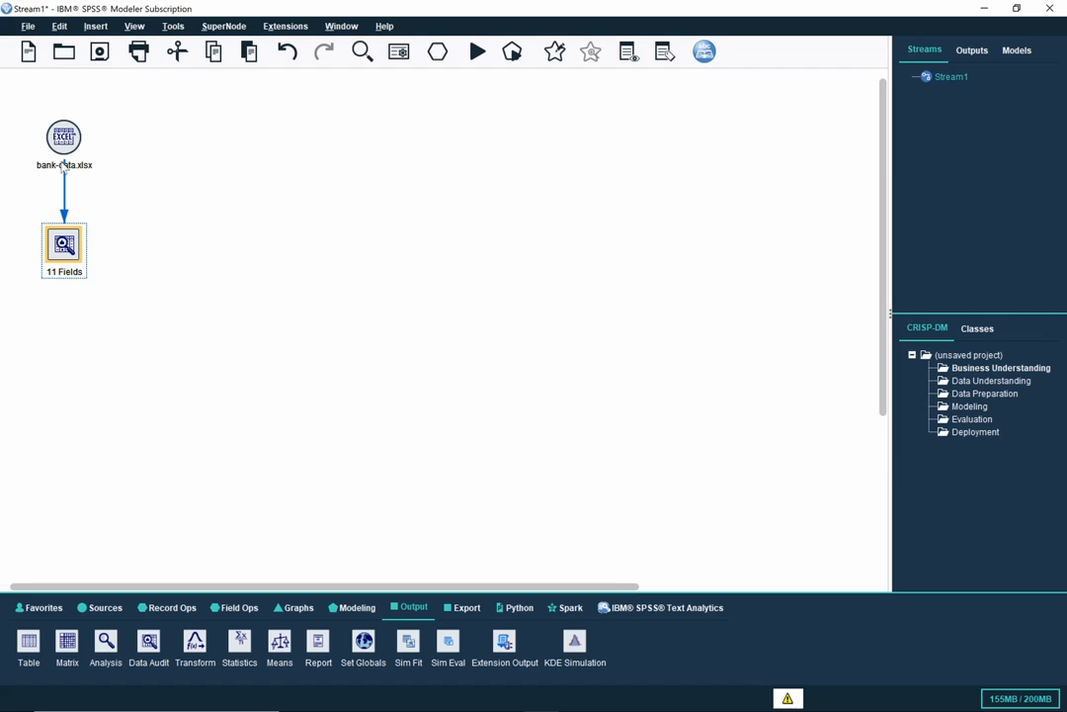
Step: Run the Data Audit node with its default fields, graphs and basic statistics, and maximize the resulting report
double_click(64, 247)
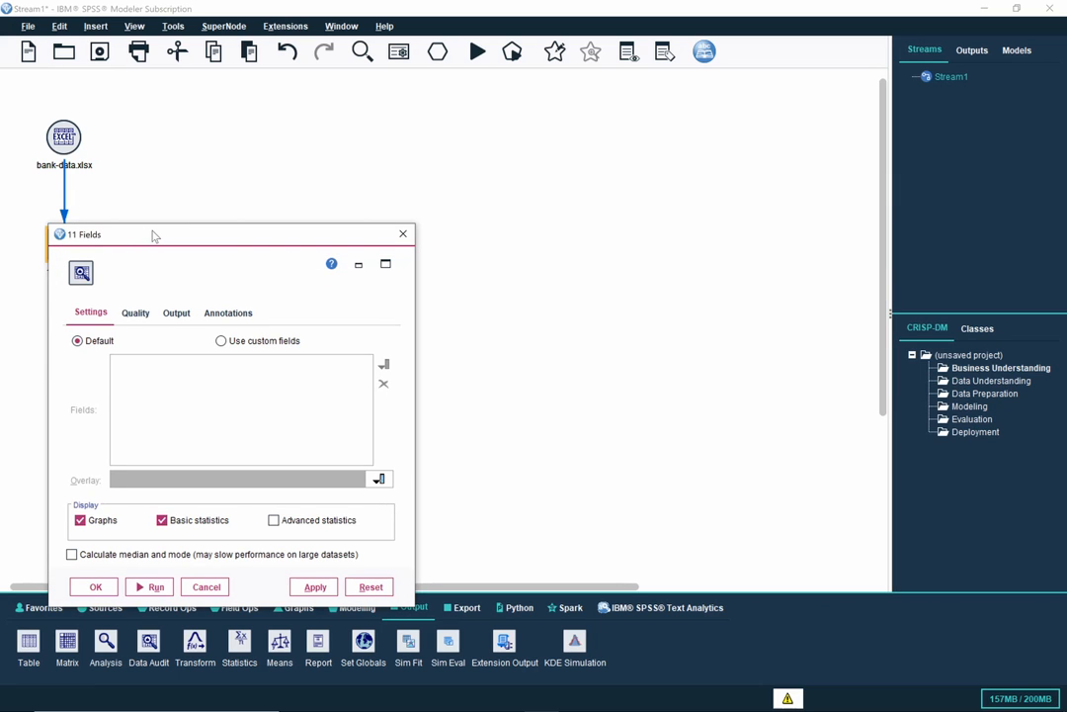
drag(153, 235, 356, 137)
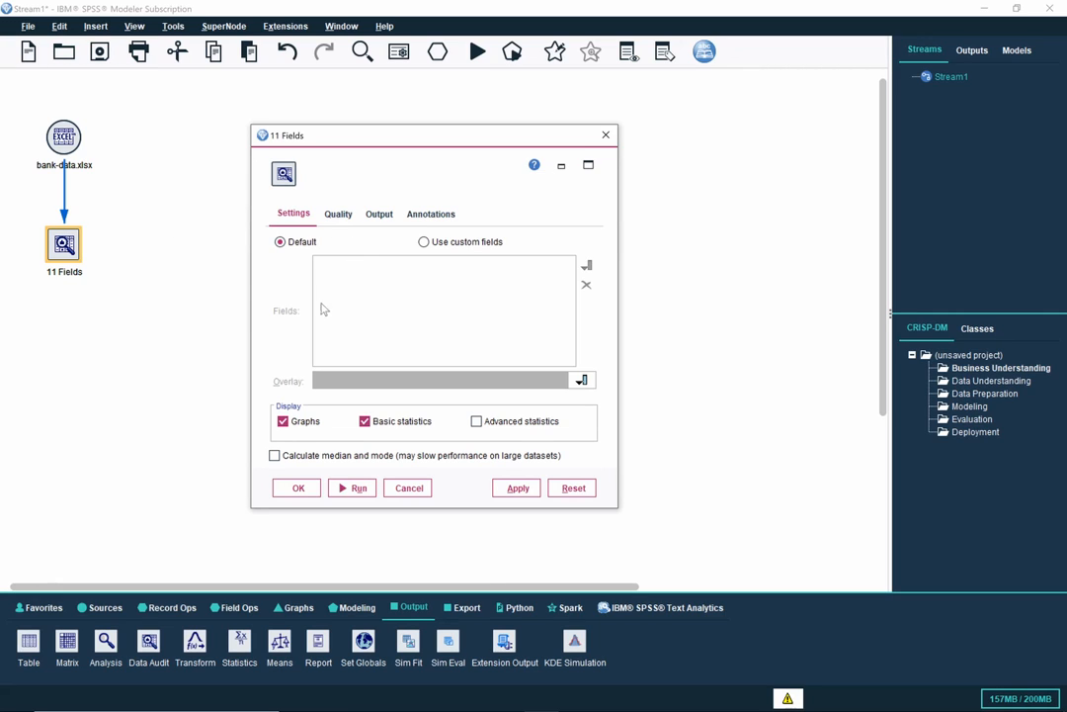
click(358, 488)
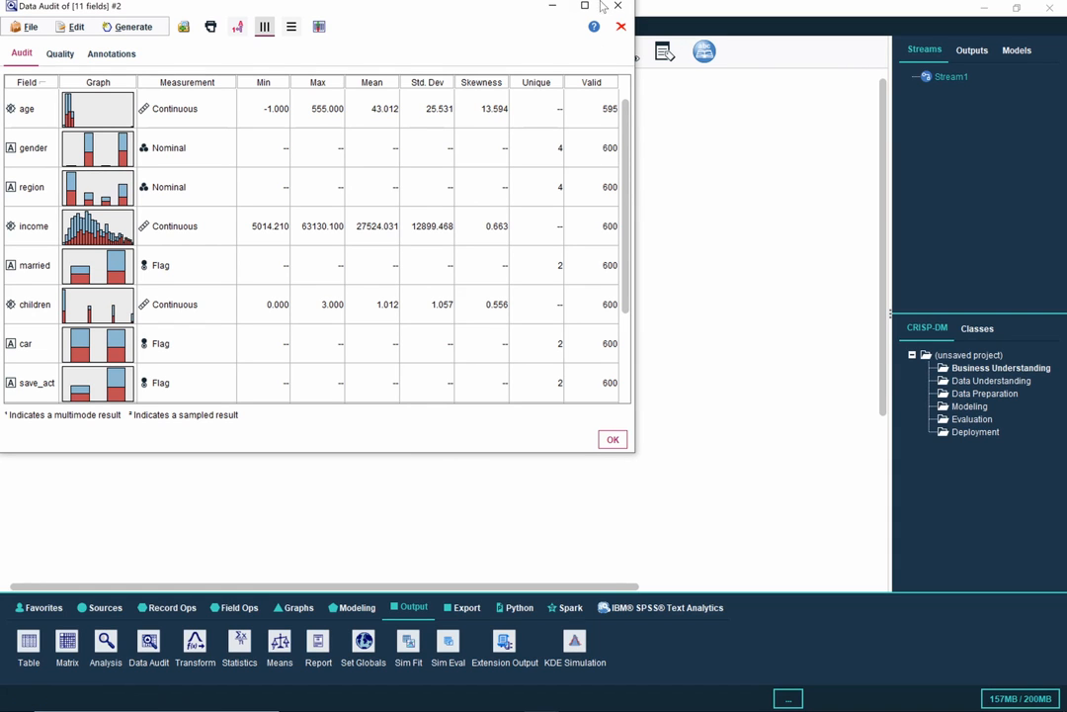
click(586, 7)
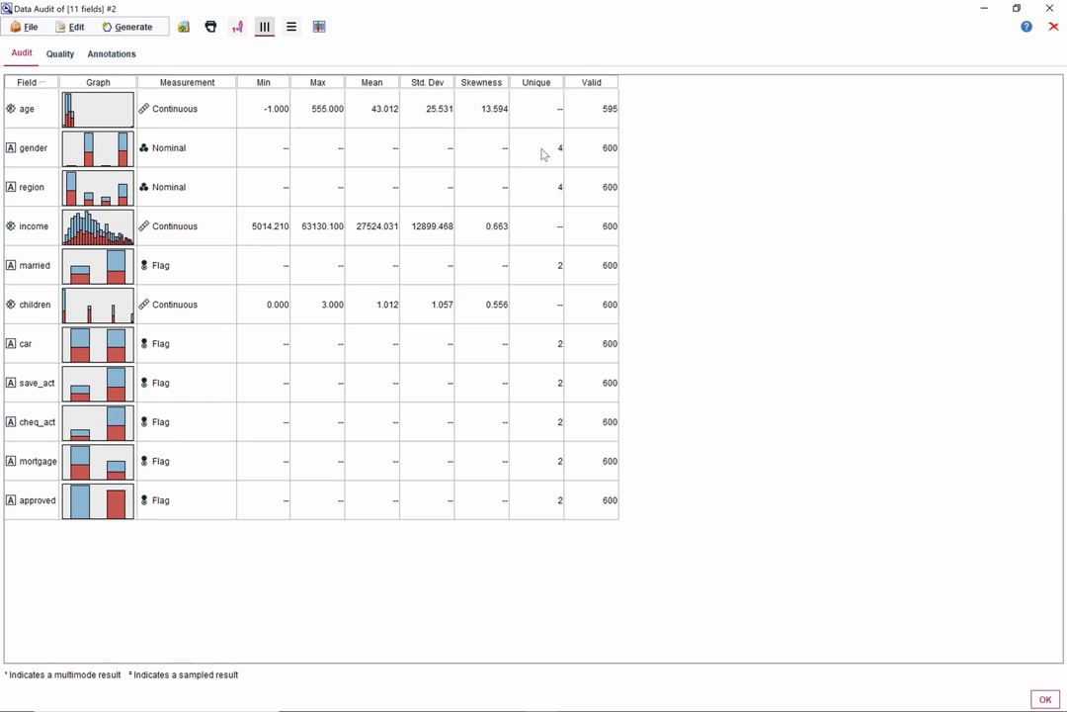
Step: Examine the valid and unique counts of the gender field and the valid count of the age field
click(593, 154)
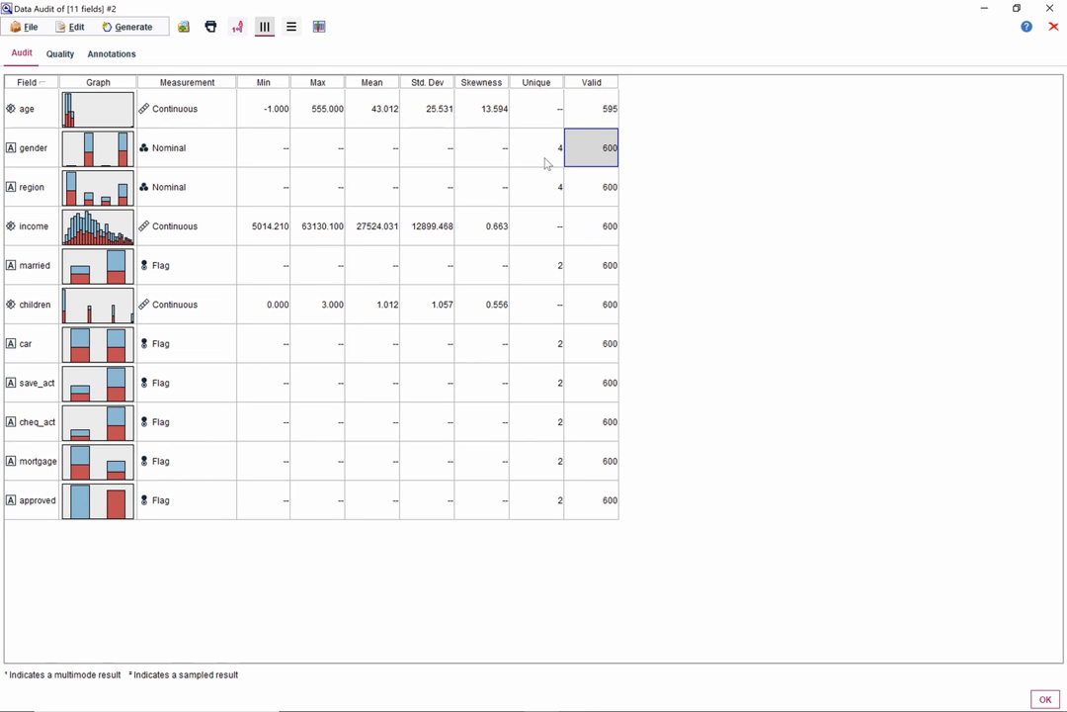
click(545, 163)
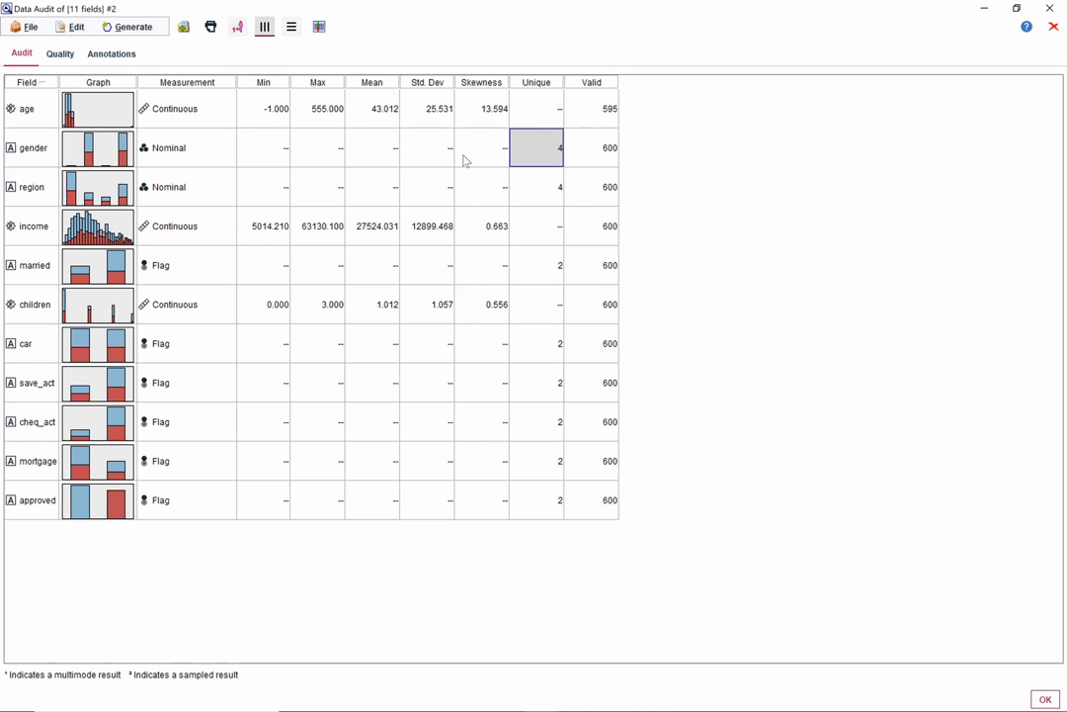
click(595, 121)
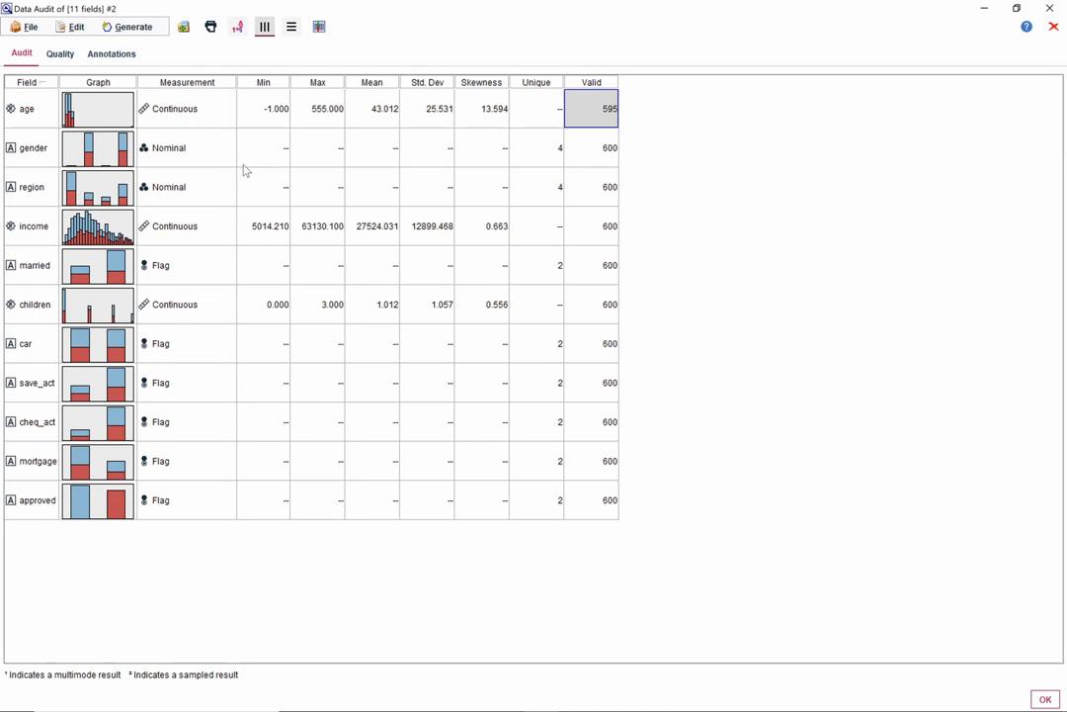
Step: Inspect the bars of the audit's age histogram at full size, then close it and minimize the audit report
click(111, 117)
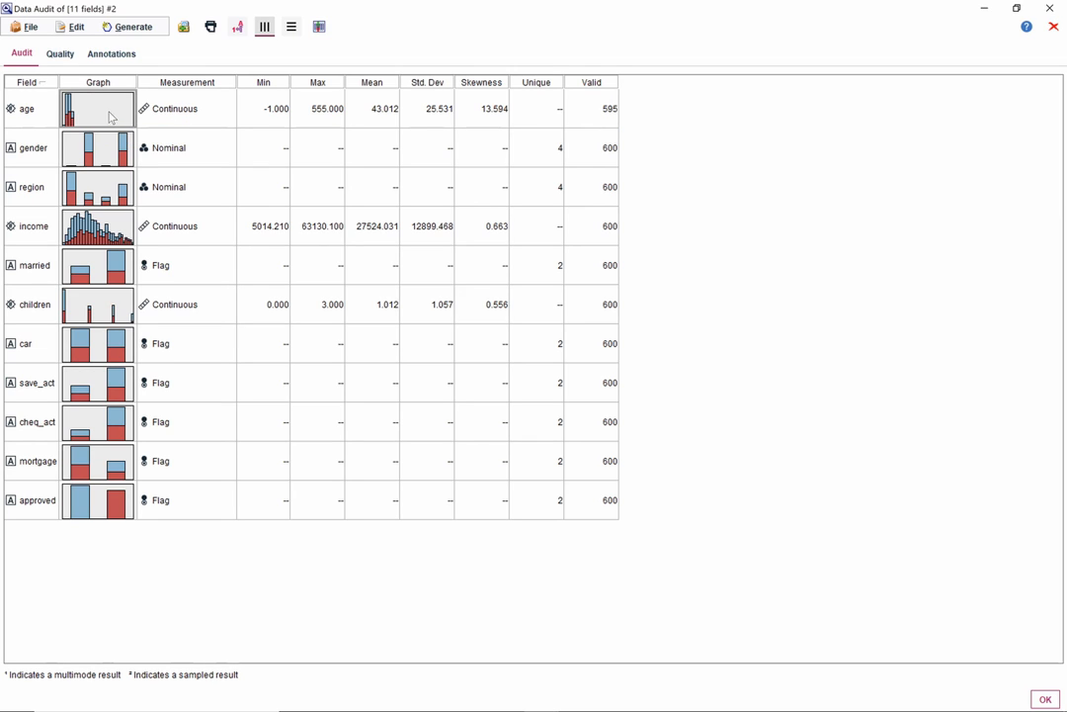
double_click(111, 118)
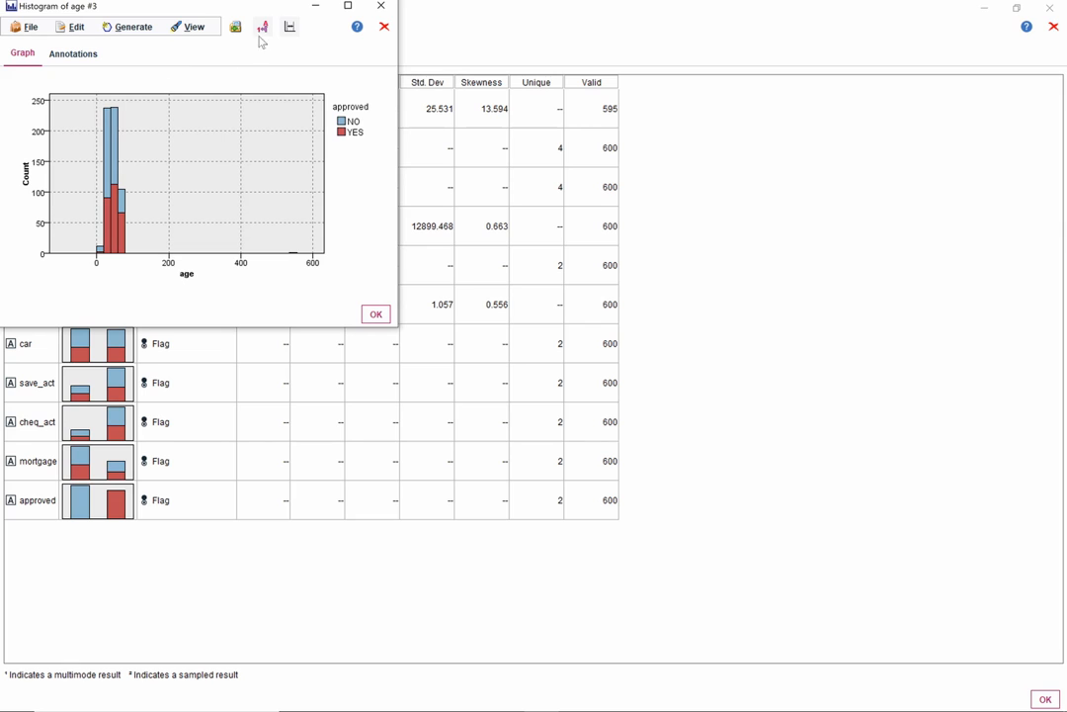
click(348, 7)
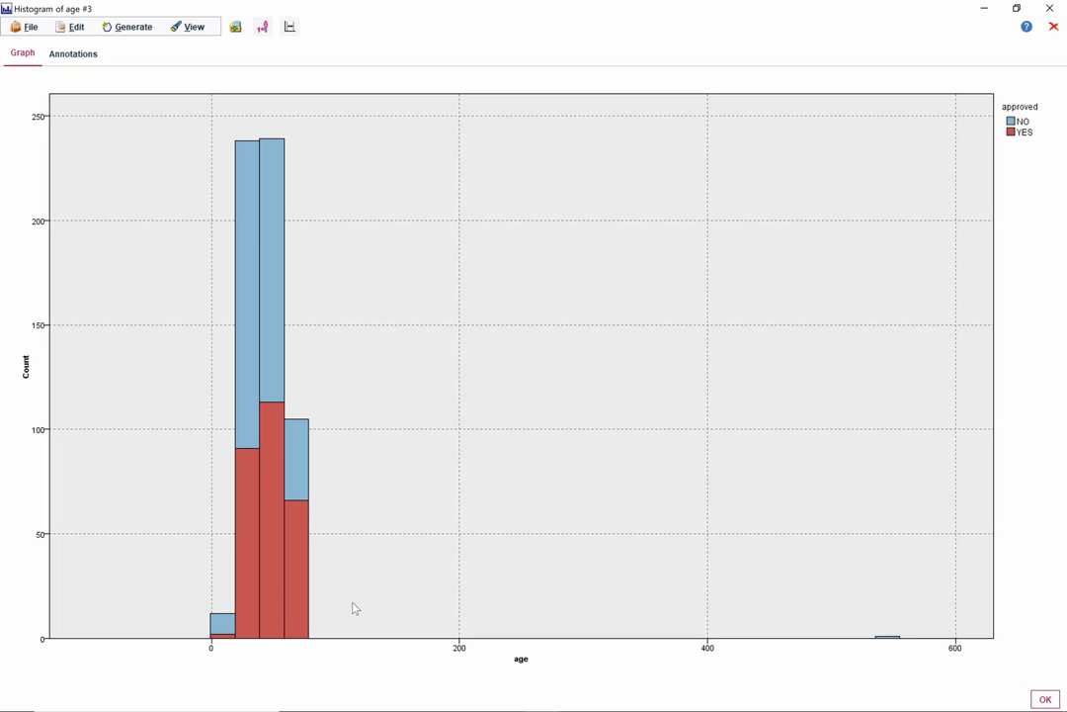
mouse_move(298, 632)
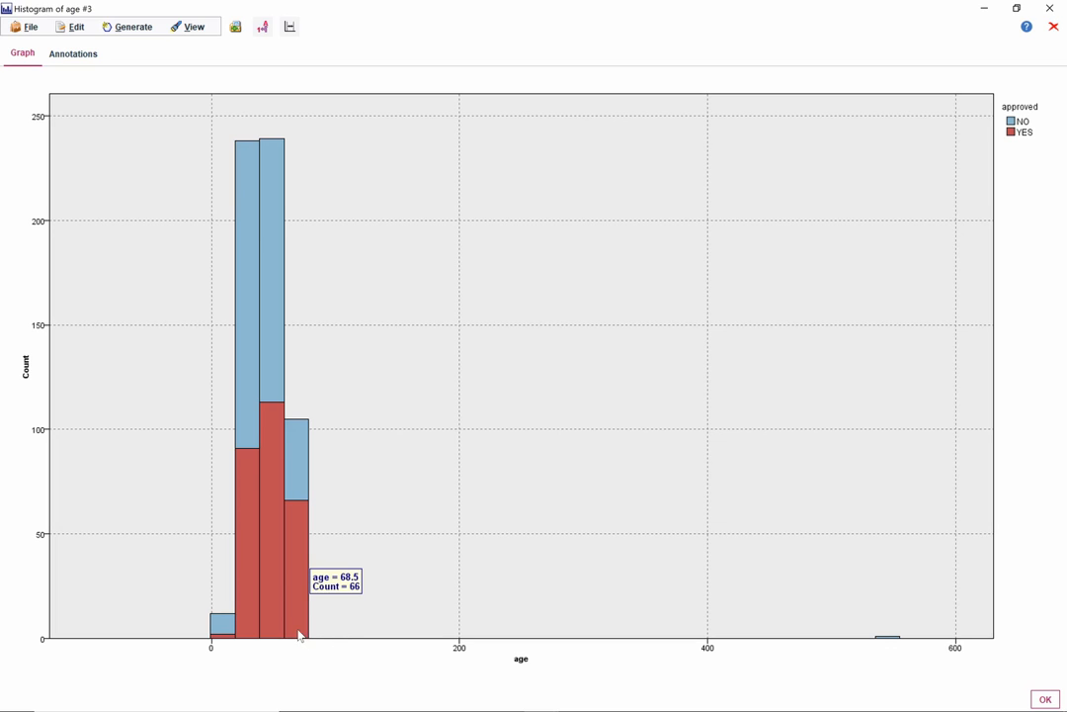
mouse_move(239, 633)
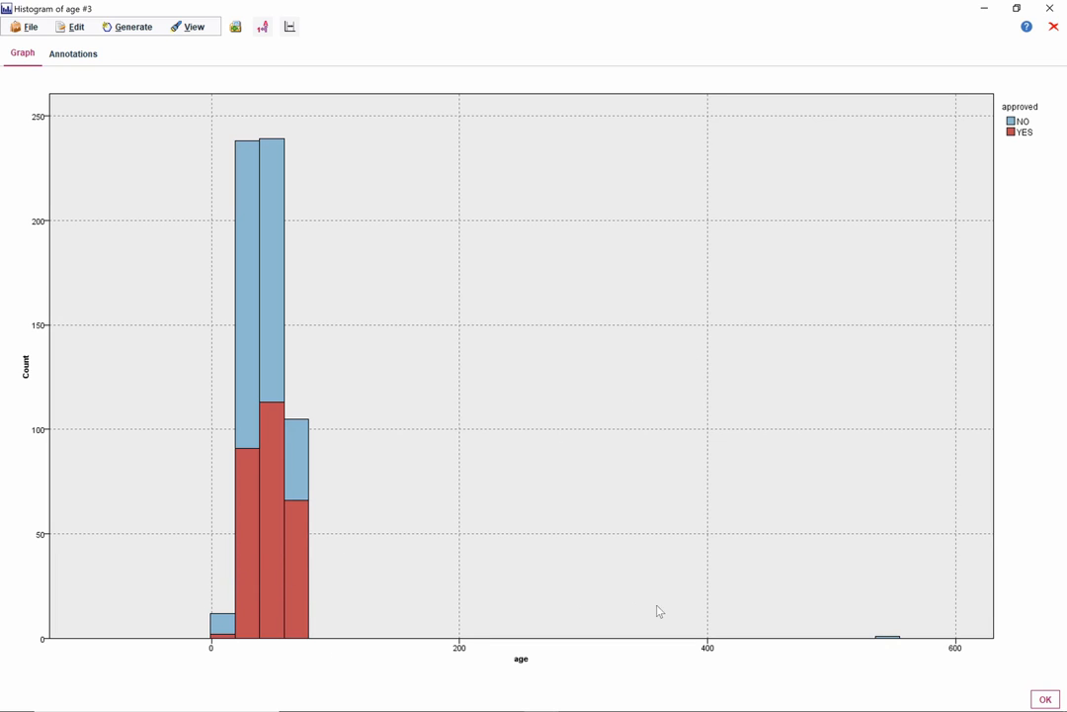
click(1049, 8)
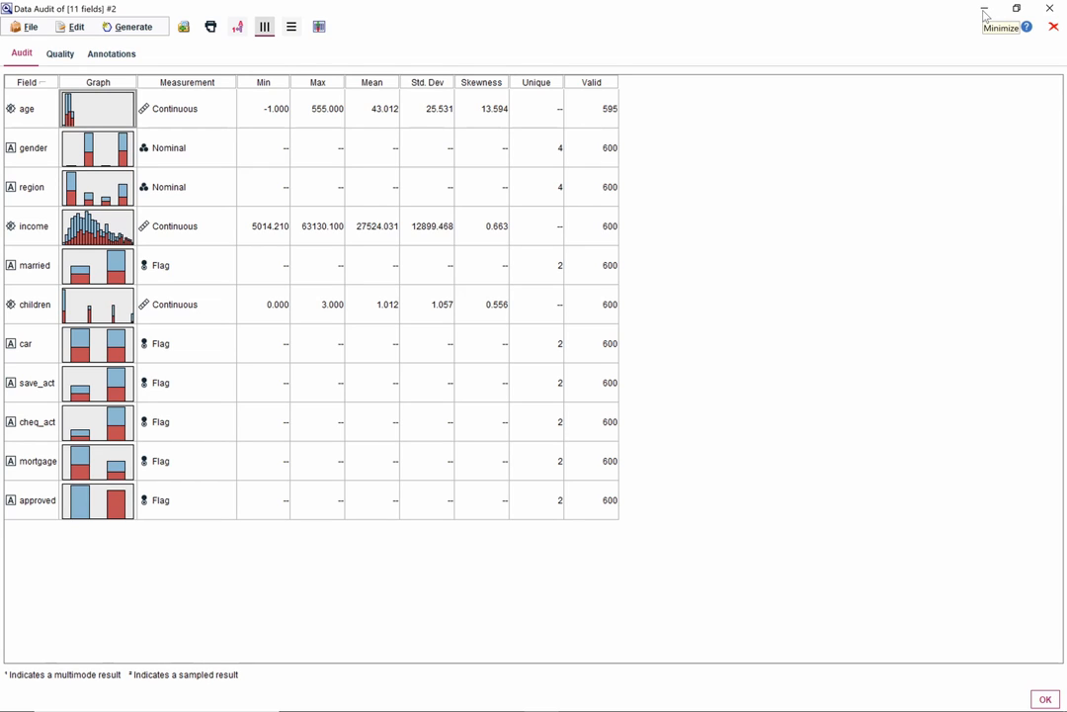
click(985, 15)
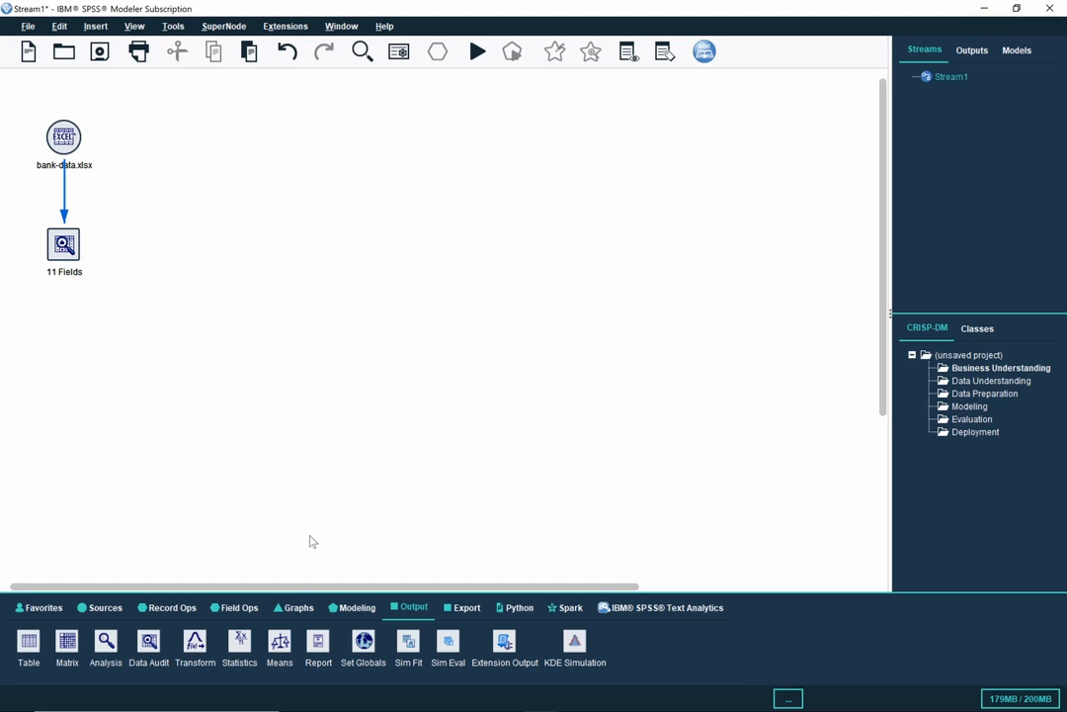
Step: Add a Histogram node beside the Data Audit node and connect the bank-data.xlsx node to it
click(300, 607)
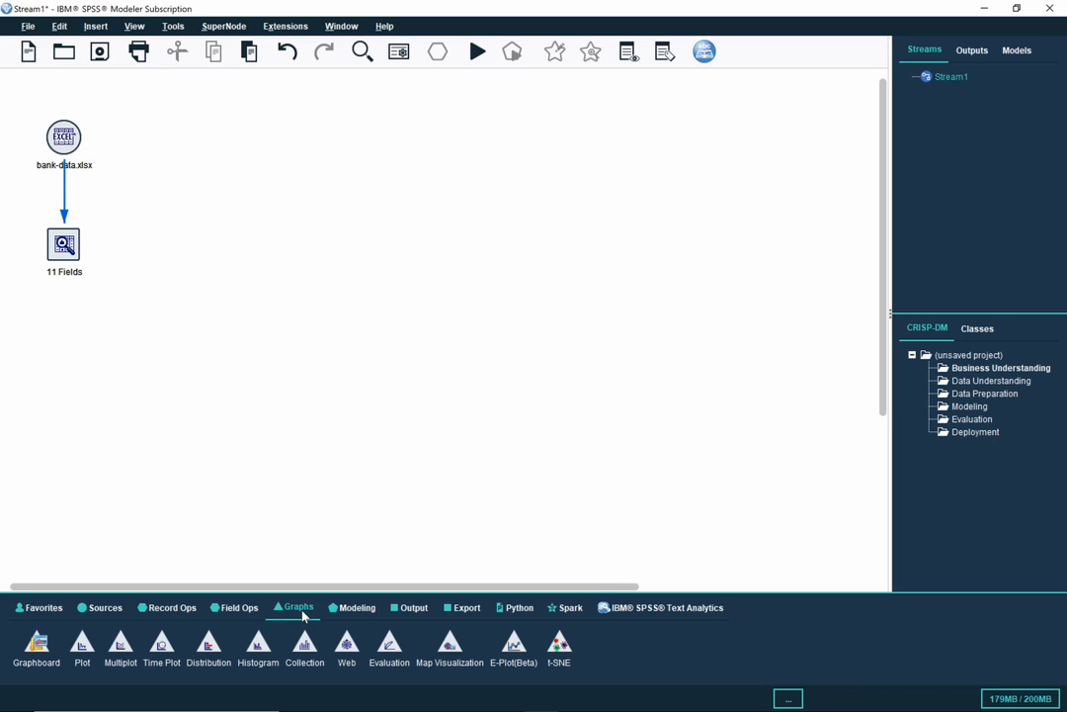
click(258, 646)
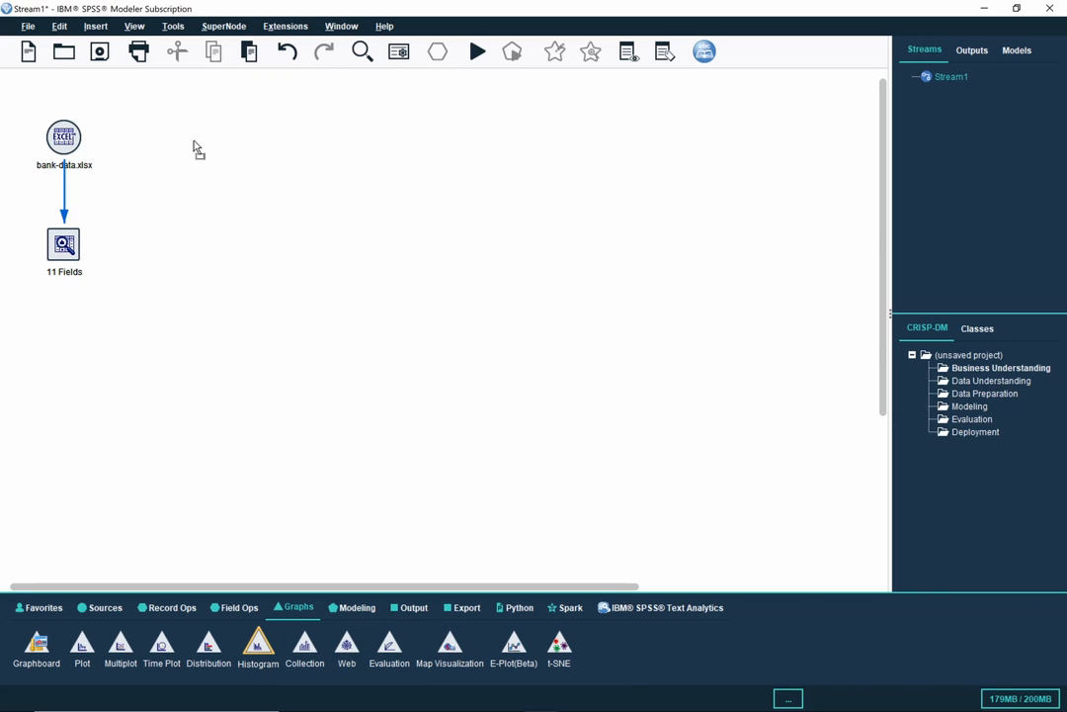
click(168, 252)
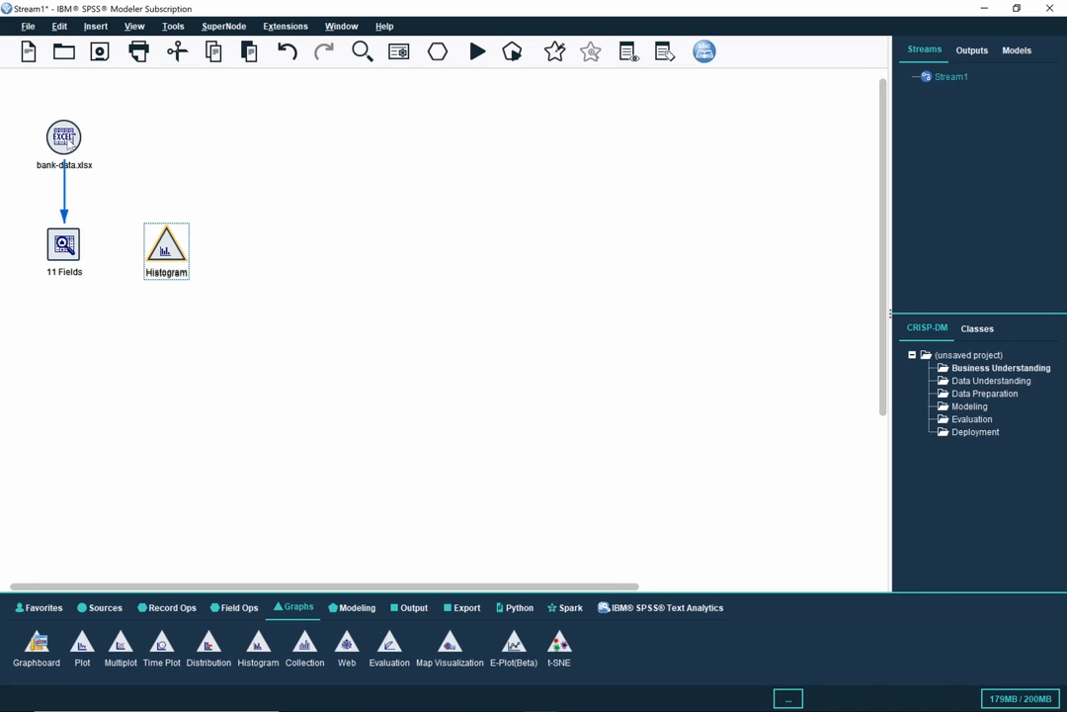
right_click(66, 140)
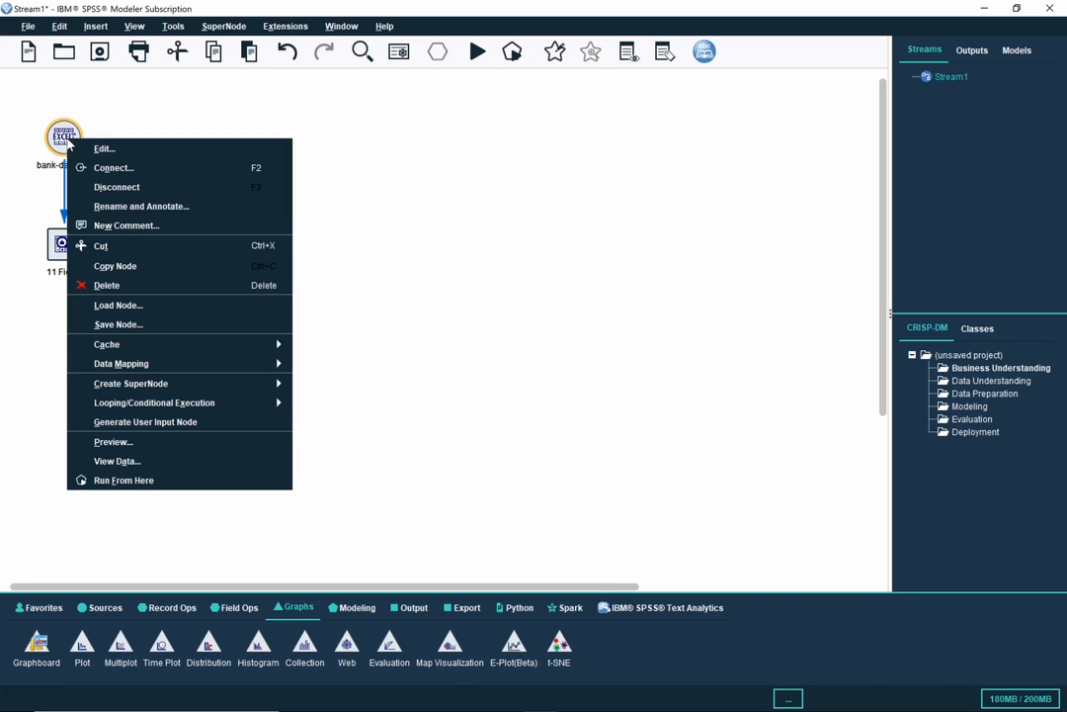
click(98, 170)
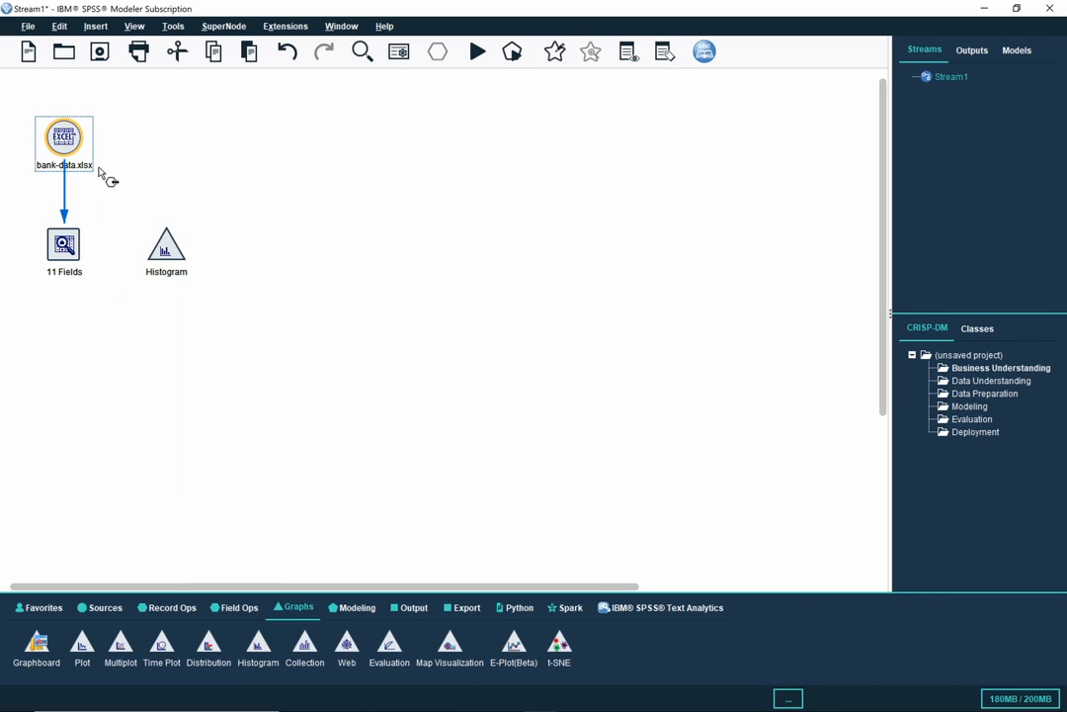
click(165, 249)
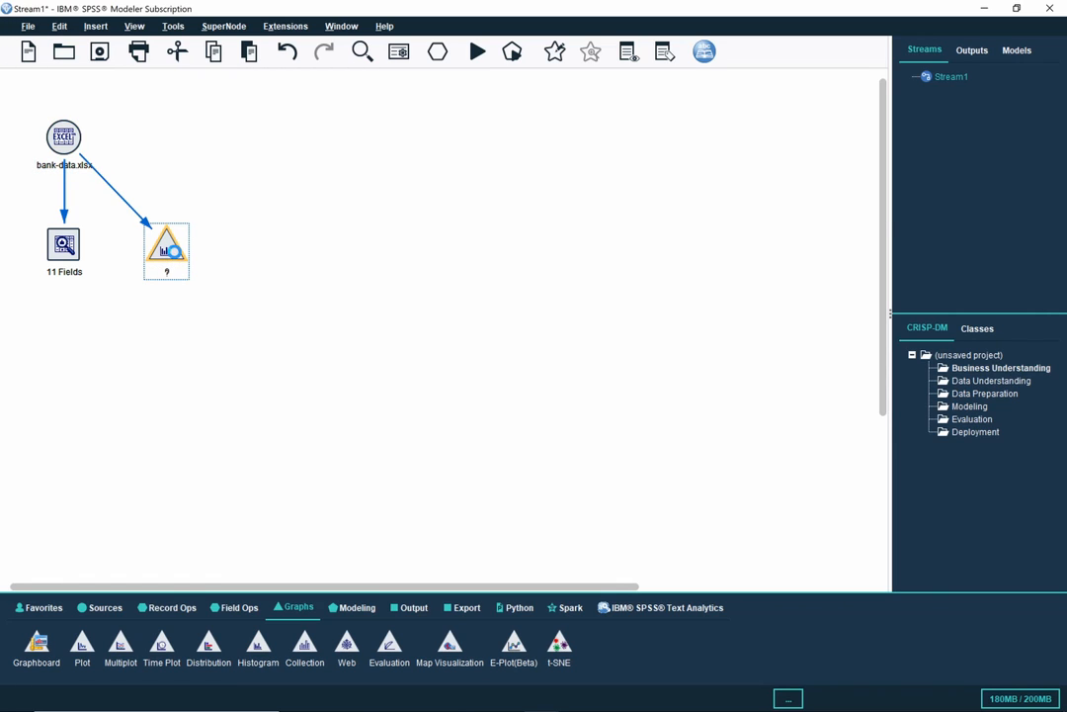
Step: Configure the Histogram node to plot age with bins by width at a bin width of 1.0, and run it
double_click(174, 255)
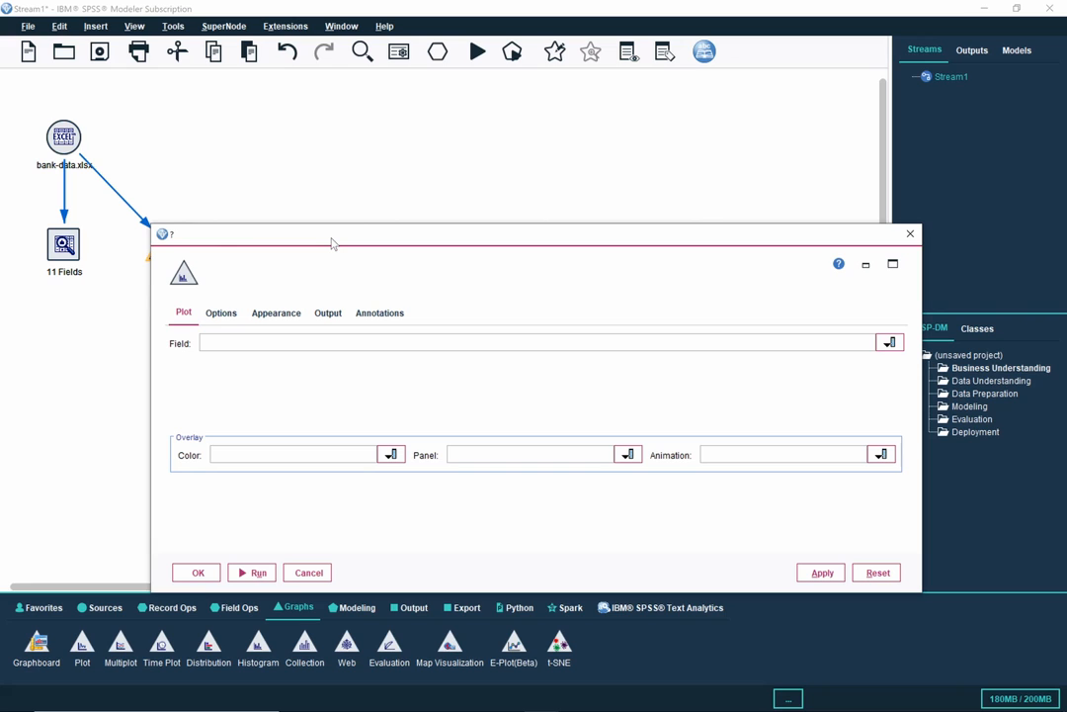
drag(332, 244, 386, 144)
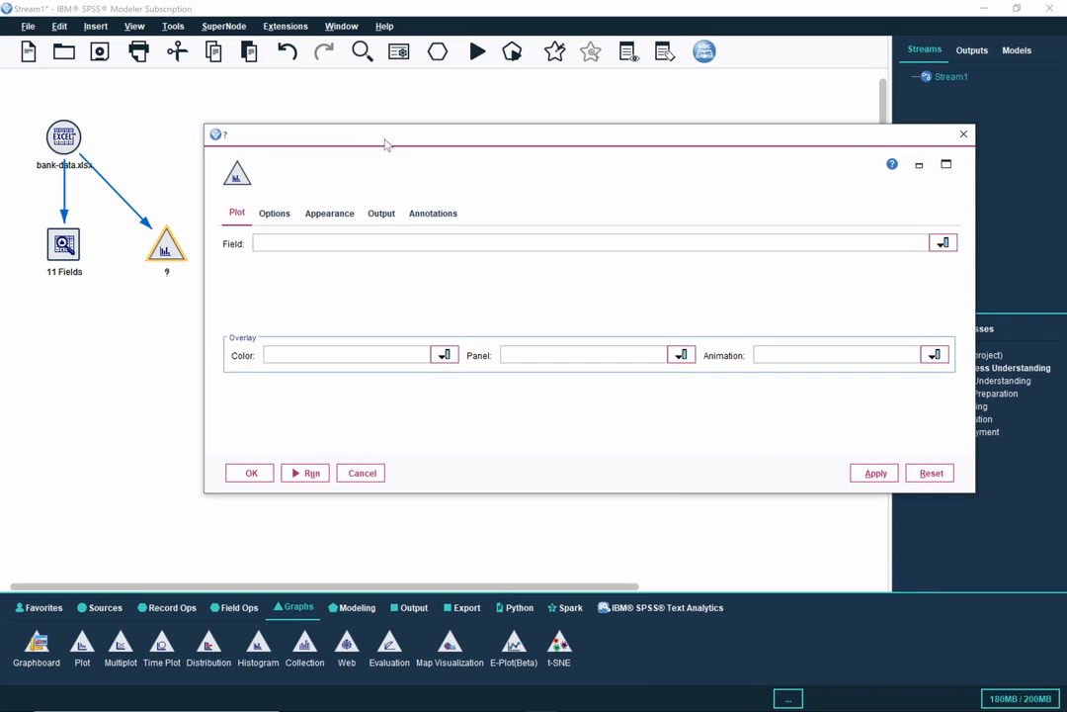
click(483, 244)
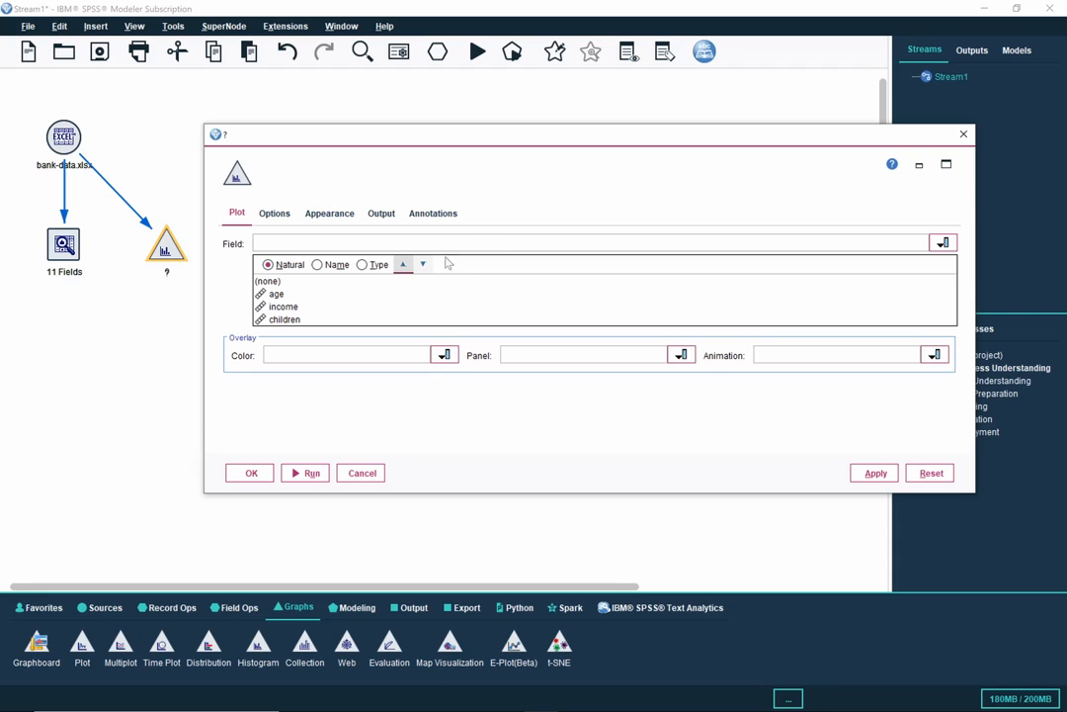
click(290, 296)
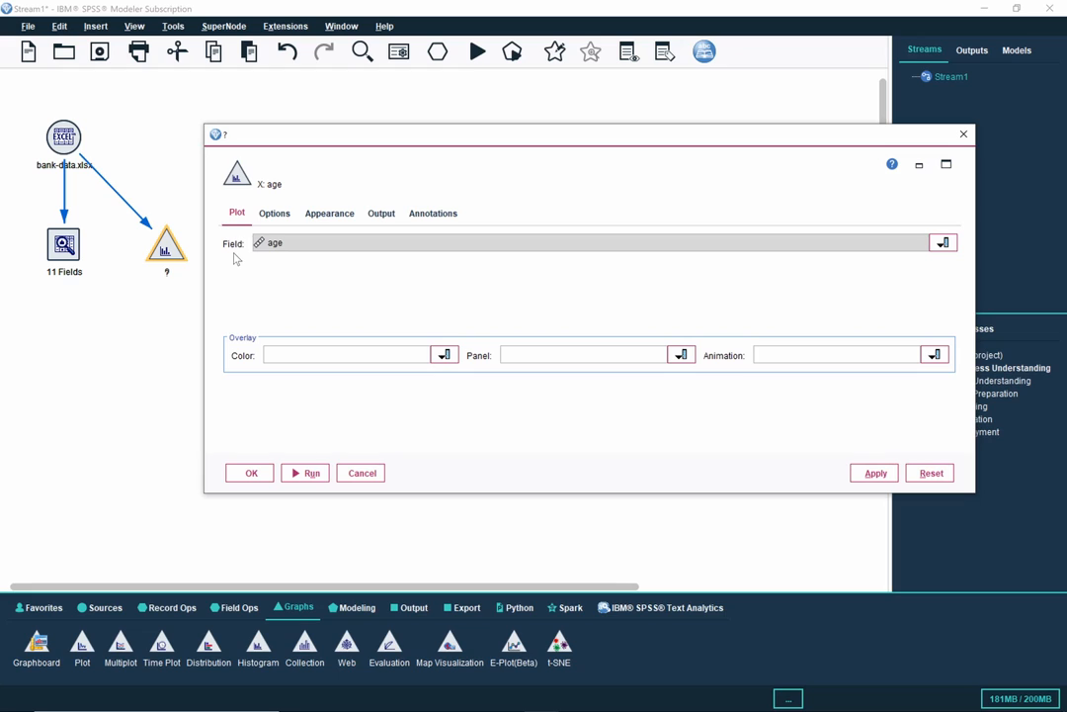
click(272, 219)
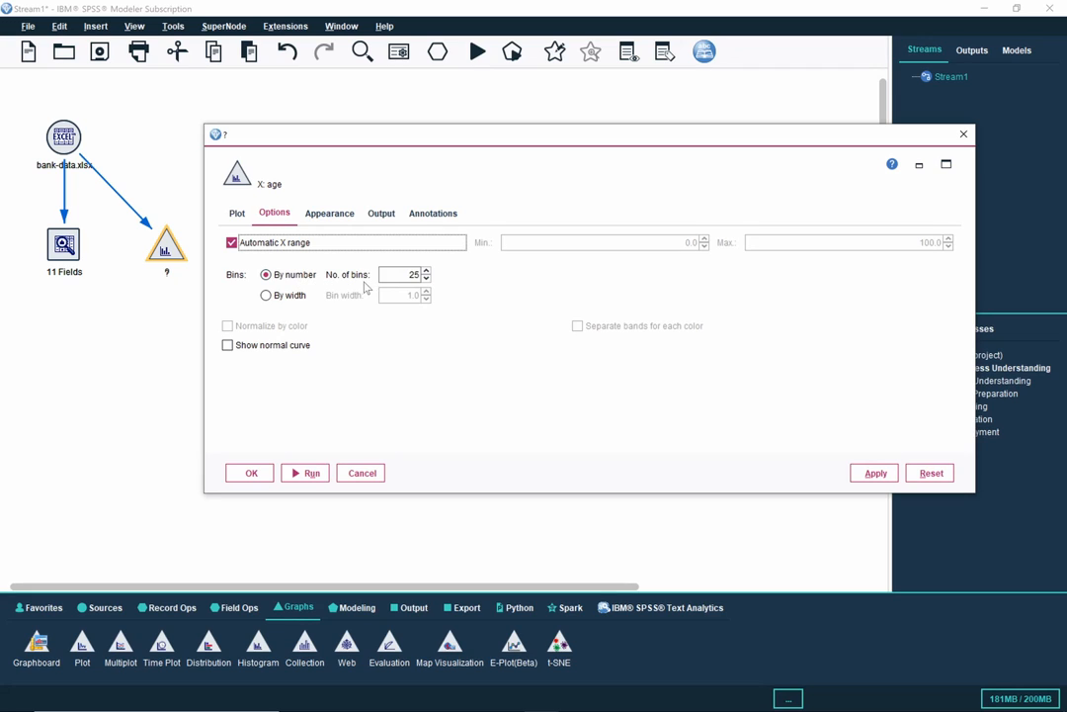
click(266, 295)
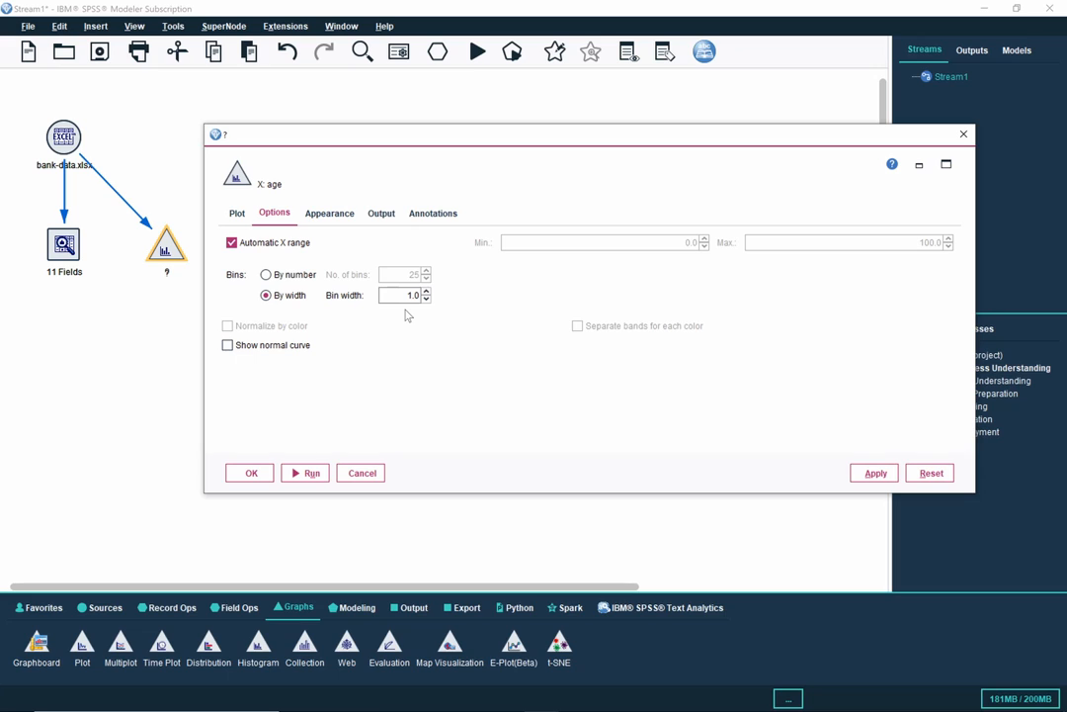
click(318, 474)
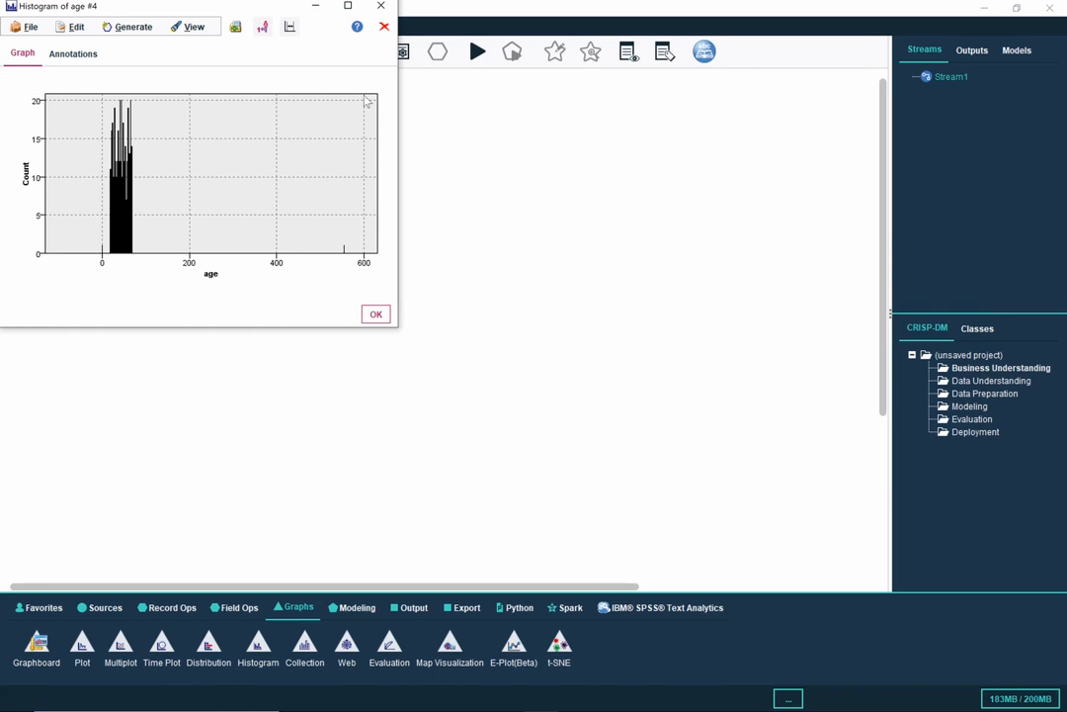
Step: Inspect the isolated bars at both ends of the age histogram at full size, then close the graph
click(349, 7)
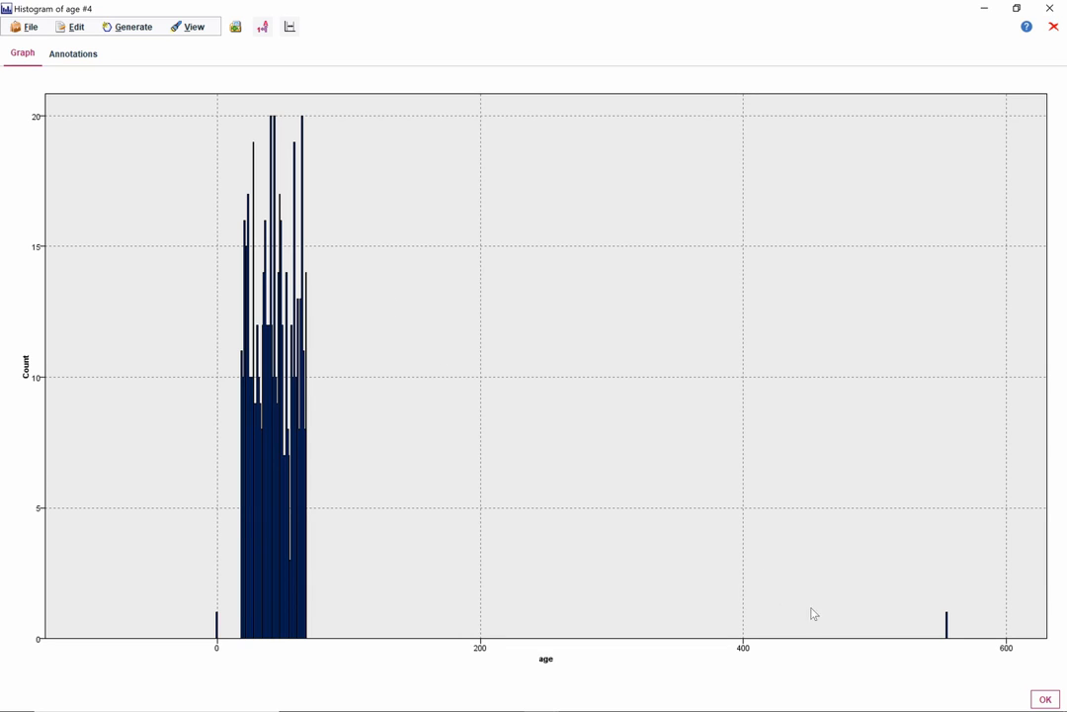
mouse_move(948, 625)
mouse_move(217, 630)
click(1050, 9)
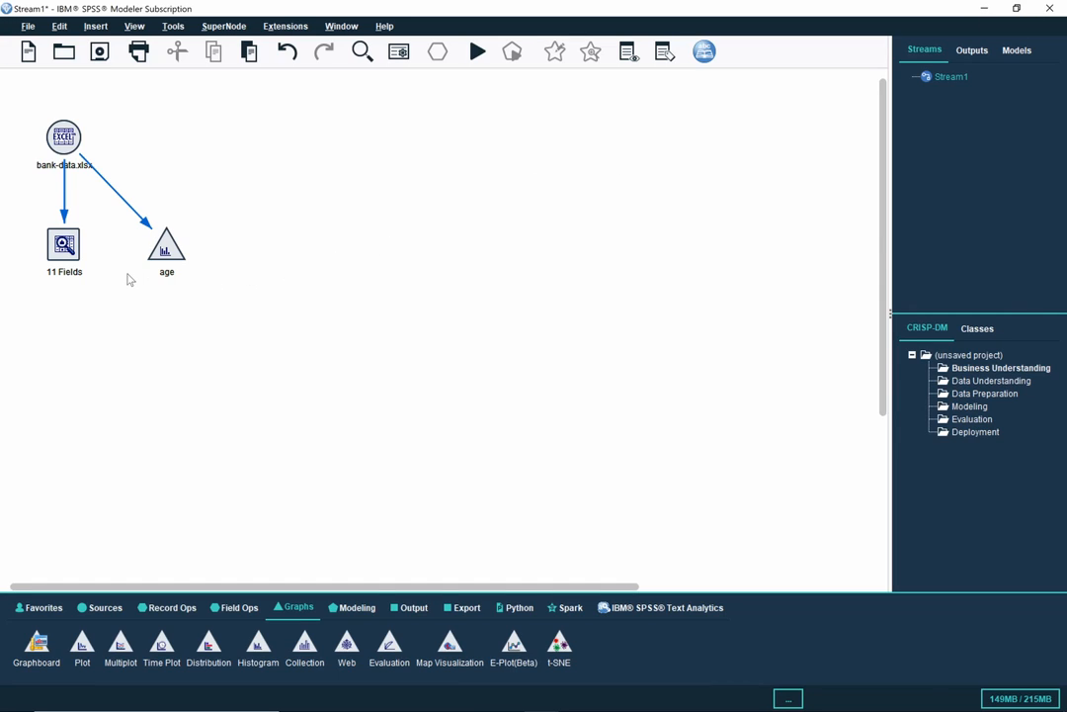
click(66, 249)
double_click(65, 247)
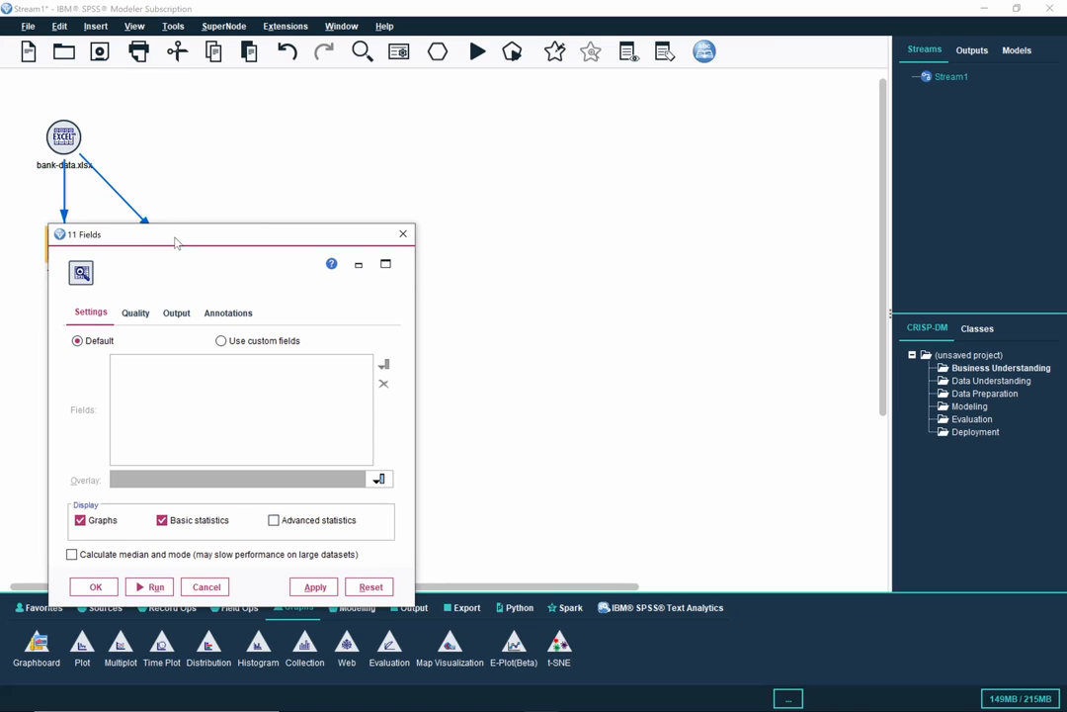
drag(175, 242, 411, 173)
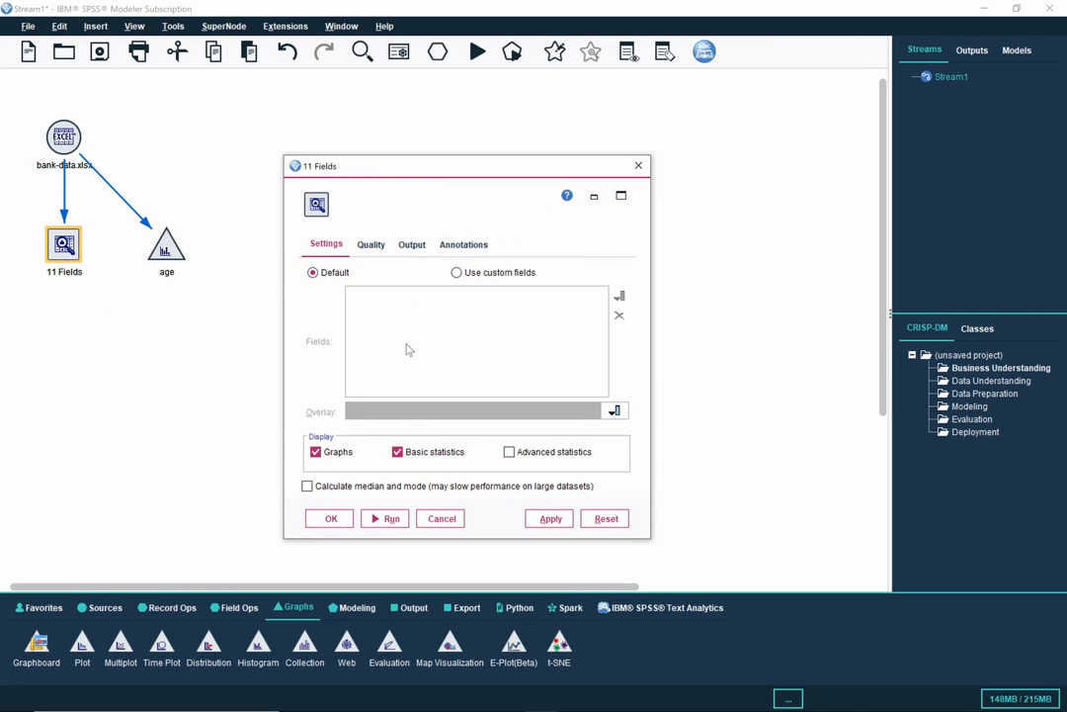
click(441, 519)
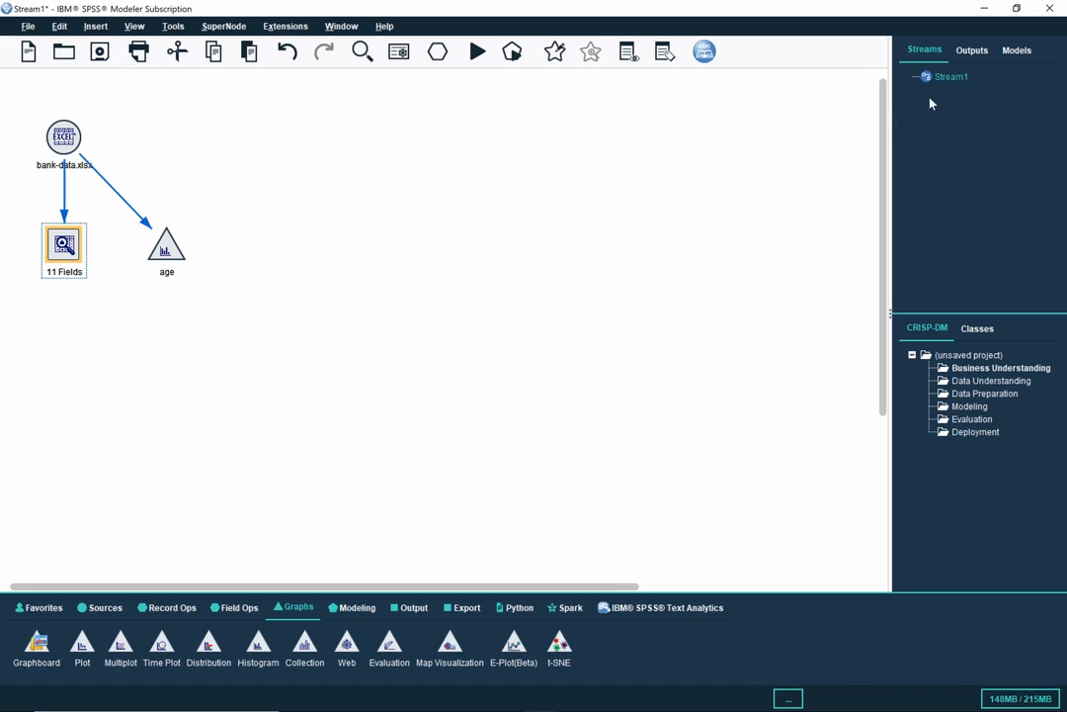
Step: Reopen the existing Data Audit output to view the gender value distribution, then bring up the report's quality results
click(973, 50)
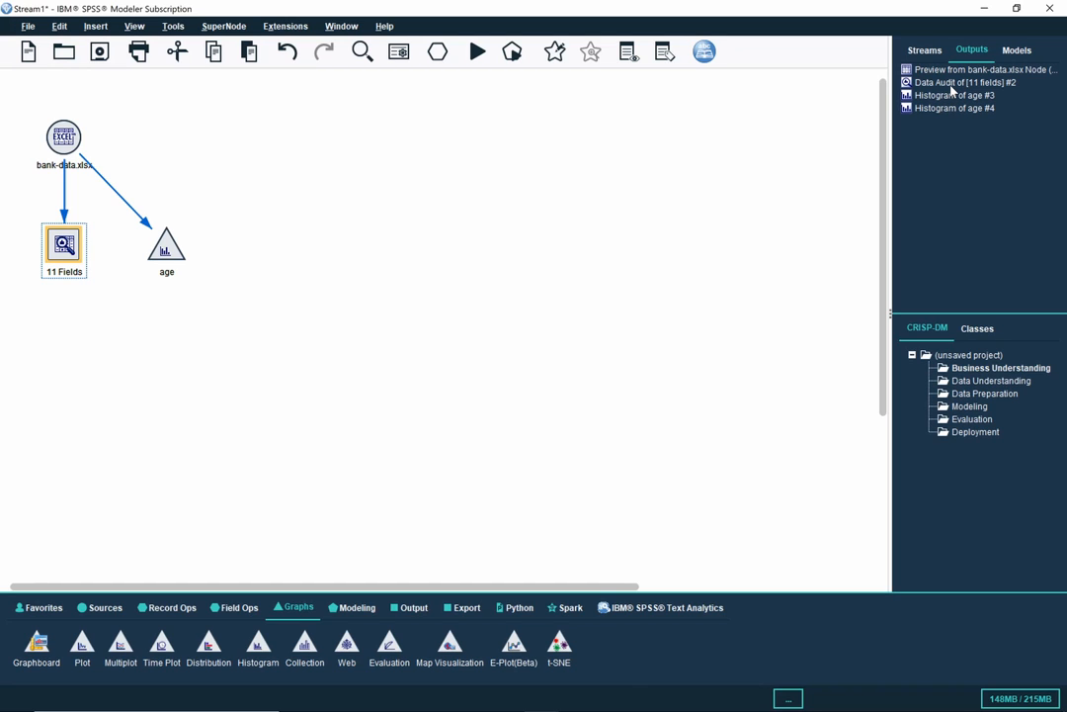
double_click(952, 84)
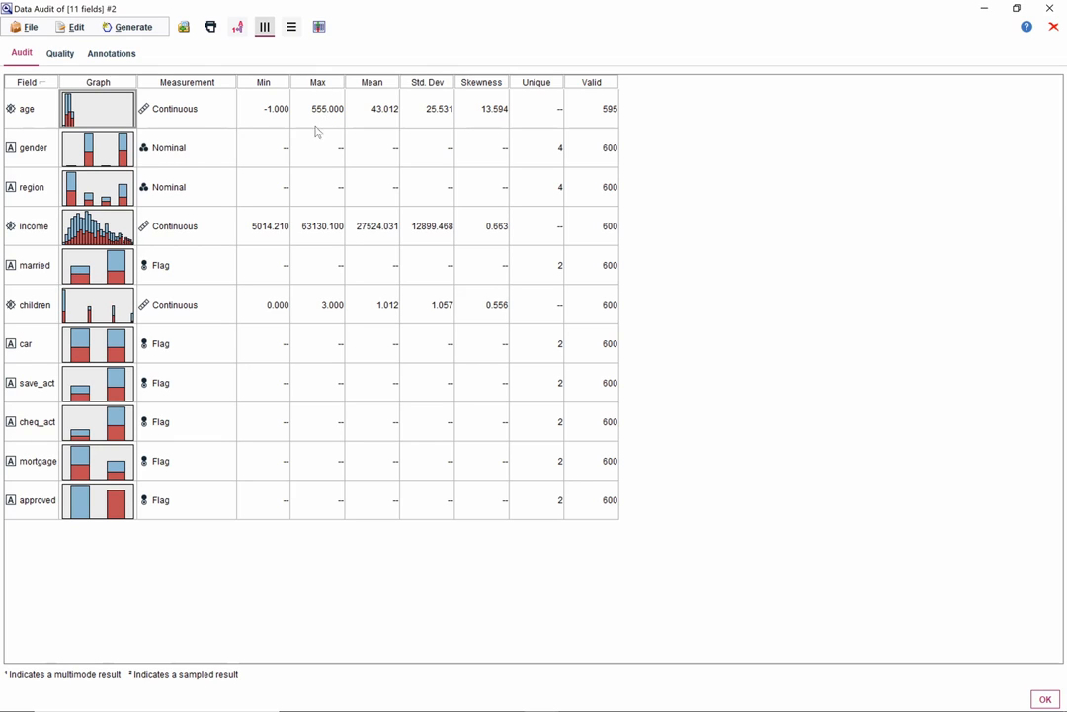
double_click(106, 155)
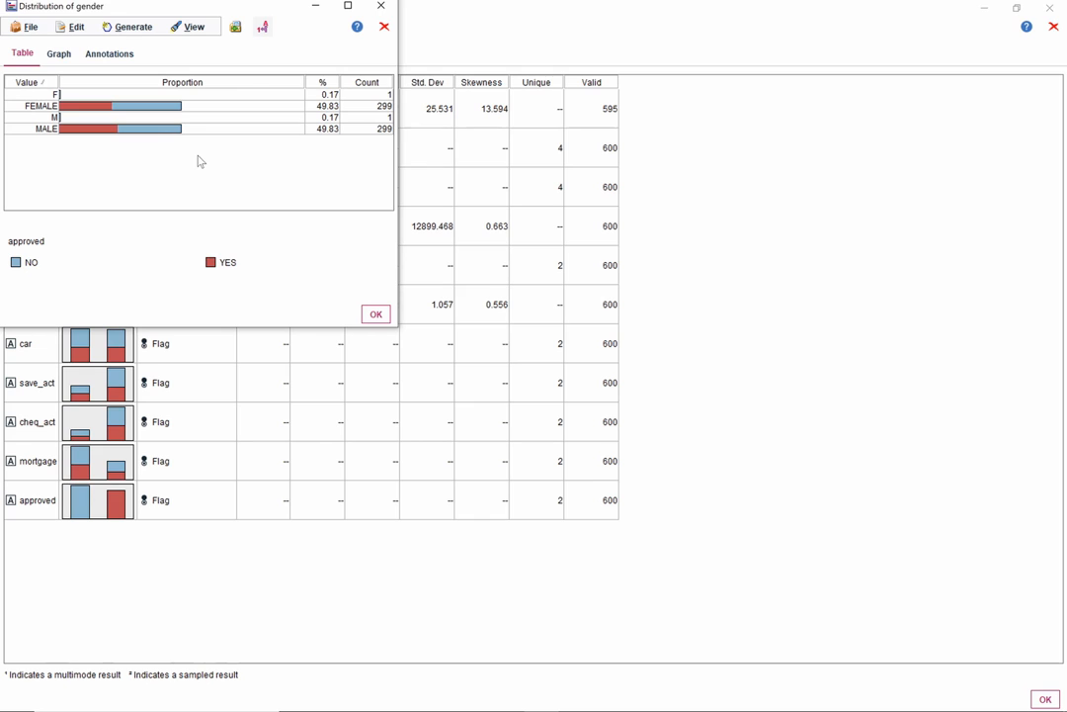
click(376, 315)
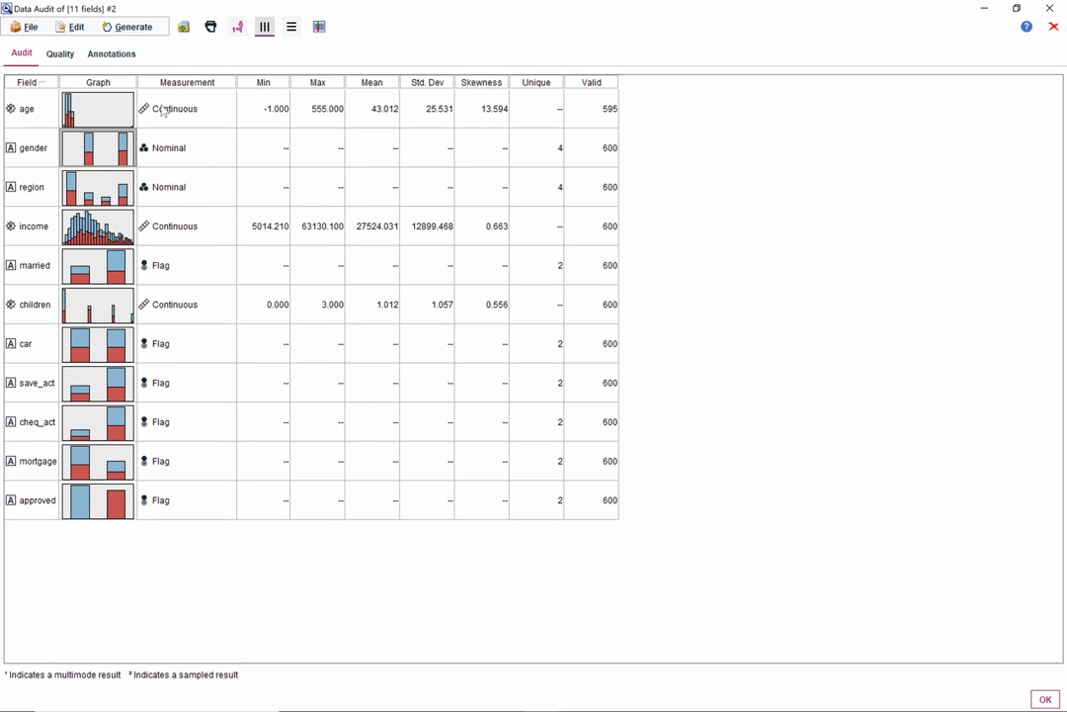
click(62, 56)
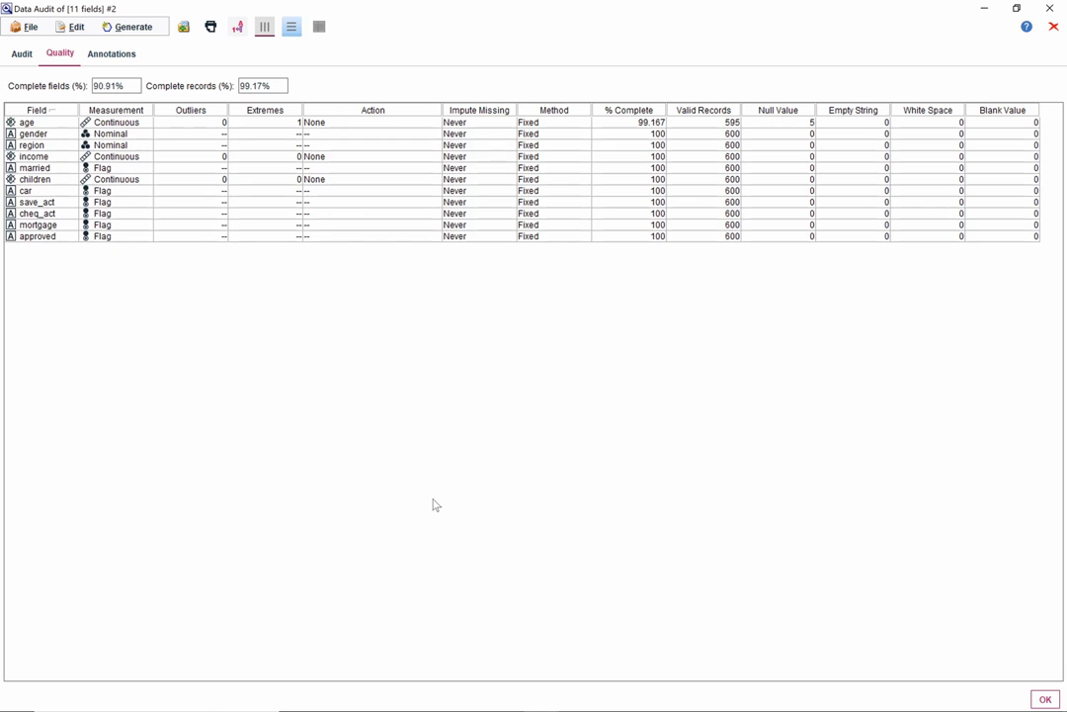
Step: Switch to Chrome and read Examples #1 and #2 on the Penn State page about outliers and high leverage observations
mouse_move(368, 706)
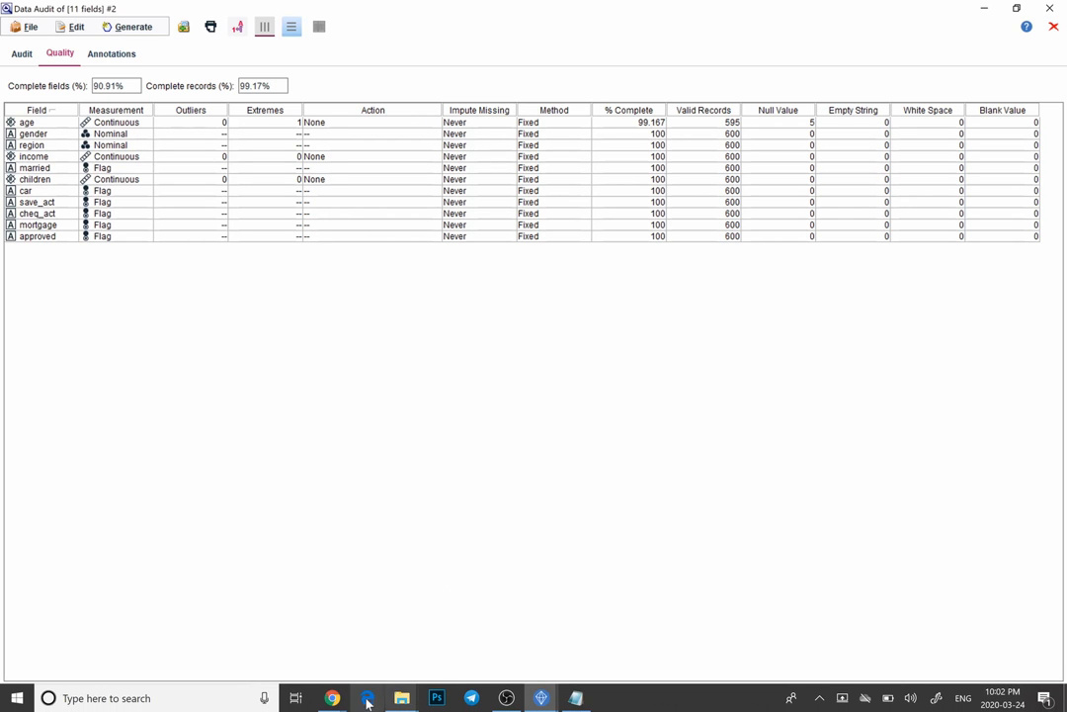
mouse_move(333, 697)
click(413, 643)
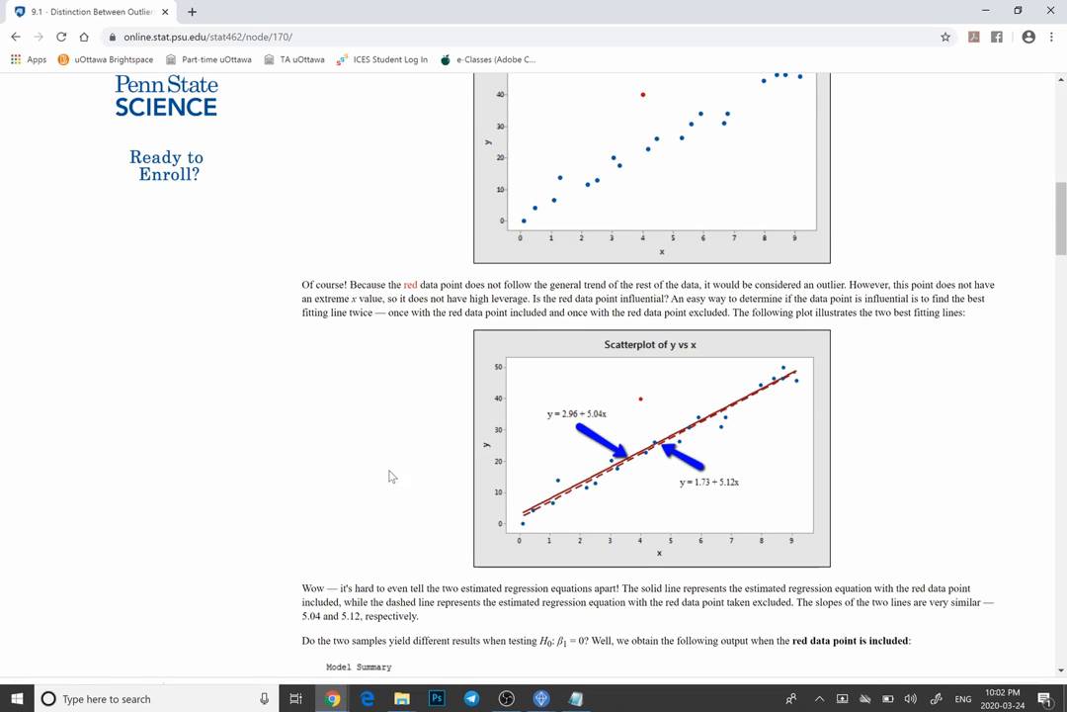
scroll(370, 436, up, 5)
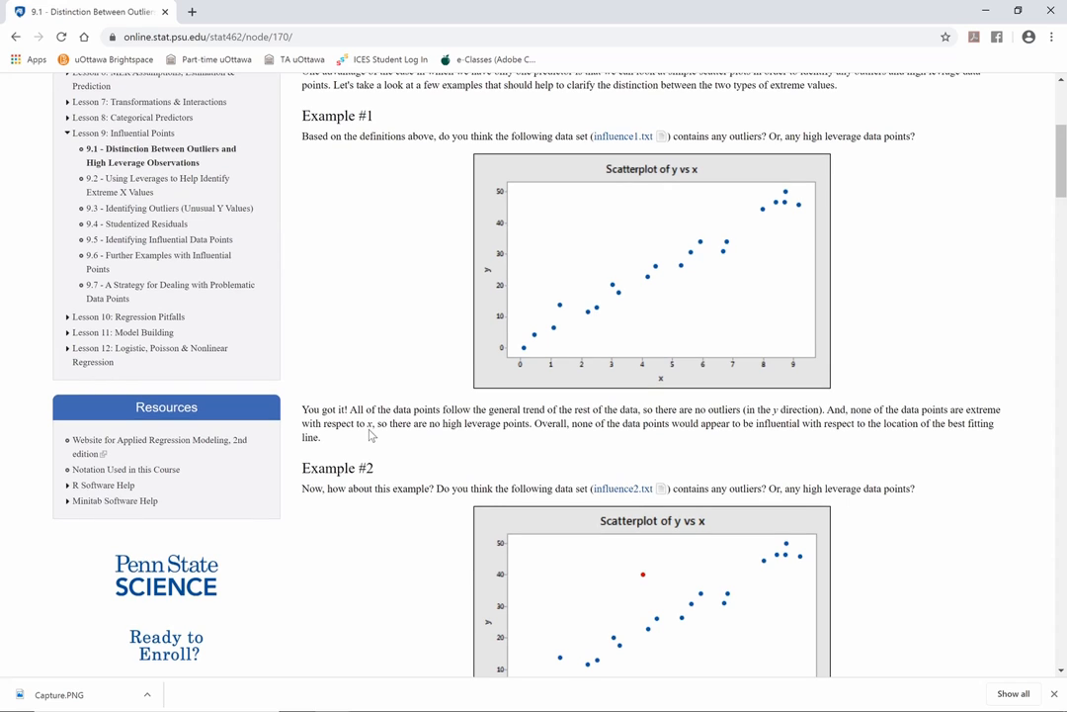
scroll(370, 436, up, 1)
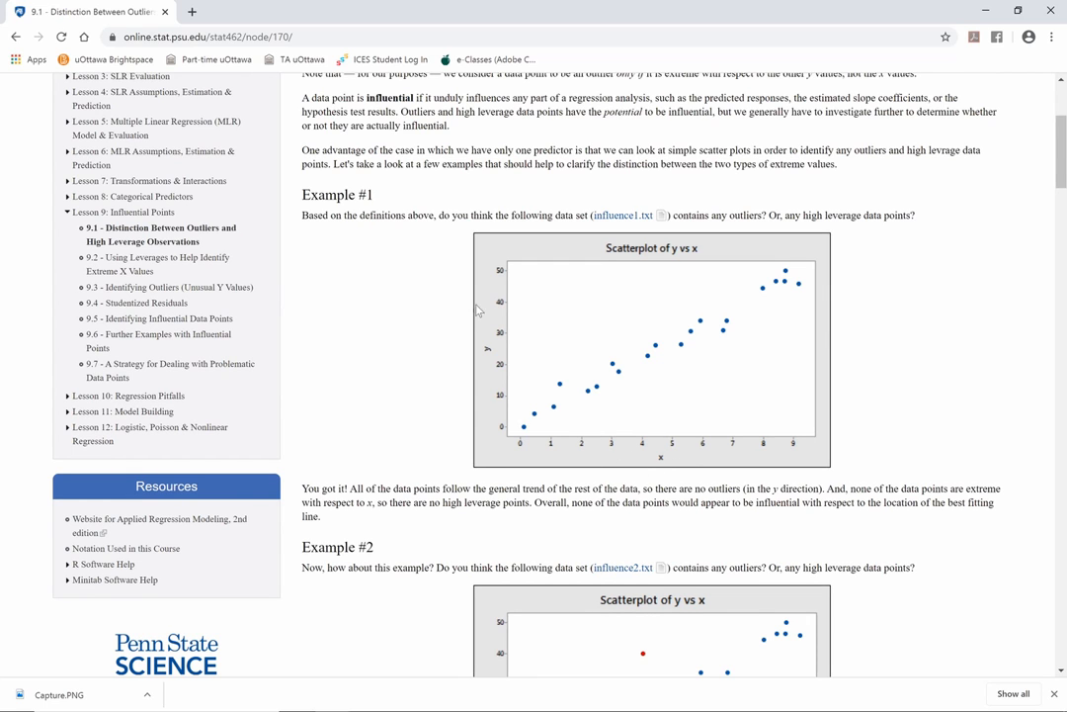
scroll(370, 416, down, 2)
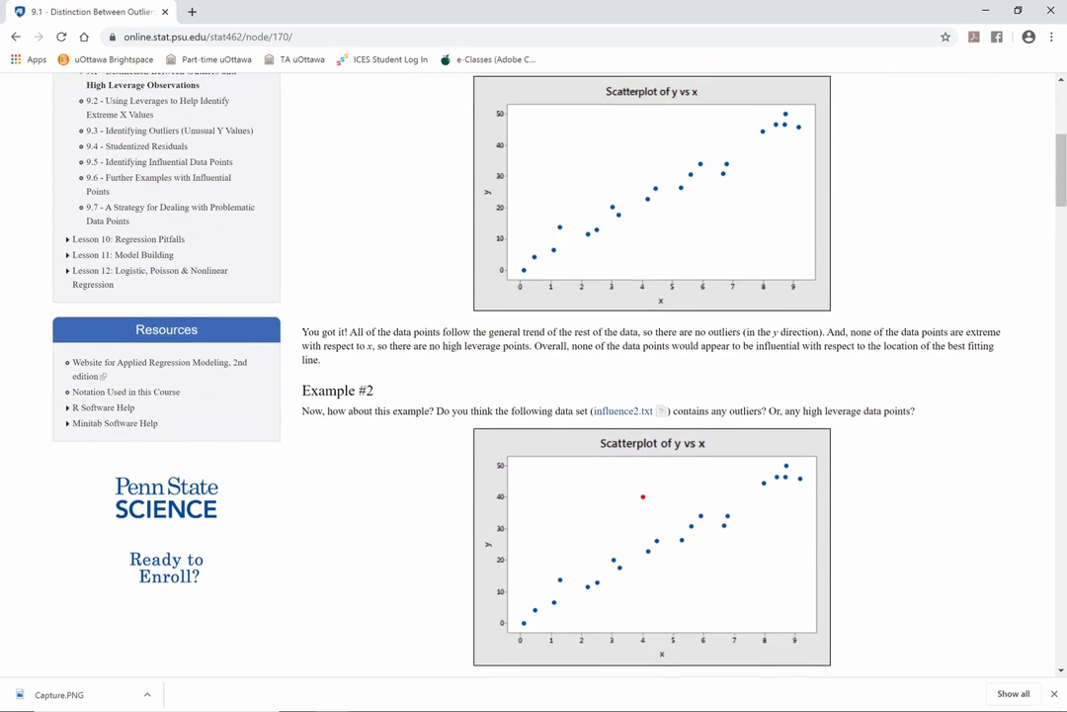
scroll(370, 416, down, 1)
scroll(370, 416, down, 1)
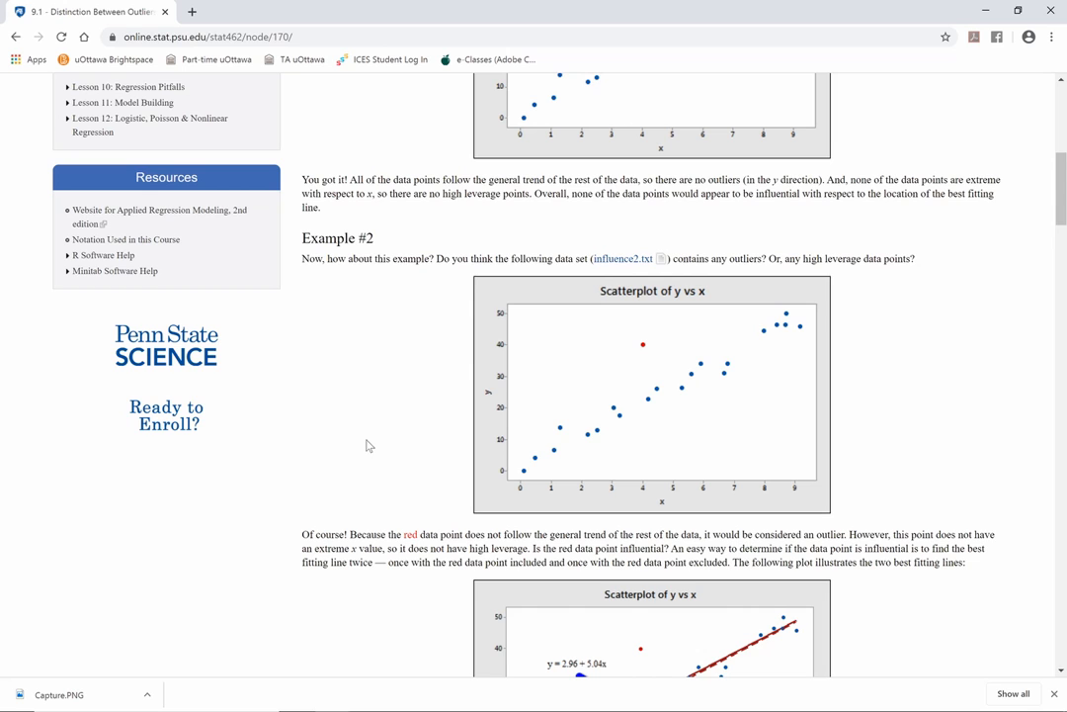
scroll(367, 445, down, 1)
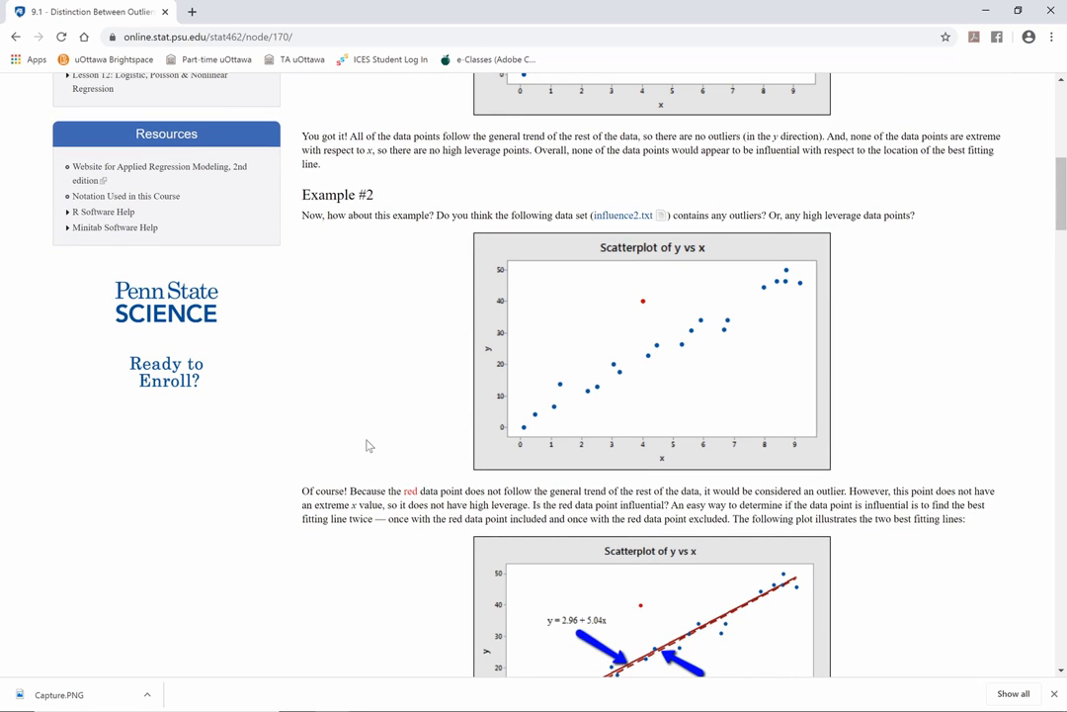
scroll(367, 446, down, 2)
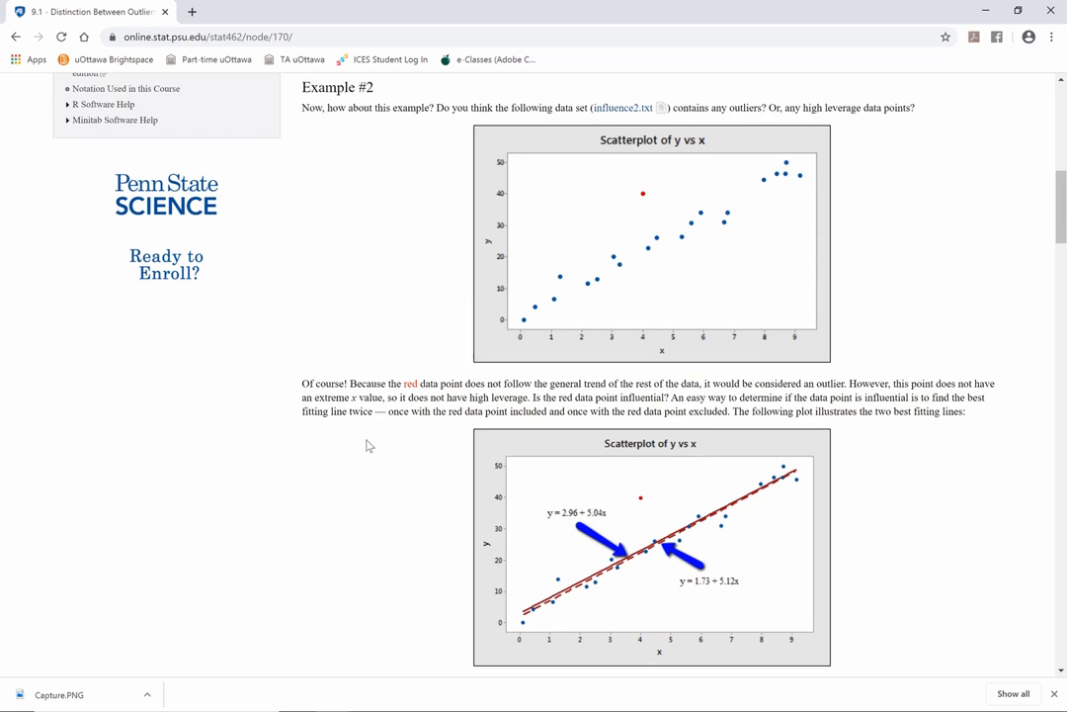
scroll(366, 445, down, 1)
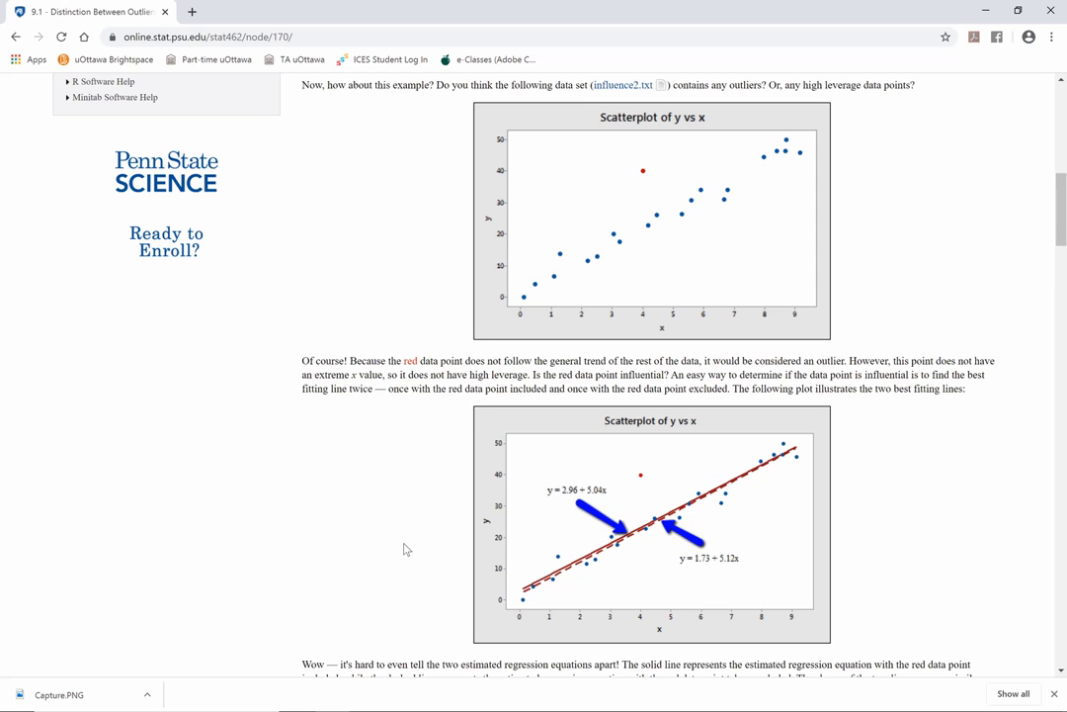
scroll(358, 548, down, 7)
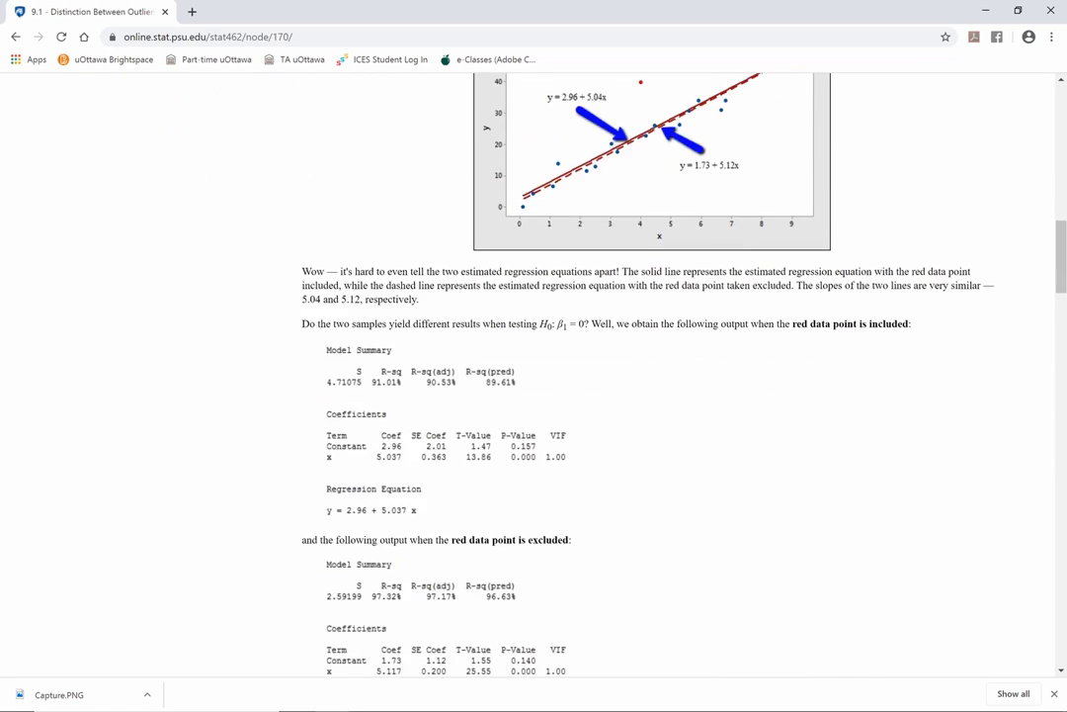
Step: Read Examples #3 and #4 on the page, comparing the fitted lines with and without the red data point
scroll(358, 546, down, 4)
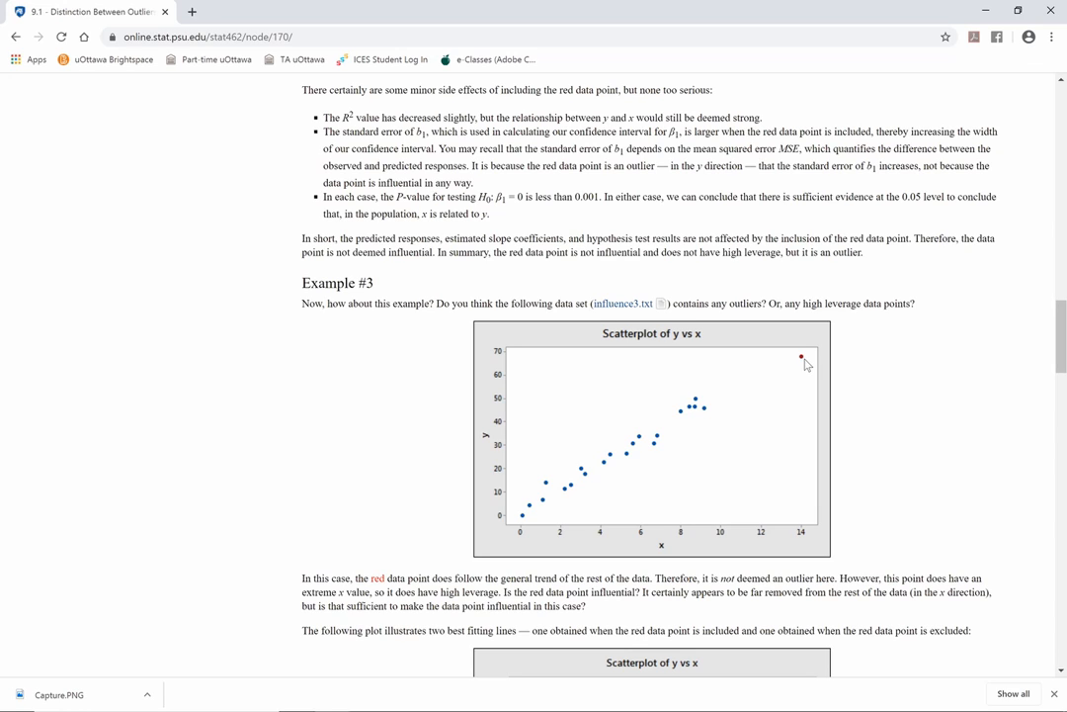
scroll(383, 475, down, 2)
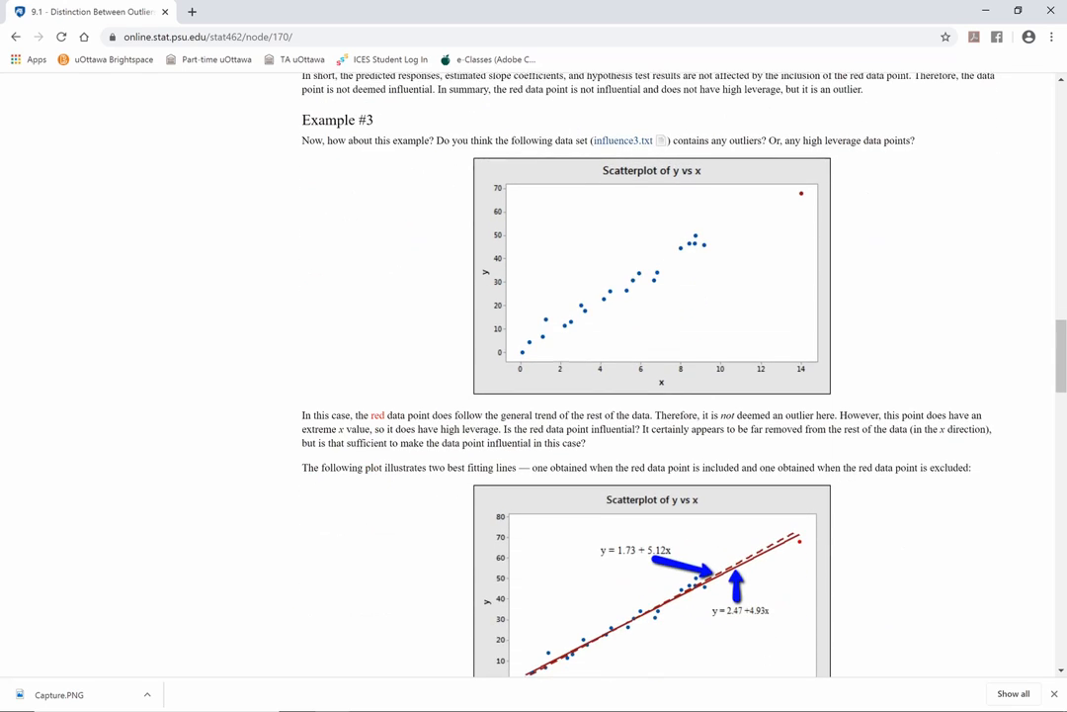
scroll(577, 395, down, 1)
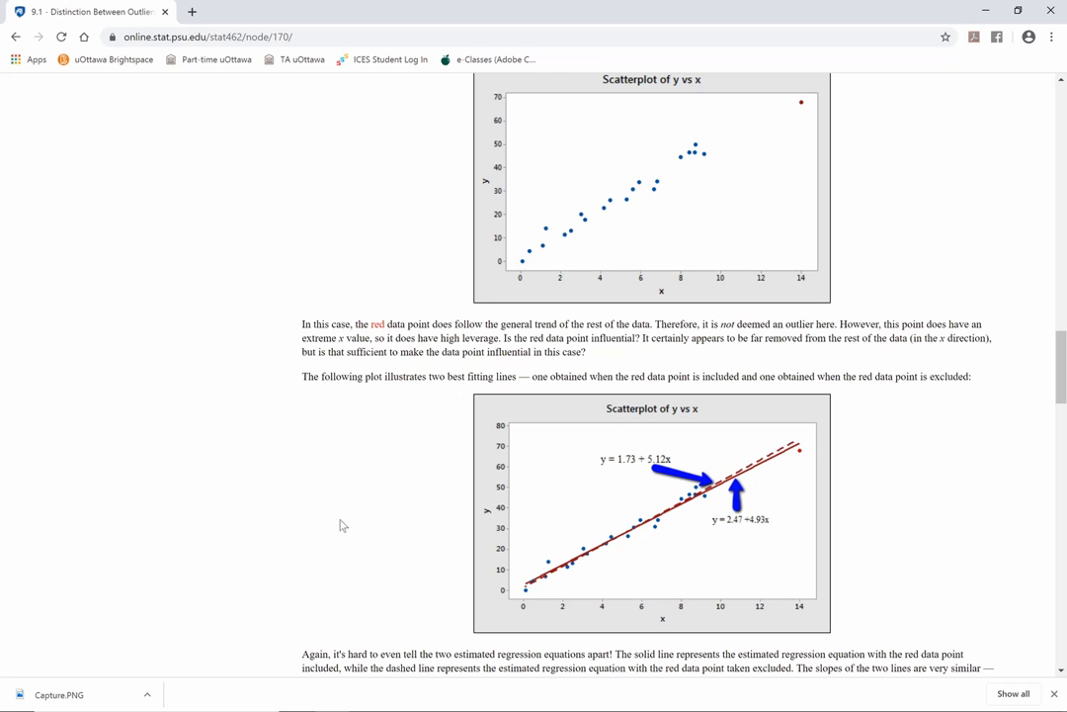
scroll(343, 525, down, 5)
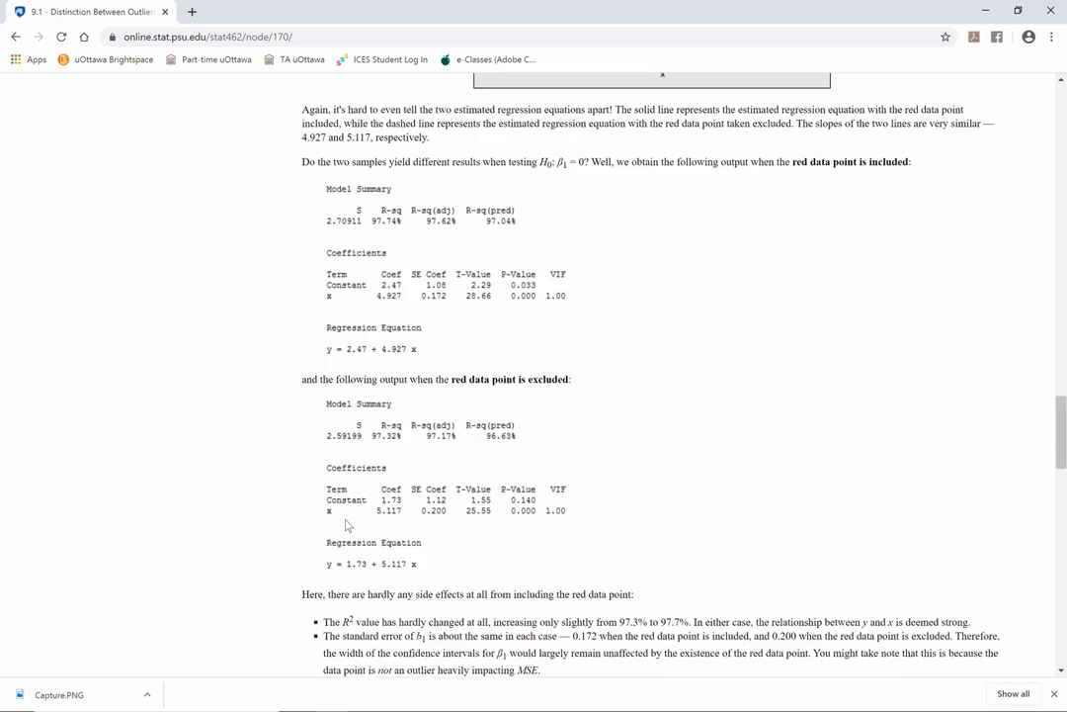
scroll(346, 525, down, 5)
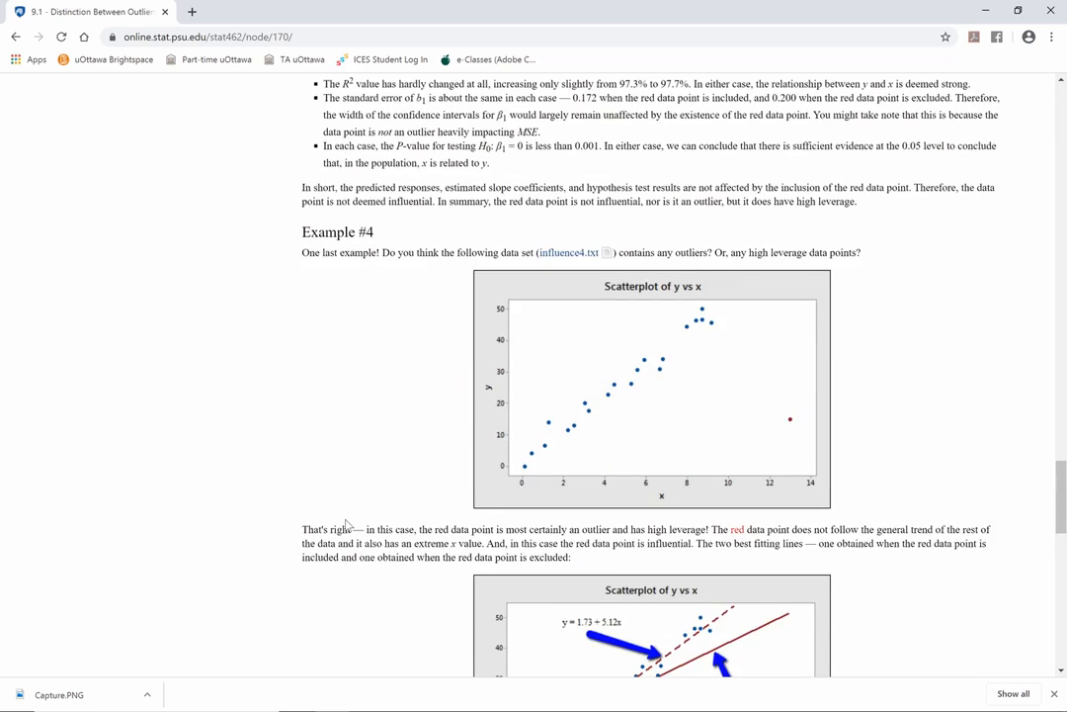
scroll(346, 525, up, 1)
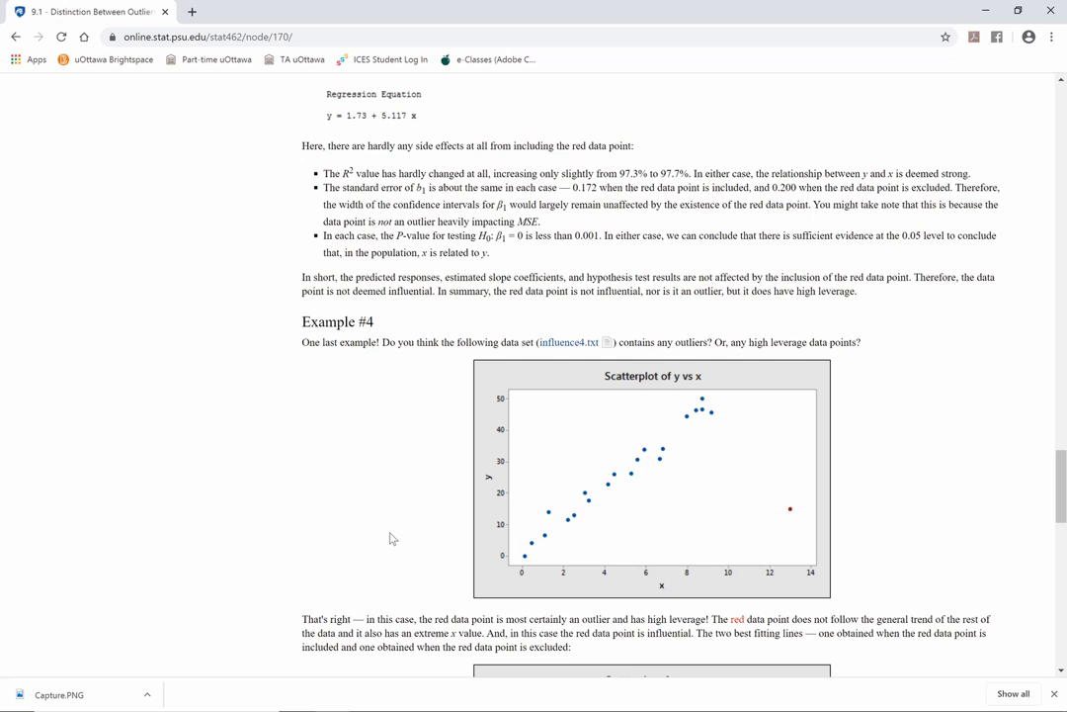
scroll(391, 539, down, 3)
scroll(390, 539, down, 1)
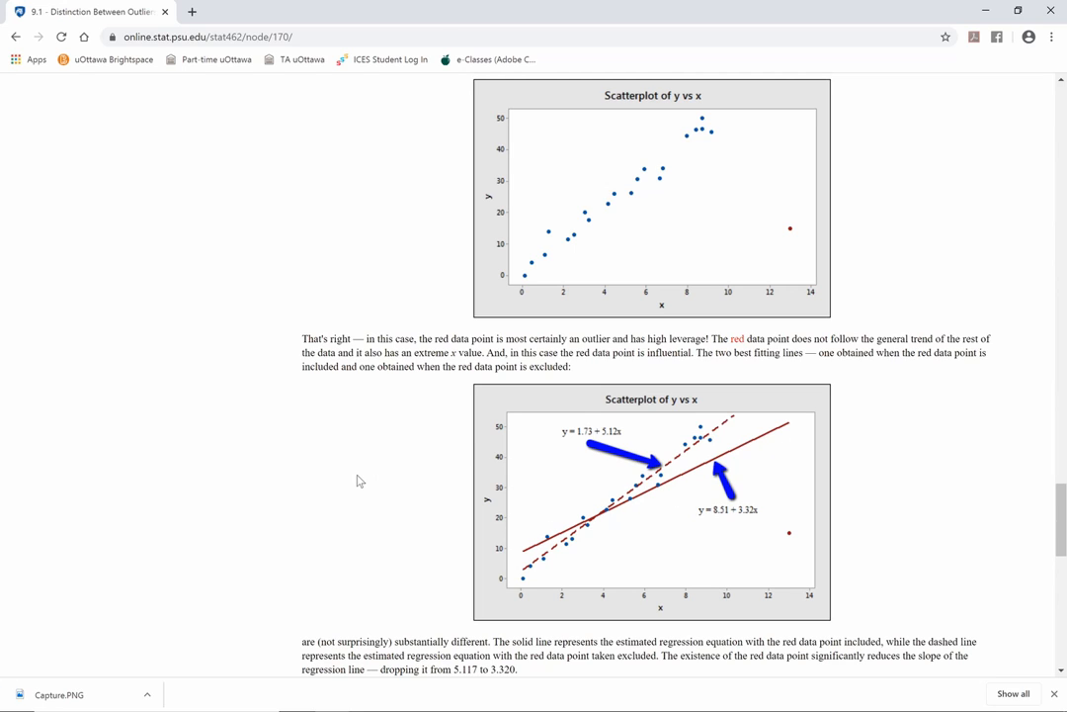
Step: Switch back to the Data Audit report in SPSS Modeler and examine the extremes count of the age field
mouse_move(506, 709)
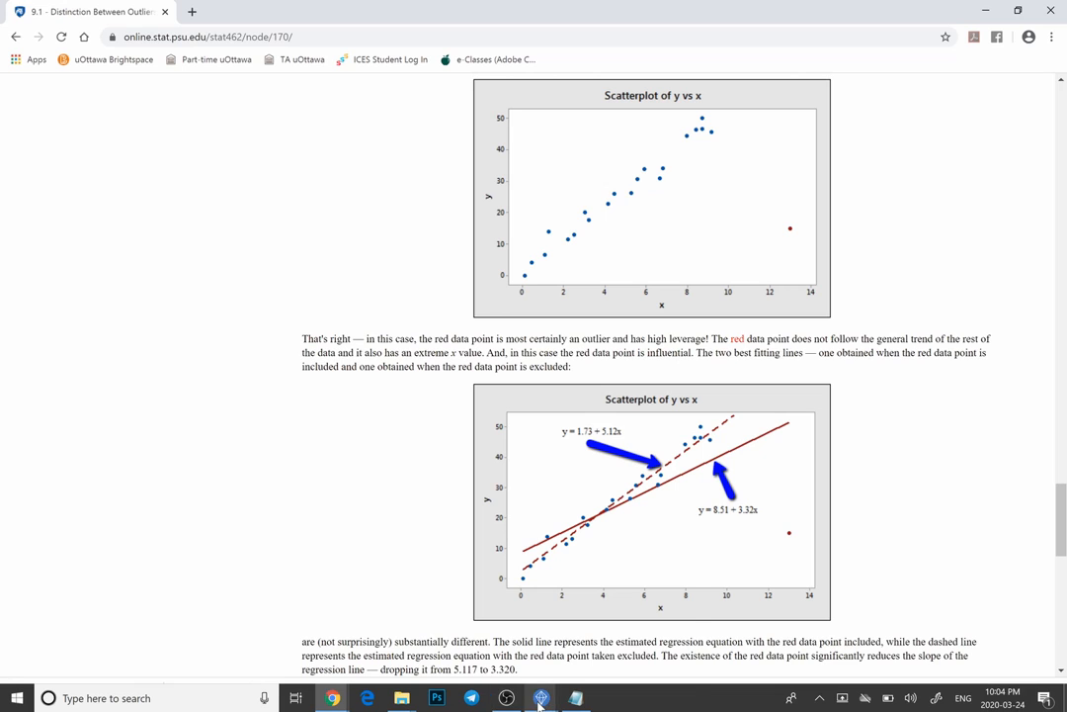
mouse_move(540, 702)
click(487, 642)
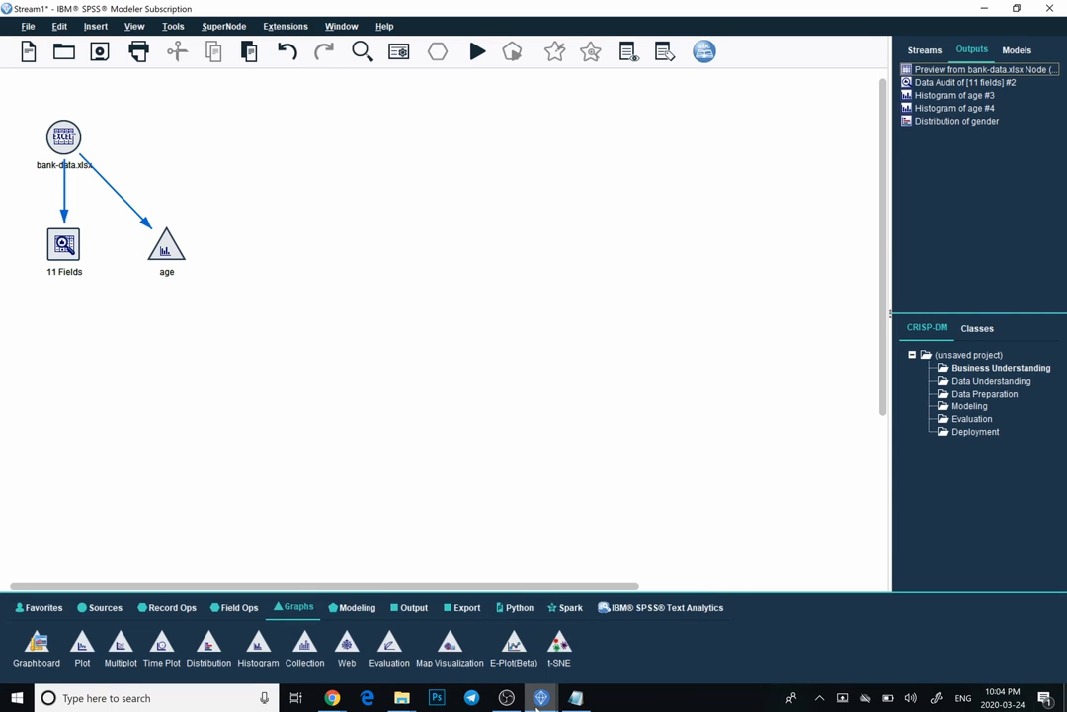
mouse_move(542, 698)
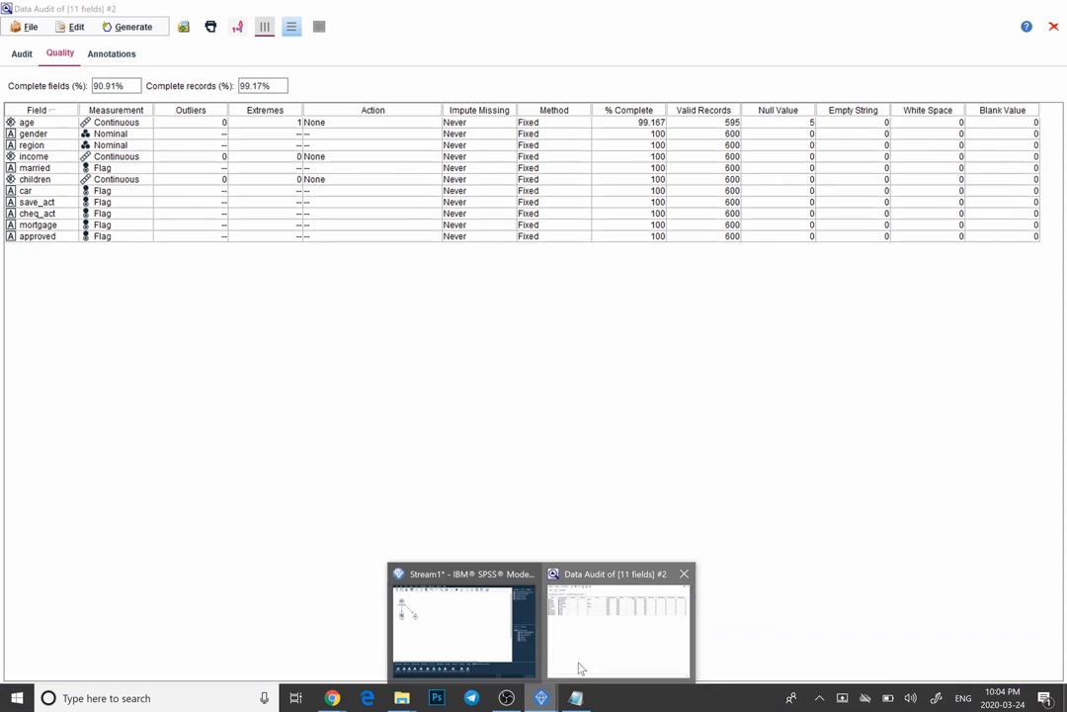
click(581, 669)
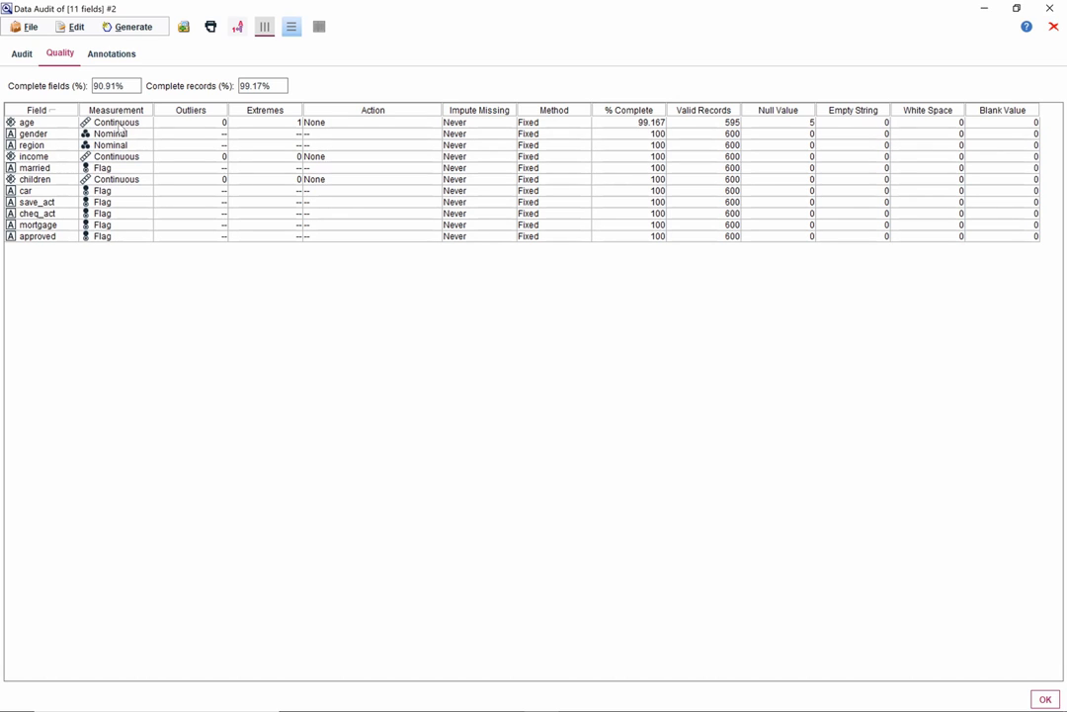
click(289, 124)
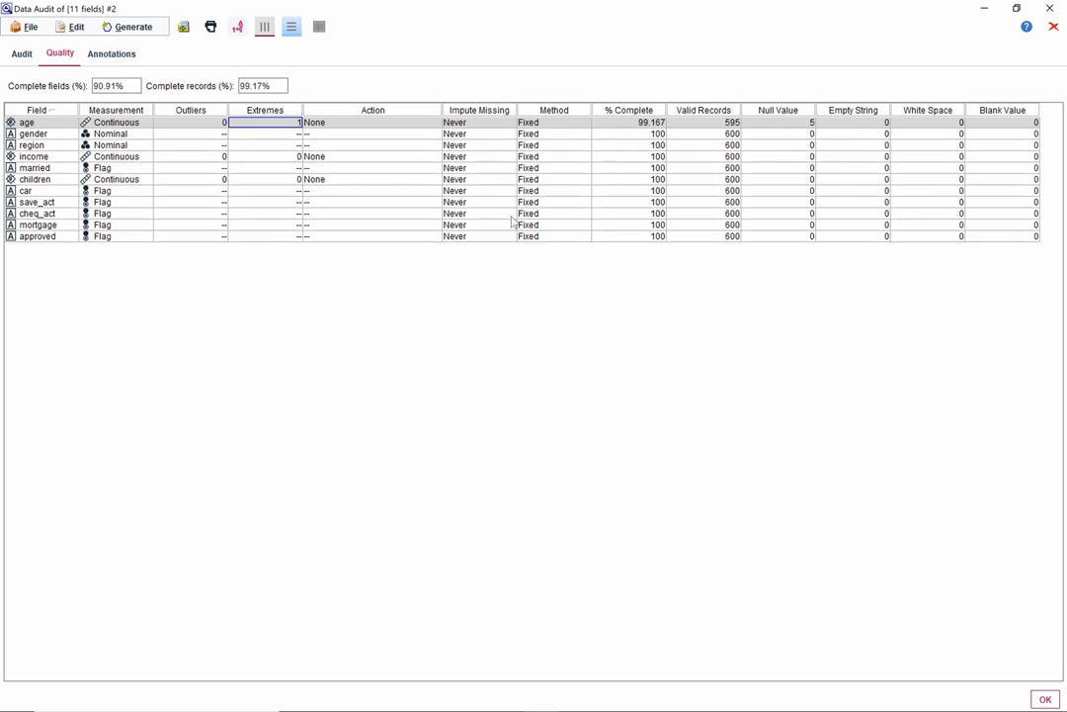
Step: Return to the audit's field statistics and inspect the bars of the income histogram in its own window
click(22, 55)
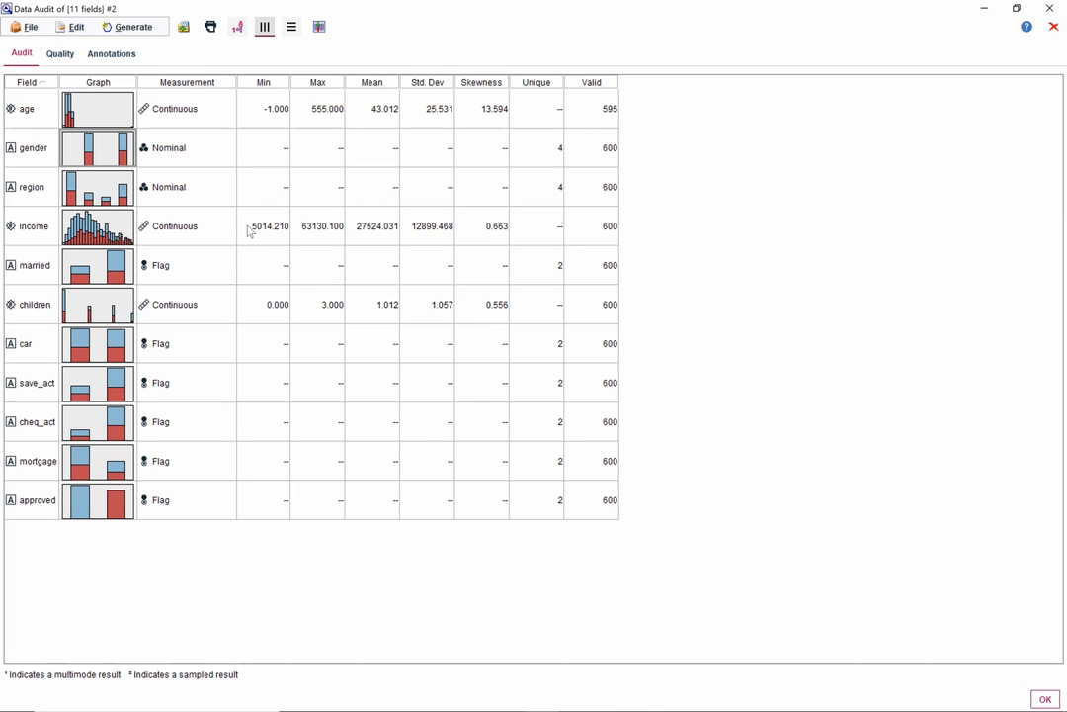
click(113, 227)
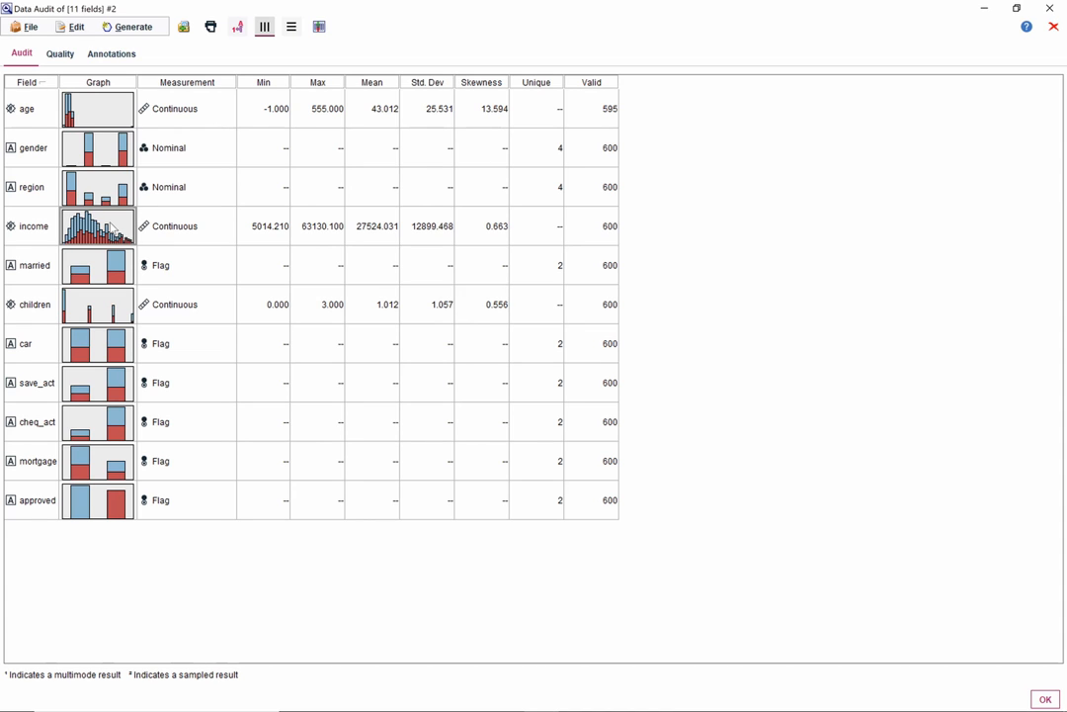
double_click(113, 227)
mouse_move(170, 166)
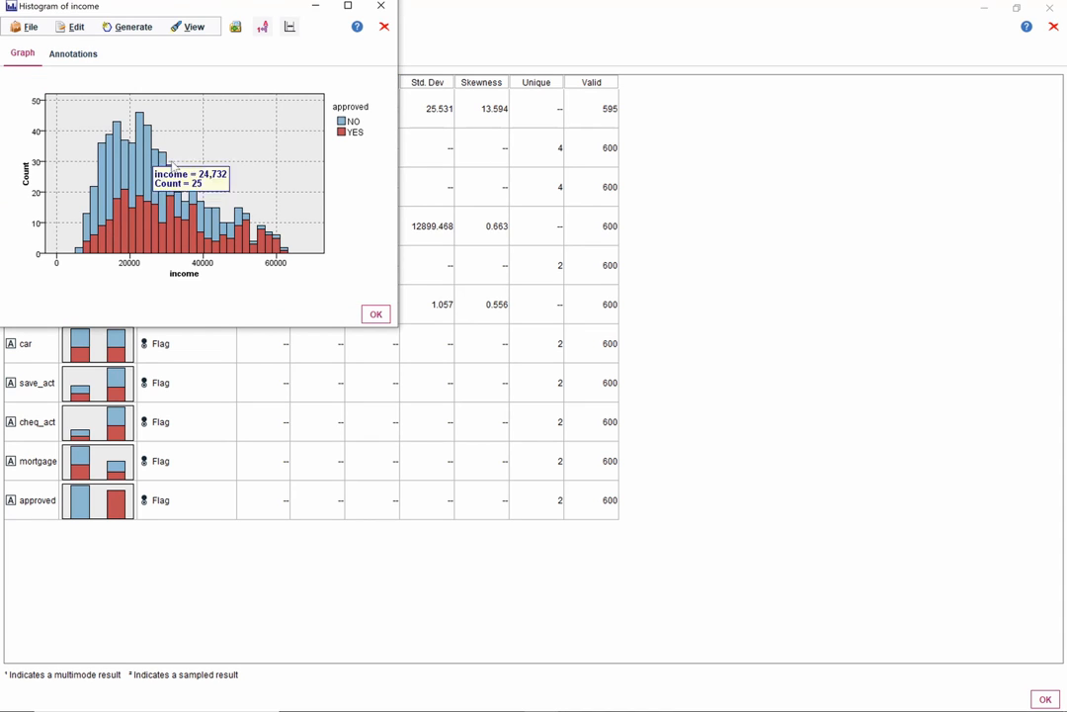
Step: Enlarge the income histogram to examine approvals across income levels, and close it along with the Data Audit report
click(348, 6)
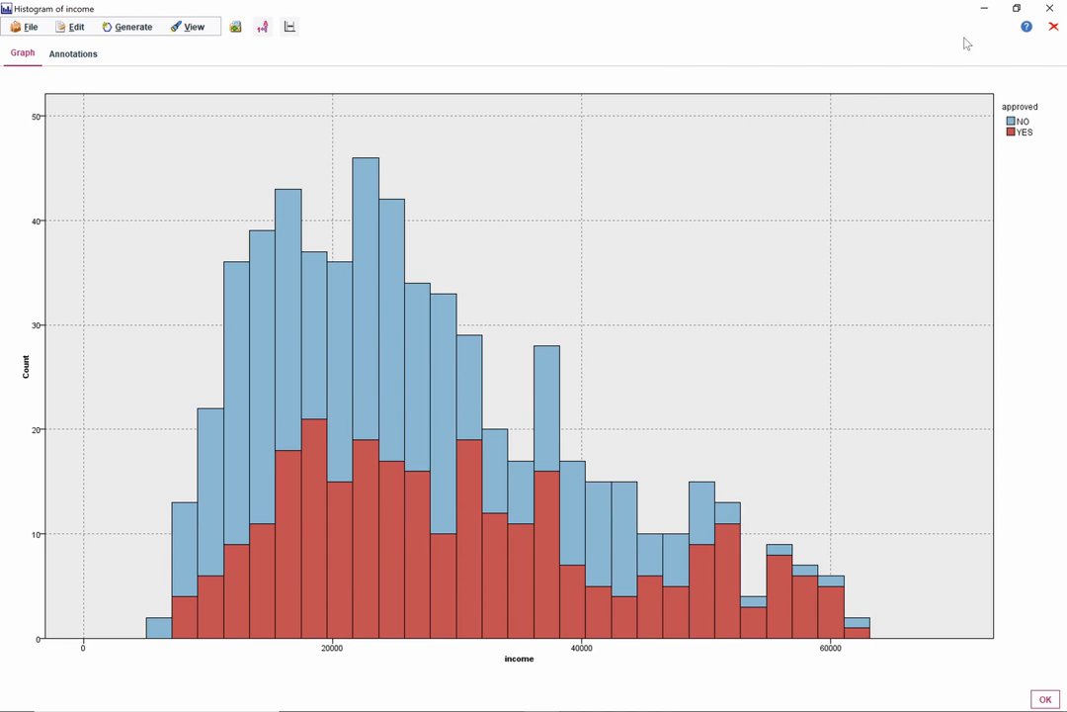
click(1048, 8)
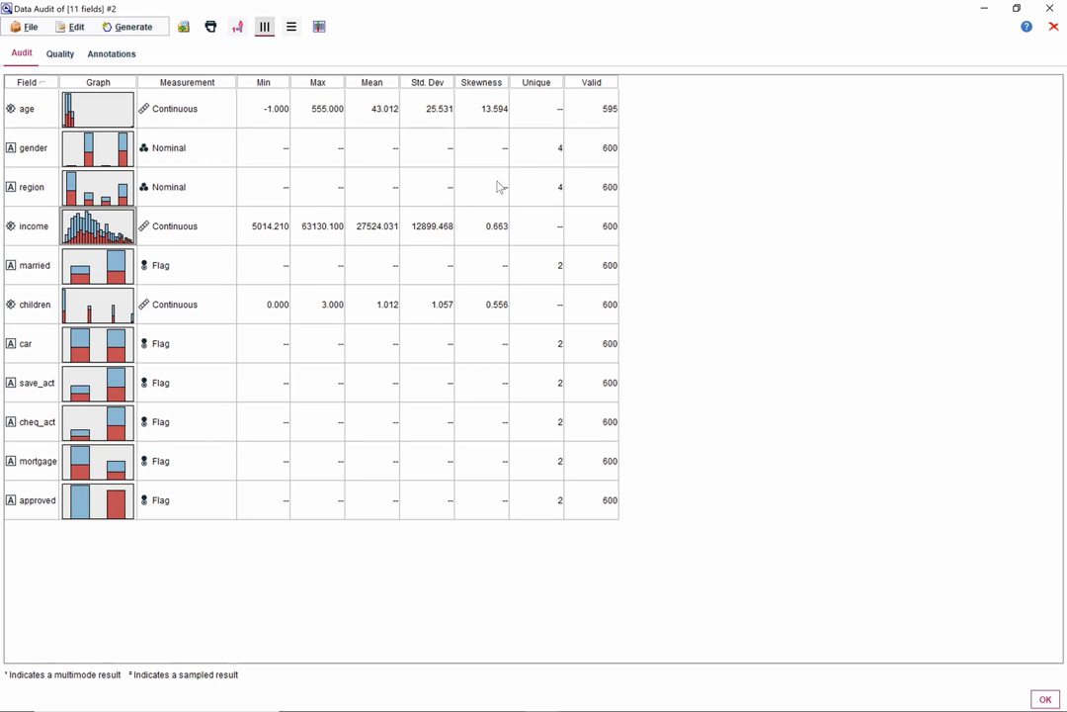
click(1052, 8)
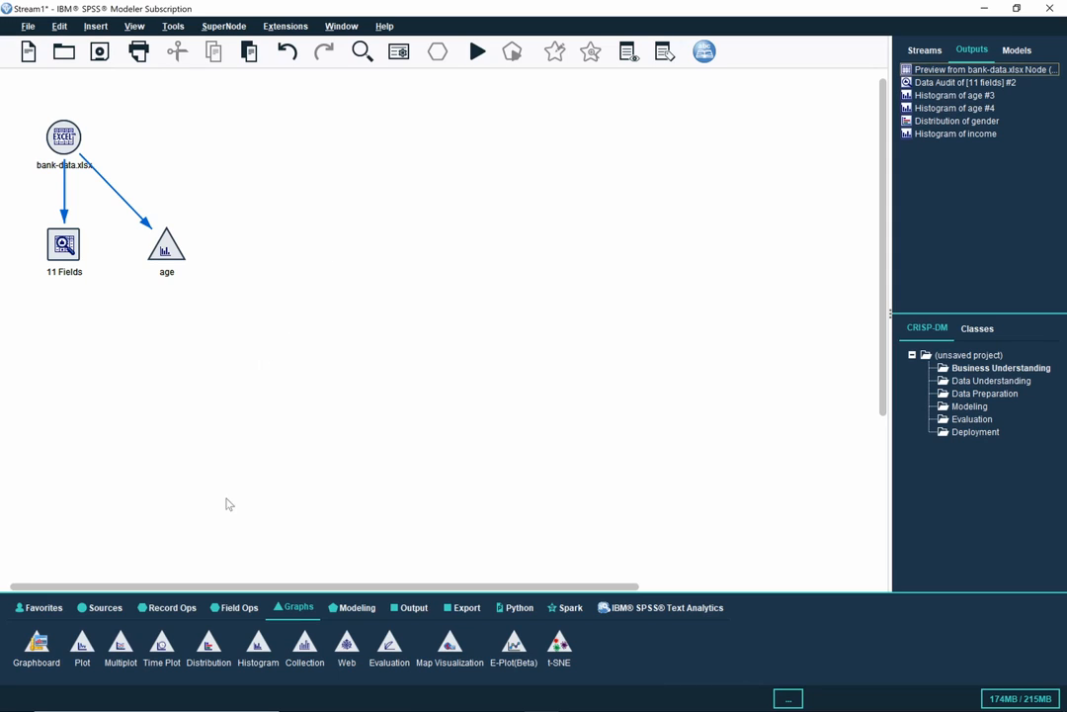
click(239, 608)
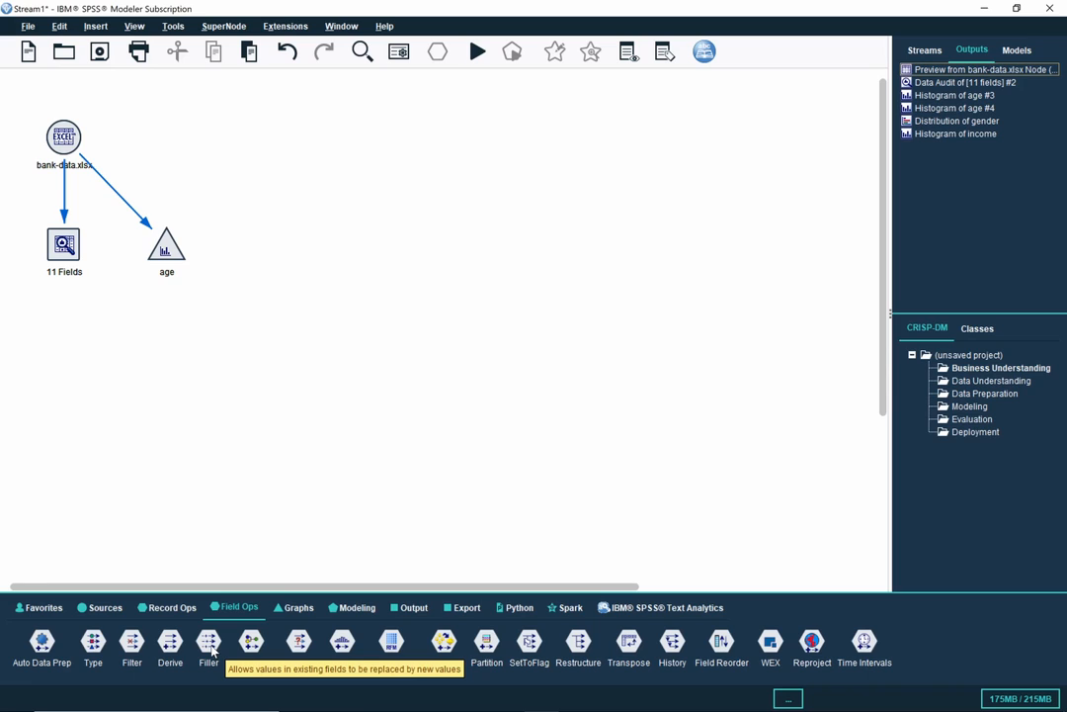
click(209, 643)
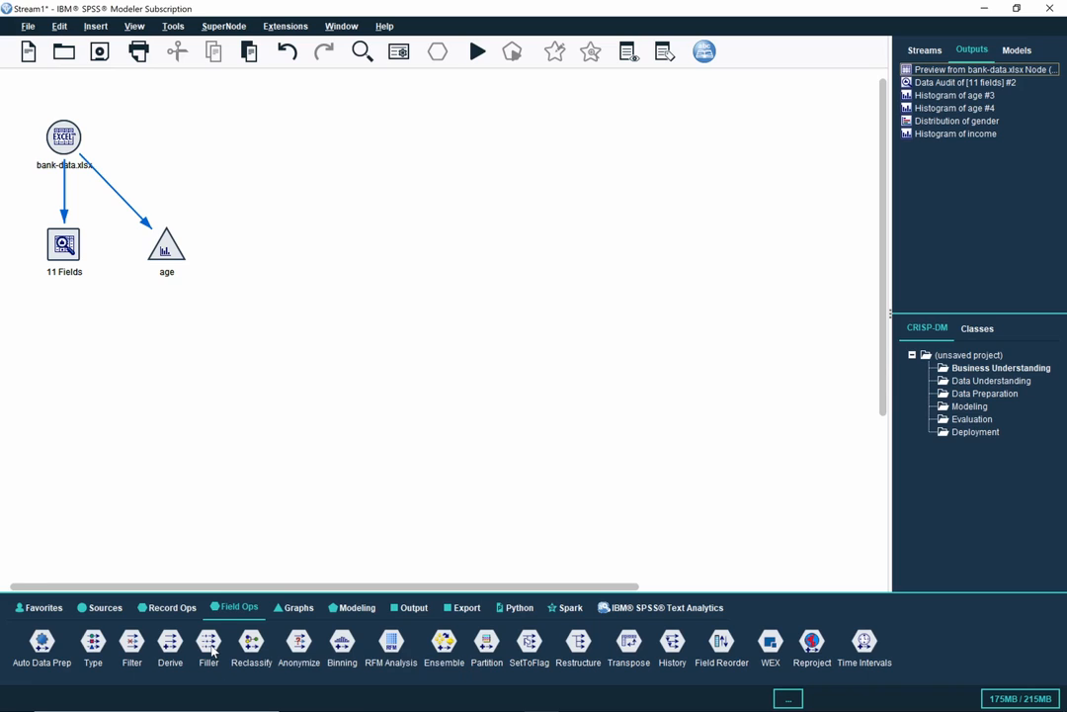
click(275, 250)
double_click(269, 249)
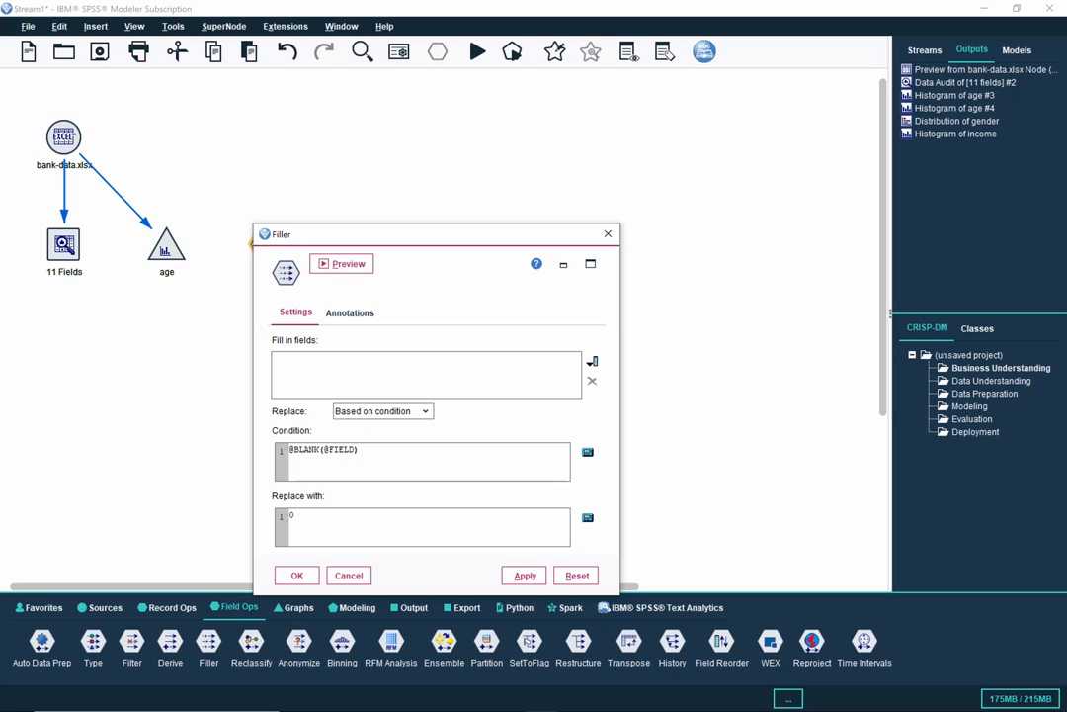
click(347, 576)
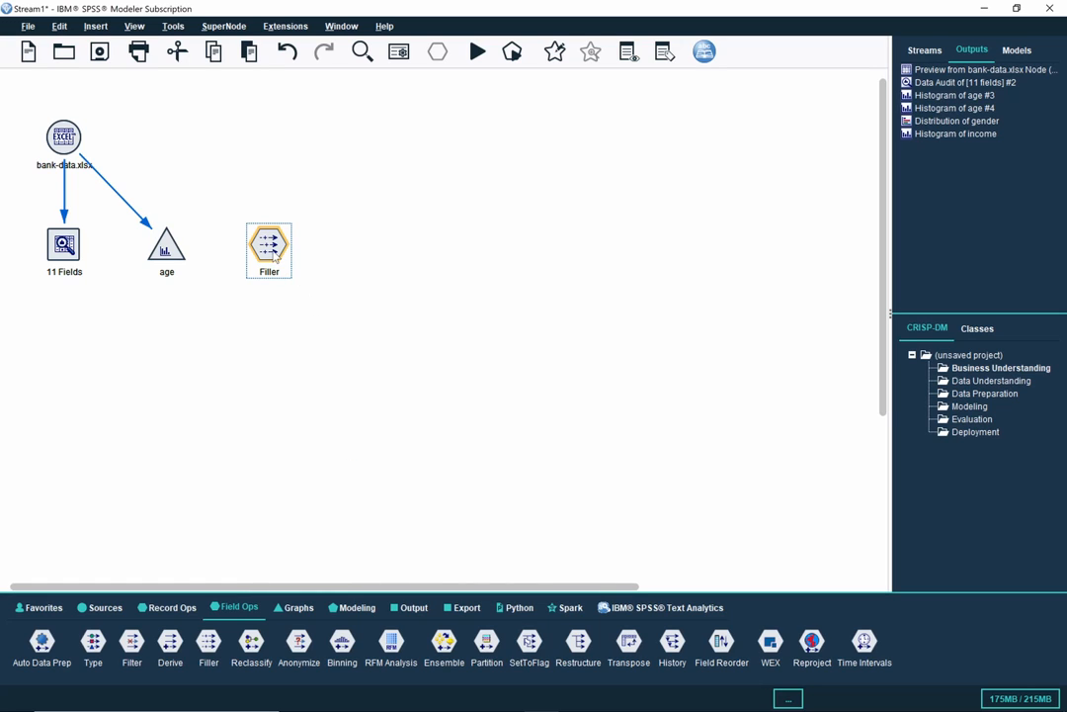
key(Delete)
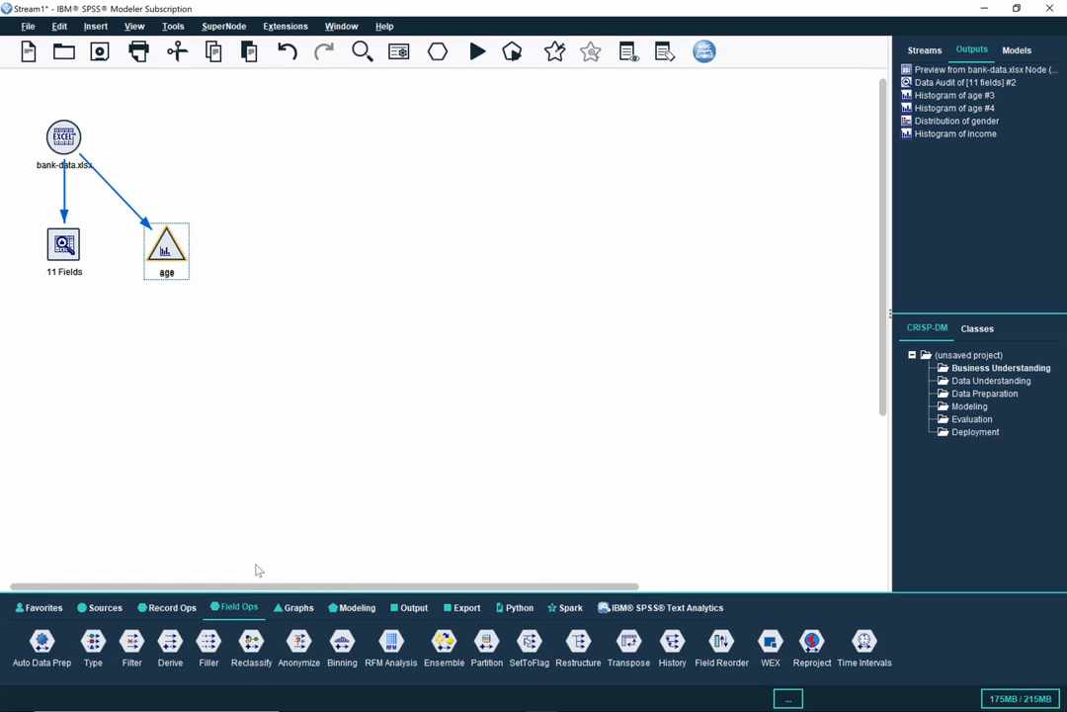
Step: Add a Reclassify node beside the bank-data.xlsx source node and connect the source to it
click(249, 654)
click(164, 141)
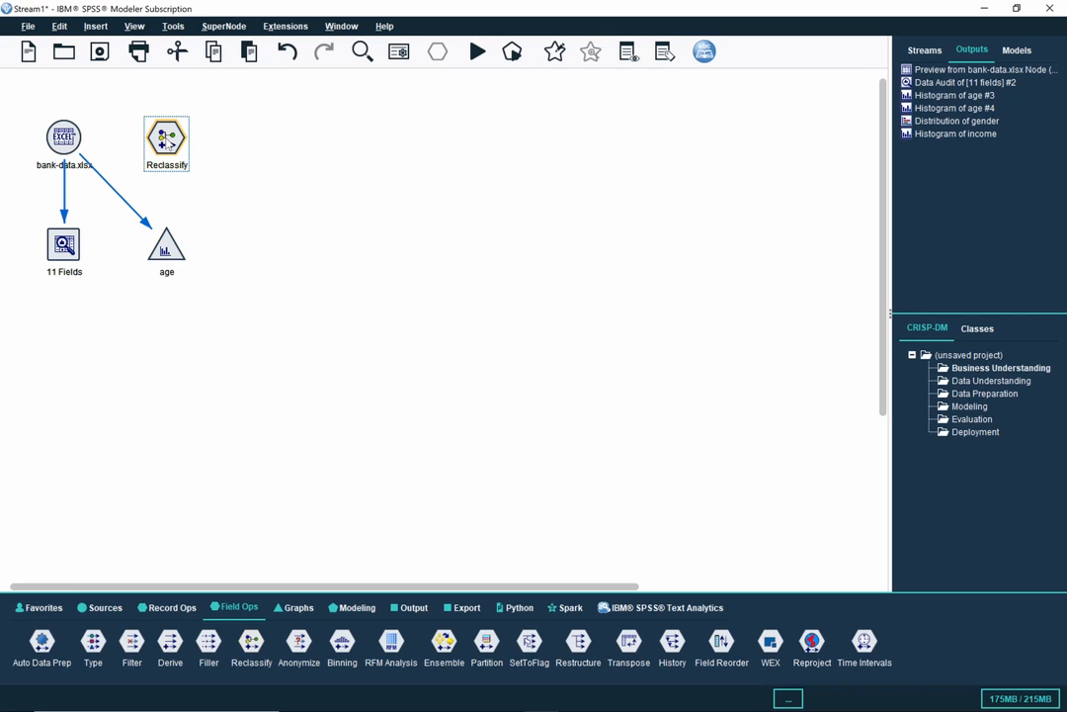
right_click(67, 139)
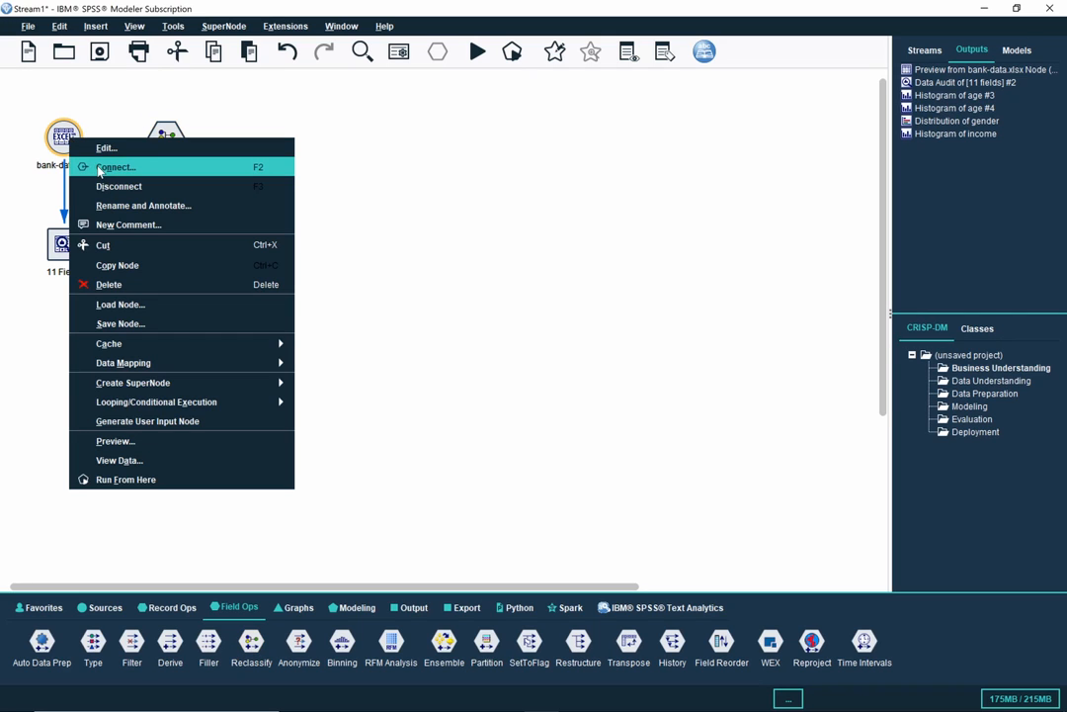
click(99, 168)
click(146, 136)
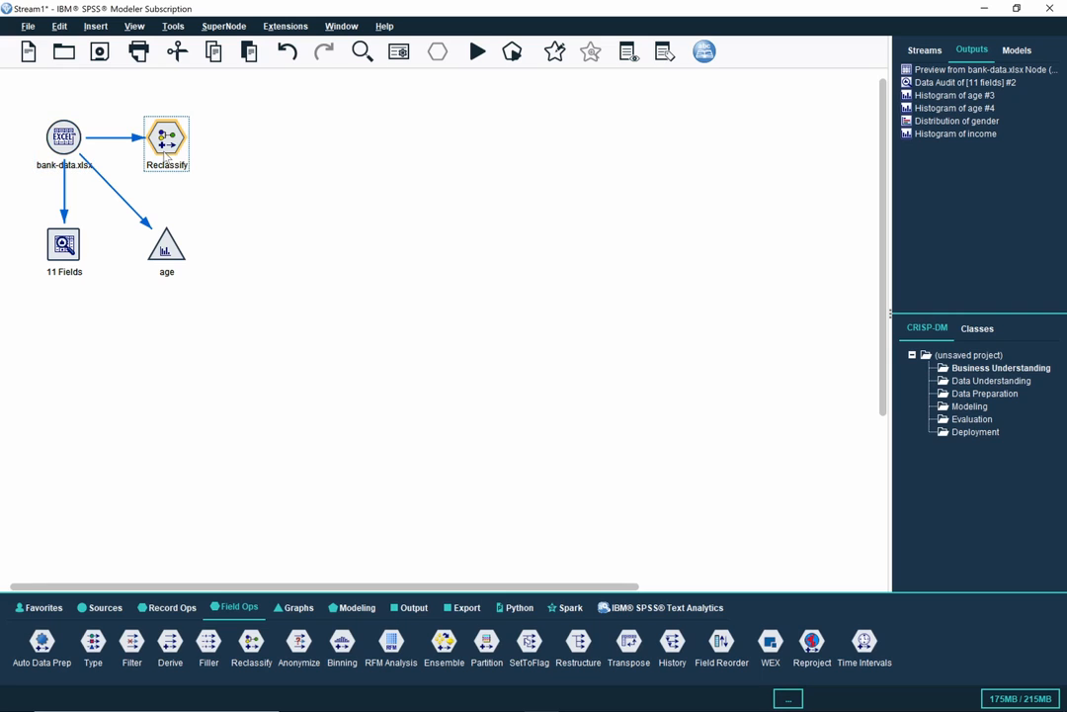
Step: Set the Reclassify node to overwrite the existing gender field and load that field's original values
double_click(183, 148)
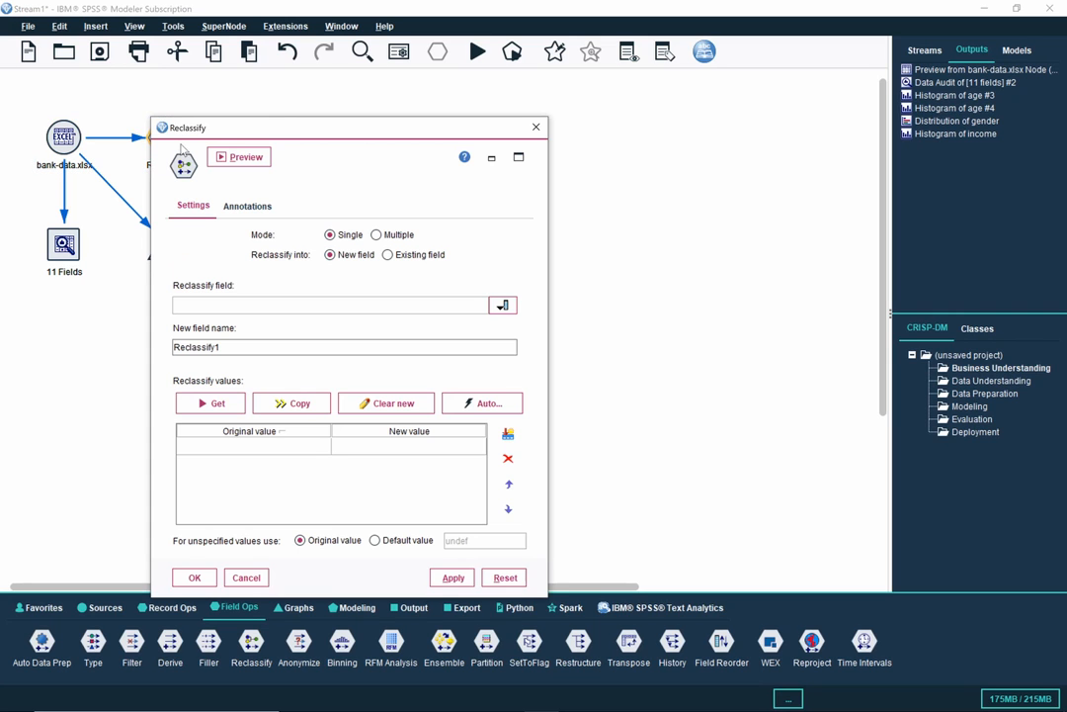
drag(290, 134, 420, 112)
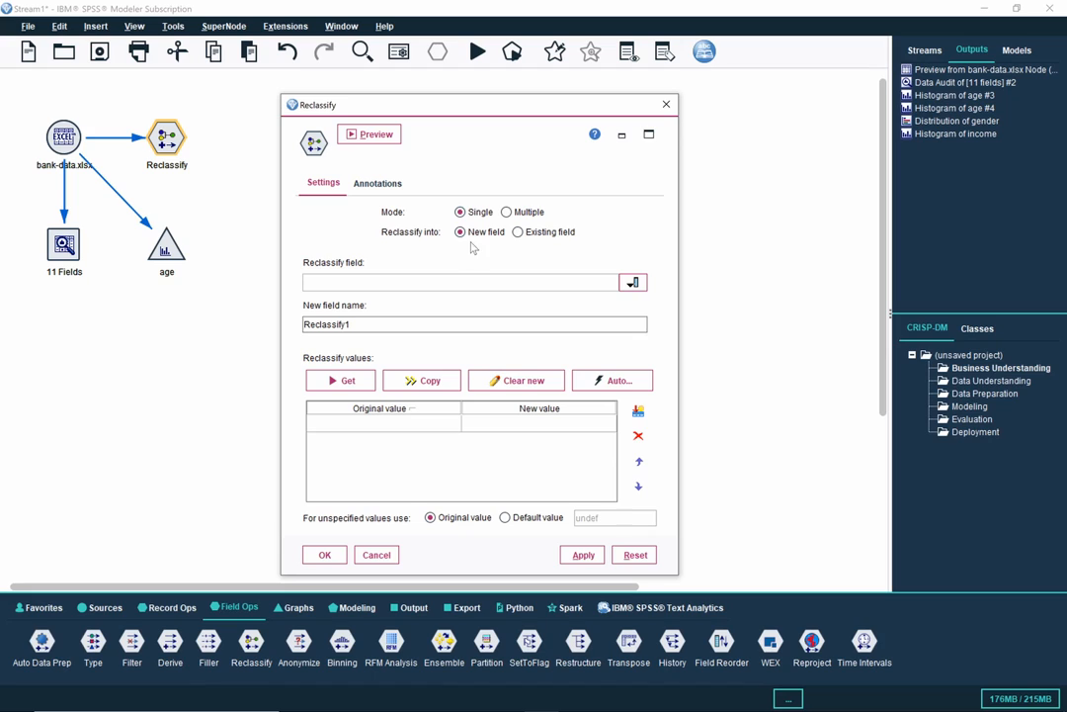
click(517, 232)
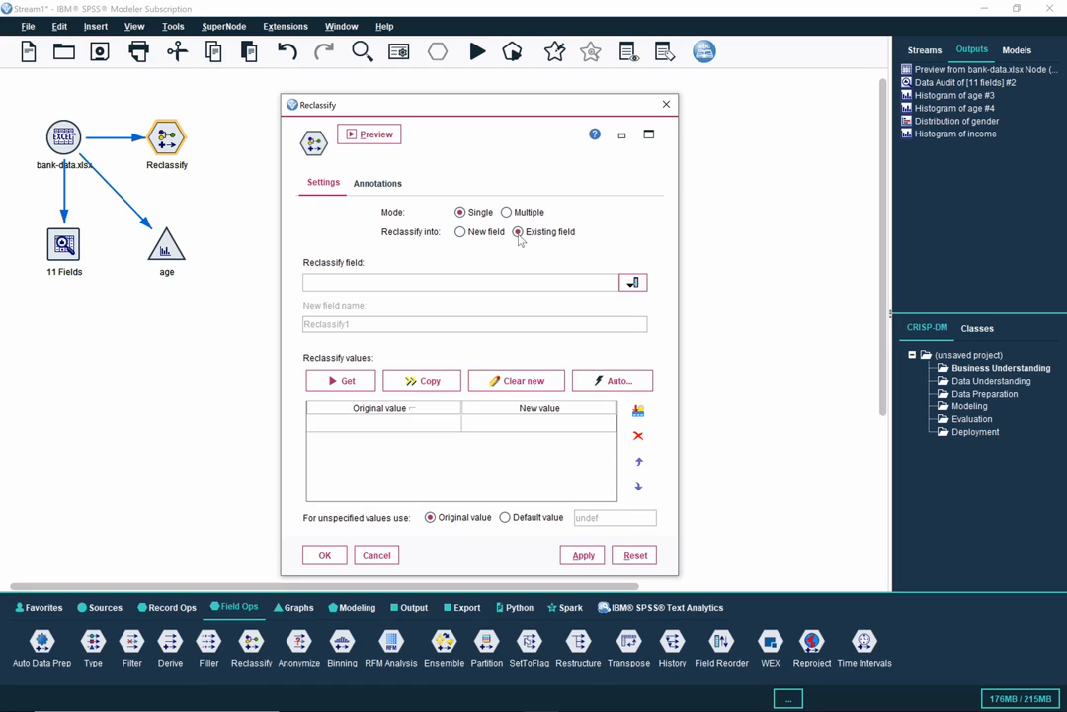
click(536, 287)
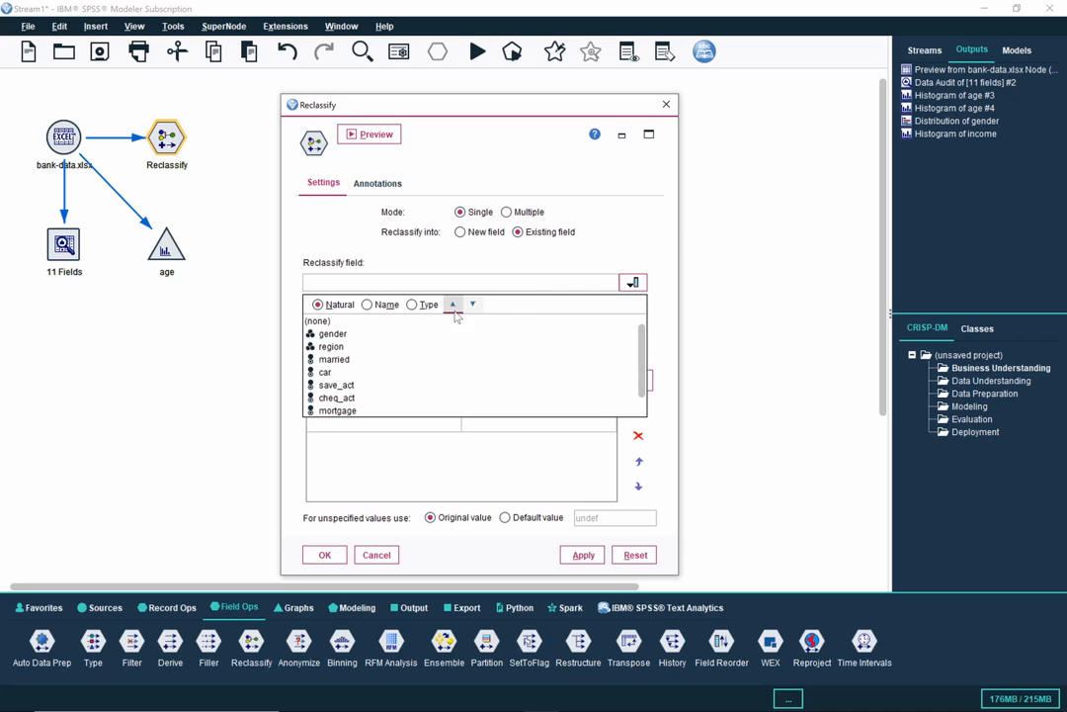
click(336, 334)
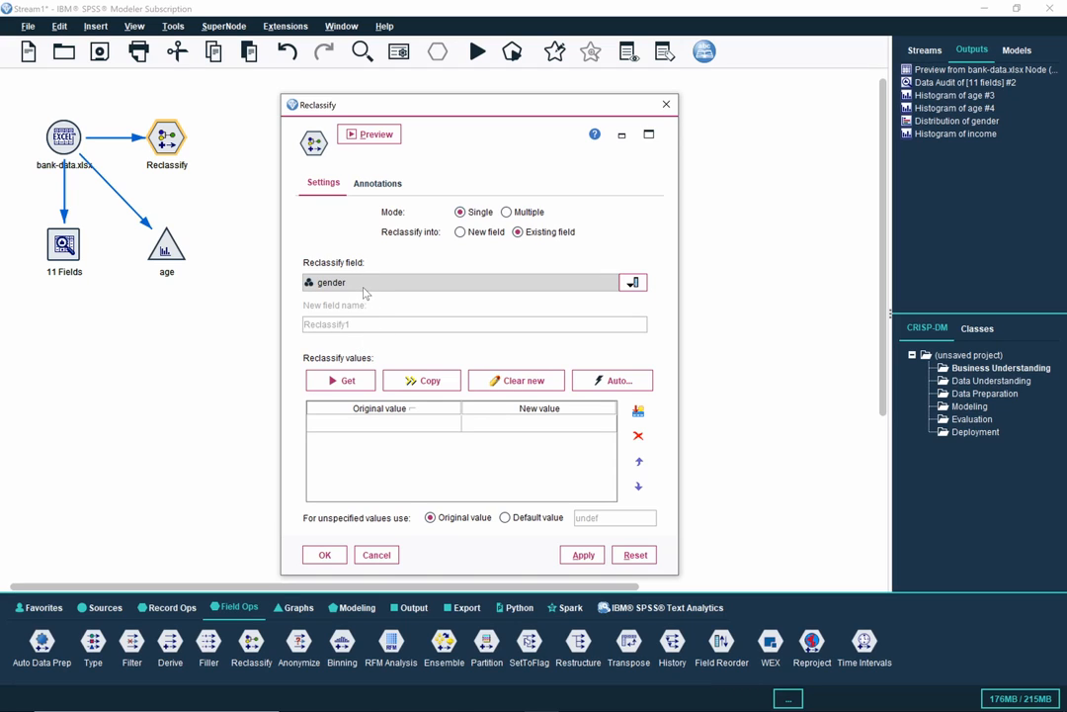
click(346, 380)
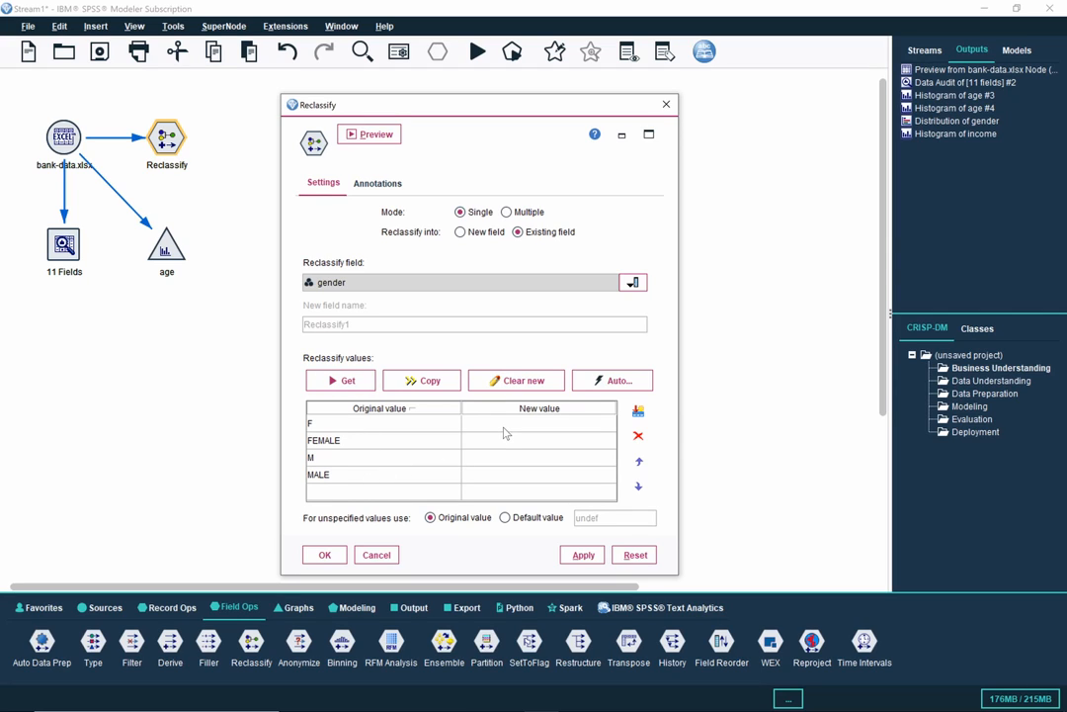
Step: Reclassify the original gender values F and FEMALE as FEMALE
click(605, 426)
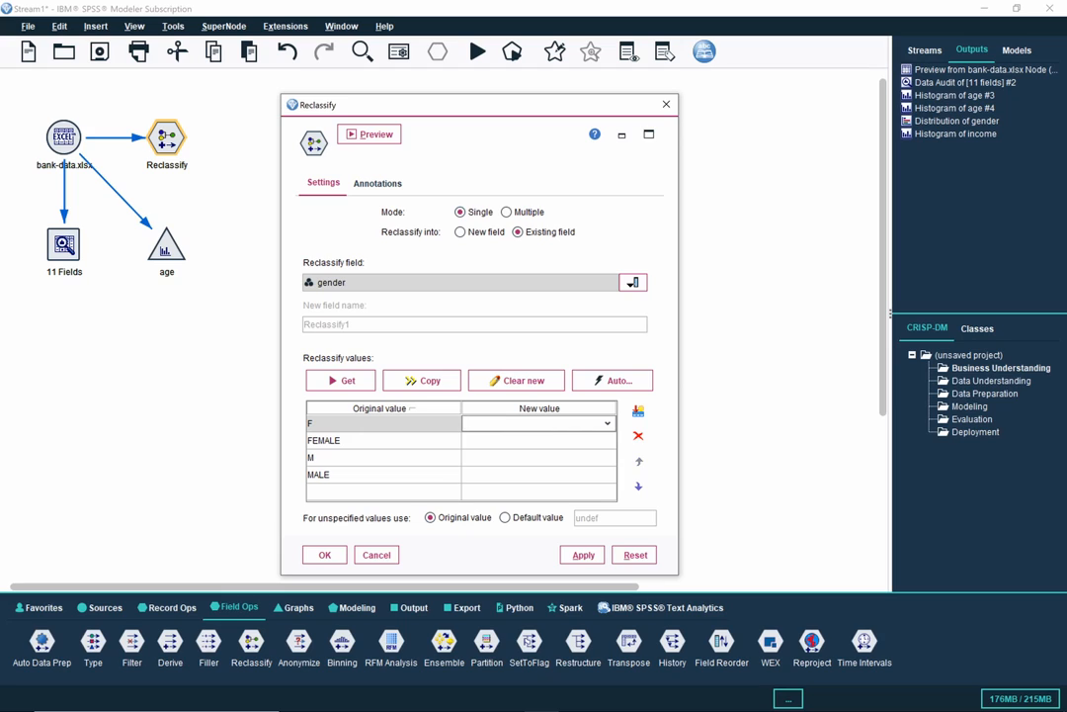
click(606, 427)
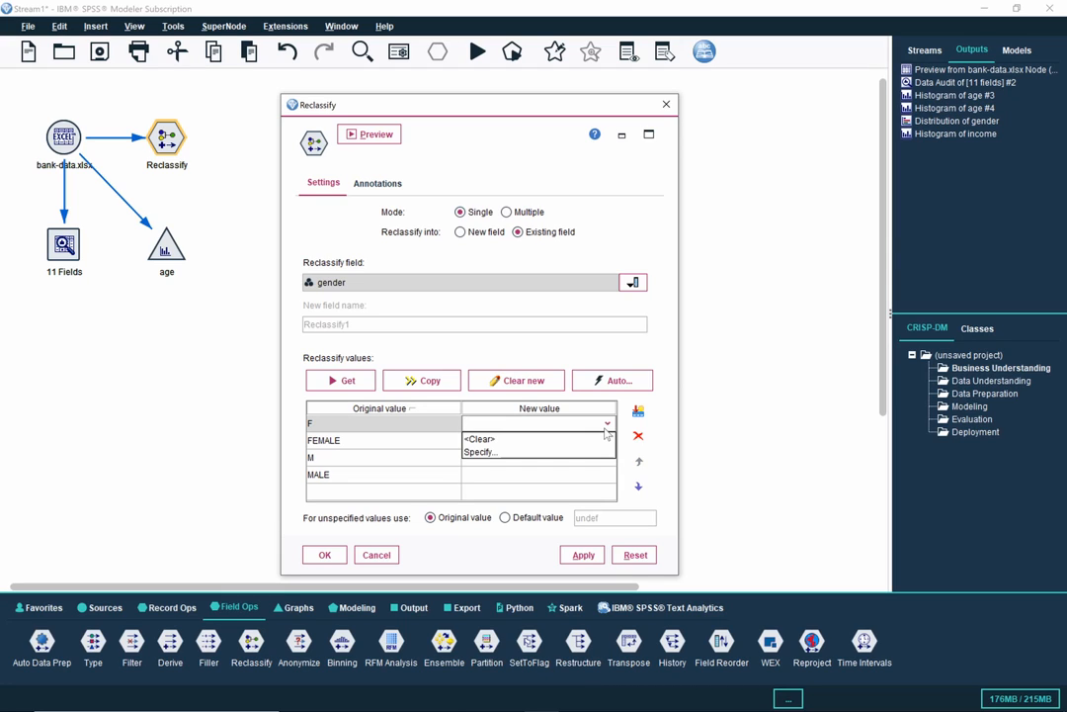
click(513, 452)
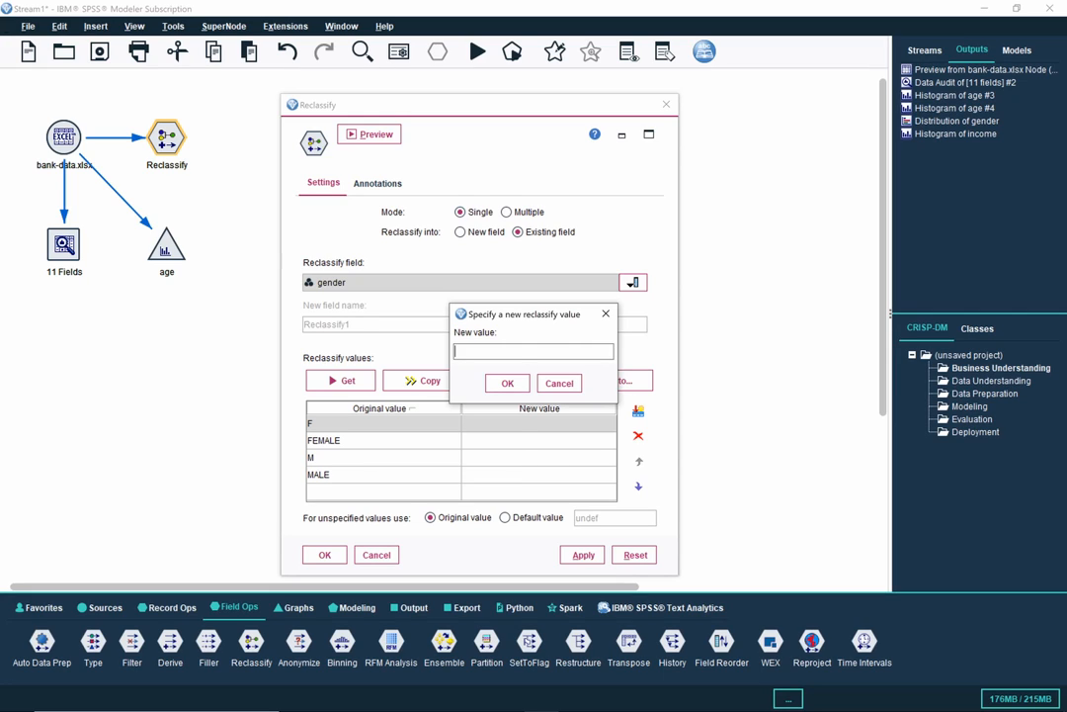
text(FEMALE)
key(Return)
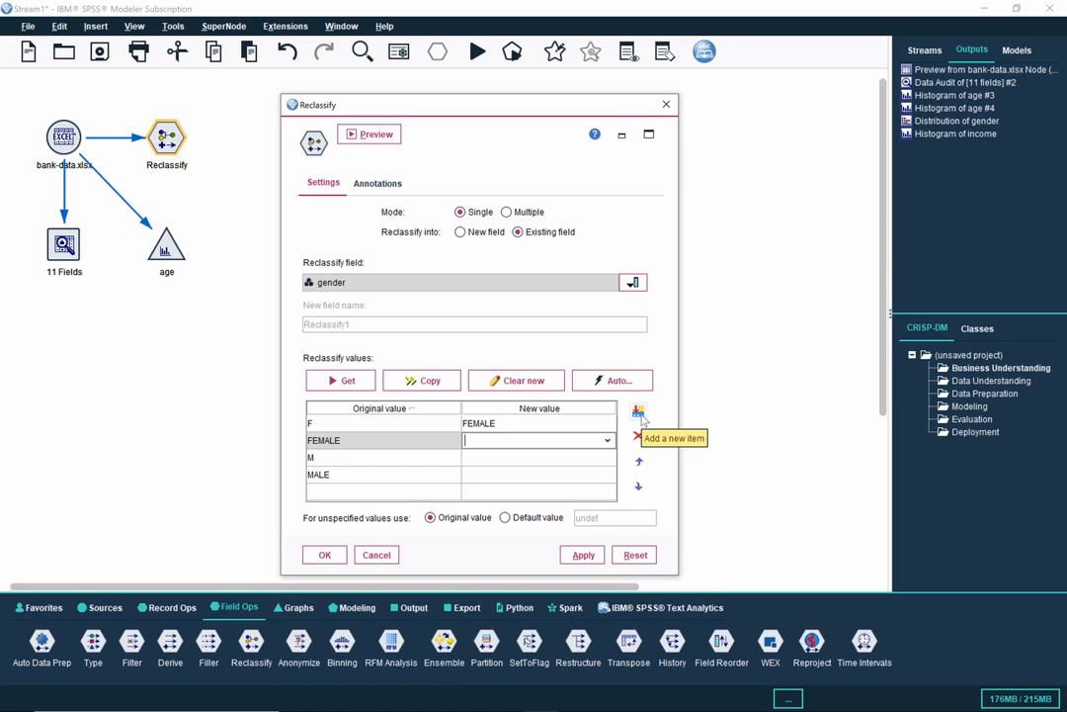
click(608, 442)
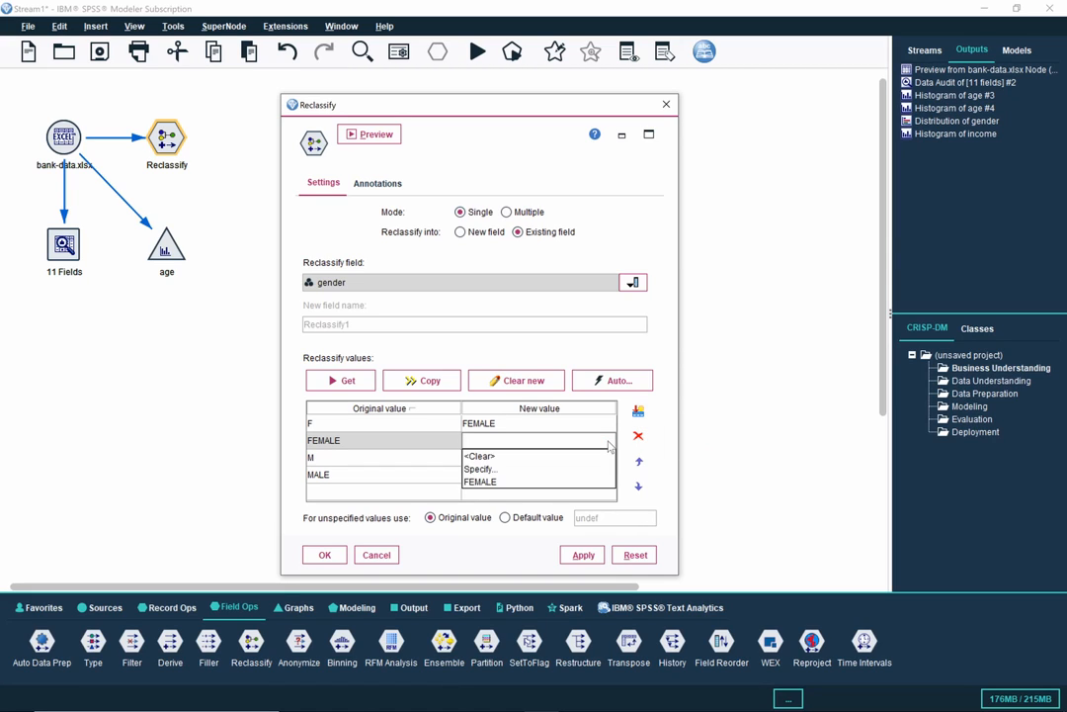
click(519, 483)
Step: Reclassify the original gender values M and MALE as MALE and accept the Reclassify settings
click(498, 458)
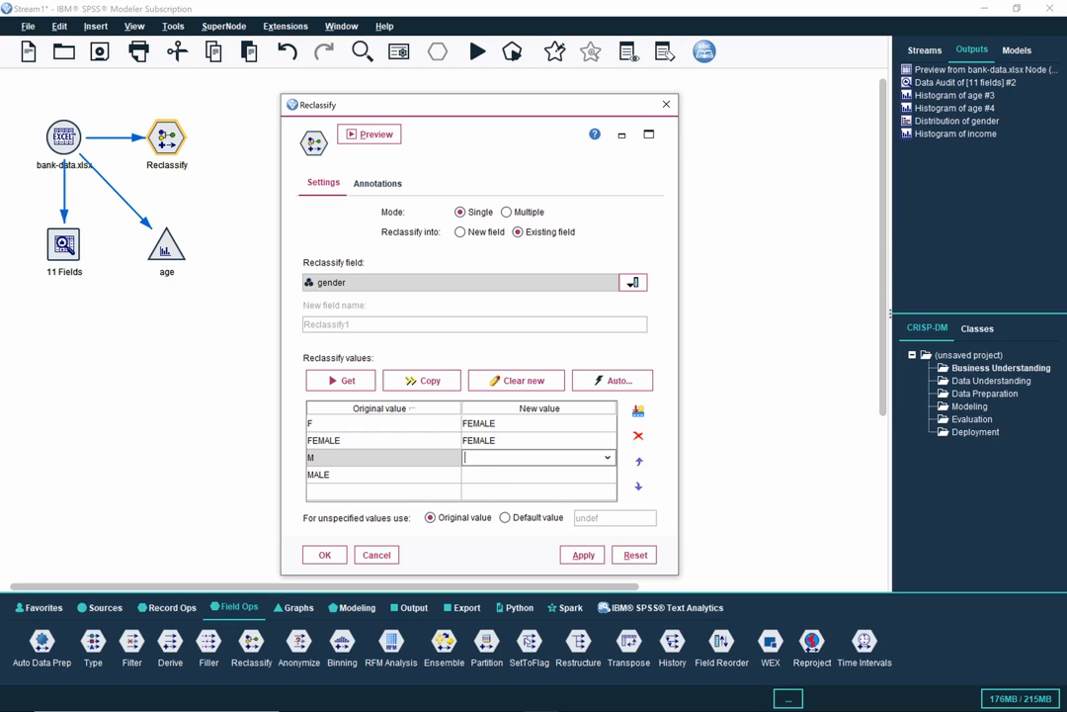
text(MALE)
click(536, 474)
click(606, 474)
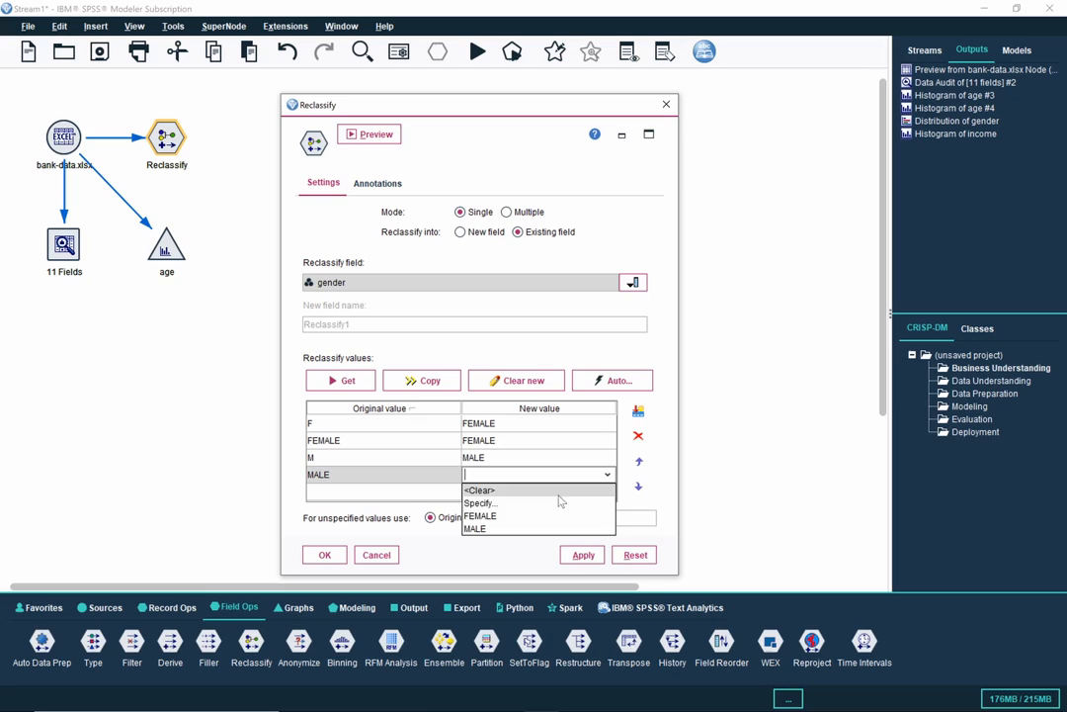
click(504, 530)
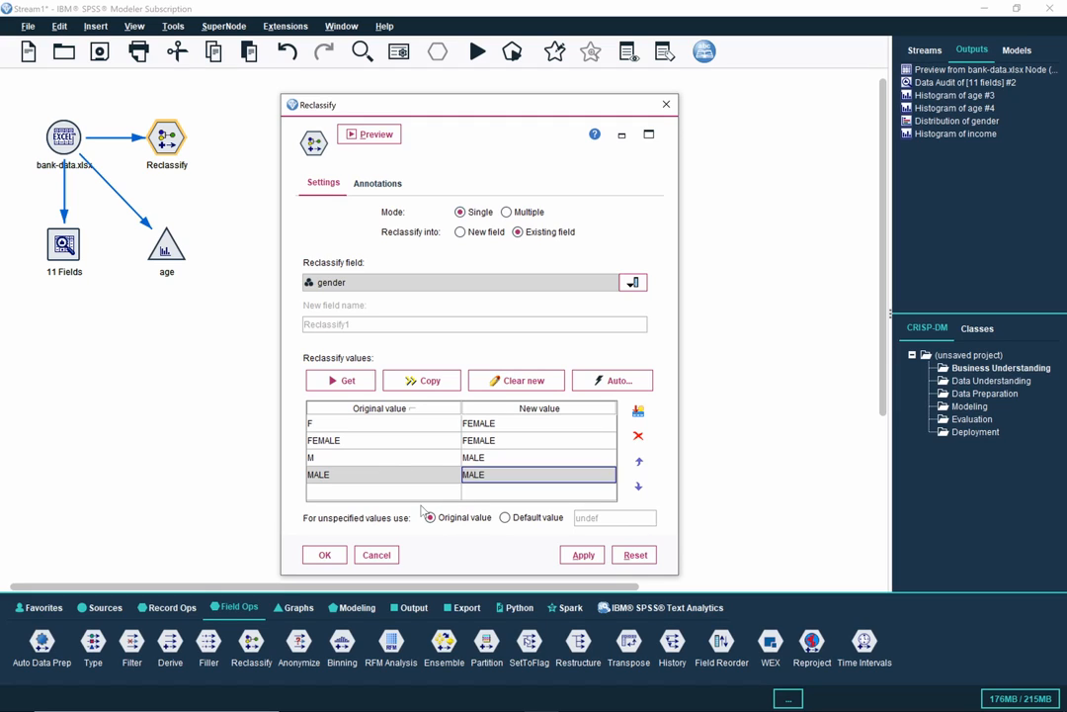
click(325, 554)
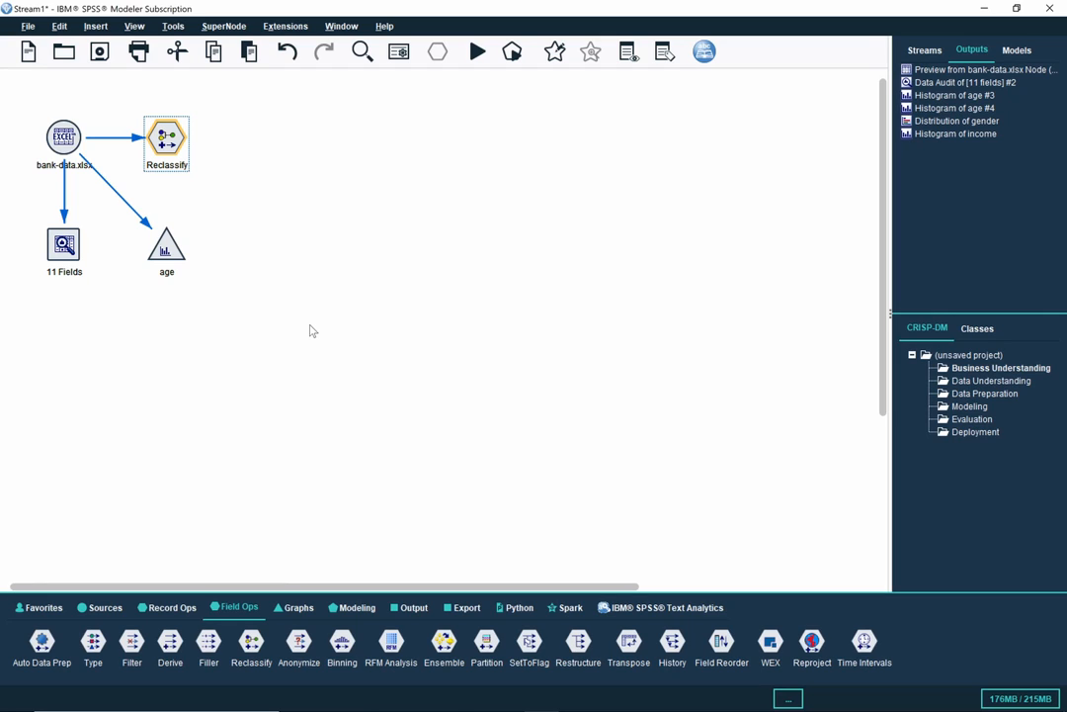
Step: Add a Data Audit node below the age histogram node and connect the Reclassify node to it
click(416, 608)
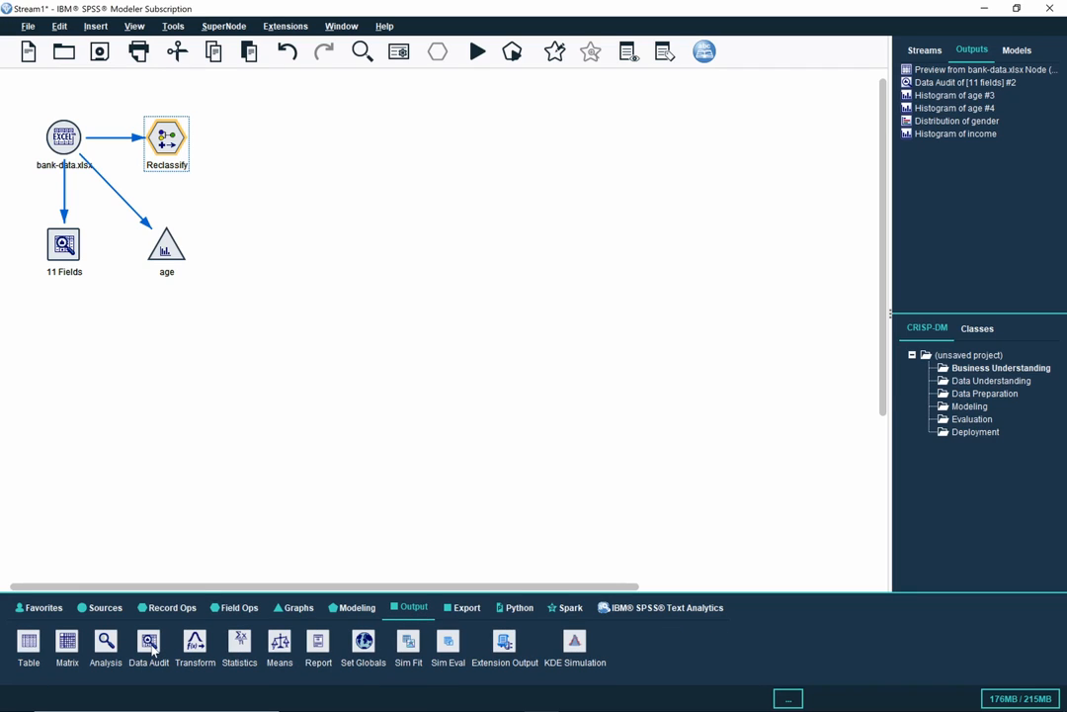
click(150, 641)
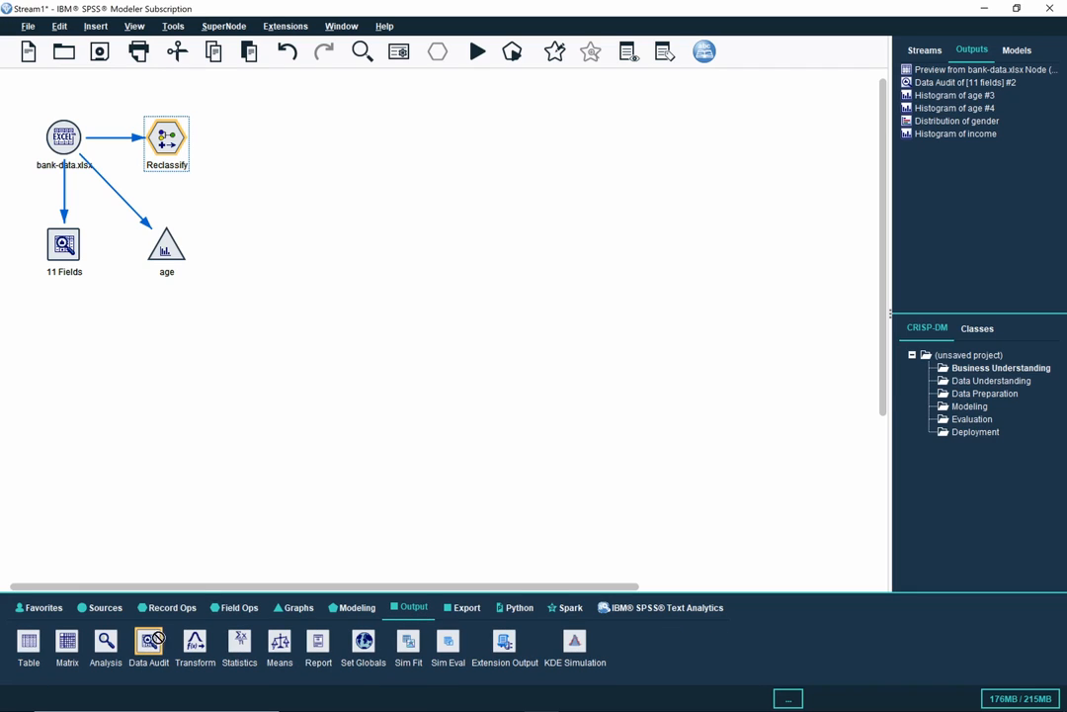
click(165, 371)
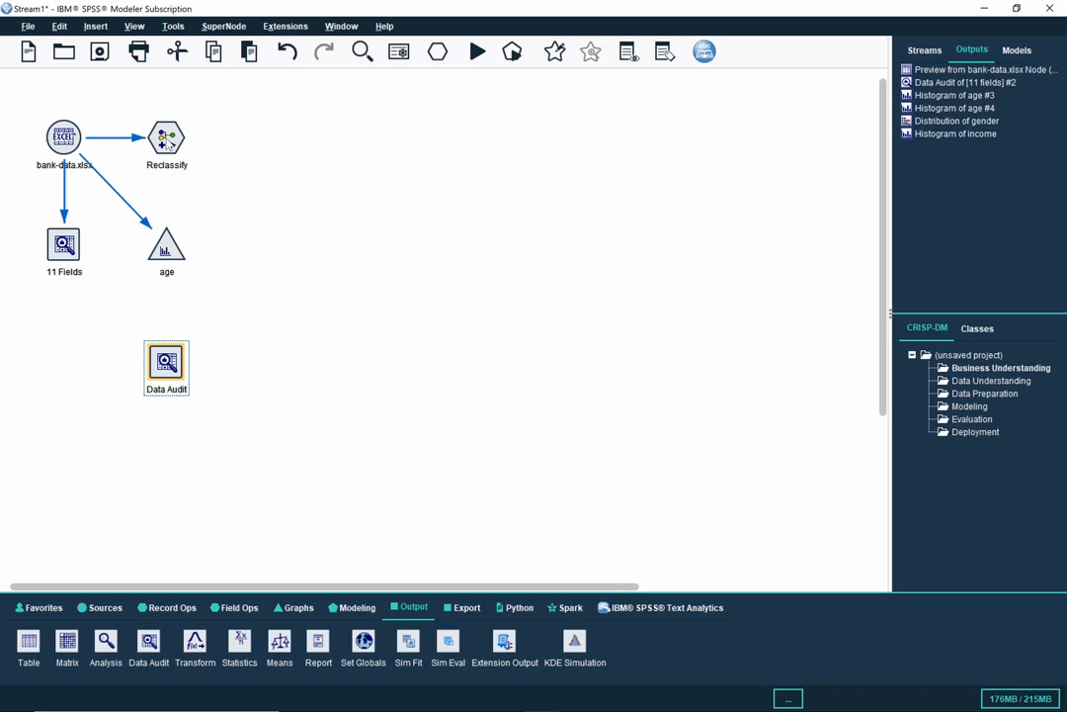
right_click(166, 139)
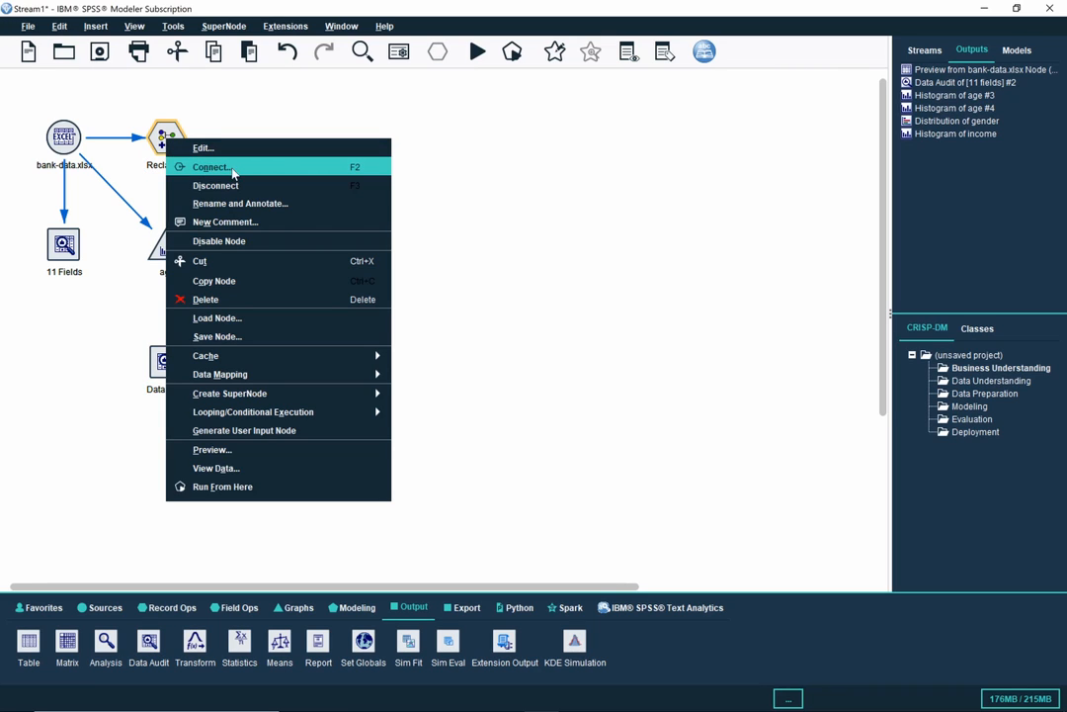
click(206, 168)
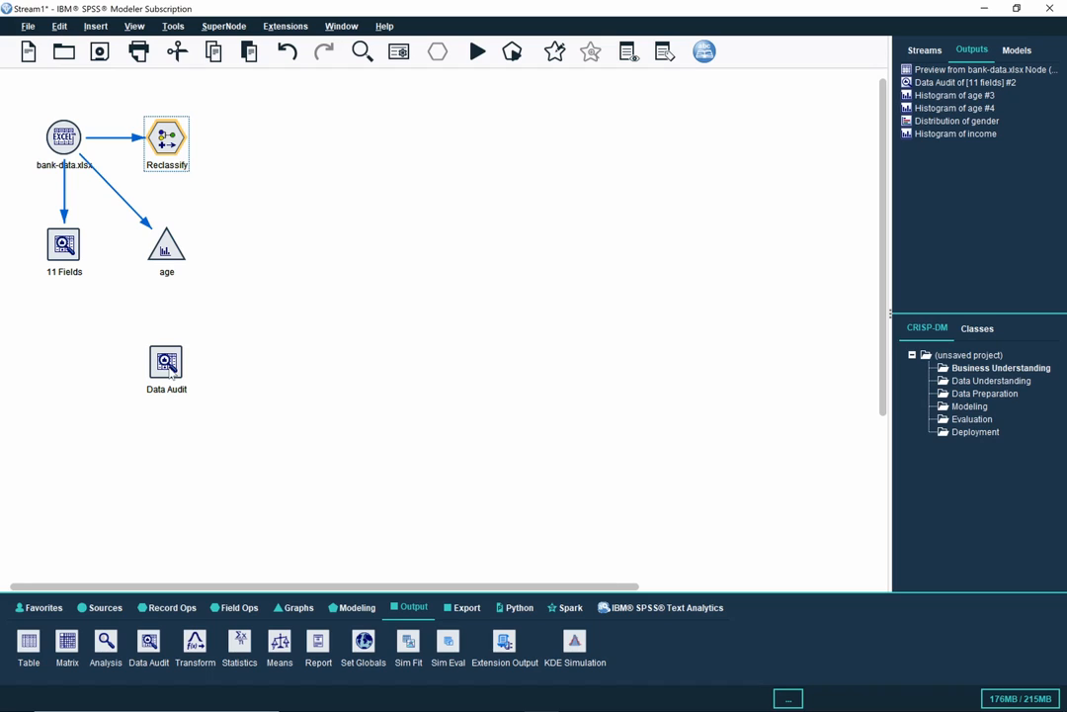
click(168, 366)
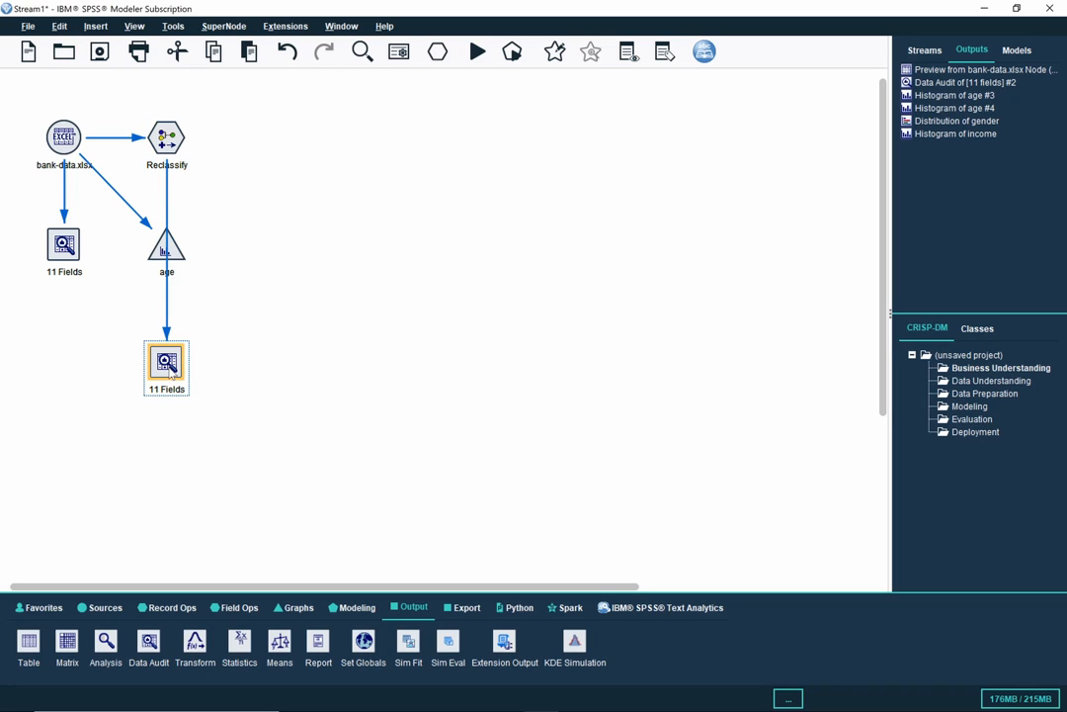
Step: Run the new Data Audit node with default settings, check the gender field's graph, and close the report
double_click(168, 365)
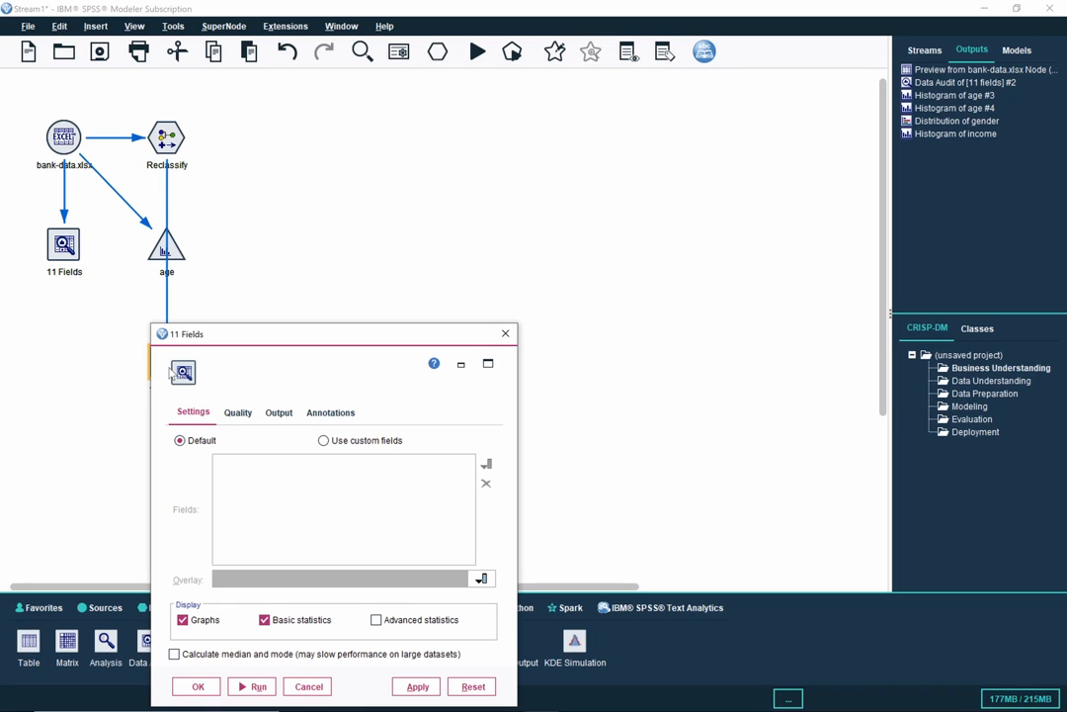
click(252, 688)
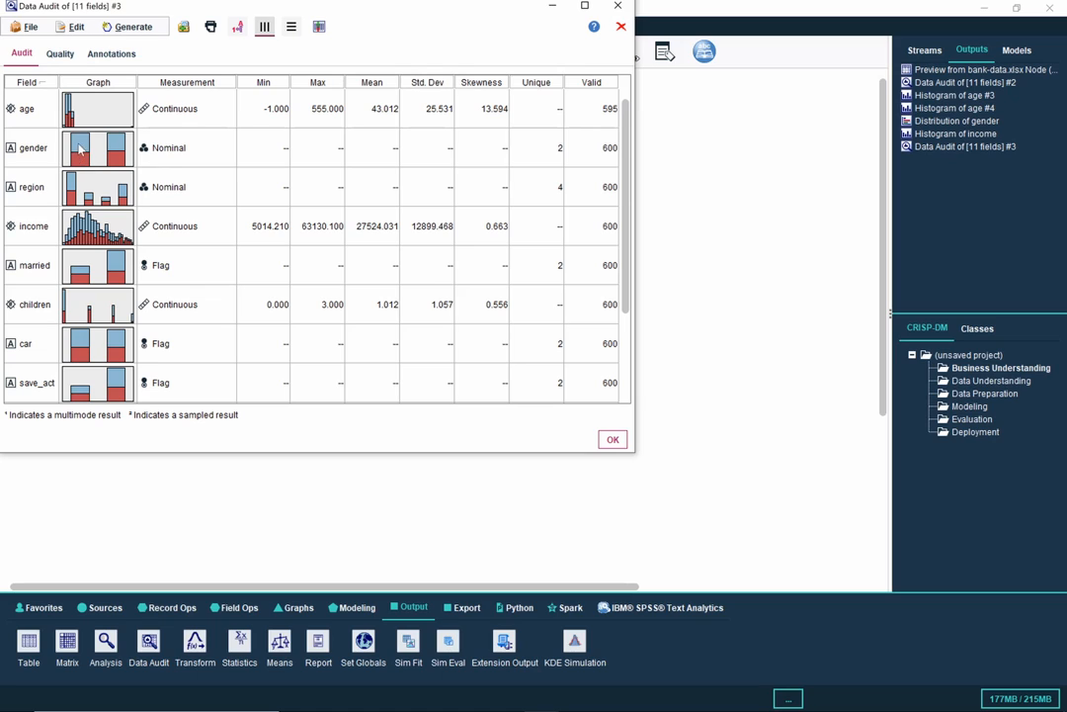
mouse_move(86, 148)
click(613, 439)
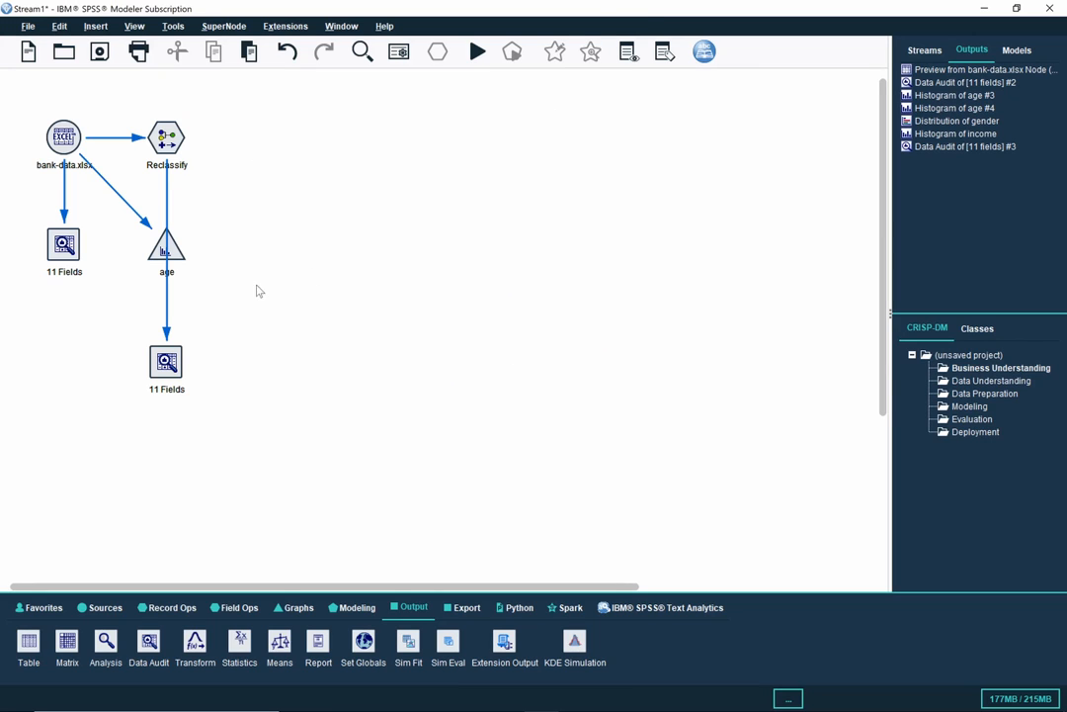
Step: Disconnect the Data Audit node below the age histogram from the Reclassify node
right_click(158, 366)
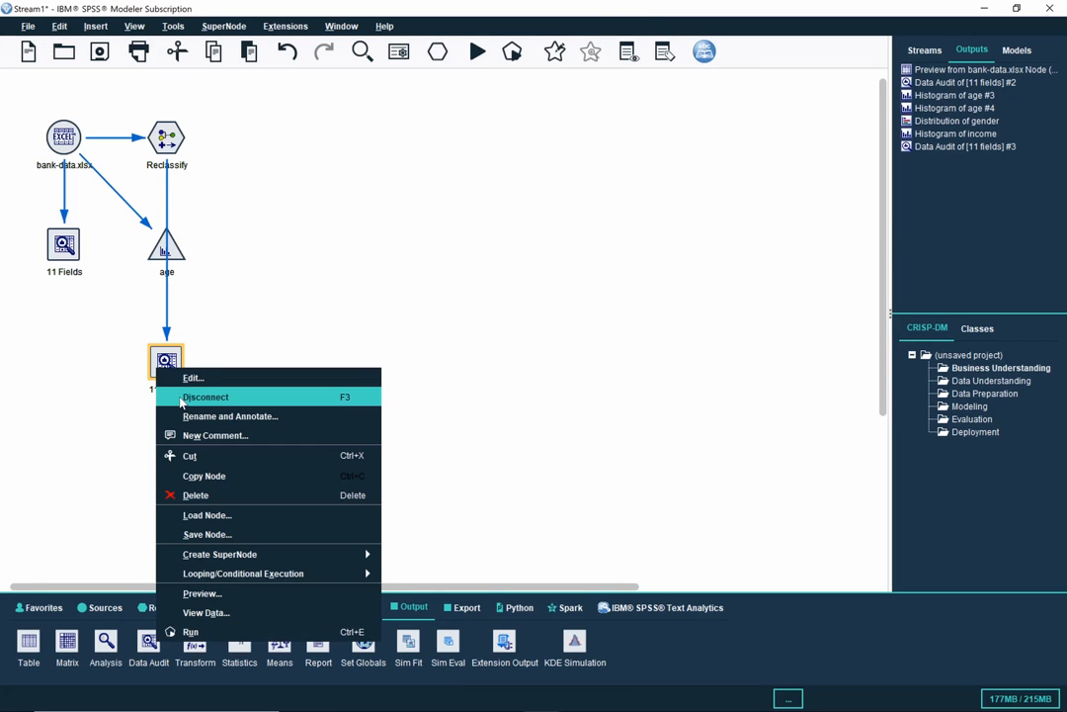
click(197, 396)
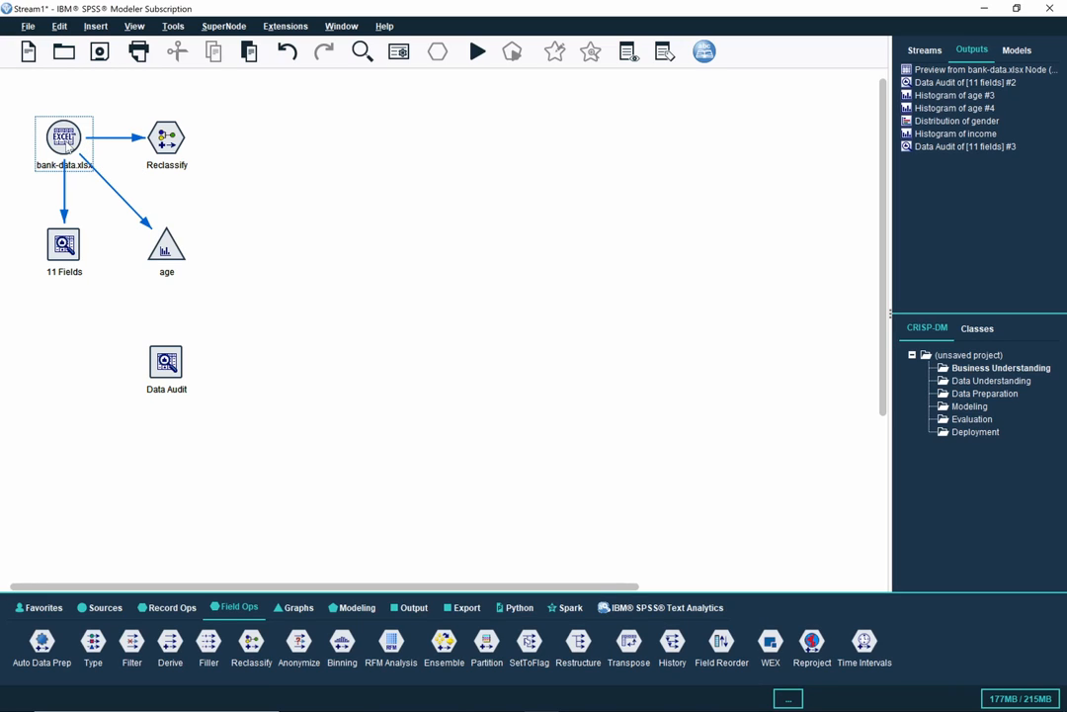
Step: Review the field types and values in the bank-data.xlsx source node and close it without changes
double_click(63, 138)
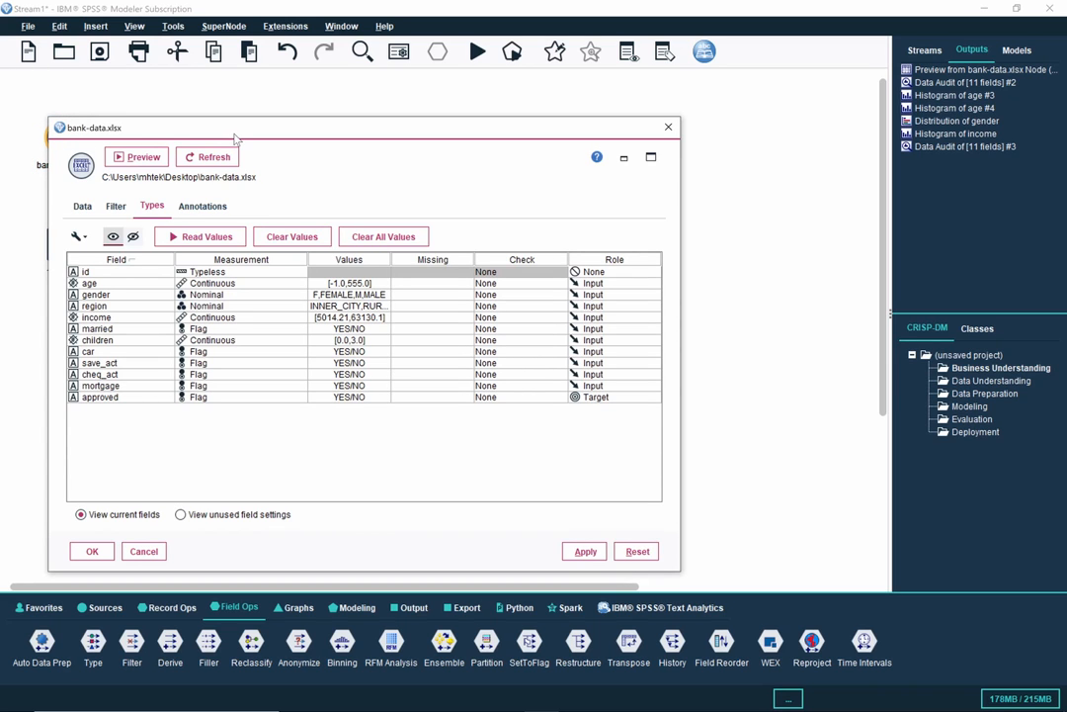
drag(235, 133, 398, 108)
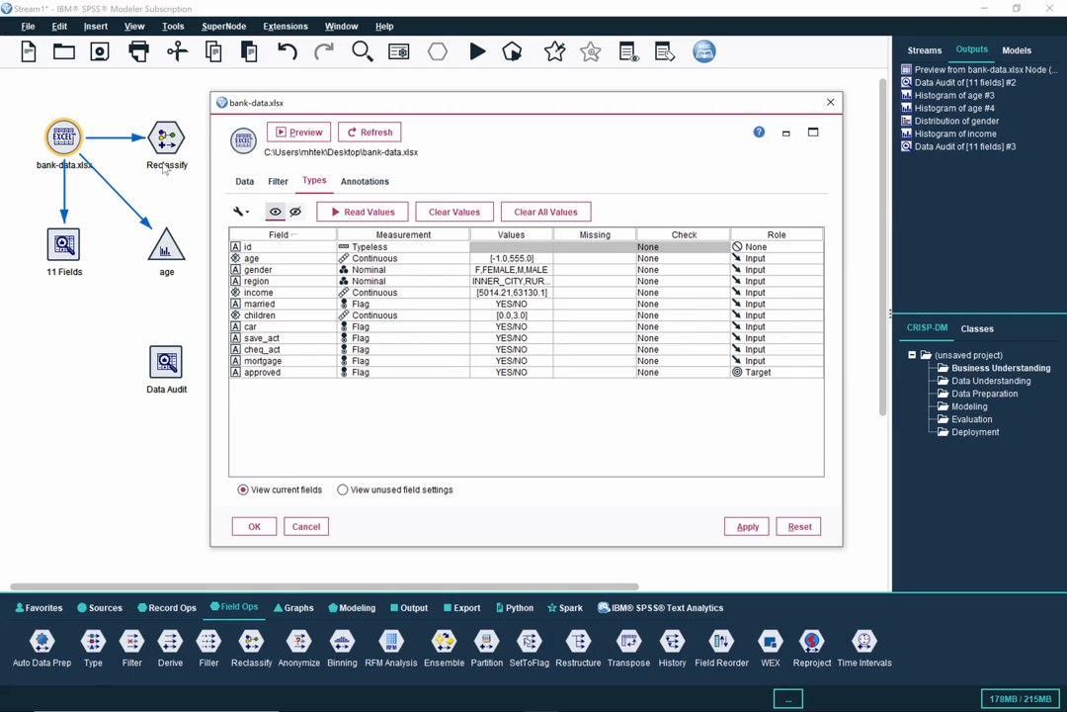
click(306, 527)
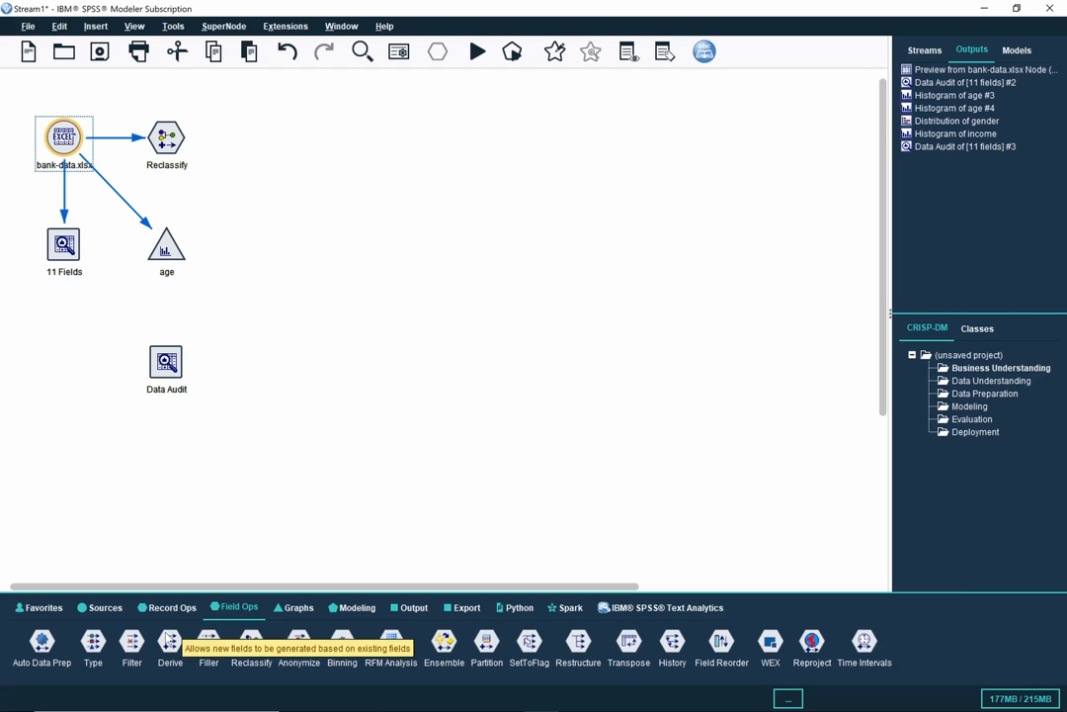
Step: Add a Type node beside the Reclassify node and connect Reclassify to it
click(93, 641)
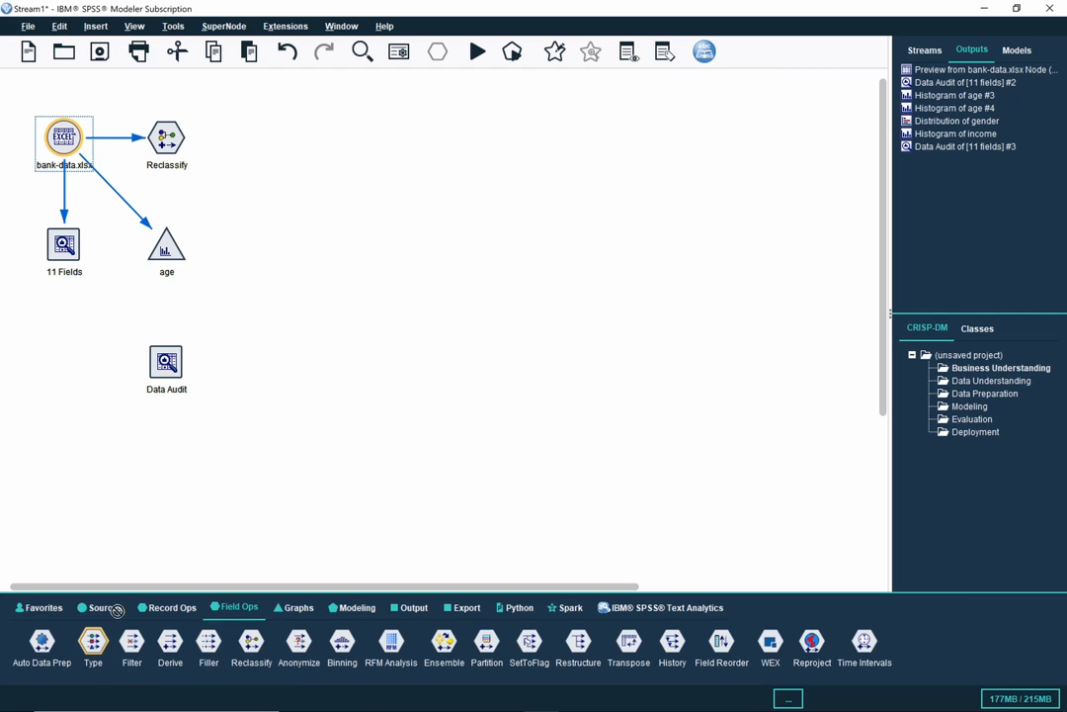
click(274, 146)
right_click(168, 139)
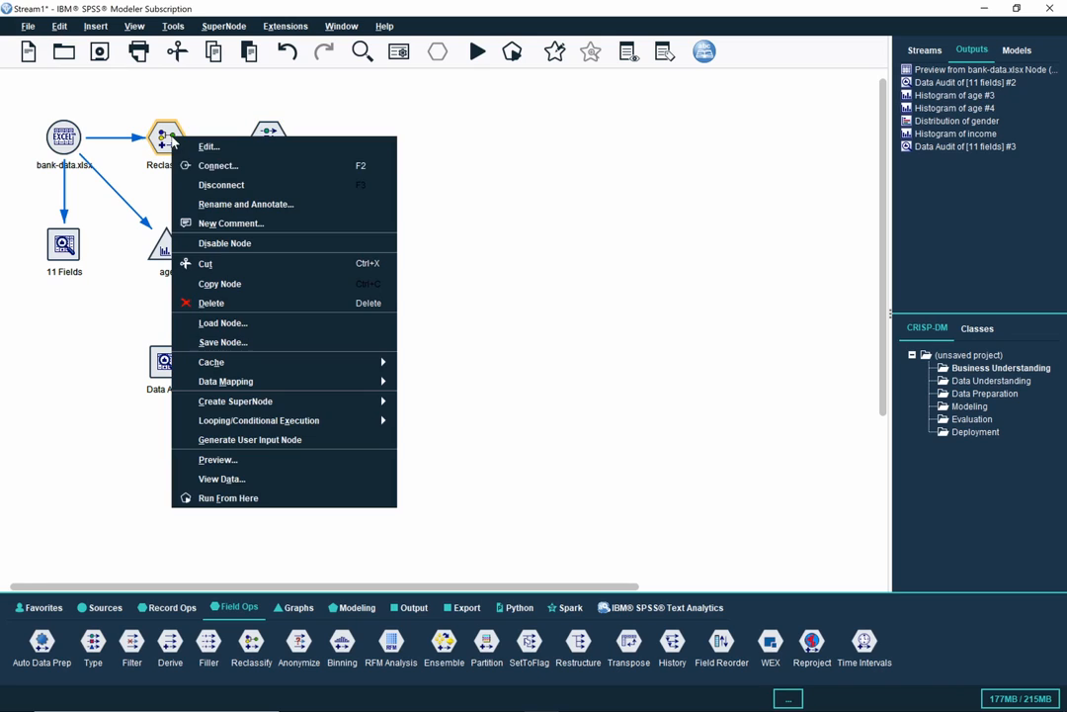
click(212, 165)
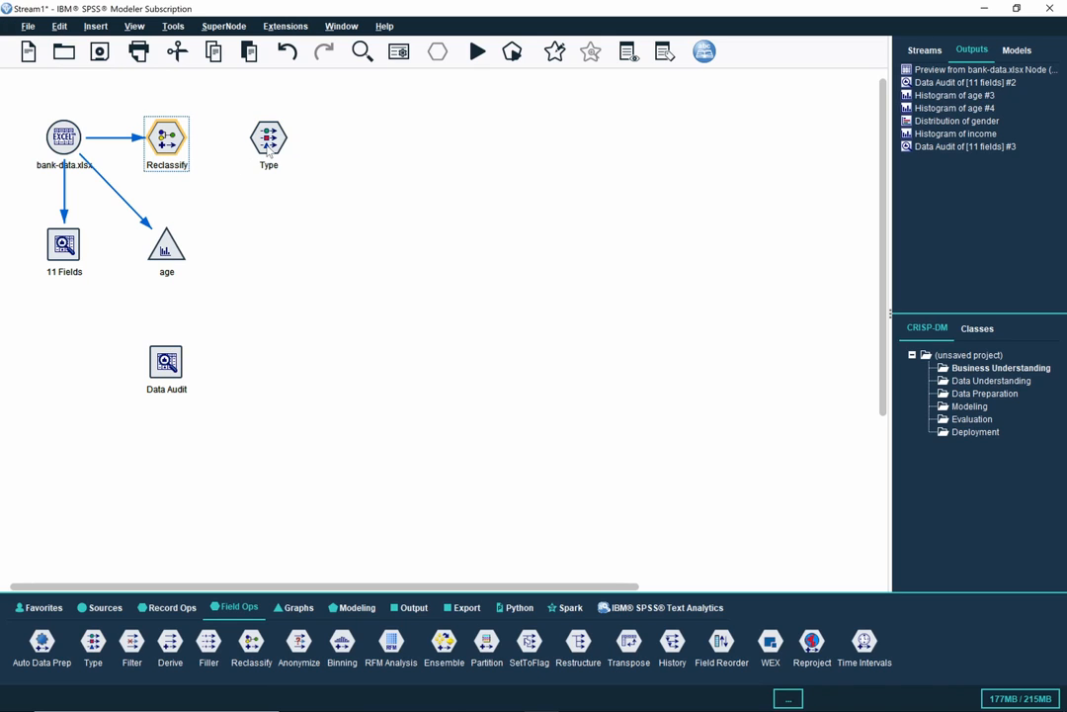
click(269, 148)
Step: In the Type node, open the missing-value specification for the age field and choose to specify values and labels
double_click(269, 146)
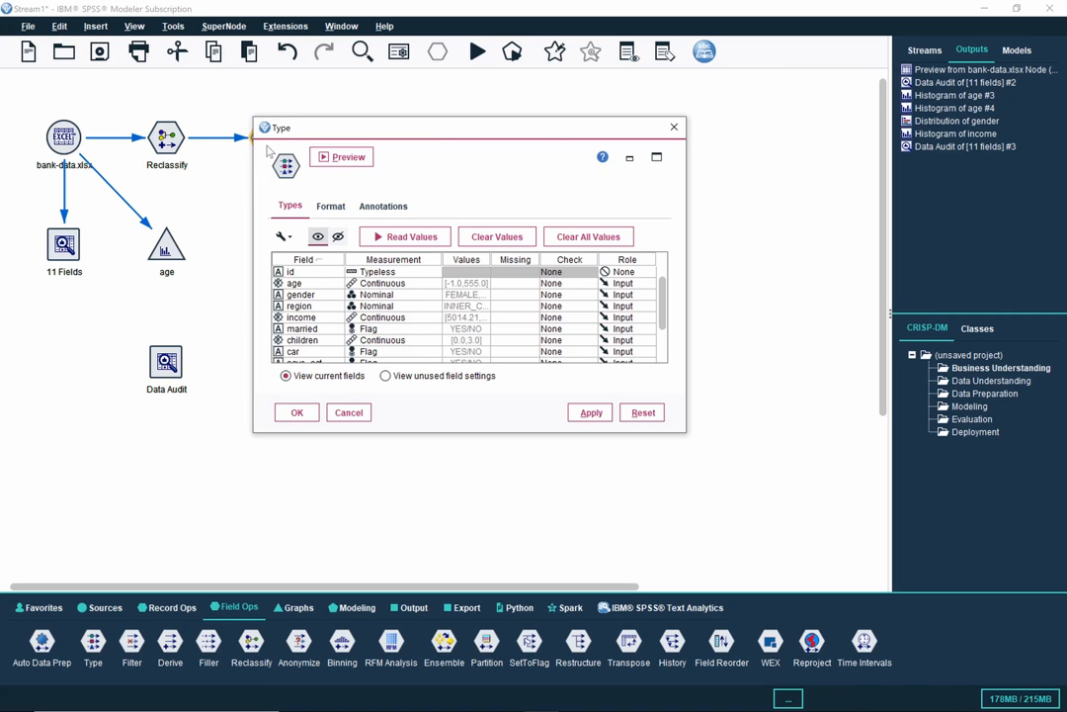
drag(440, 133, 495, 132)
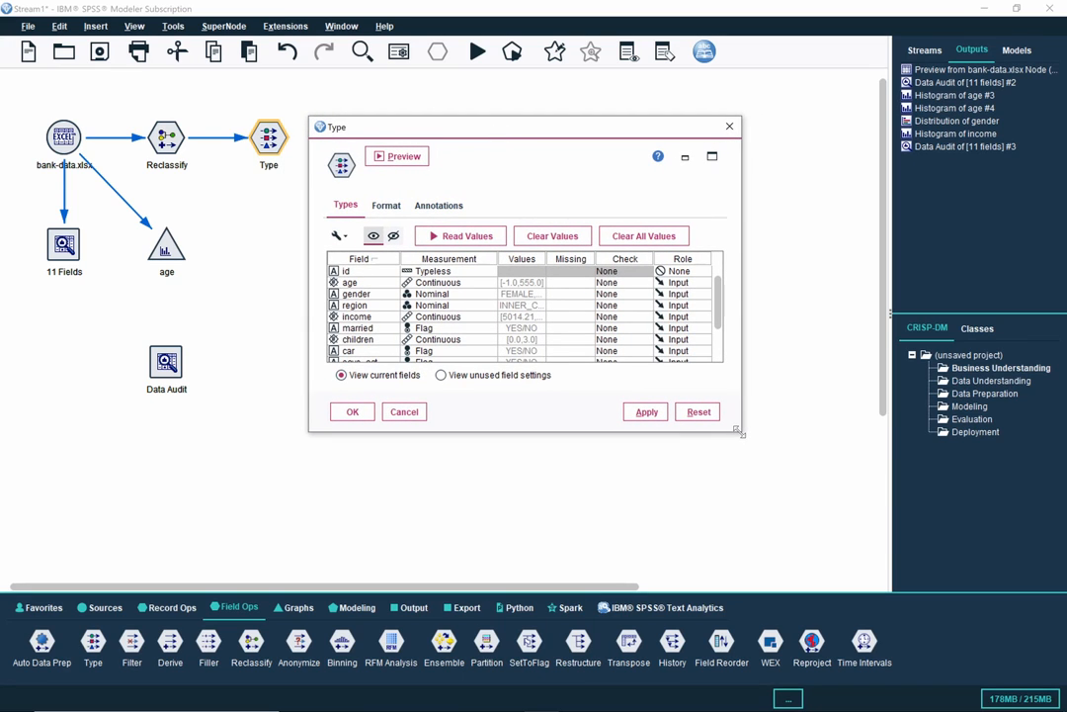
drag(741, 431, 850, 529)
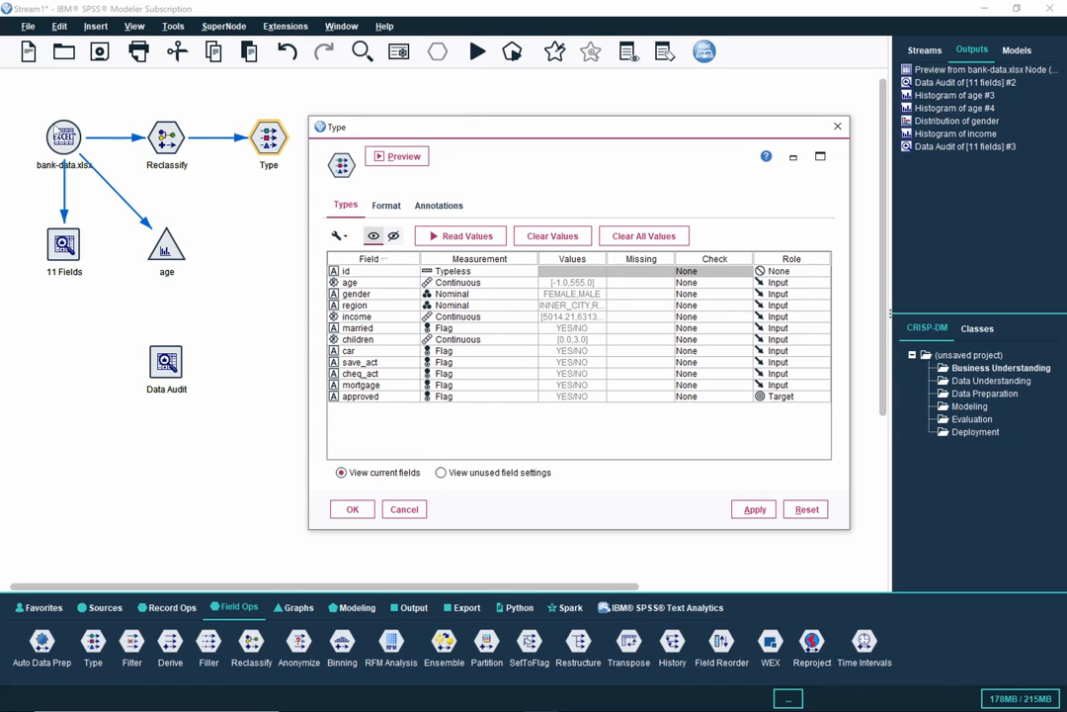
click(647, 286)
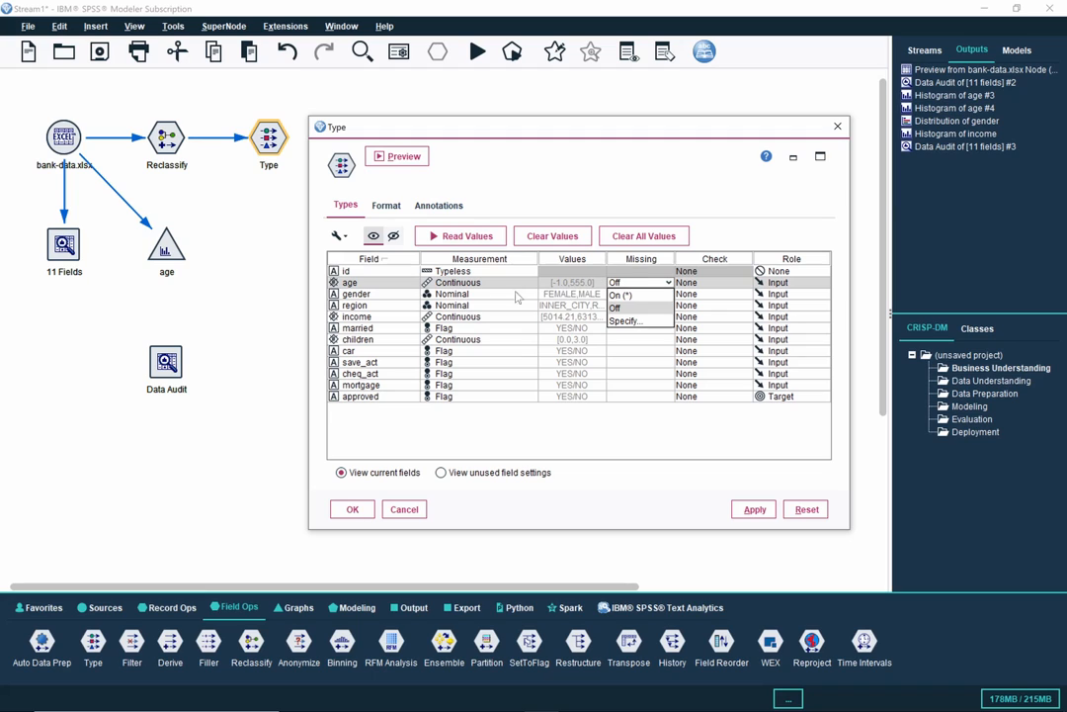
click(642, 322)
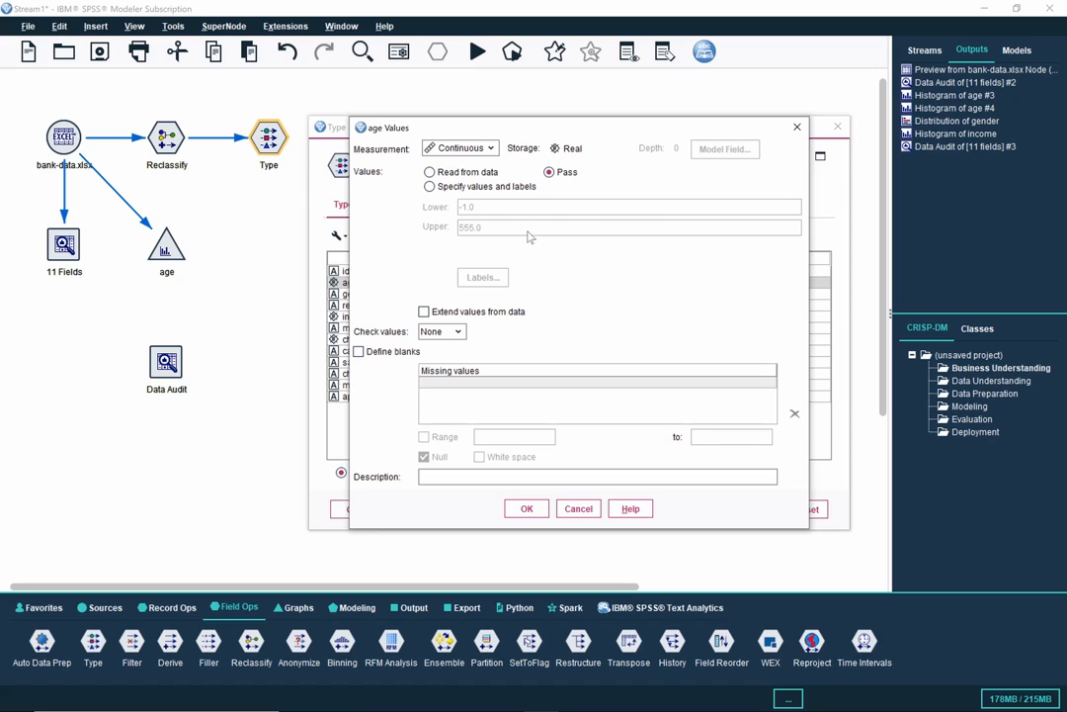
click(485, 174)
click(512, 188)
click(446, 190)
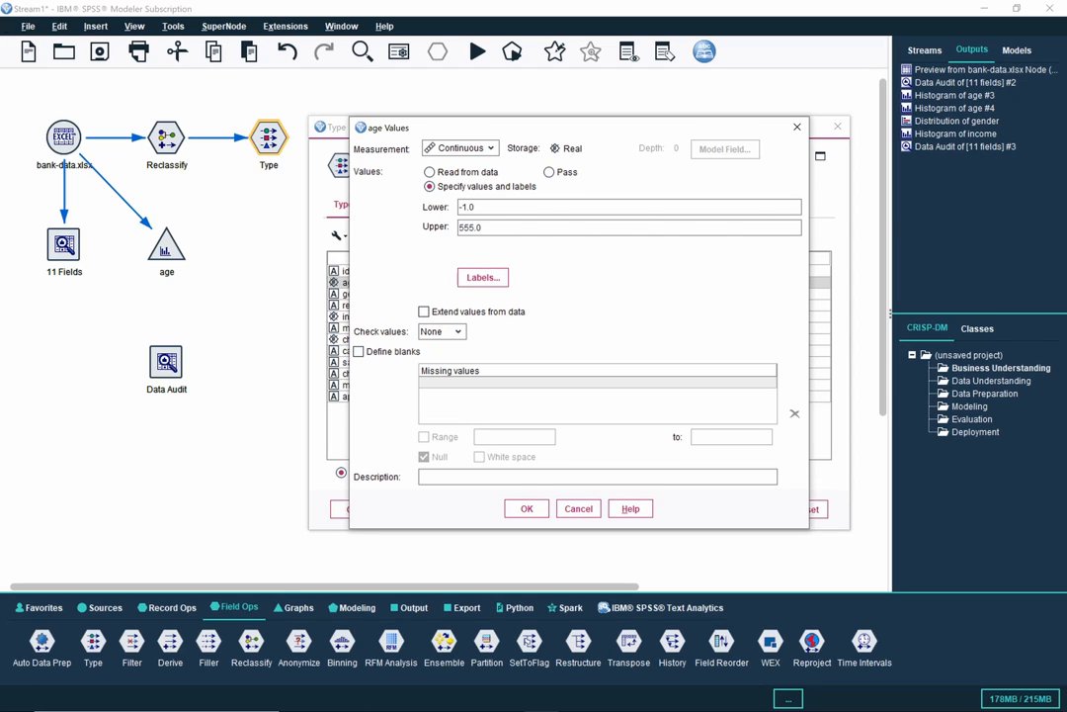
Step: Set the age field's lower limit to 0 and its upper limit to 150
drag(459, 206, 475, 206)
text(0)
drag(458, 227, 390, 192)
click(482, 227)
text(150)
Step: Set the age value check to Nullify and turn on the definition of blanks
click(458, 332)
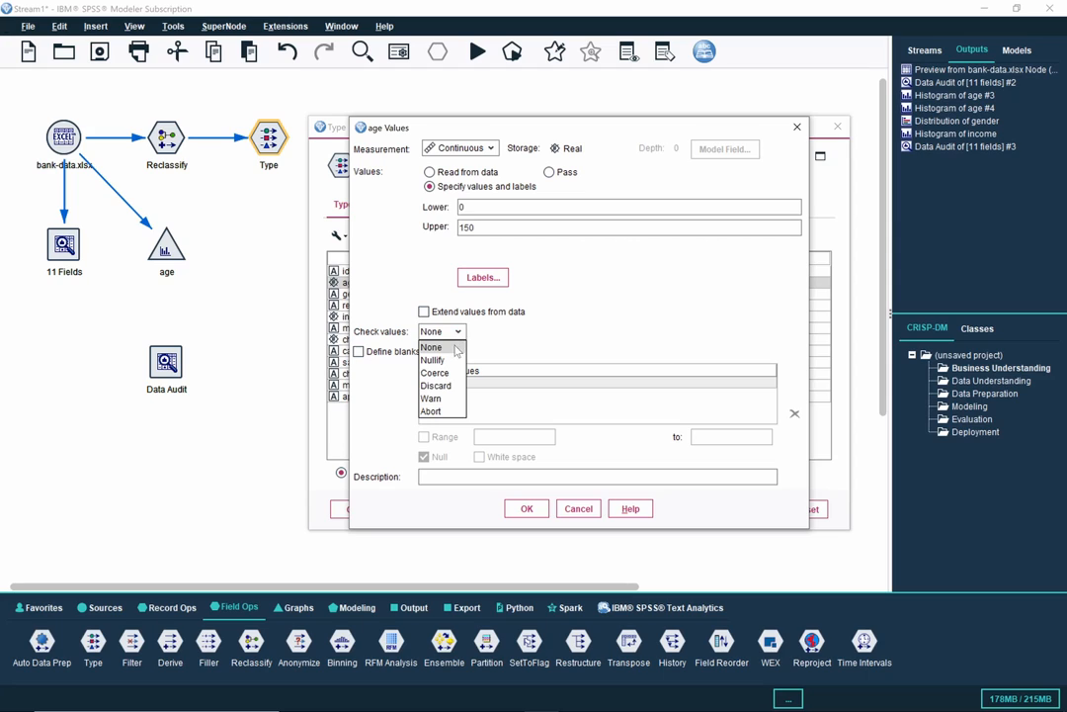
click(450, 362)
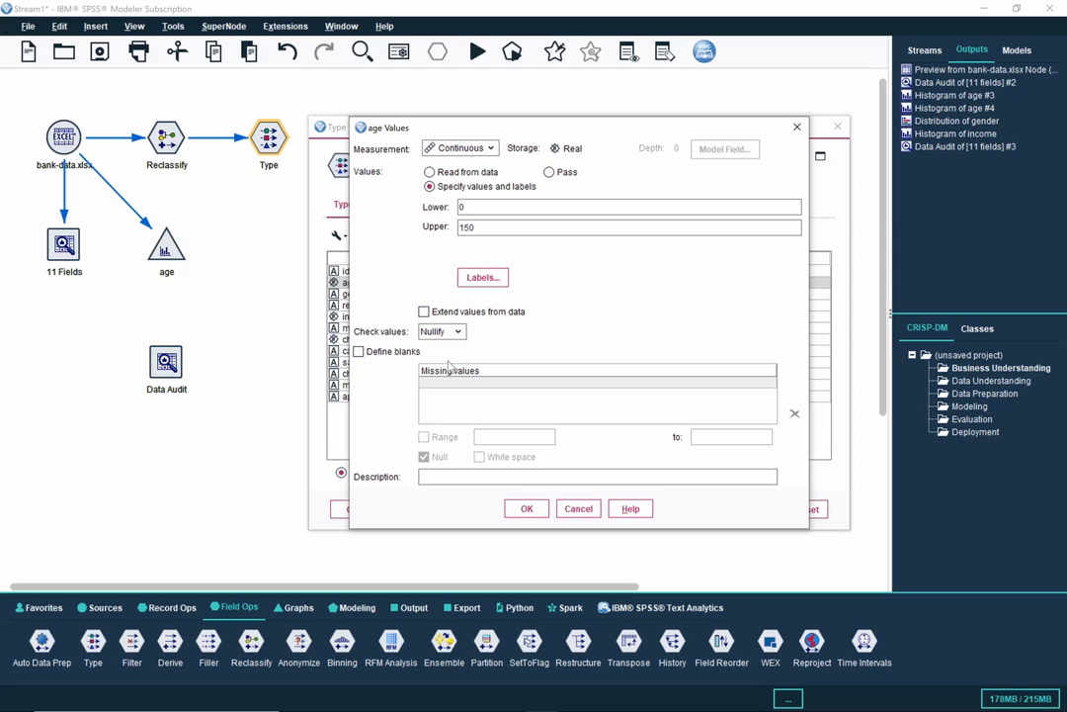
click(362, 357)
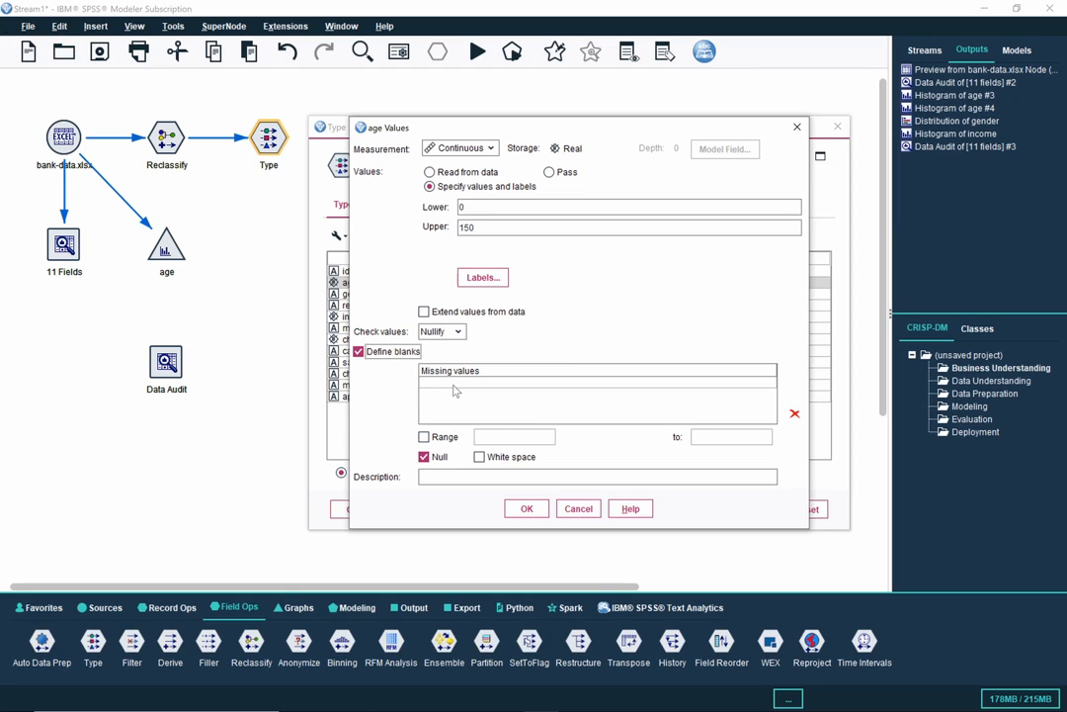
click(454, 386)
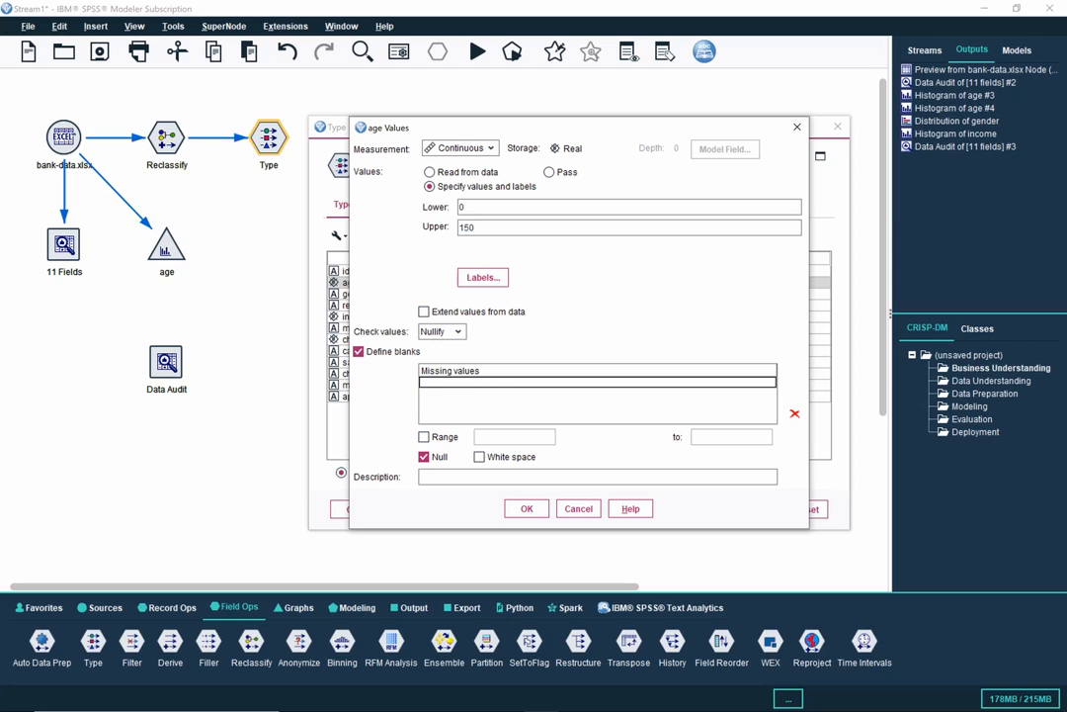
text(-1)
key(Return)
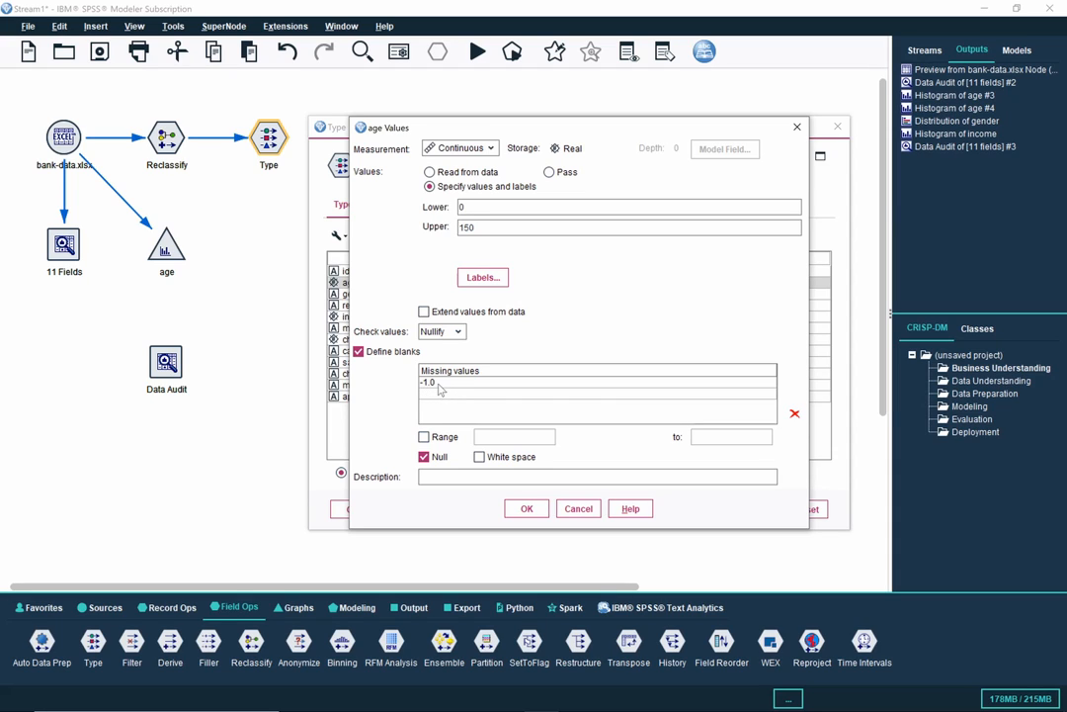
click(450, 384)
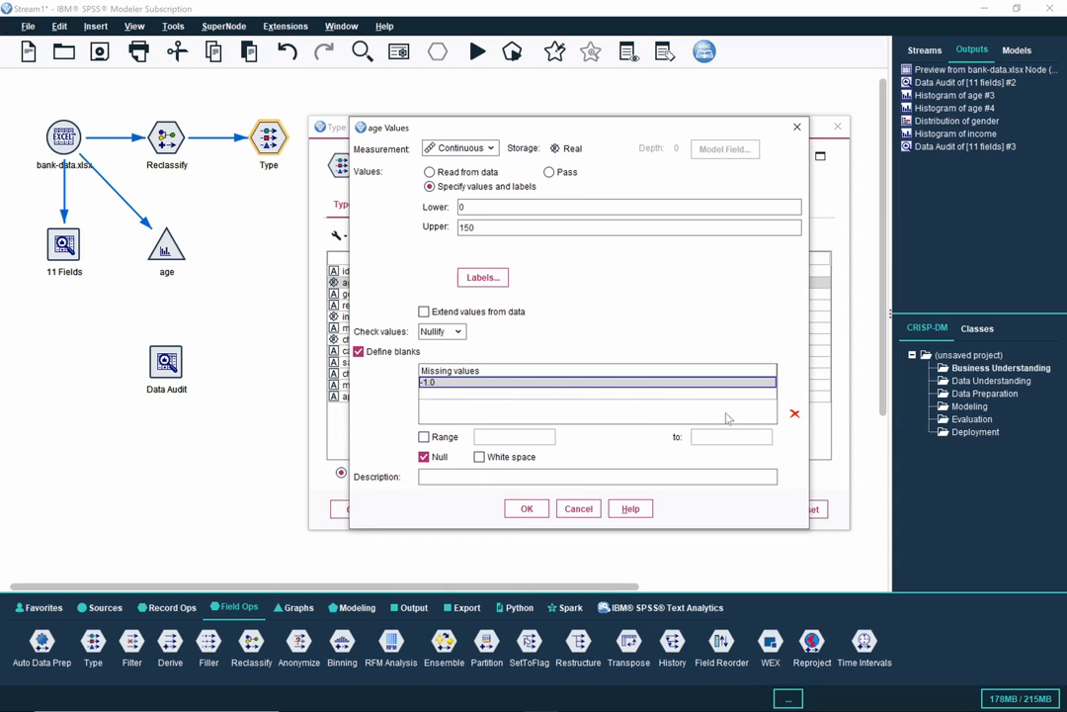
click(794, 414)
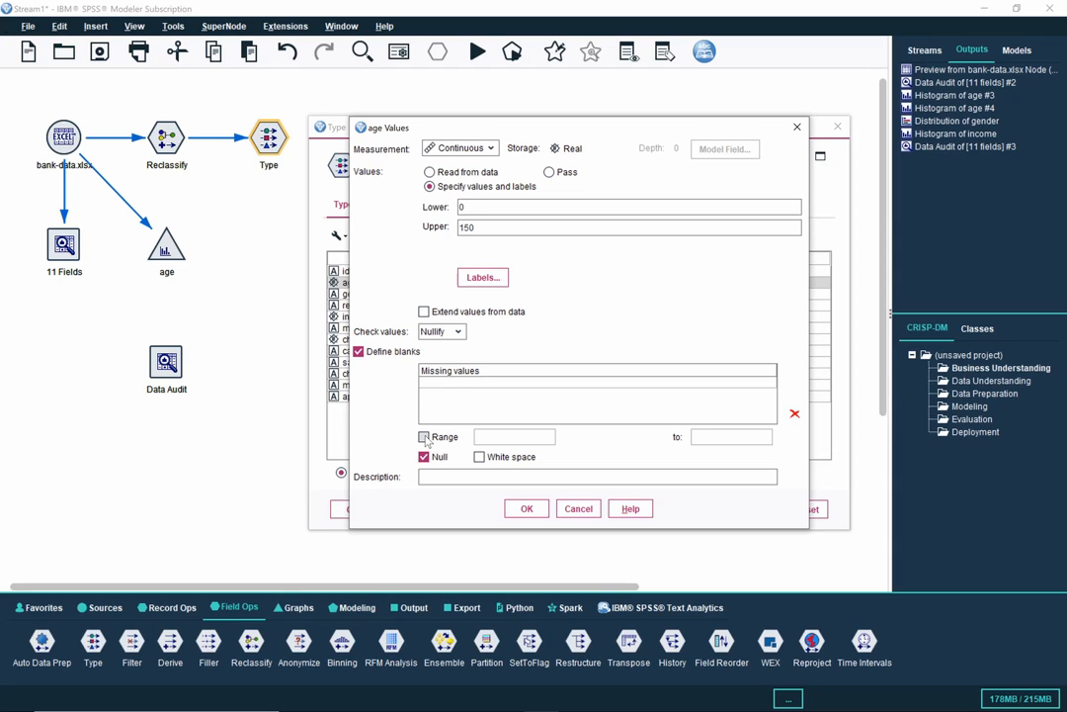
Step: Include white space among the age field's blanks and accept both the age values and the Type node settings
click(480, 458)
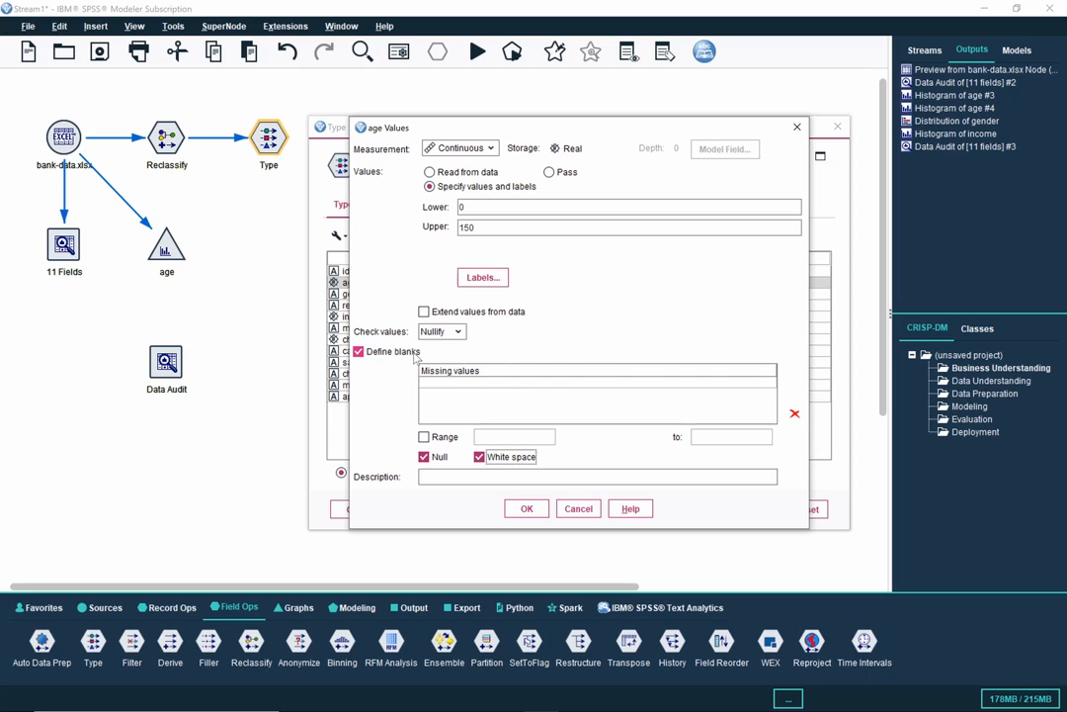
click(527, 509)
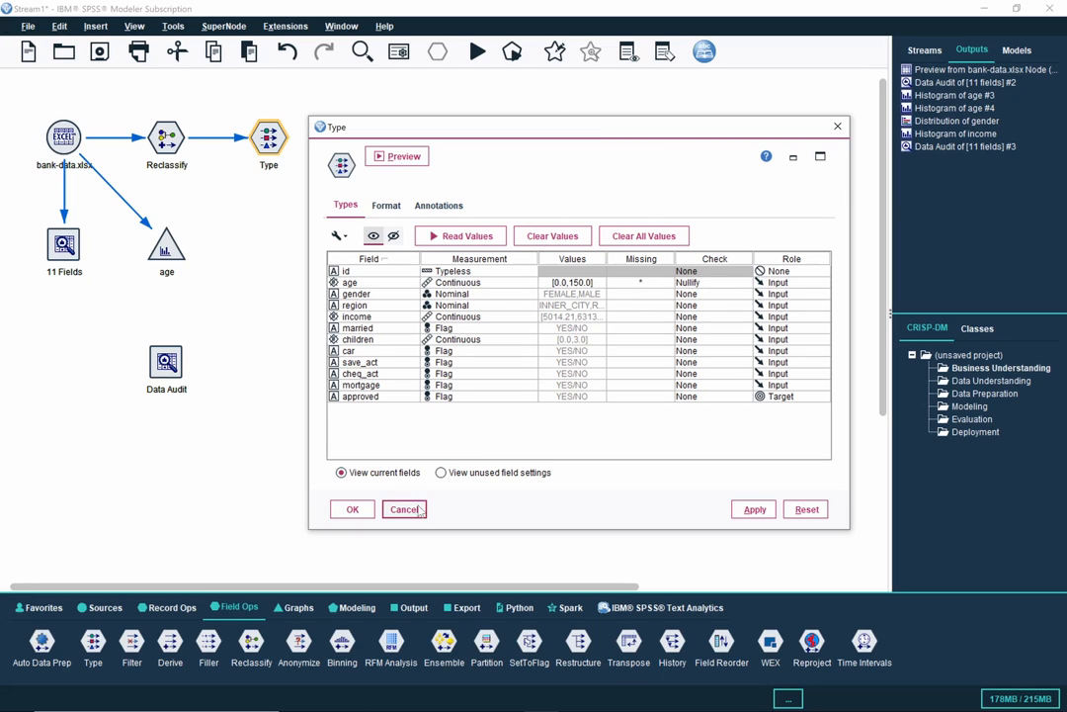
click(352, 509)
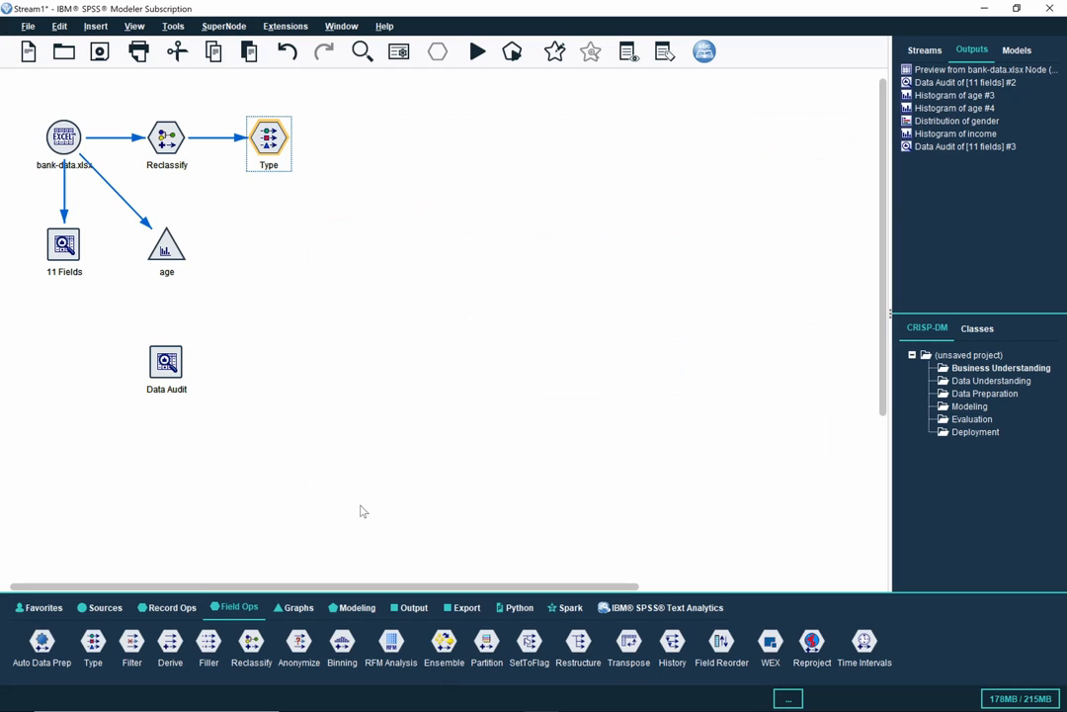
Step: Connect the Type node to the unconnected Data Audit node
right_click(271, 148)
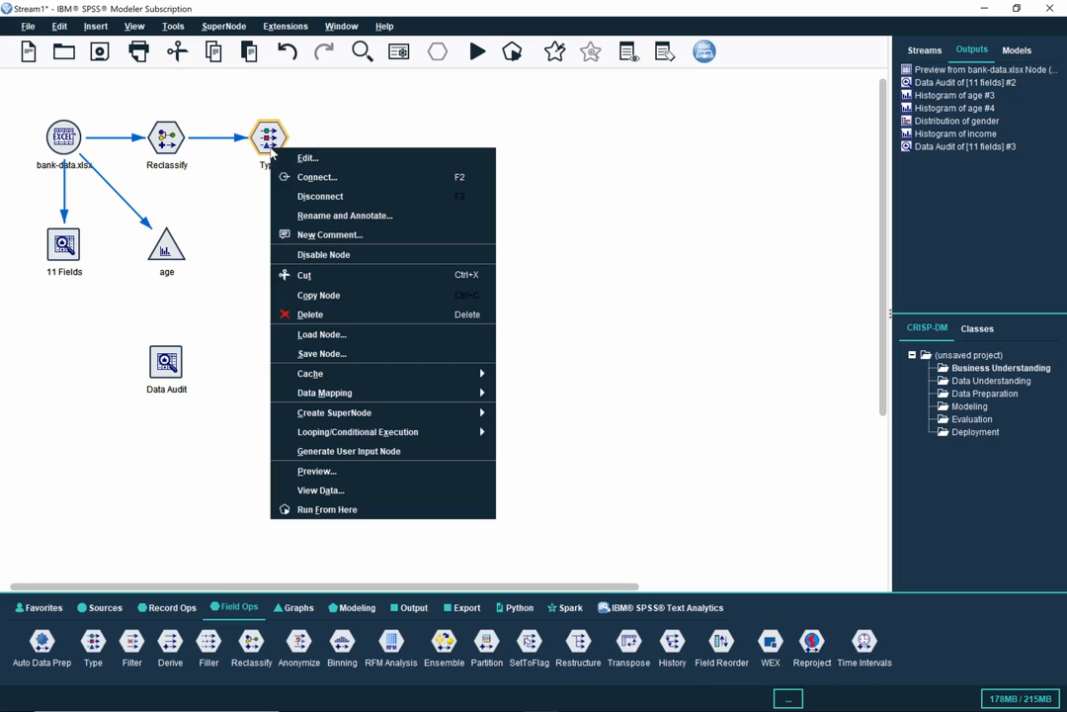
click(347, 180)
click(167, 364)
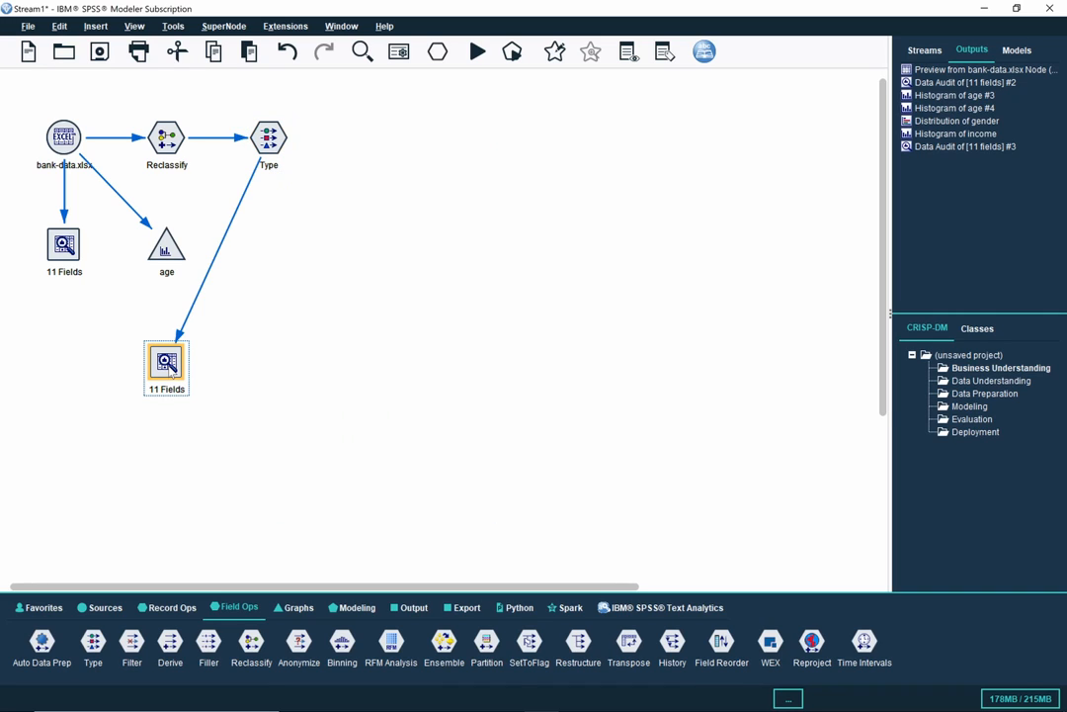
Step: Run the reconnected Data Audit node with default settings and examine its maximized audit statistics and data quality results
double_click(168, 365)
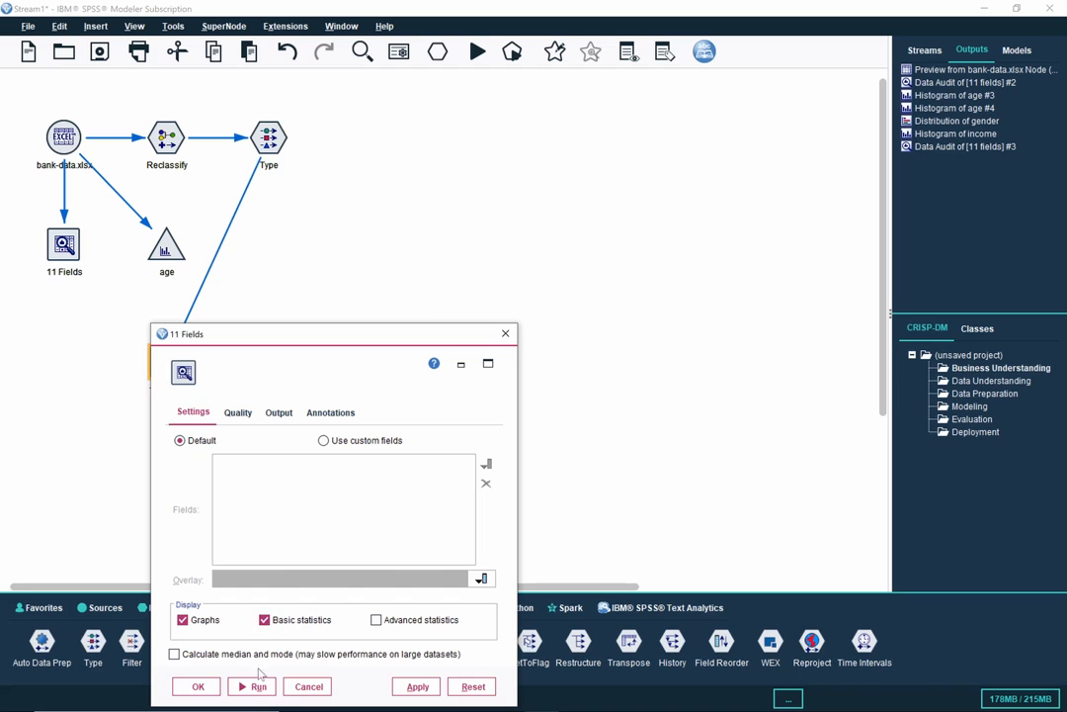
click(255, 686)
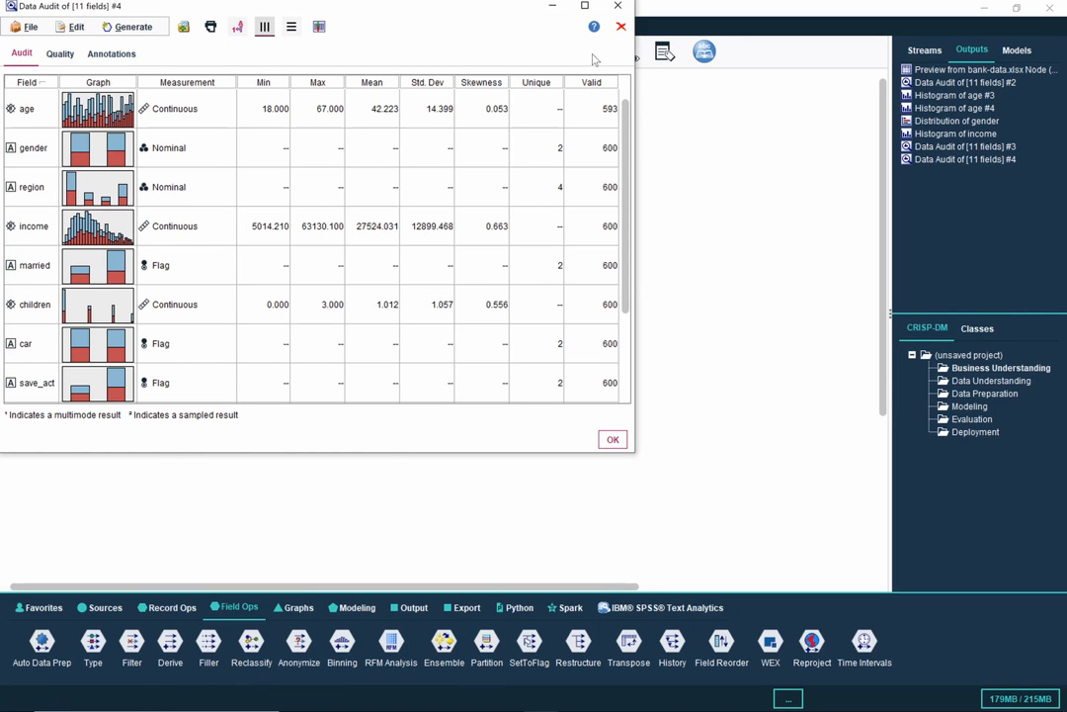
double_click(499, 10)
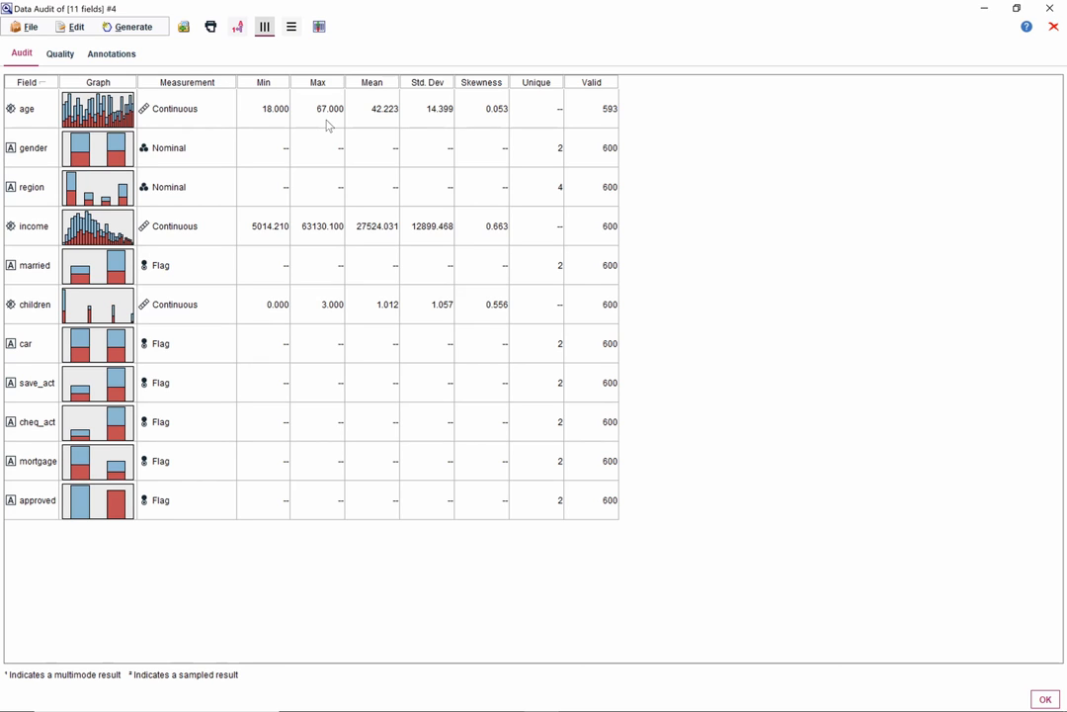
click(55, 60)
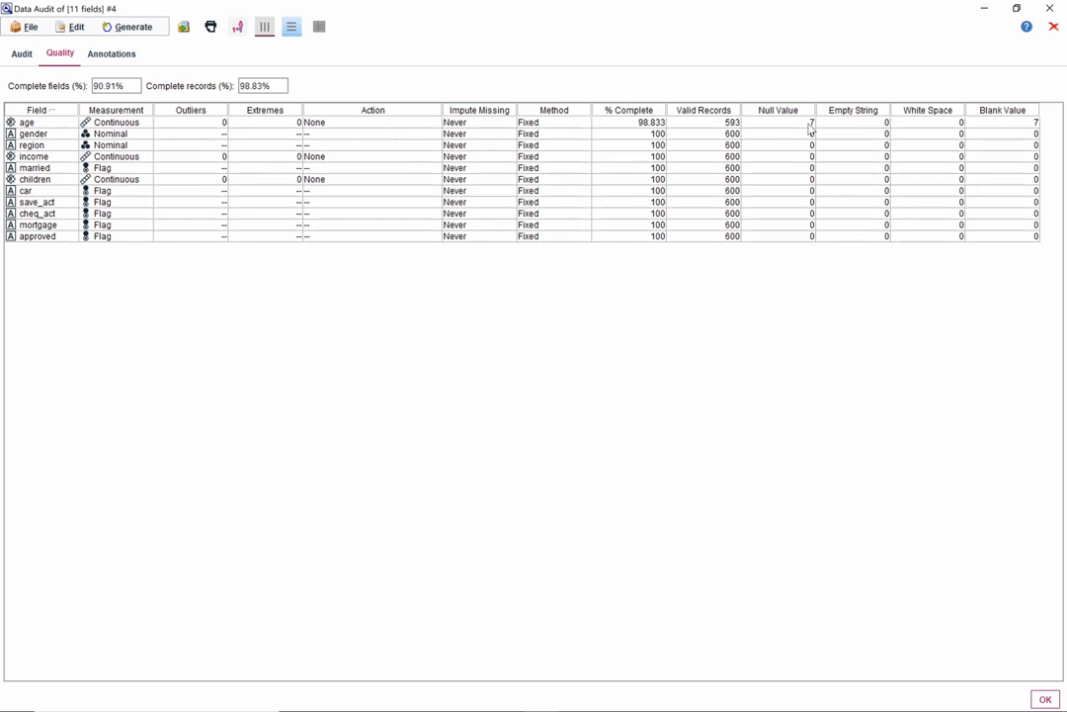
Step: Set the age field to impute blank and null values and open its detailed imputation settings
click(489, 123)
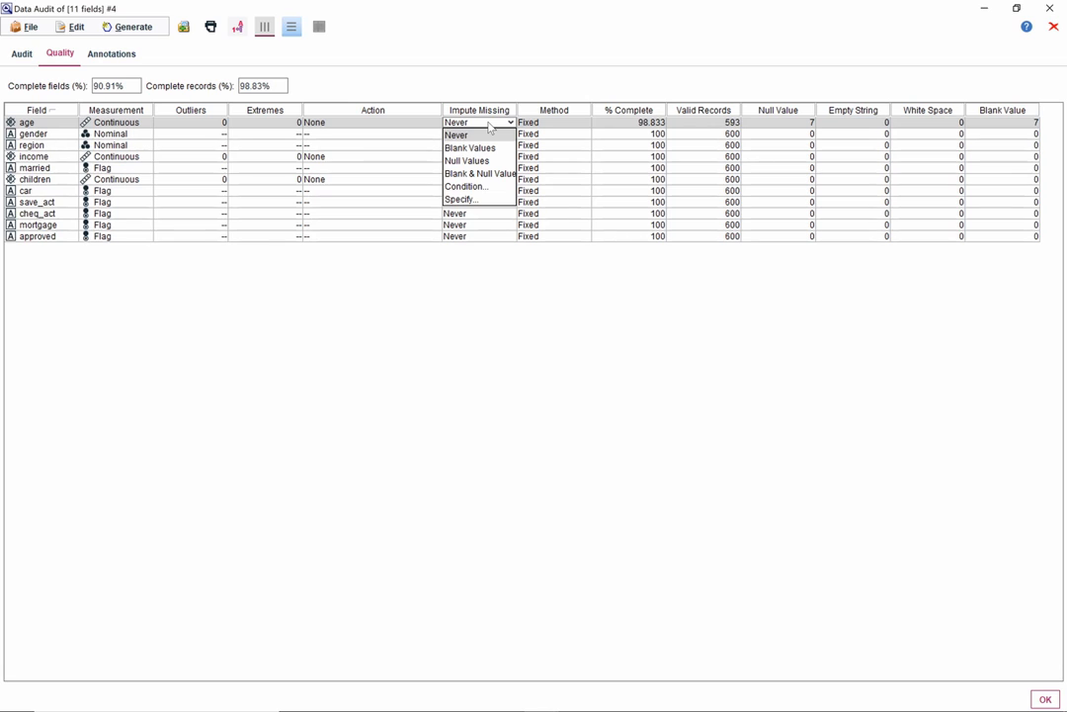
click(501, 176)
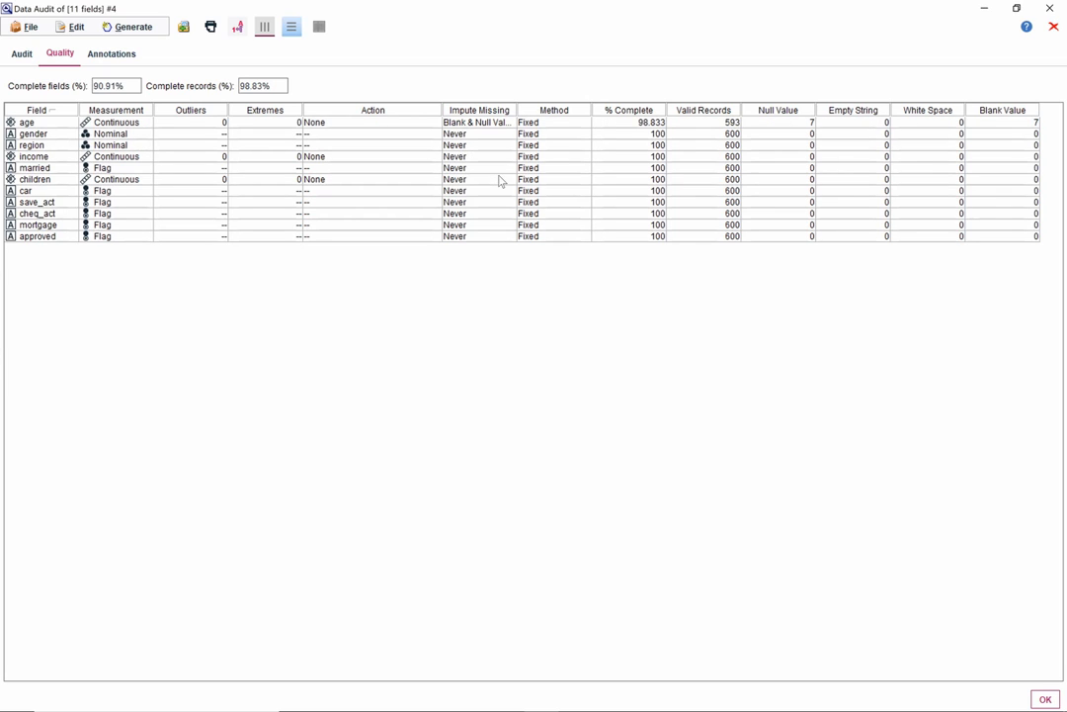
click(559, 122)
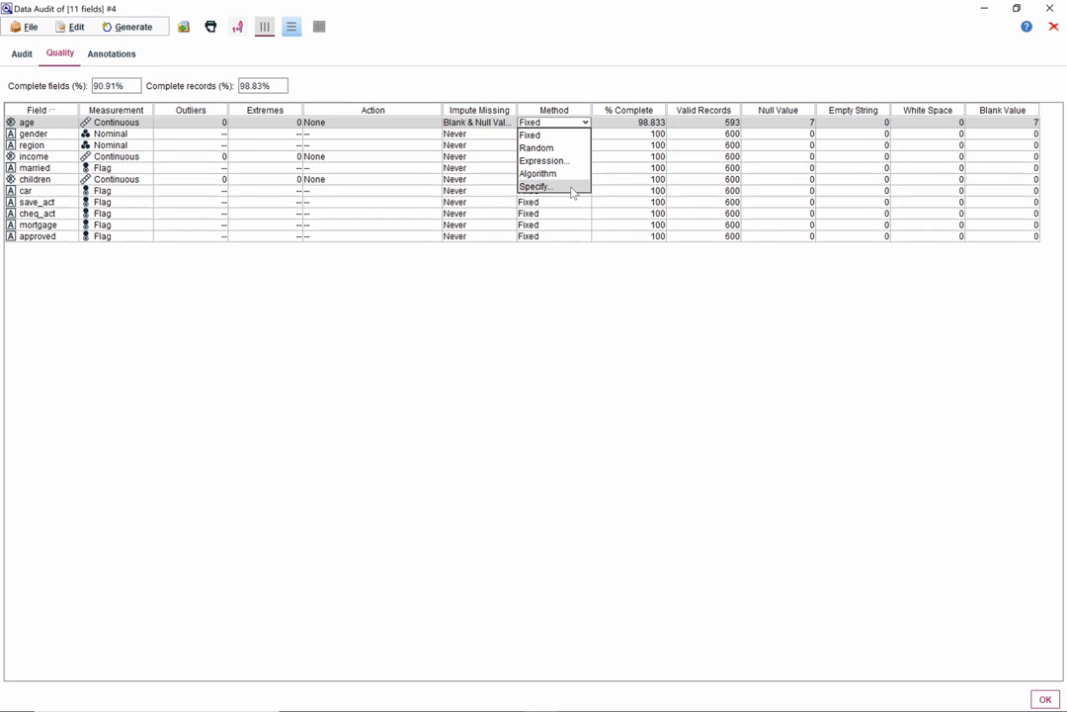
click(573, 188)
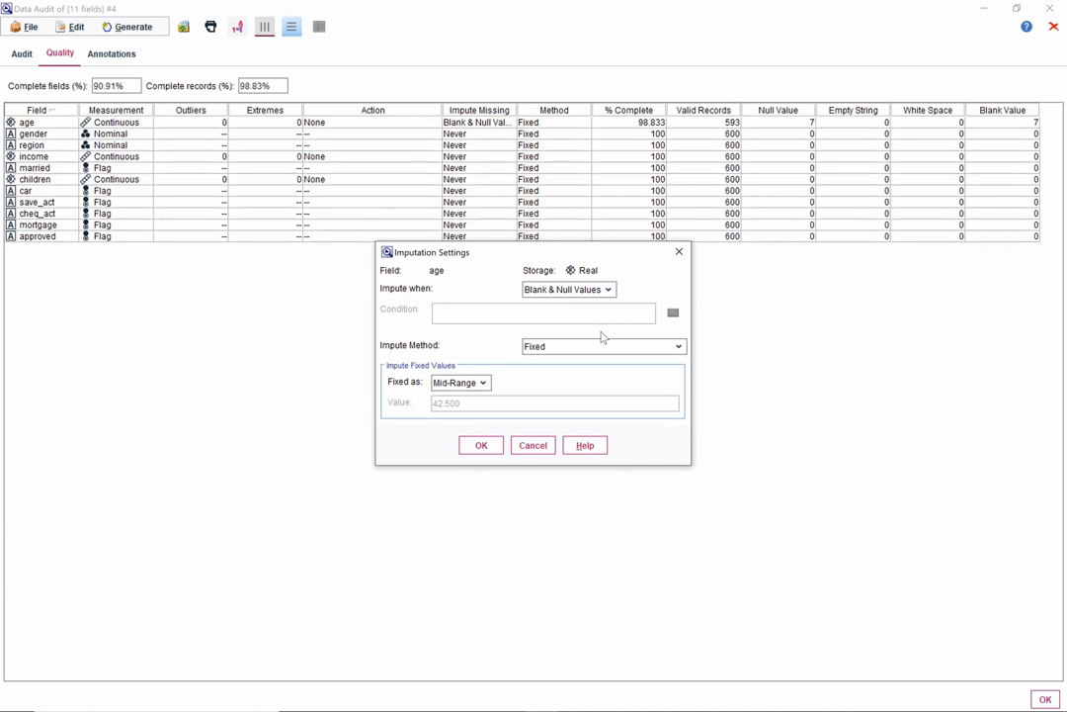
Step: Review the Fixed, Random and Expression imputation methods for age, including the choices for a fixed value
click(679, 348)
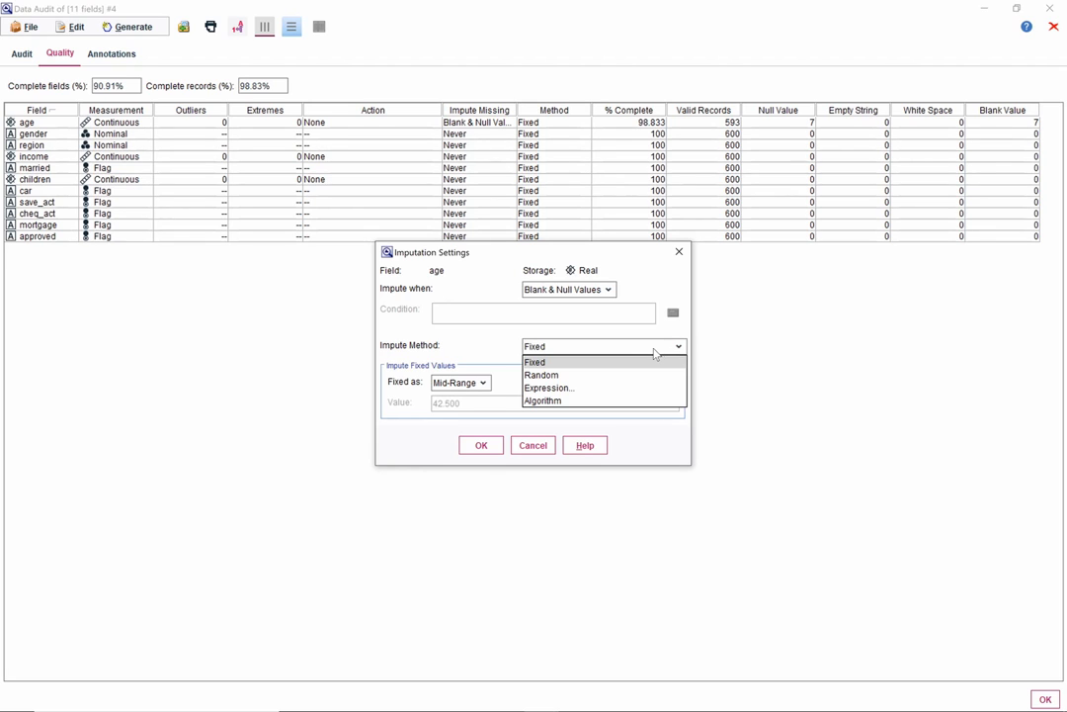
click(603, 340)
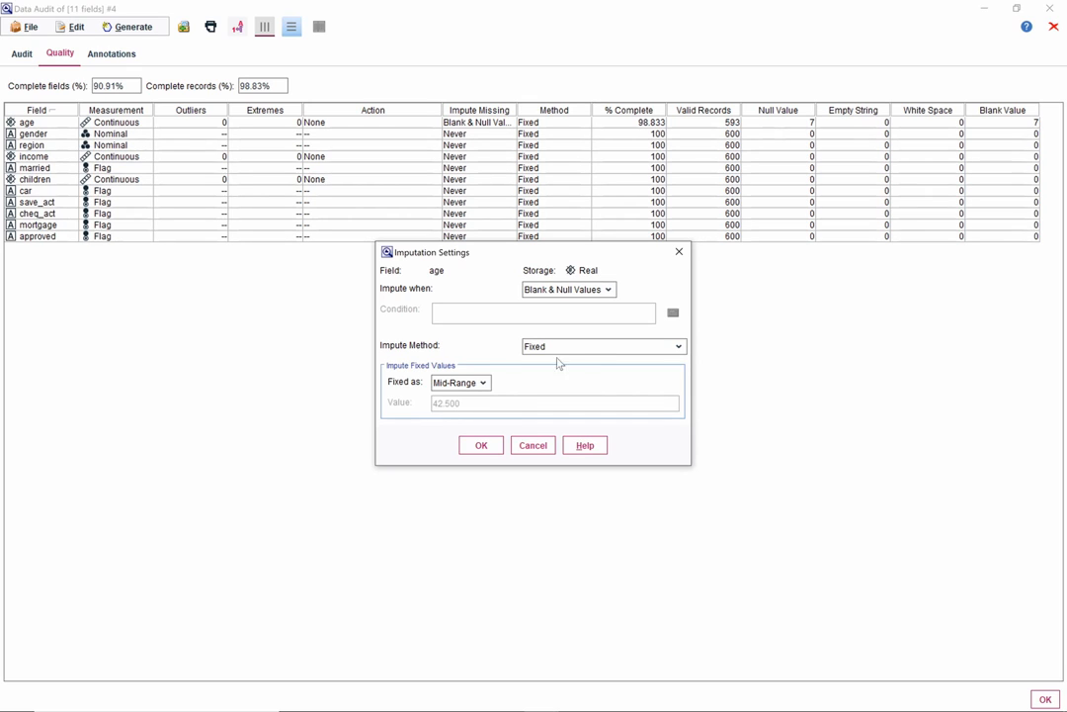
click(483, 385)
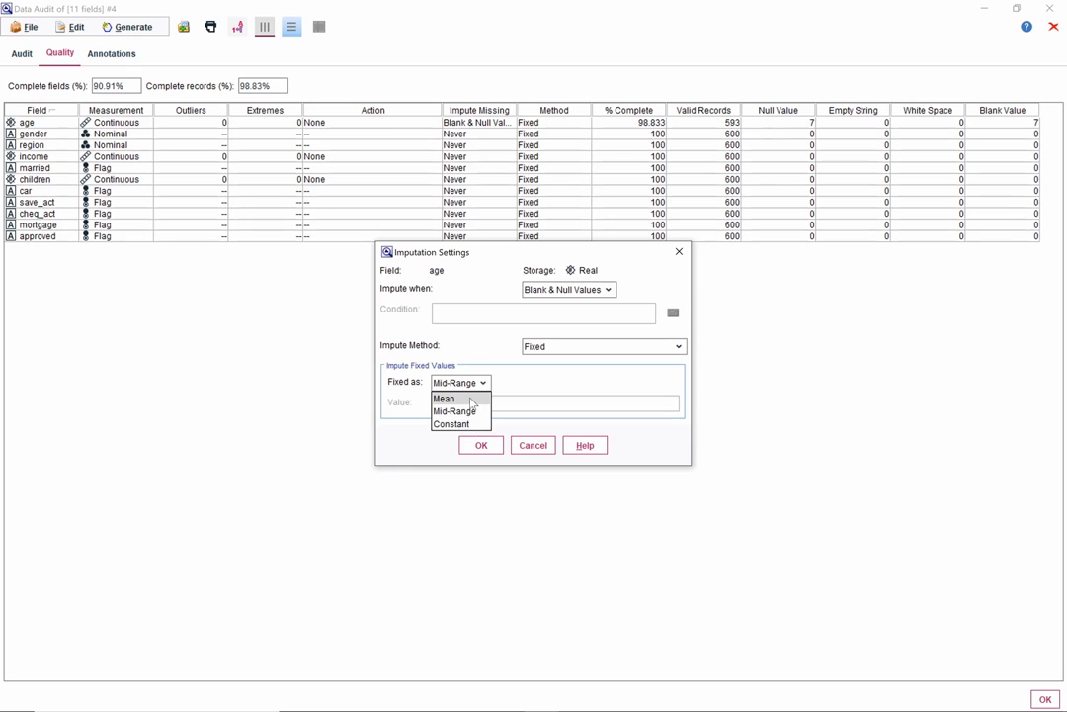
click(611, 348)
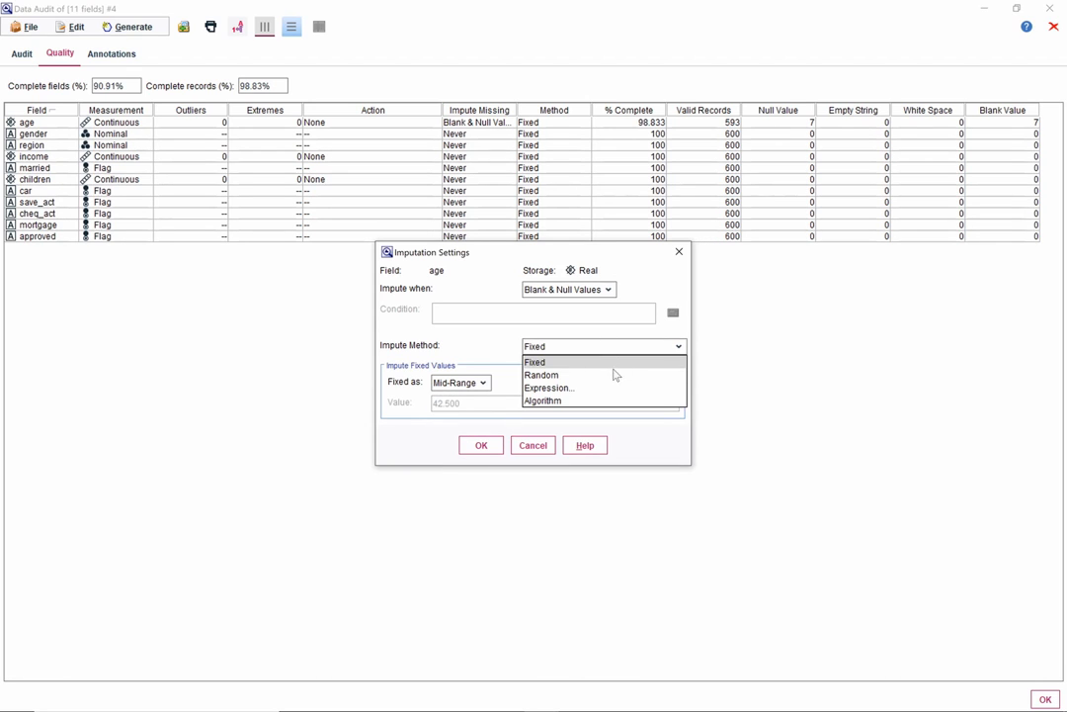
click(616, 375)
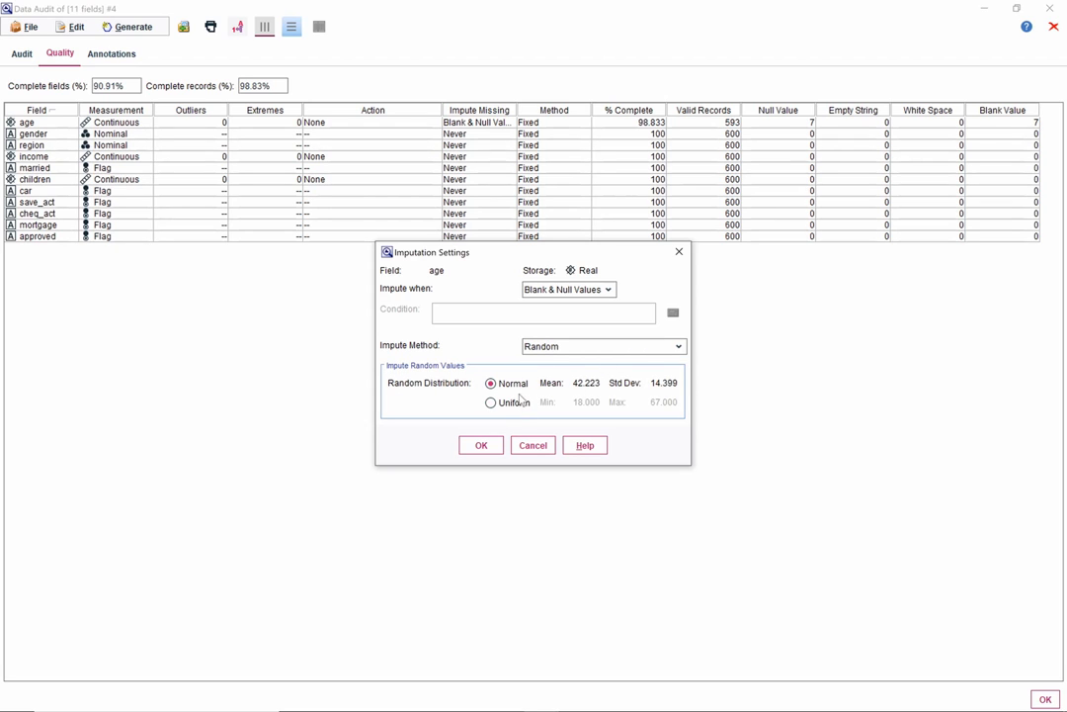
click(655, 348)
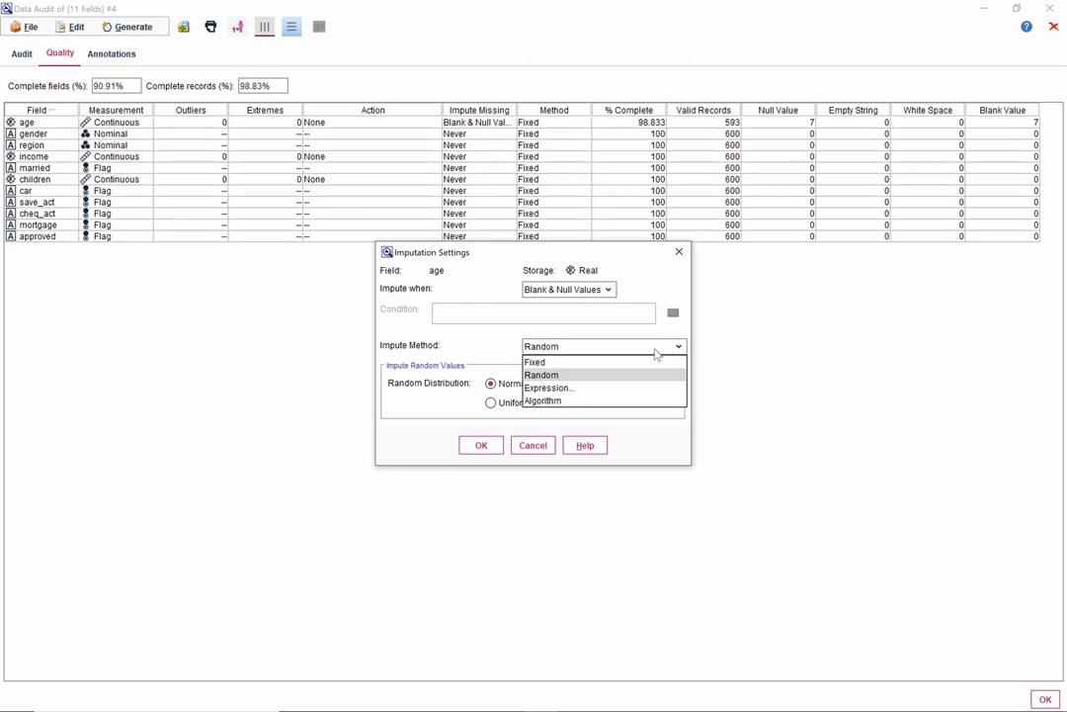
click(615, 389)
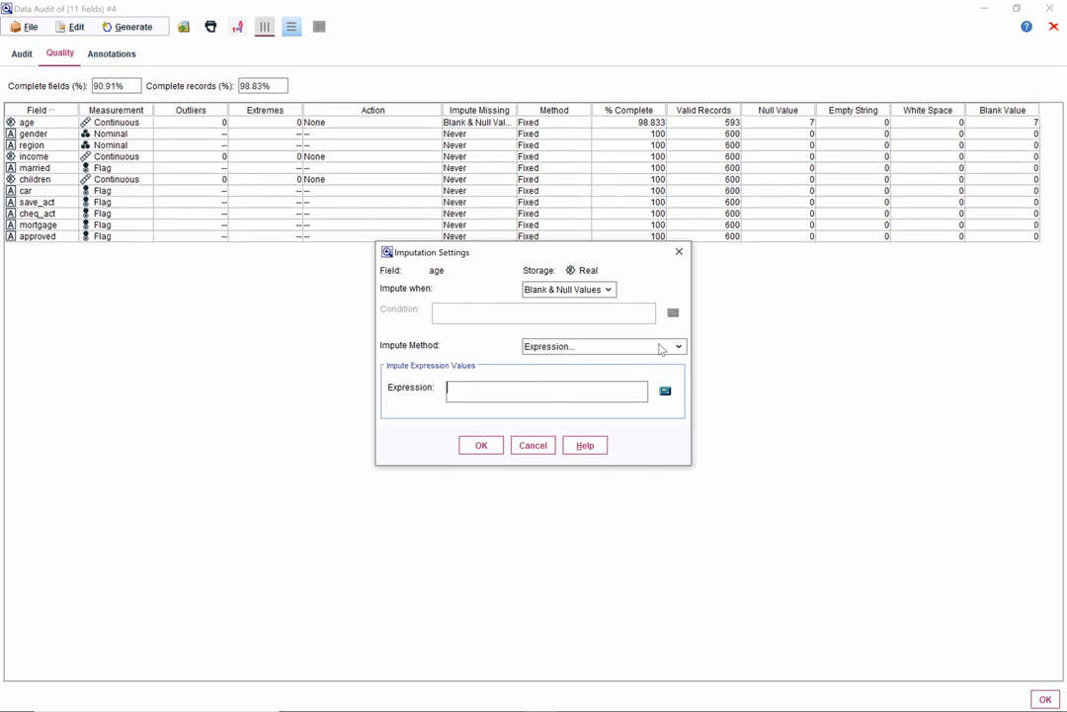
Step: Set the age imputation method to Algorithm with C&RT and accept the imputation settings
click(661, 347)
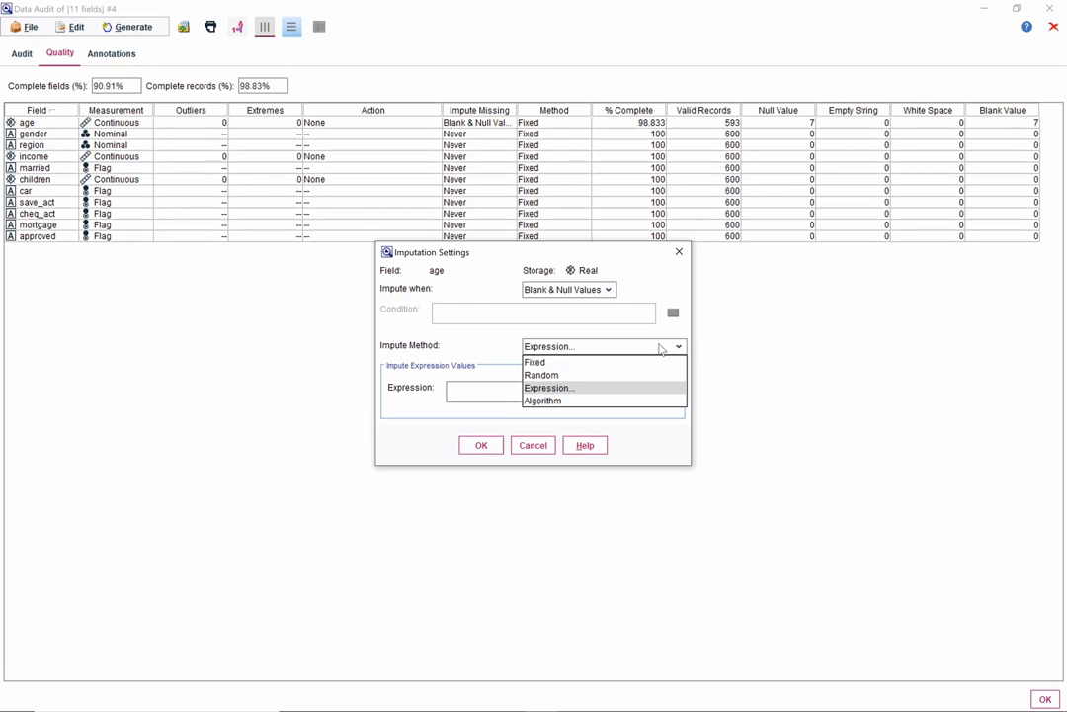
click(610, 400)
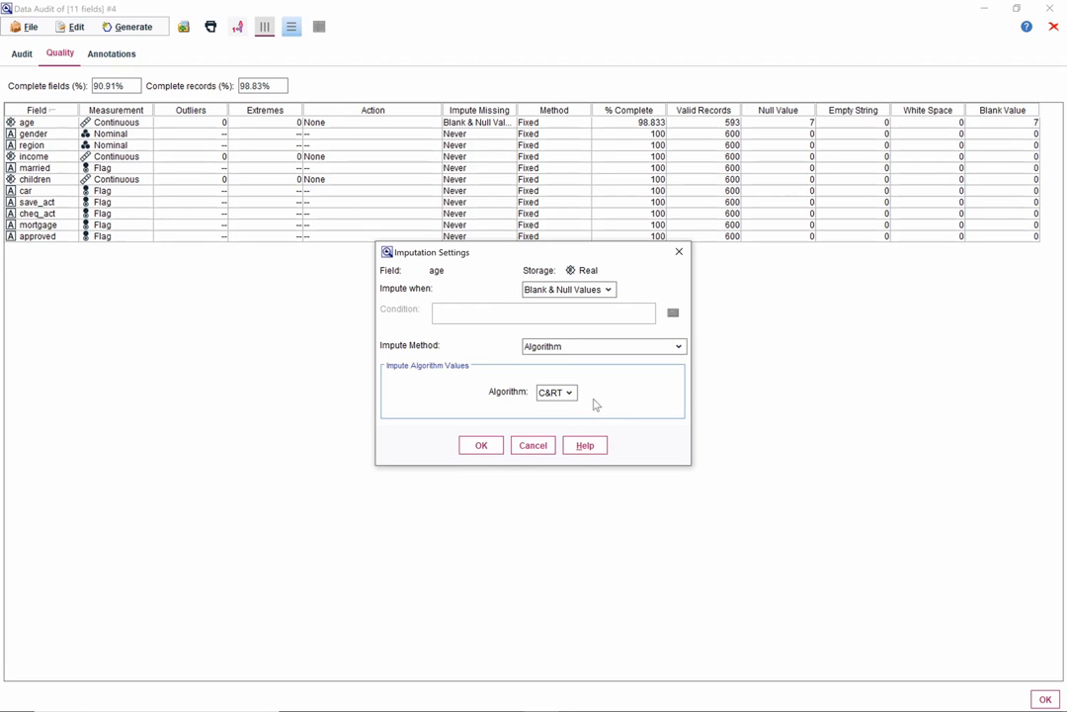
click(570, 393)
click(596, 397)
click(491, 450)
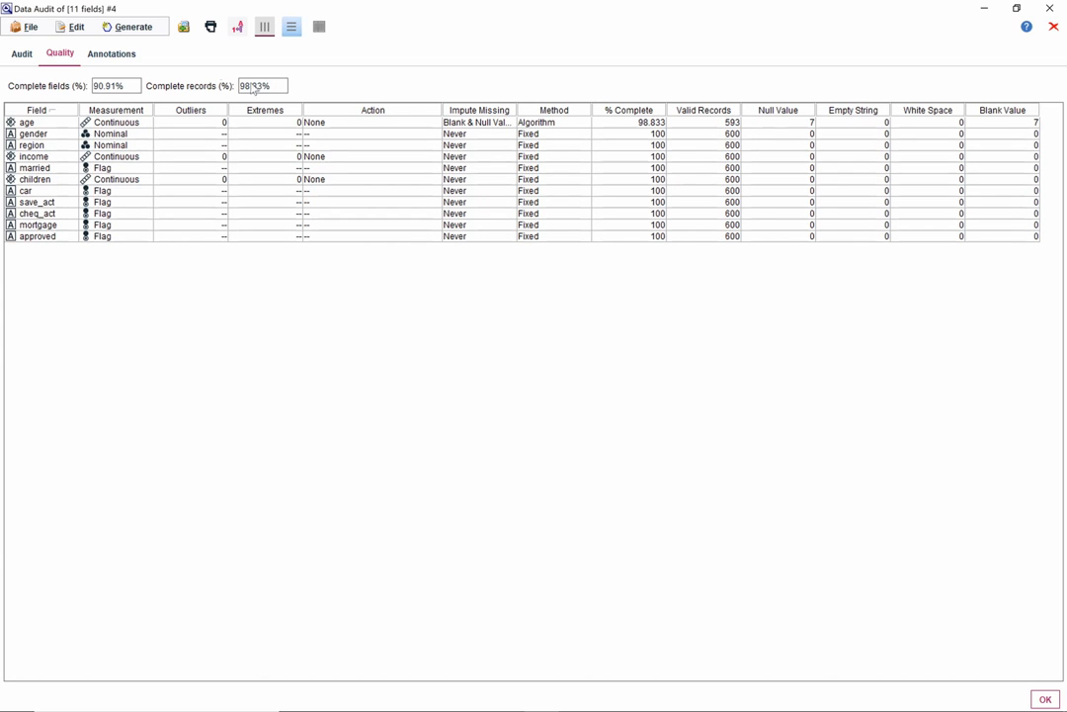
Step: Generate a Missing Values SuperNode for all fields with a 10% sample size and place it beyond the Type node
click(132, 26)
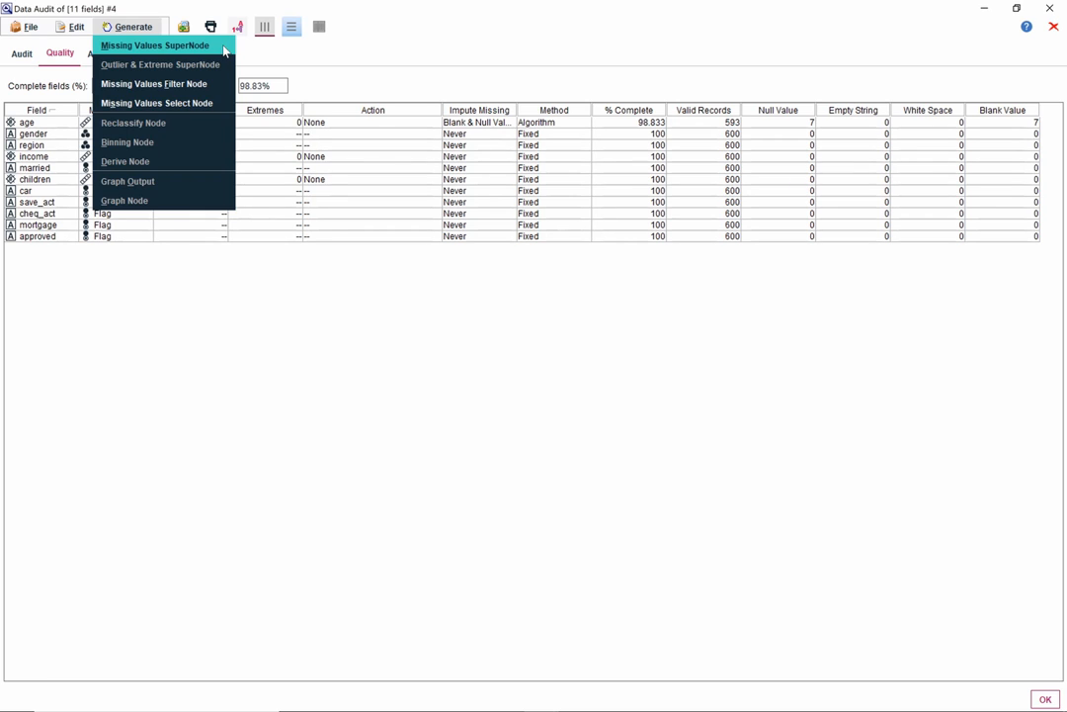
click(158, 46)
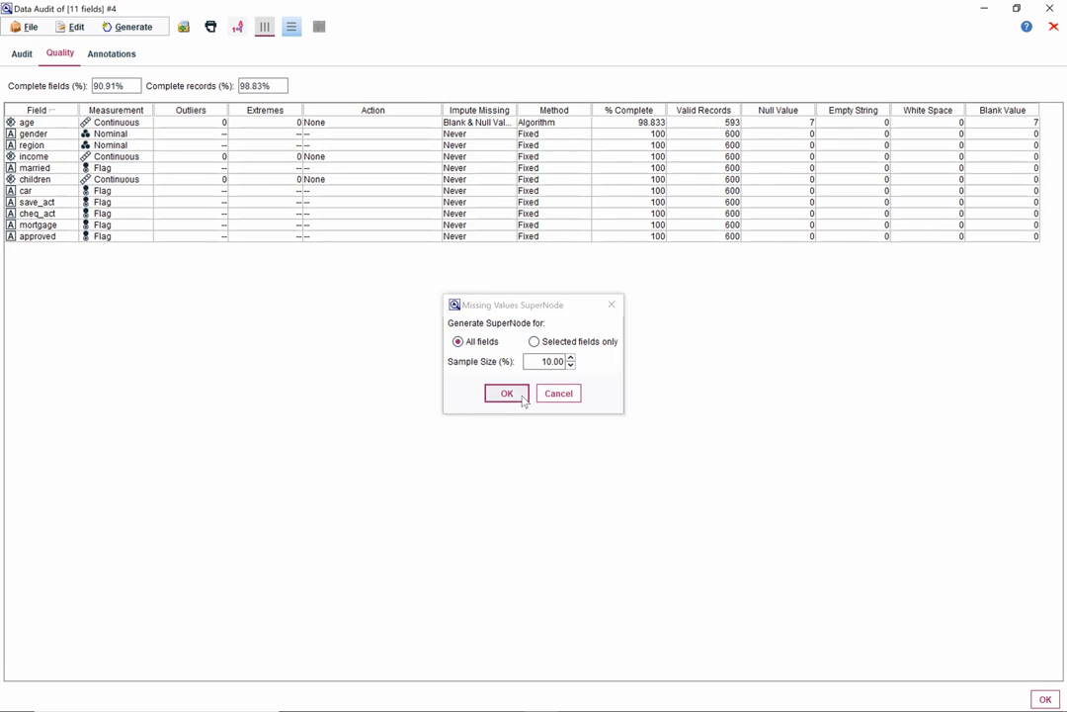
click(523, 395)
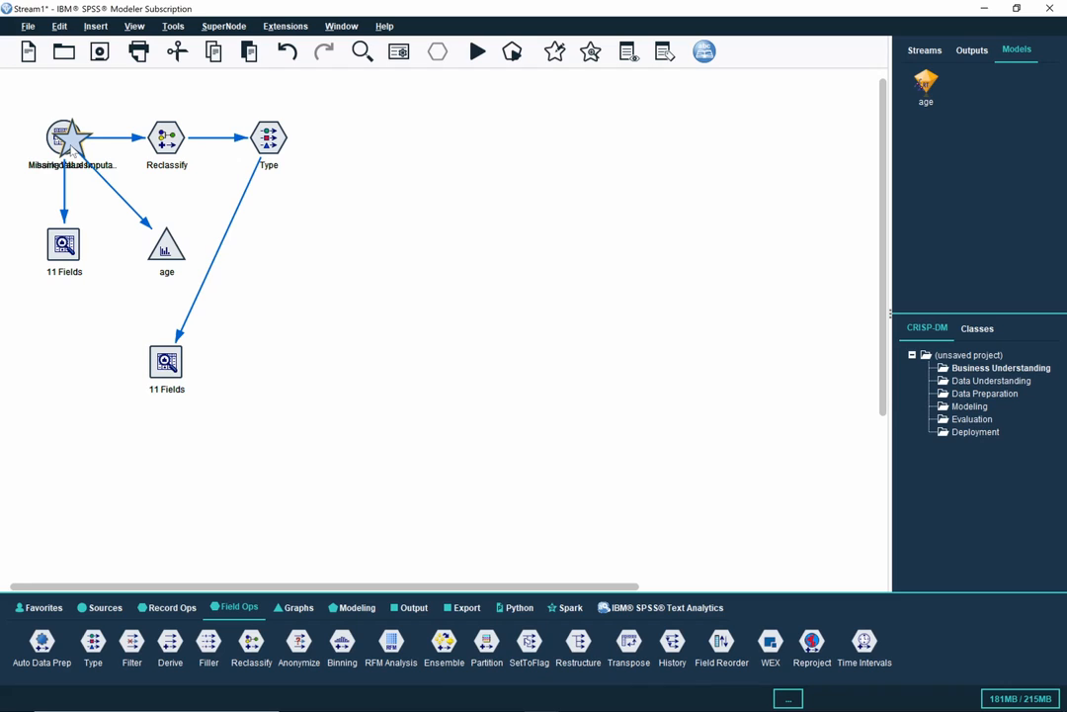
drag(72, 148, 371, 151)
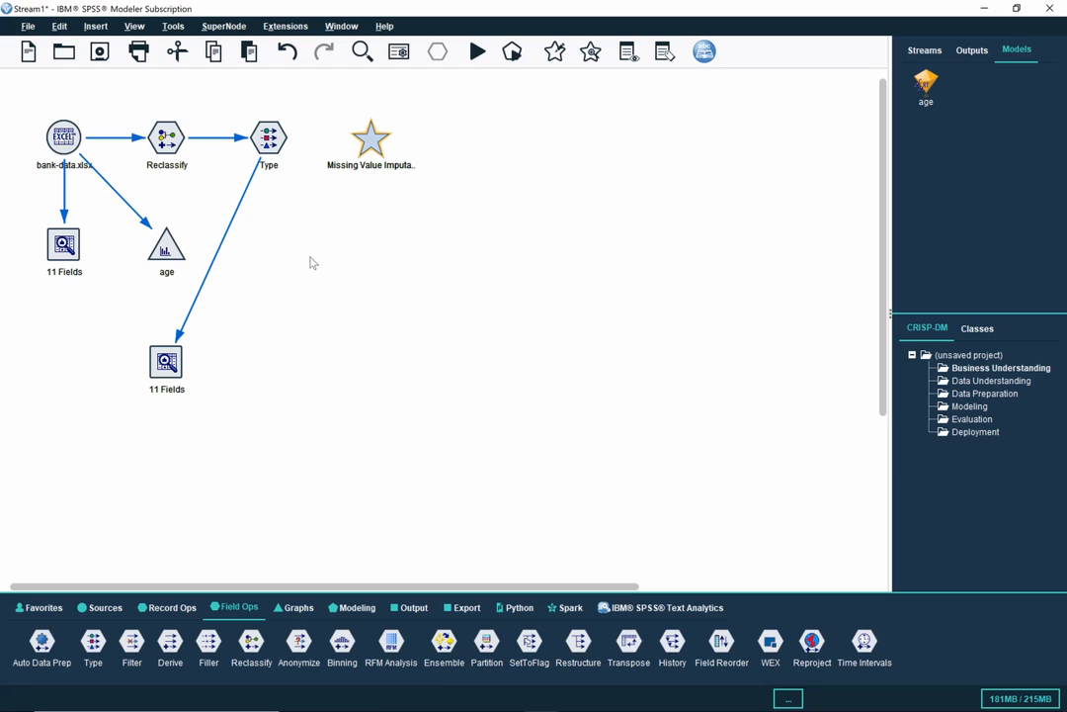
Step: Disconnect the lower Data Audit node from the Type node and connect Type to the Missing Value Imputation SuperNode
right_click(168, 367)
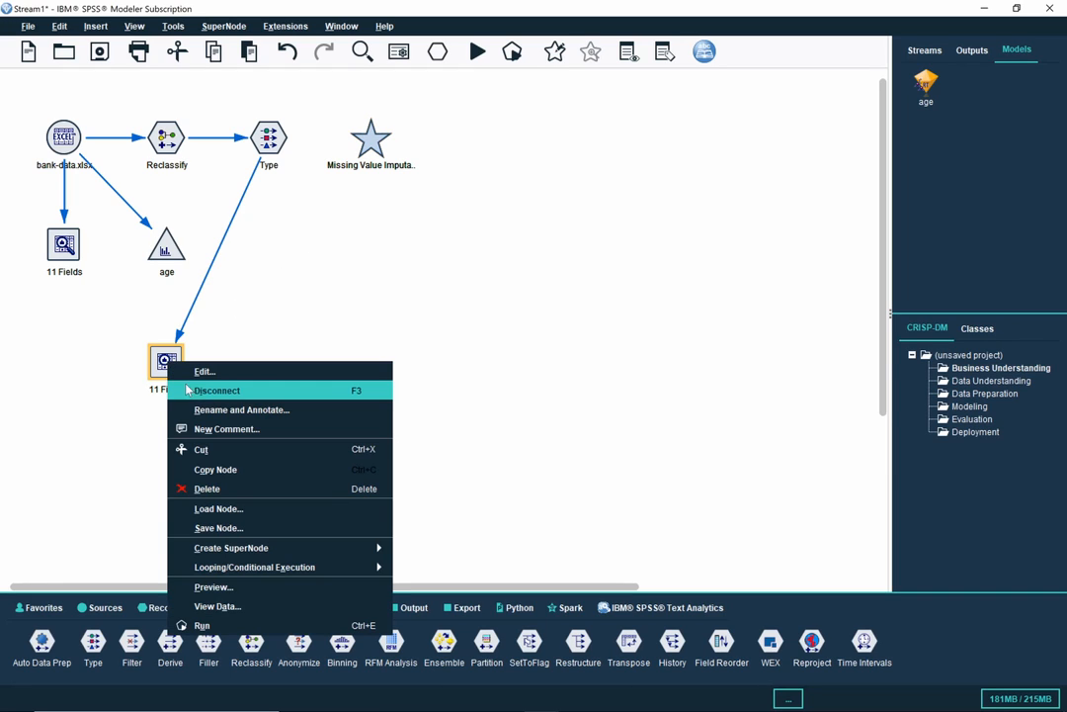
click(183, 388)
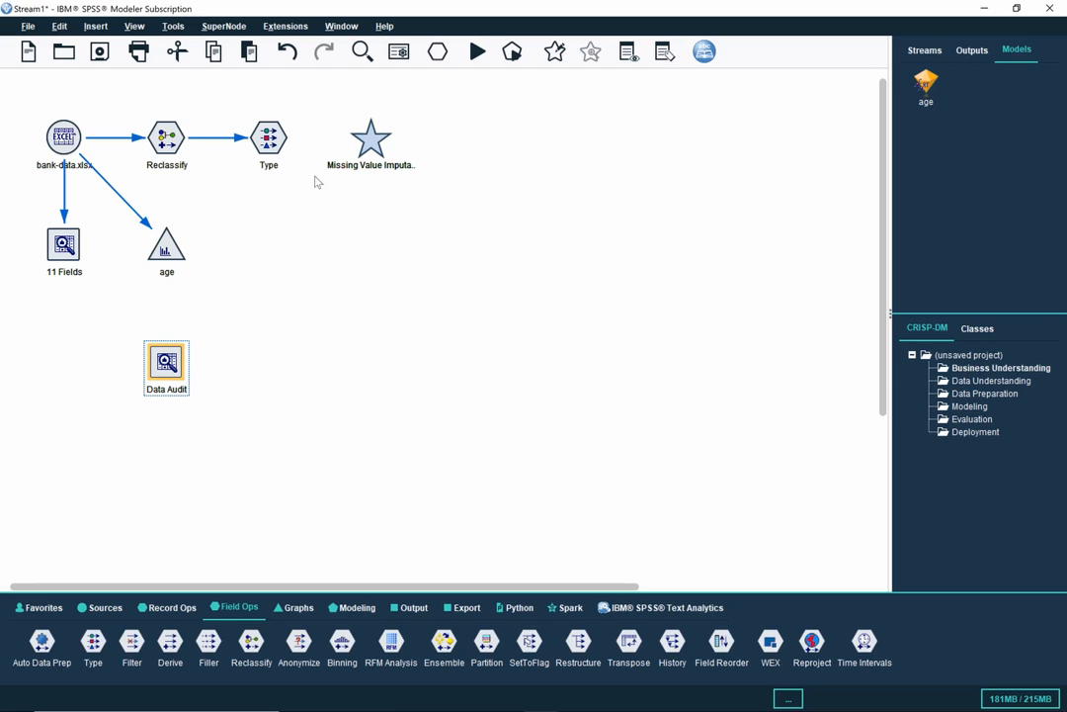
right_click(272, 150)
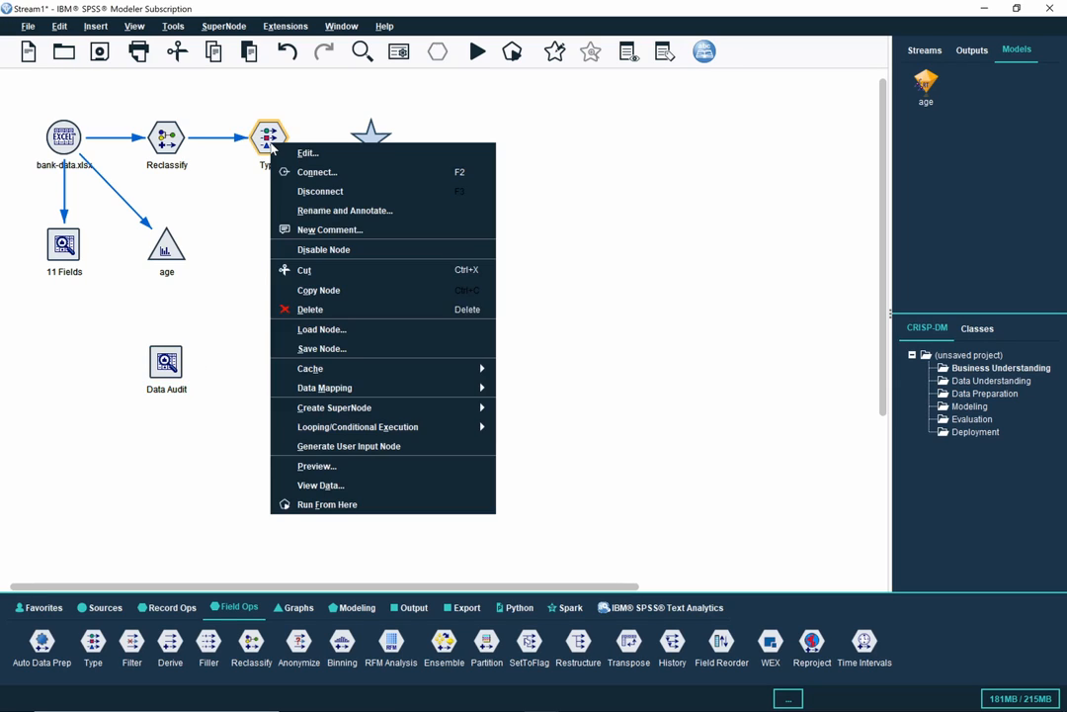
click(334, 174)
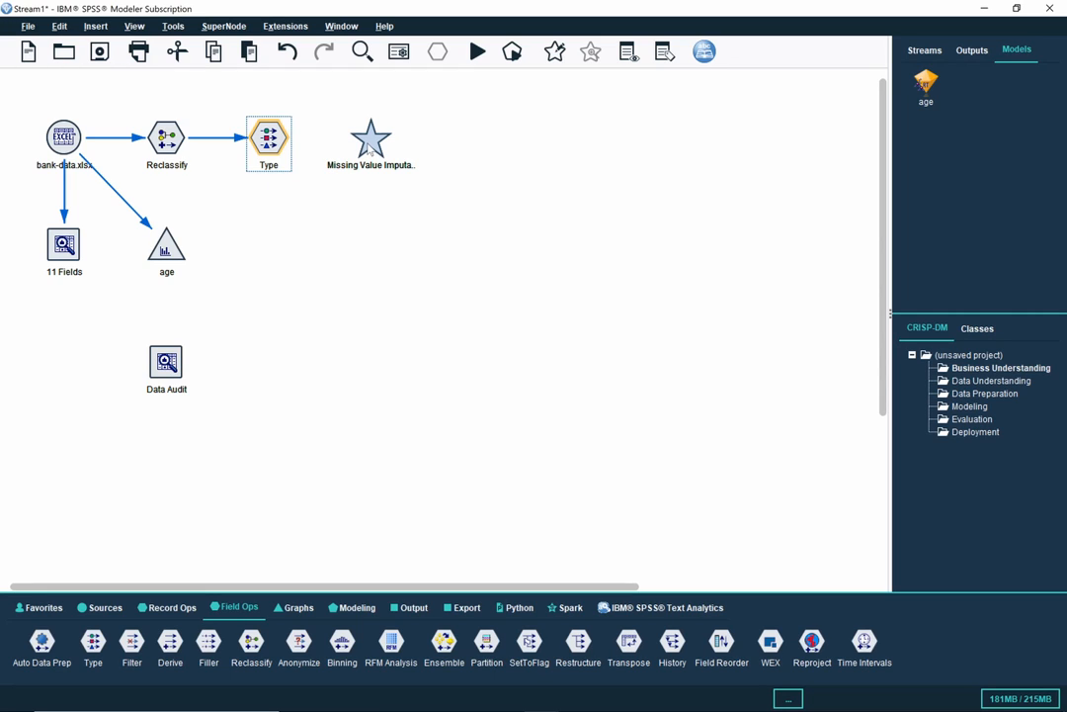
click(369, 146)
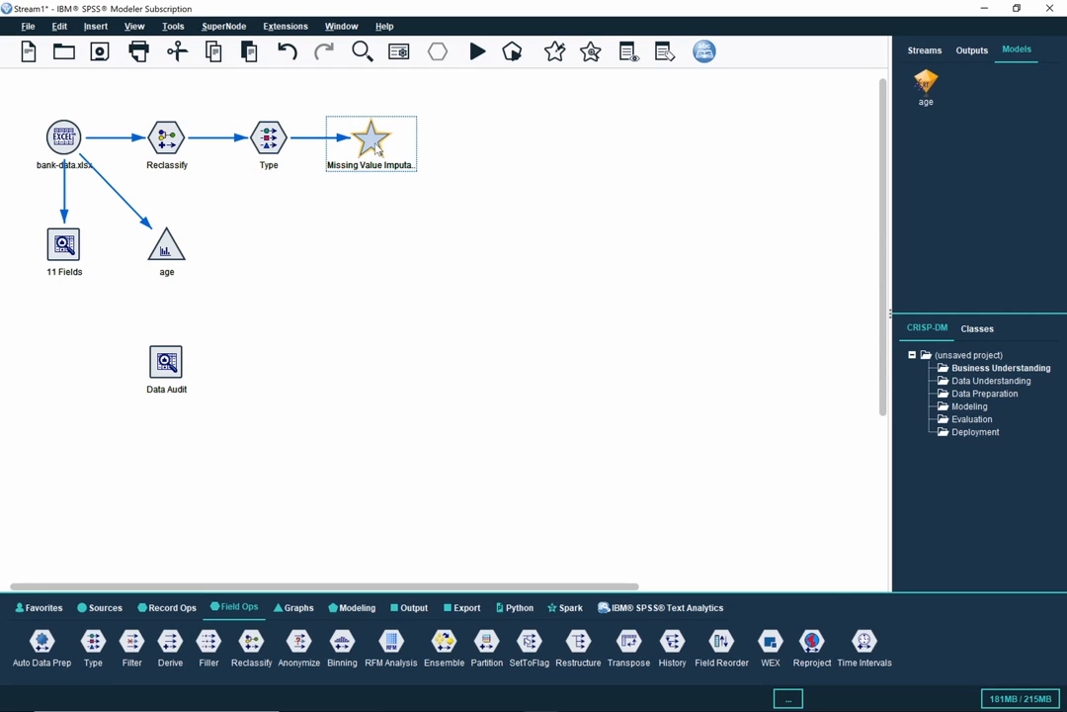
Step: Zoom into the Missing Value Imputation SuperNode to examine its internal nodes, return to Stream1 and close the SuperNode settings
double_click(377, 150)
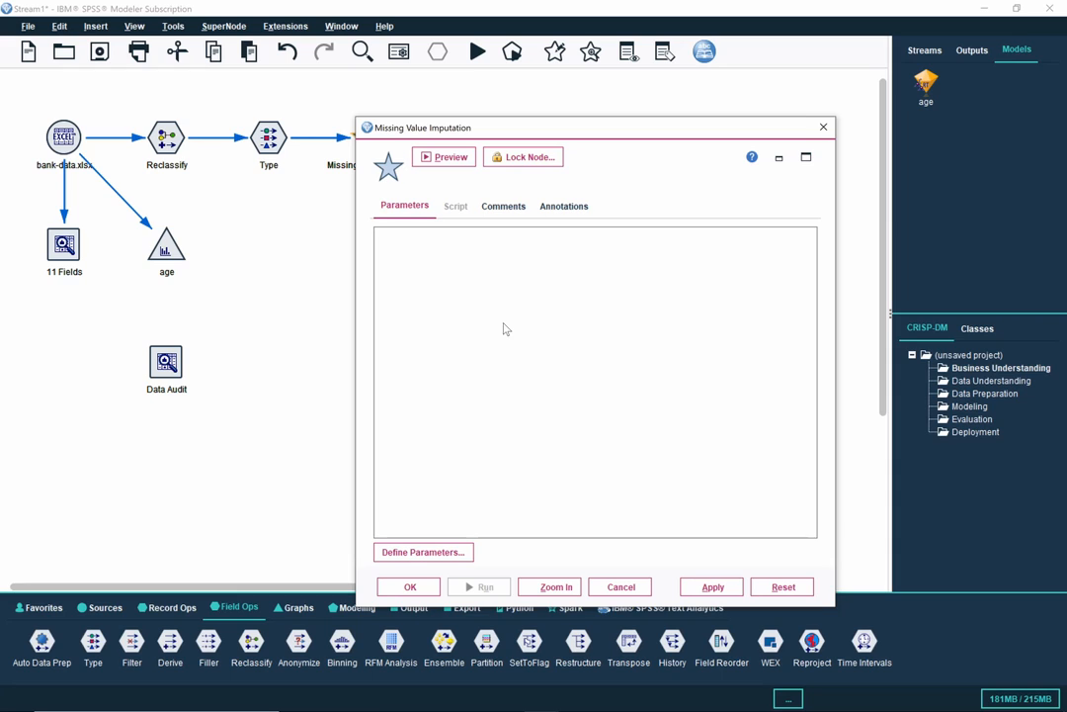
click(573, 591)
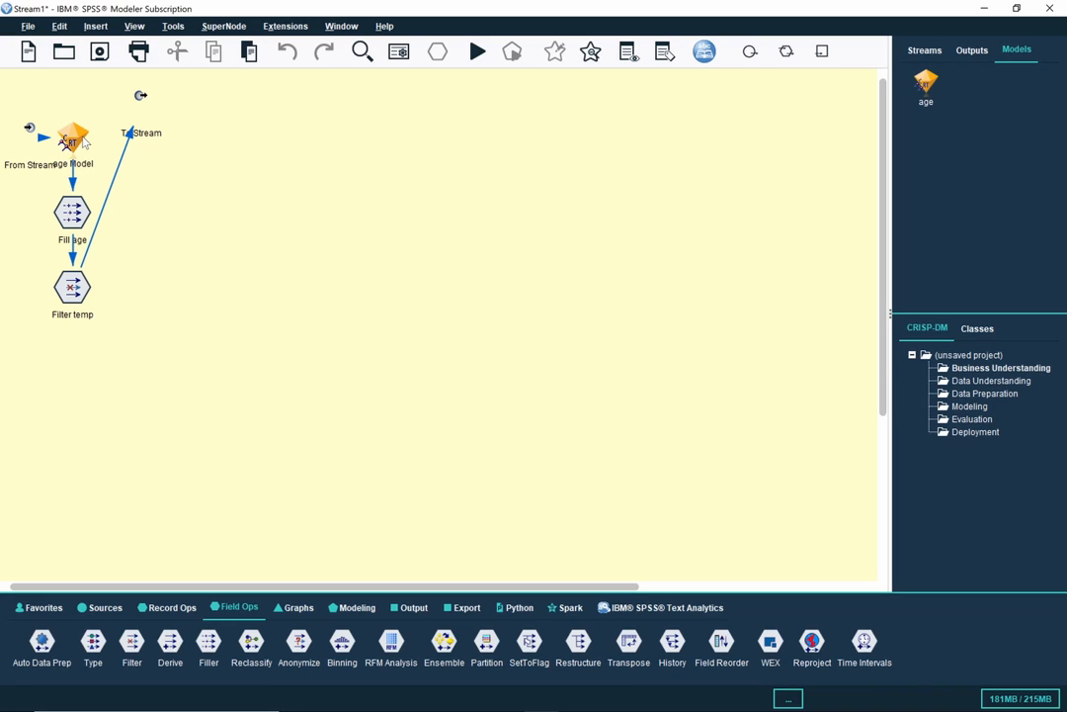
click(84, 142)
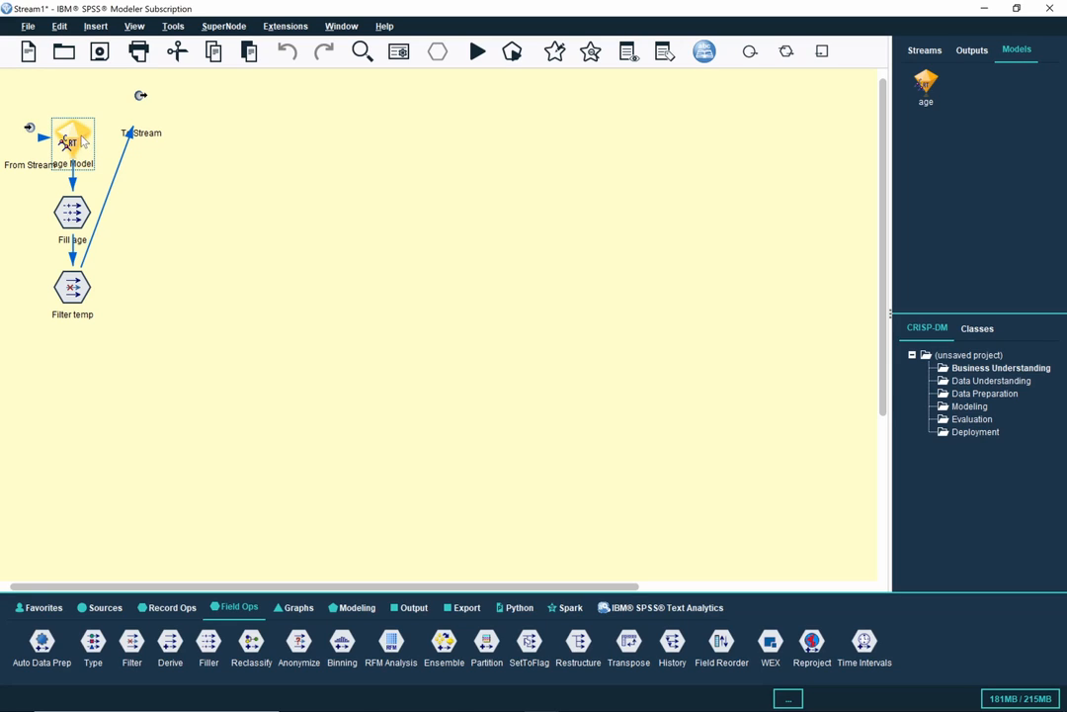
click(166, 195)
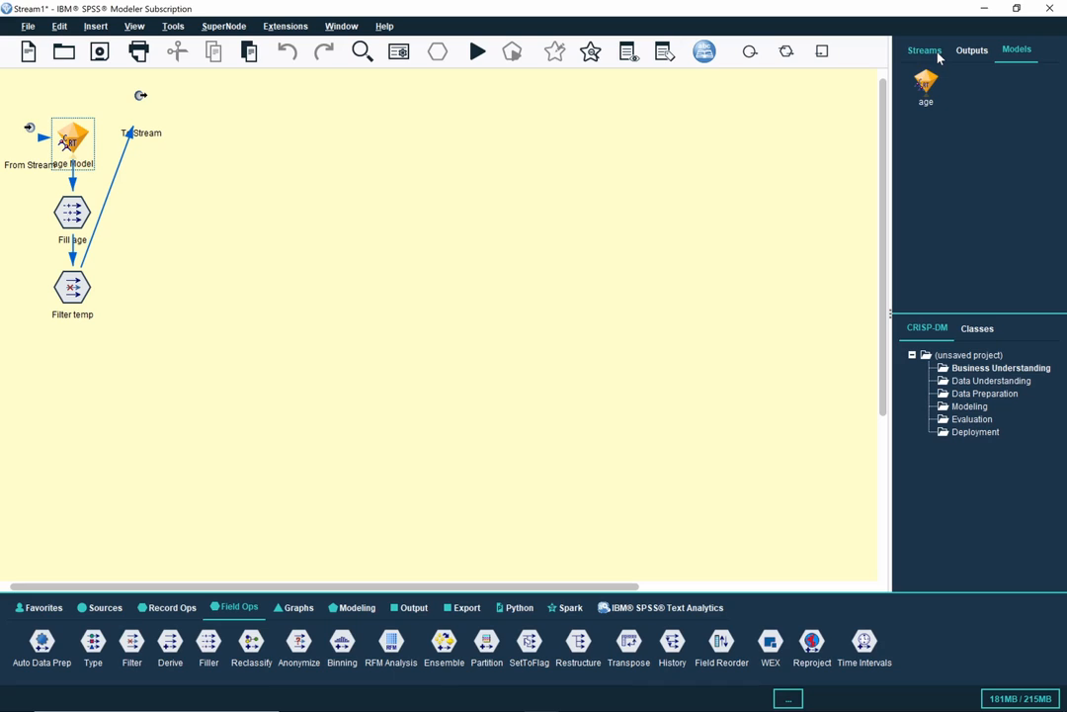
click(938, 56)
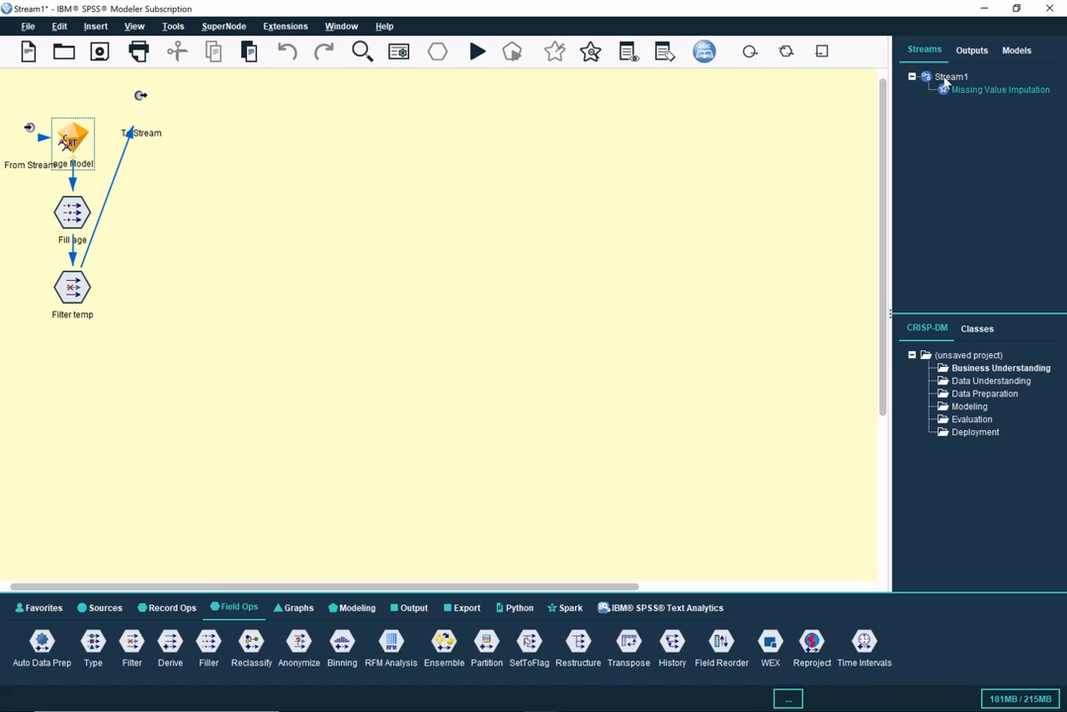
double_click(945, 83)
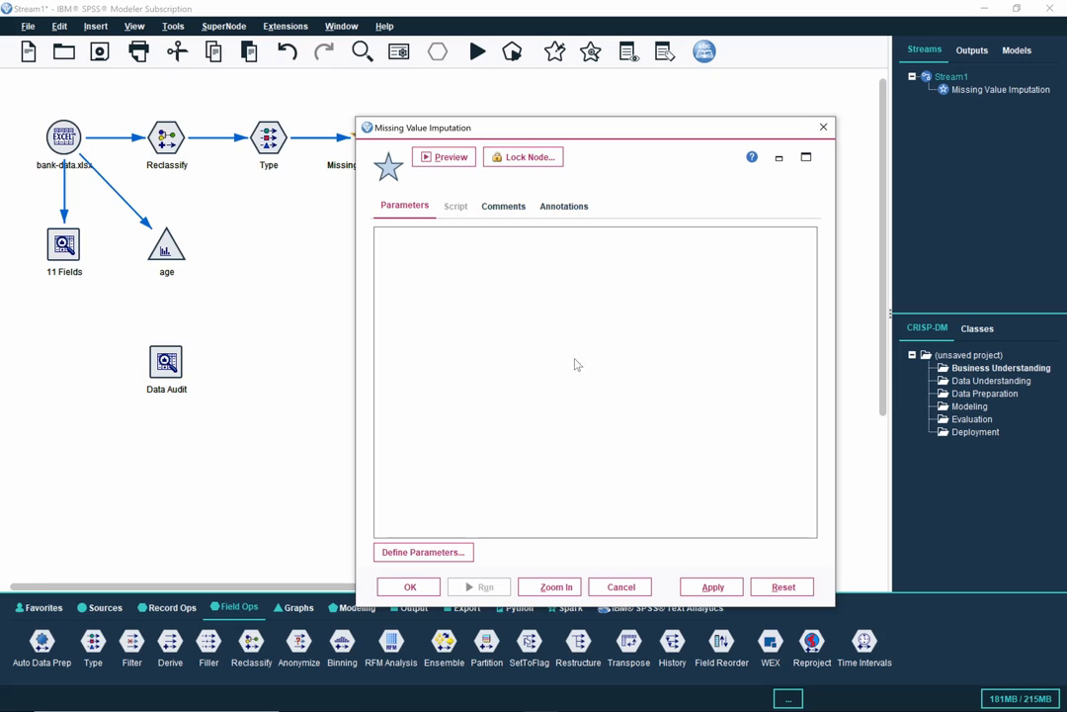
click(410, 586)
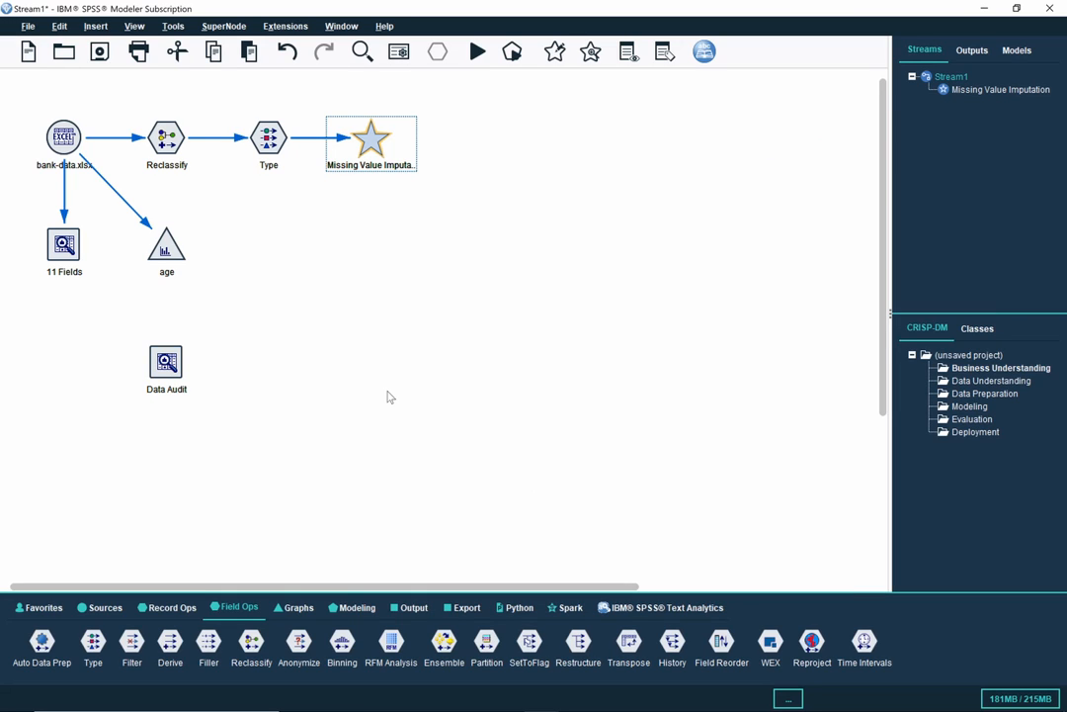
Step: Connect the Missing Value Imputation SuperNode to the unconnected Data Audit node and run the audit with default settings
right_click(371, 147)
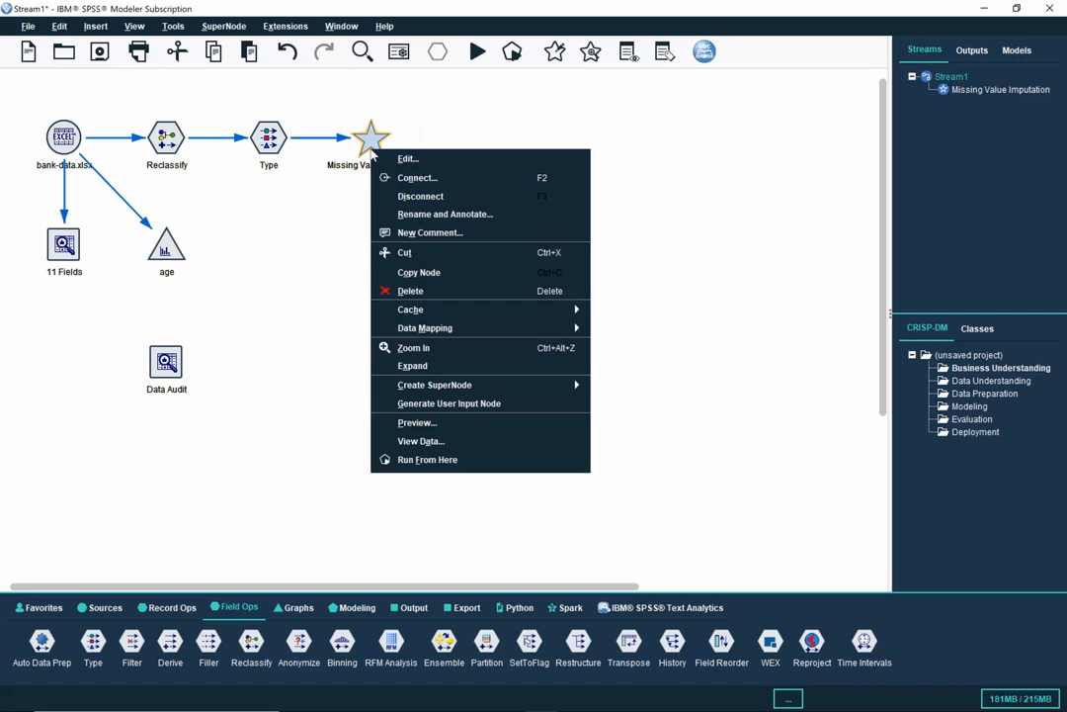
click(366, 156)
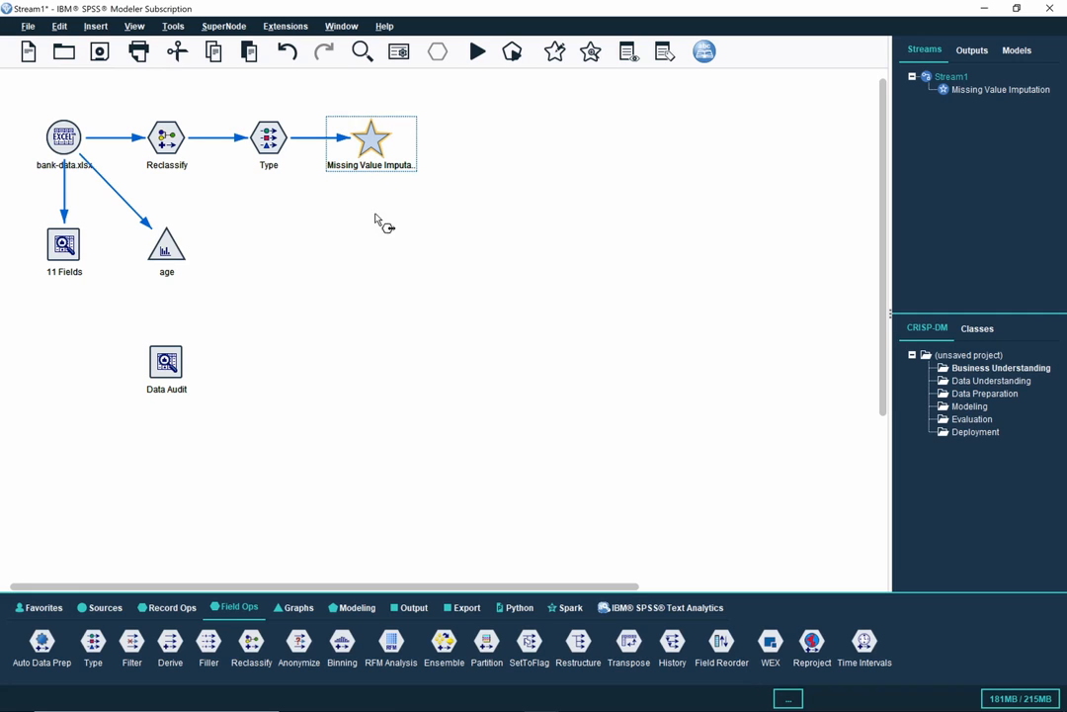
click(170, 367)
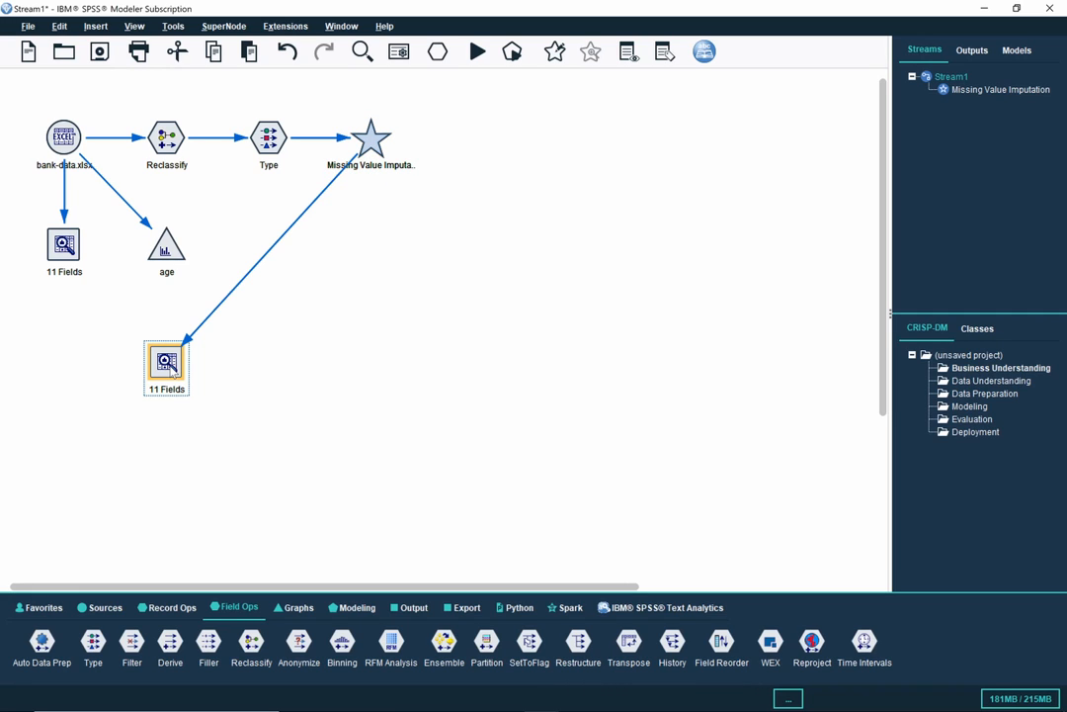
double_click(173, 370)
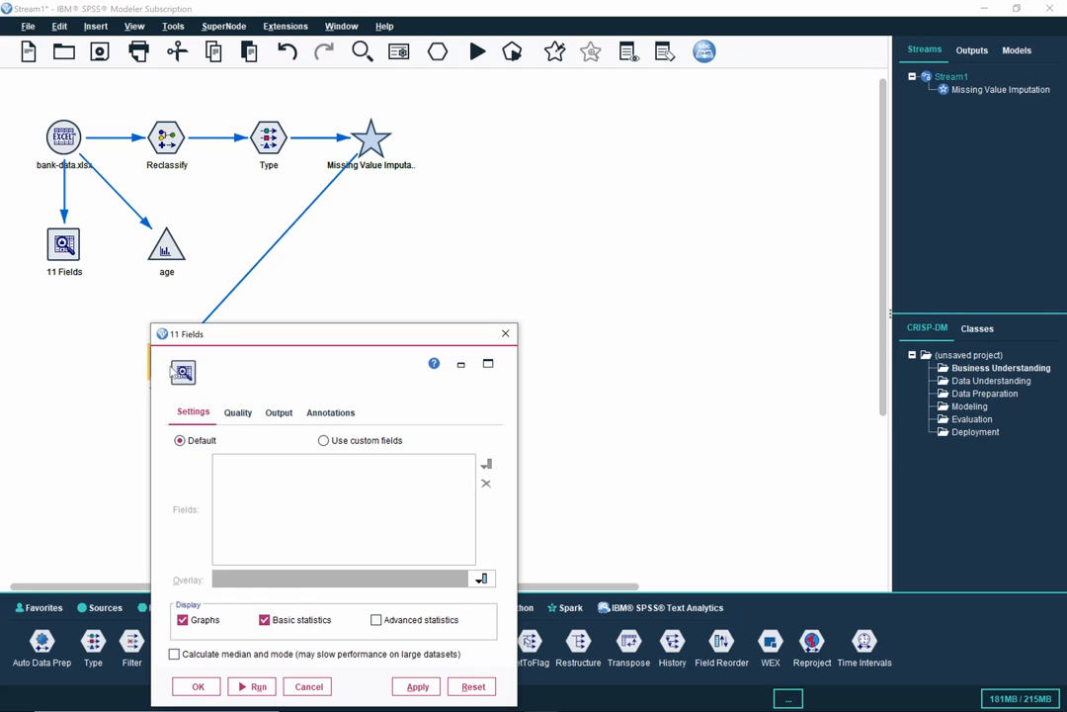
click(252, 686)
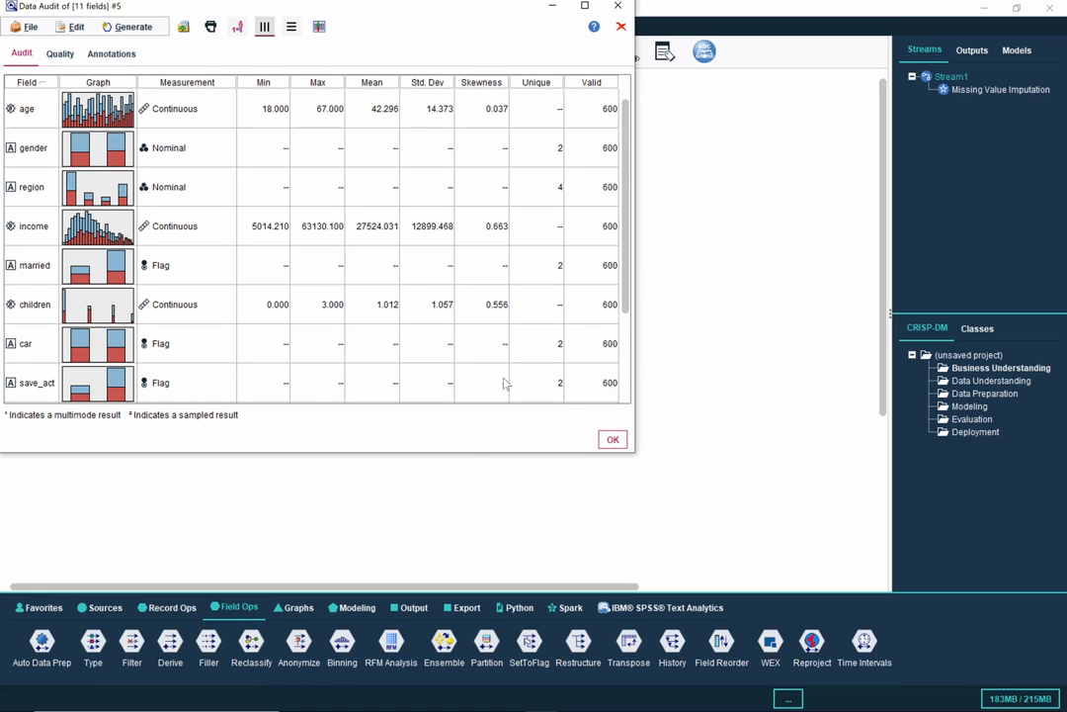
Step: Review the Audit and Quality results of the imputed data, and disconnect the lower Data Audit node from the Missing Value Imputation SuperNode
click(584, 6)
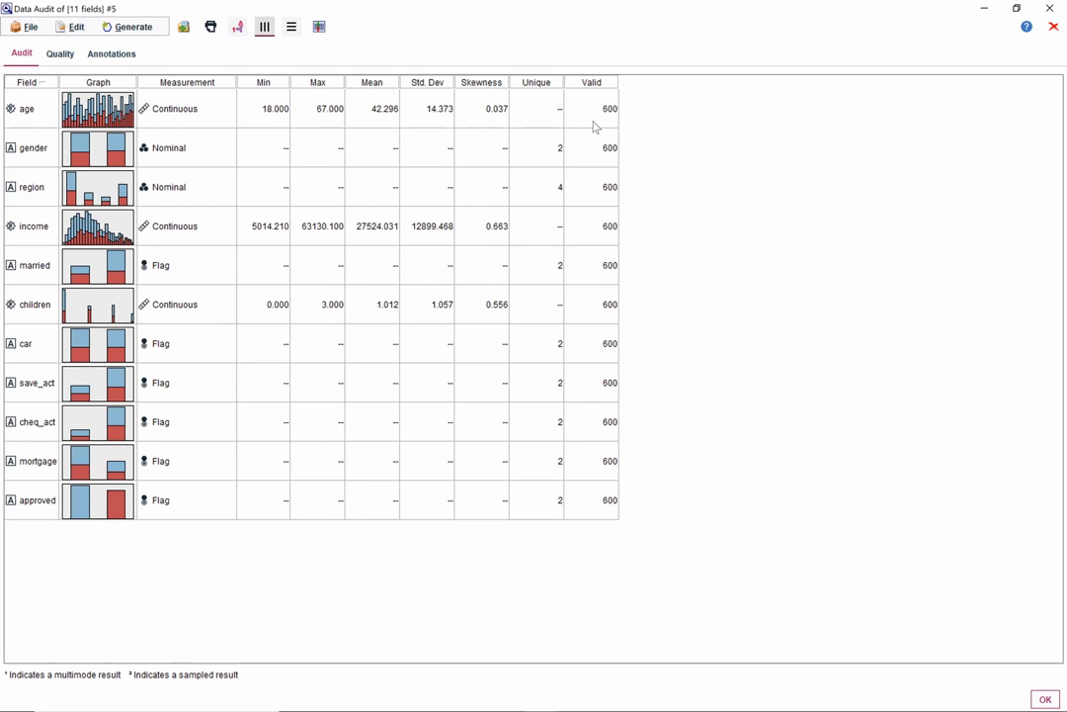
click(59, 53)
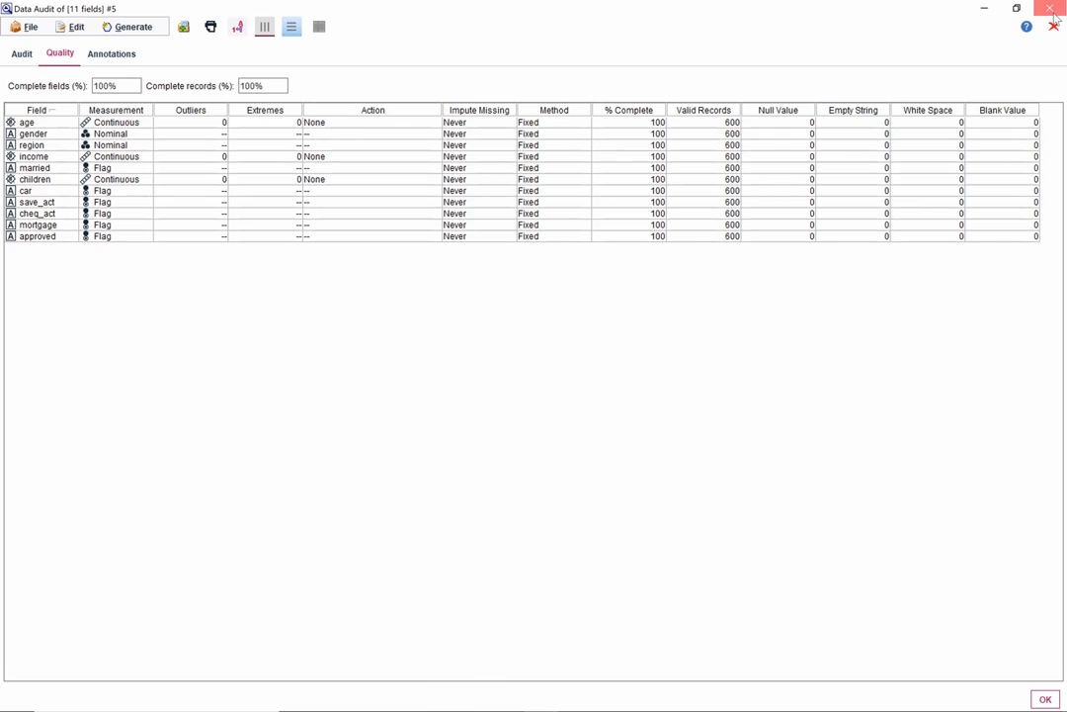
click(1052, 27)
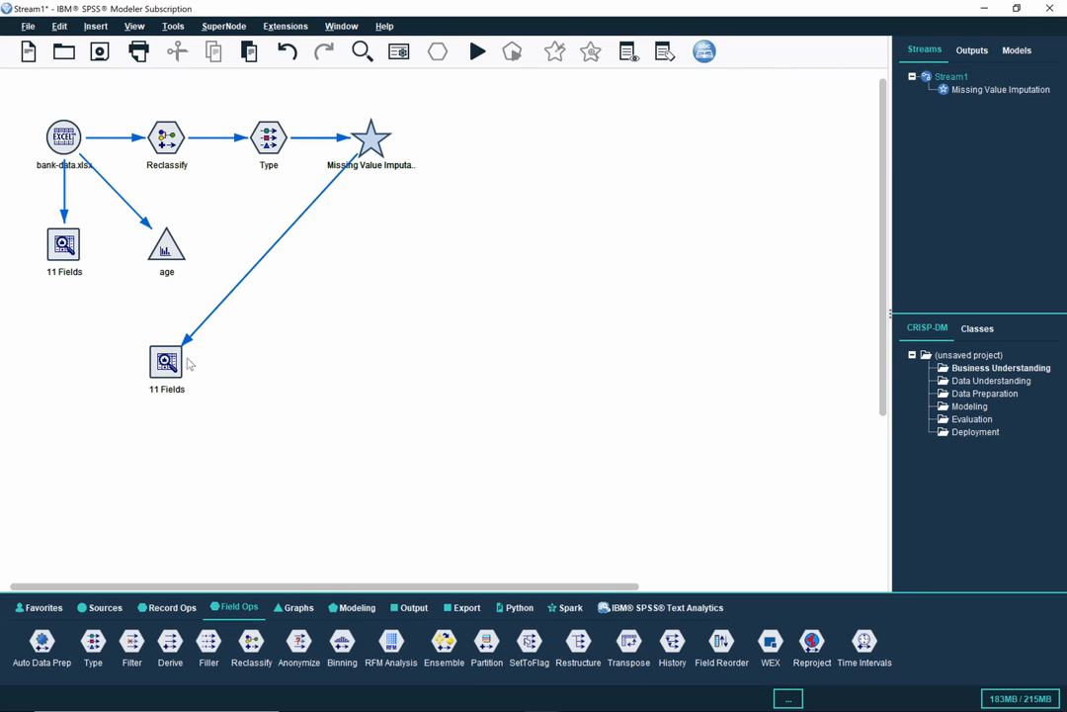
right_click(165, 377)
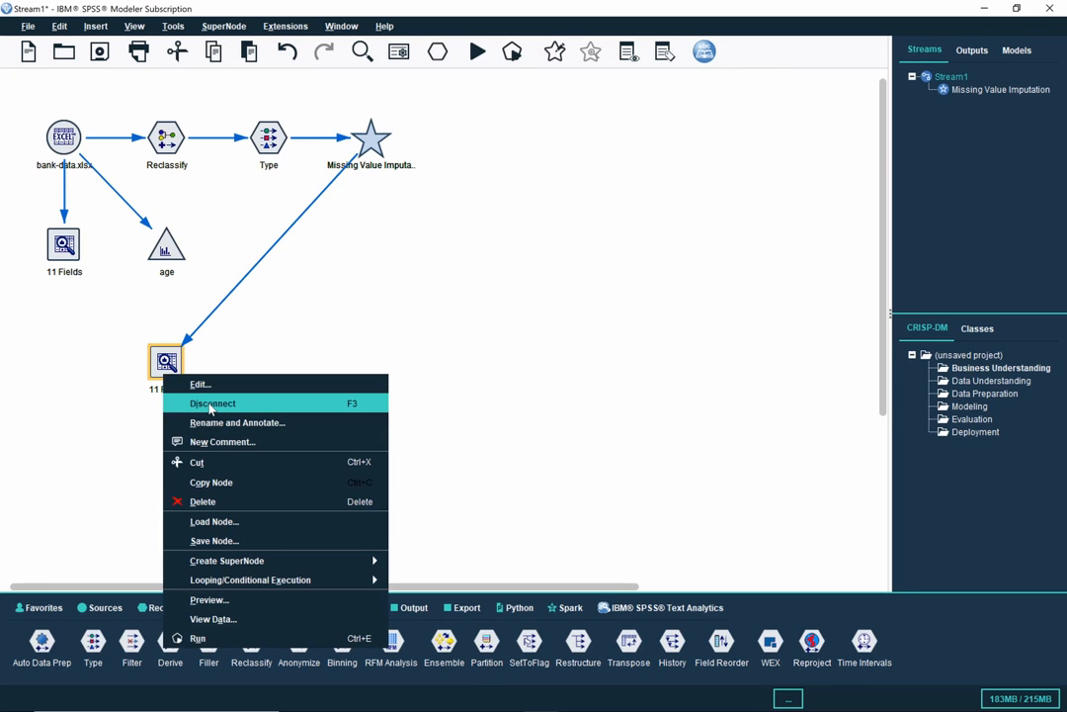
click(197, 402)
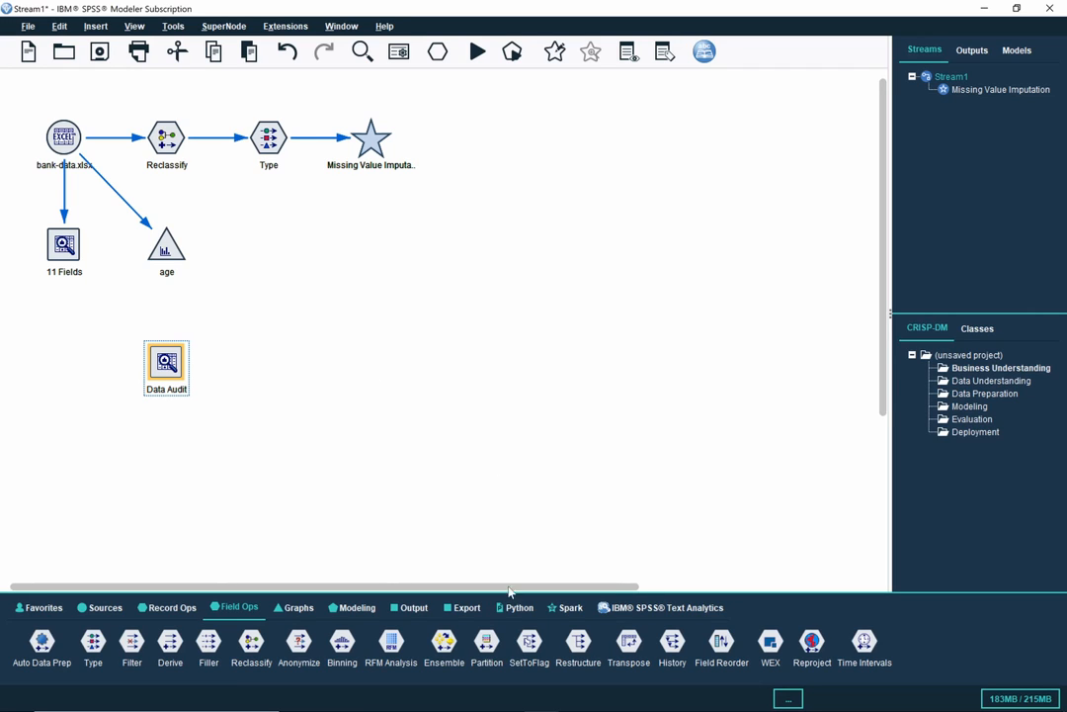
Step: Switch to Notepad to check item 6, Binning, in the tutorial outline, and return to Stream1 in SPSS Modeler
mouse_move(528, 709)
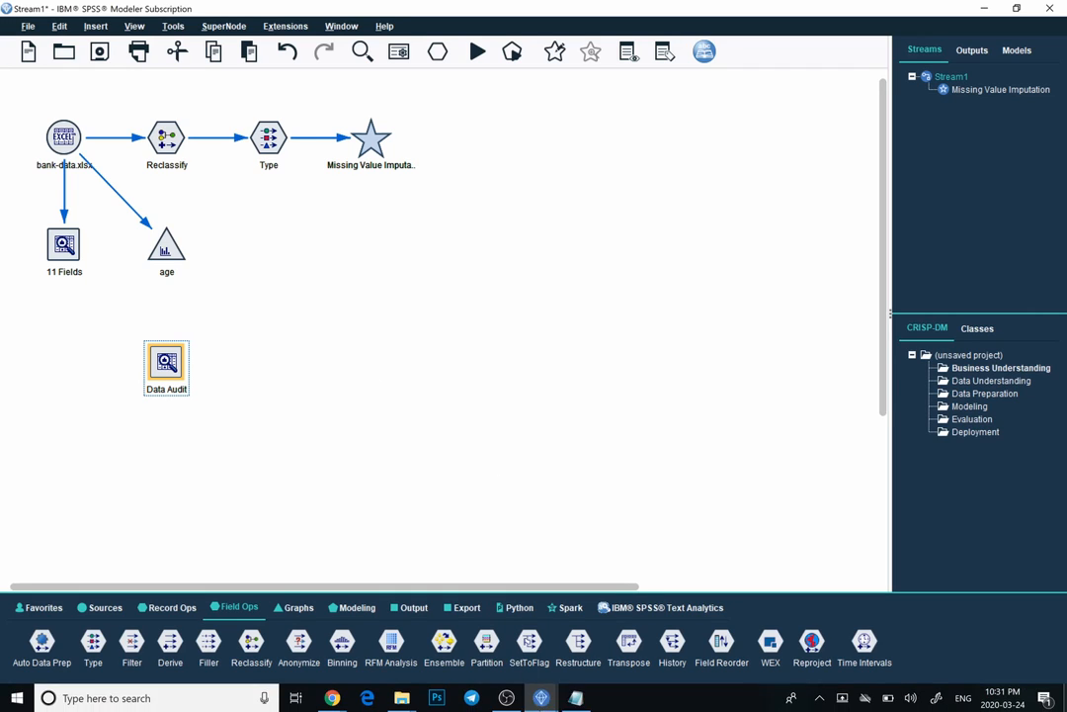
click(575, 698)
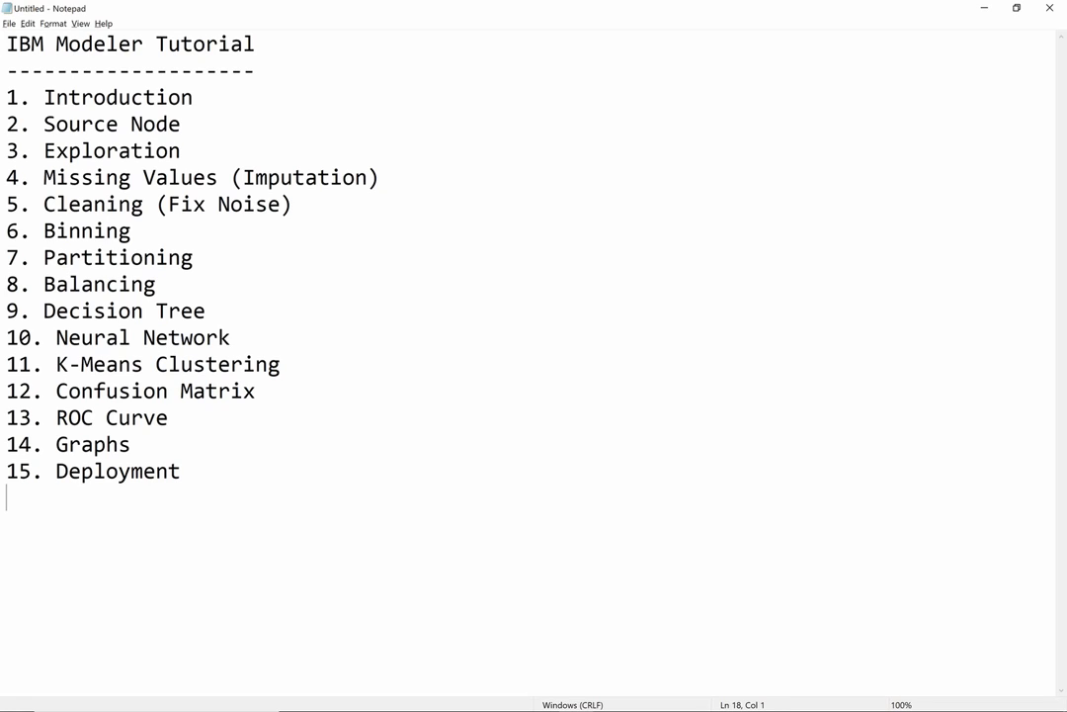
click(6, 230)
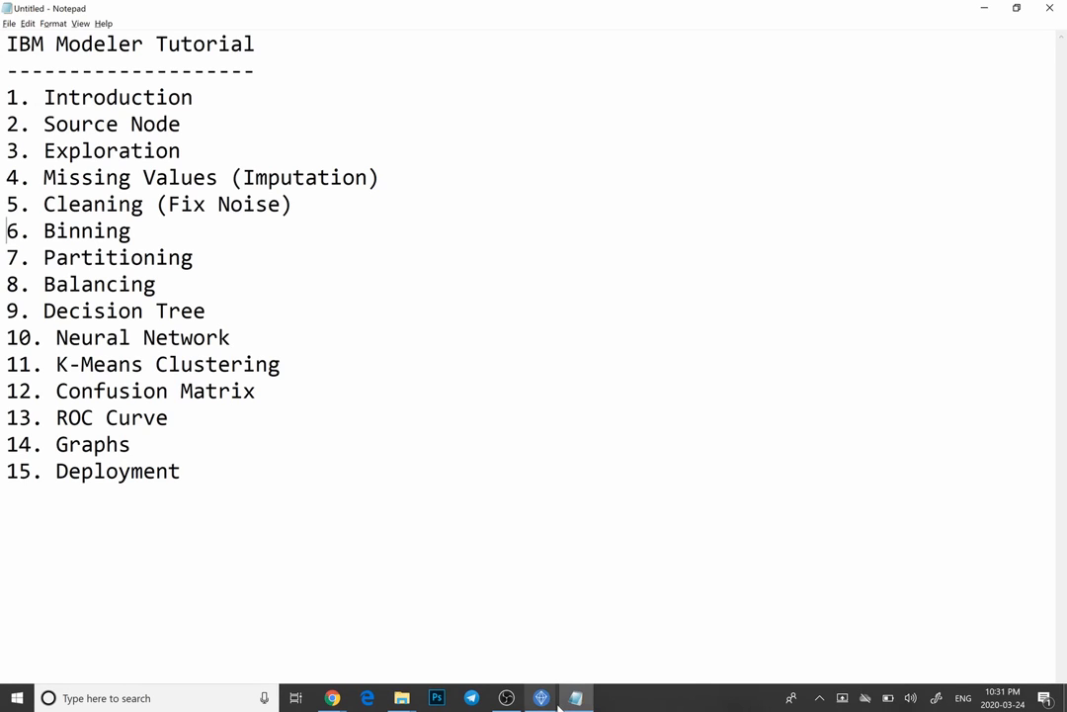
mouse_move(542, 700)
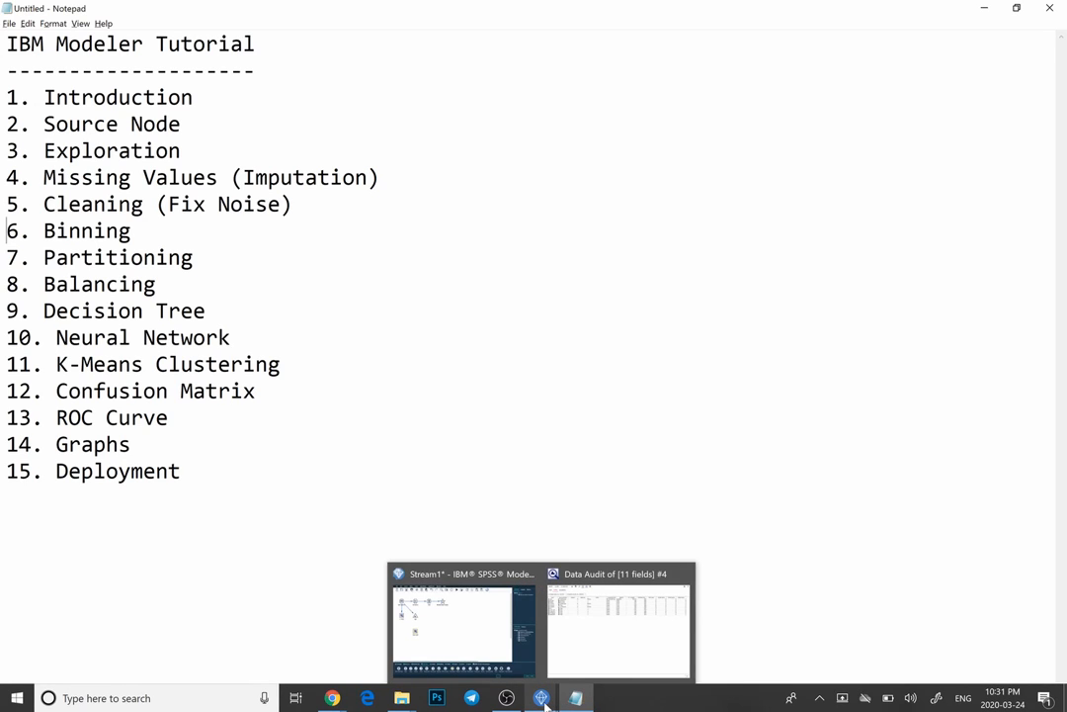
click(684, 574)
click(593, 619)
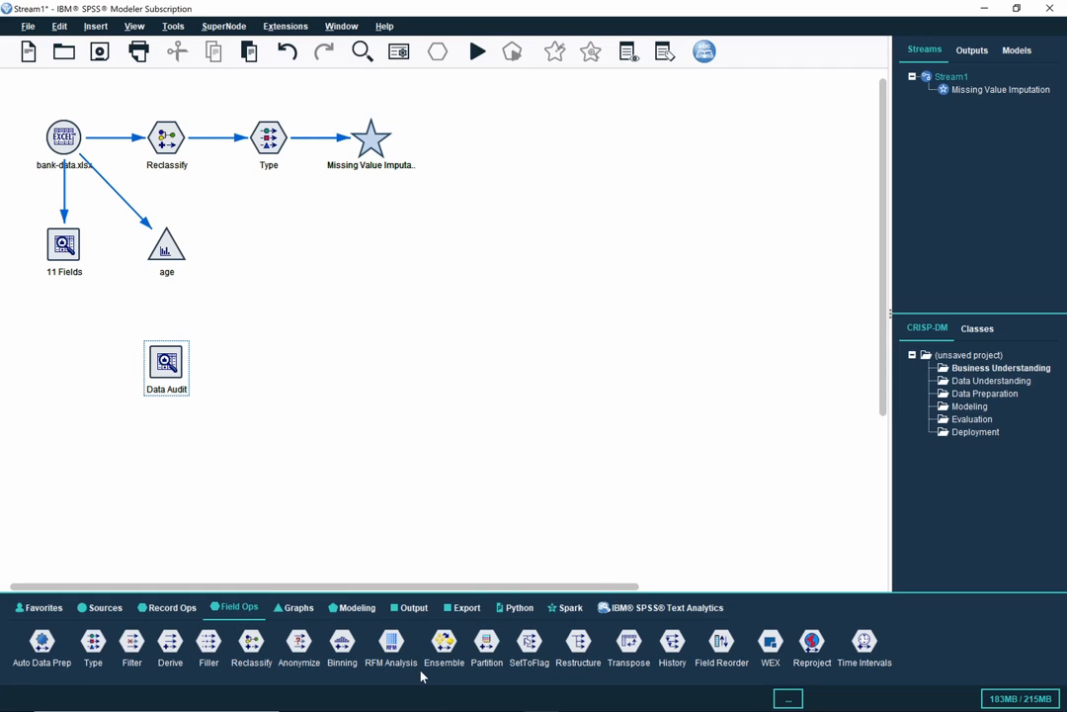
Step: Add a Binning node beyond the Missing Value Imputation SuperNode and connect the SuperNode to it
click(350, 653)
click(491, 143)
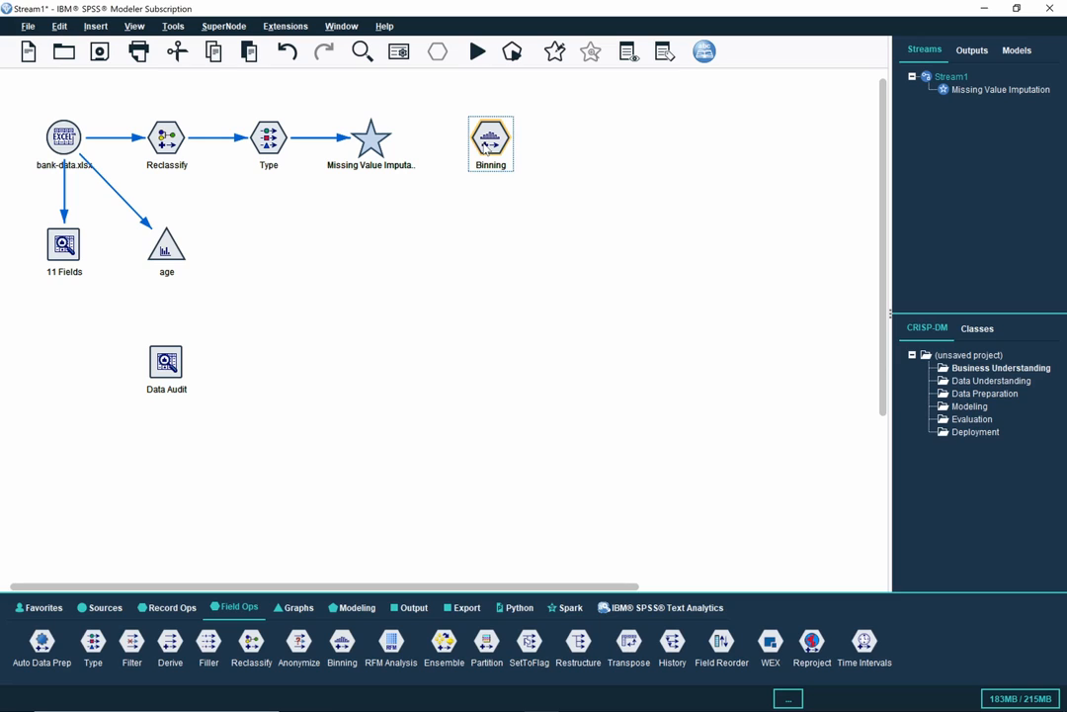
drag(487, 148, 478, 148)
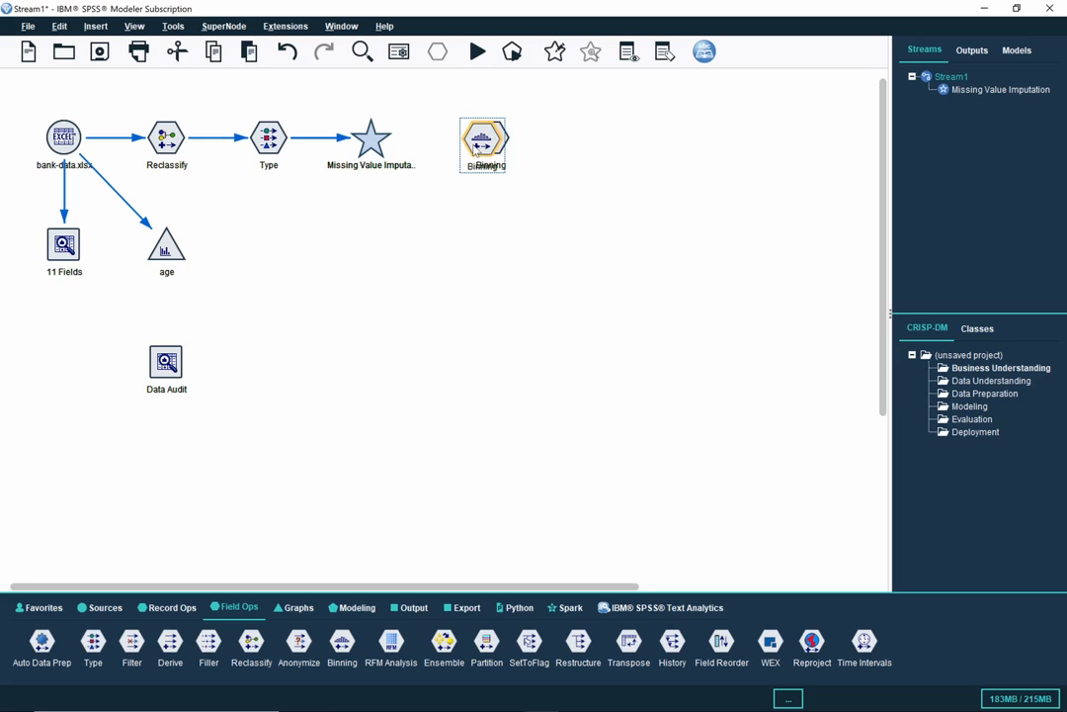
right_click(382, 150)
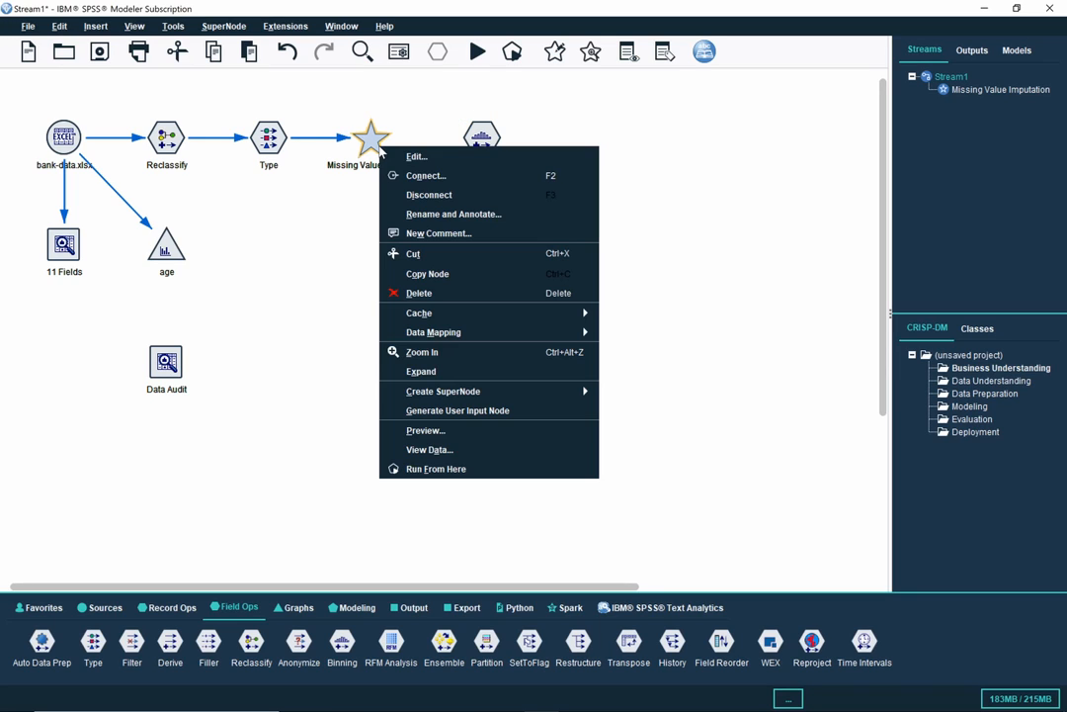
click(426, 177)
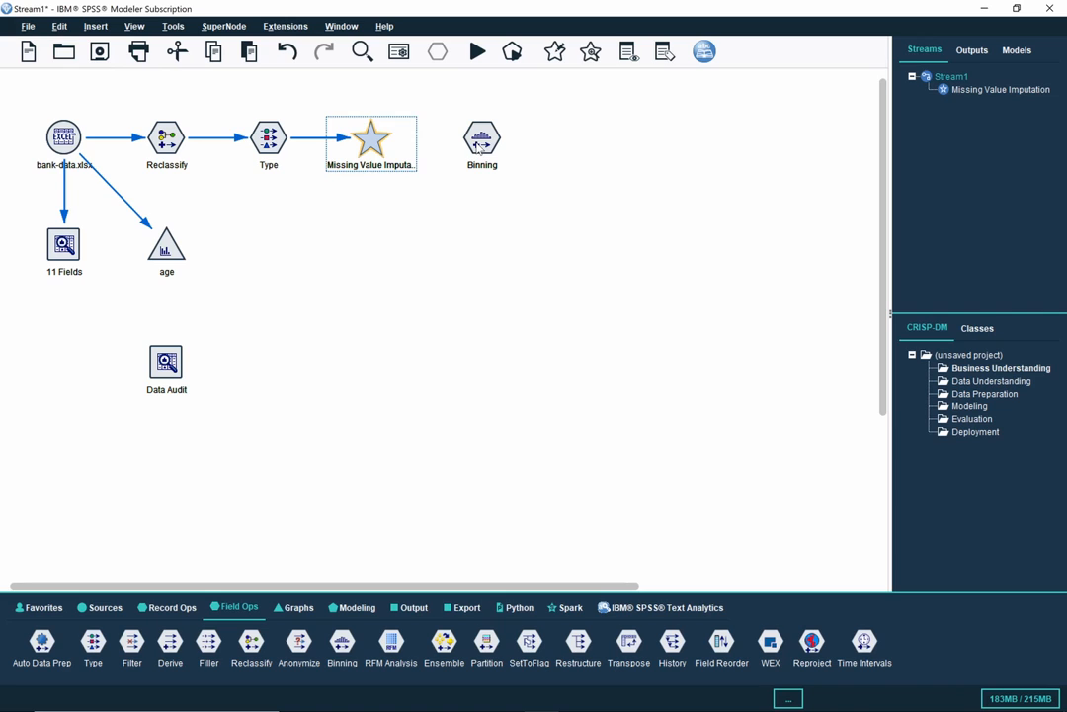
click(480, 148)
Step: Open the Binning node's settings and choose income as the field to bin
double_click(480, 148)
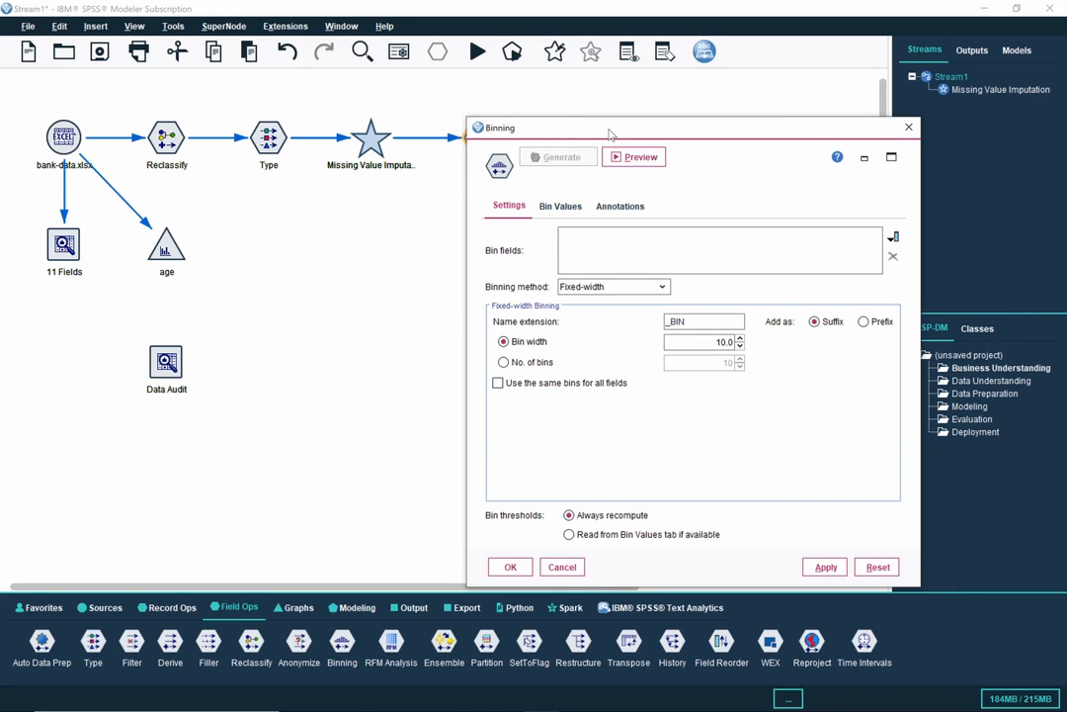
drag(610, 134, 448, 110)
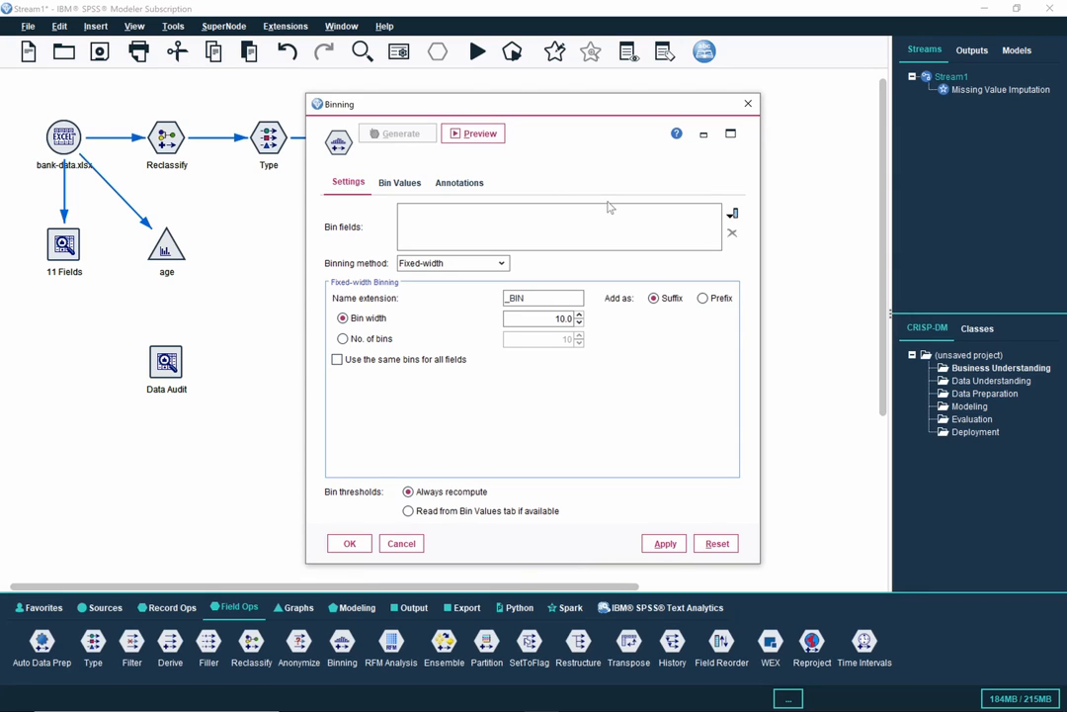
click(732, 214)
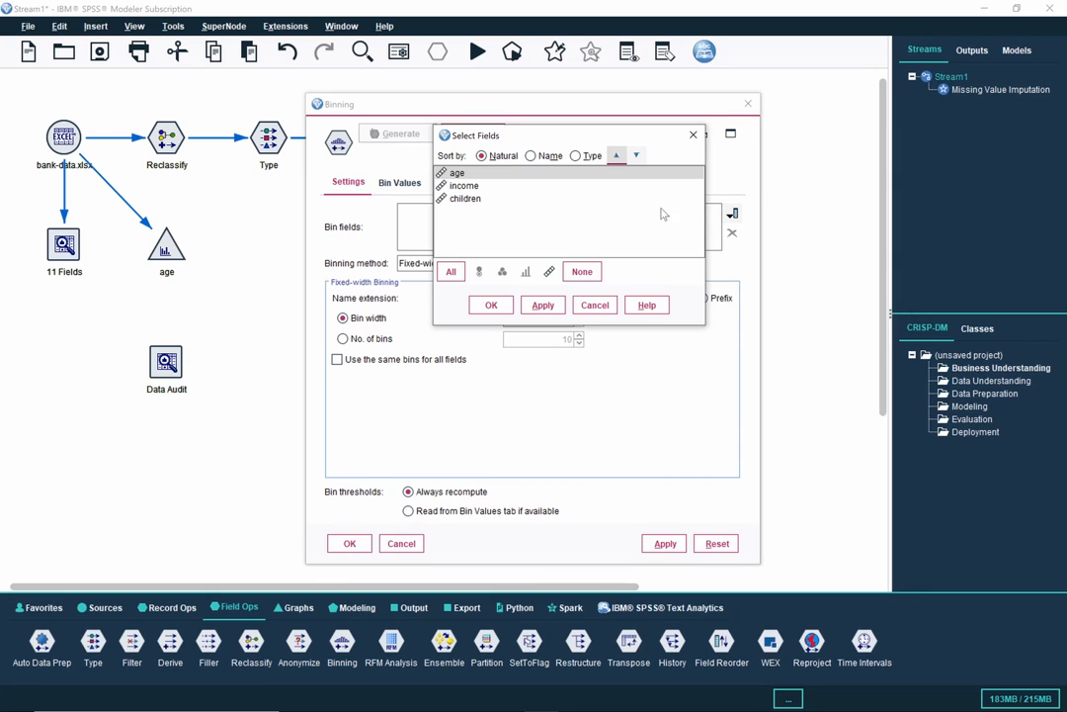
click(484, 187)
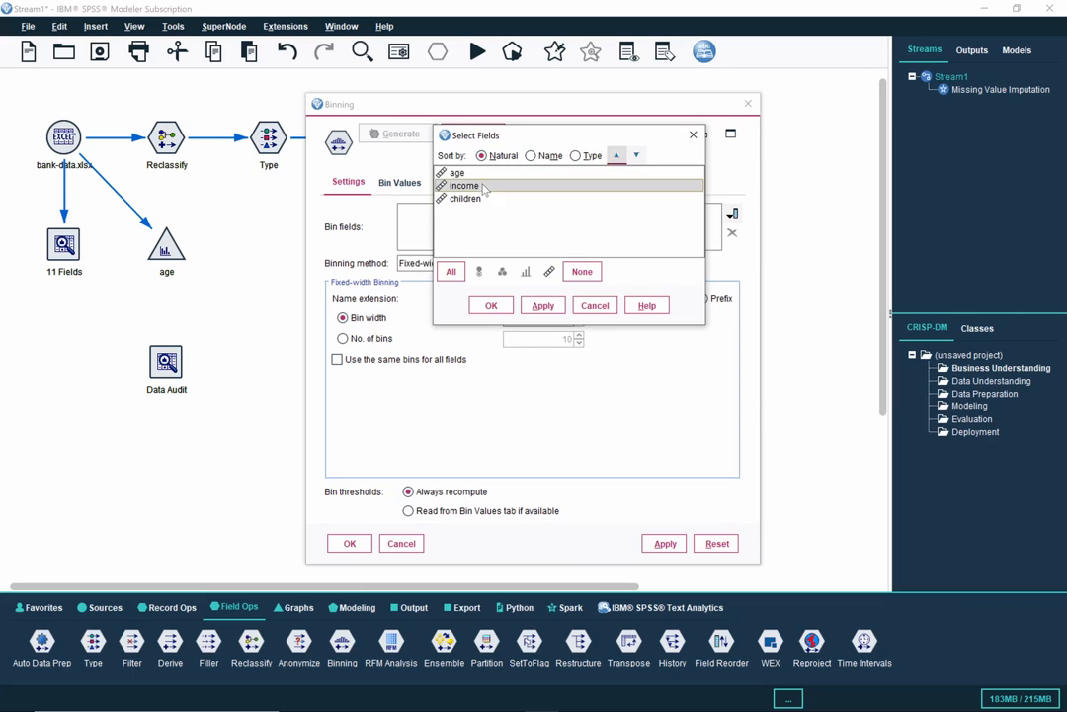
click(492, 306)
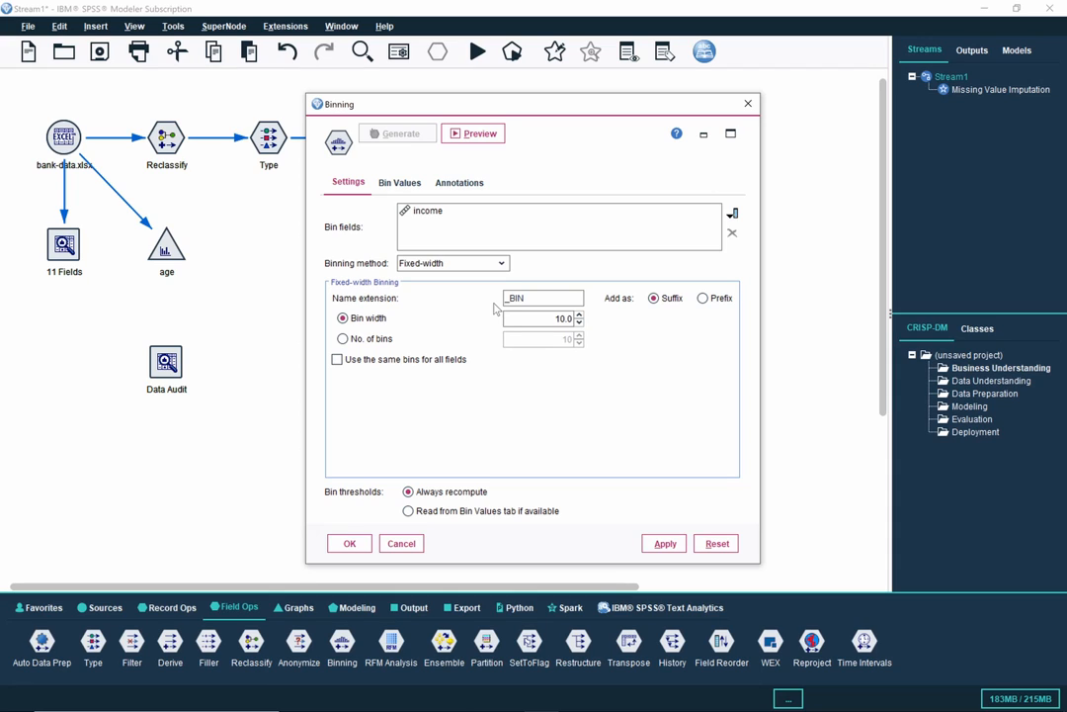
Step: Keep the Fixed-width binning method and define the bins by number, with 5 bins
click(502, 265)
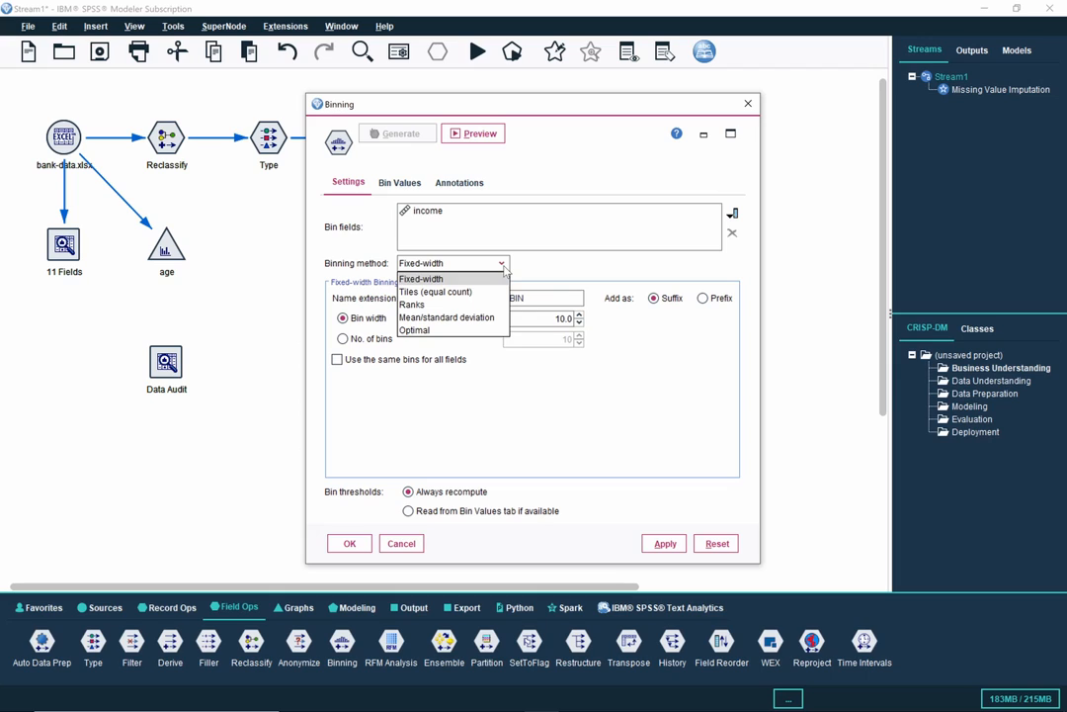
click(504, 268)
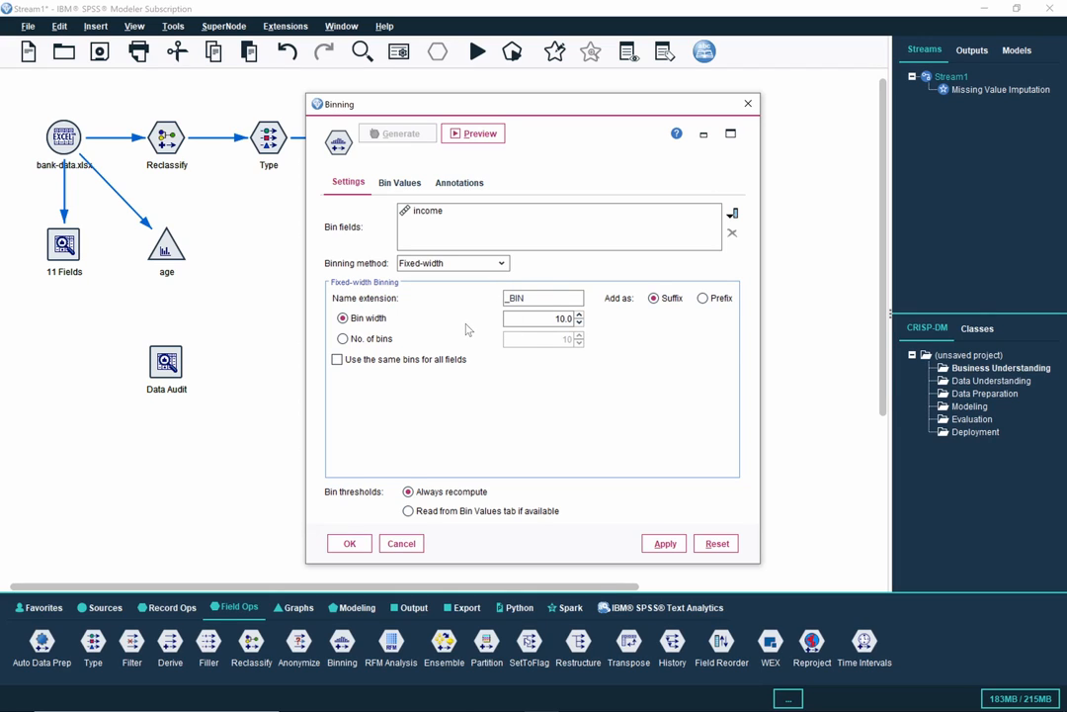
click(343, 339)
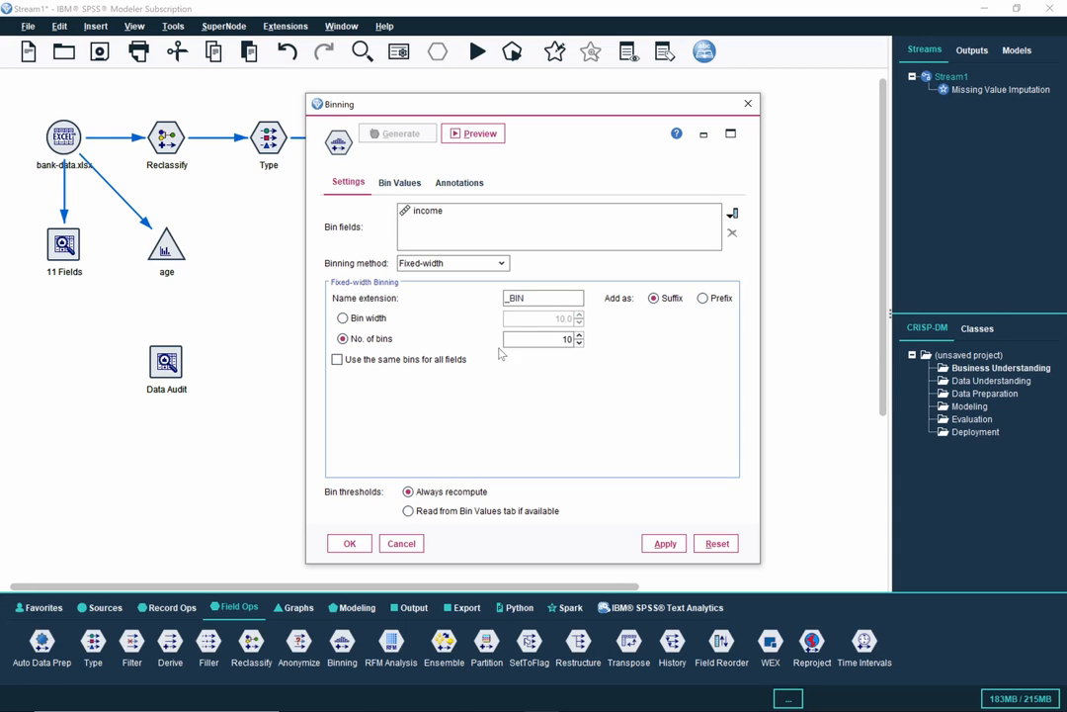
click(579, 344)
click(579, 344)
click(579, 344)
click(579, 344)
click(579, 344)
click(579, 344)
click(579, 334)
click(579, 334)
click(579, 334)
click(579, 334)
click(579, 334)
click(579, 334)
key(Delete)
key(Delete)
text(5)
Step: Read the bin values for income, preview the Binning node's output with the income_BIN column, and accept the node's settings
click(398, 183)
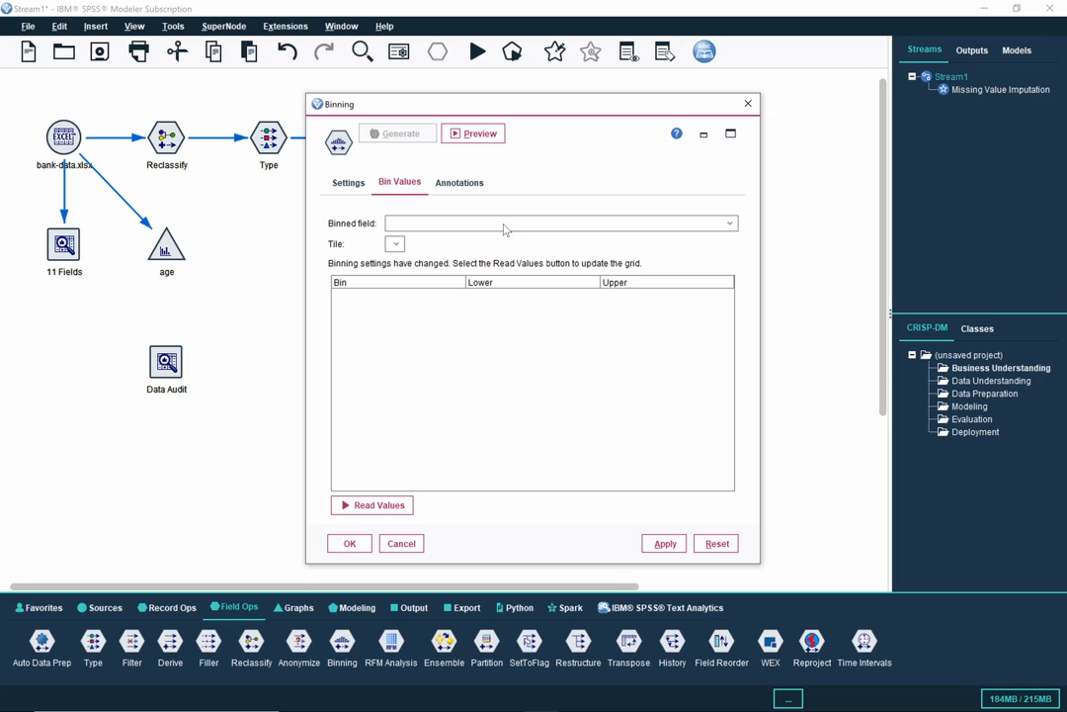
click(378, 505)
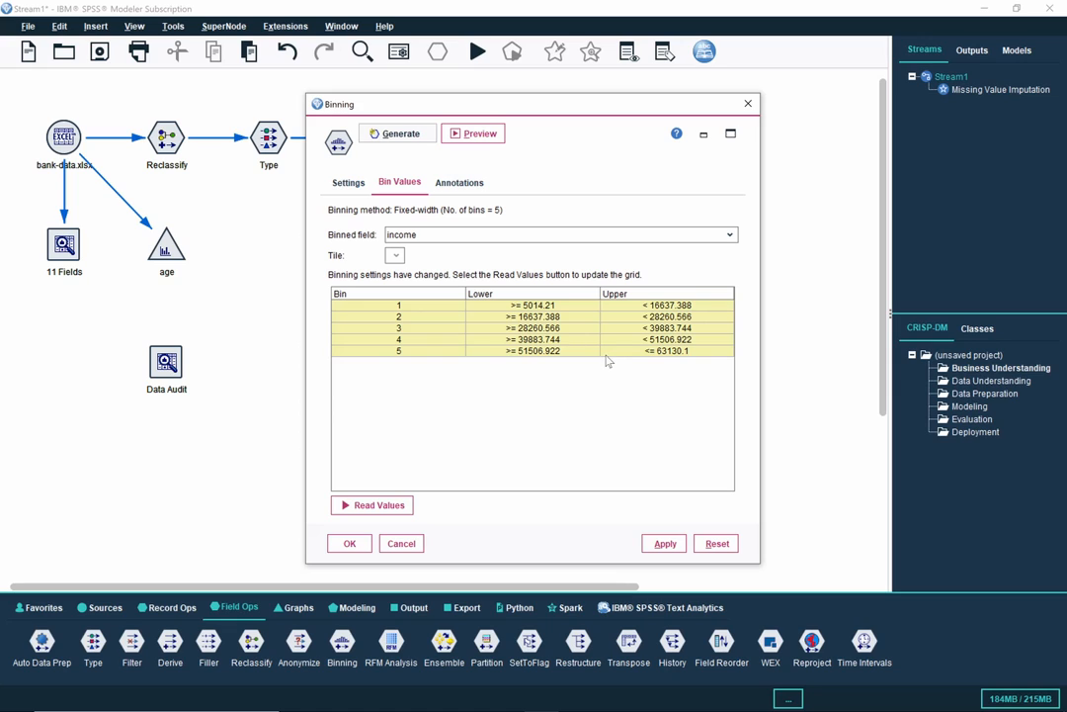
click(489, 141)
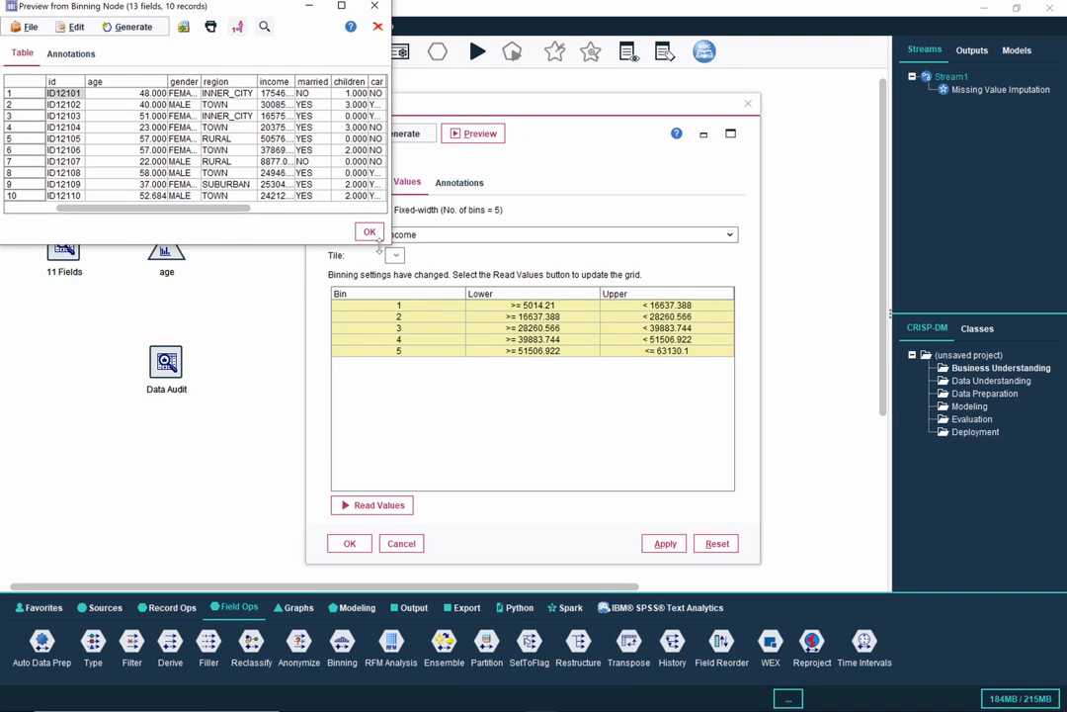
drag(391, 249, 785, 276)
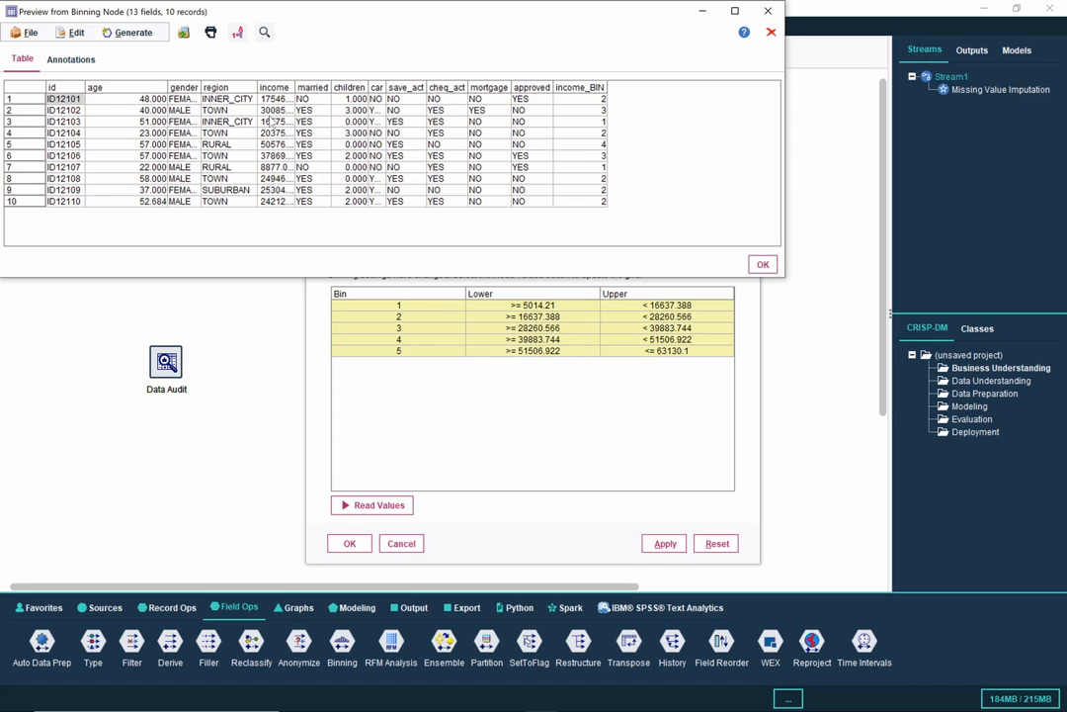
click(763, 265)
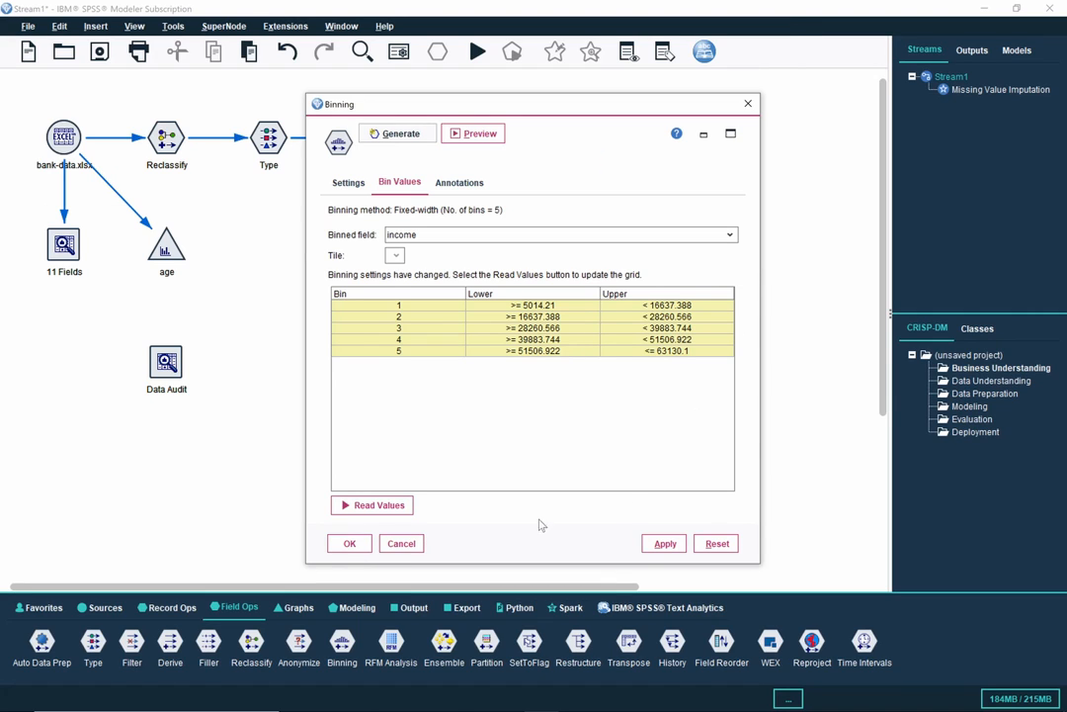
click(349, 544)
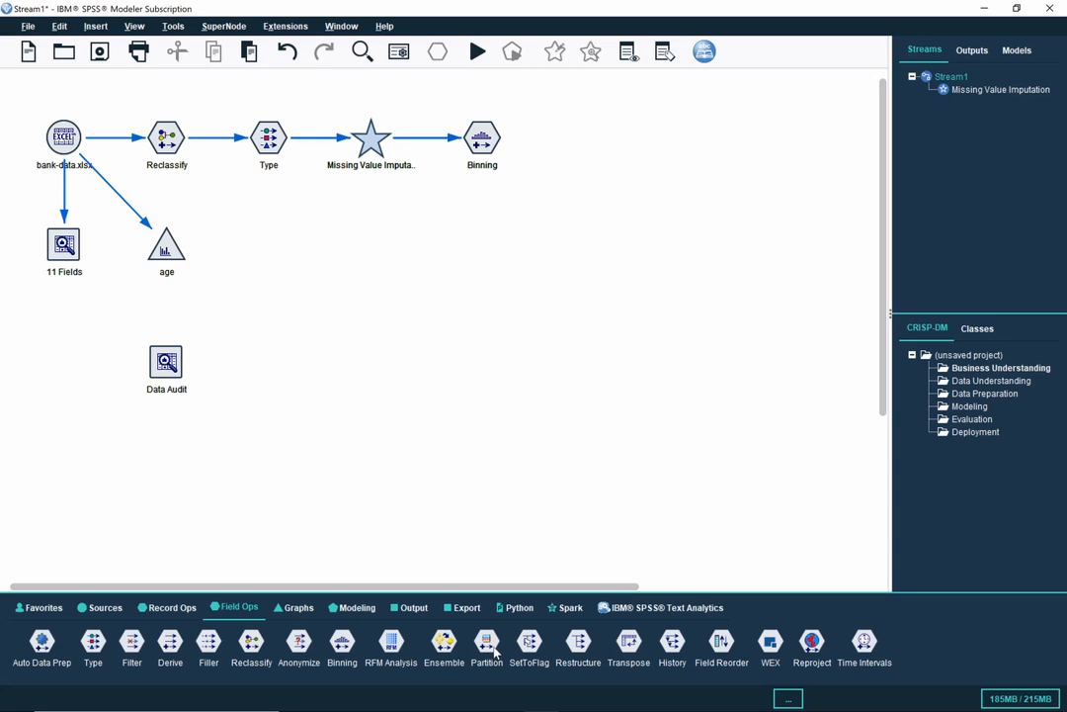
Step: Add a Partition node beyond the Binning node and connect Binning to it
drag(487, 643, 596, 147)
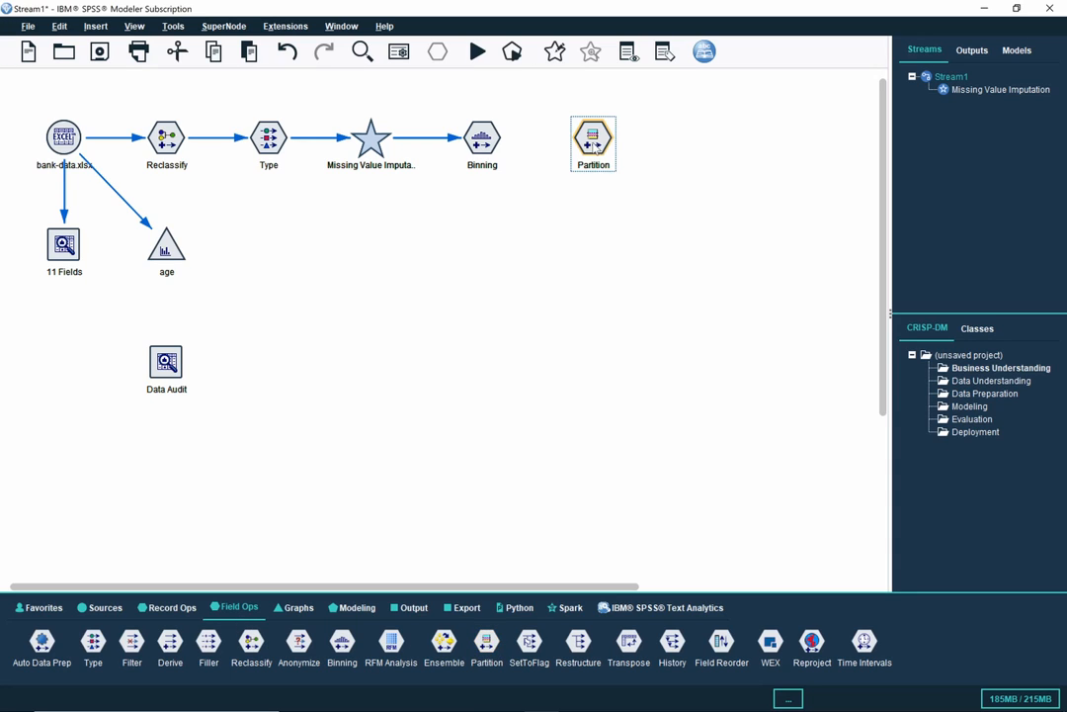
right_click(481, 139)
click(510, 167)
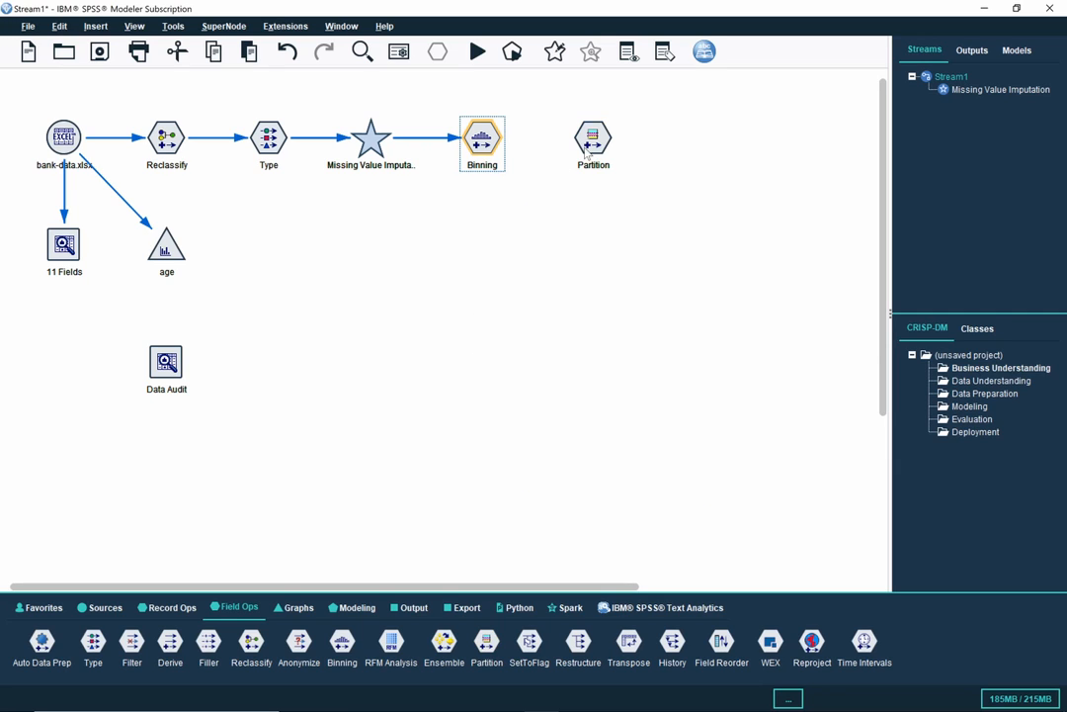
click(587, 148)
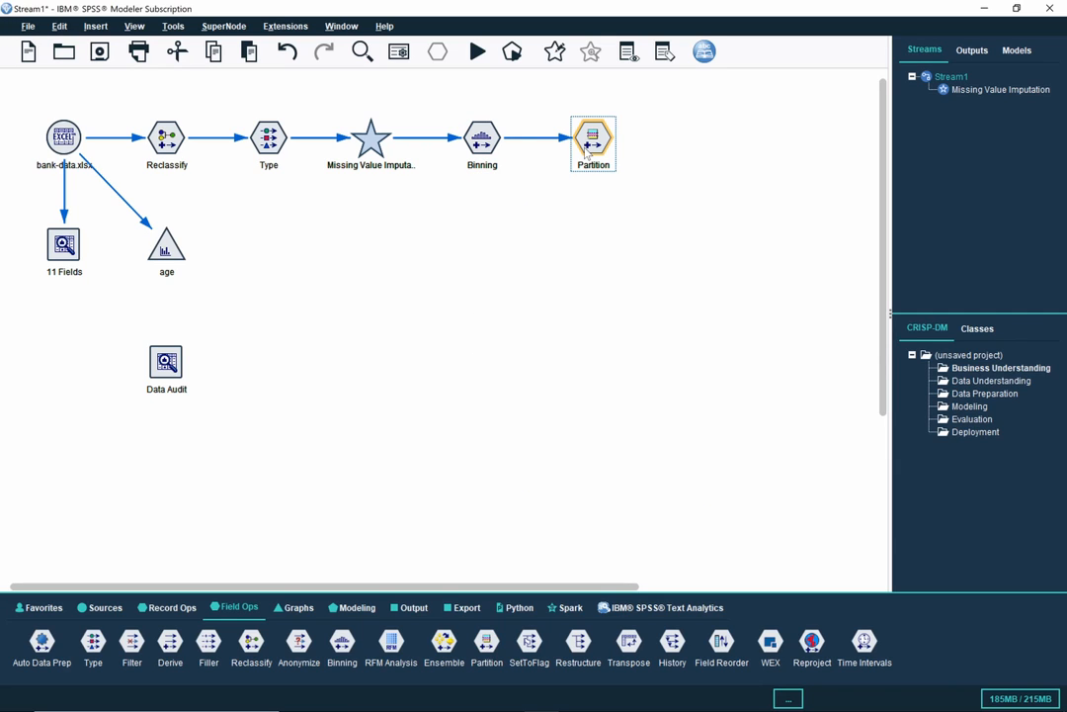
Step: Set the Partition node's training partition size to 70 and its testing partition size to 30
double_click(587, 150)
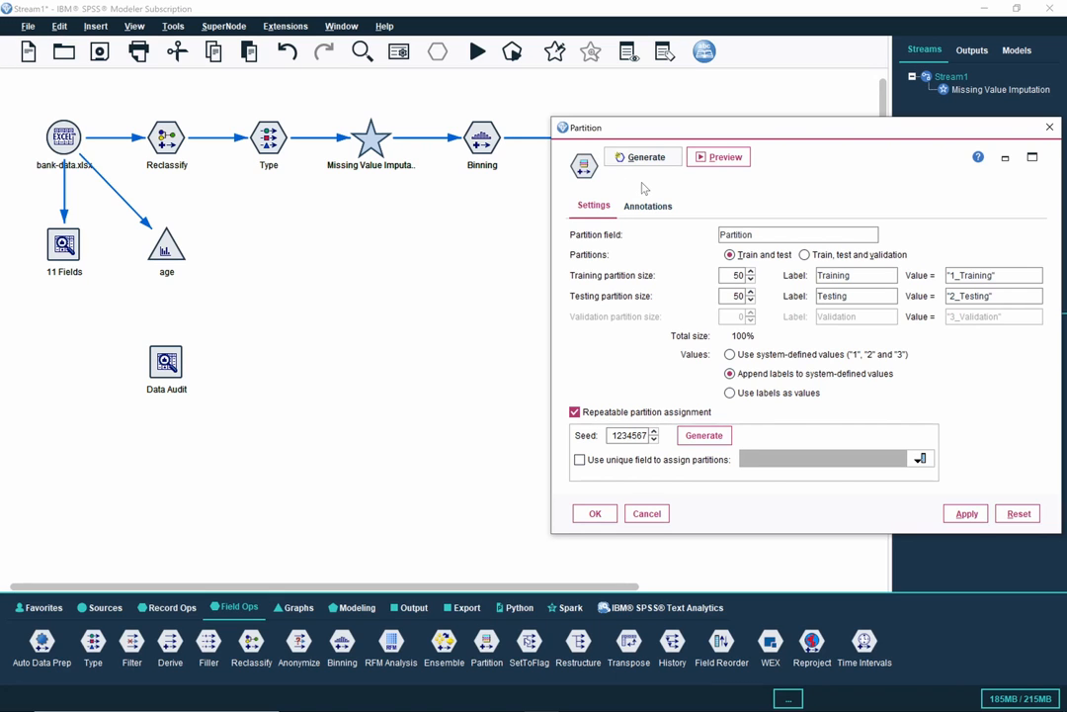
drag(783, 132, 499, 128)
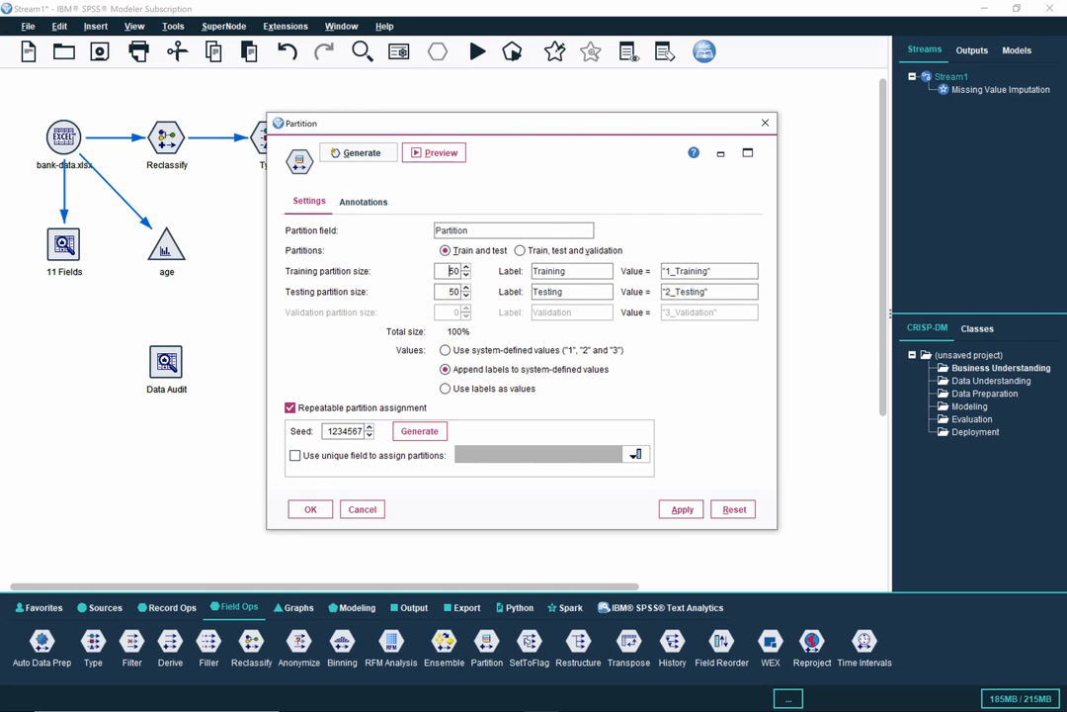
double_click(449, 271)
text(70)
key(Tab)
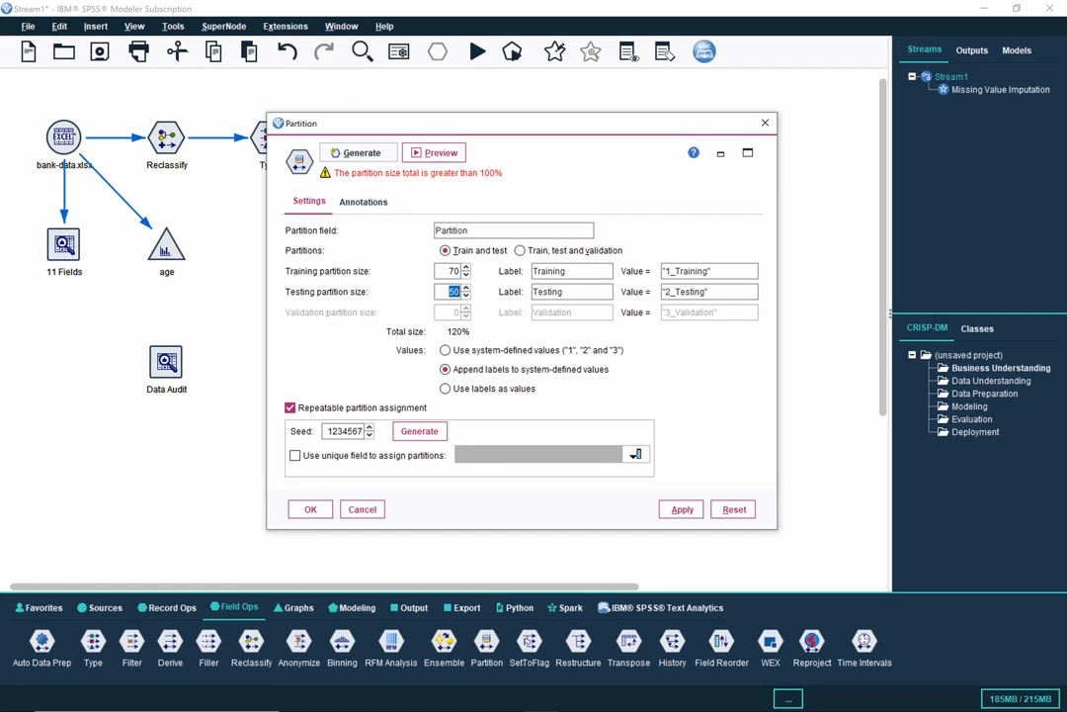
text(30)
double_click(454, 271)
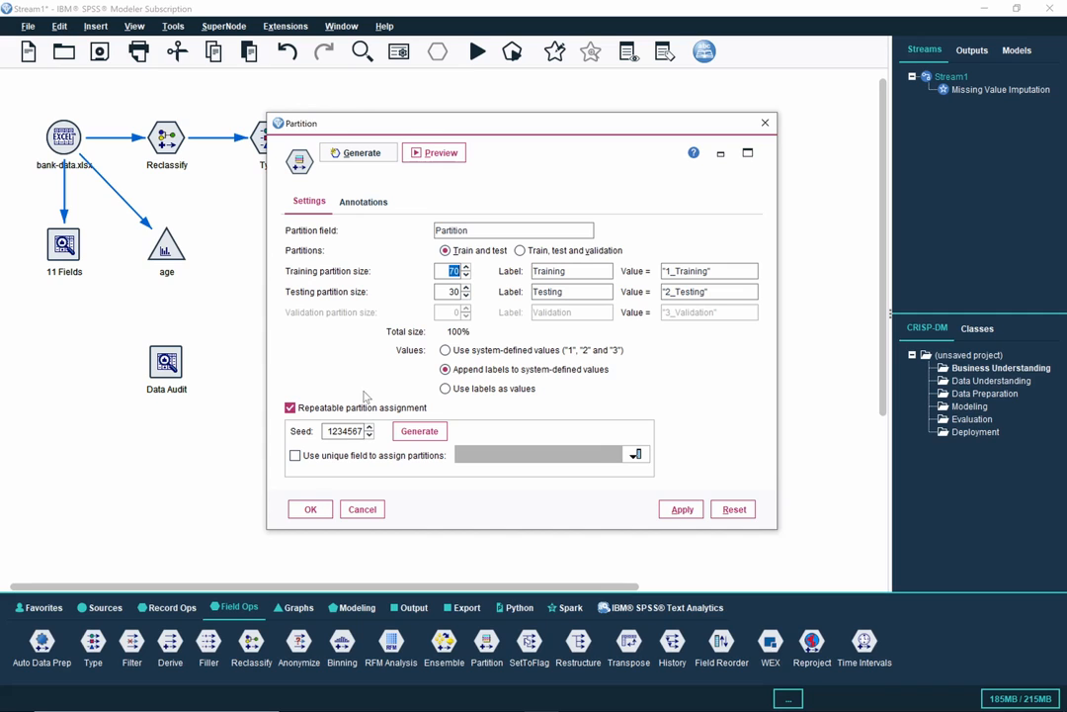
Step: Preview the Partition node's output widened to include the Partition column, and accept the node's settings
click(457, 155)
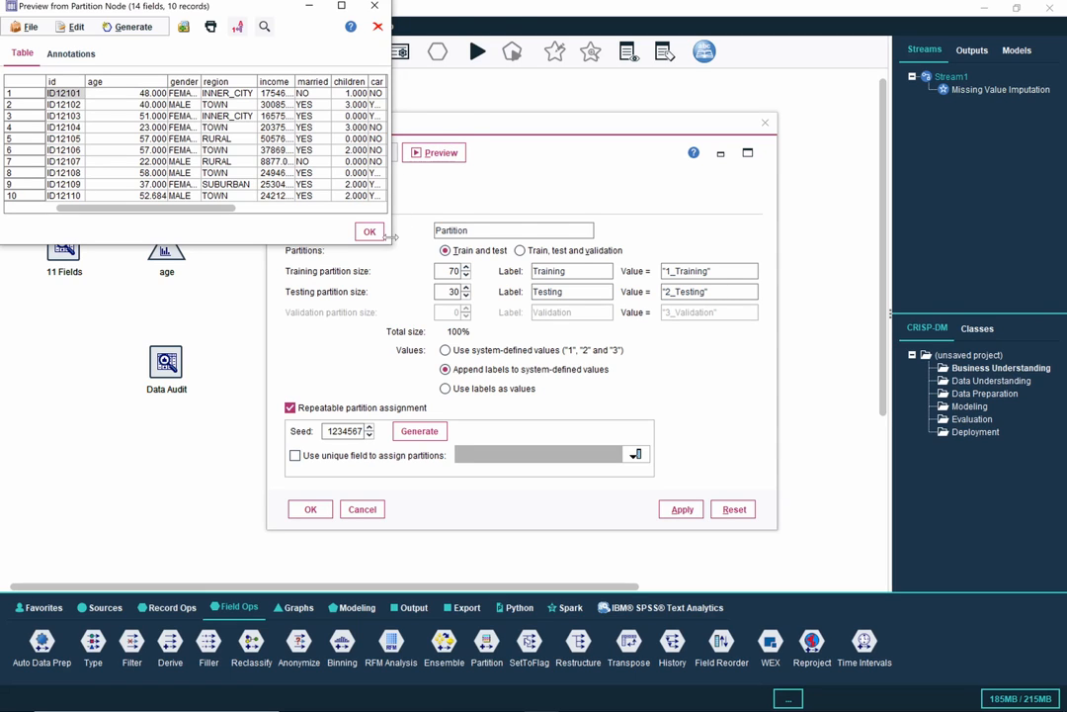
drag(392, 242, 741, 245)
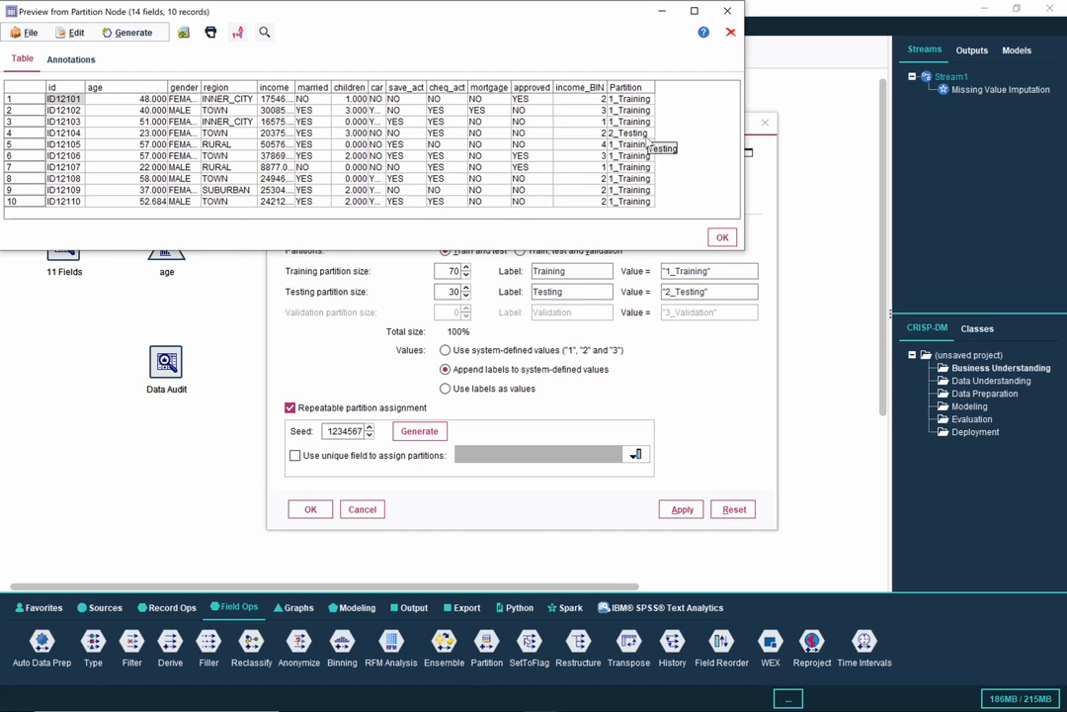
click(723, 237)
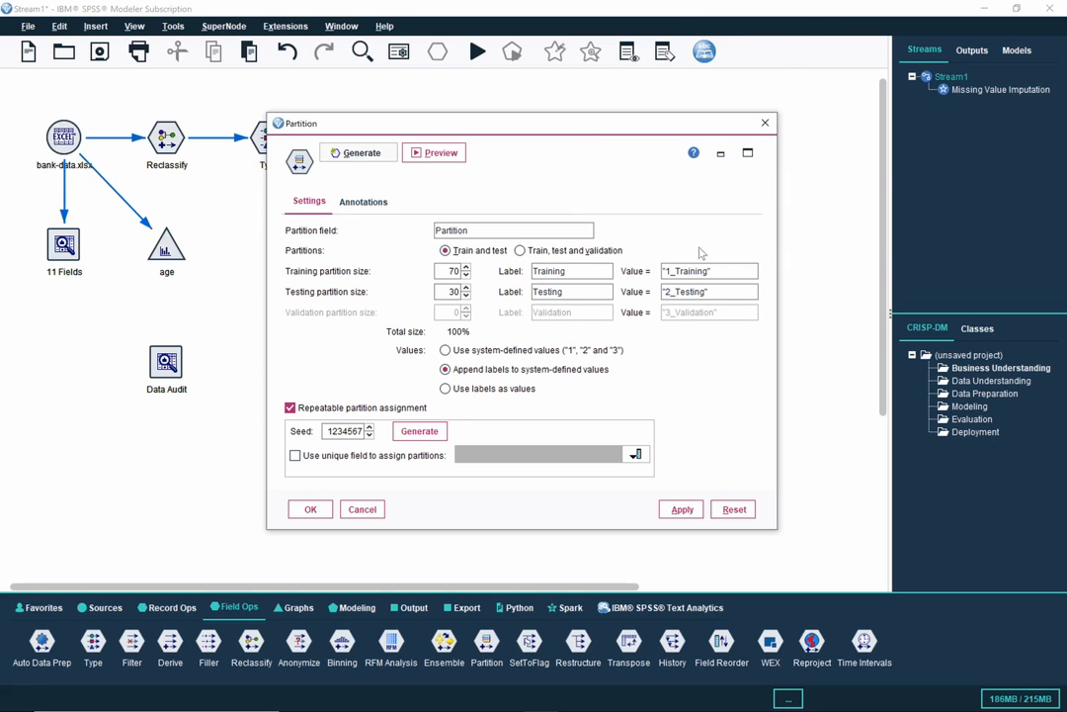
click(318, 511)
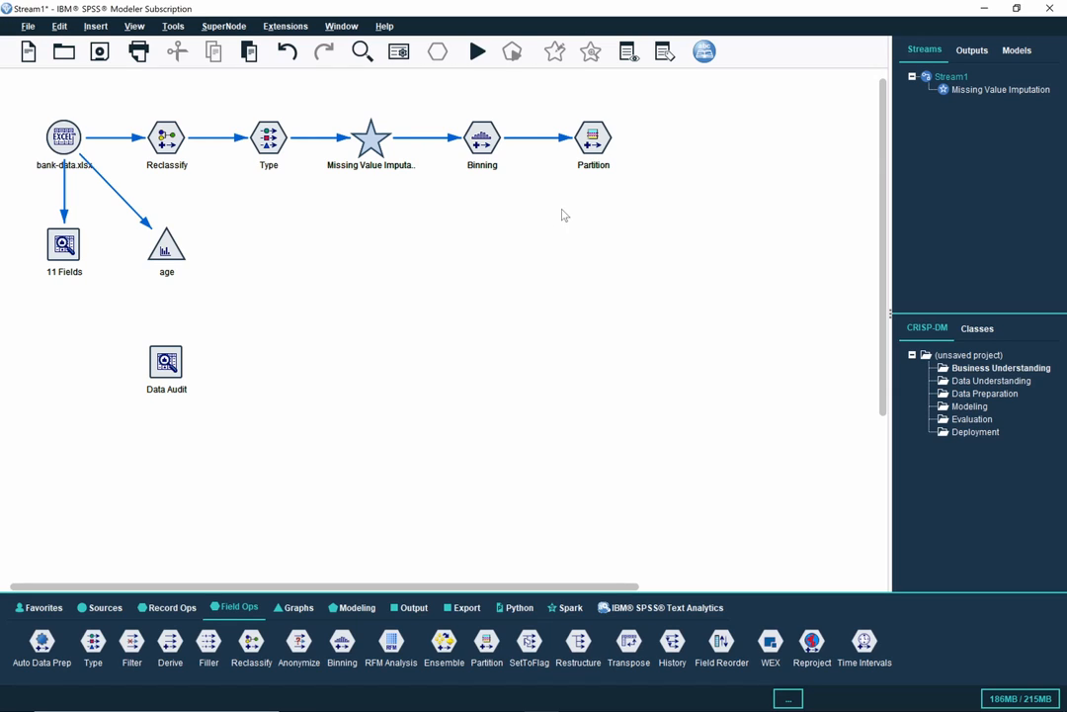
Step: Connect the Partition node to the unattached Data Audit node, run the audit with default fields, and maximize its results
right_click(593, 138)
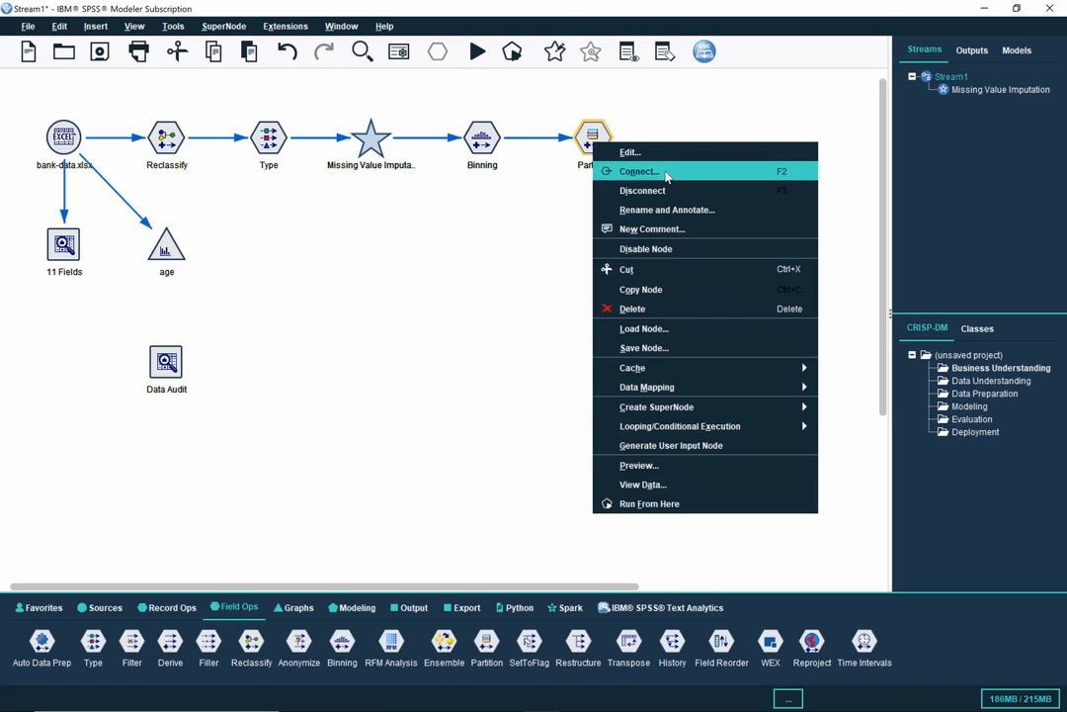
key(Escape)
click(168, 364)
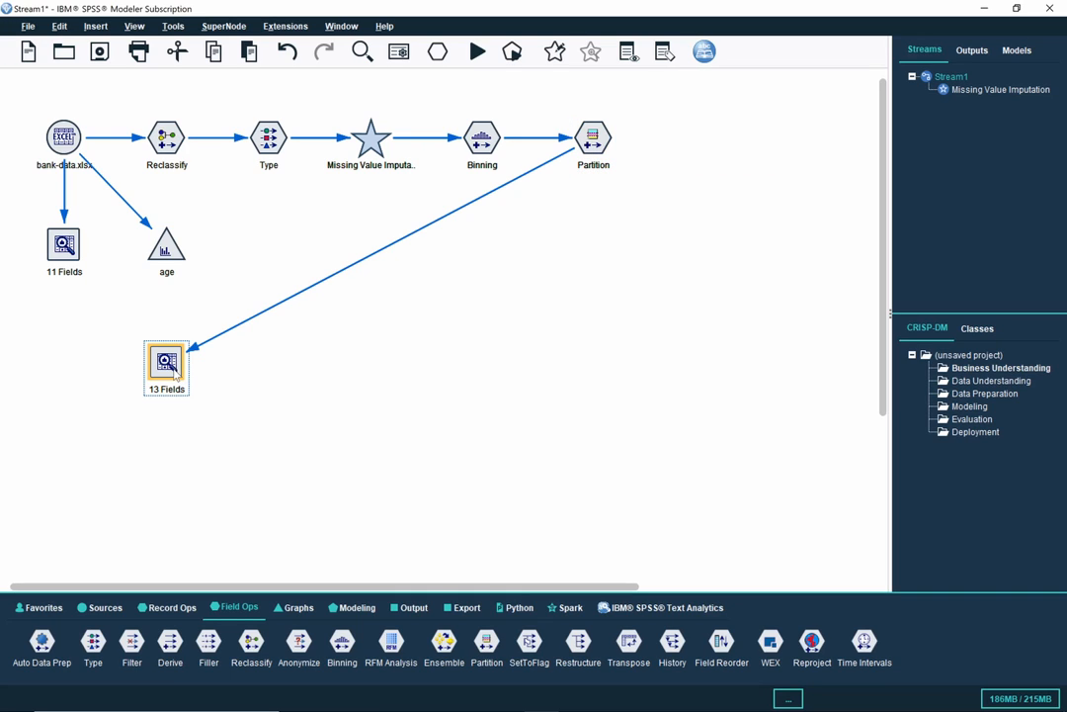
double_click(175, 372)
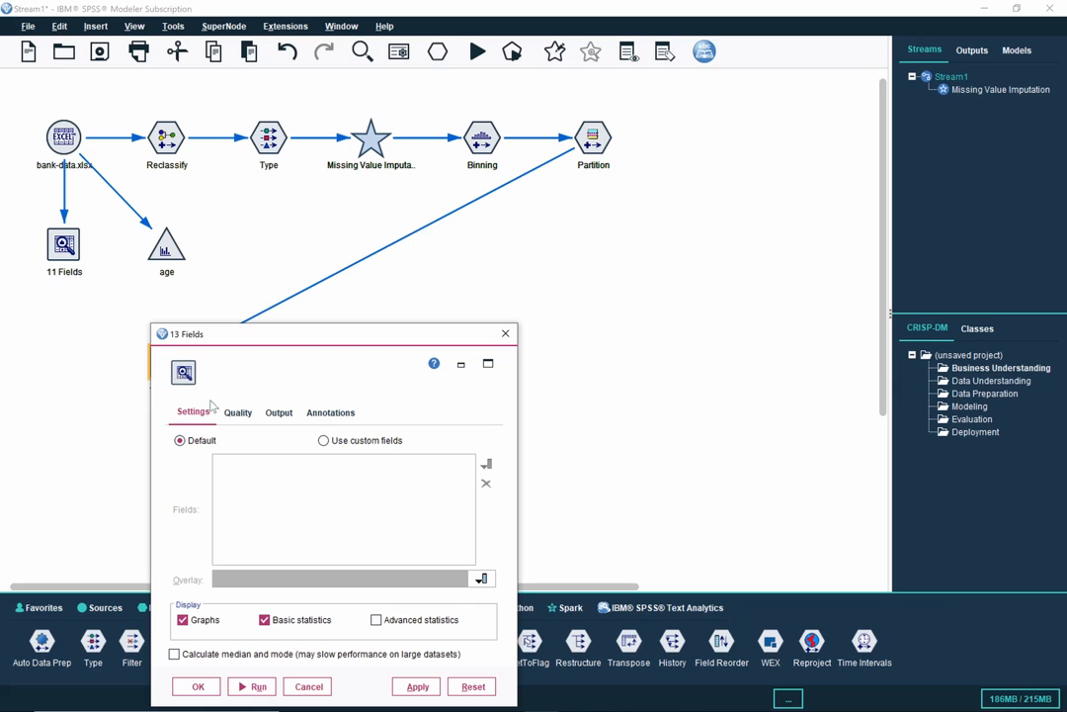
click(254, 686)
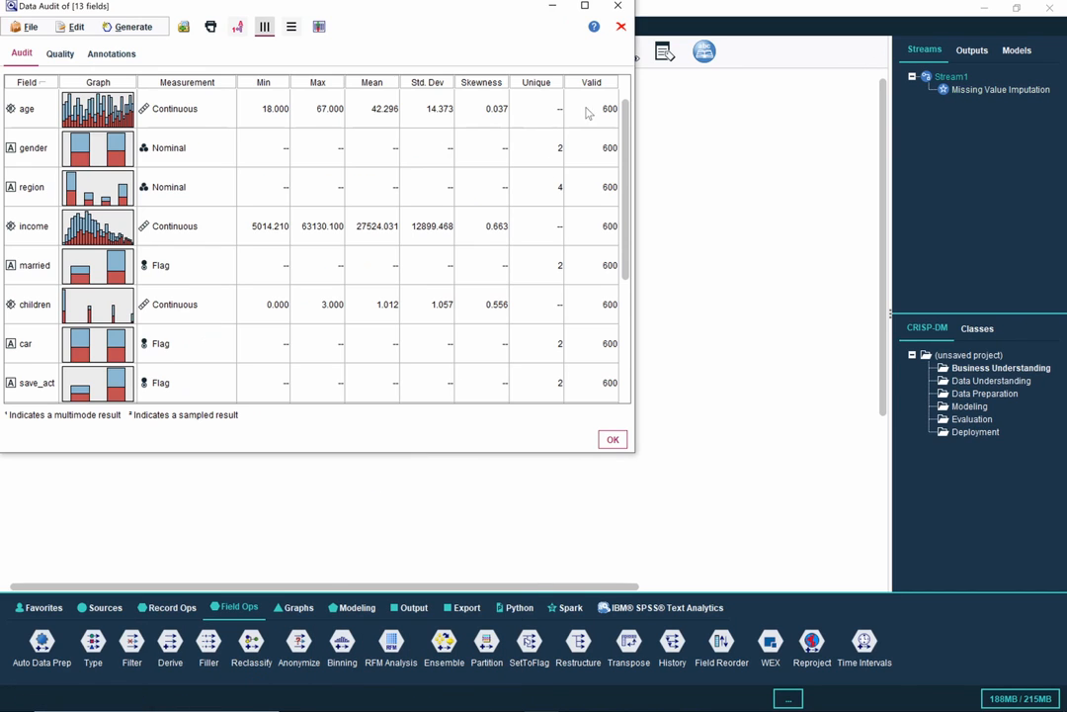
click(586, 7)
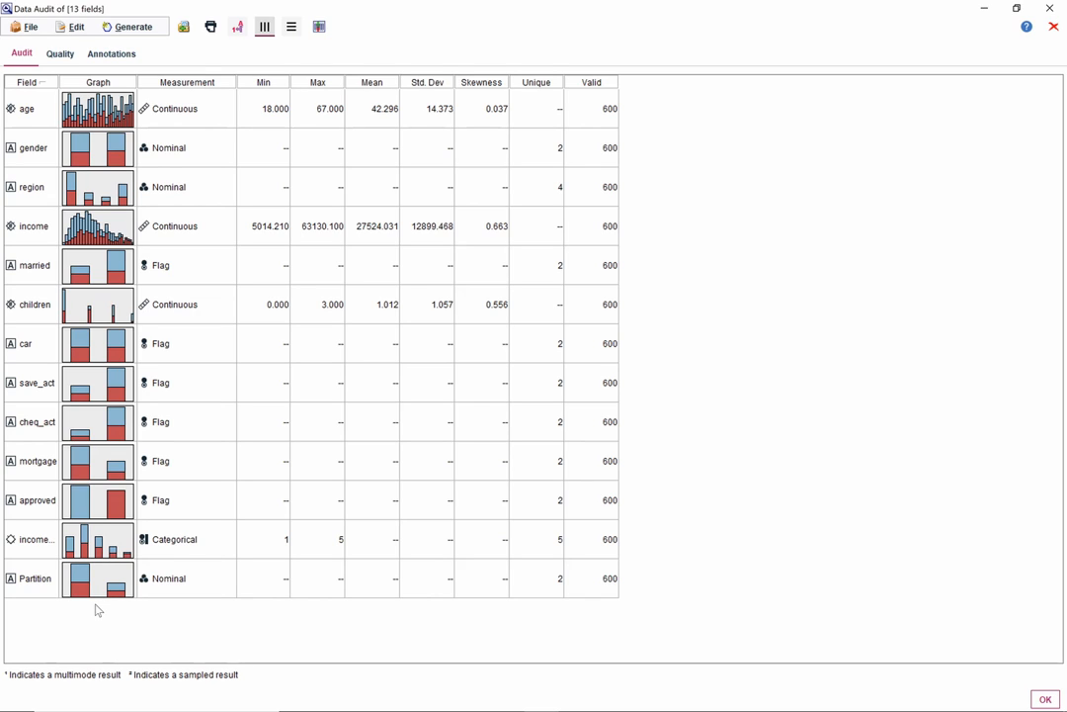
Step: Open the distribution of the approved field from the audit and examine the proportions of NO and YES
click(30, 506)
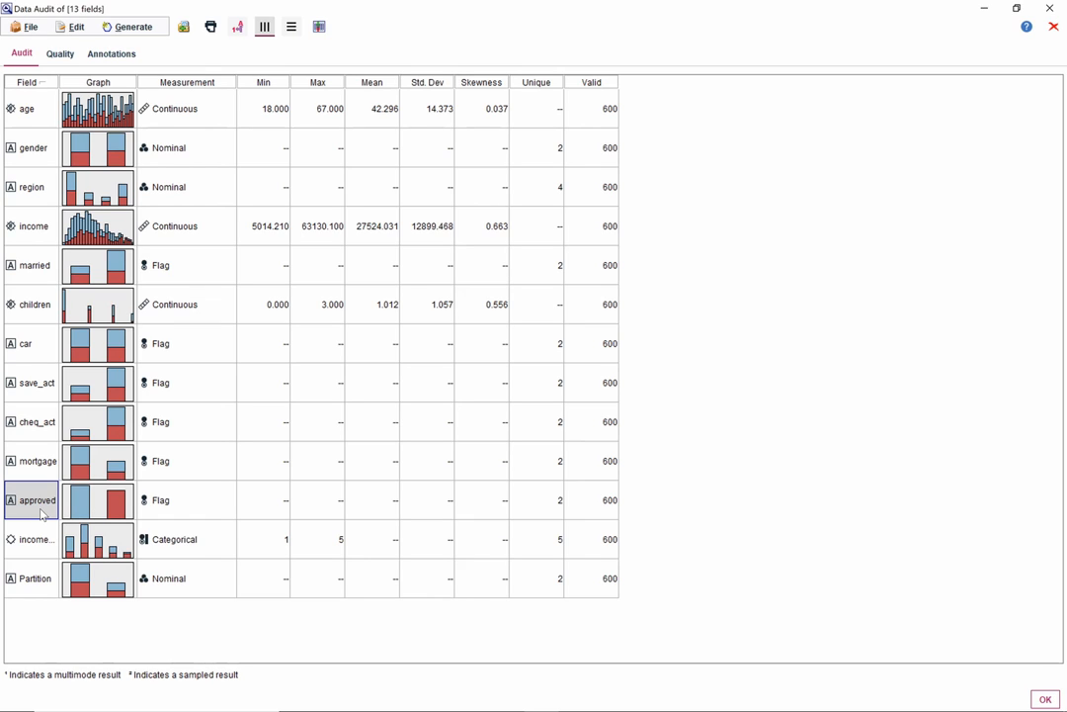
click(99, 507)
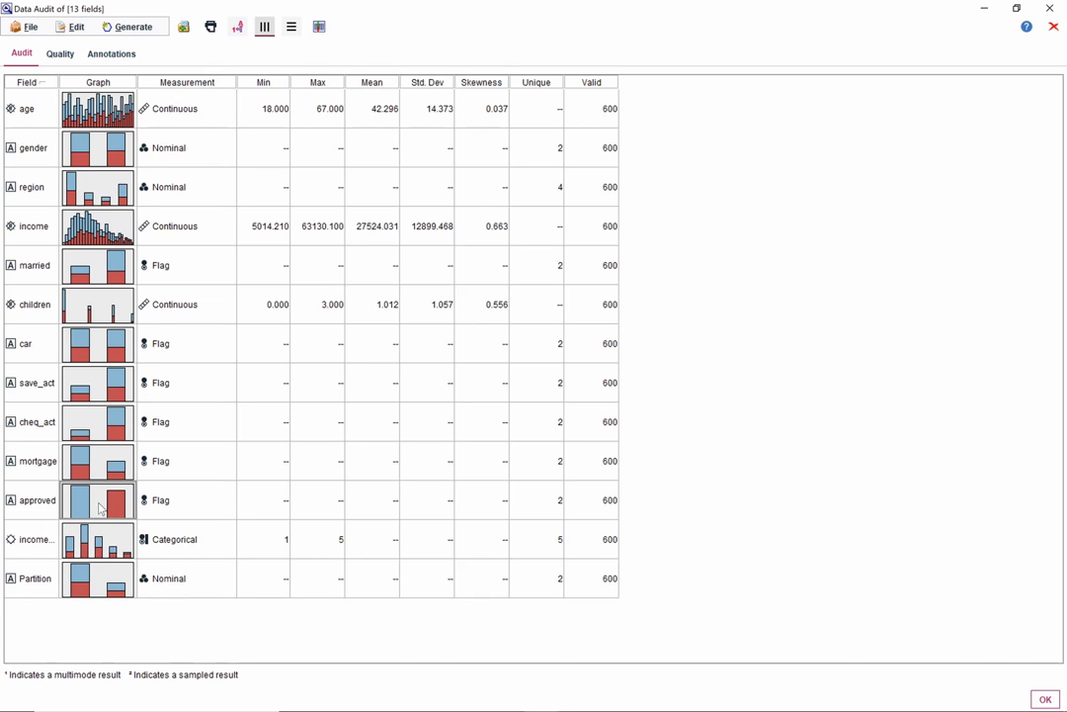
double_click(99, 507)
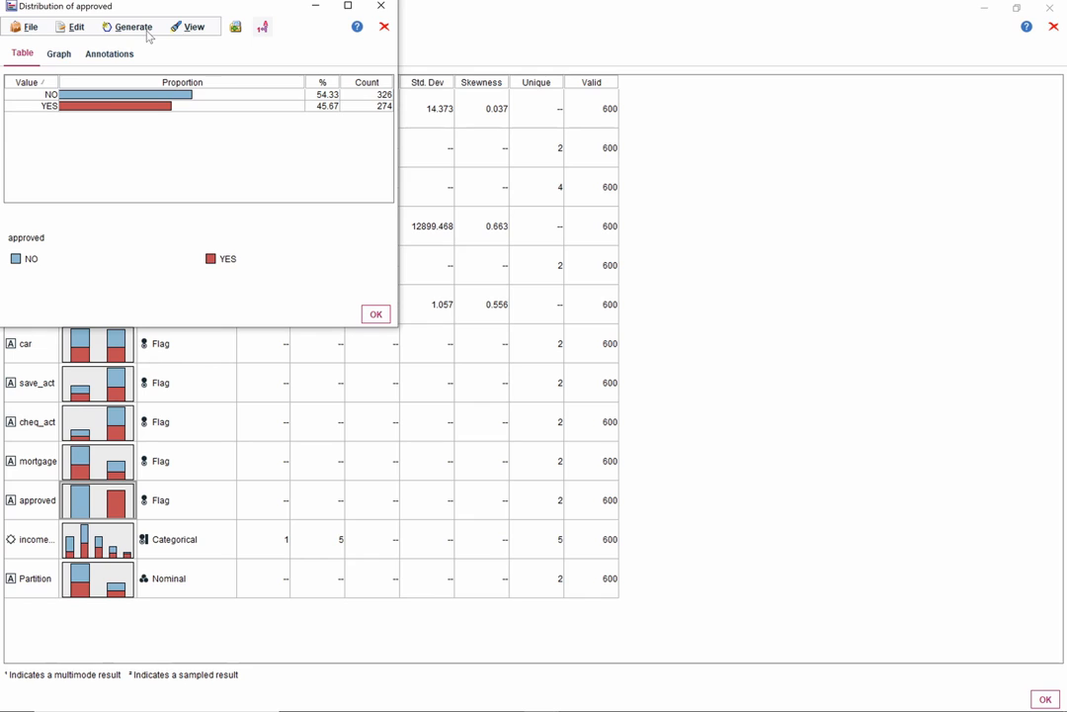
click(148, 32)
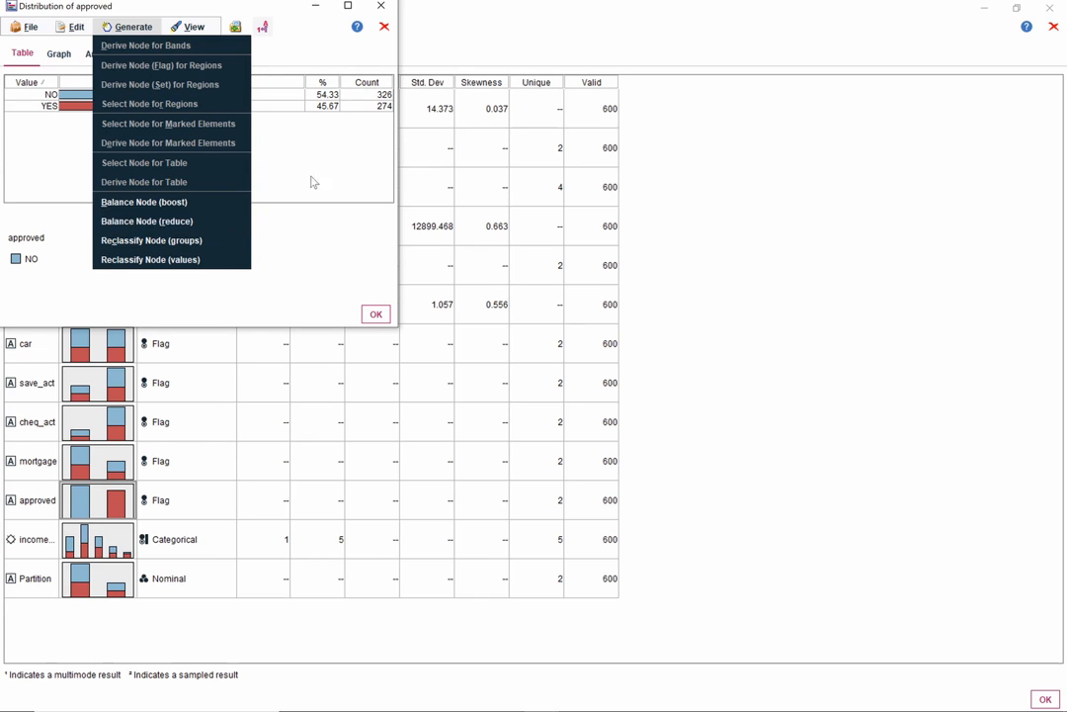
click(275, 141)
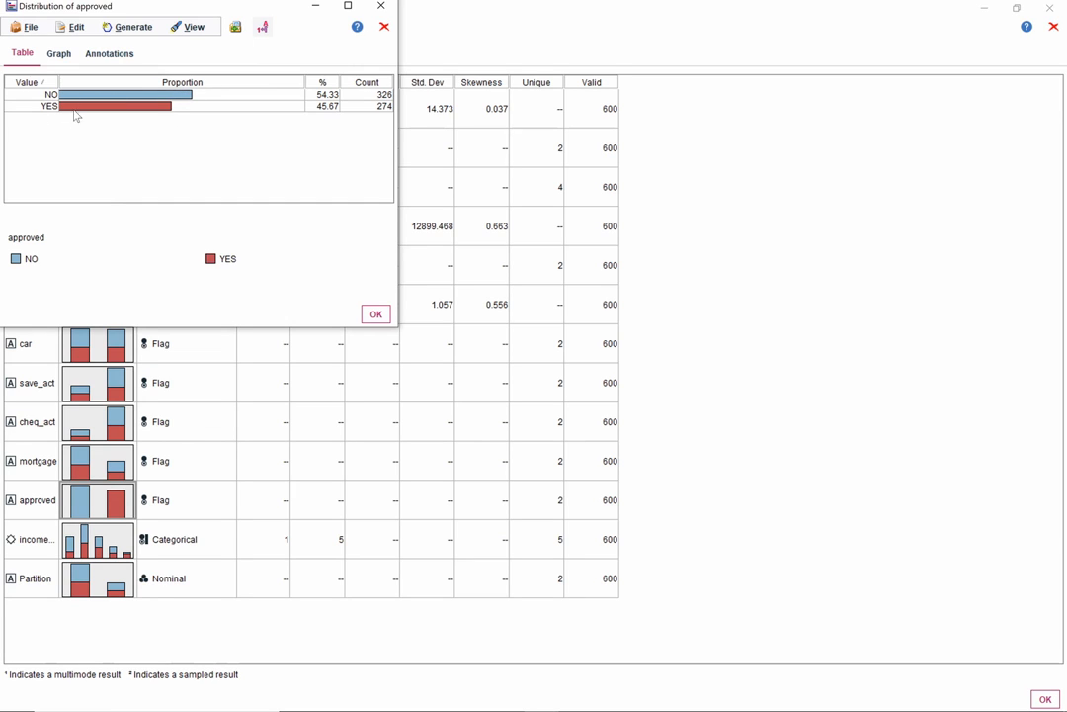
mouse_move(172, 114)
mouse_move(254, 103)
mouse_move(113, 104)
mouse_move(145, 112)
Step: Generate a Balance Node (boost) from the approved distribution and close the distribution and audit results
click(130, 26)
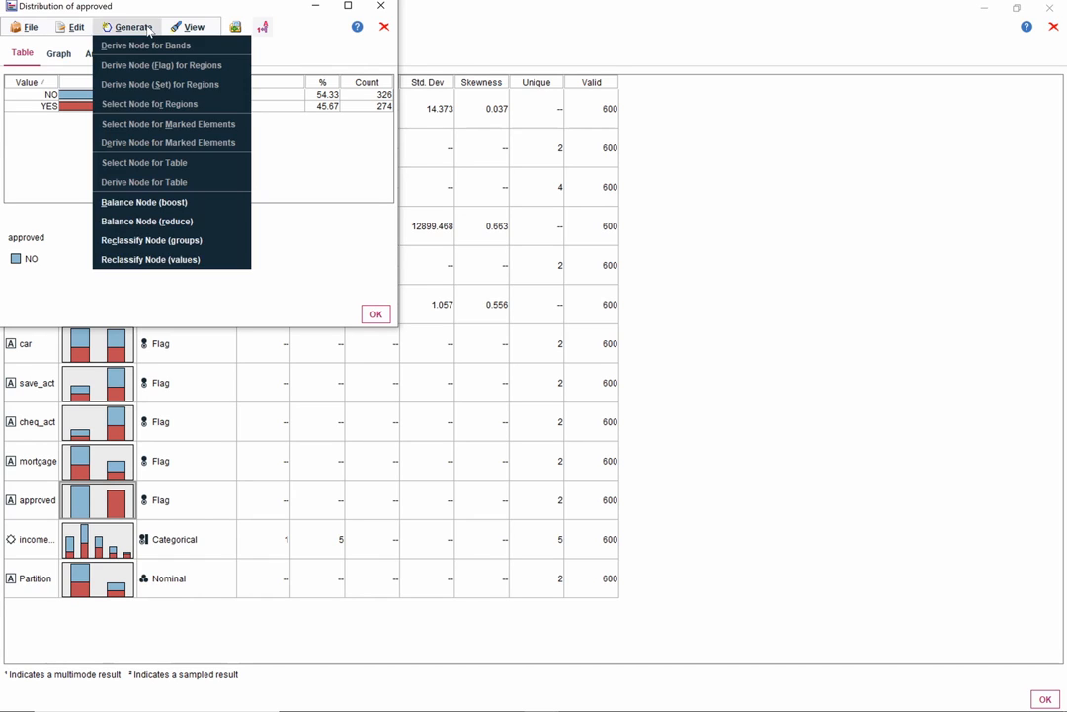
click(198, 202)
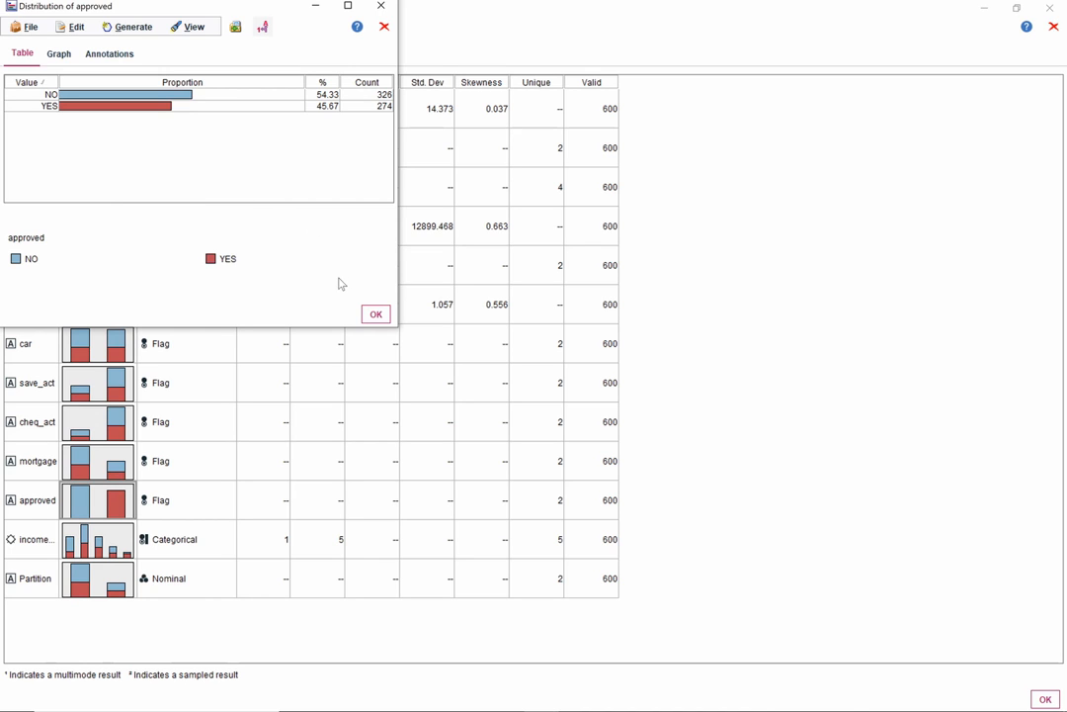
click(376, 314)
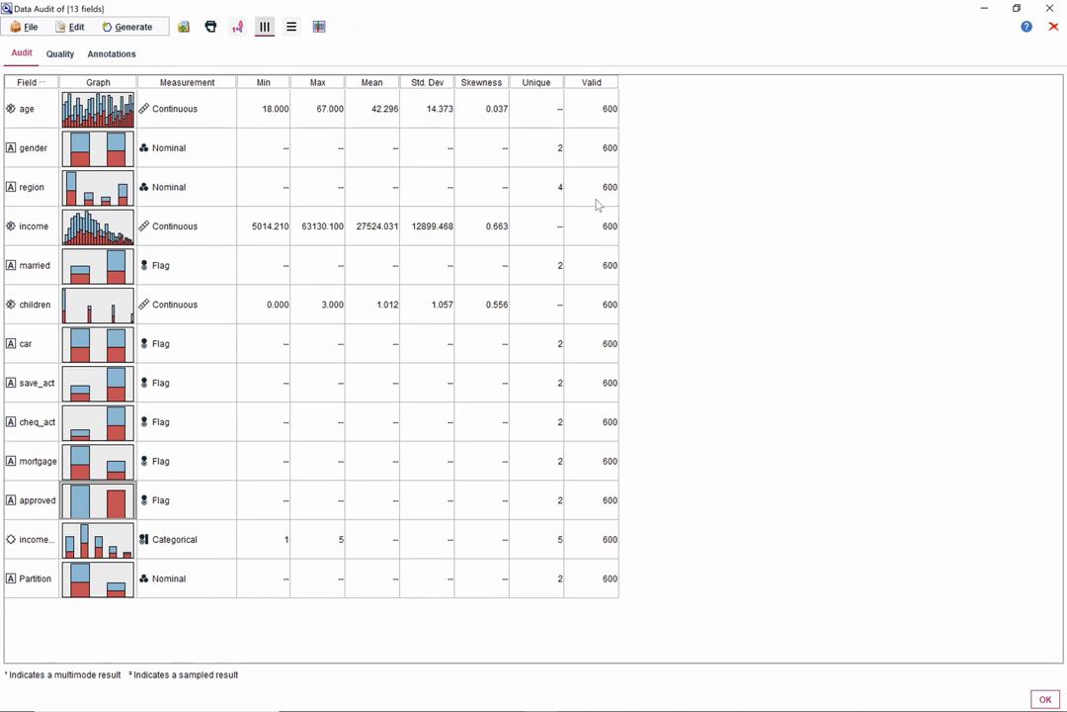
click(1053, 8)
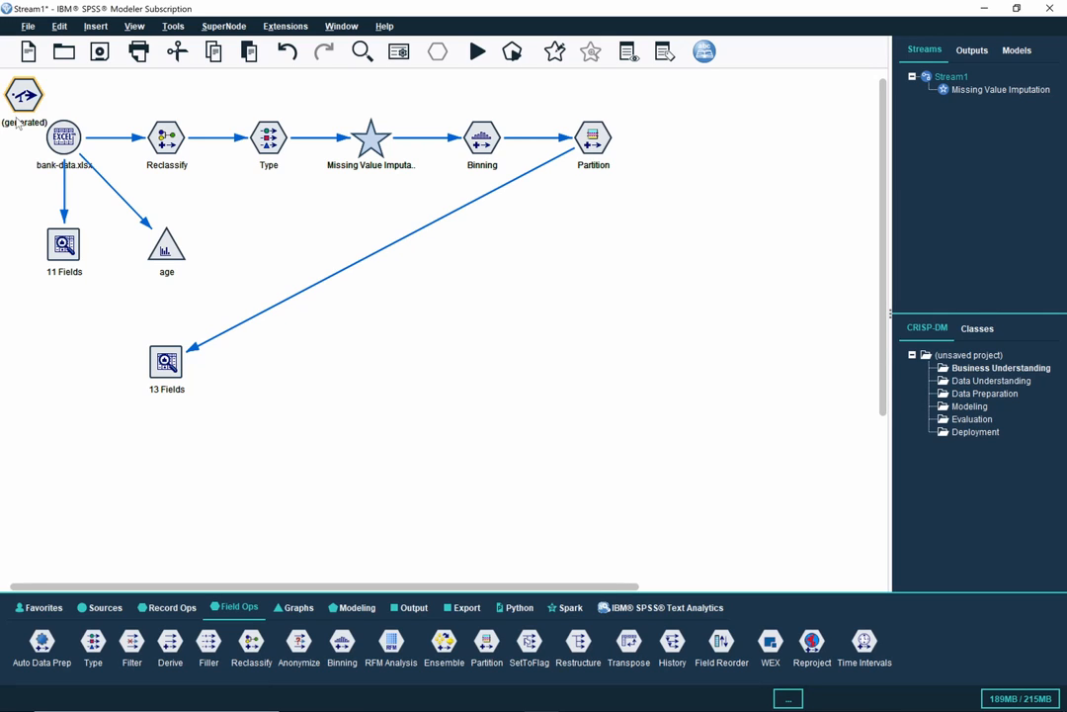
Step: Place the generated Balance node beyond Partition, review its balance directives for approved, and keep only training data balanced
drag(27, 103, 701, 149)
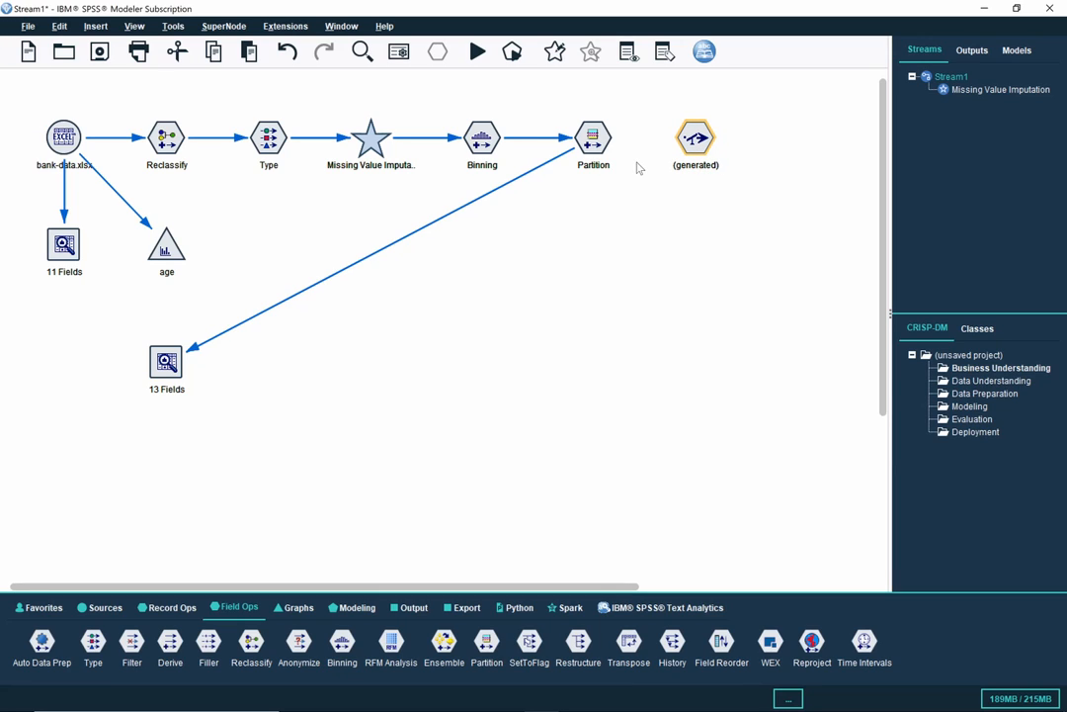
double_click(692, 142)
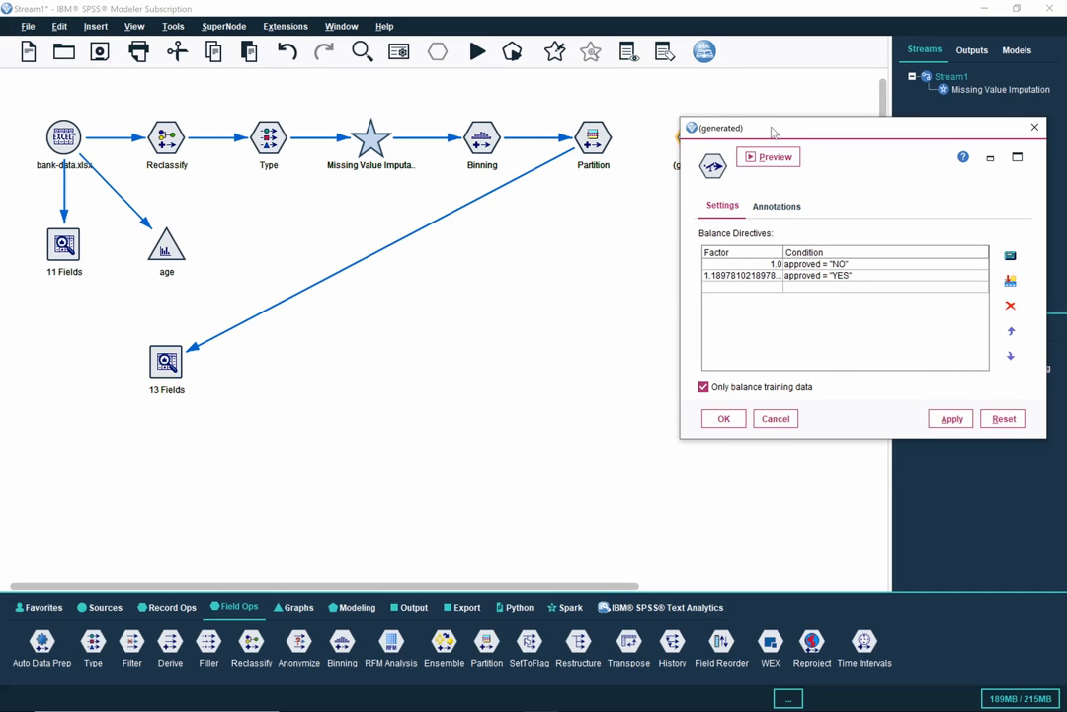
drag(772, 132, 407, 181)
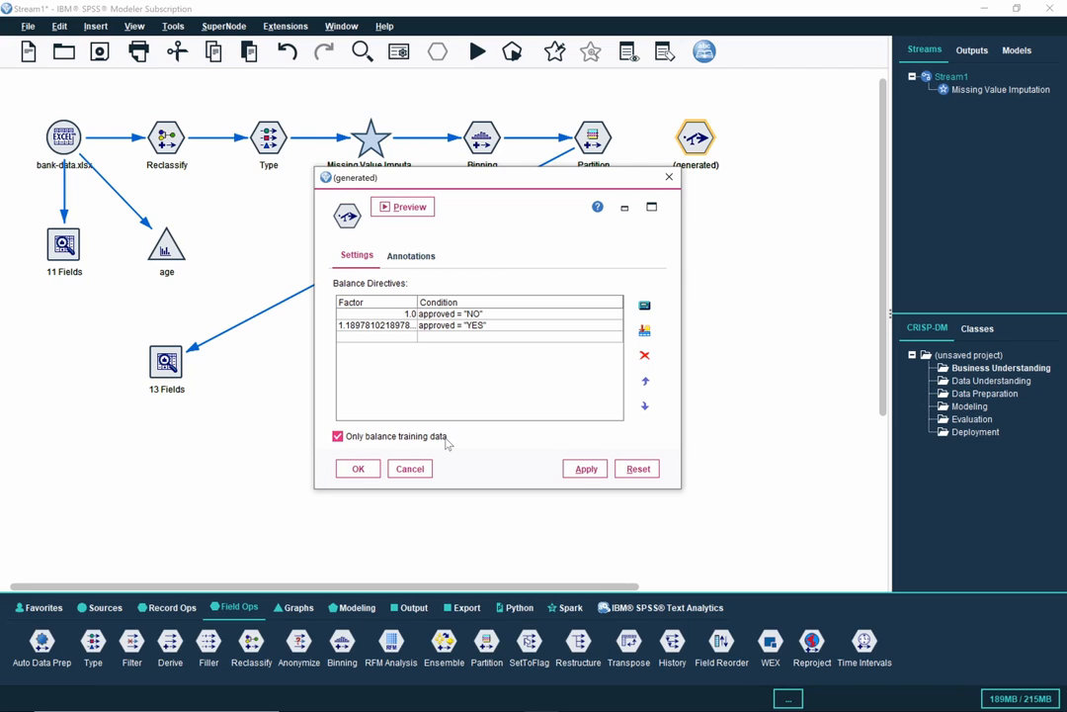
click(358, 468)
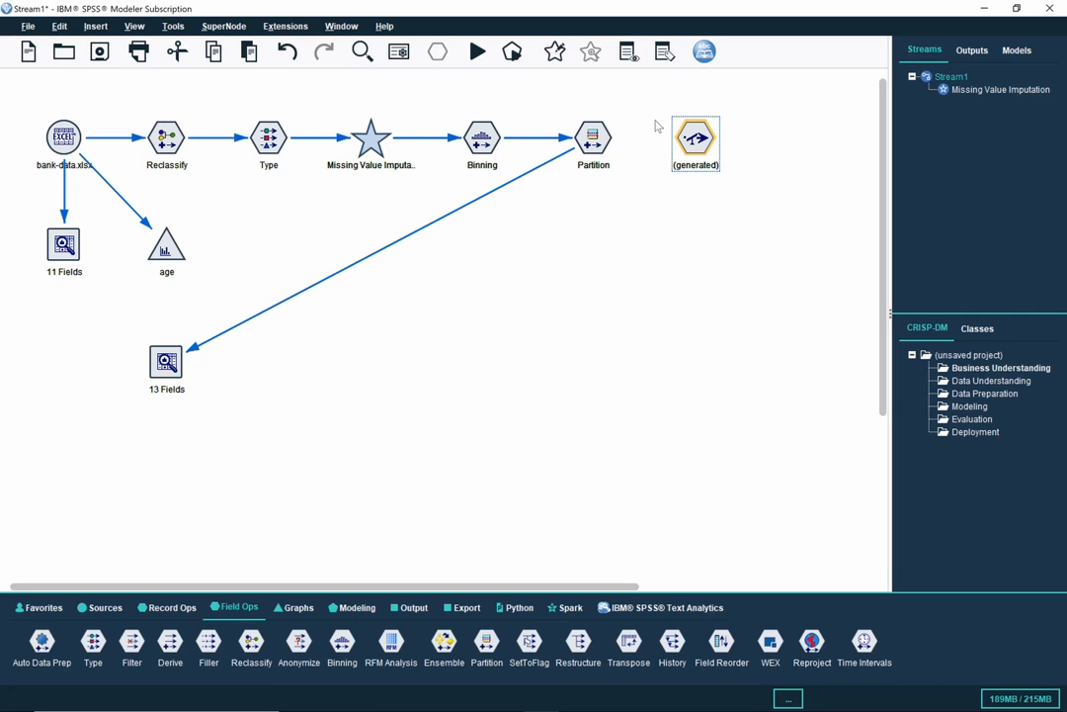
Step: Connect the Partition node to the generated Balance node and disconnect the lower Data Audit node from the stream
right_click(596, 146)
click(630, 169)
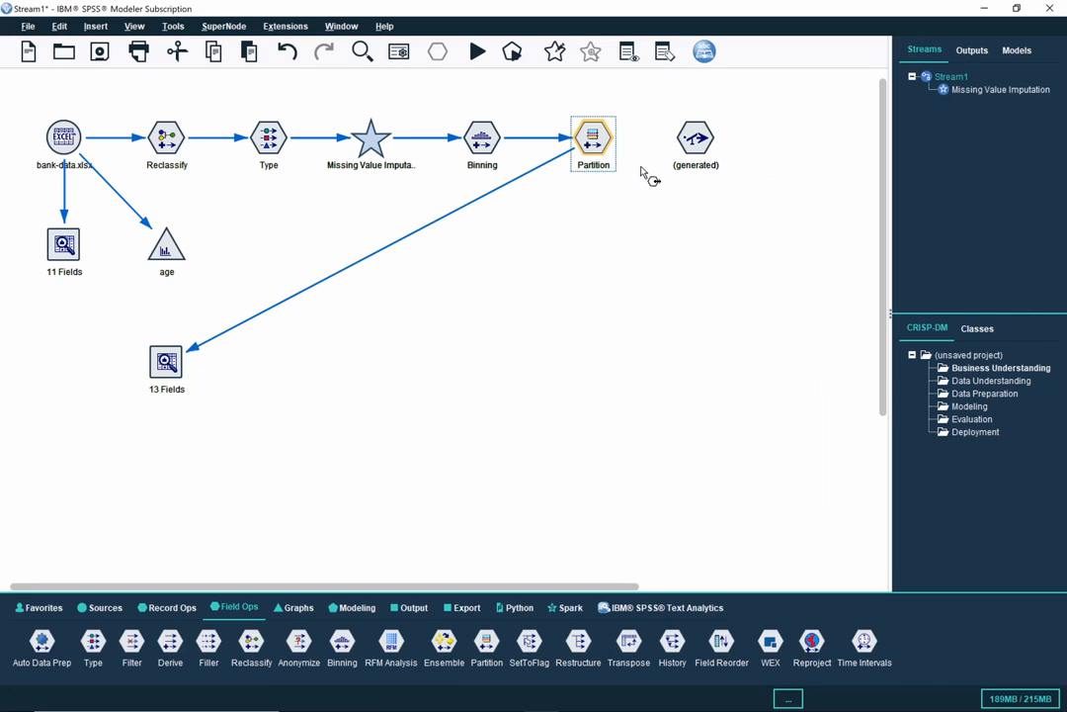
click(695, 144)
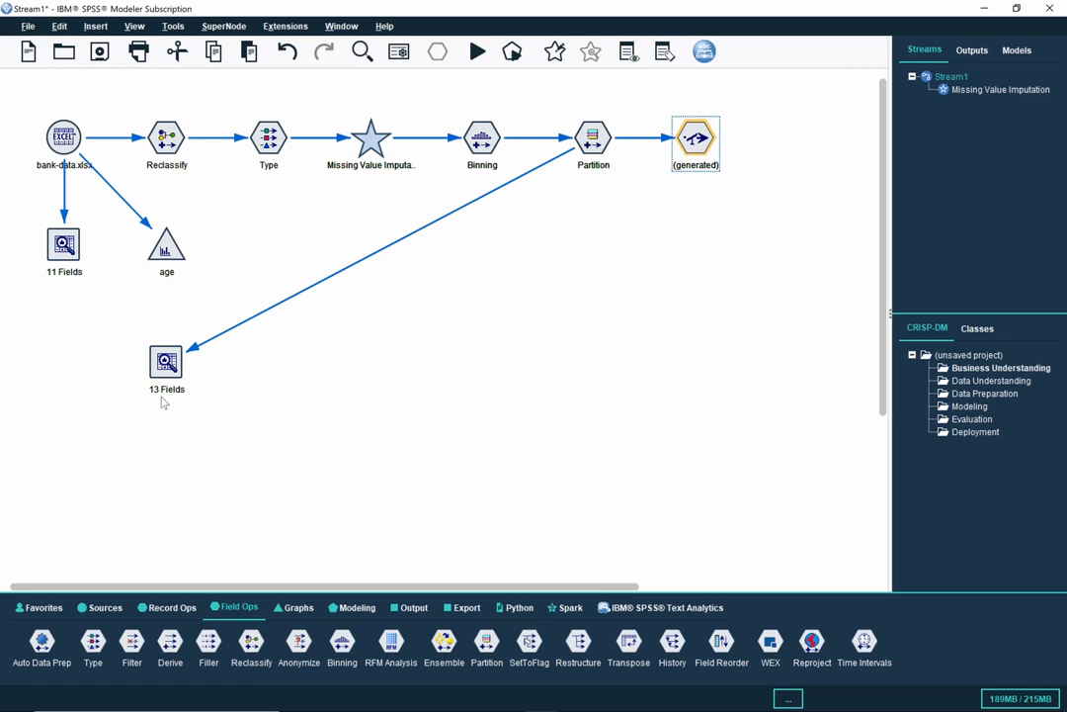
right_click(166, 365)
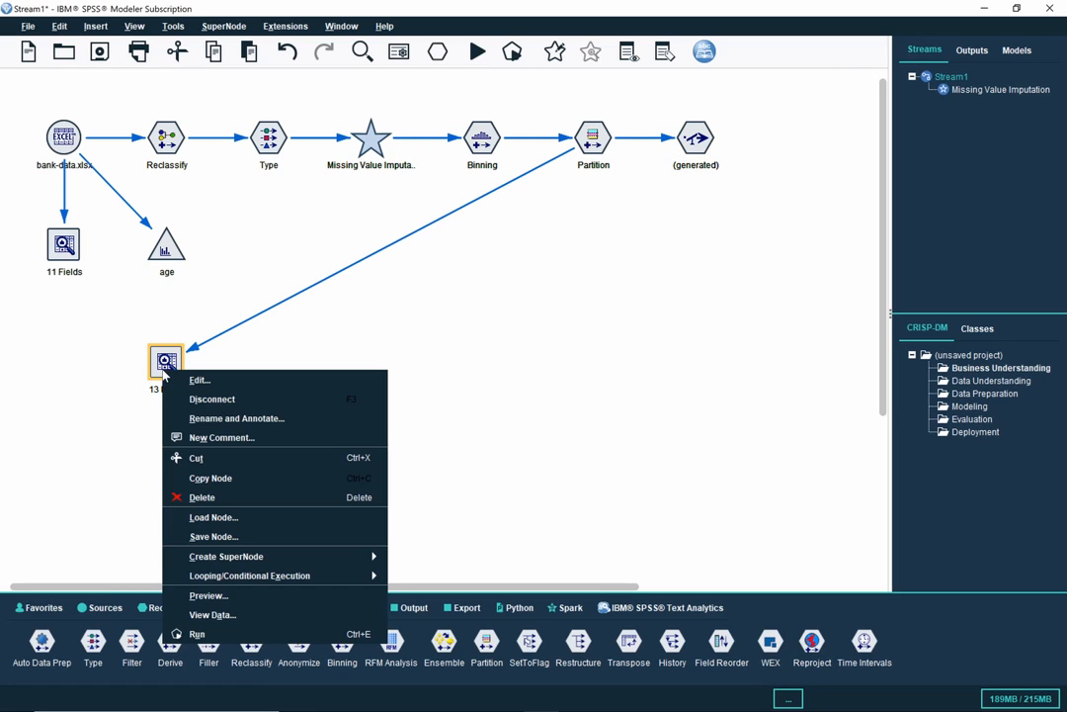
click(209, 398)
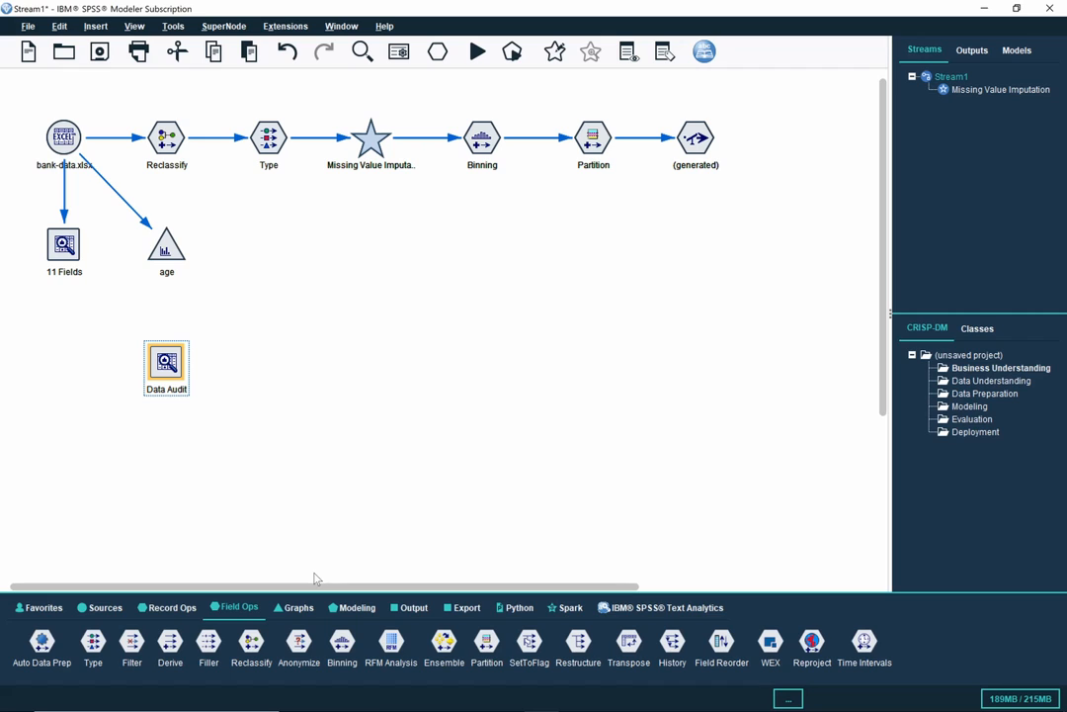
Step: Add a Select node from the record operations beyond the generated Balance node and connect Balance to it
click(193, 611)
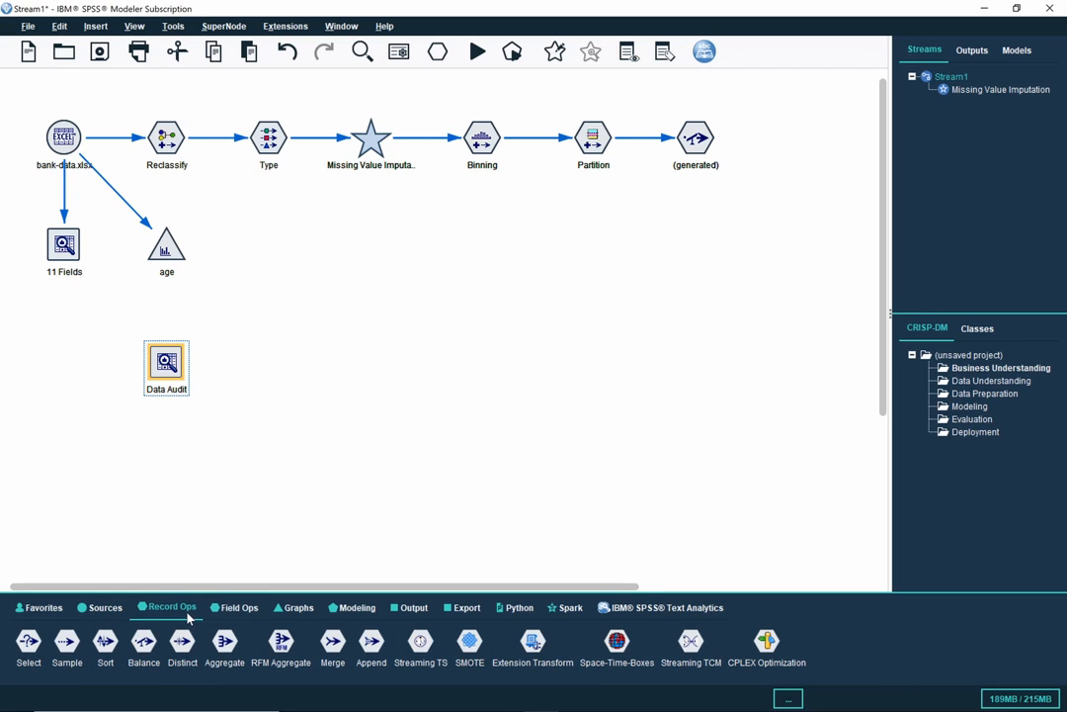
click(28, 645)
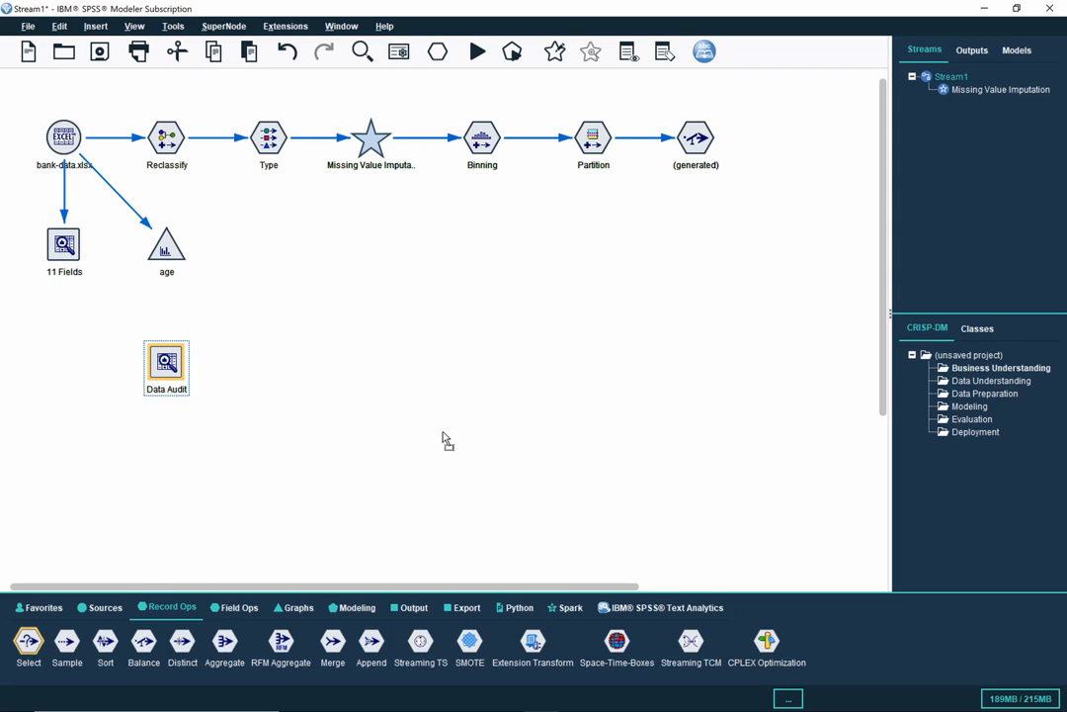
click(802, 144)
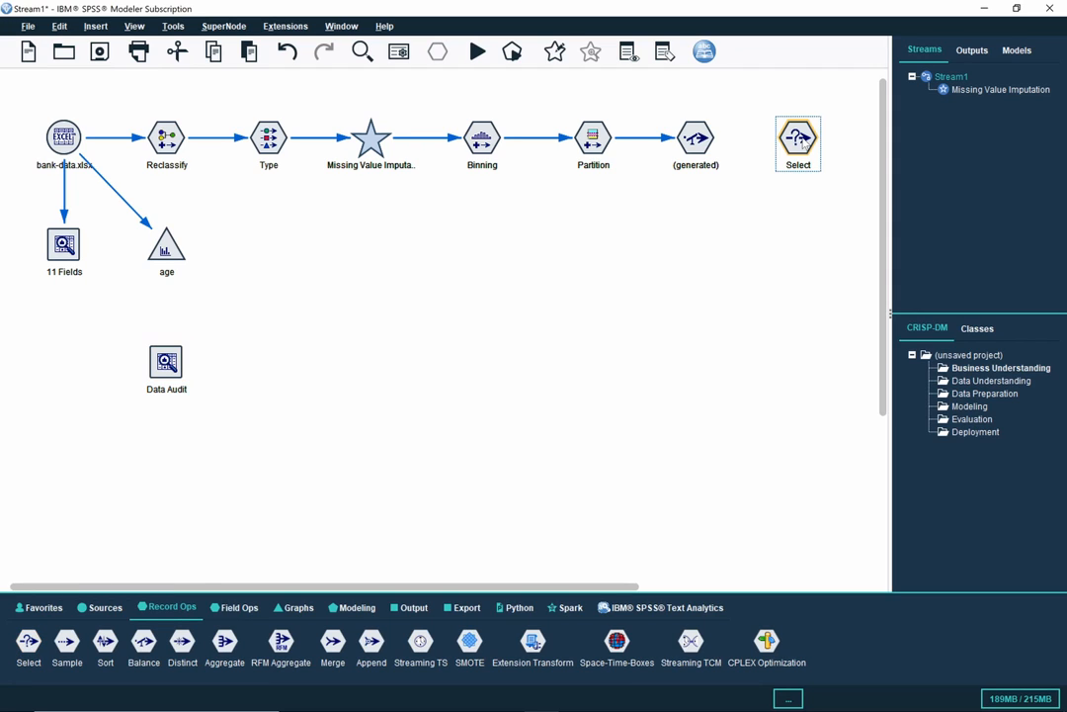
drag(805, 139, 814, 139)
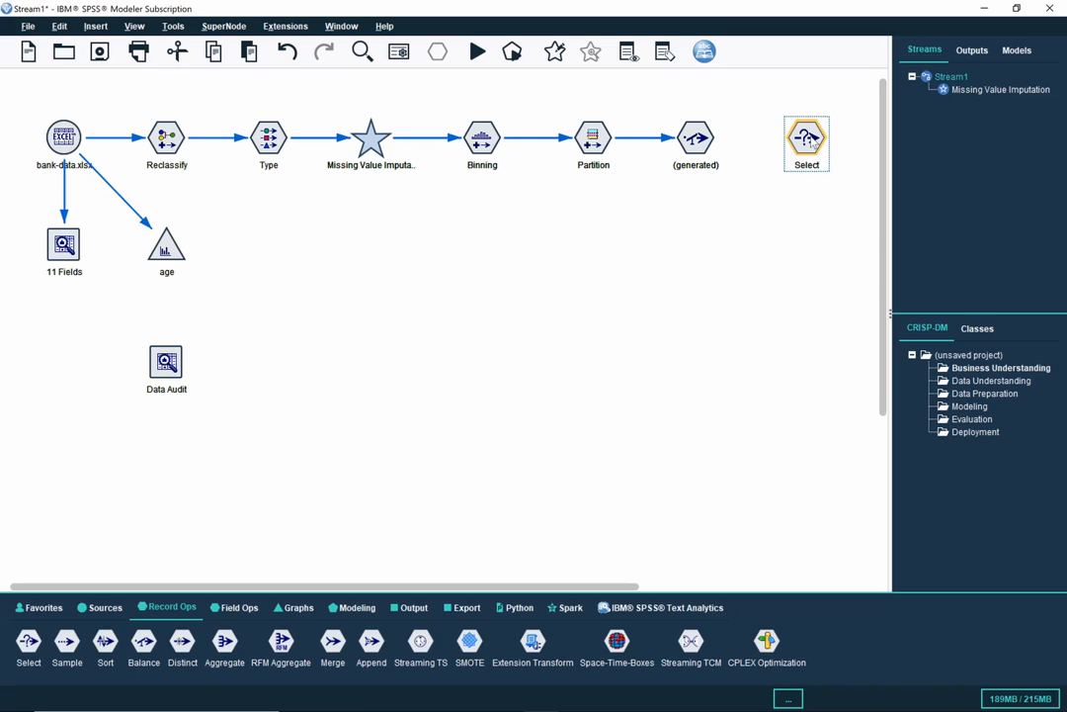
right_click(704, 144)
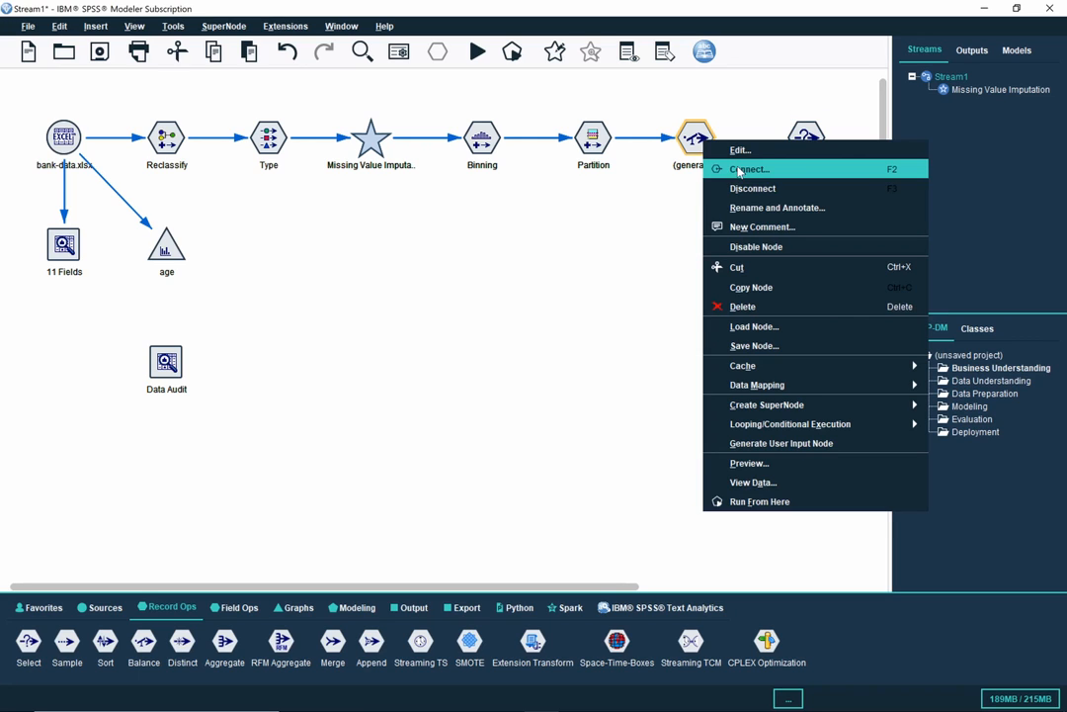
click(736, 164)
click(804, 141)
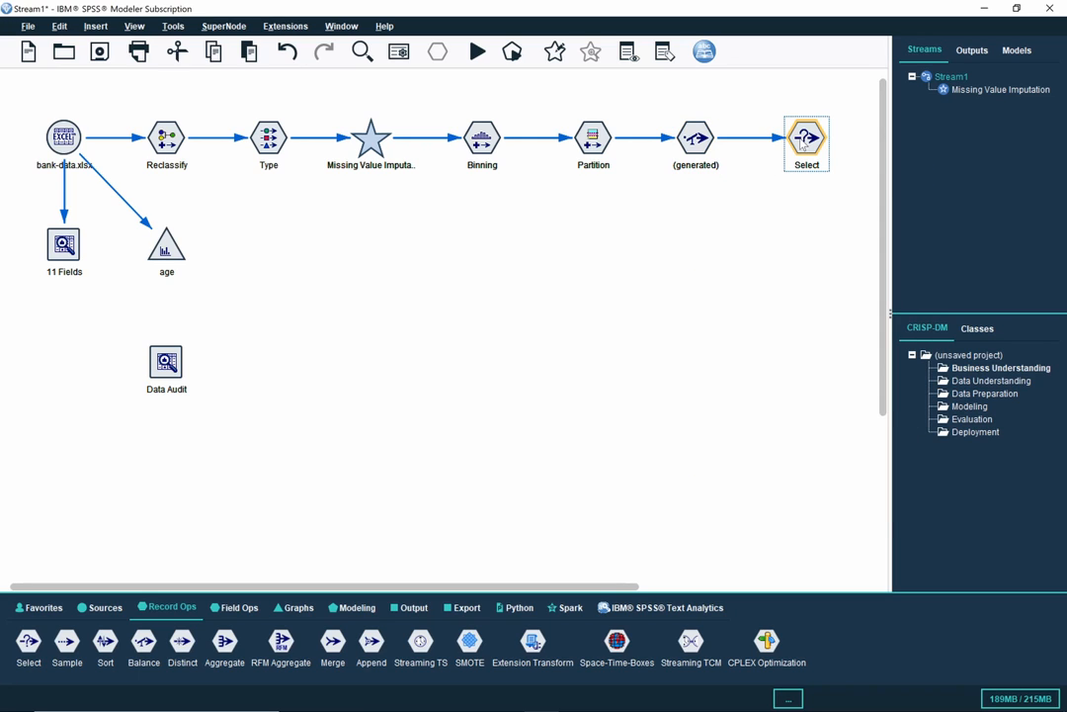
Step: Set the Select node to include records matching the condition Partition = "1_Training", checking the expression before saving it
double_click(802, 142)
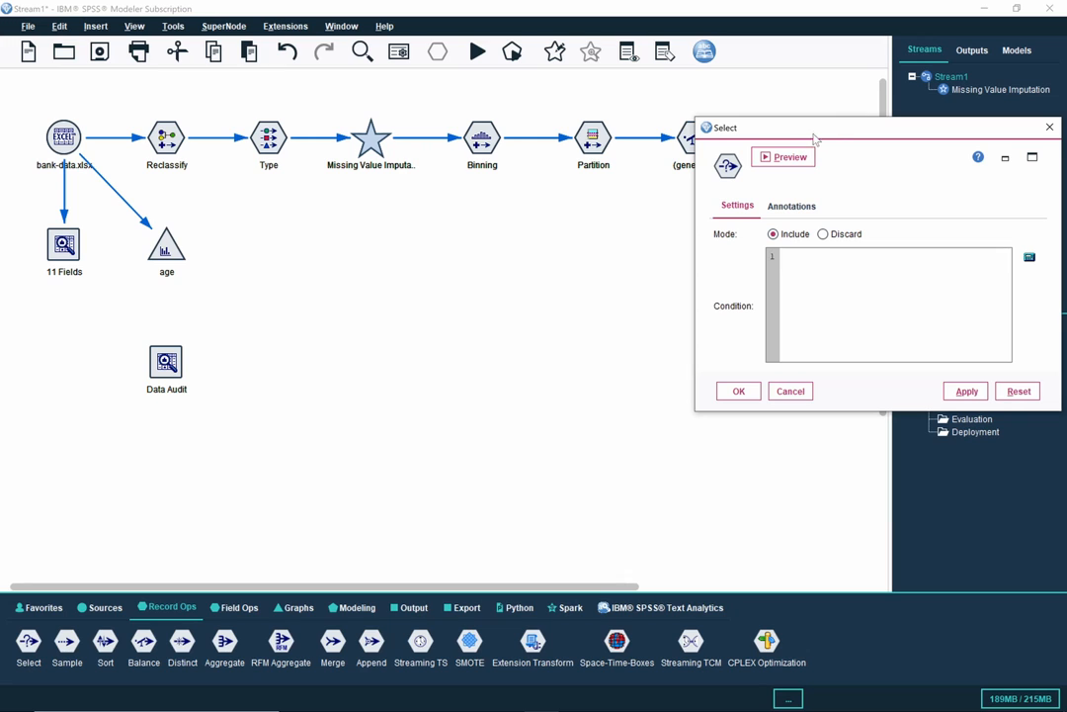
drag(838, 134, 474, 221)
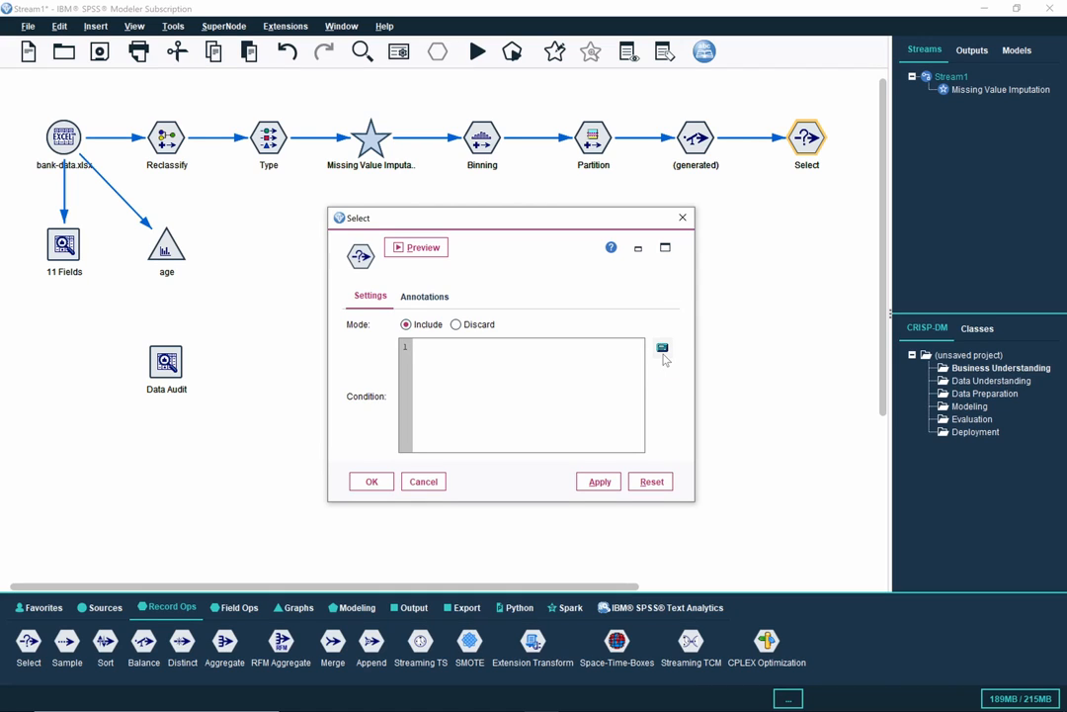
click(663, 352)
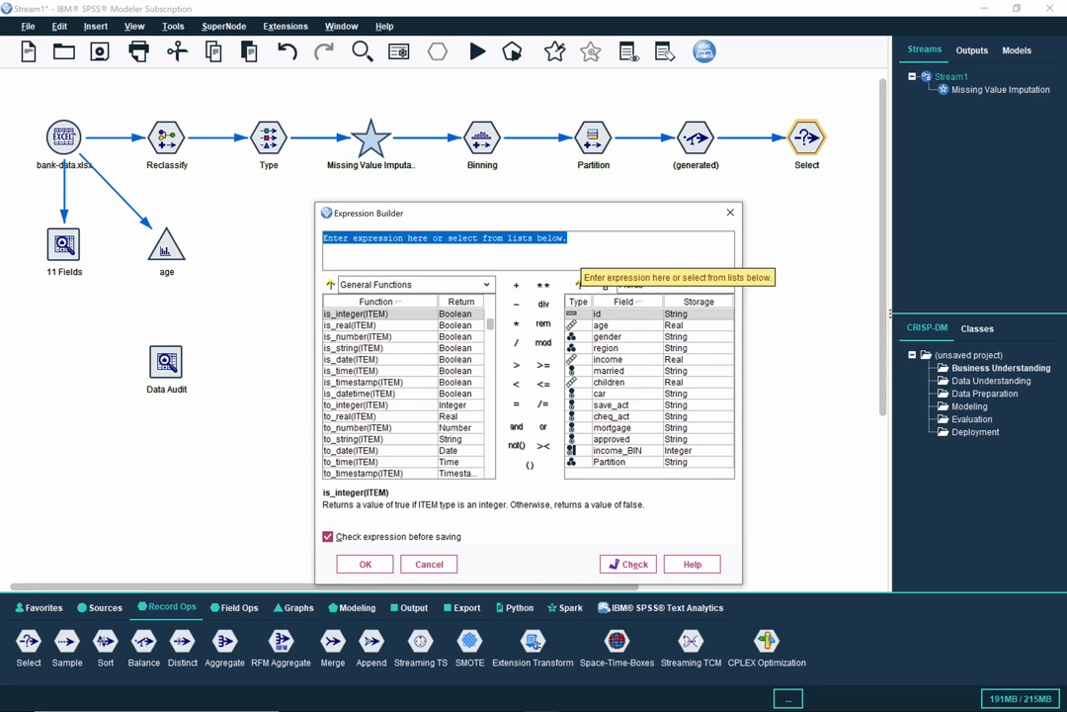
double_click(639, 464)
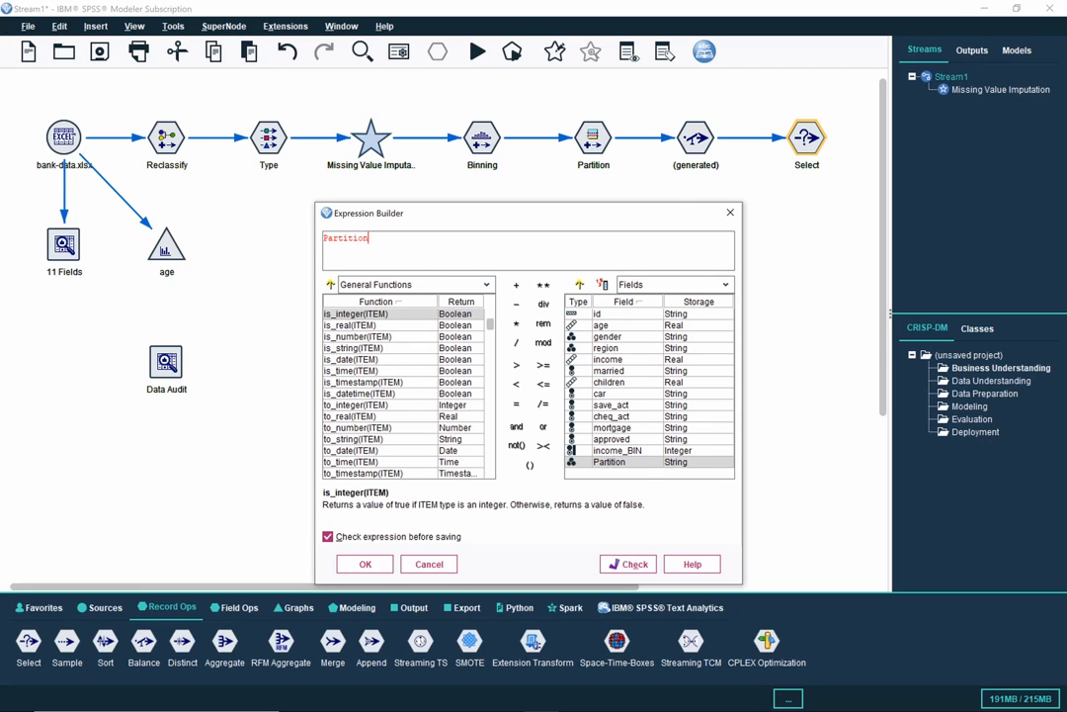
click(515, 405)
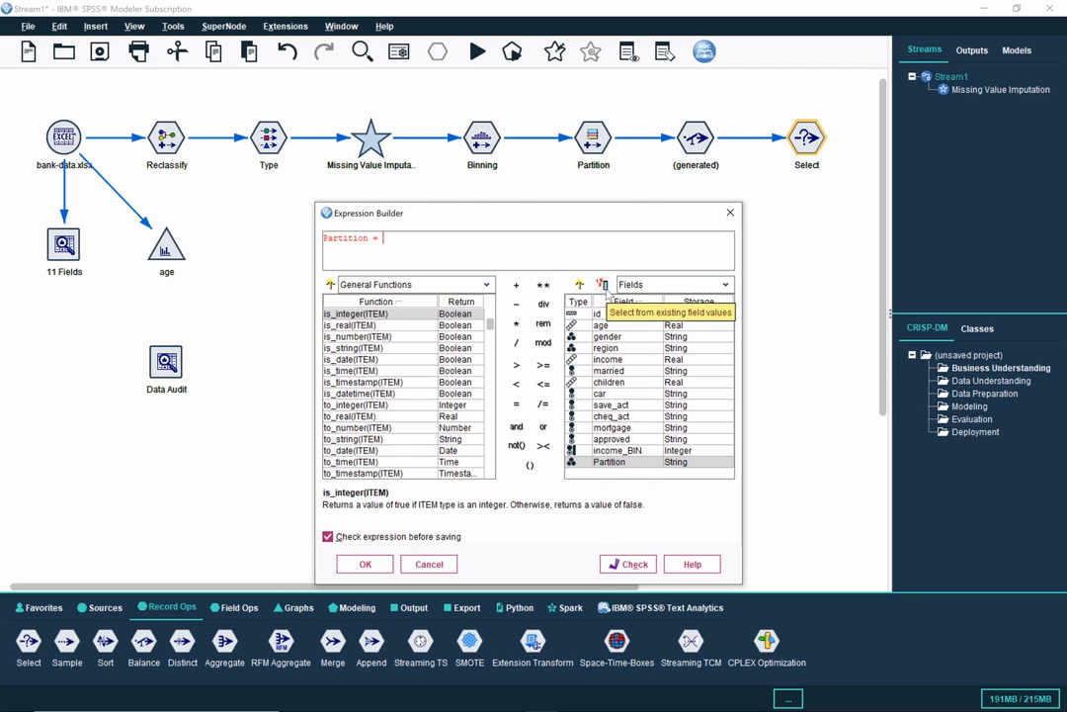
click(605, 286)
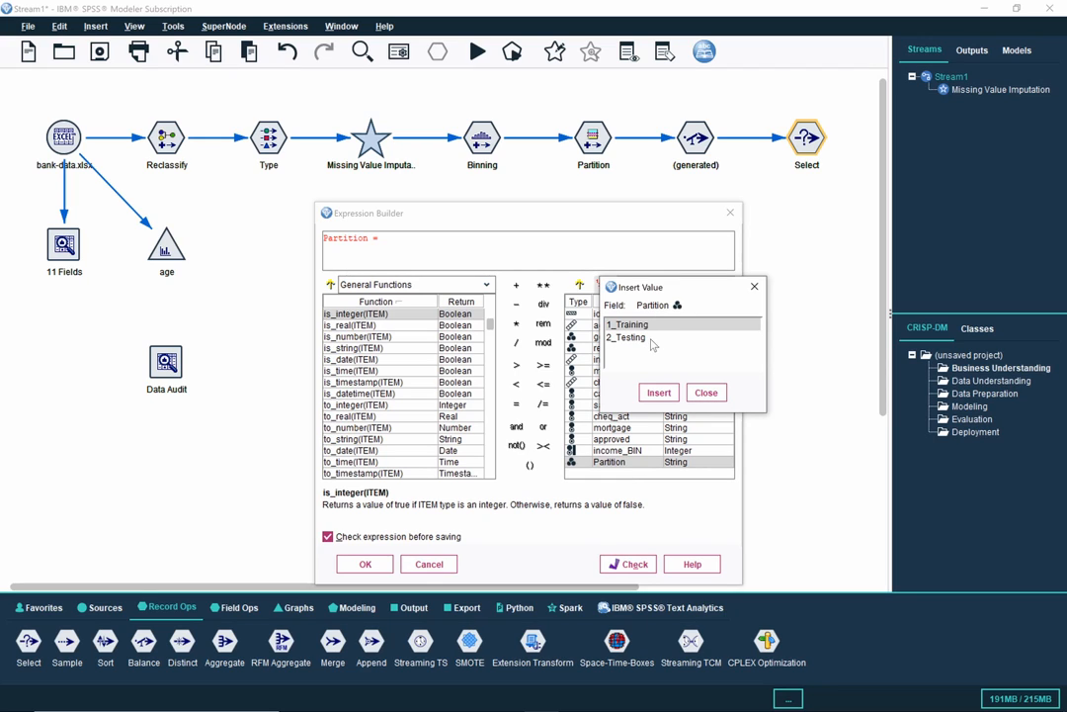
click(657, 392)
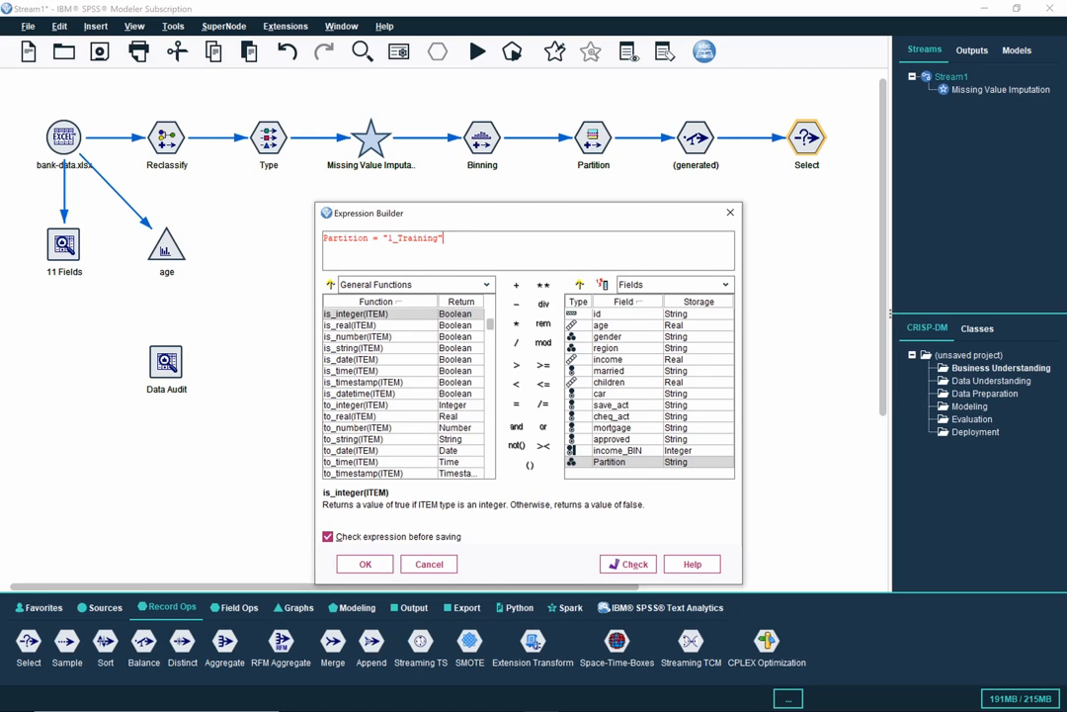
click(643, 571)
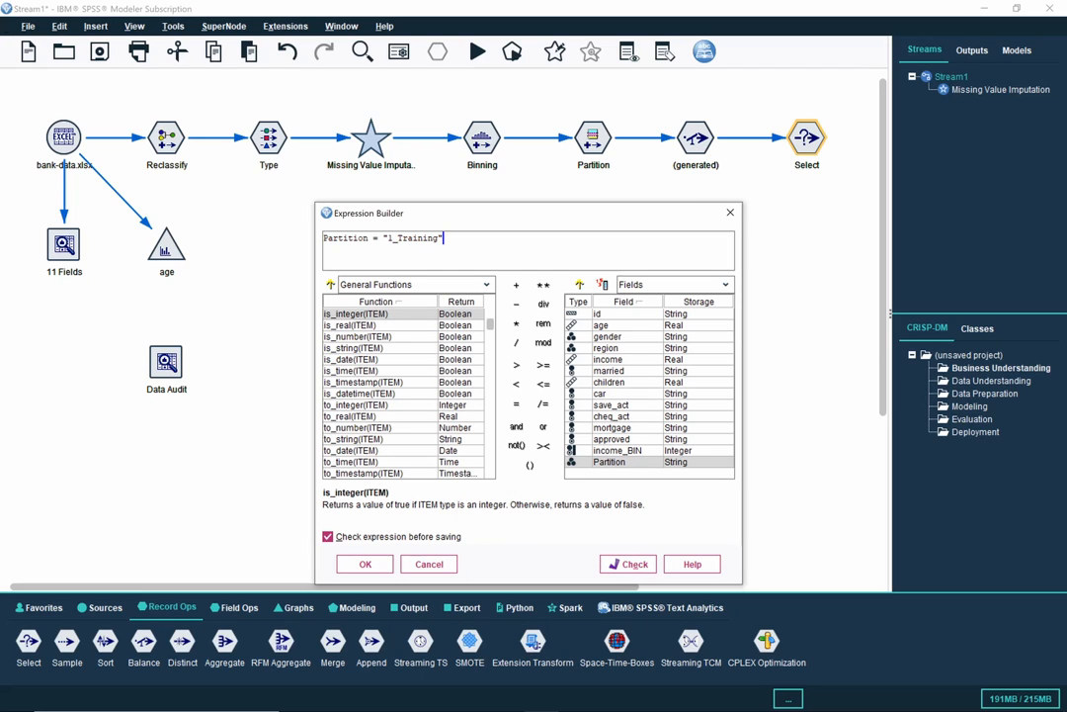
click(366, 564)
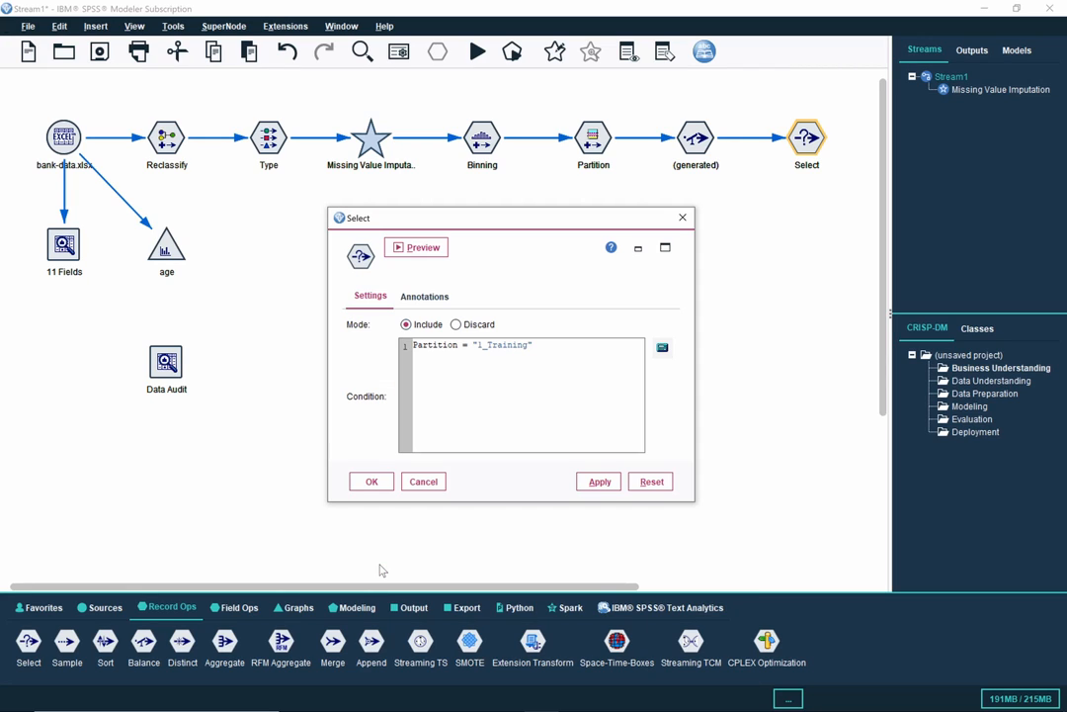
click(372, 481)
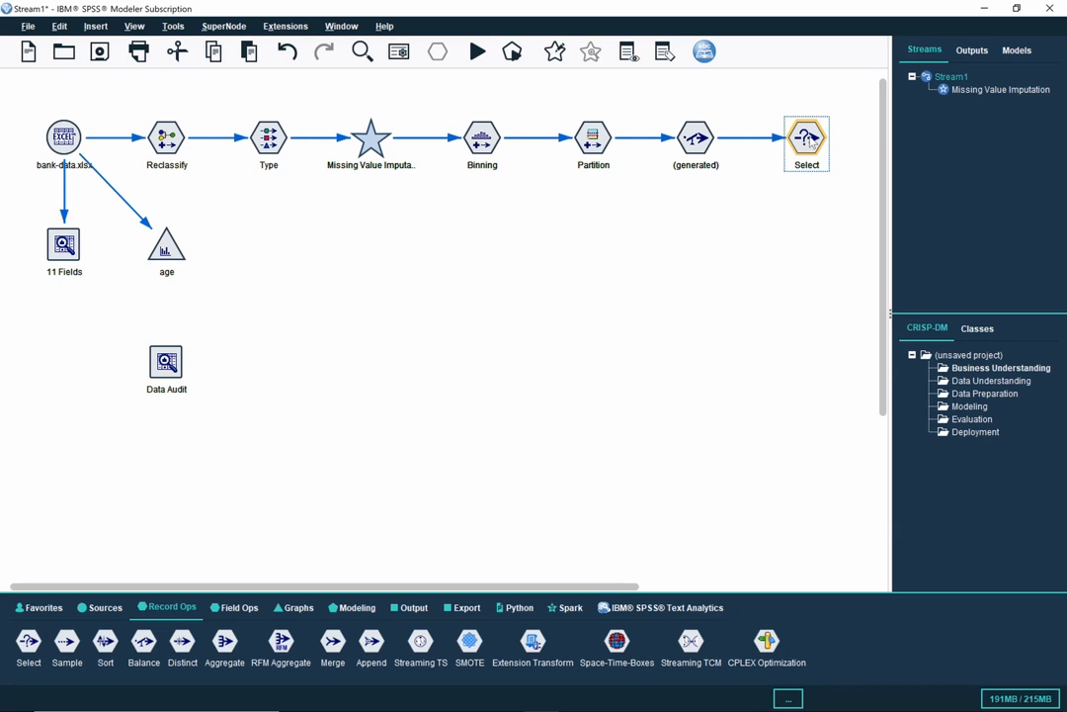
Step: Connect the Select node to the lower Data Audit node and run the audit with its default settings
right_click(812, 144)
click(840, 164)
click(168, 363)
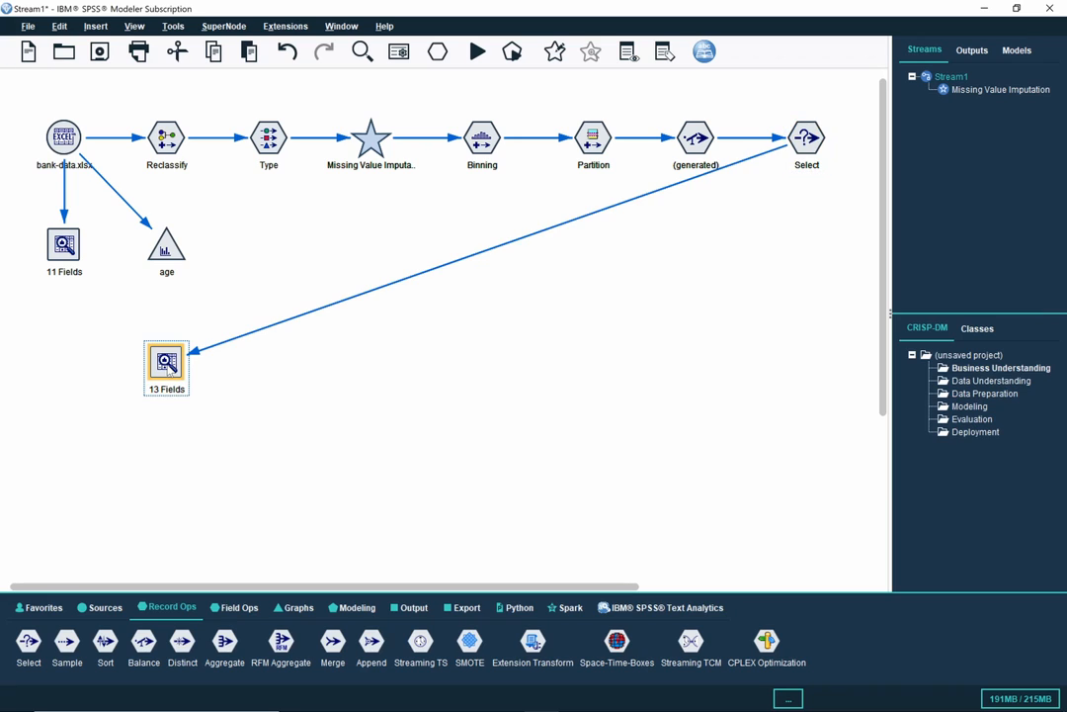
double_click(170, 365)
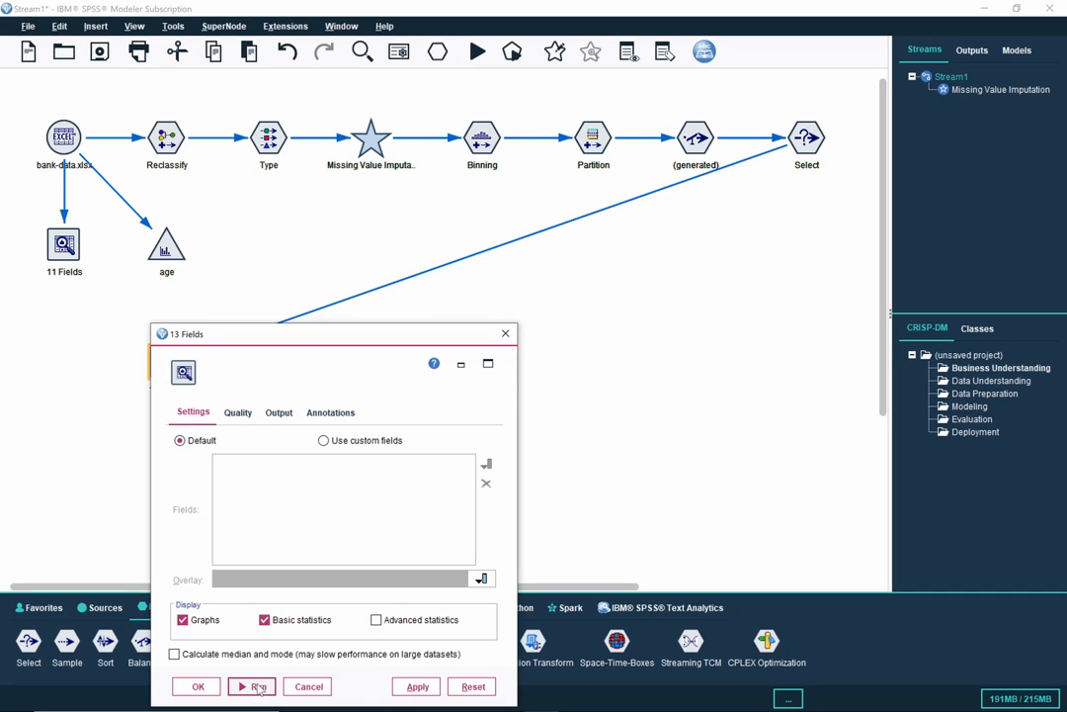
click(255, 685)
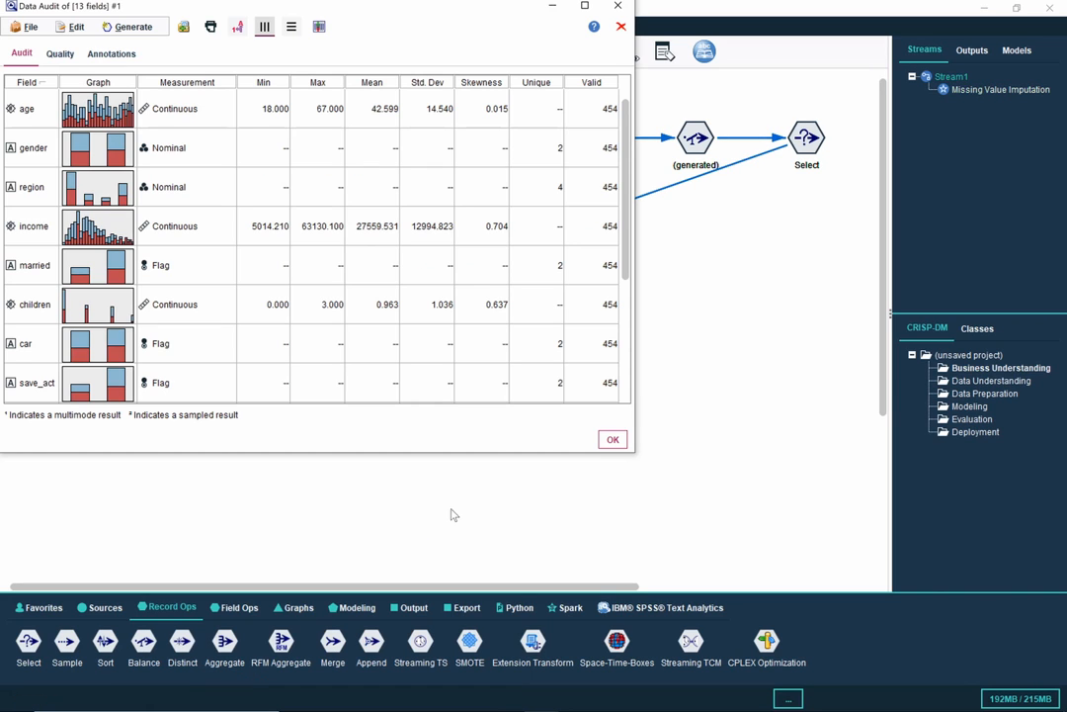
Step: Enlarge the audit results, examine the distribution of the approved field, and close both result windows
click(585, 7)
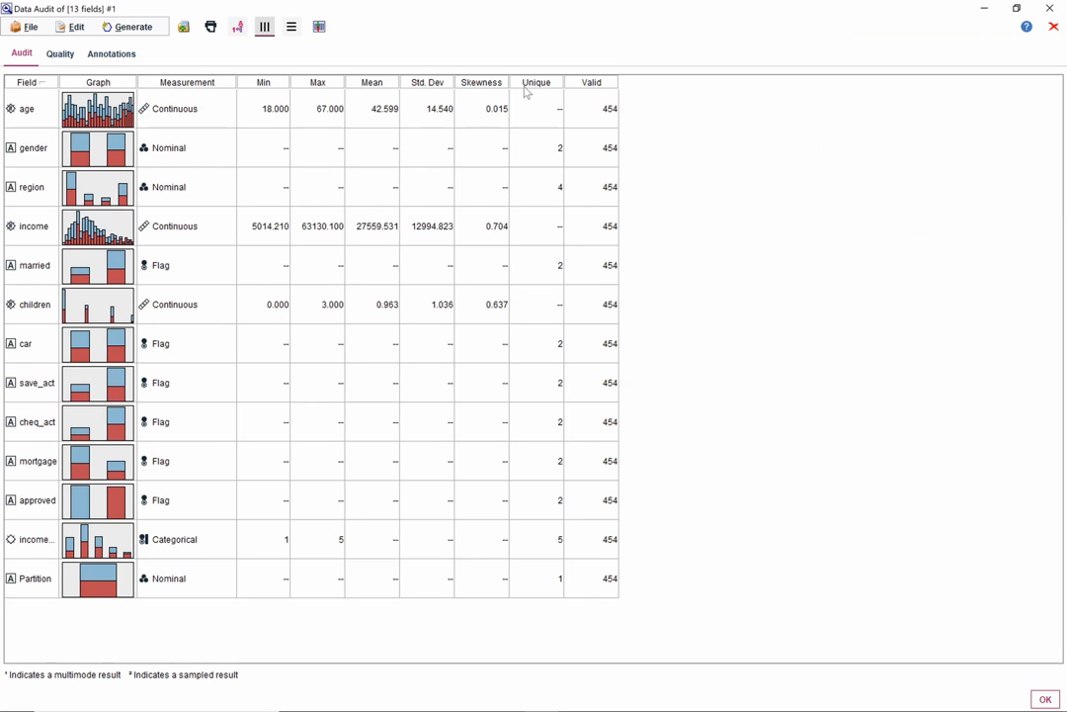
double_click(99, 508)
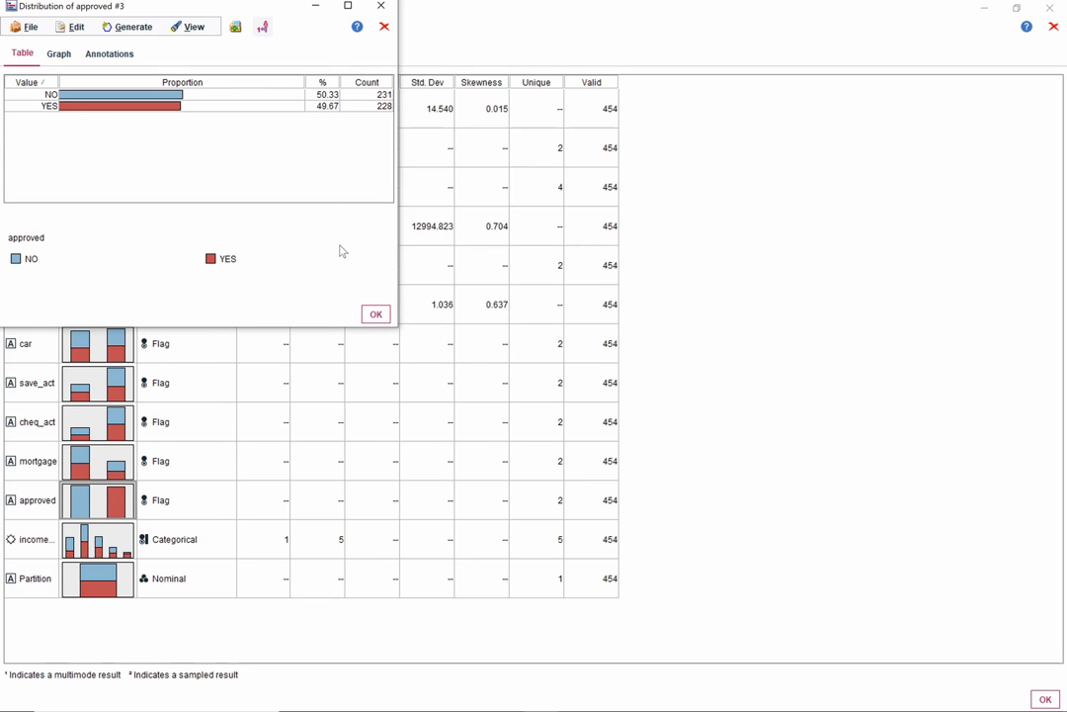
click(376, 314)
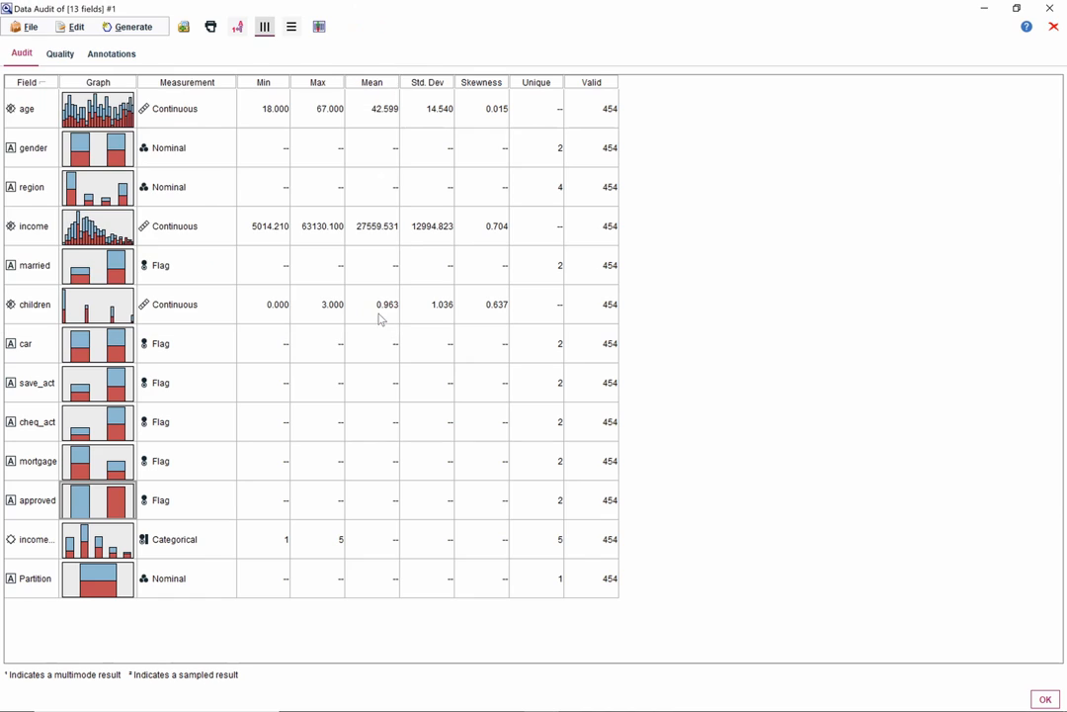
click(1049, 8)
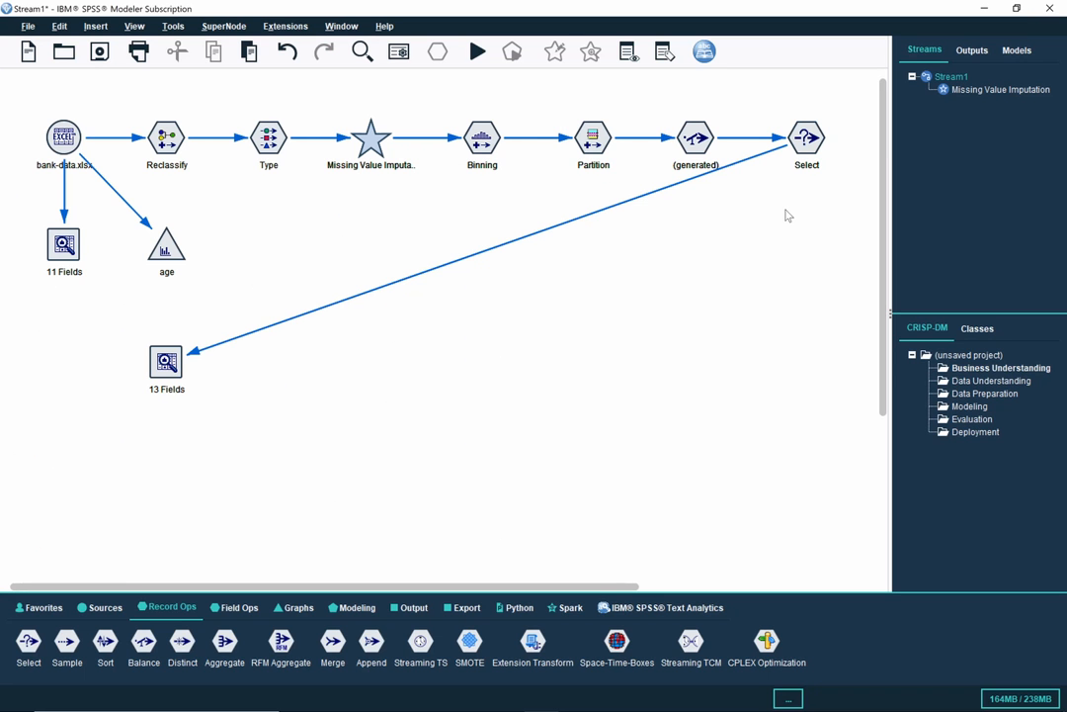
Step: Disconnect the lower Data Audit node and add a SMOTE node from the record operations below the generated Balance node
right_click(168, 360)
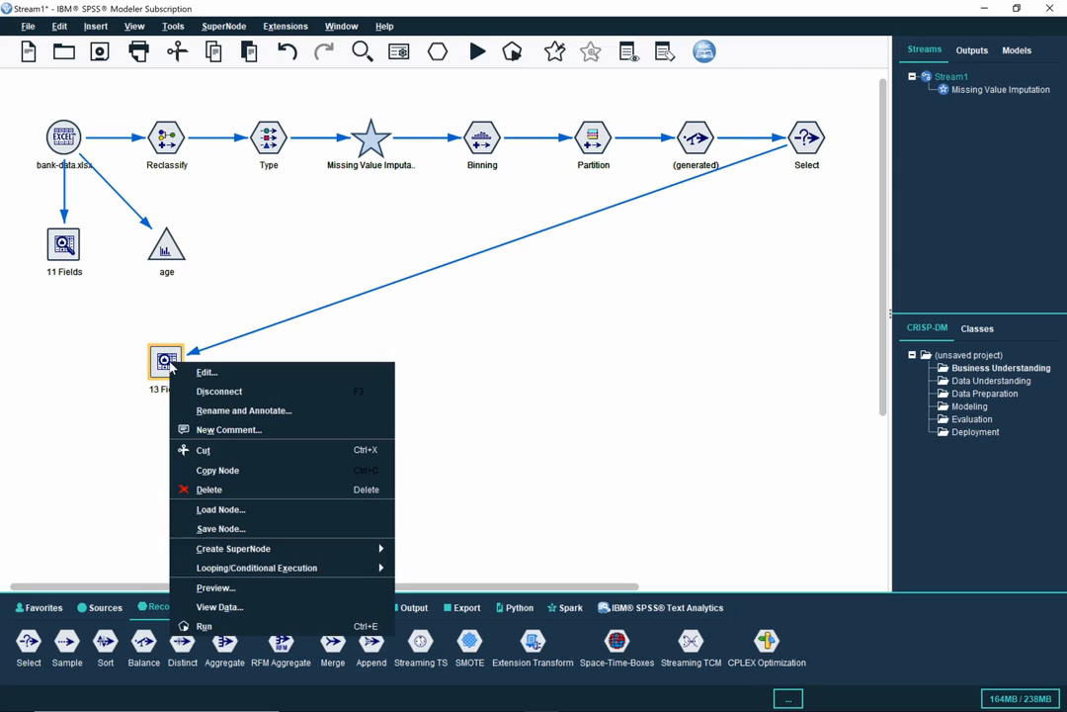
click(210, 393)
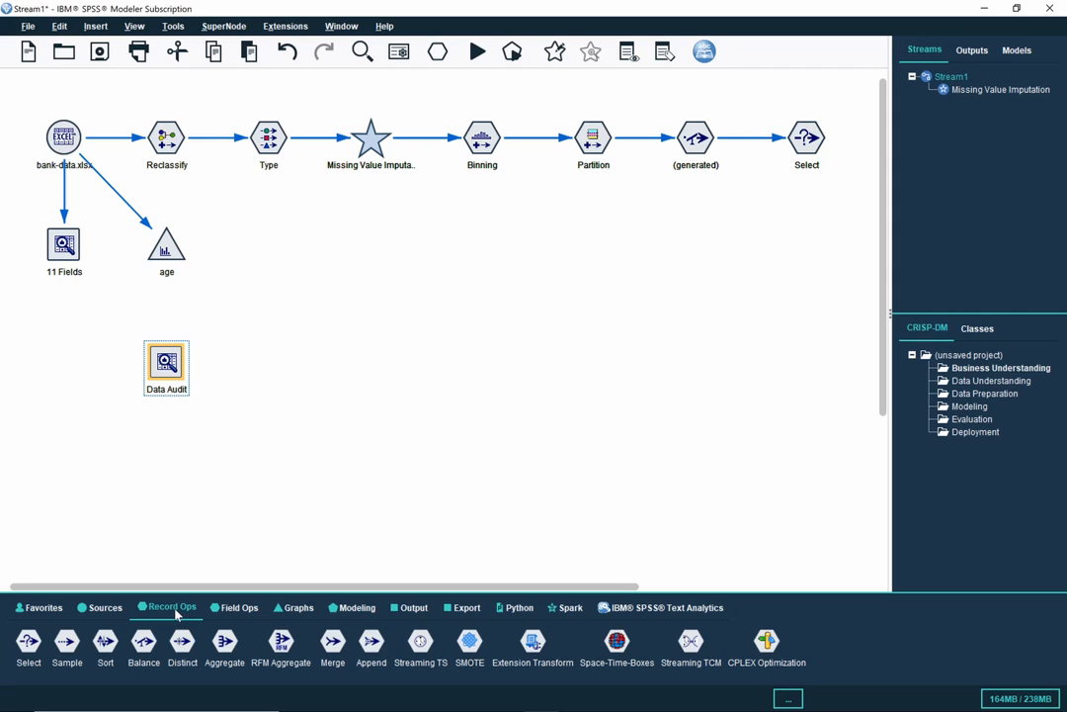
click(471, 643)
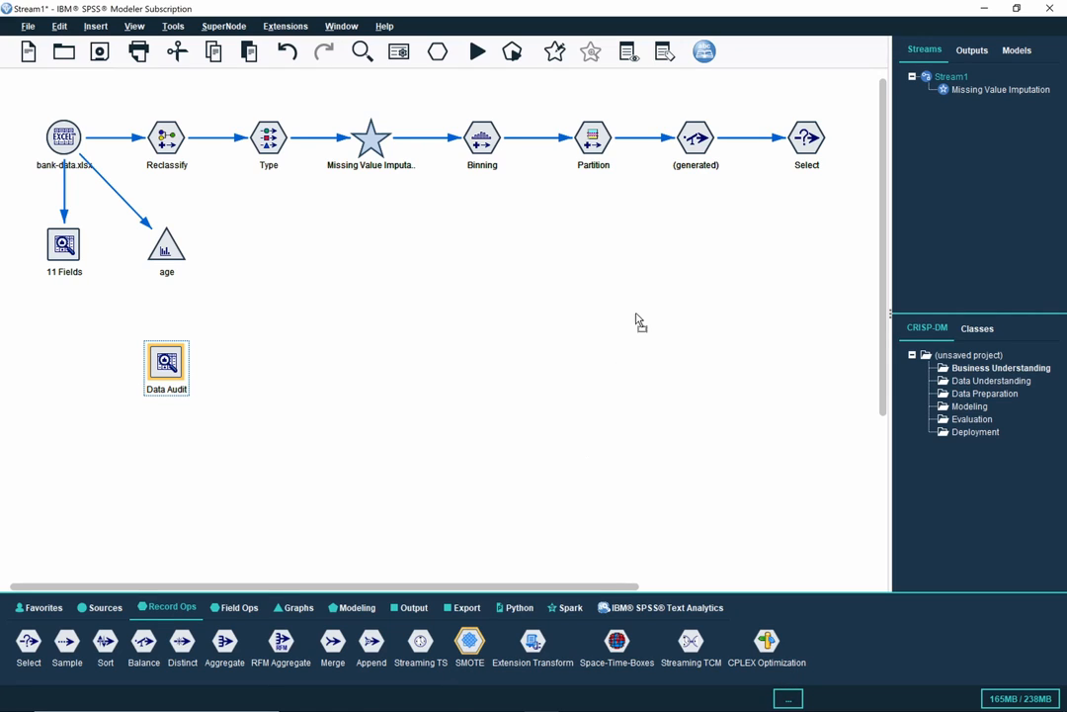
click(697, 214)
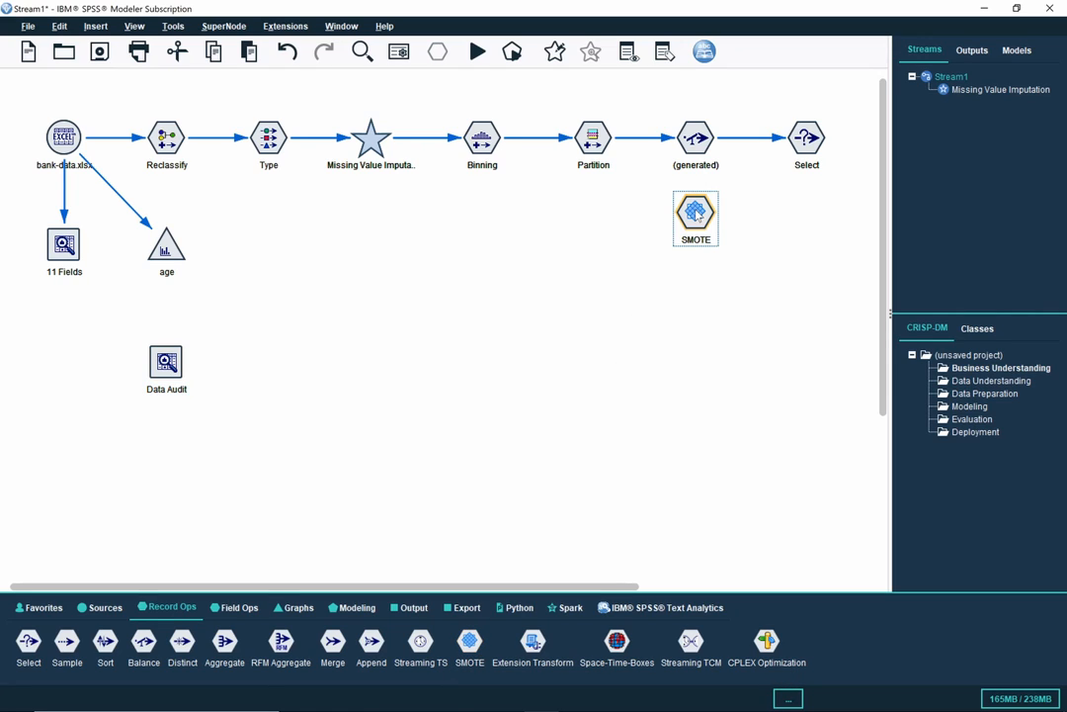
Step: Connect the Partition node to the SMOTE node
right_click(597, 148)
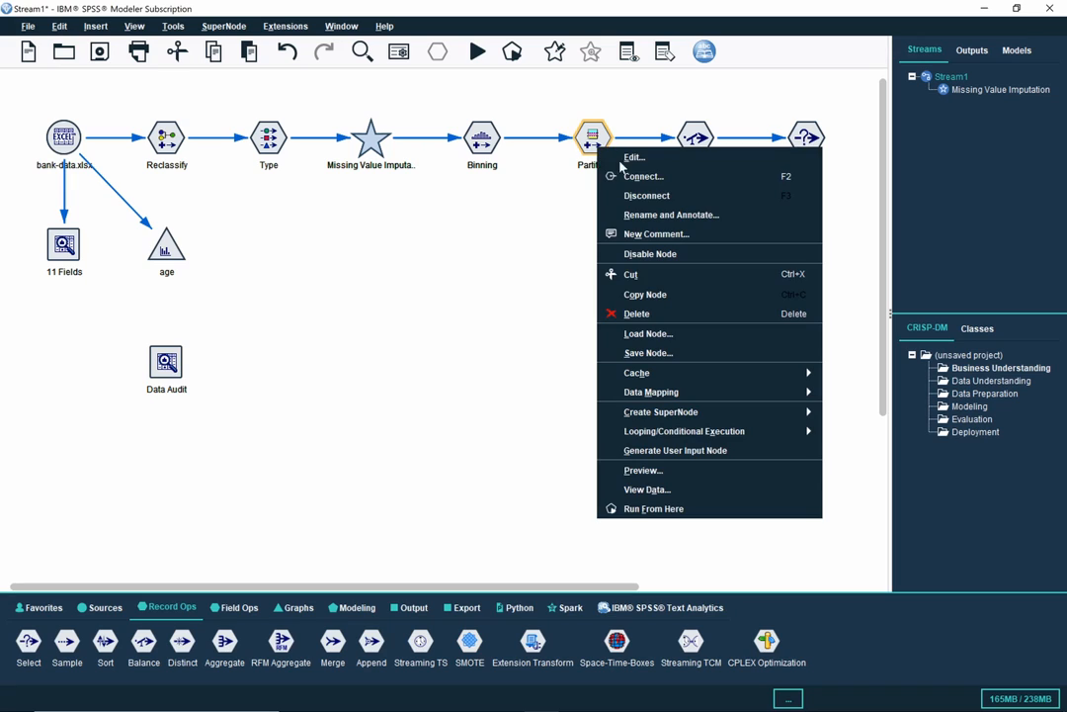
click(644, 176)
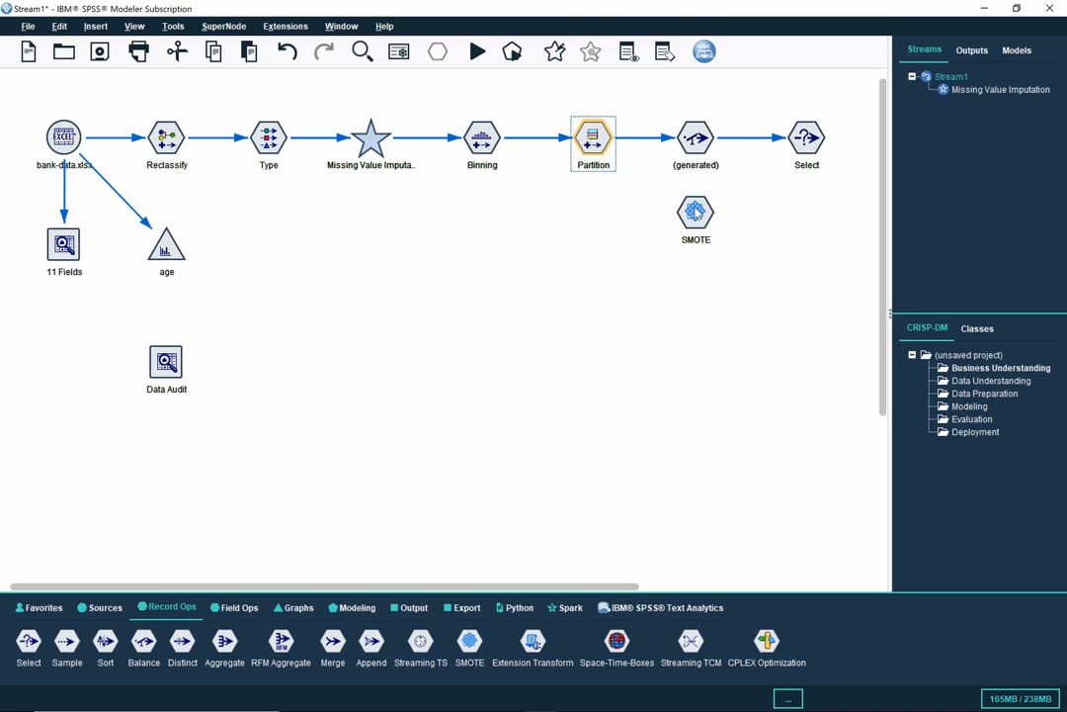
click(696, 212)
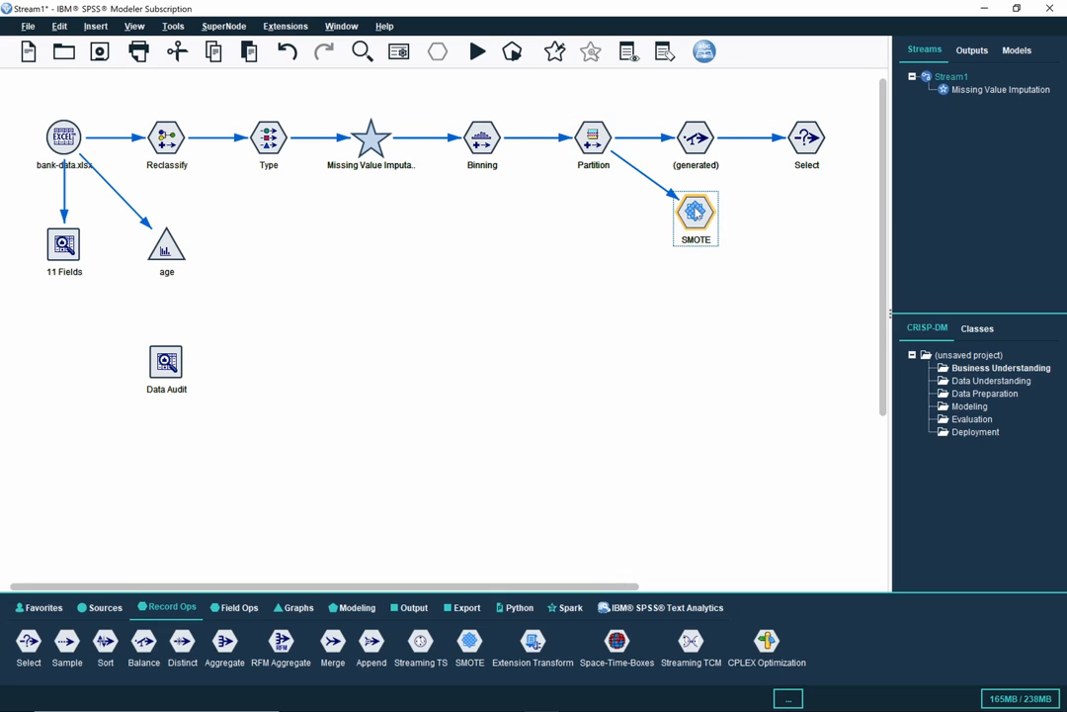
Step: Set approved as the SMOTE node's target field, keeping the Regular algorithm, automatic over-sample ratio and training-only balancing
double_click(697, 213)
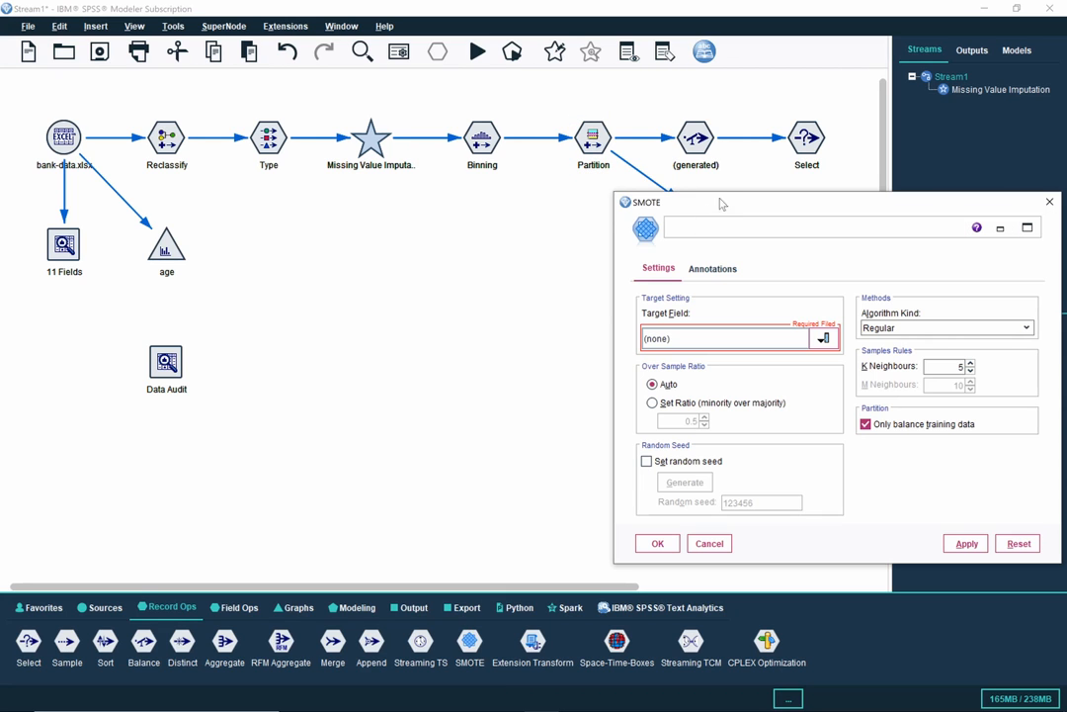
drag(692, 203, 405, 184)
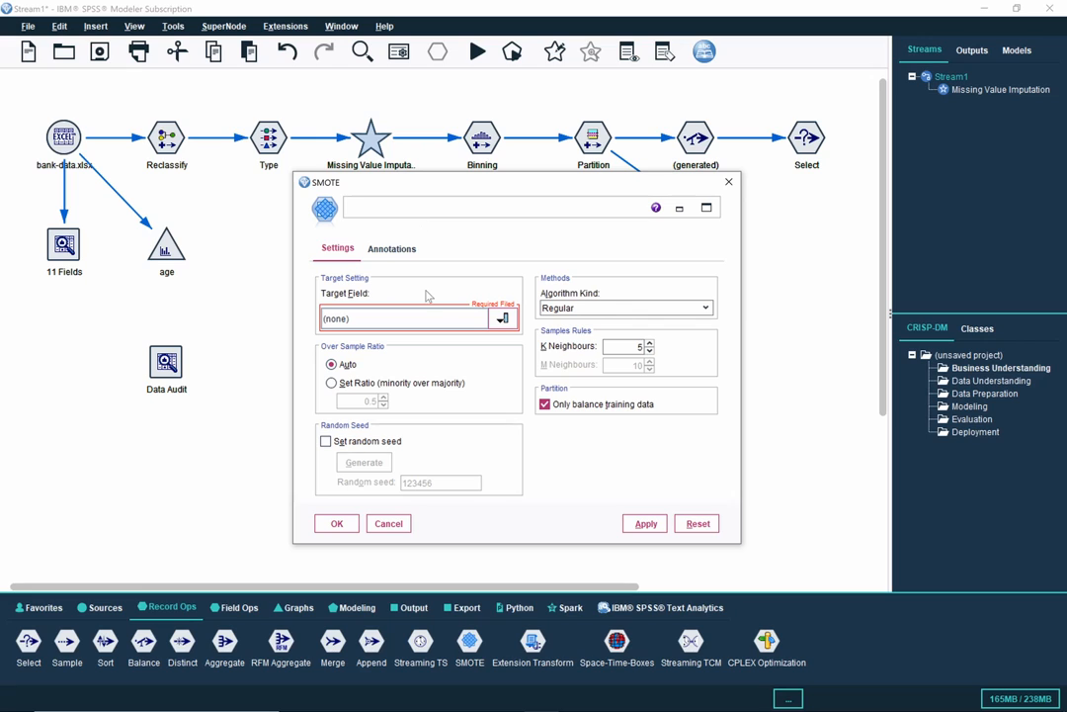
click(502, 318)
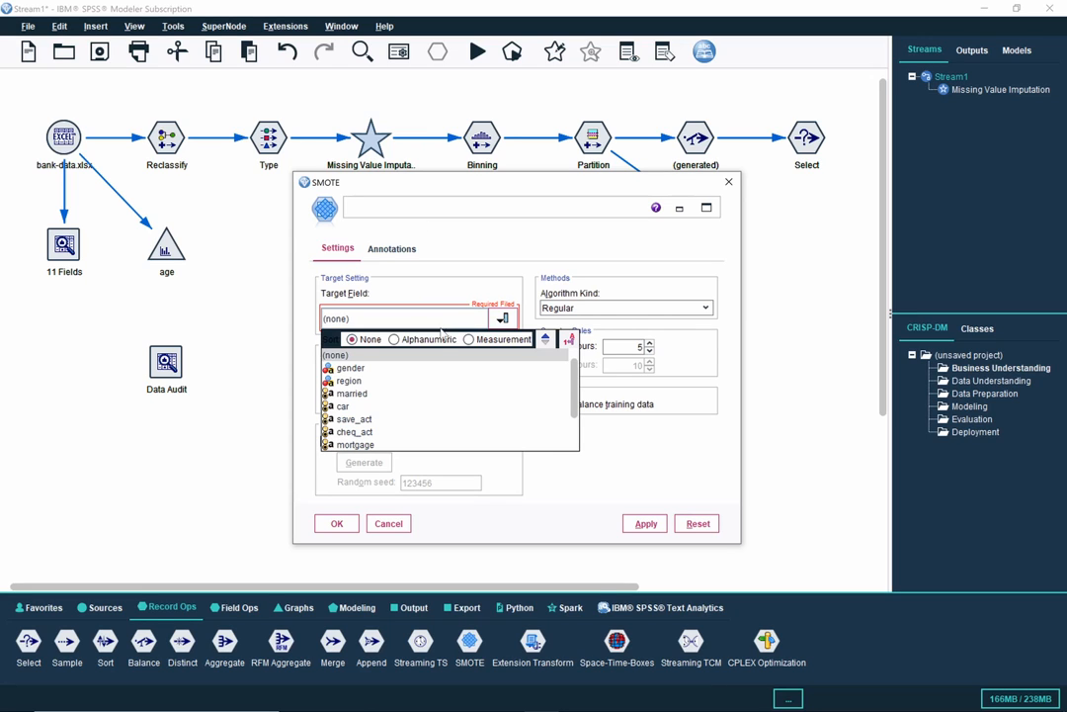
scroll(401, 410, down, 1)
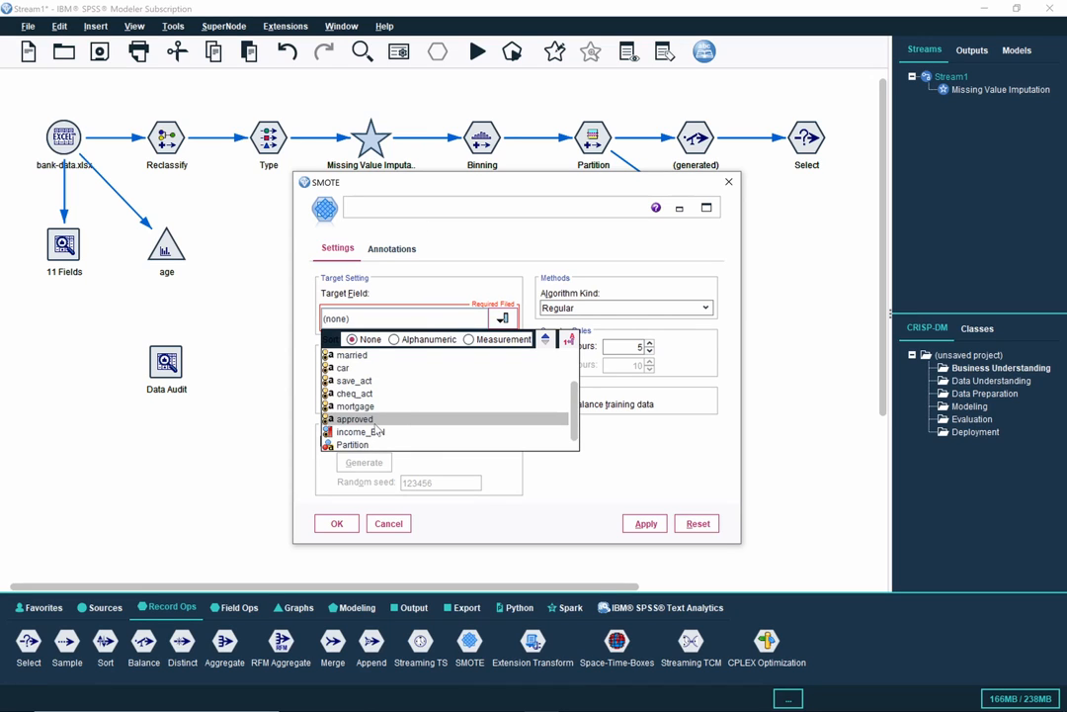
click(398, 419)
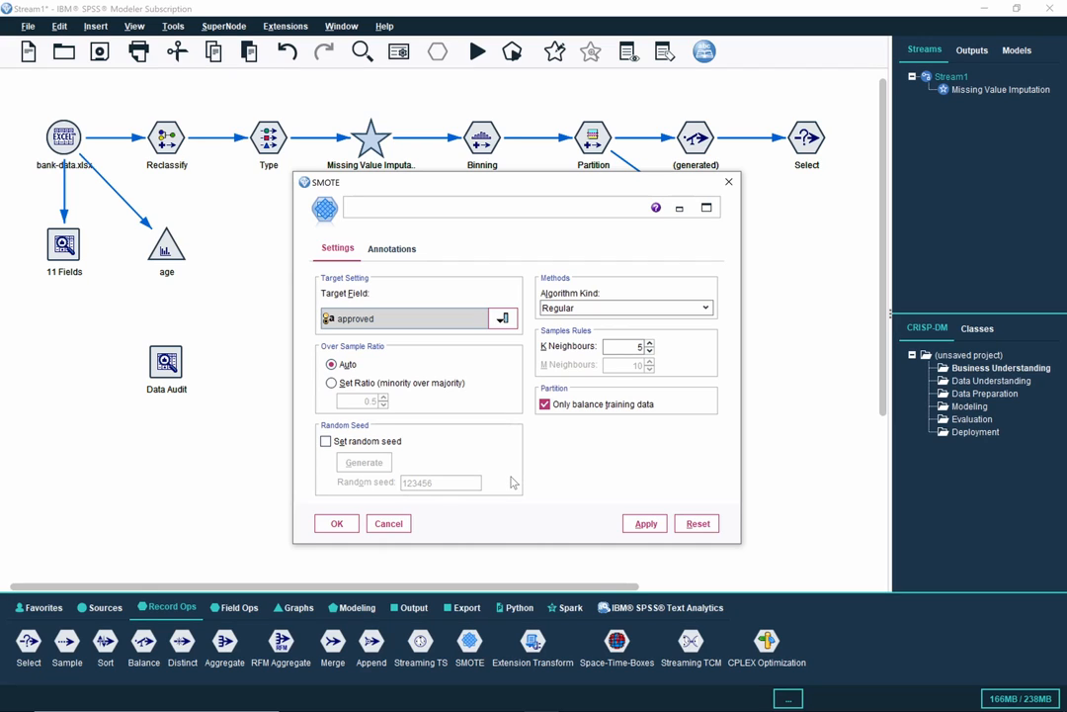
click(336, 525)
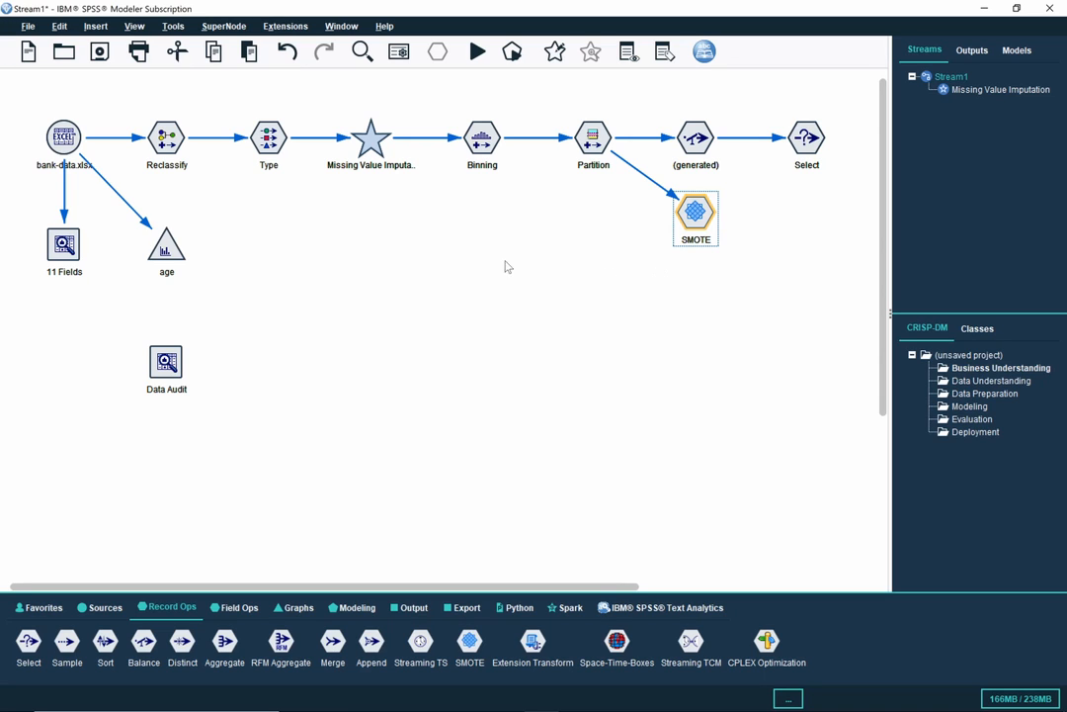
Step: Review the Type node's field measurements, values and roles, and close it without changes
double_click(273, 148)
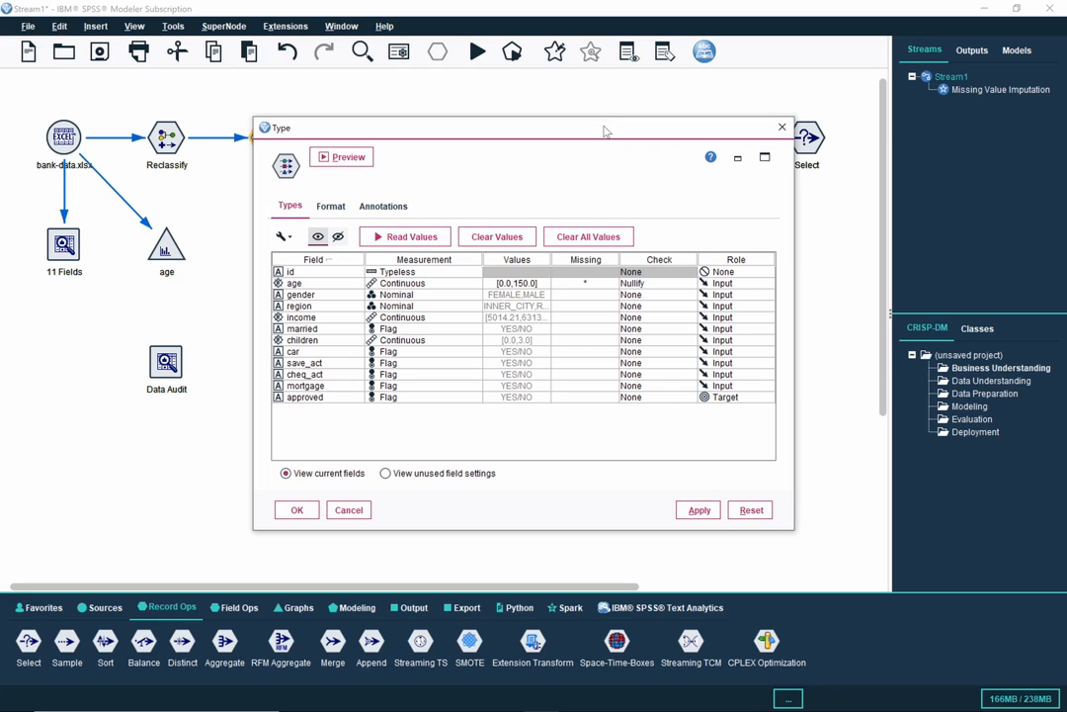
drag(606, 131, 446, 133)
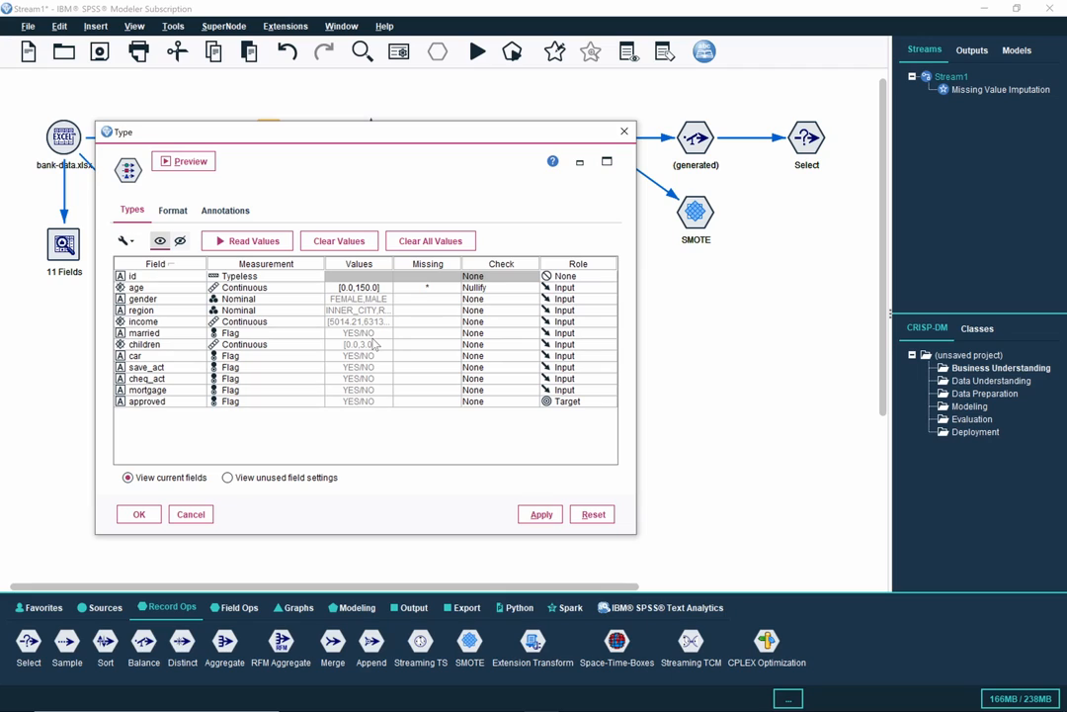
click(187, 516)
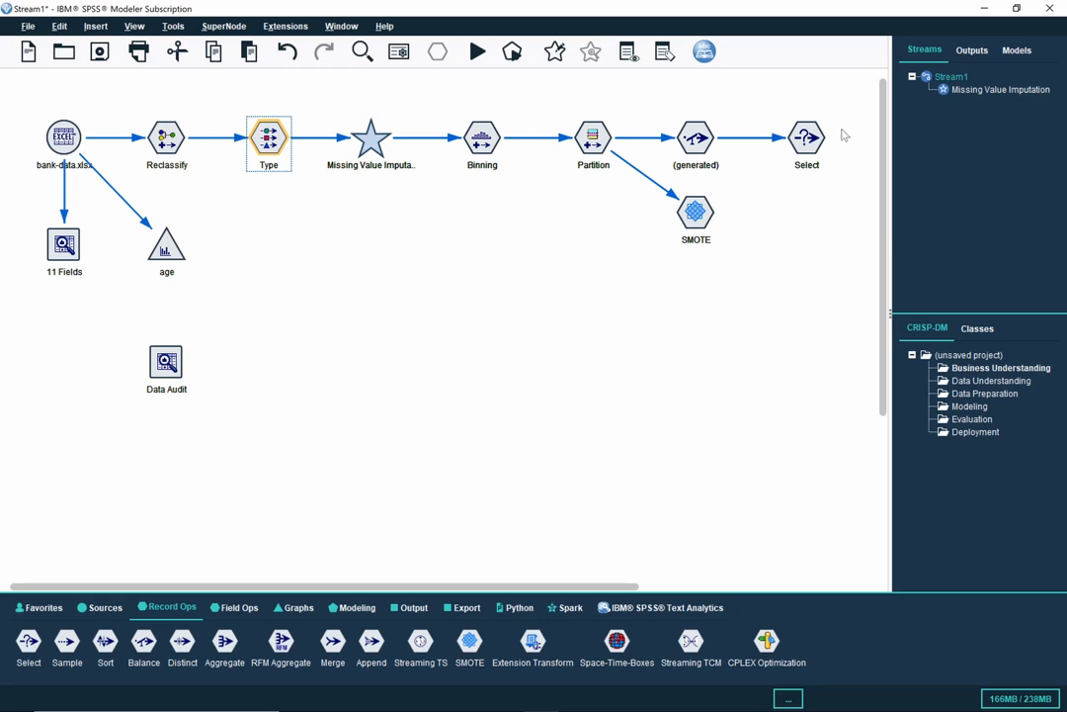
Step: Move the generated Balance node and the Select node together to the lower part of the canvas, well below SMOTE
click(787, 125)
drag(787, 125, 662, 94)
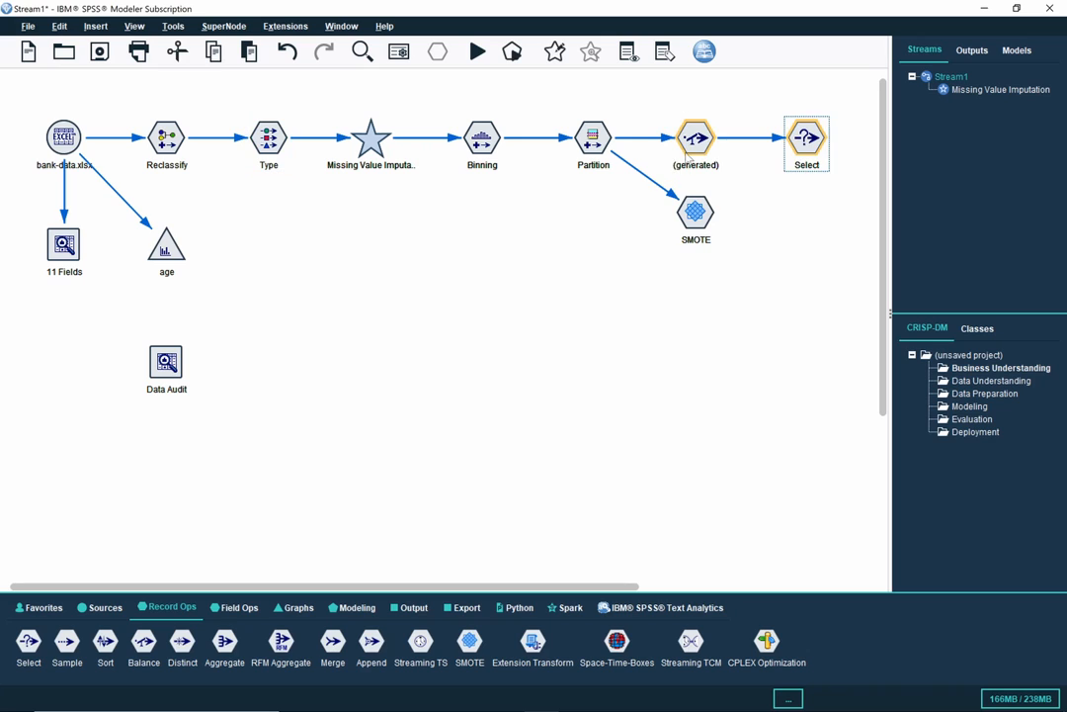
drag(696, 138, 720, 554)
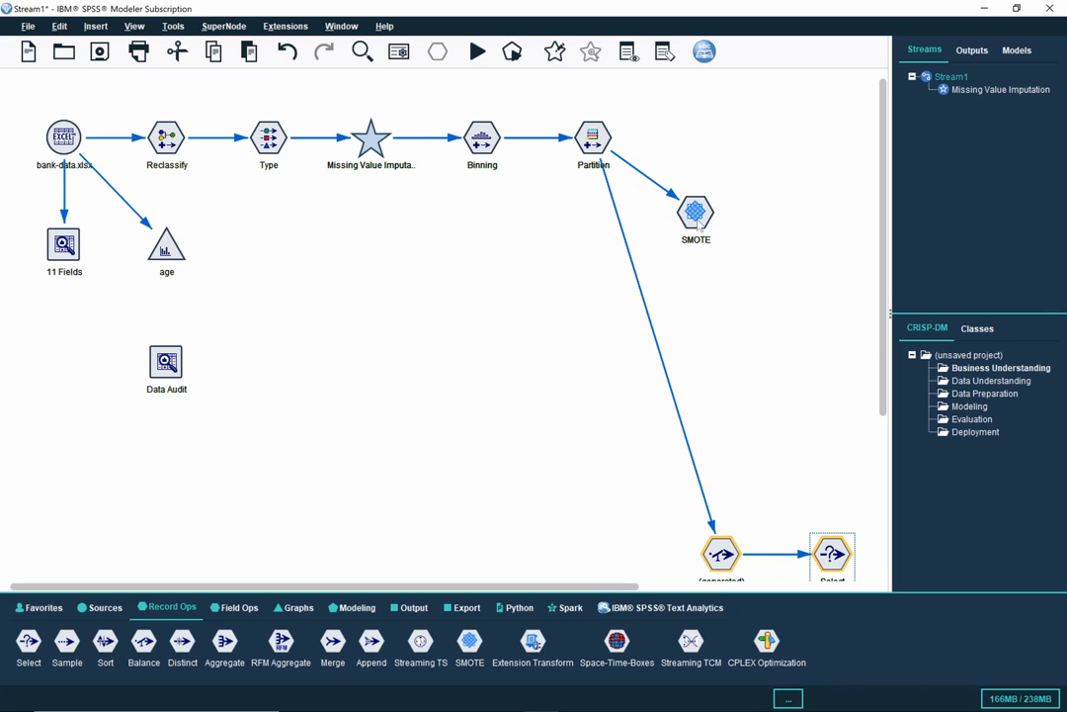
Step: Align the SMOTE node with Partition, placing the generated Balance node directly below SMOTE and the Select node to the right of SMOTE
click(731, 264)
drag(705, 197, 708, 143)
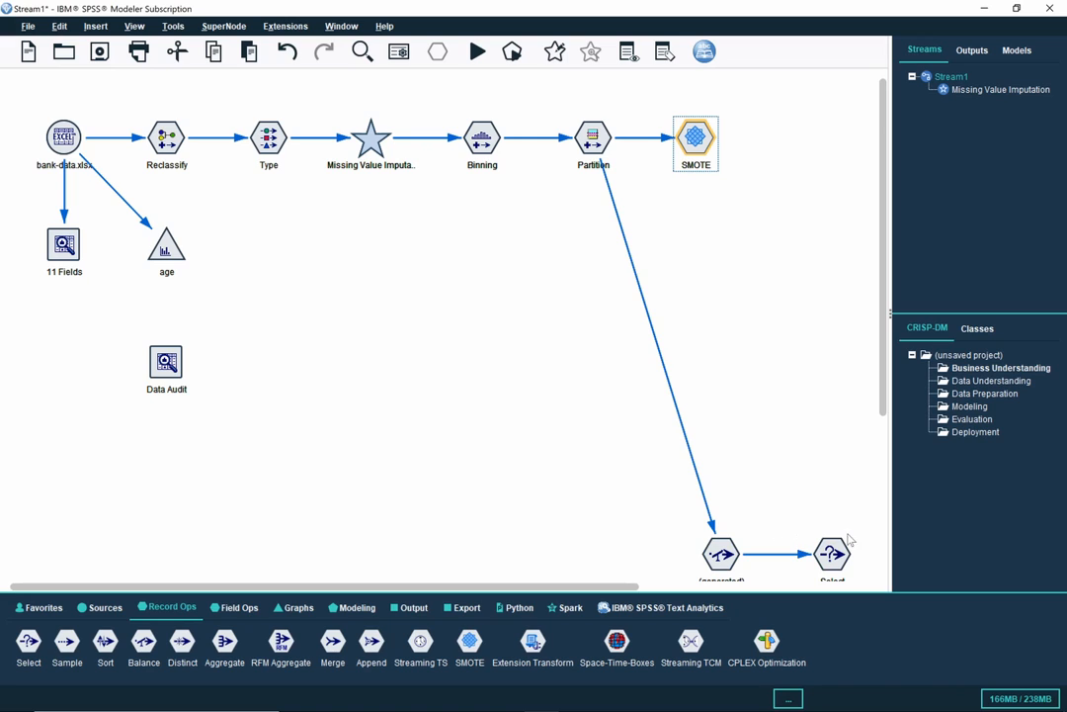
drag(848, 500, 653, 434)
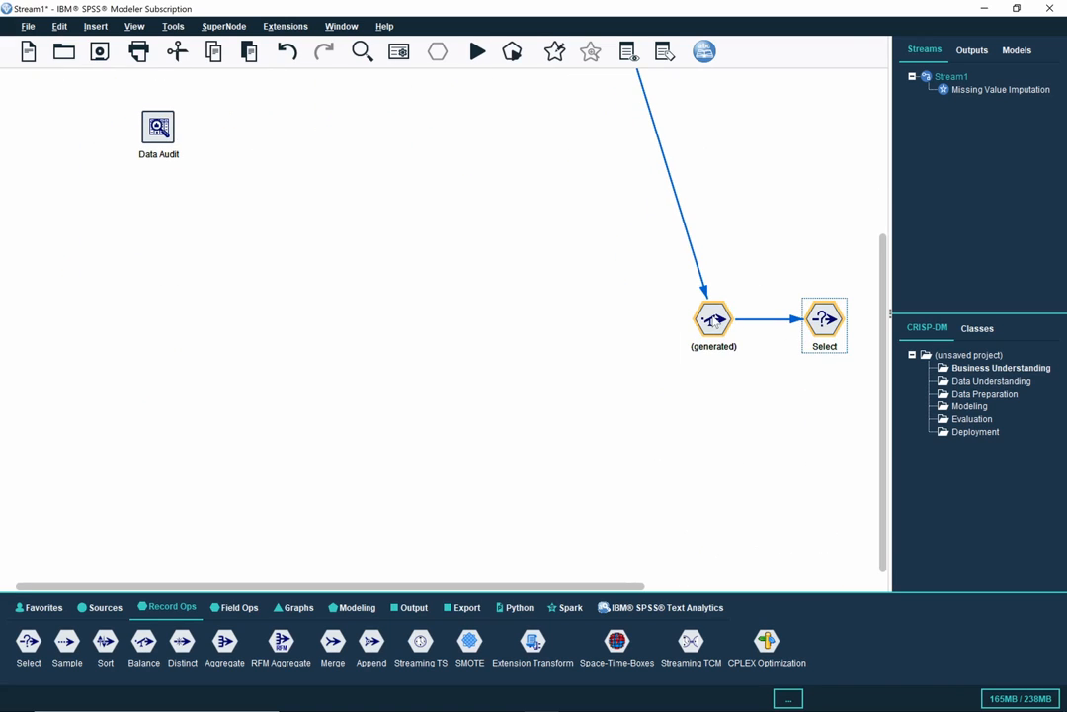
scroll(708, 170, down, 3)
drag(708, 170, 688, 217)
click(749, 150)
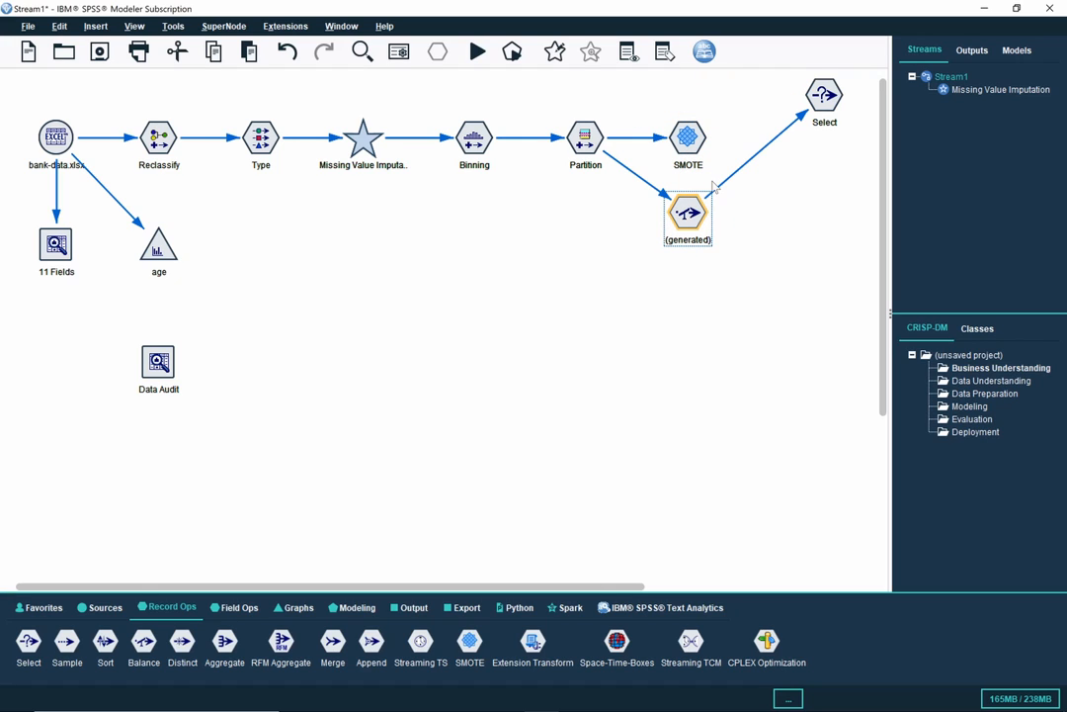
drag(824, 95, 790, 141)
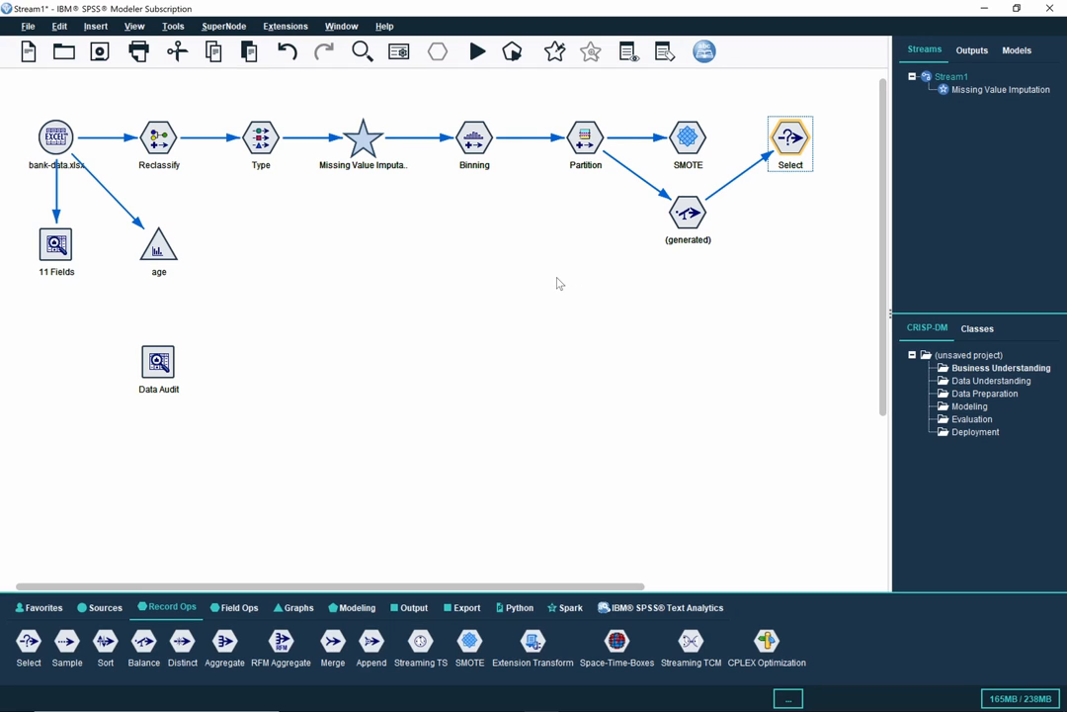
Step: Move the unconnected Data Audit node directly beneath the 11 Fields node
click(688, 214)
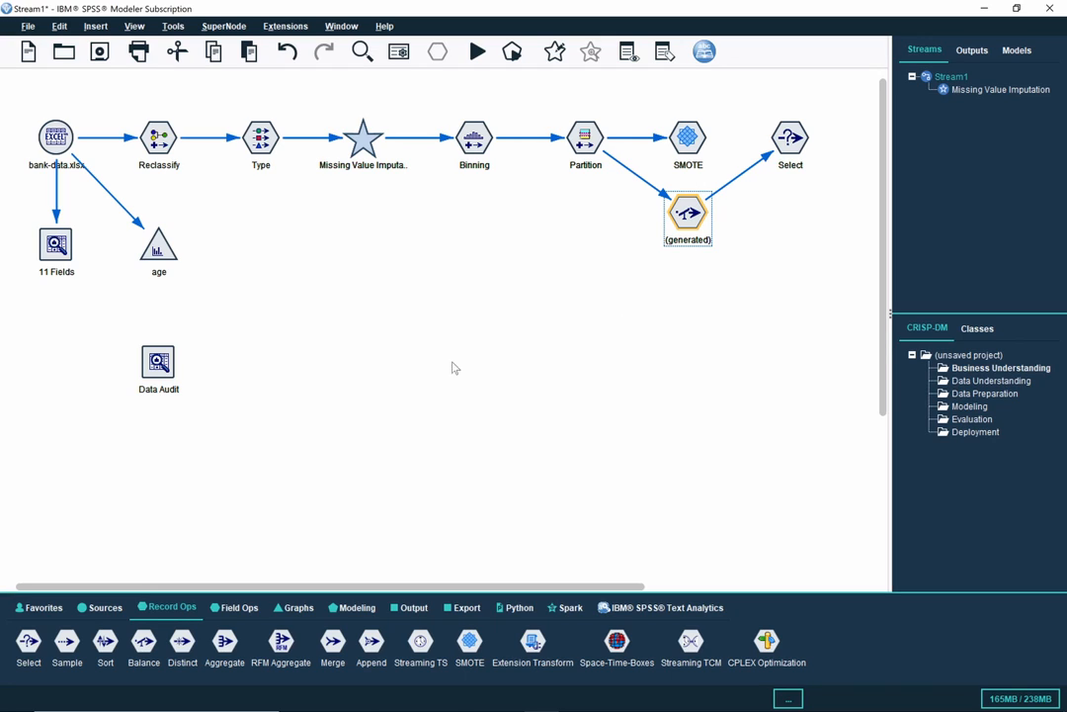
drag(165, 374, 63, 351)
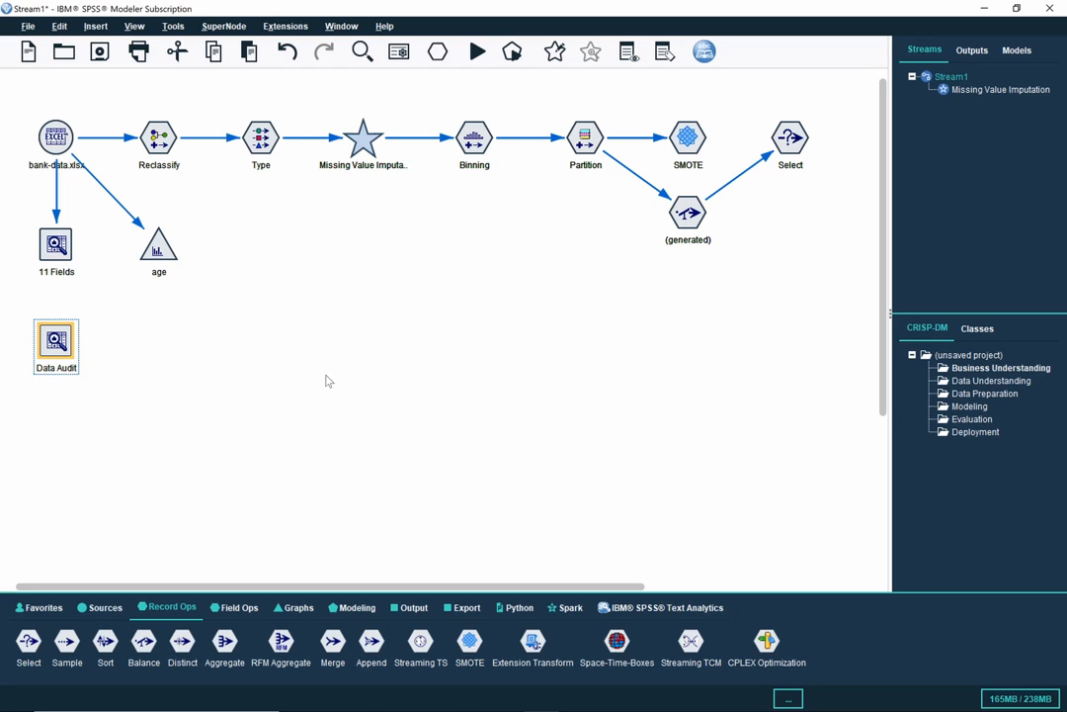
click(643, 348)
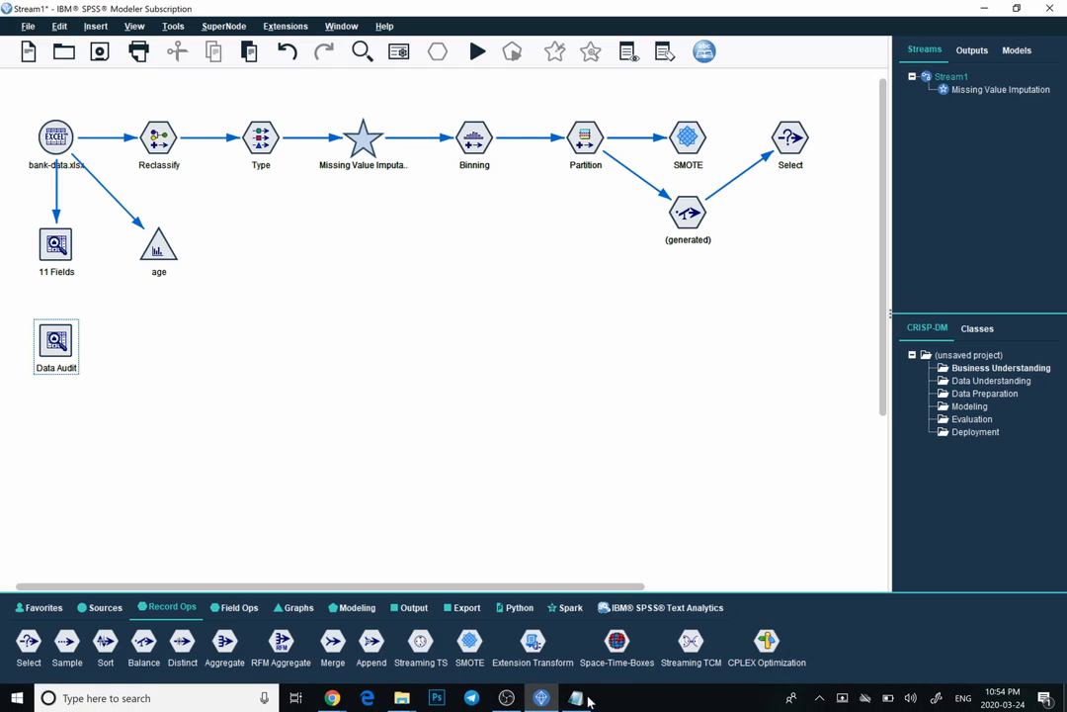
Step: Switch to Notepad to check the tutorial outline for the topic after Balancing, and return to the stream
click(573, 698)
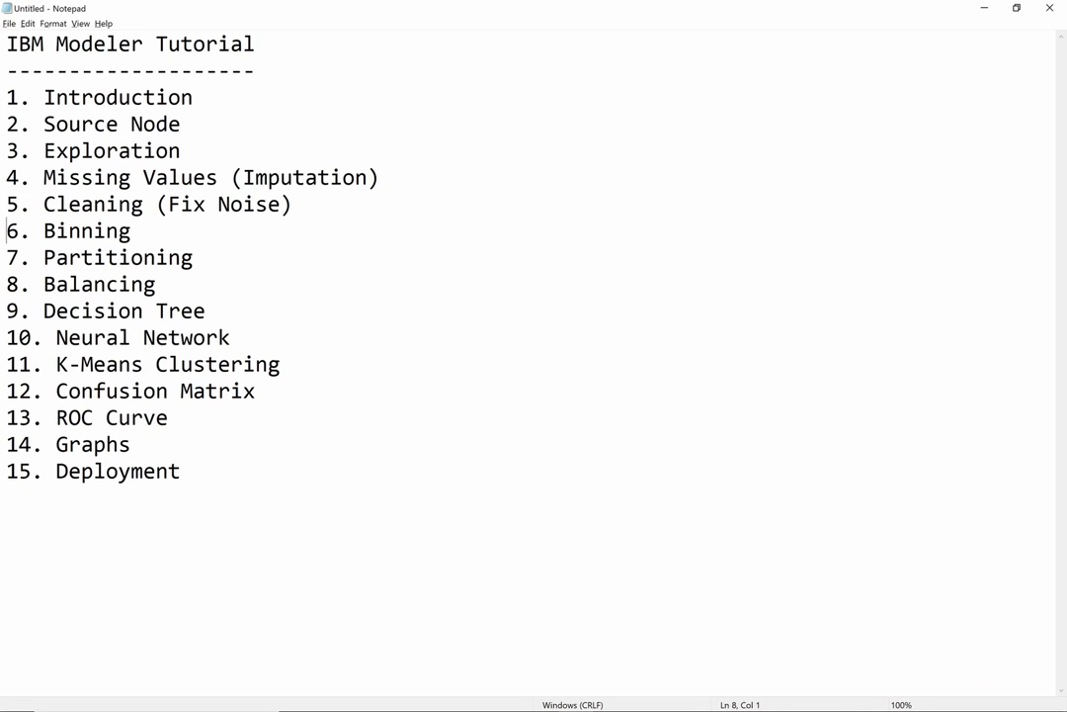
click(983, 9)
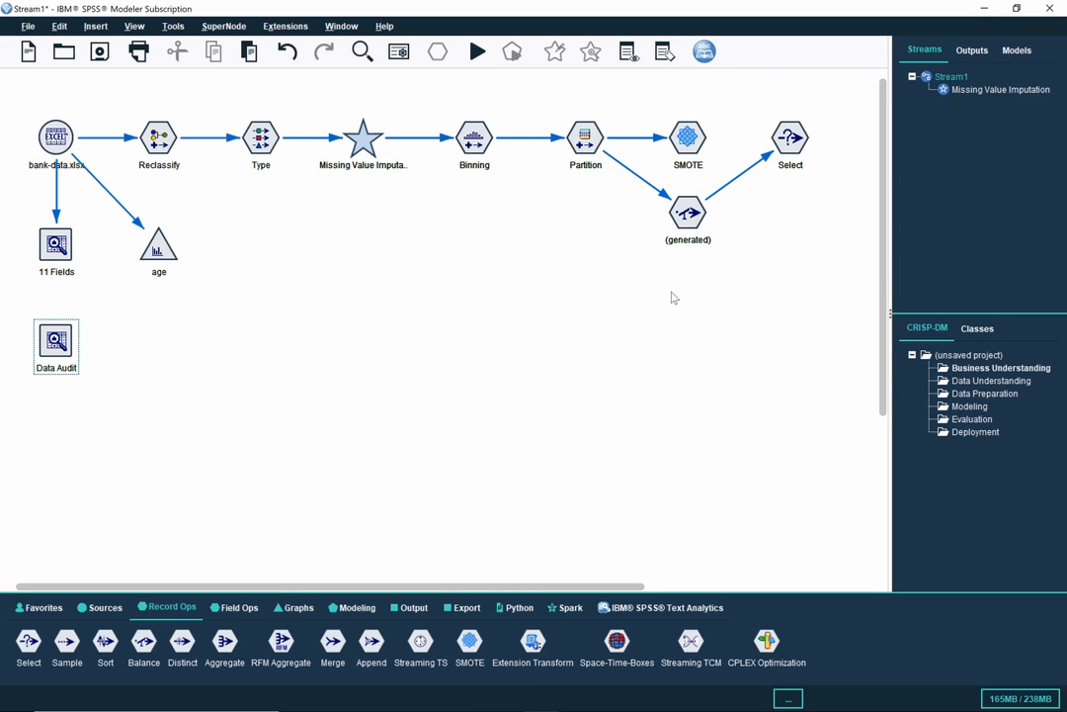
Step: Review the Supervised, Association and Segmentation modeling nodes, and place a C5.0 node on the canvas below the generated Balance node
click(356, 607)
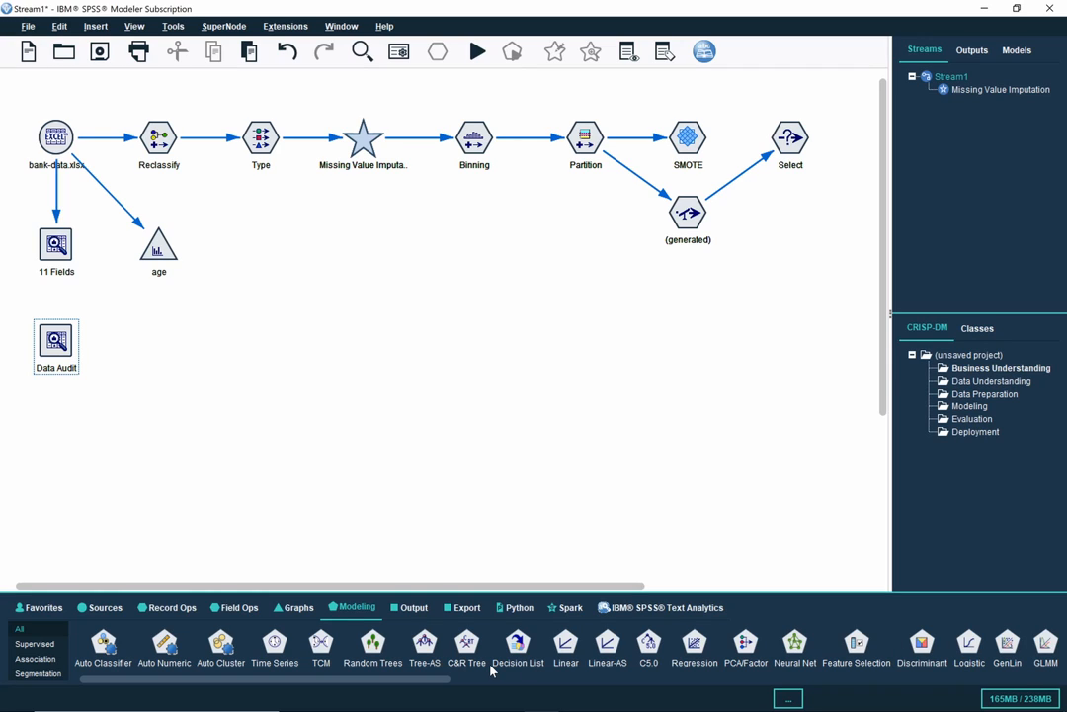
click(55, 648)
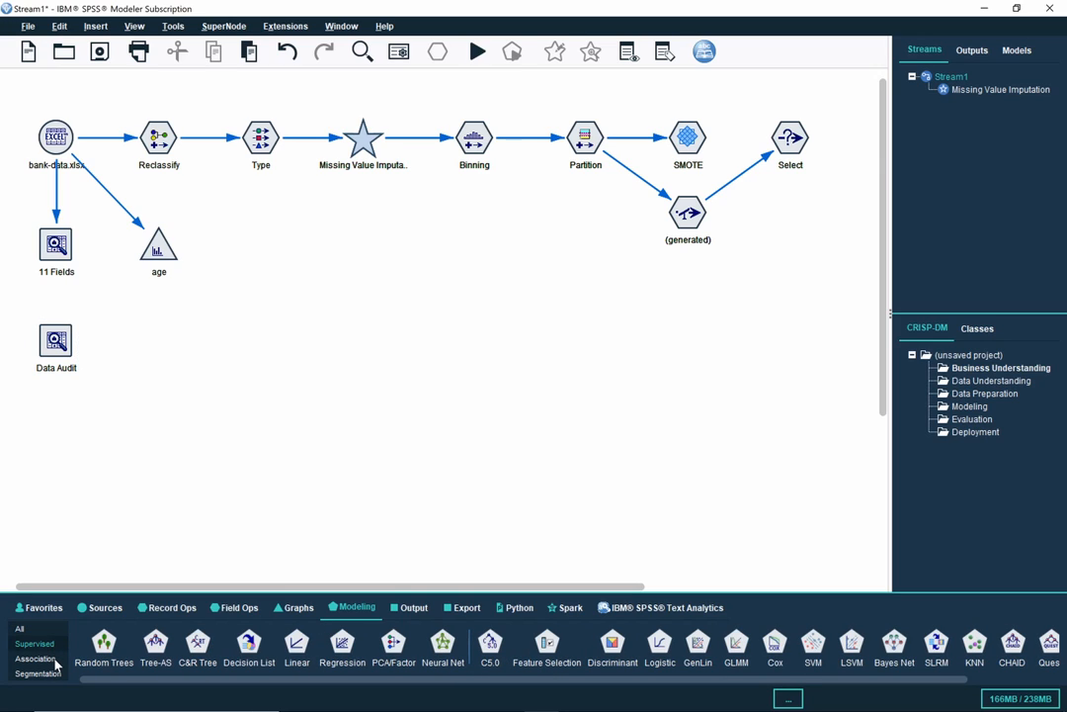
click(36, 658)
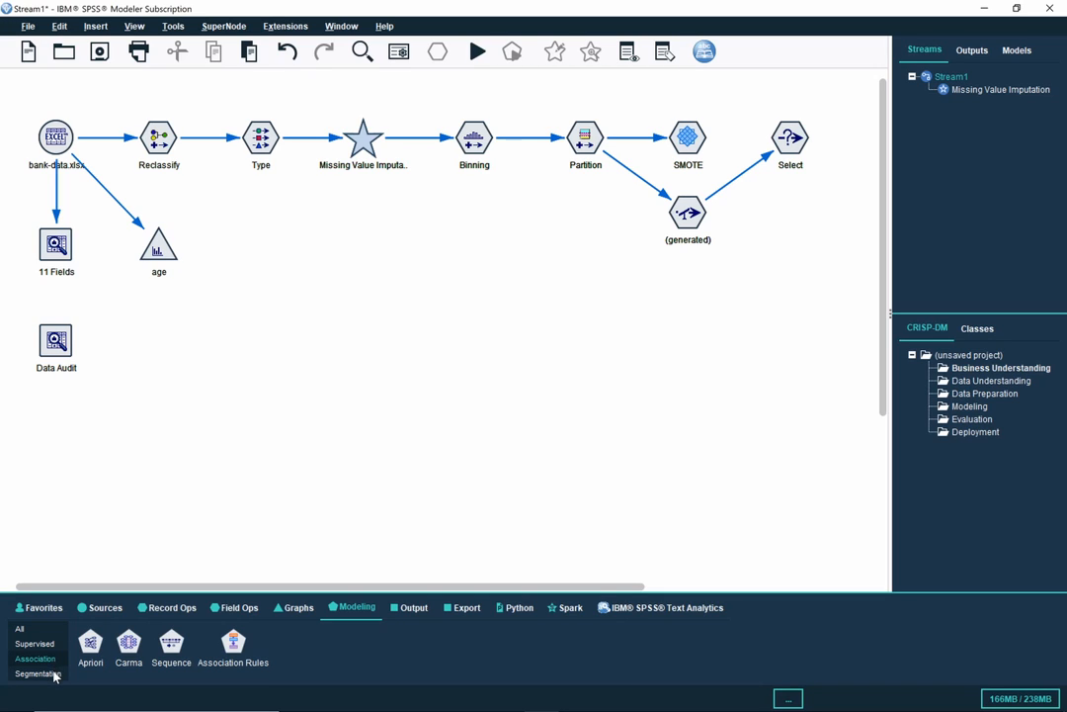
click(53, 676)
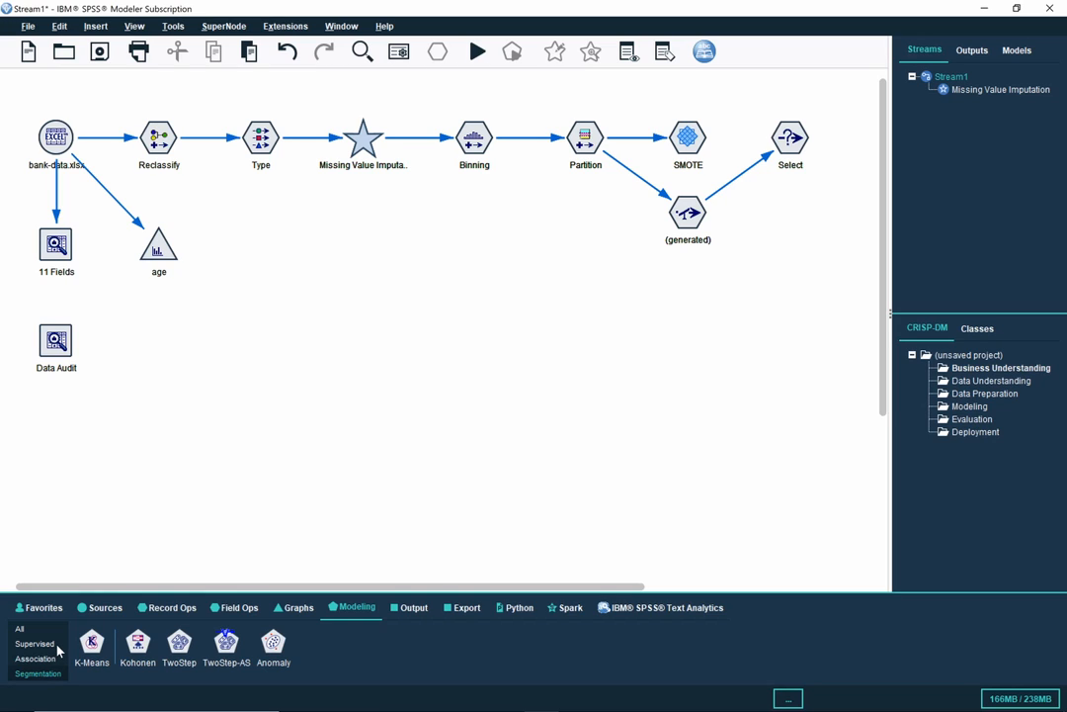
click(58, 648)
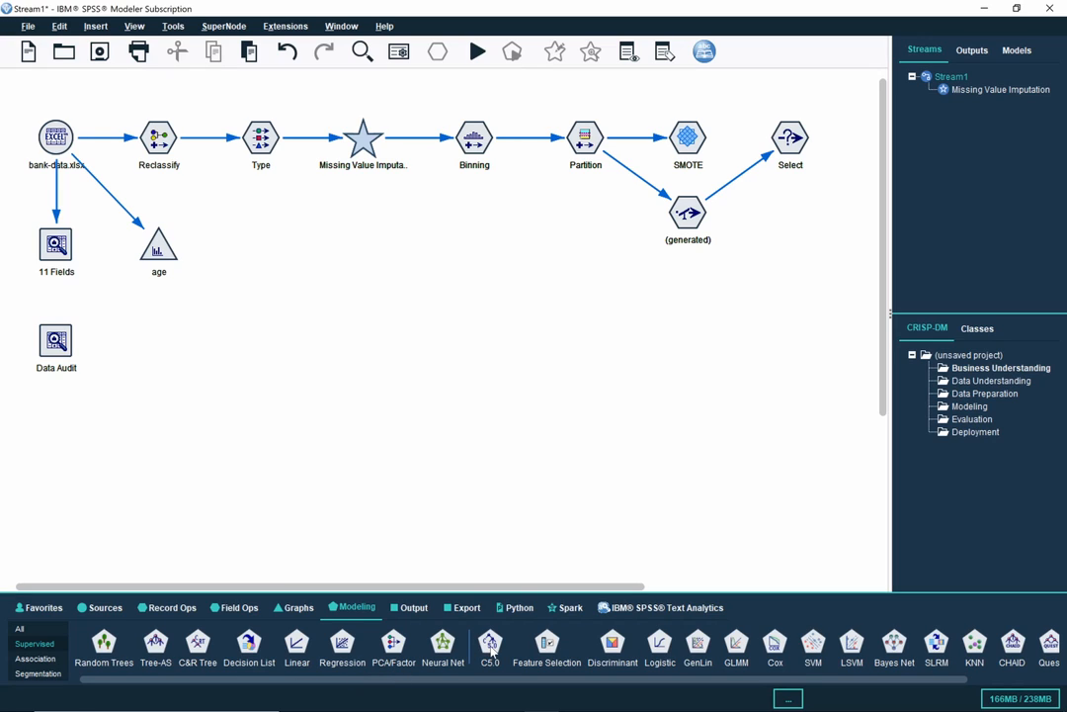
drag(492, 647, 688, 353)
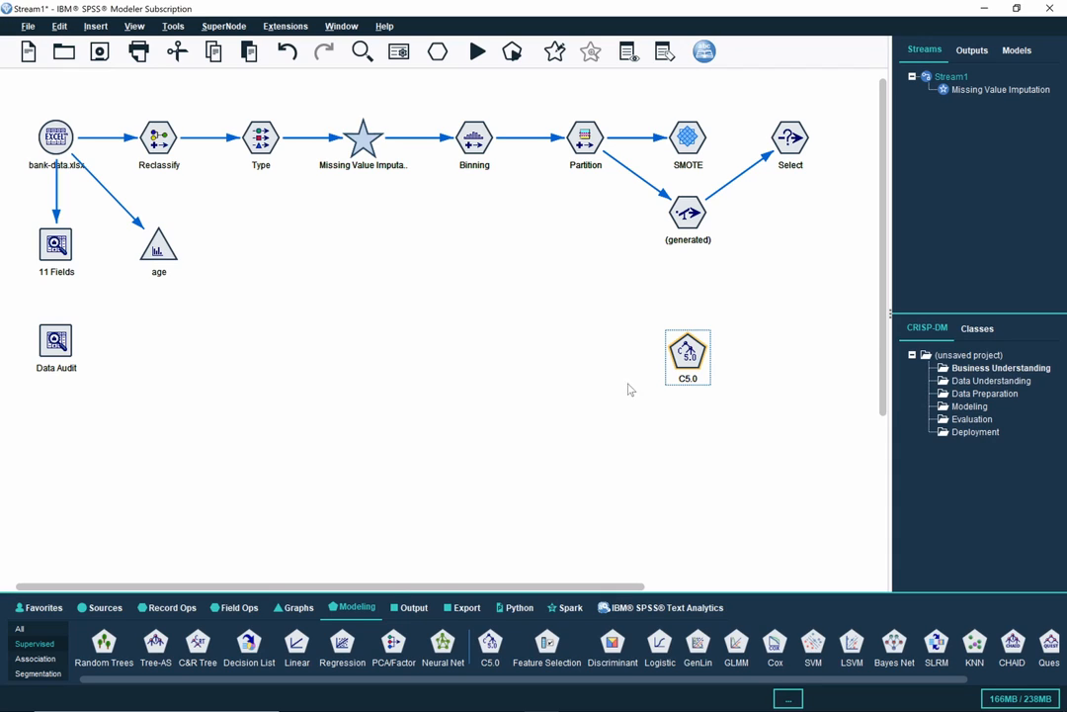
Step: Add a Type node between the generated Balance node and C5.0, shifting C5.0 lower to make room
click(236, 608)
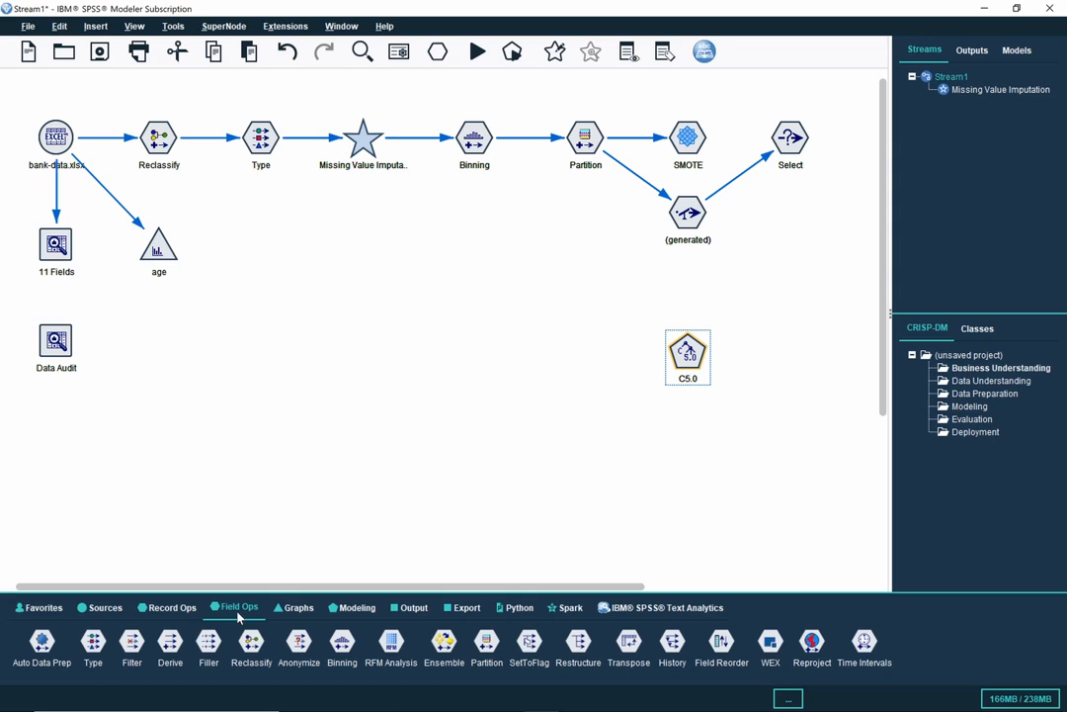
click(95, 645)
click(695, 313)
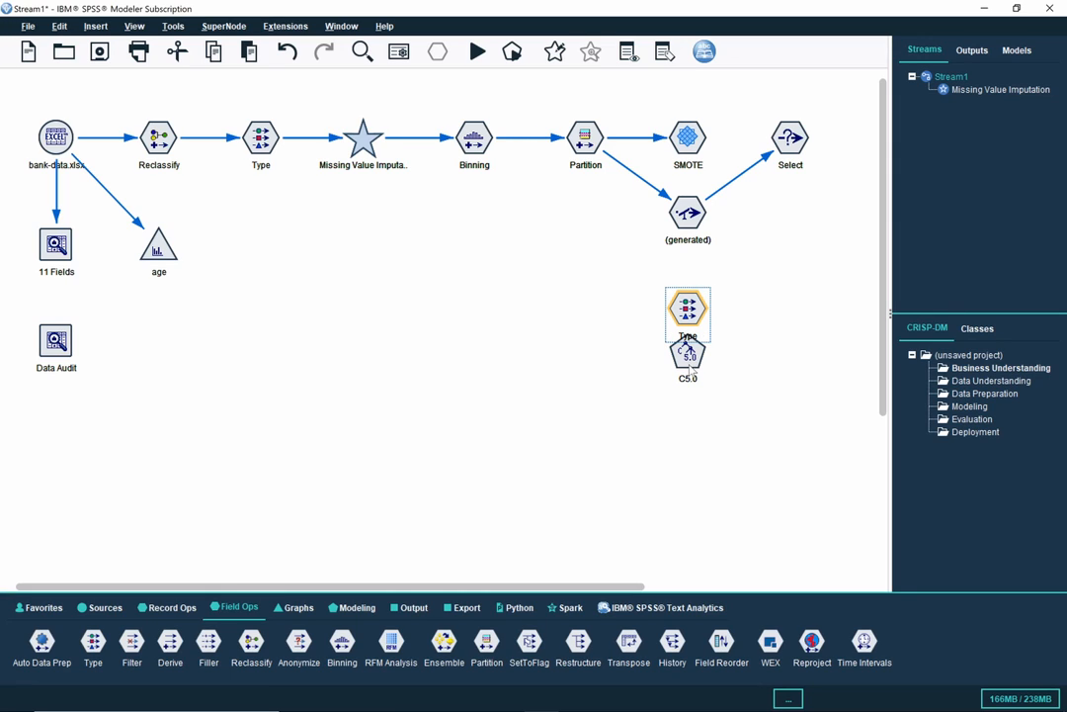
drag(689, 353, 691, 402)
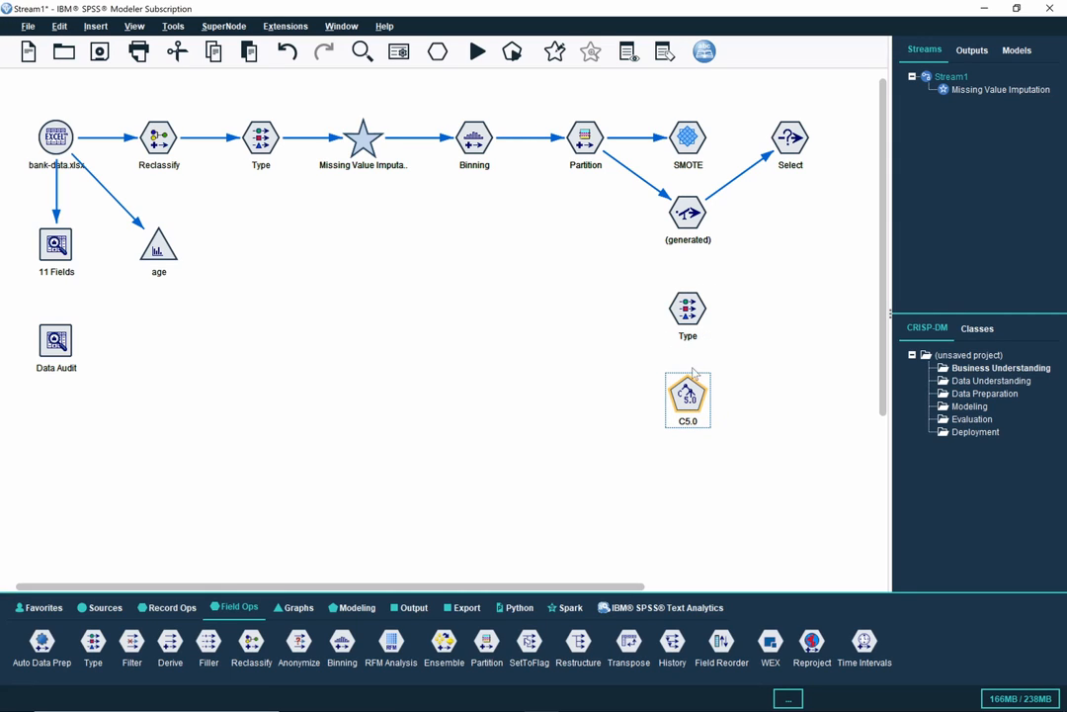
Step: Connect the generated Balance node to the new Type node below it
right_click(686, 211)
click(709, 240)
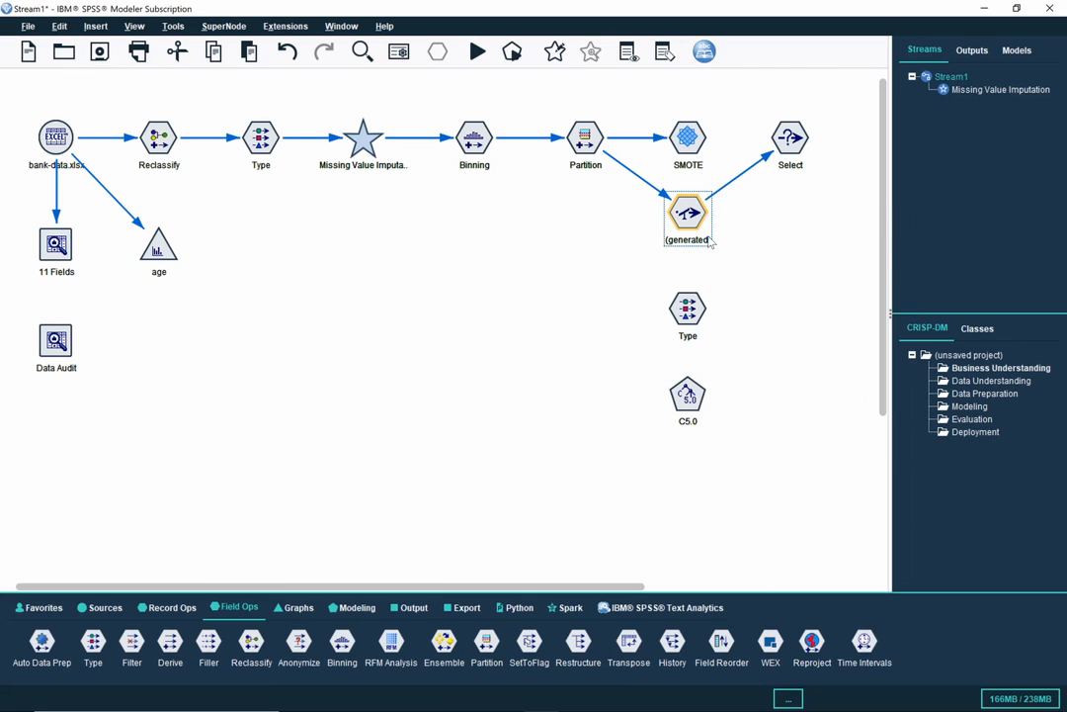
click(689, 311)
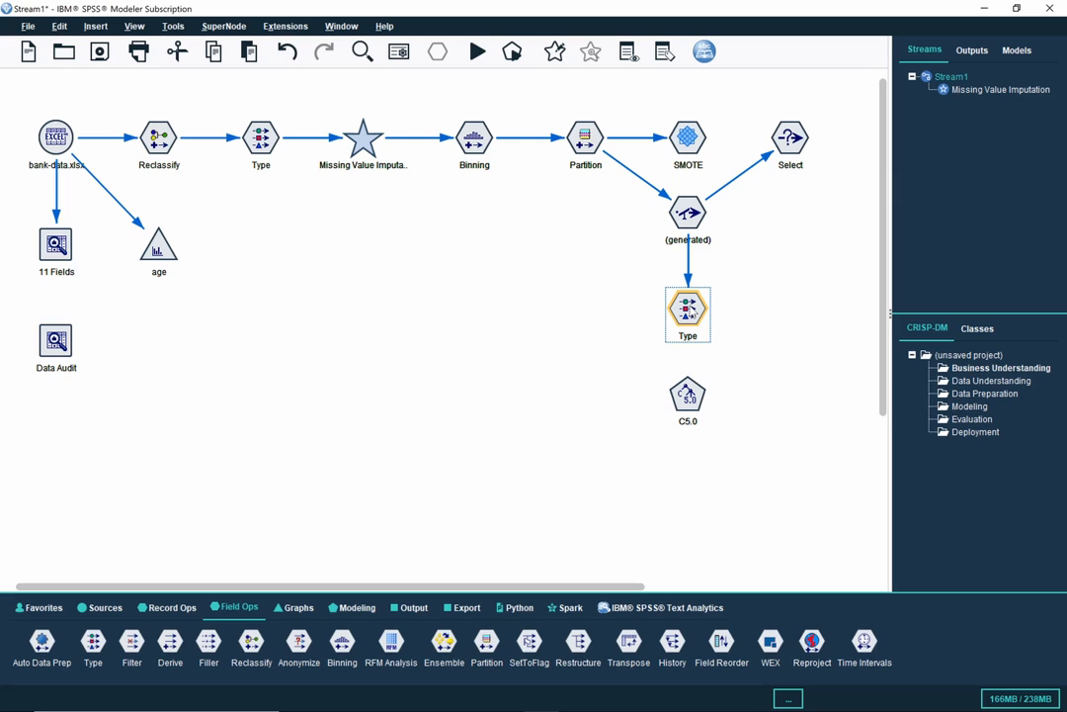
Step: Open the new Type node's settings, enlarge the window to show all fields, and read the field values
double_click(689, 310)
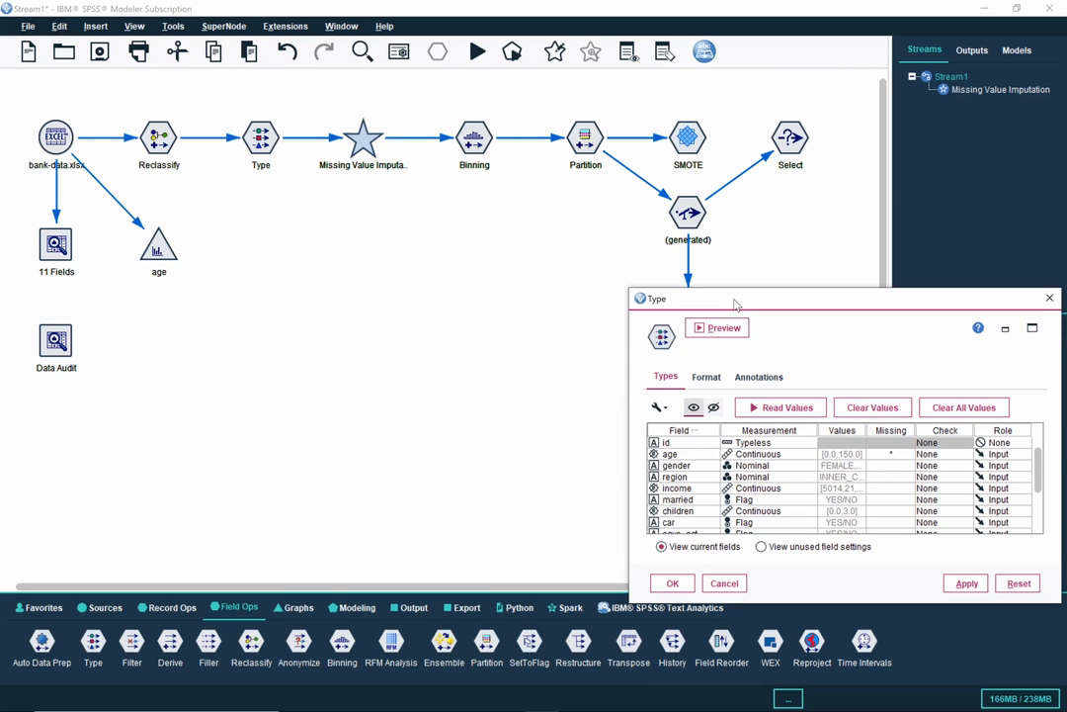
drag(736, 304, 348, 228)
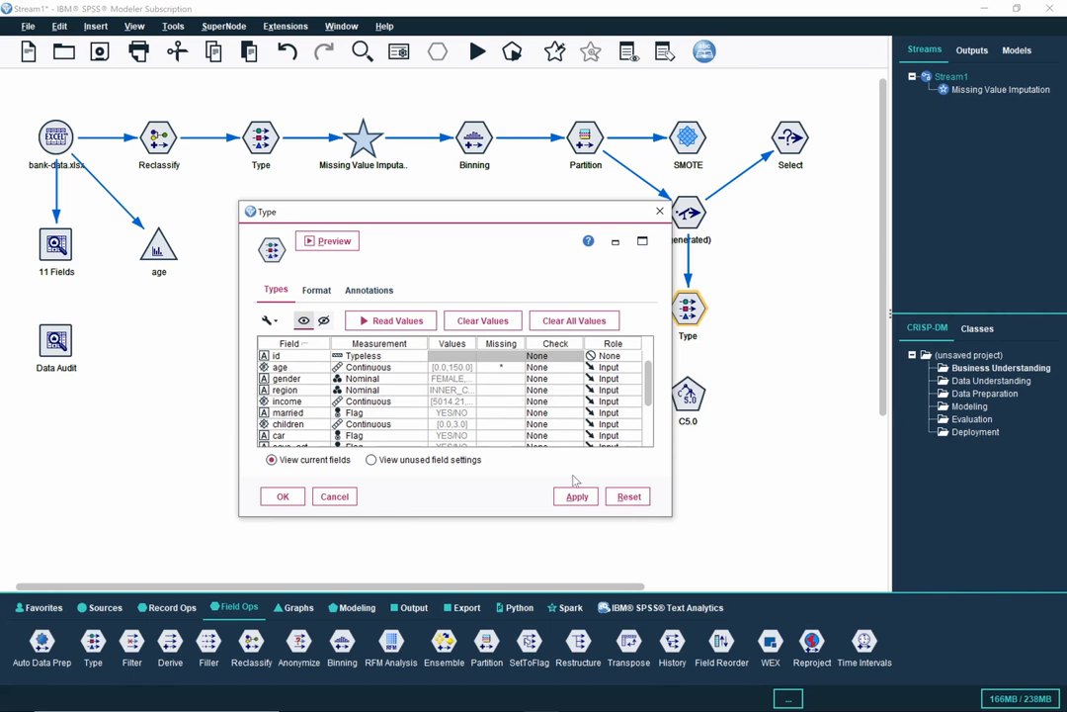
drag(671, 515, 772, 605)
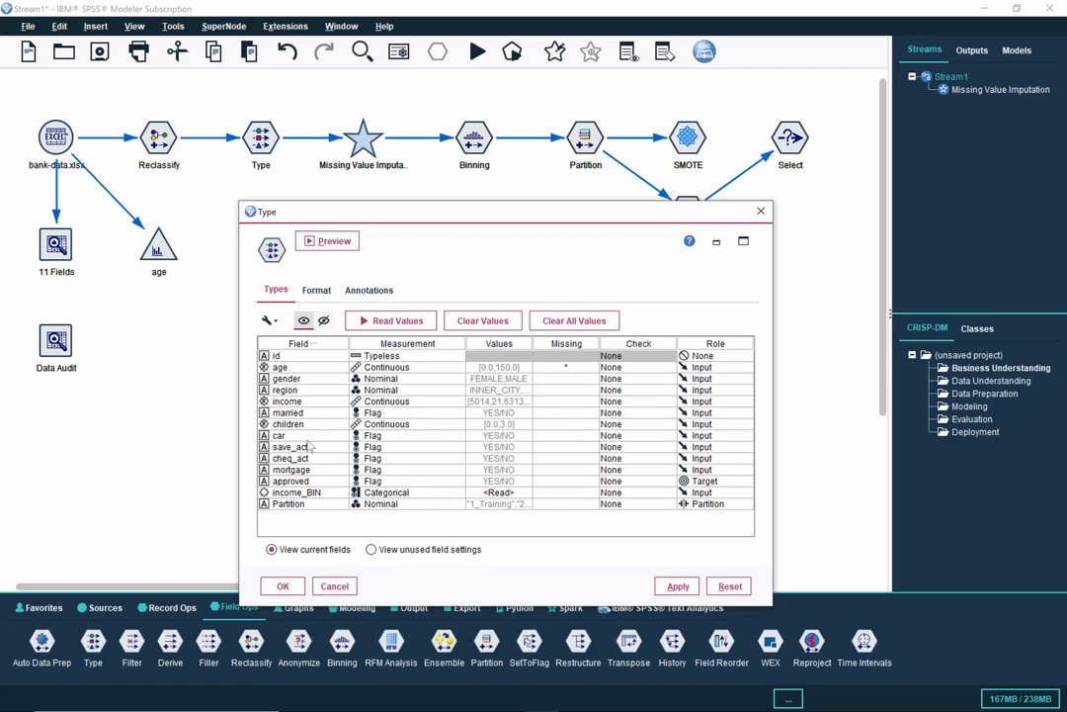
click(306, 403)
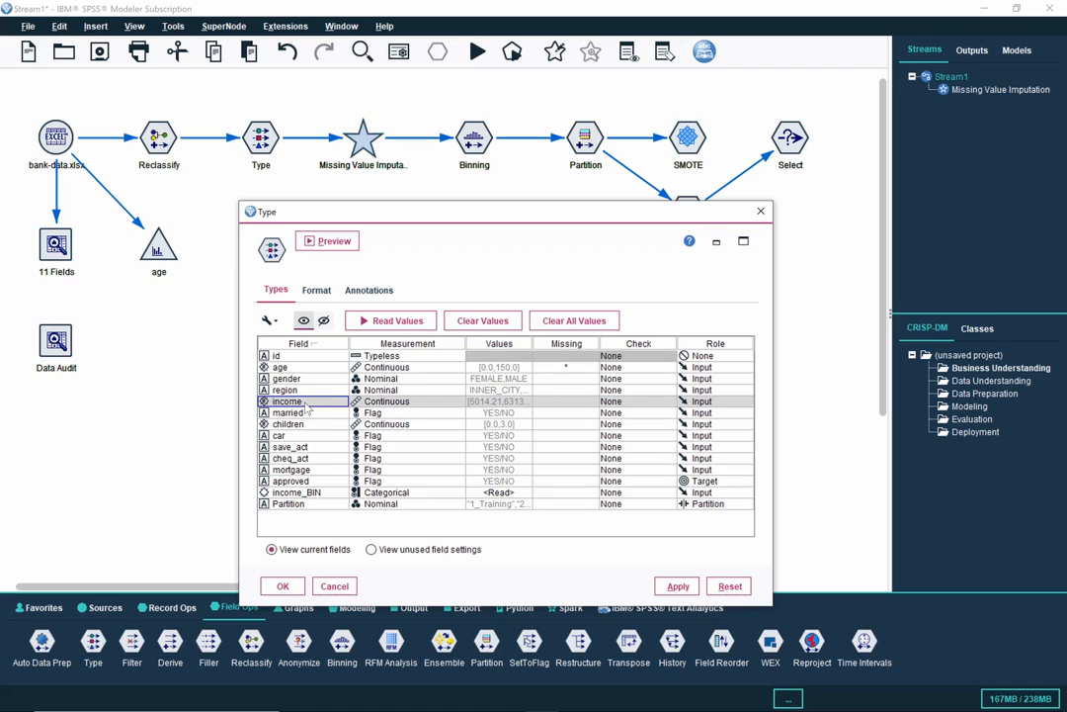
click(311, 506)
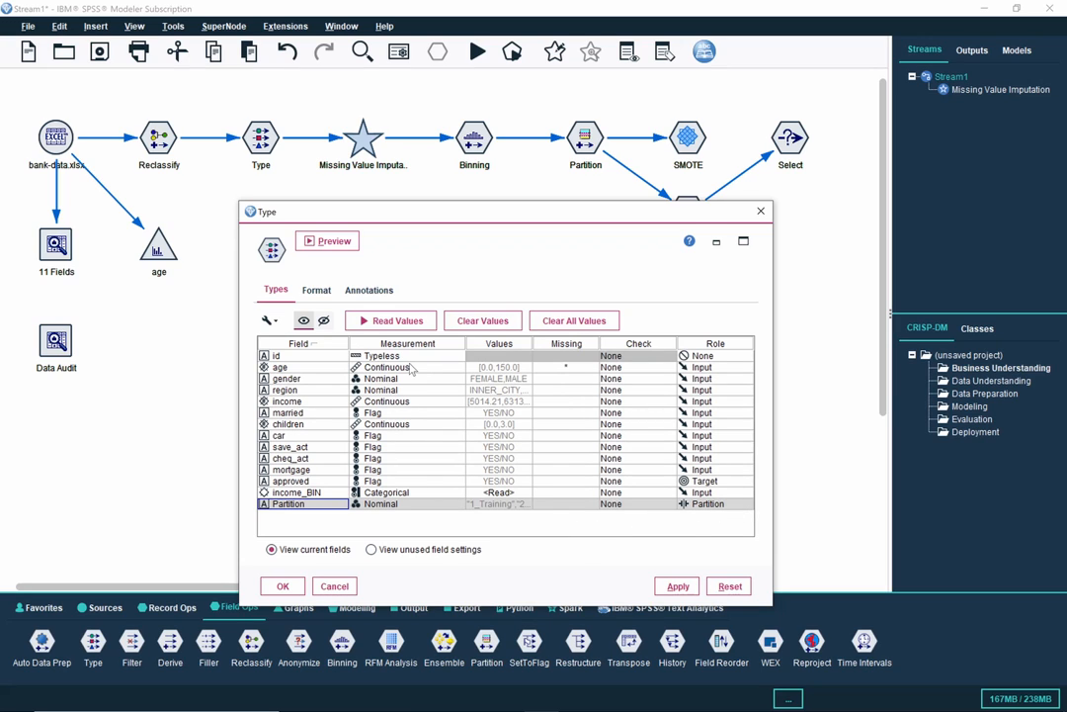
click(425, 324)
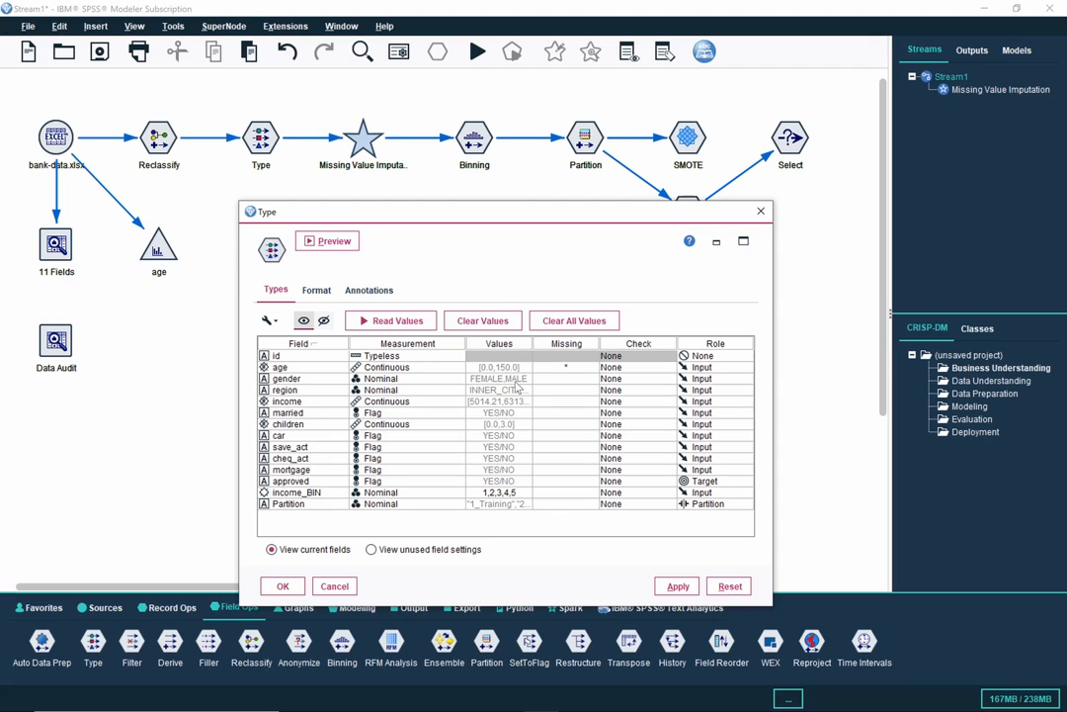
Step: Set the measurement level of gender to Flag and of income_BIN to Ordinal
click(453, 380)
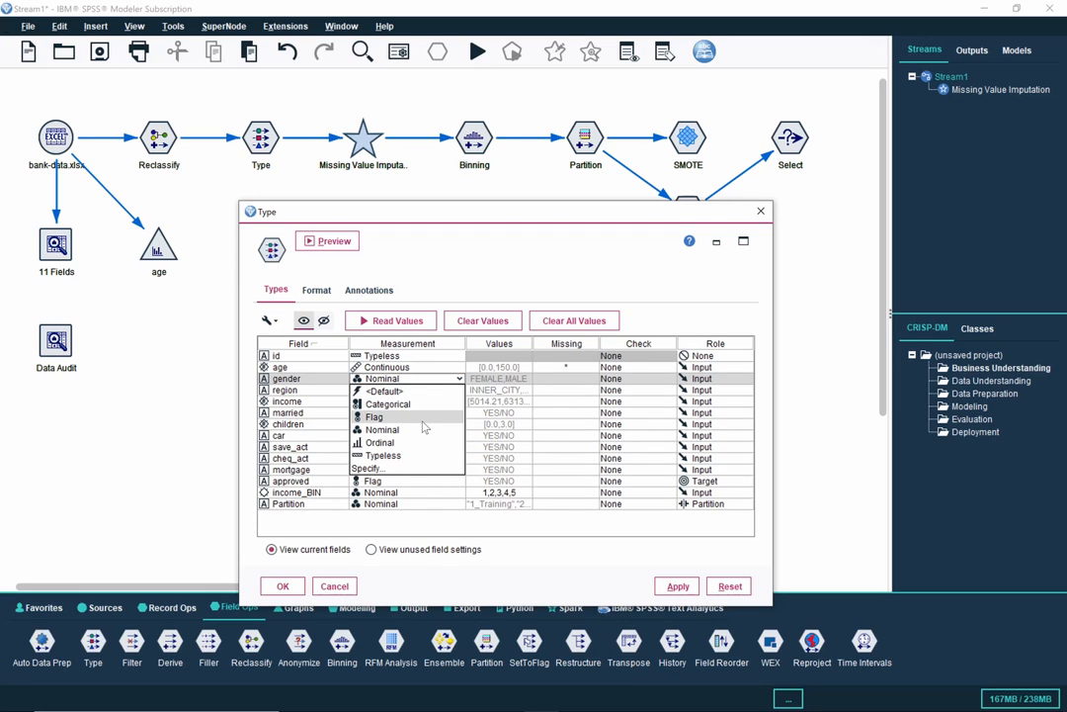
click(422, 421)
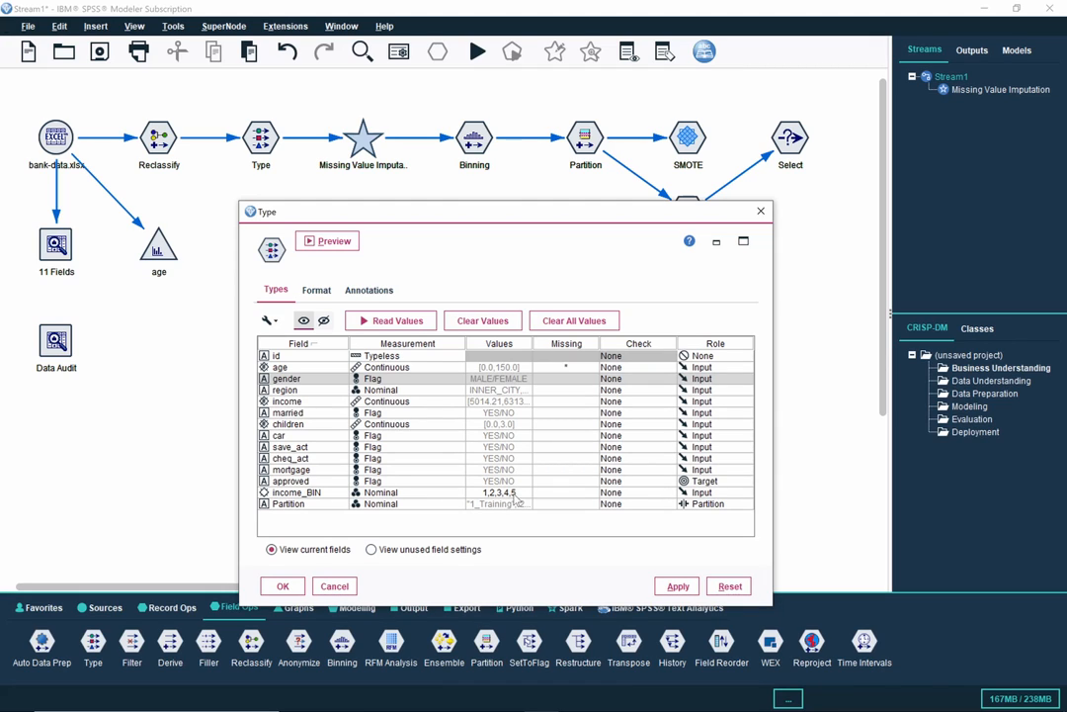
click(444, 494)
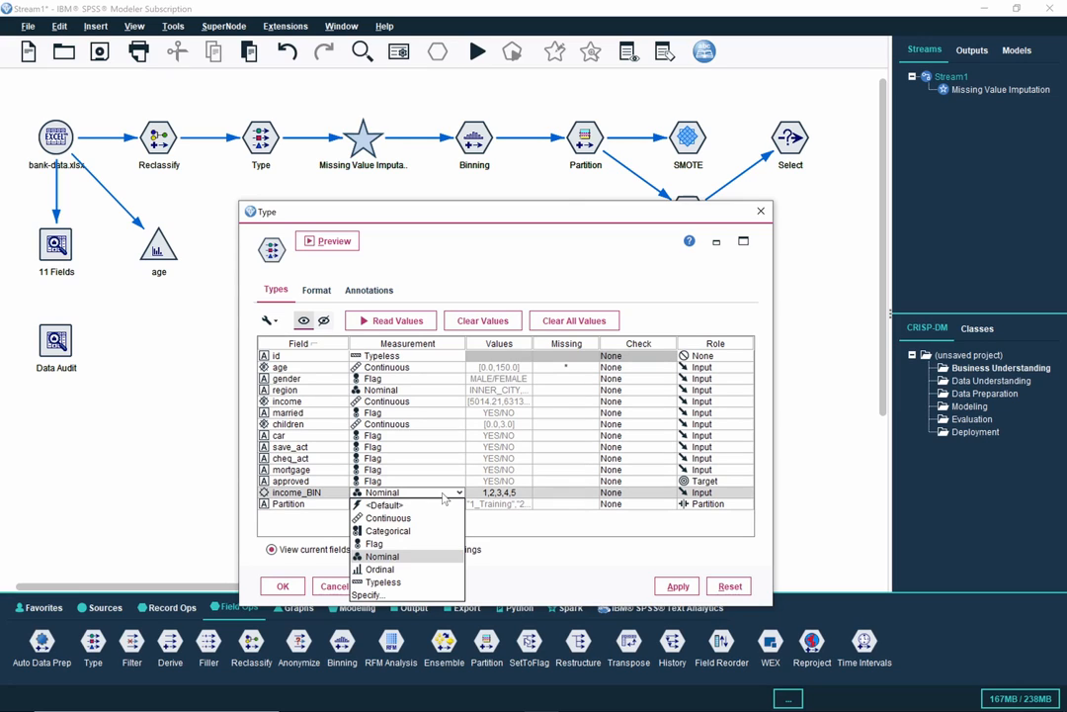
click(415, 570)
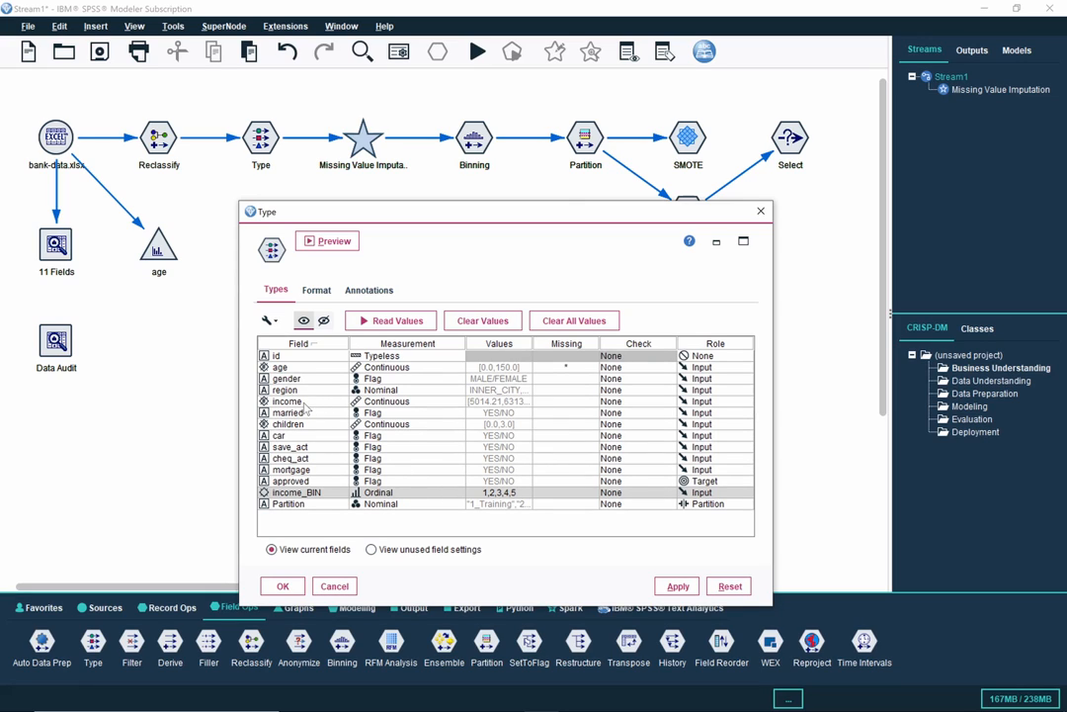
Step: Set the role of the income field to None and accept the Type node settings
click(428, 402)
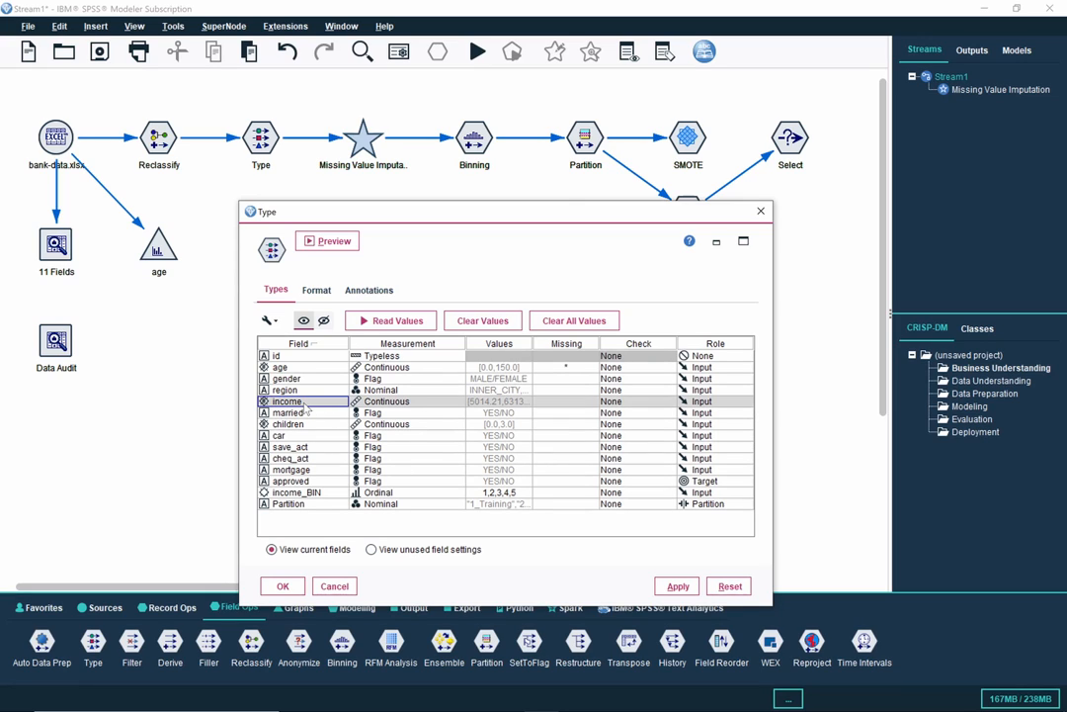
click(729, 401)
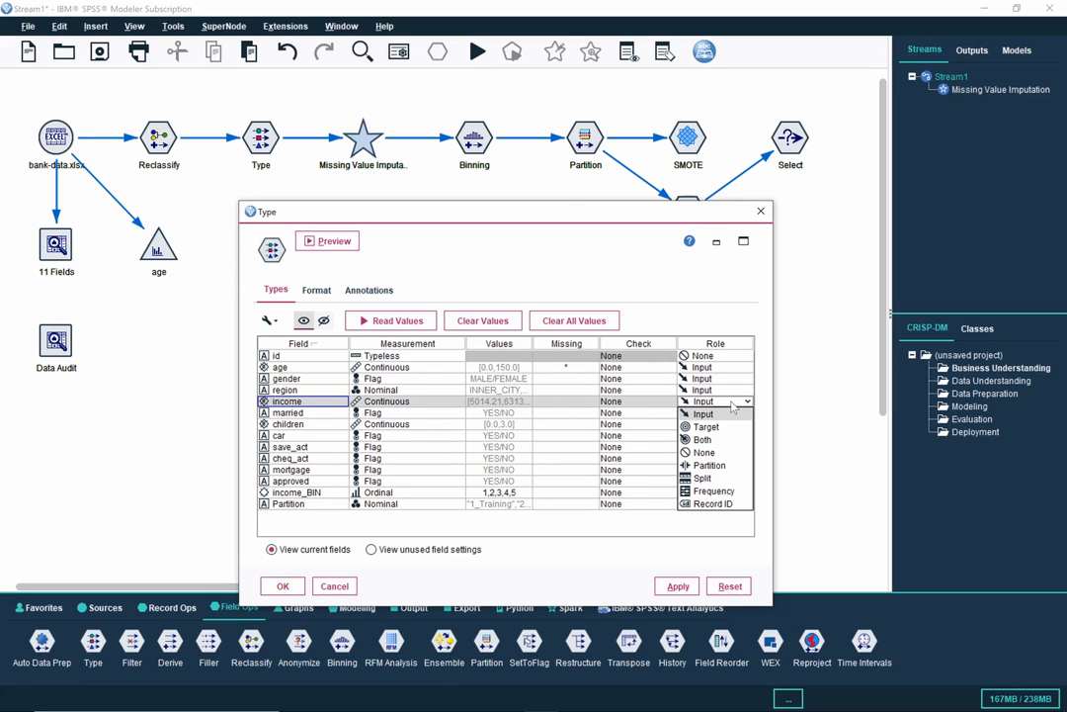
click(724, 452)
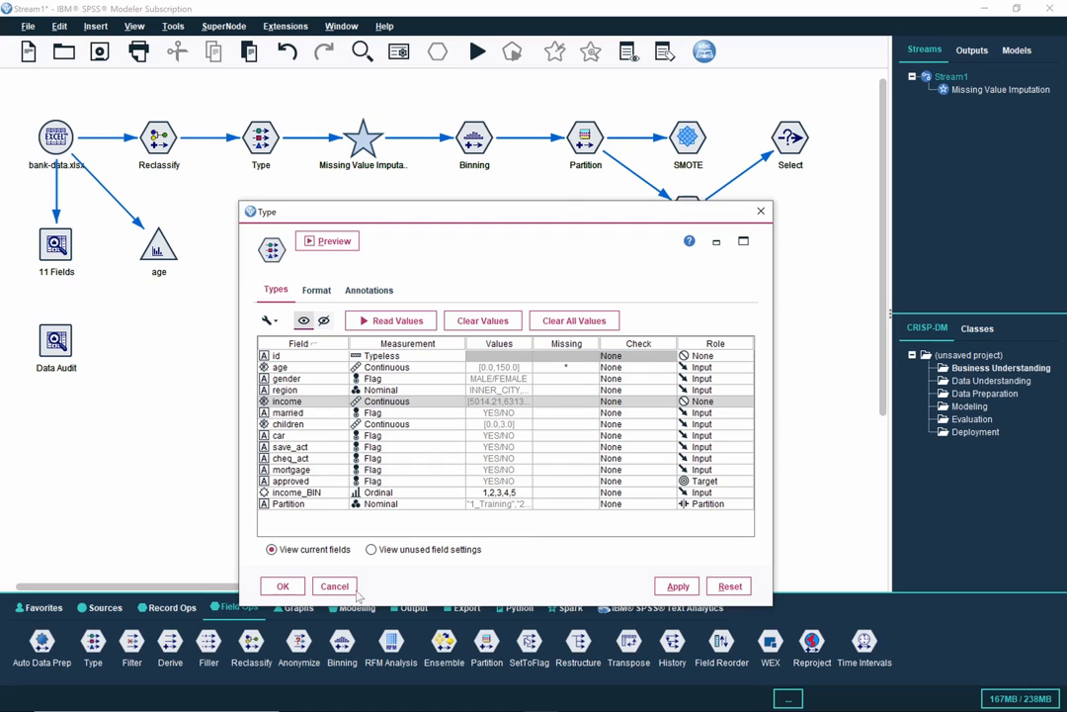
click(281, 587)
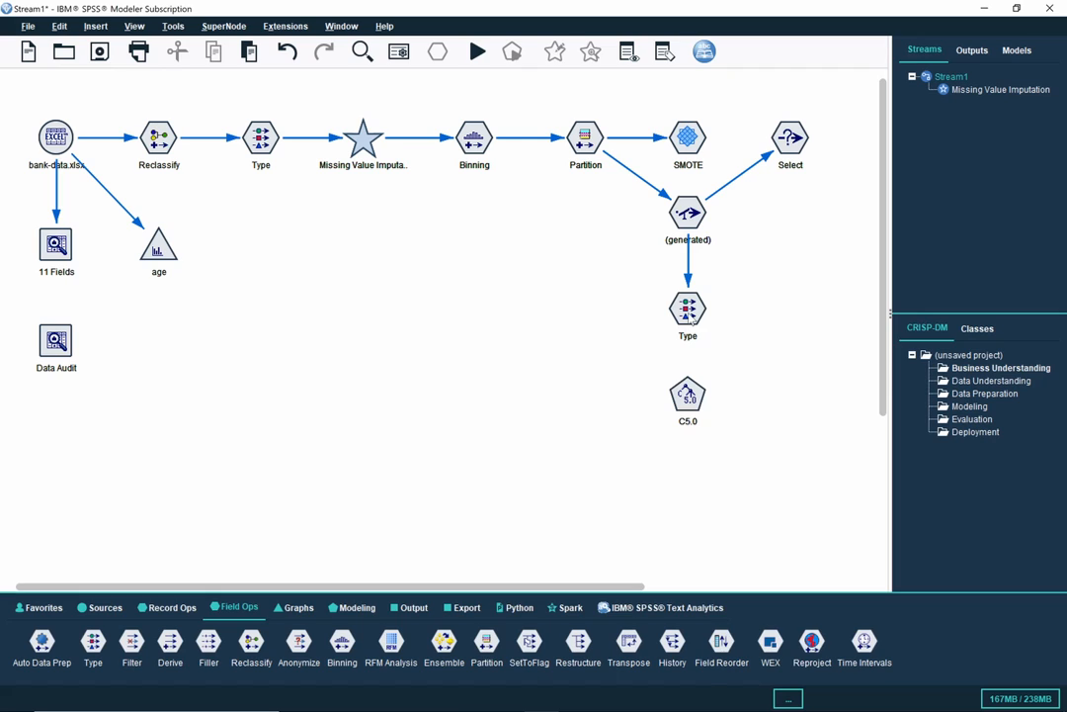
Step: Connect the Type node below the generated Balance node to the C5.0 modeling node
right_click(689, 312)
click(753, 342)
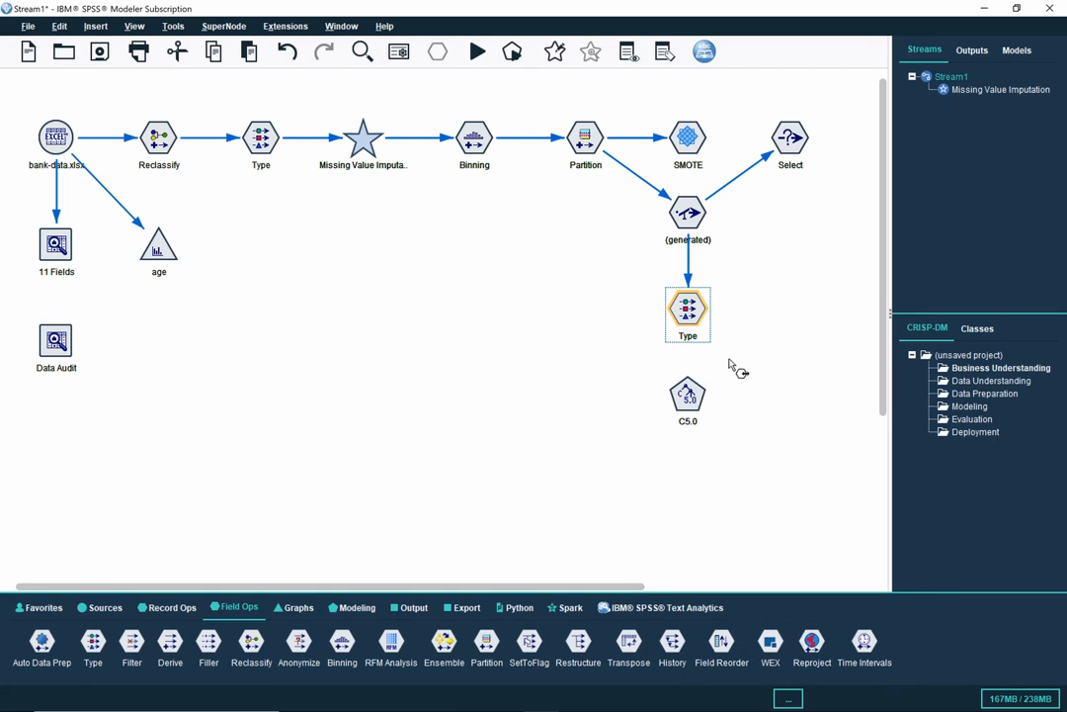
click(689, 395)
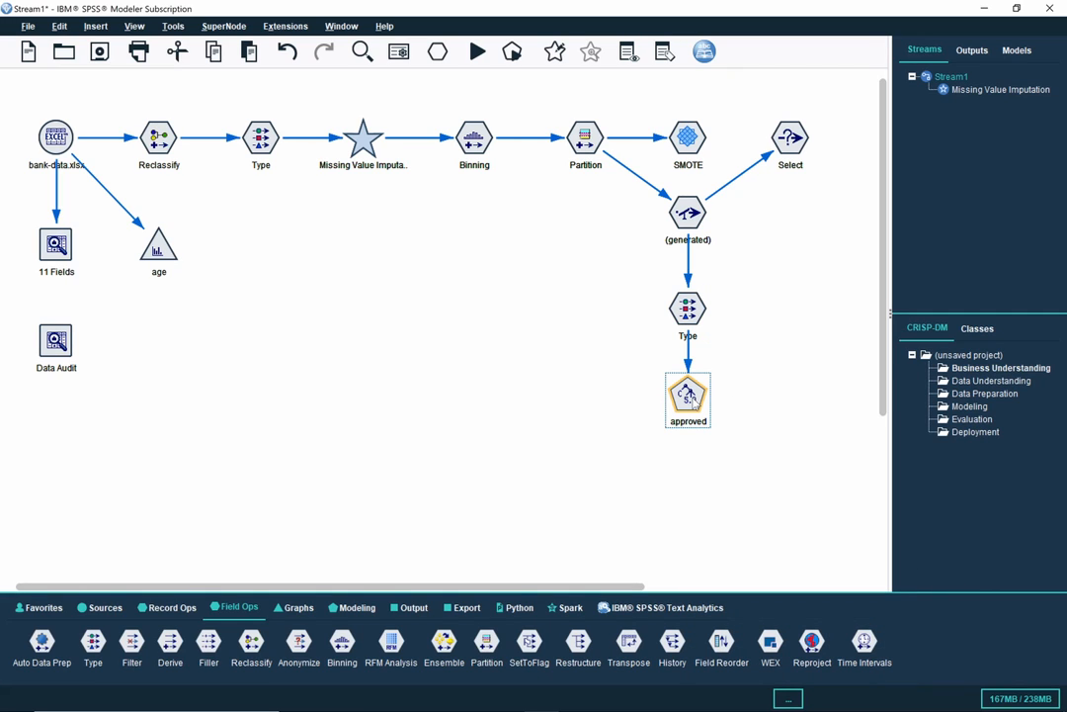
Step: Review the C5.0 node's field and expert options, and enable cross-validation with 10 folds in Simple mode
double_click(689, 395)
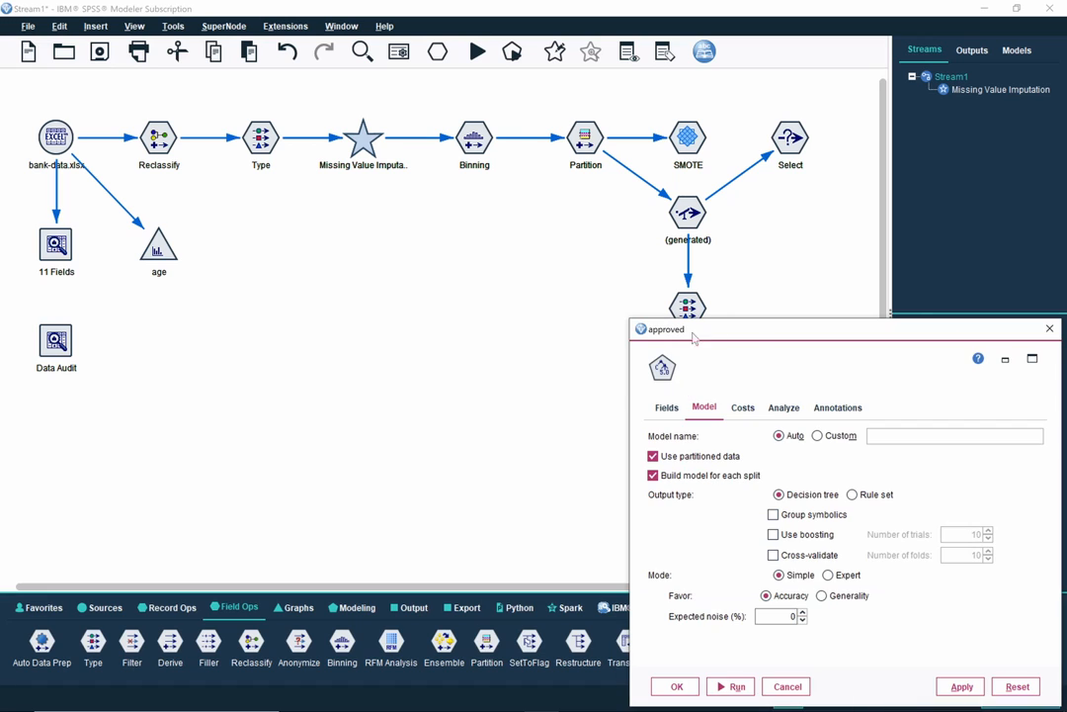
drag(756, 331, 392, 198)
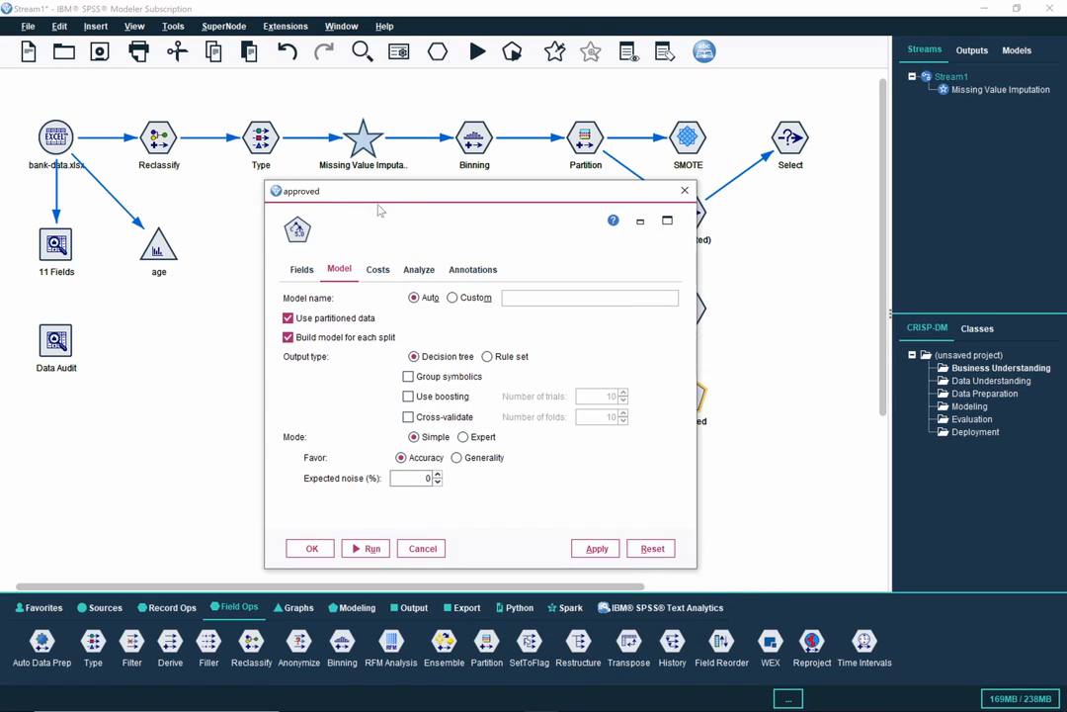
click(301, 271)
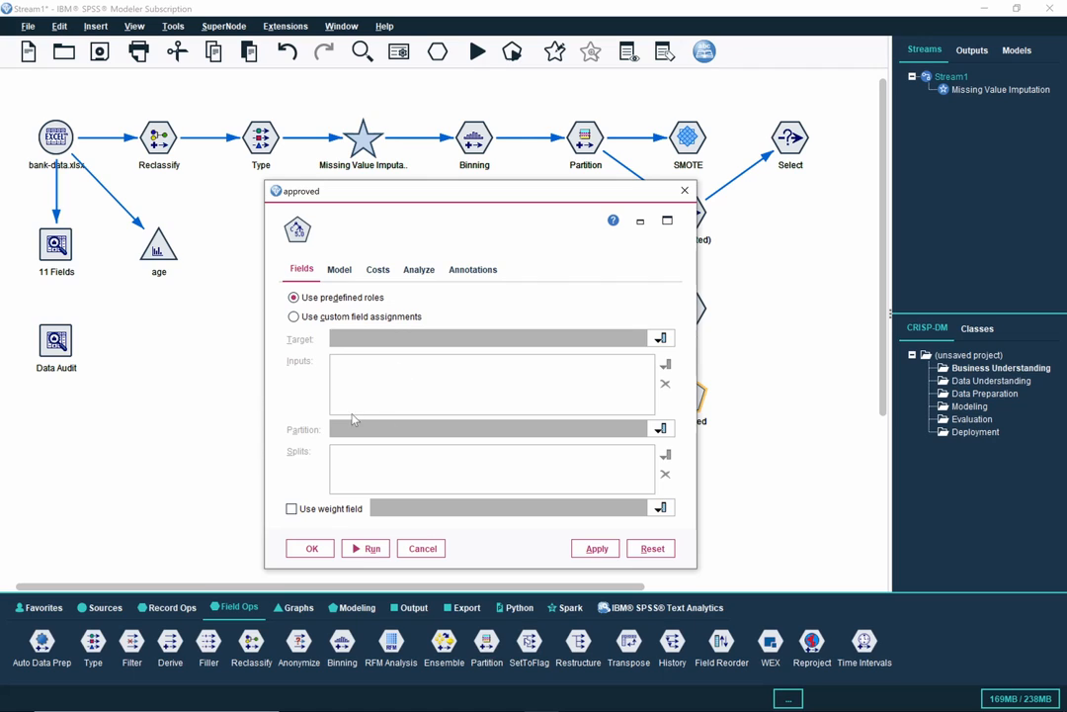
click(339, 270)
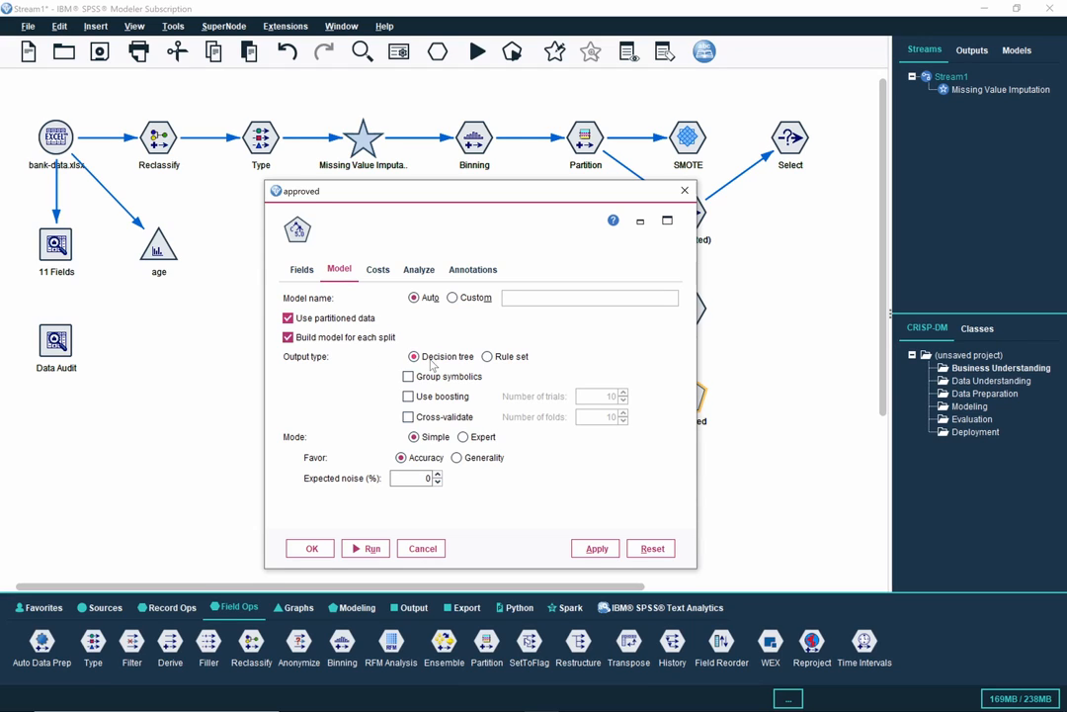
click(408, 417)
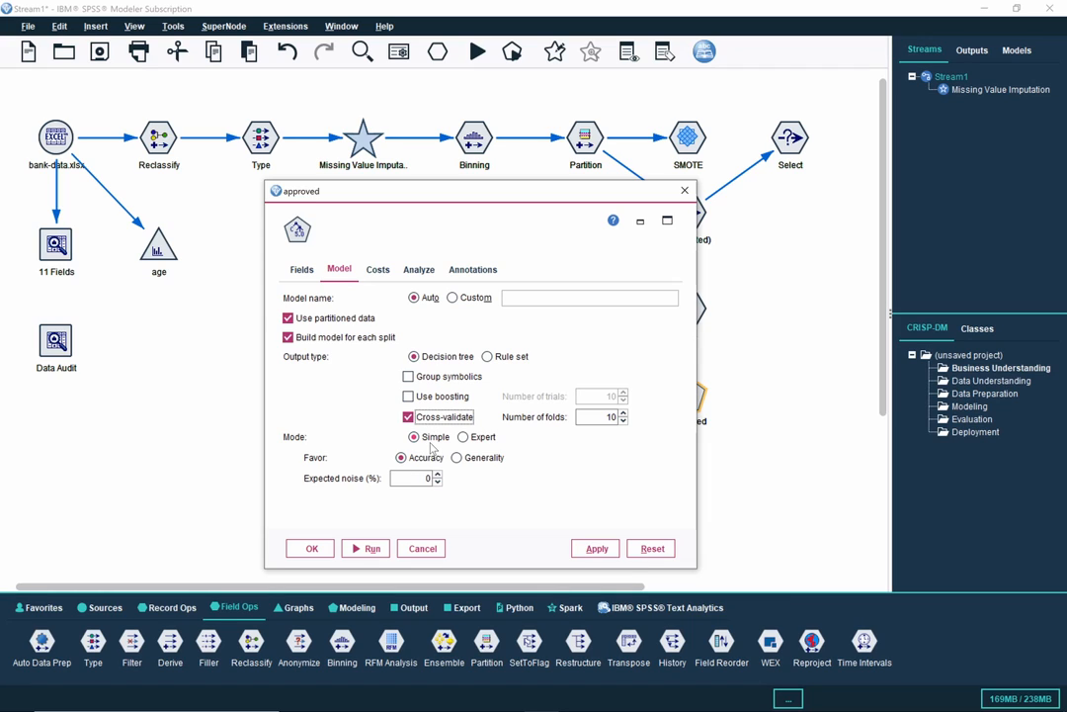
click(463, 437)
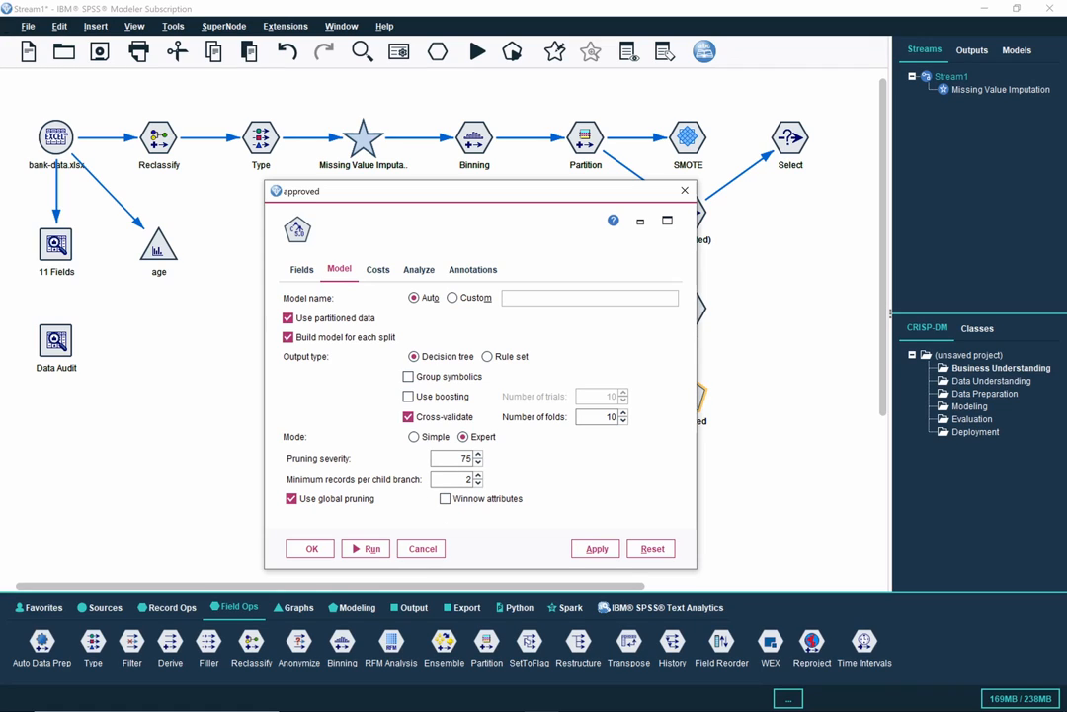
click(414, 436)
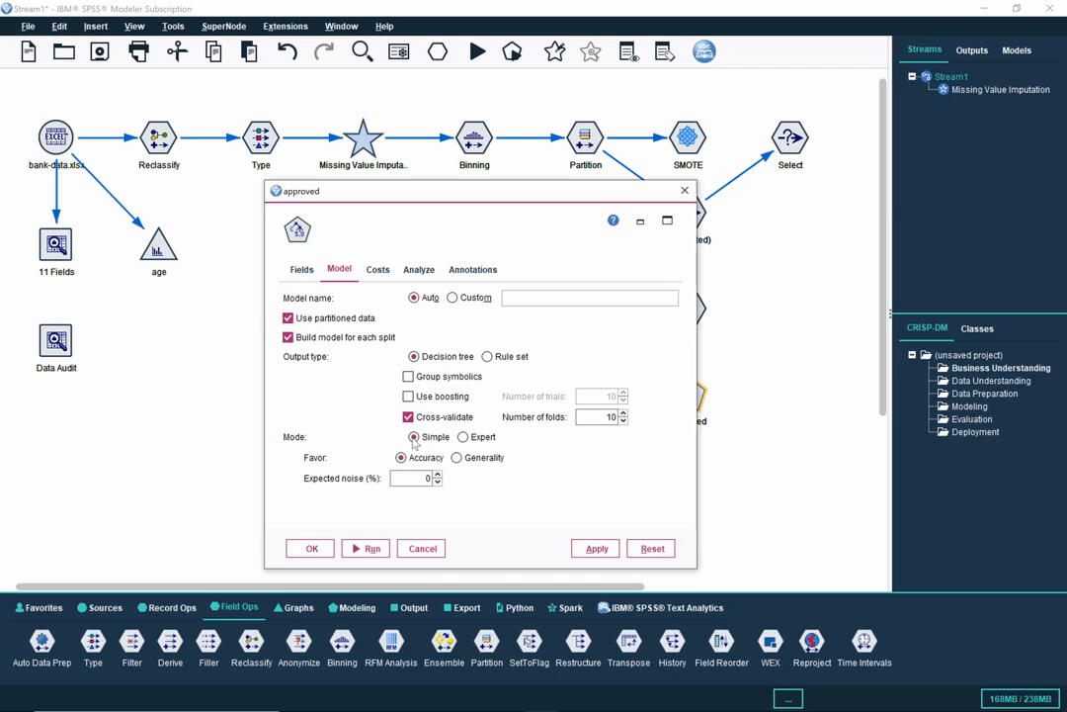
Step: Check the C5.0 node's misclassification cost and predictor importance options, and run the model
click(379, 271)
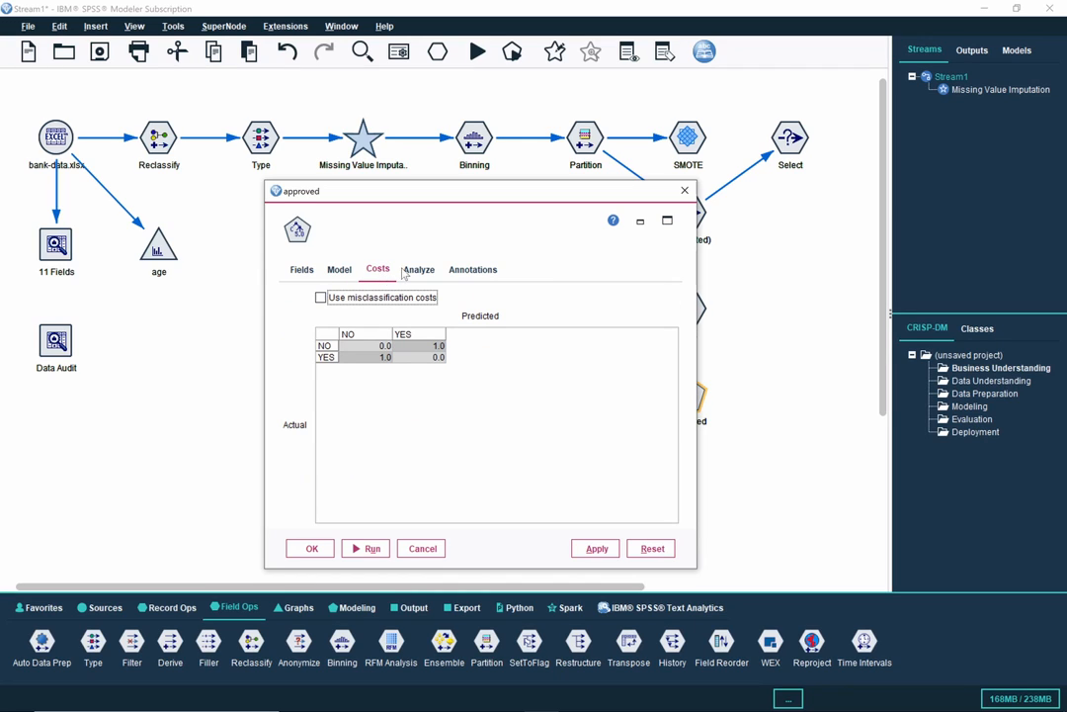
click(419, 271)
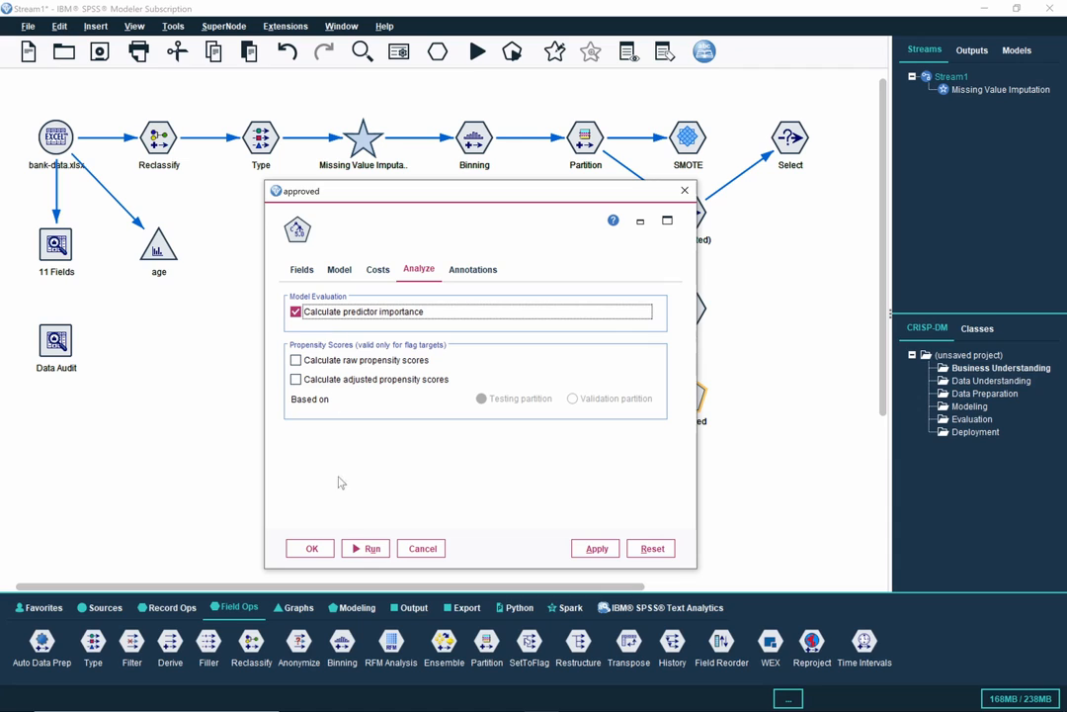
click(371, 550)
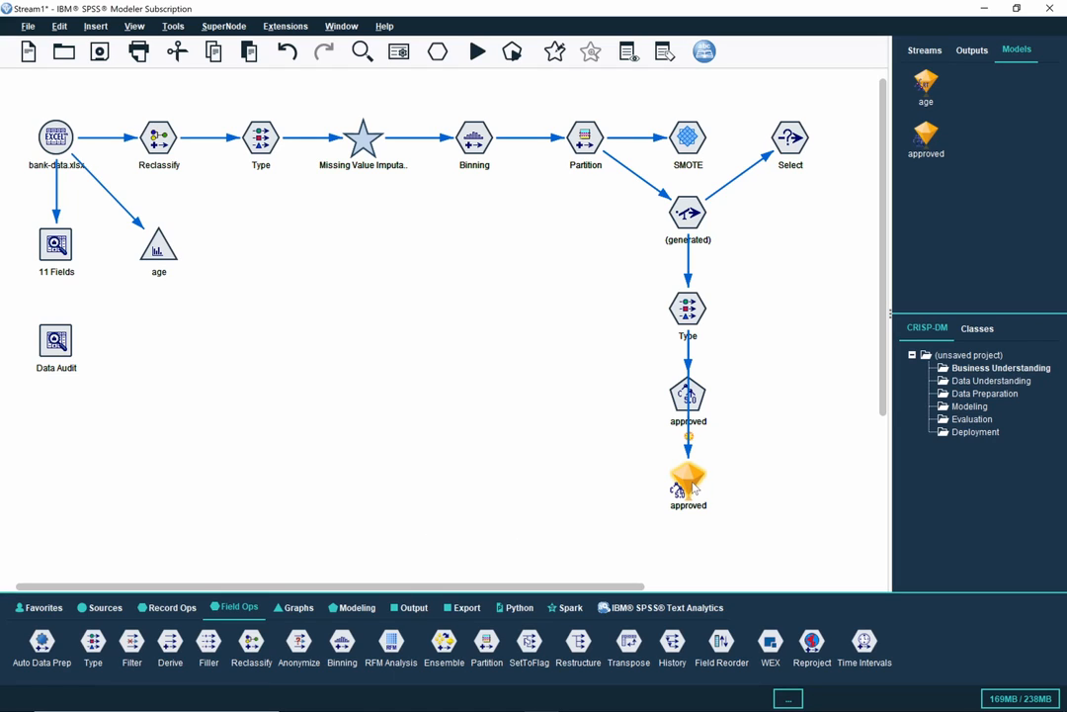
Step: Place the approved model nugget to the right of the C5.0 node and open its results in an enlarged window
drag(695, 484, 779, 403)
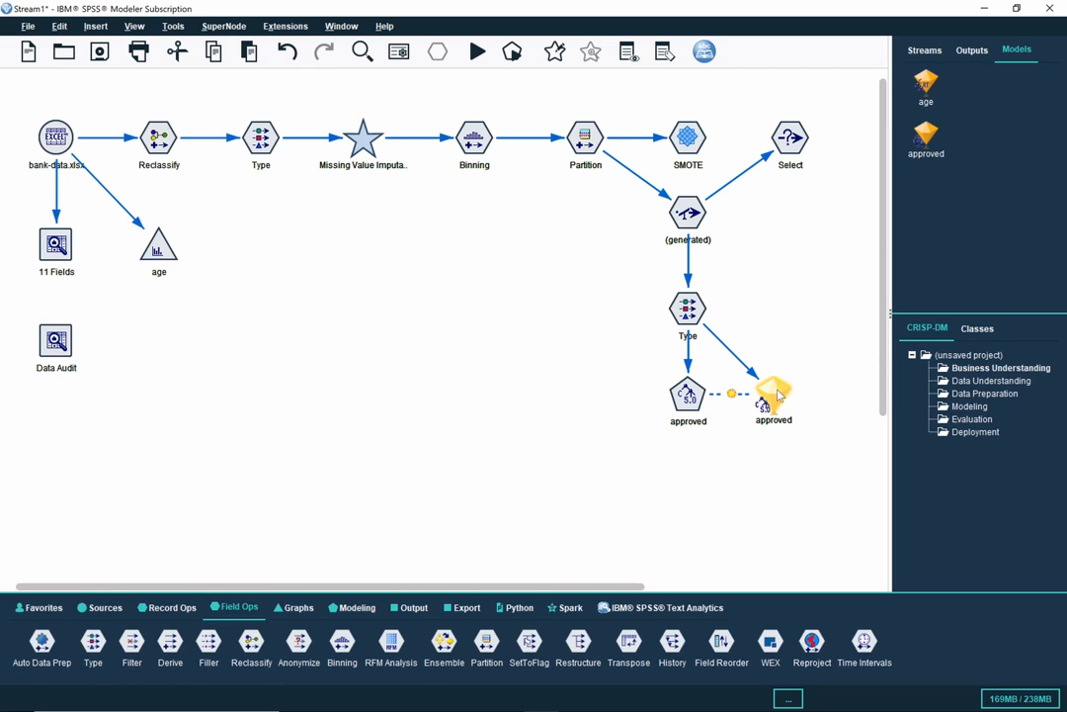
click(777, 396)
double_click(763, 405)
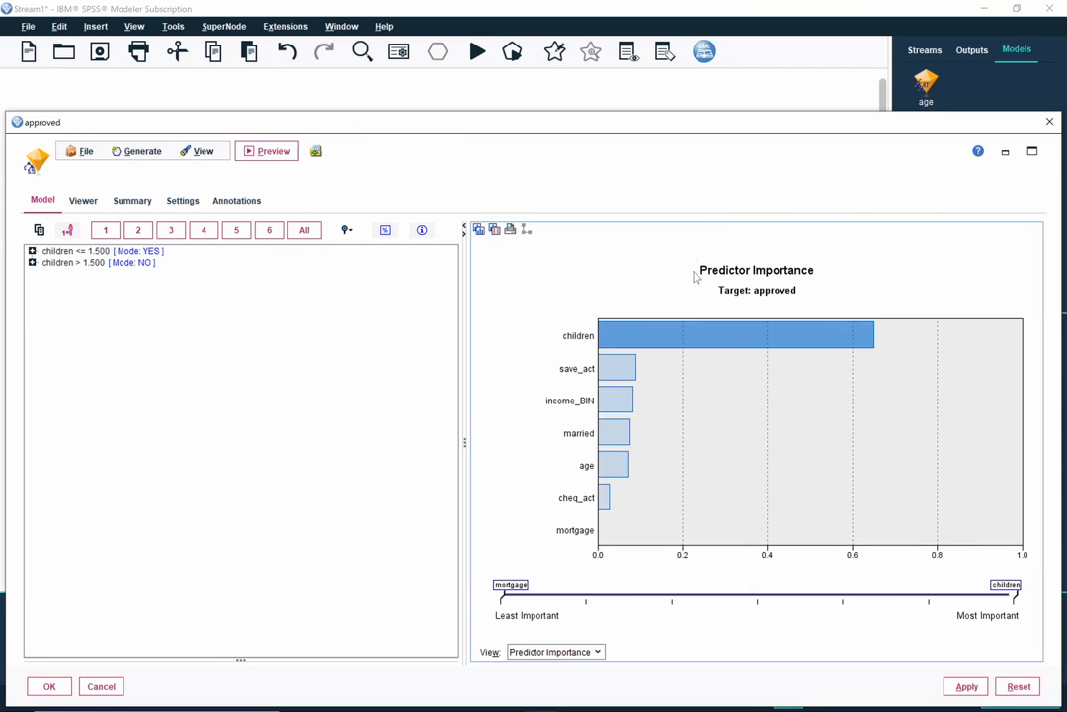
click(1032, 152)
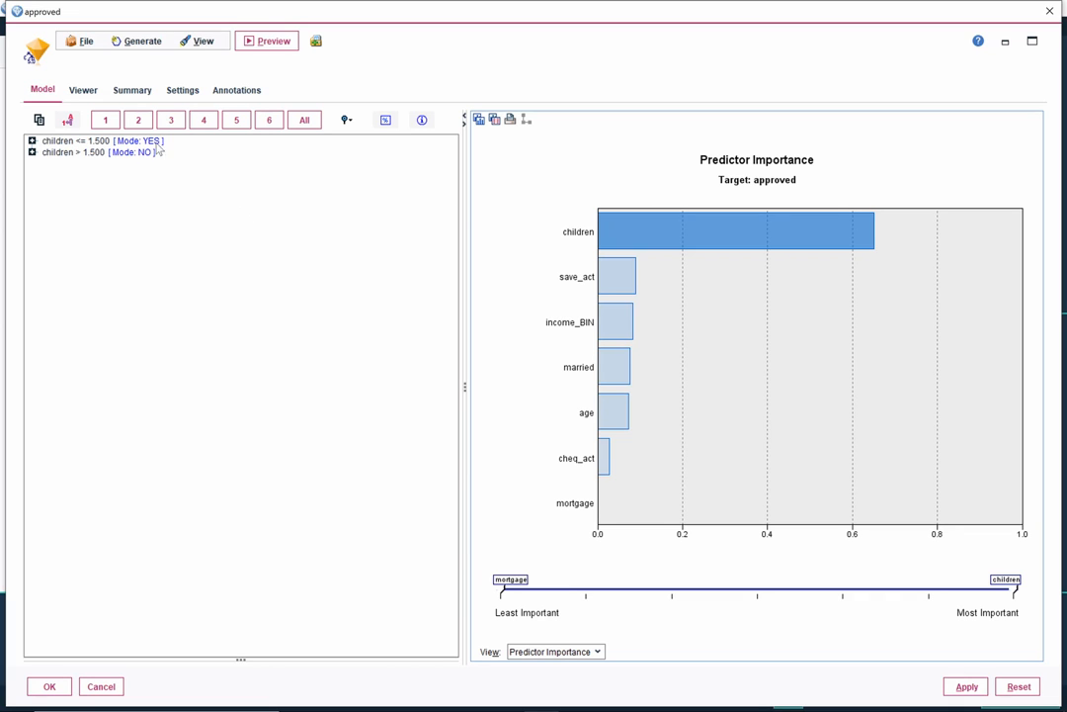
Step: Examine the decision tree diagram from the root node through the children, income_BIN and married branches
click(84, 91)
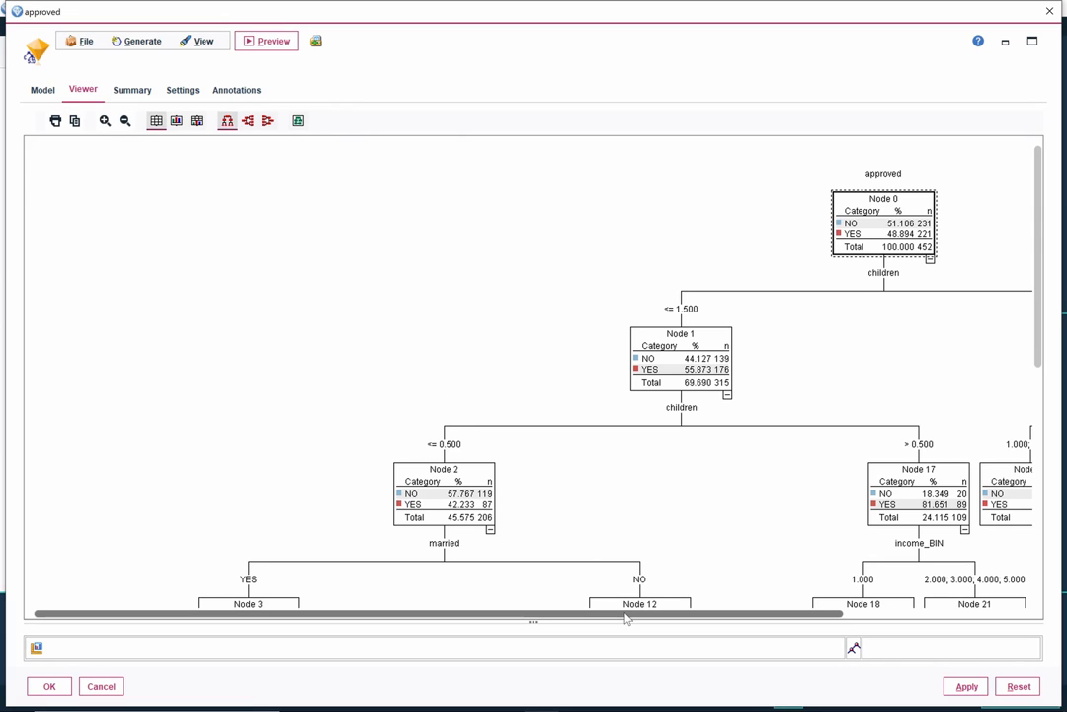
drag(626, 617, 806, 617)
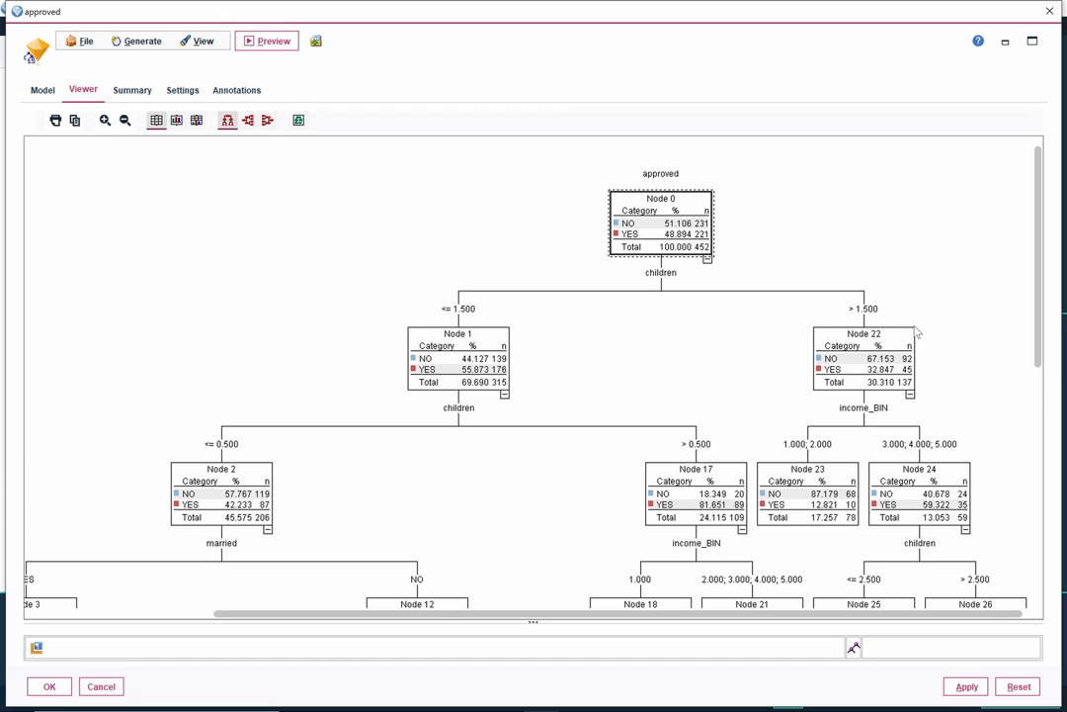
scroll(961, 407, down, 1)
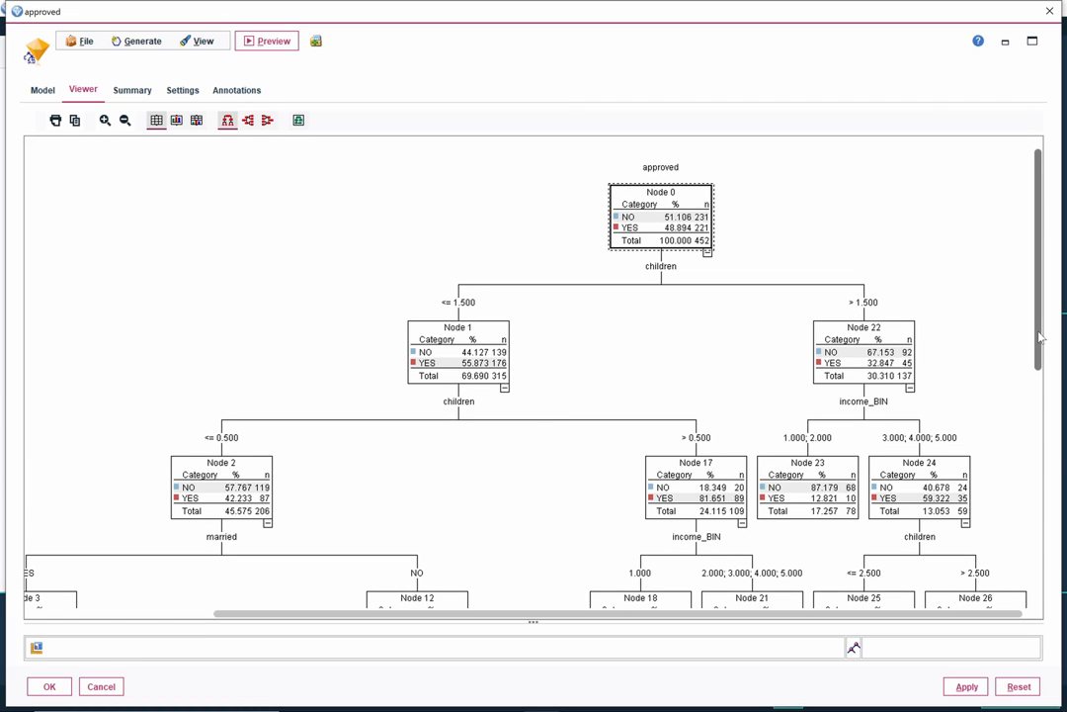
drag(1041, 337, 1038, 425)
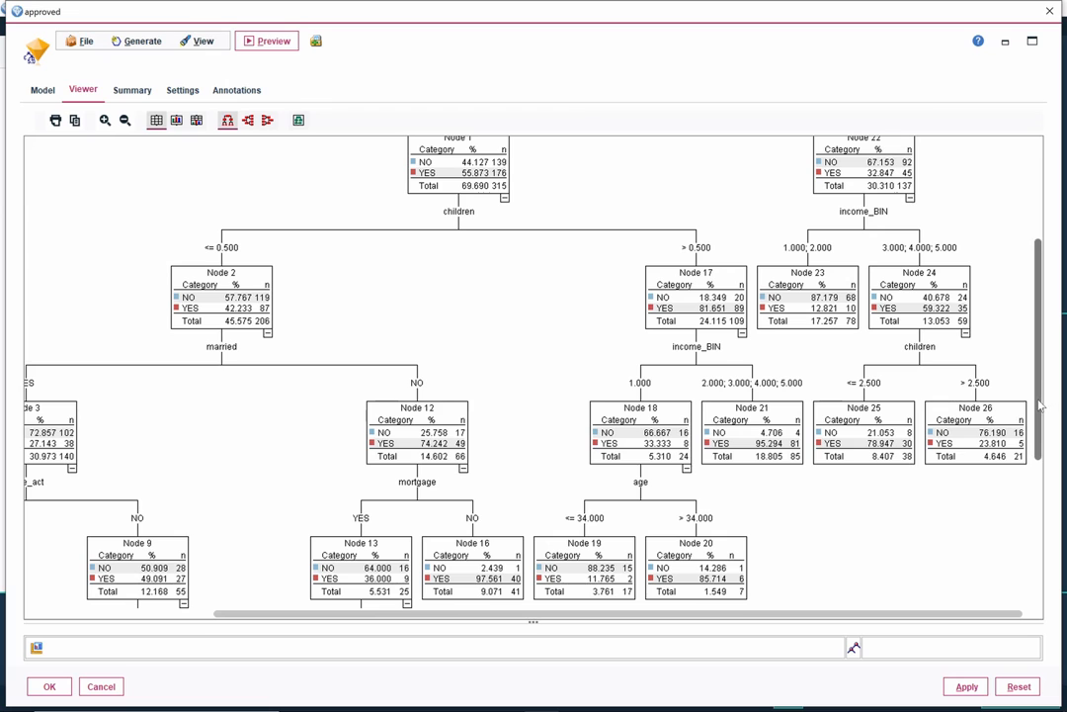
scroll(1033, 317, up, 4)
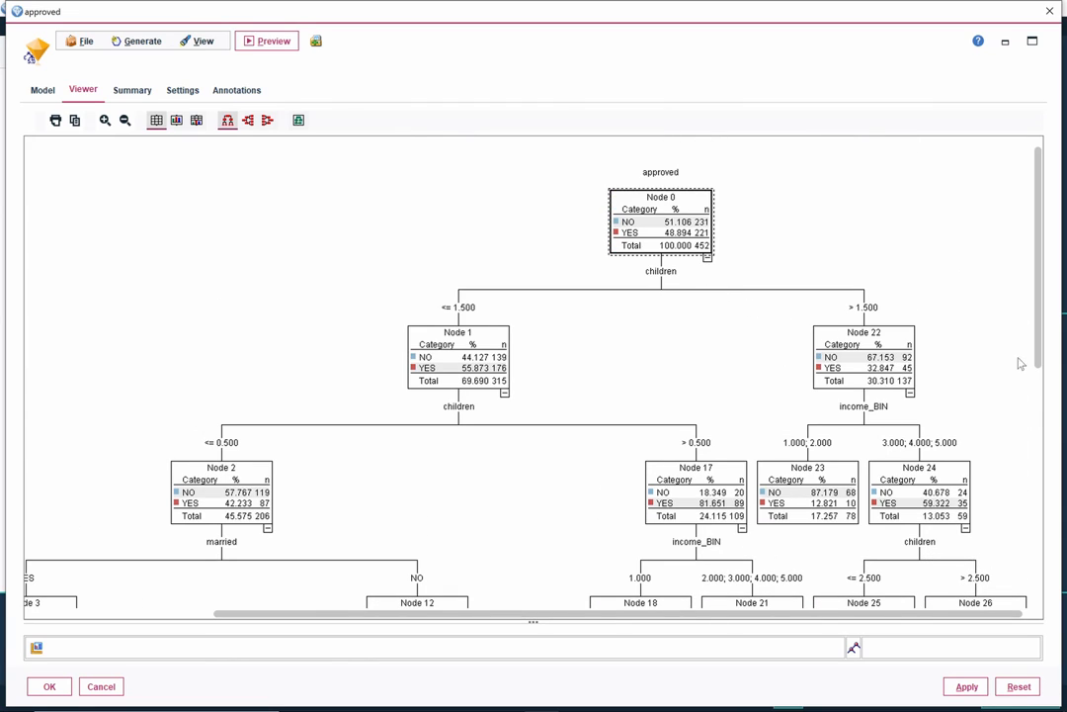
scroll(1045, 423, down, 3)
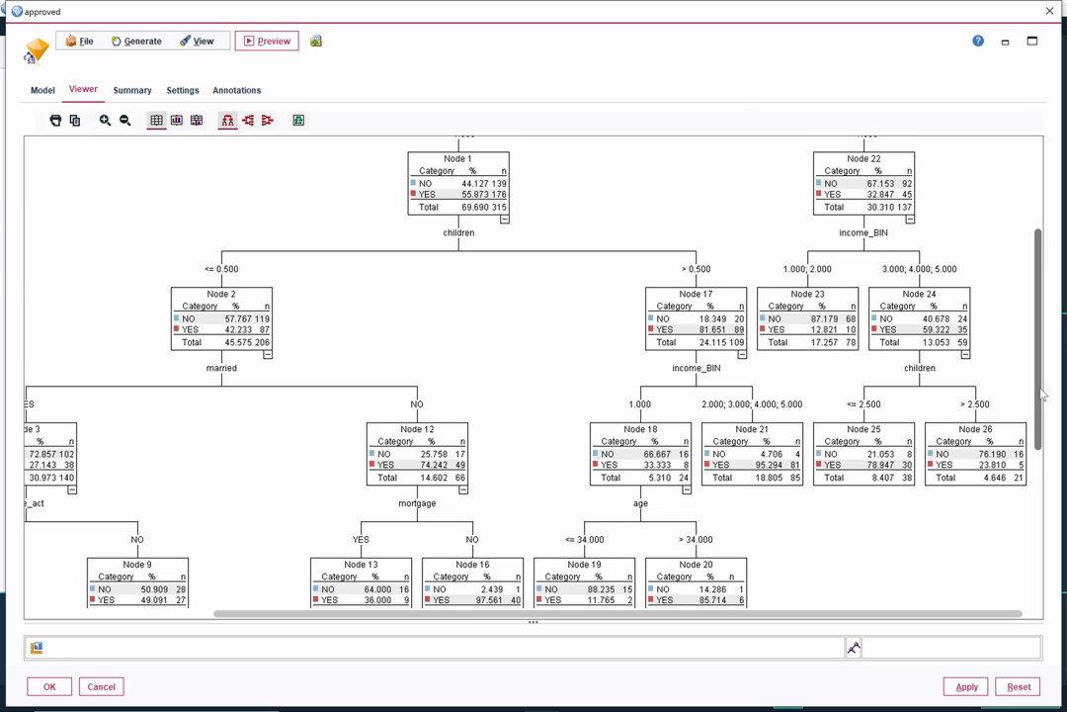
drag(1043, 394, 1037, 340)
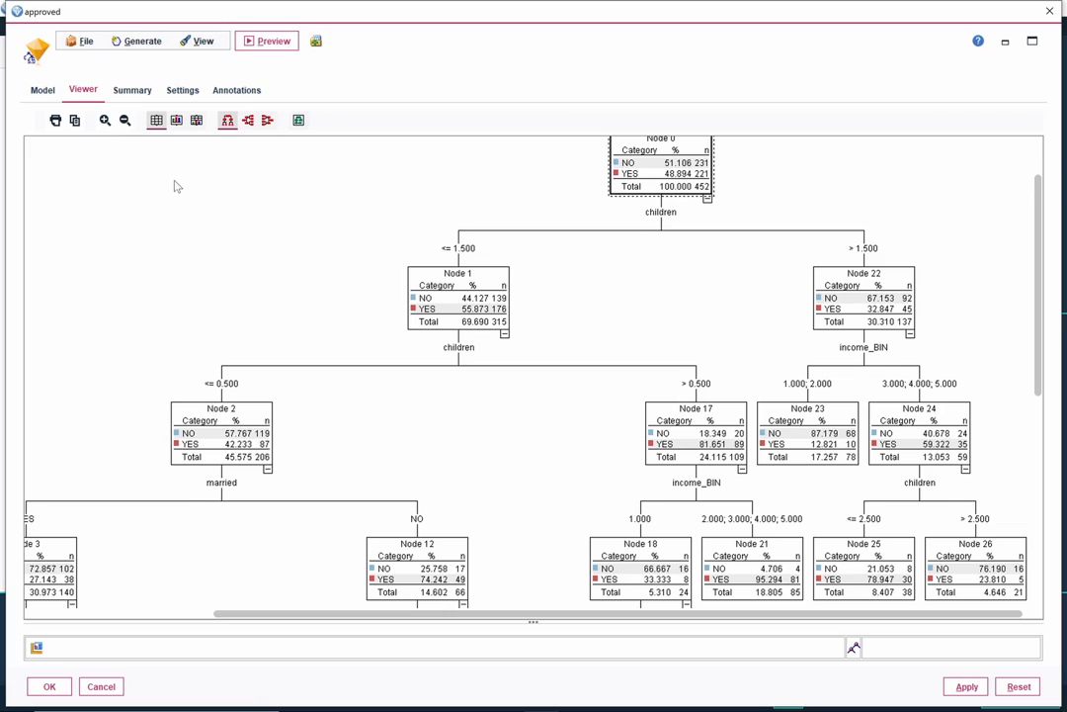
Step: Check the model's analysis summary and compare the predictor importance chart with the tree diagram
click(136, 94)
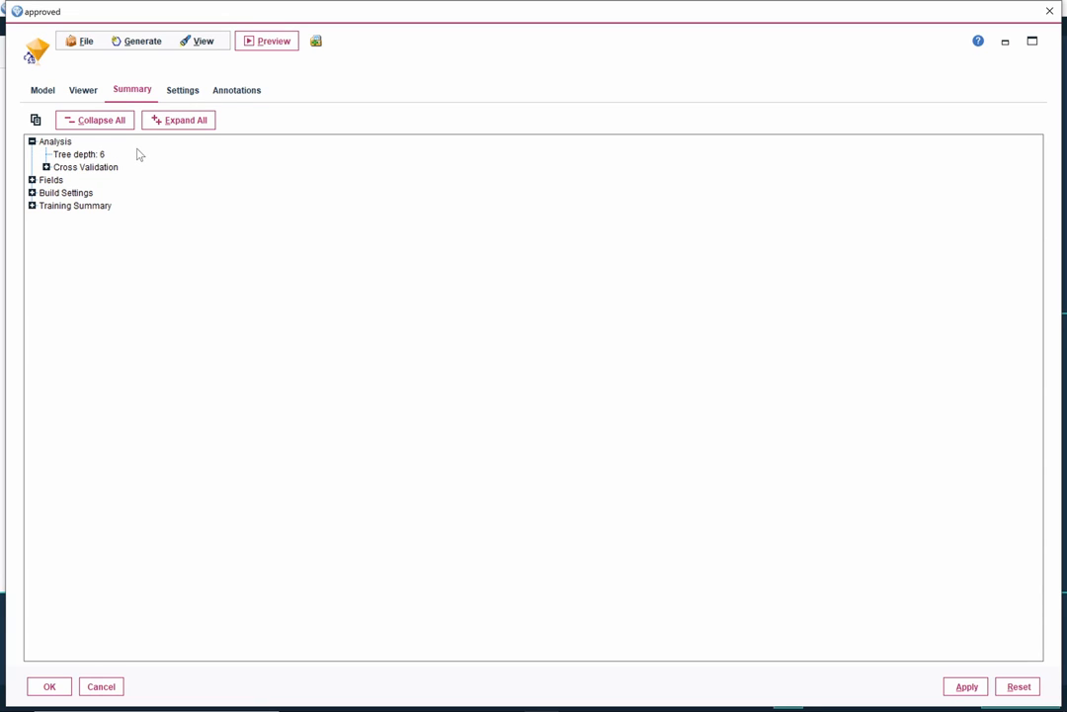
click(45, 90)
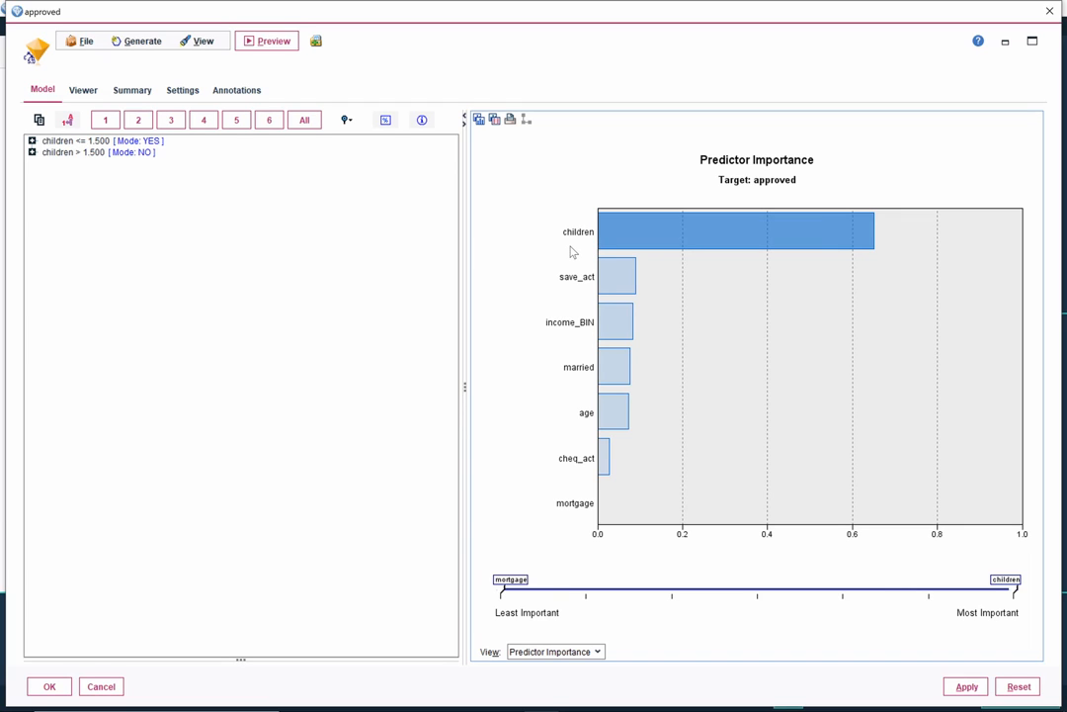
click(83, 91)
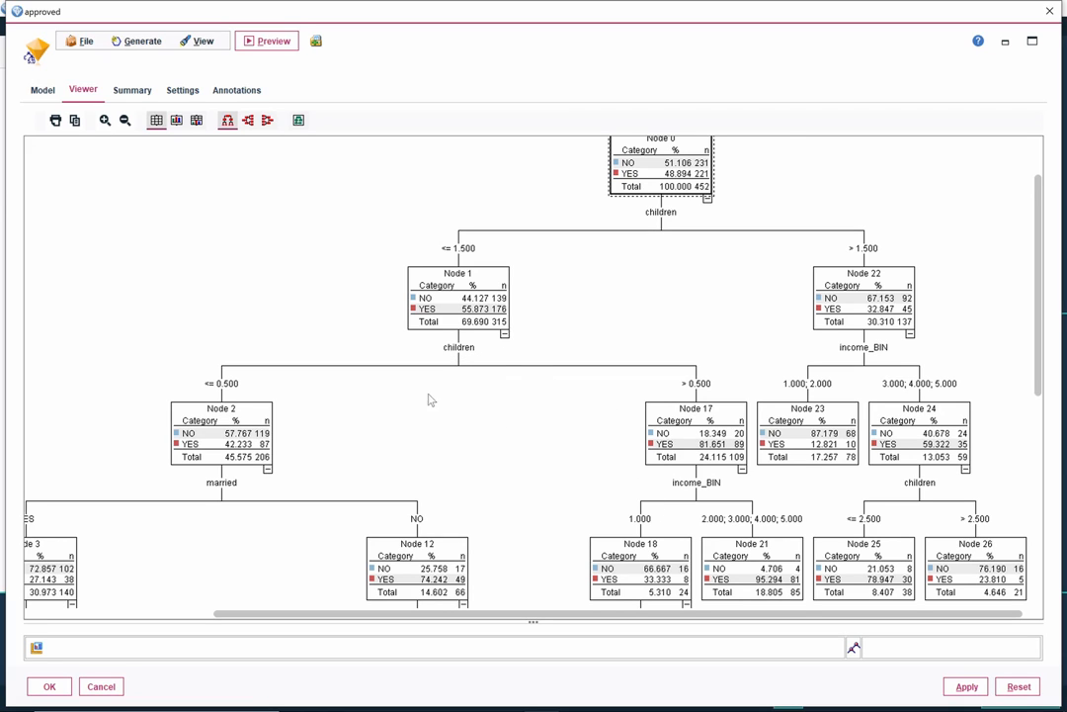
Step: Expand all levels of the decision rules to read them, and close the model results
click(48, 97)
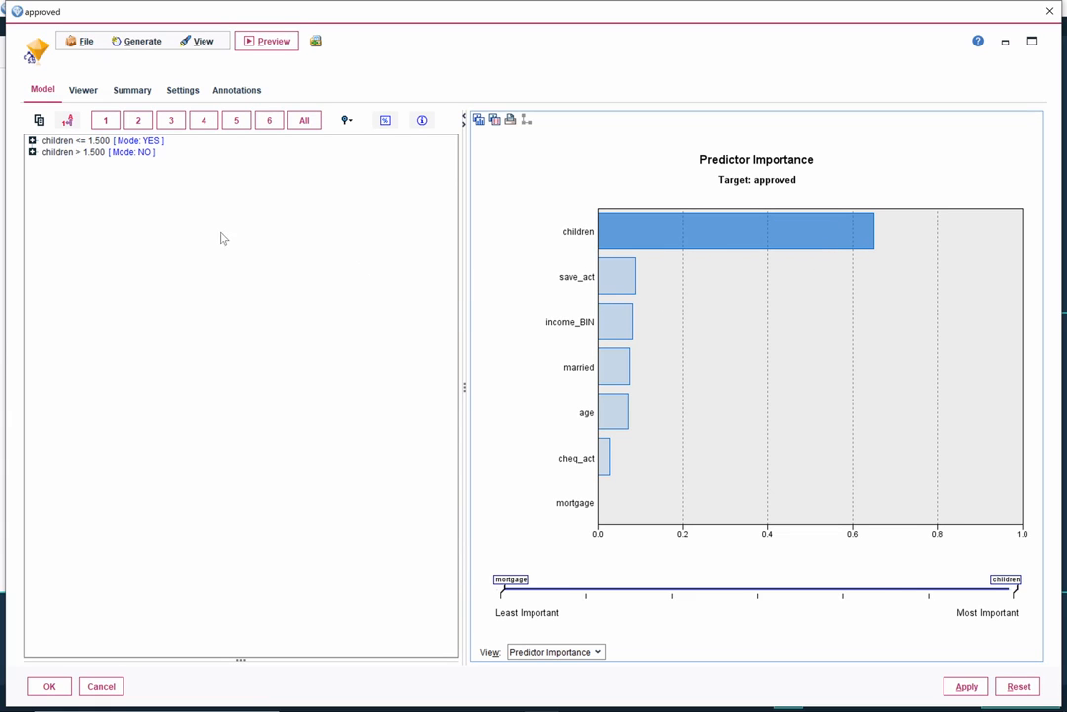
click(305, 122)
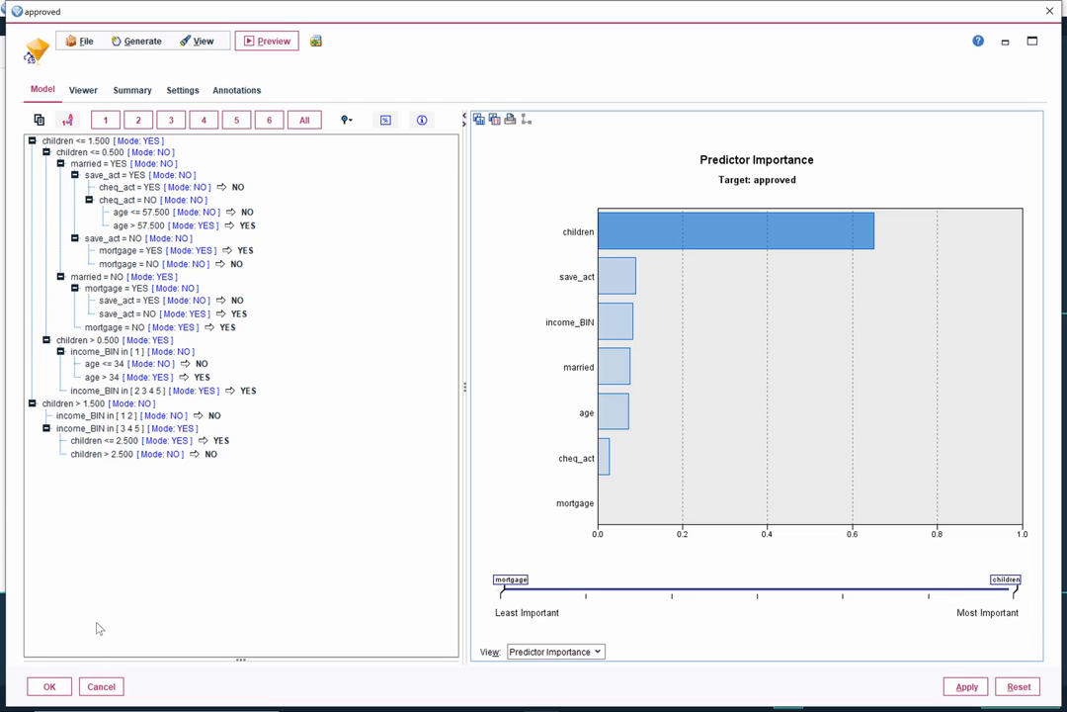
click(50, 686)
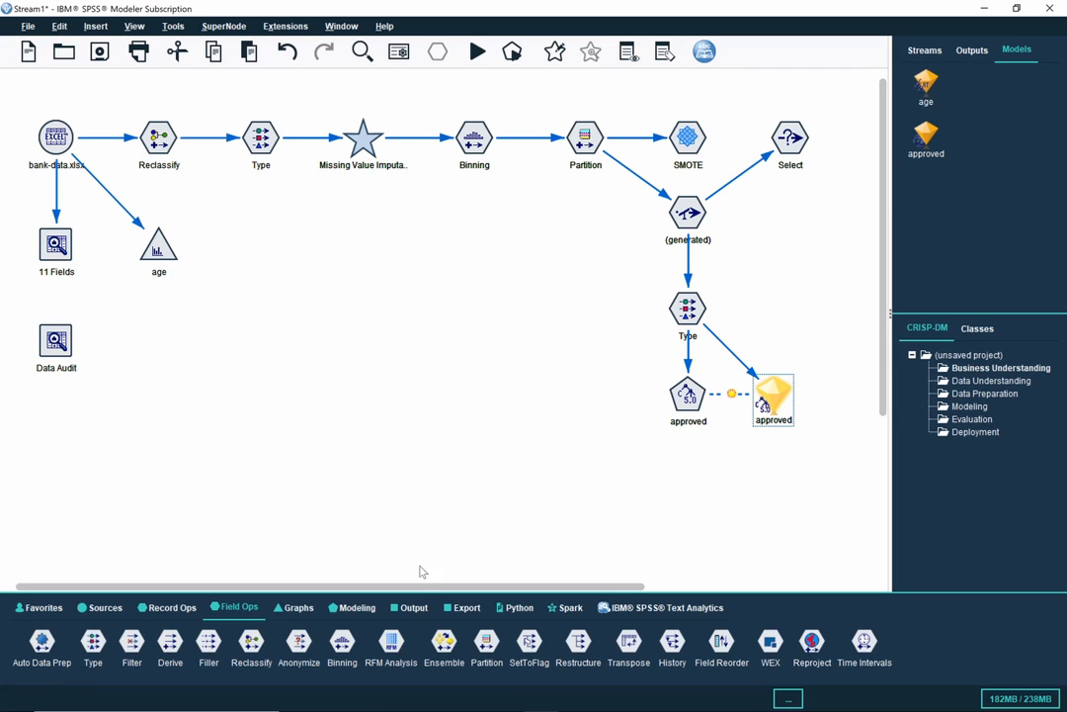
Step: Add an Analysis output node below the approved model nugget and connect the nugget to it
click(426, 611)
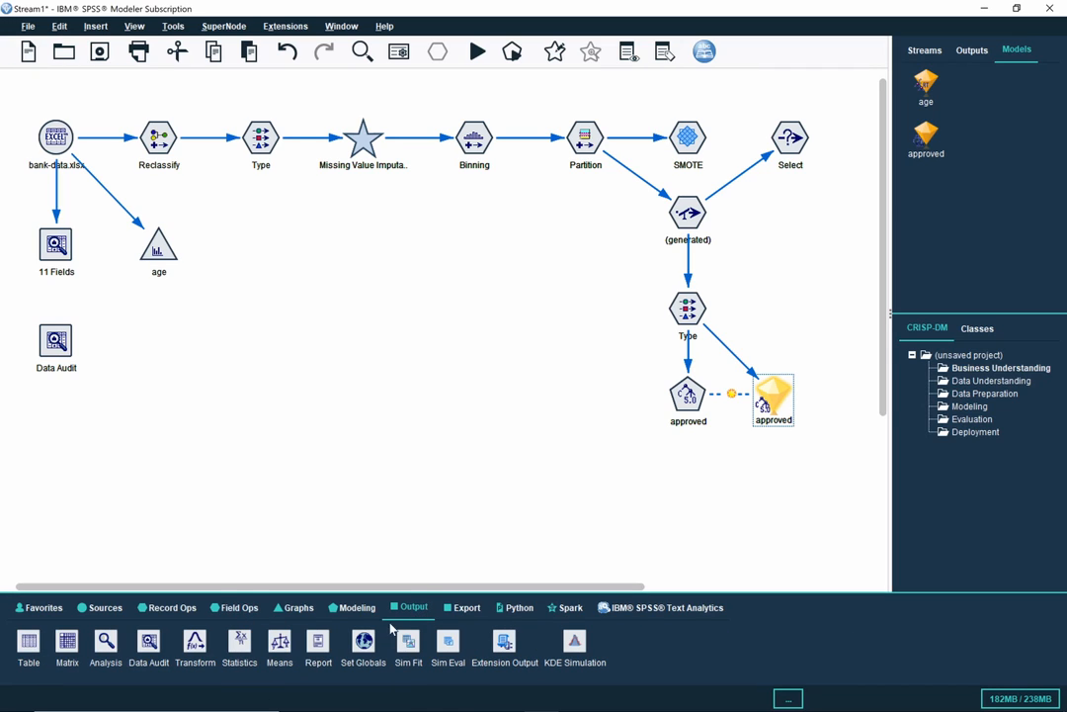
drag(111, 642, 776, 495)
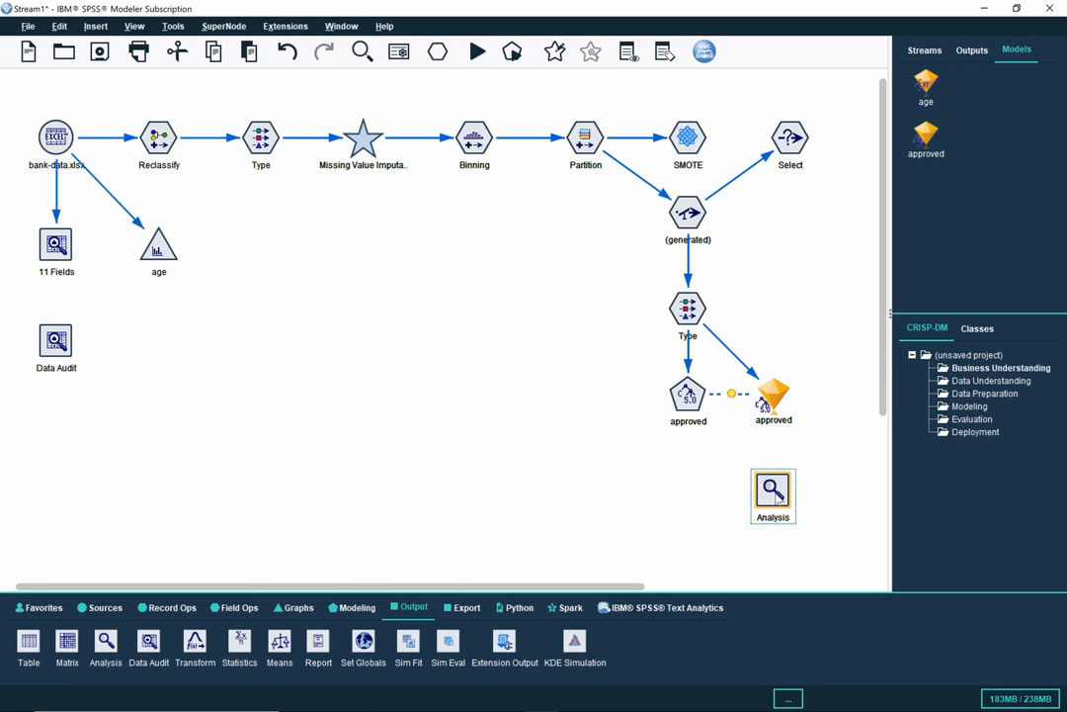
right_click(778, 399)
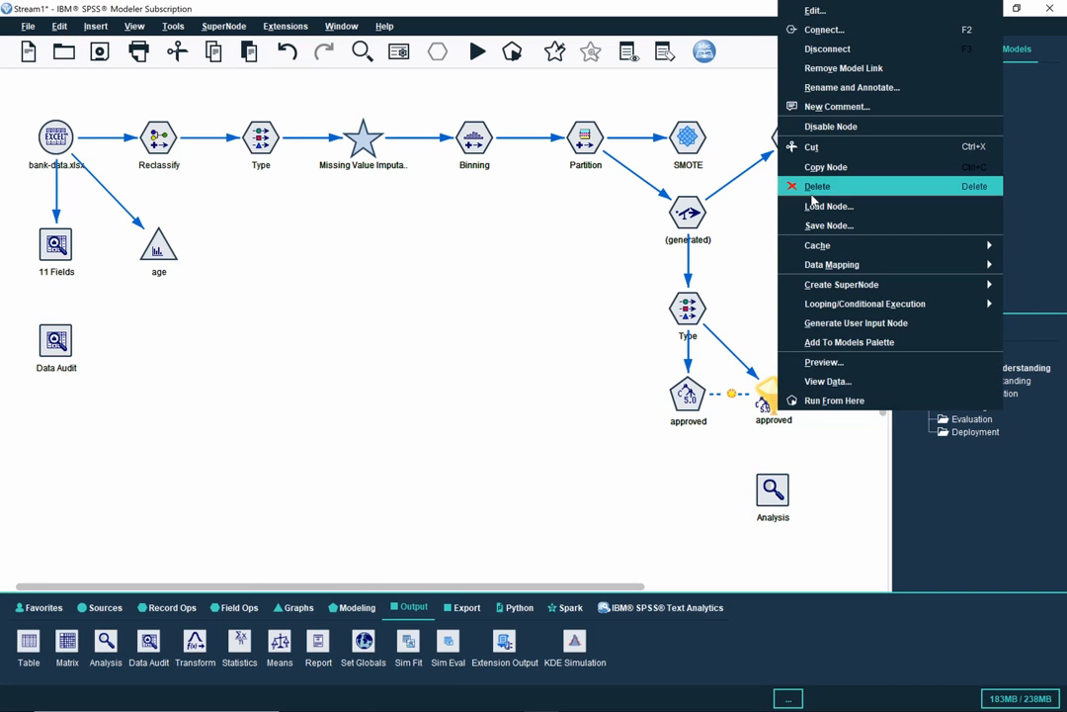
click(821, 33)
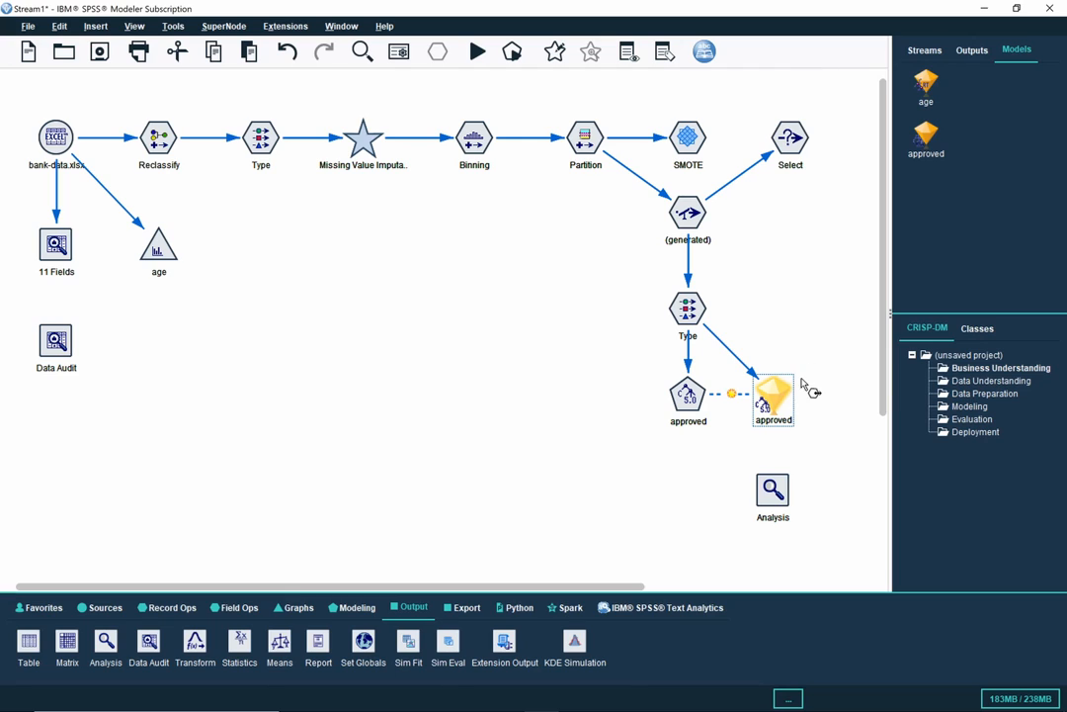
click(778, 491)
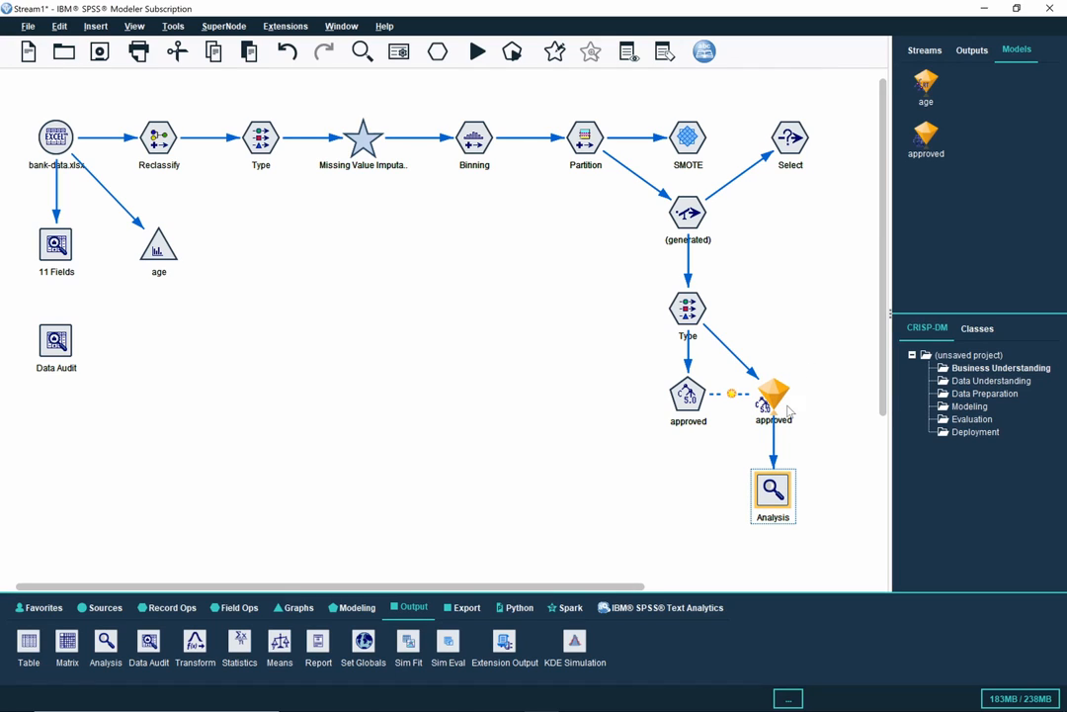
Step: Enable coincidence matrices, performance evaluation and the AUC & Gini evaluation metric in the Analysis node, and run it
double_click(774, 494)
drag(836, 285, 427, 145)
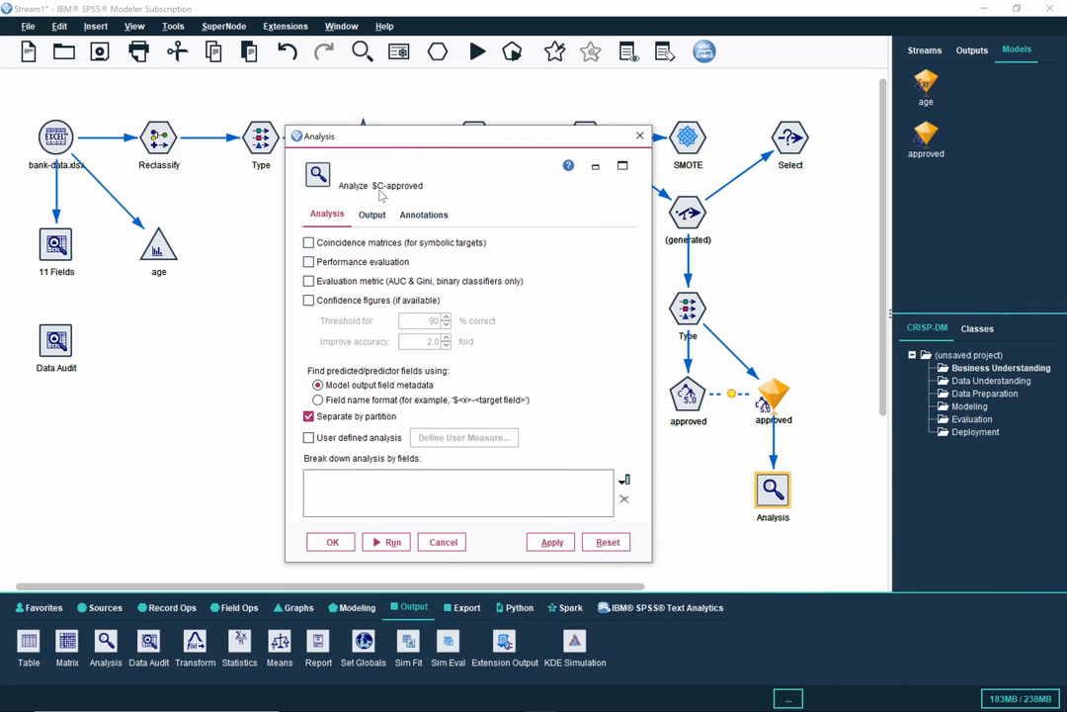
click(308, 244)
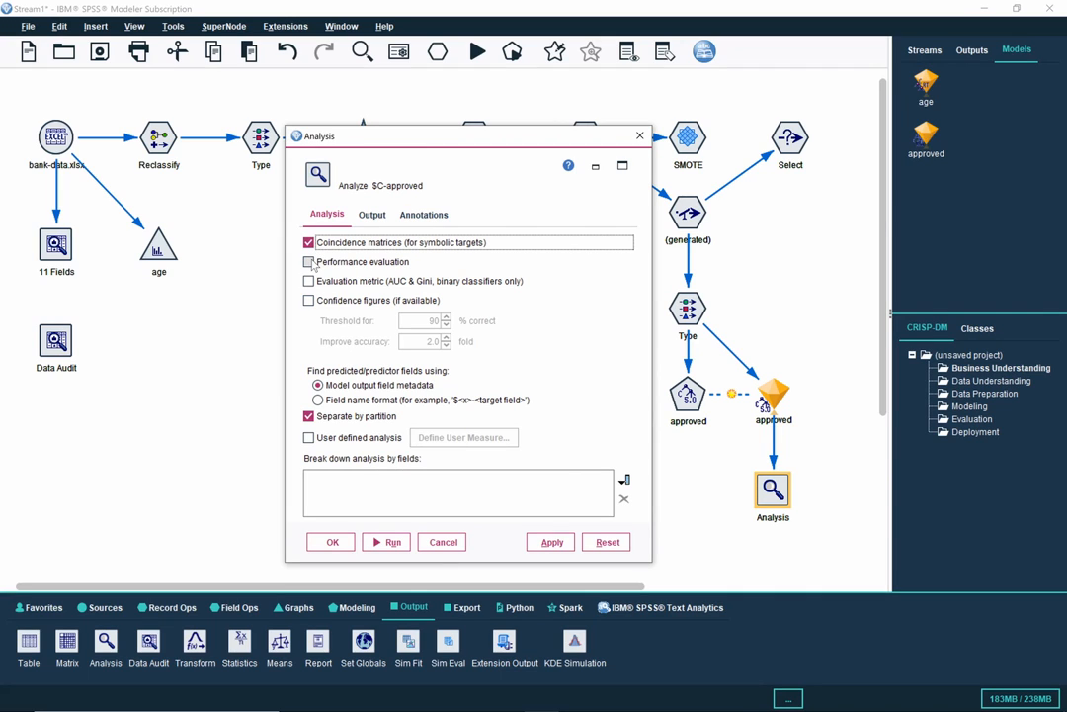
click(309, 262)
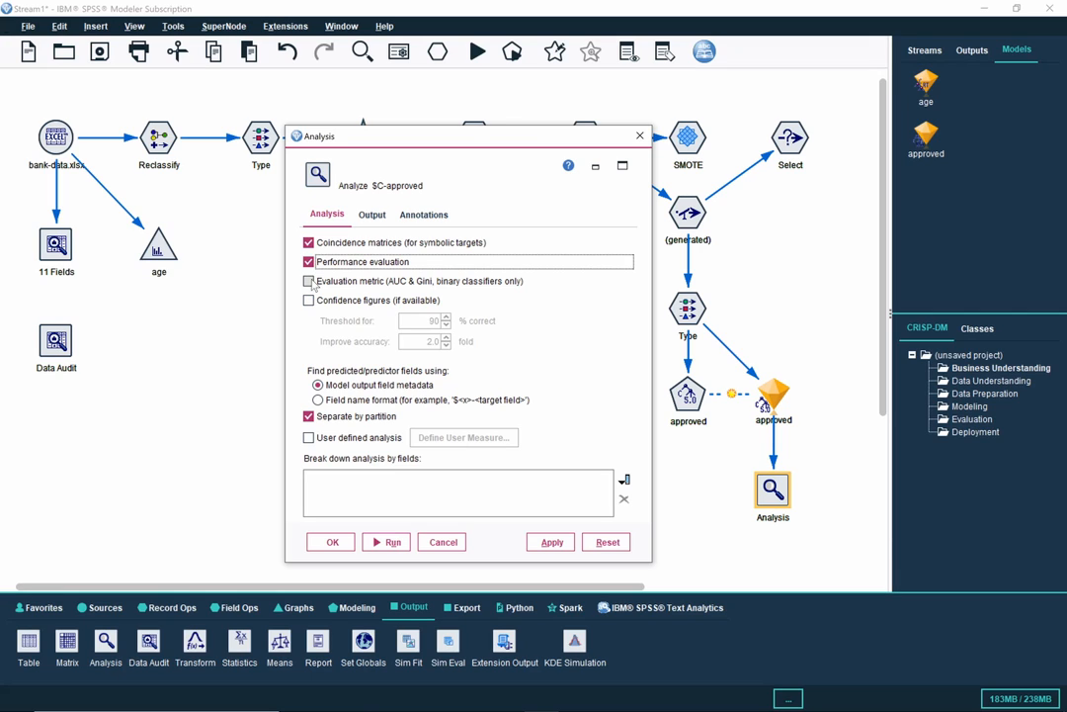
click(309, 282)
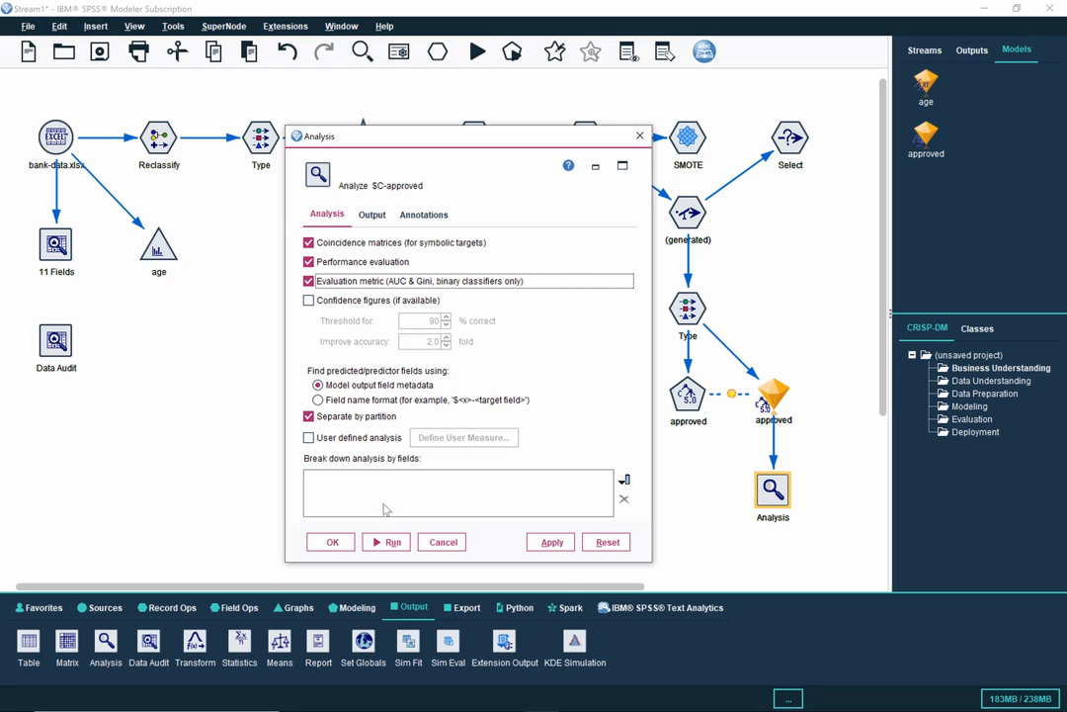
click(388, 542)
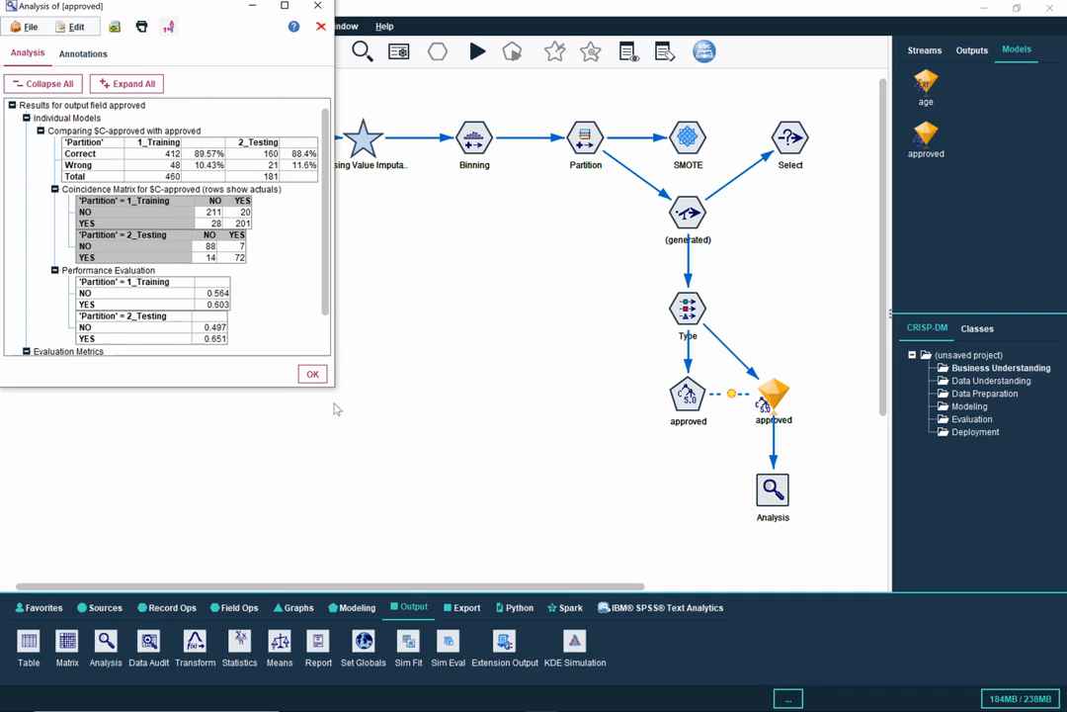
Step: Enlarge the analysis results to review accuracy, coincidence matrices, performance evaluation and AUC/Gini for both partitions, and close them
drag(333, 387, 419, 519)
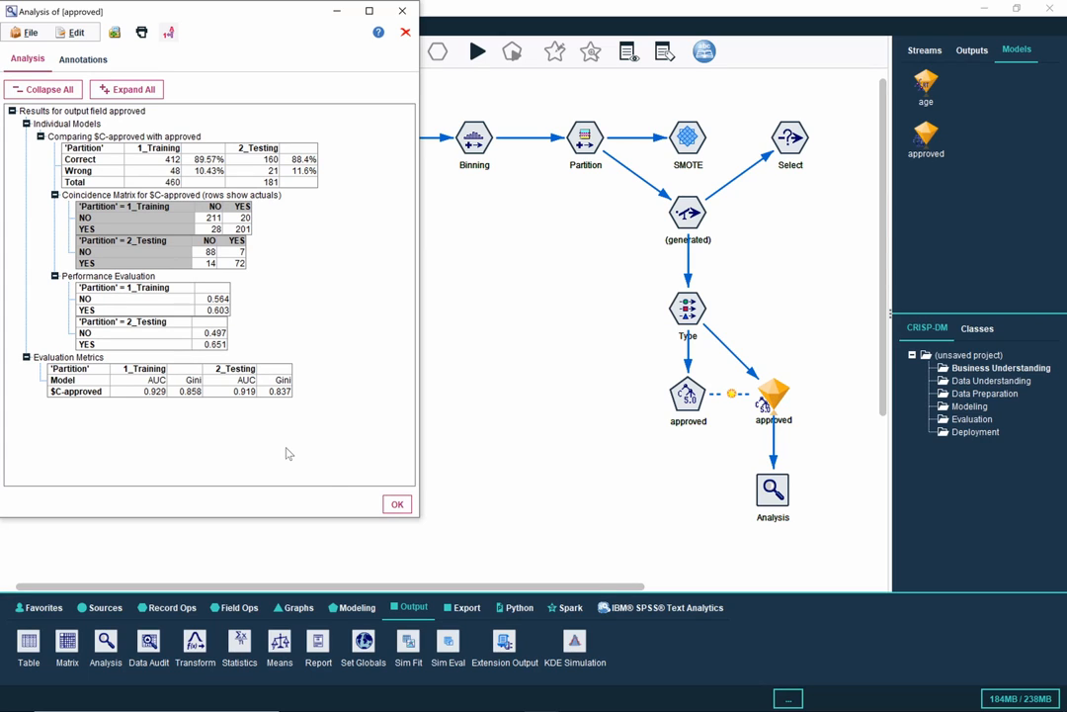
click(395, 505)
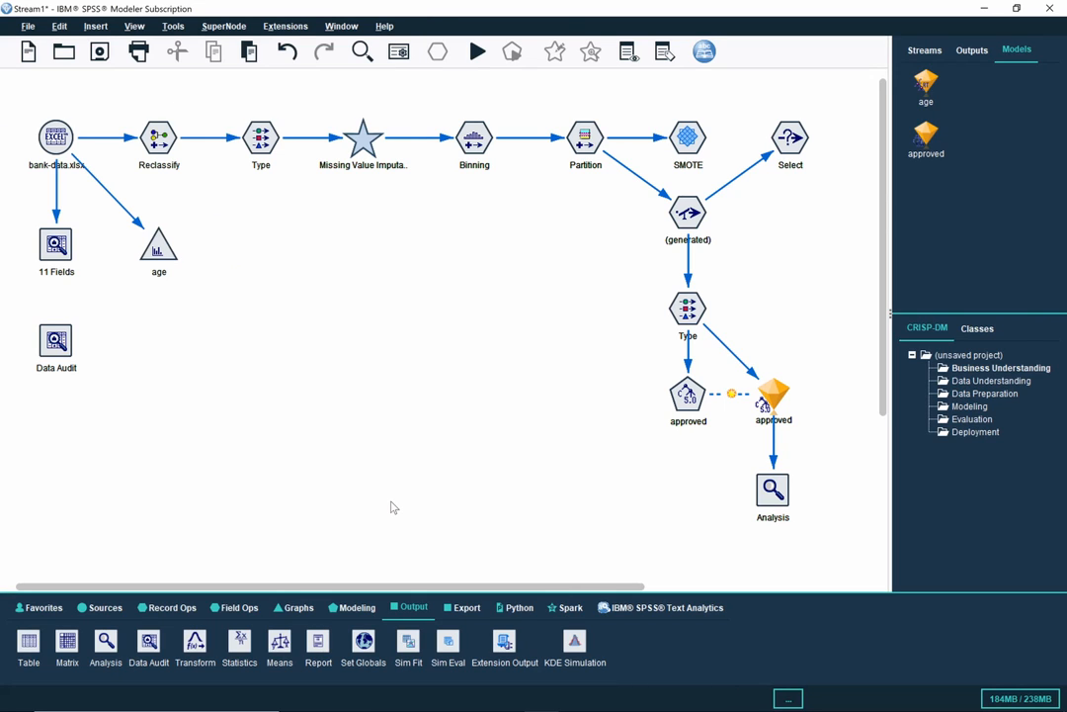
Step: Find the graph node that creates charts comparing the accuracy of predictive models
click(301, 609)
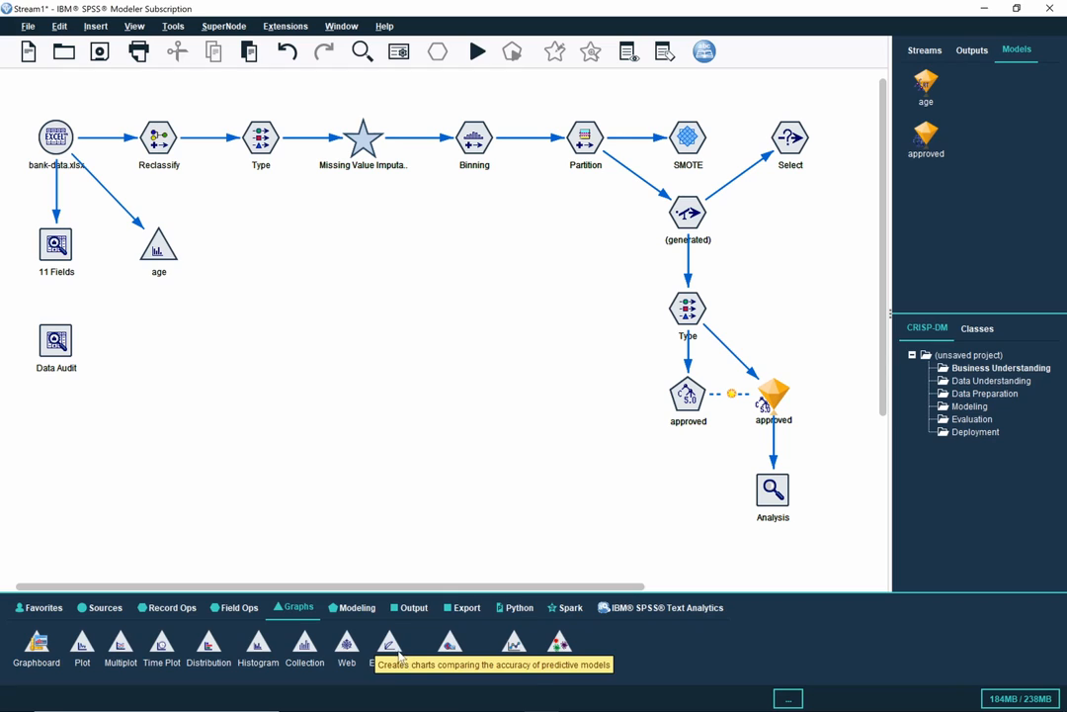
Step: Add an Evaluation graph node next to the Analysis node and connect the approved model nugget to it
drag(401, 654, 697, 497)
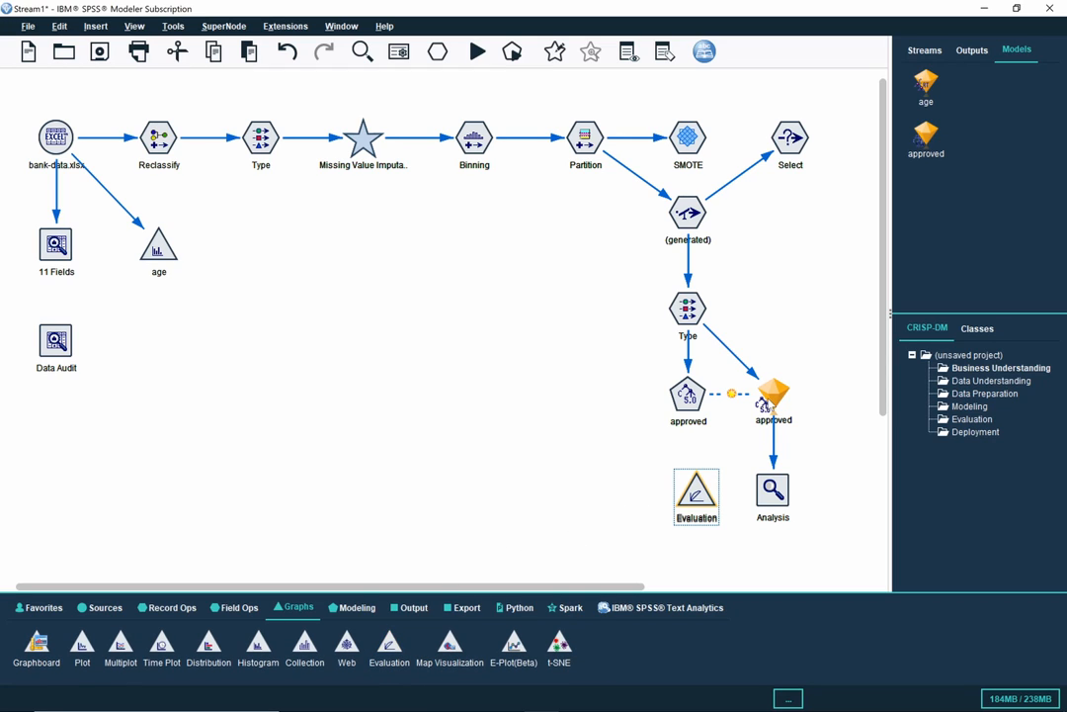
right_click(767, 403)
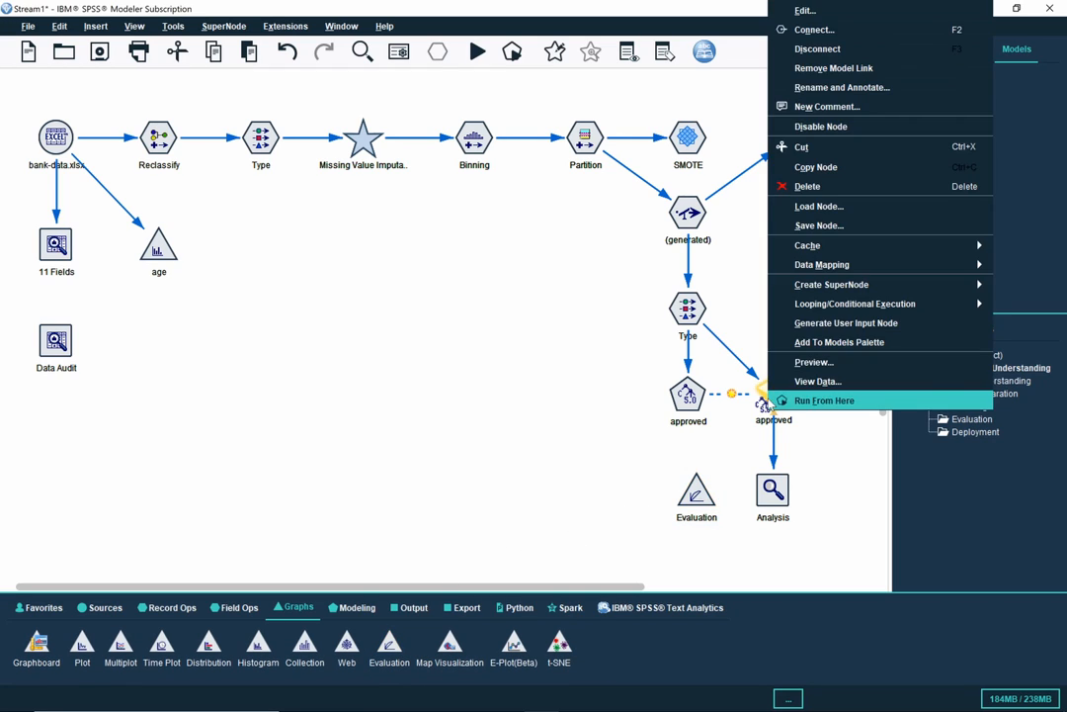
click(812, 31)
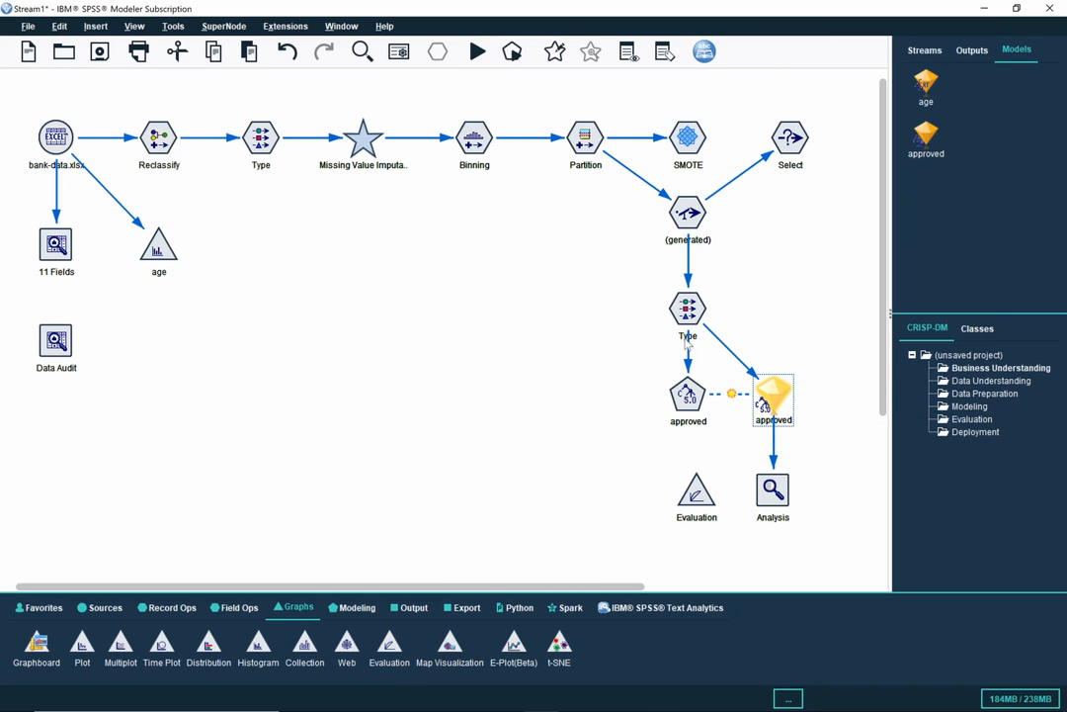
click(698, 499)
Step: Set the Evaluation node's chart type to Receiver Operating Characteristic (ROC) and run it
double_click(697, 499)
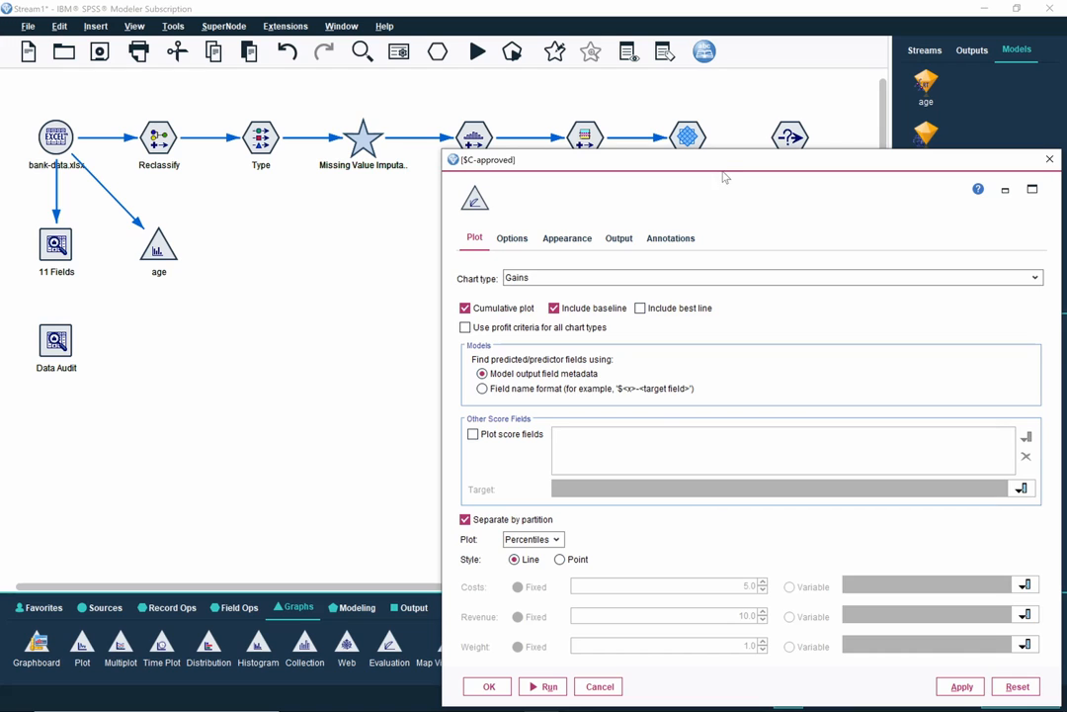
drag(721, 163, 521, 107)
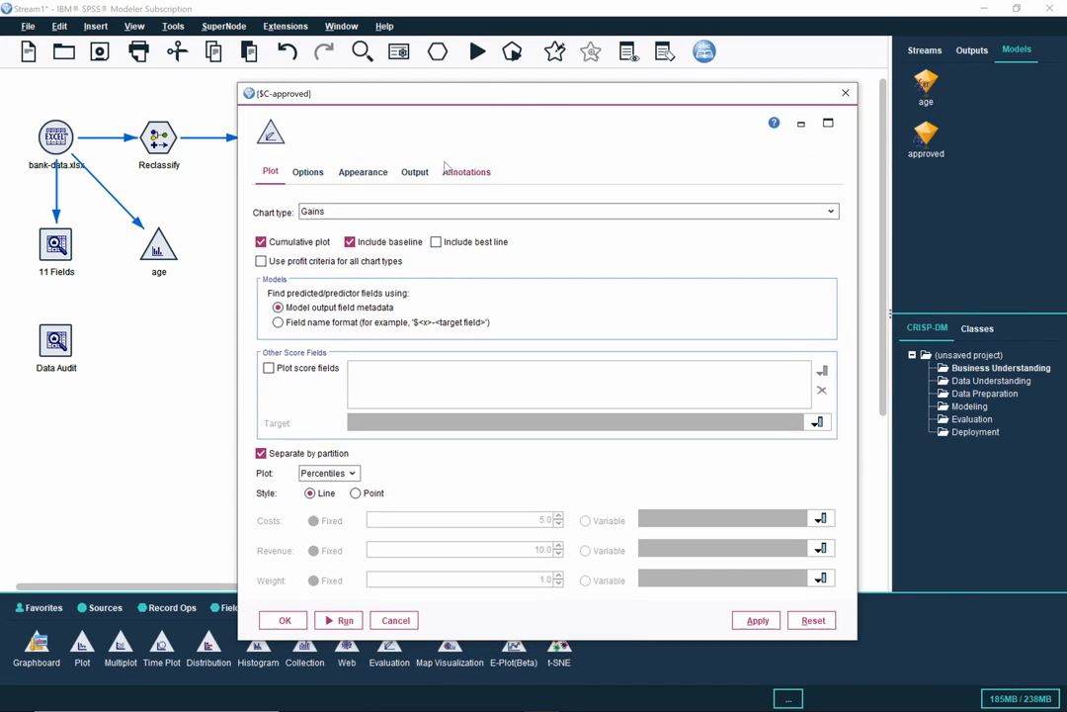
click(445, 215)
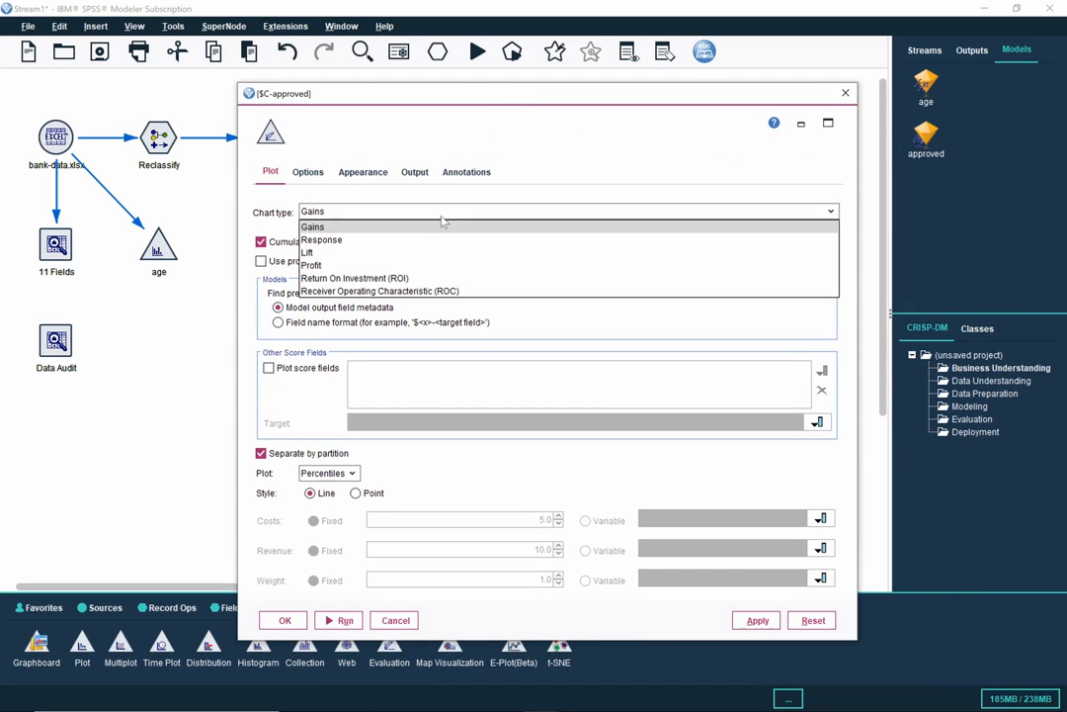
click(417, 292)
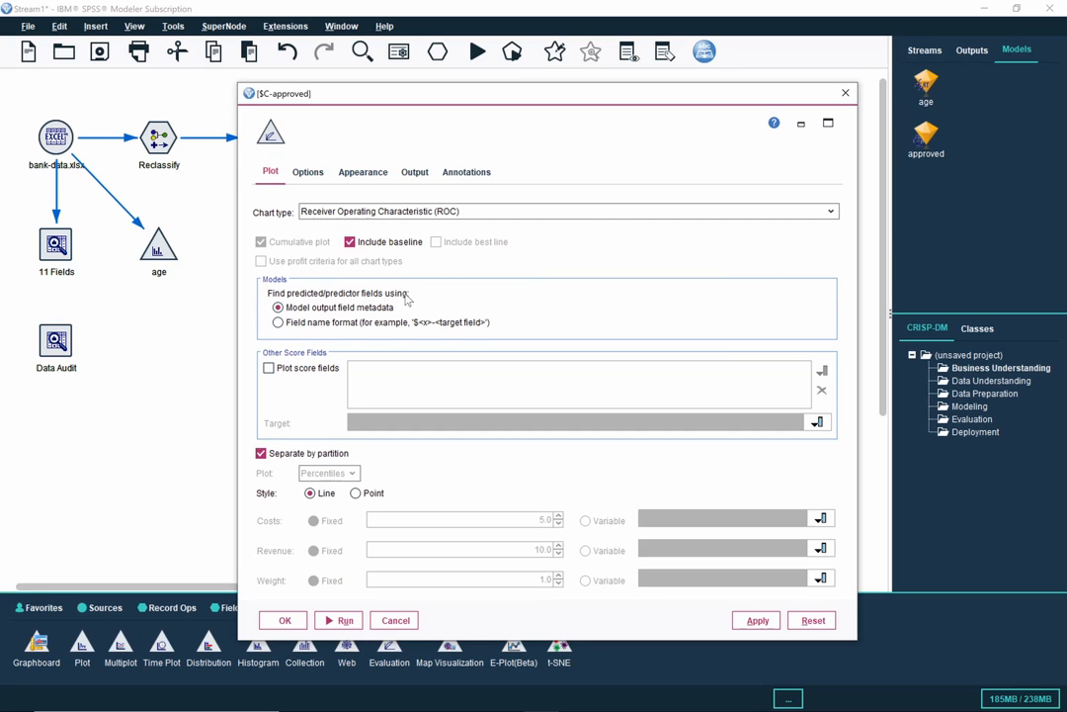
click(345, 621)
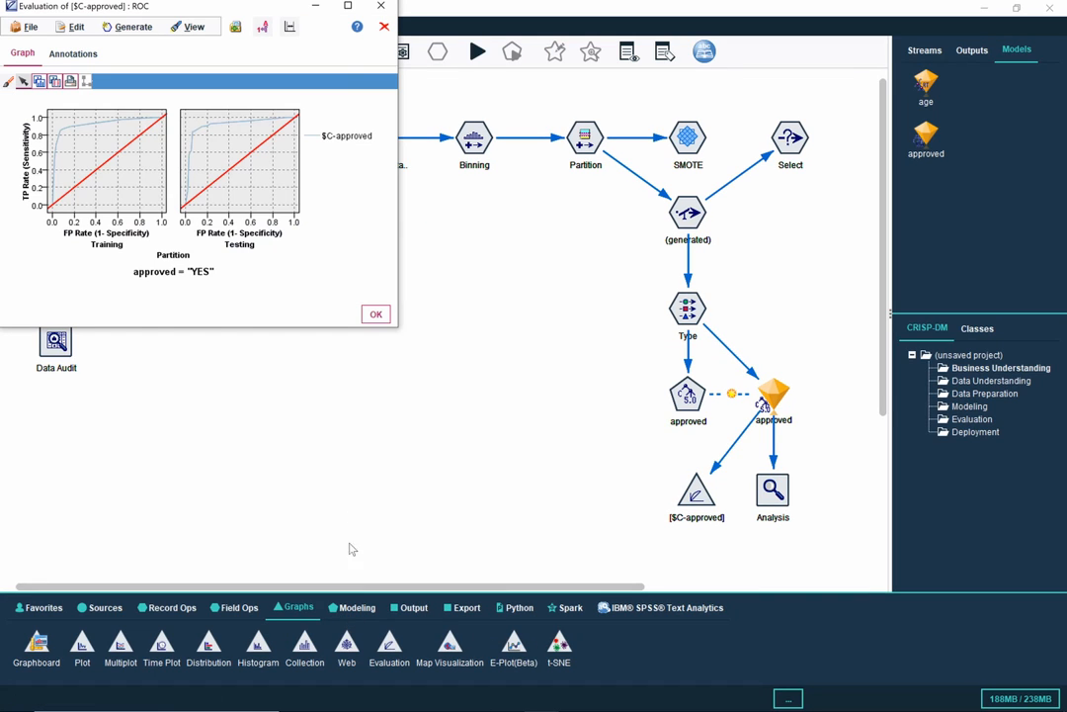
Step: Enlarge the ROC chart to examine the training and testing curves, and close it
click(349, 6)
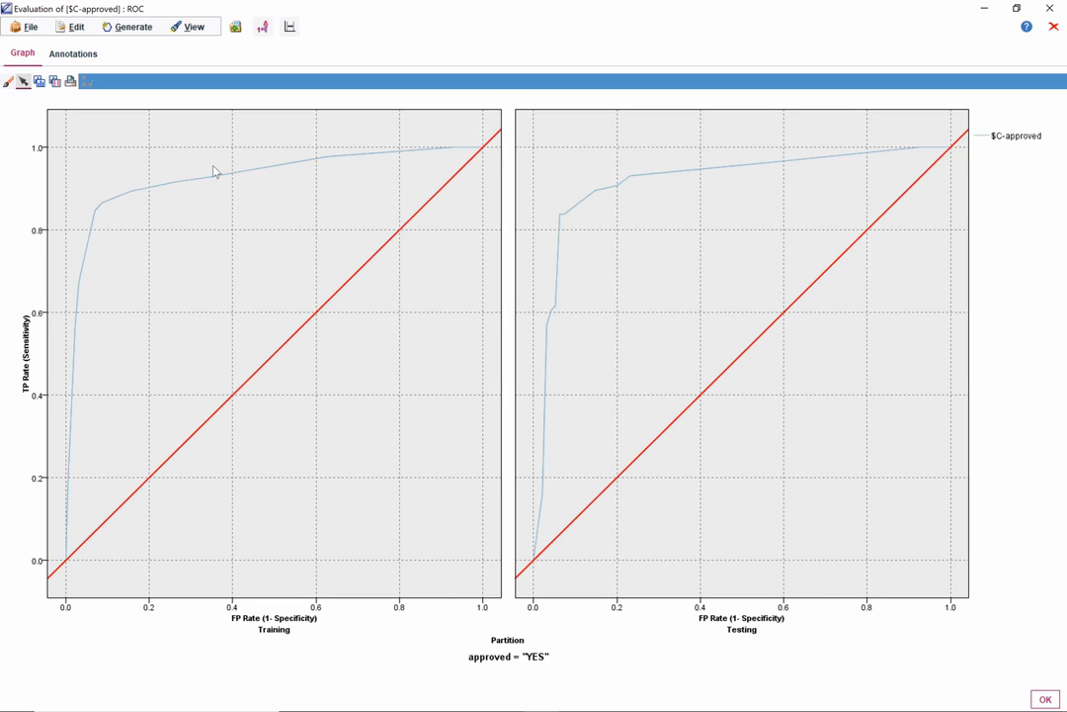
mouse_move(254, 174)
click(1048, 8)
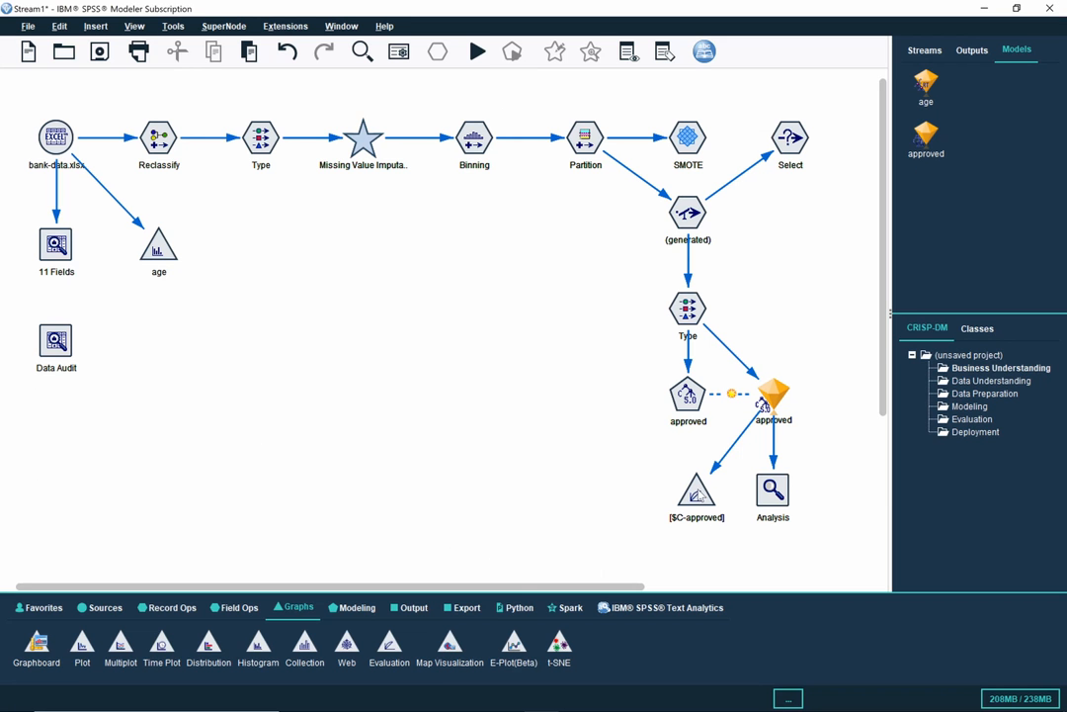
Step: Align the Evaluation node under the C5.0 node, add a Table node beside Analysis and connect the approved model nugget to it
drag(699, 494, 690, 492)
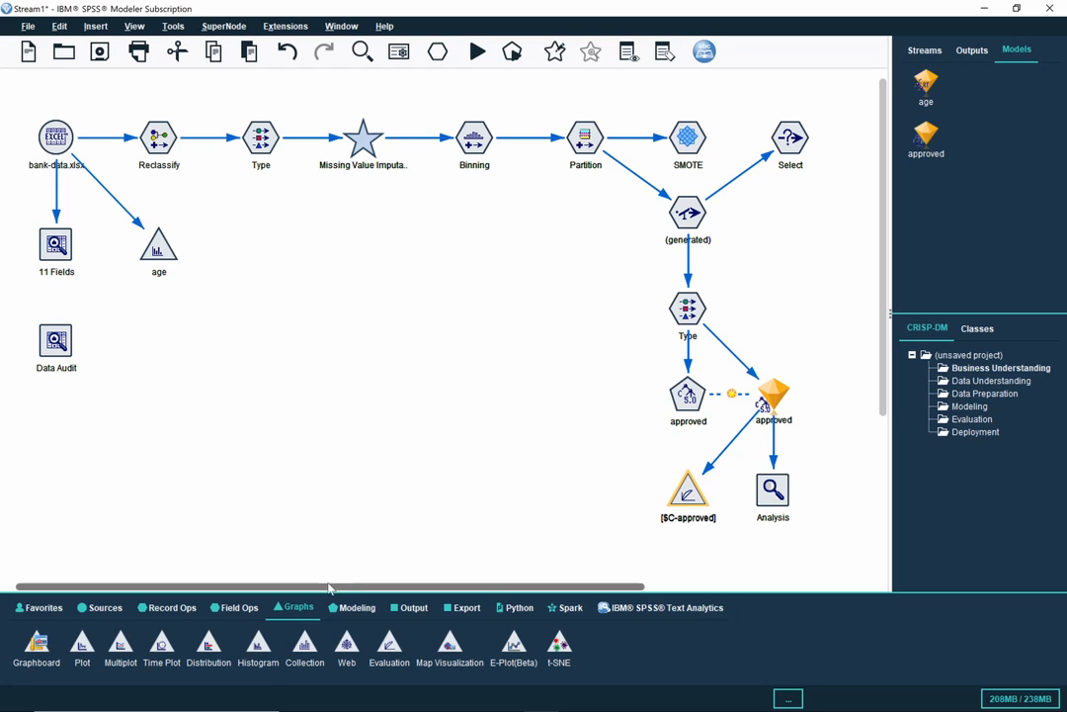
click(413, 609)
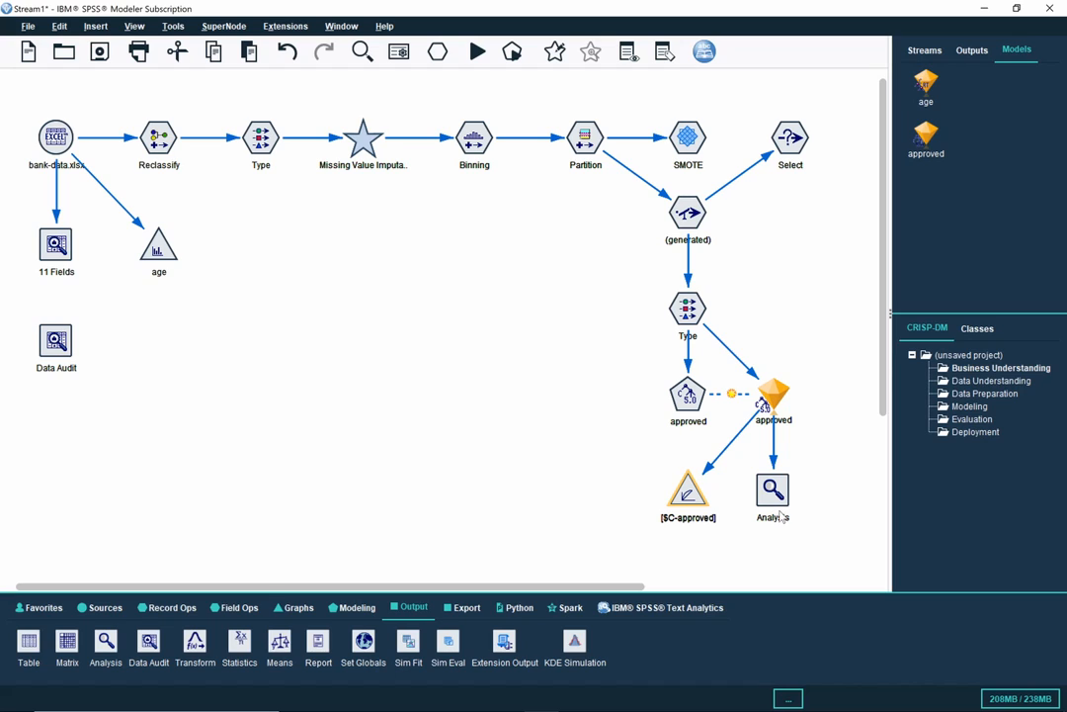
click(565, 506)
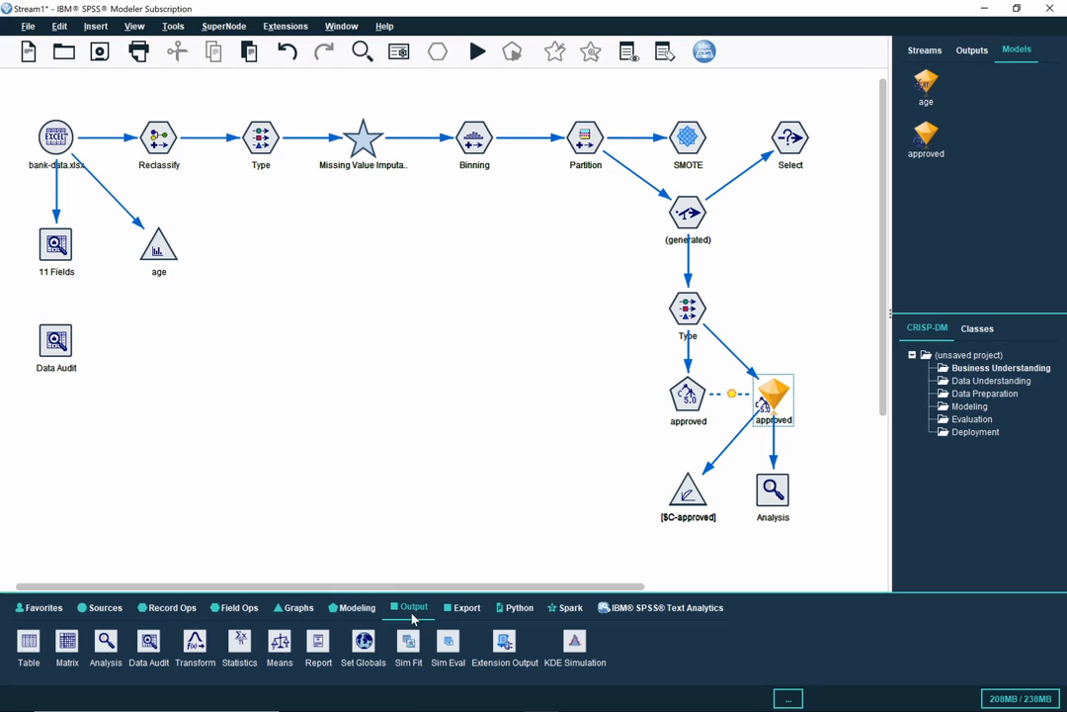
click(30, 647)
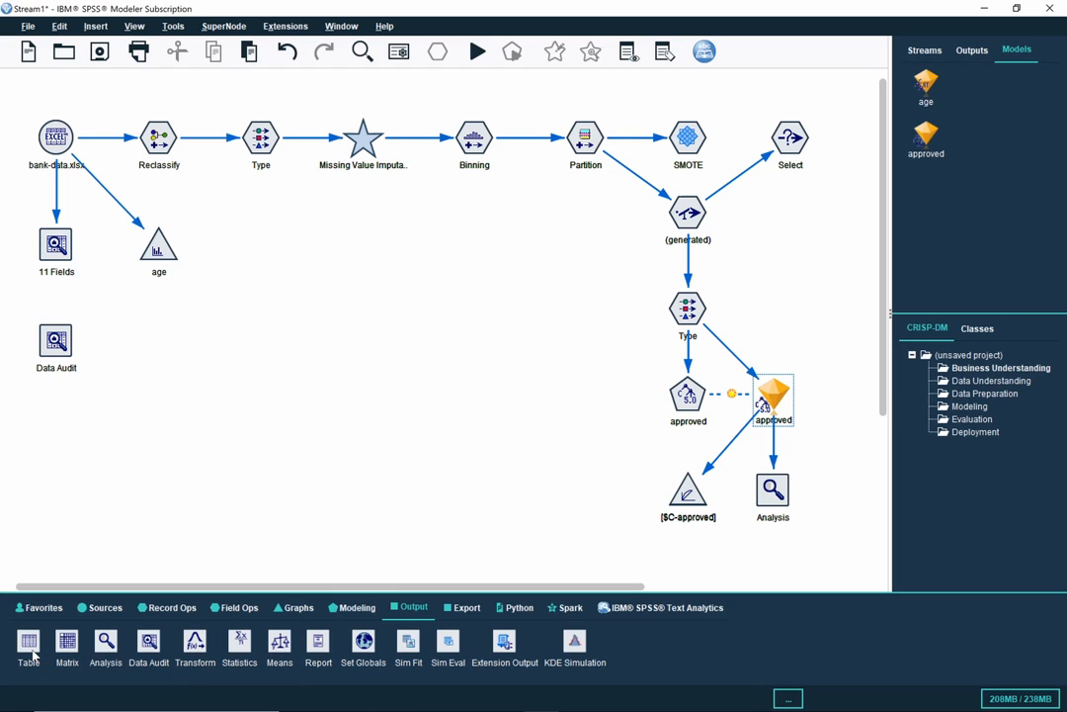
click(852, 500)
right_click(775, 406)
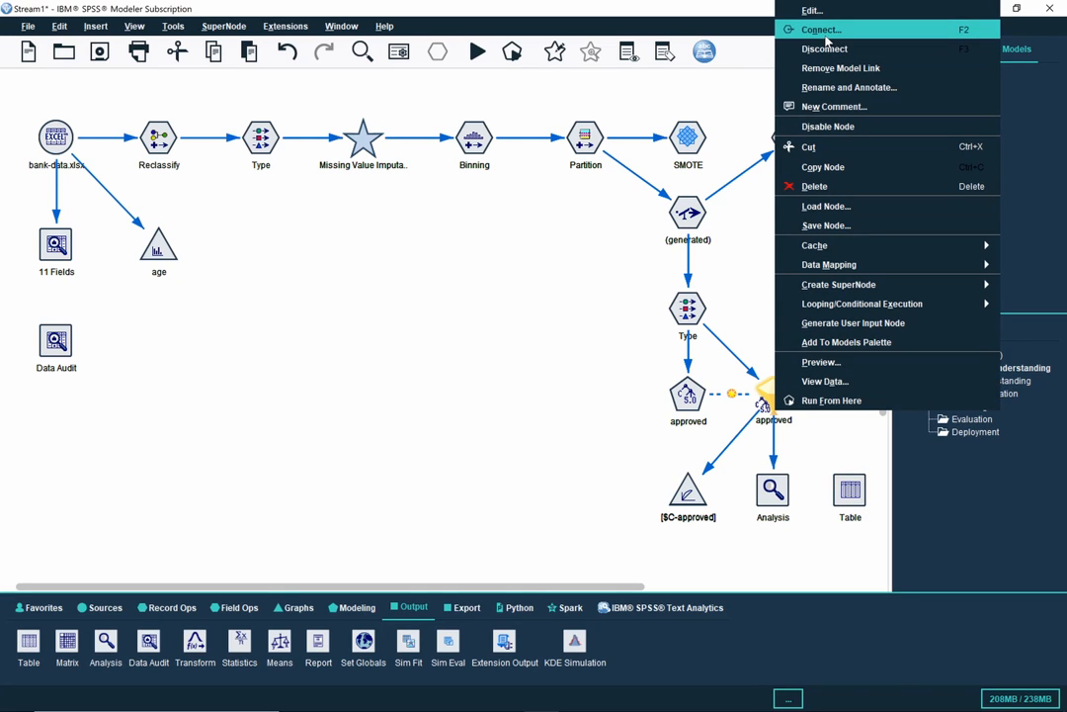
click(826, 36)
click(855, 496)
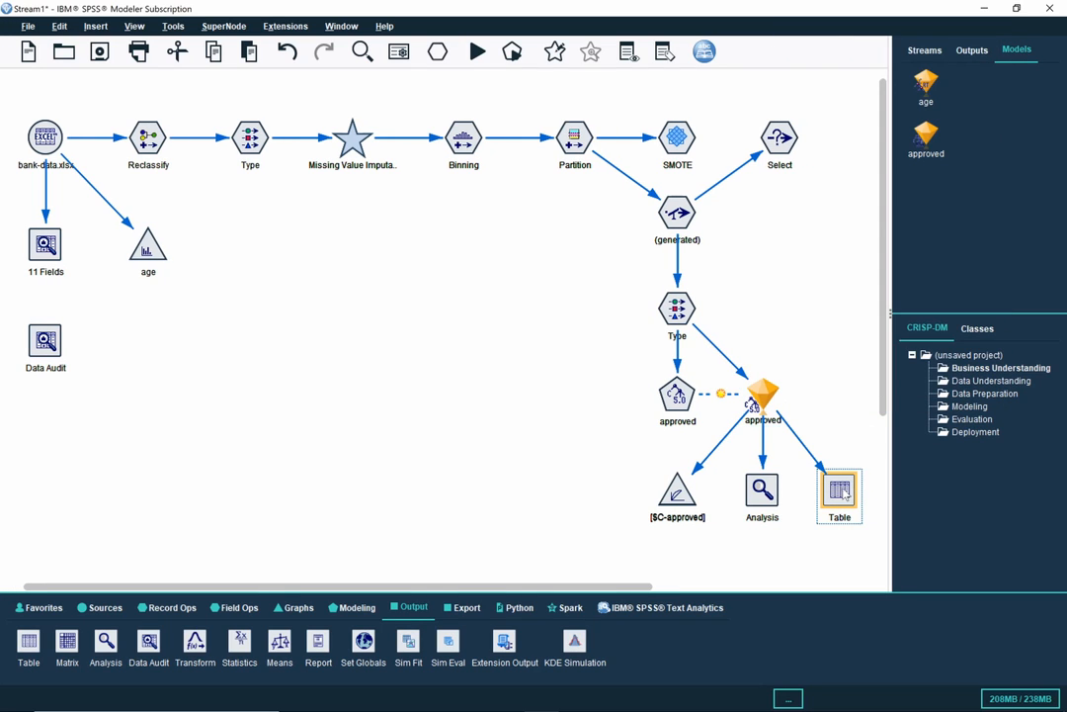
Step: Run the Table node without any record highlighting condition
double_click(841, 491)
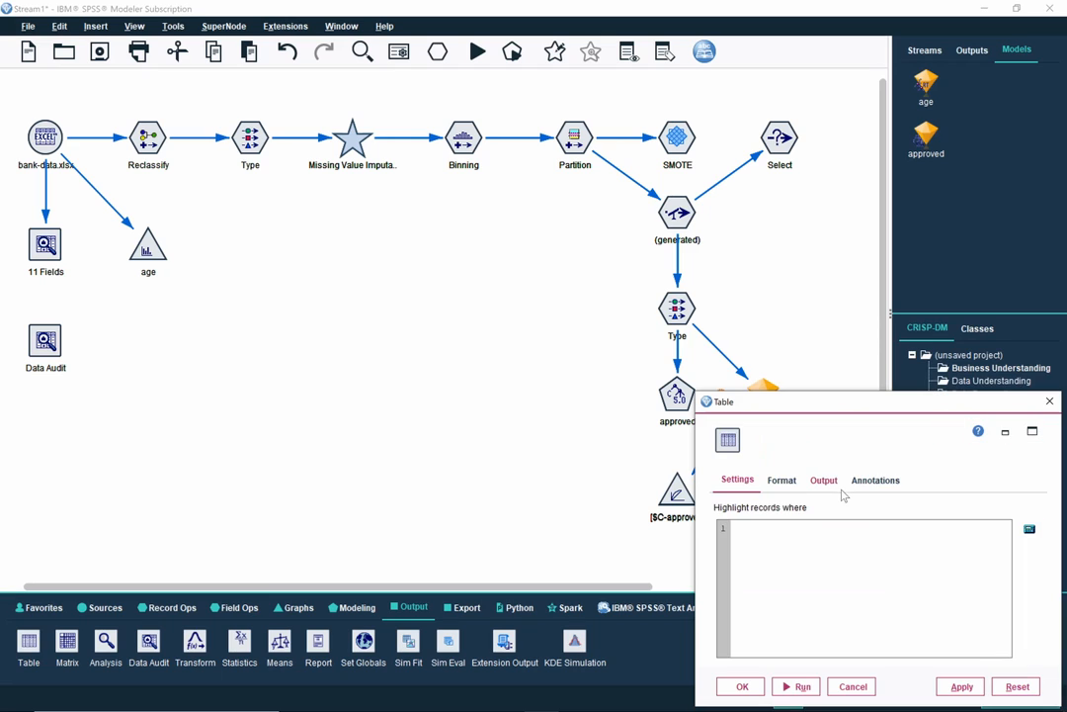
drag(857, 419, 447, 207)
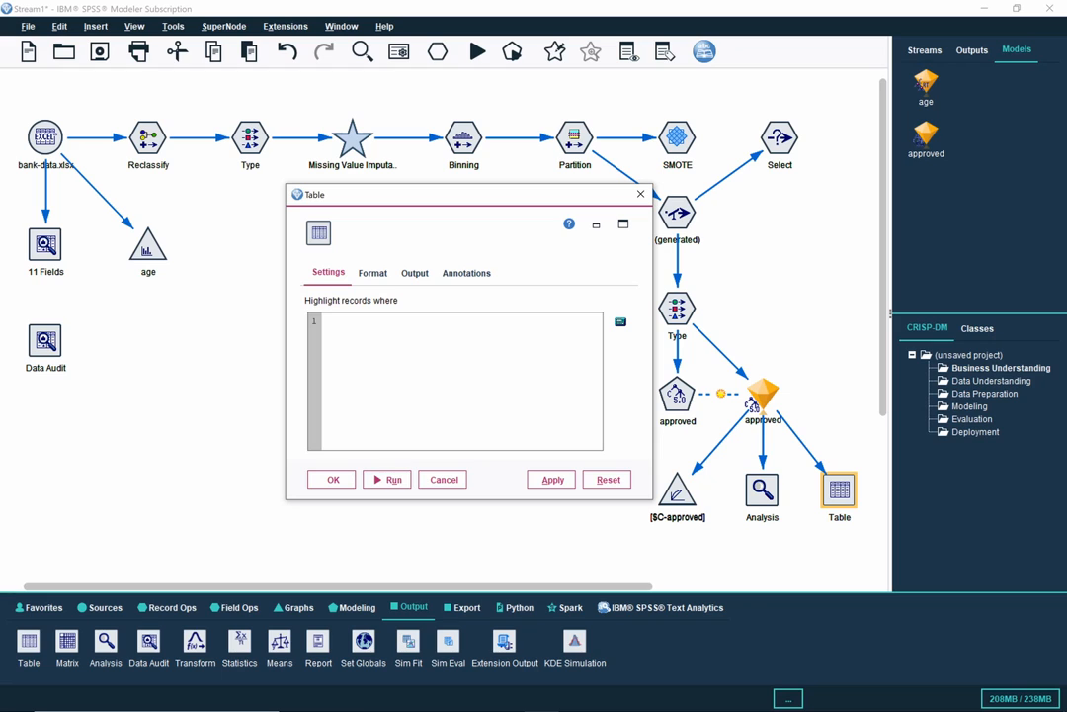
click(392, 480)
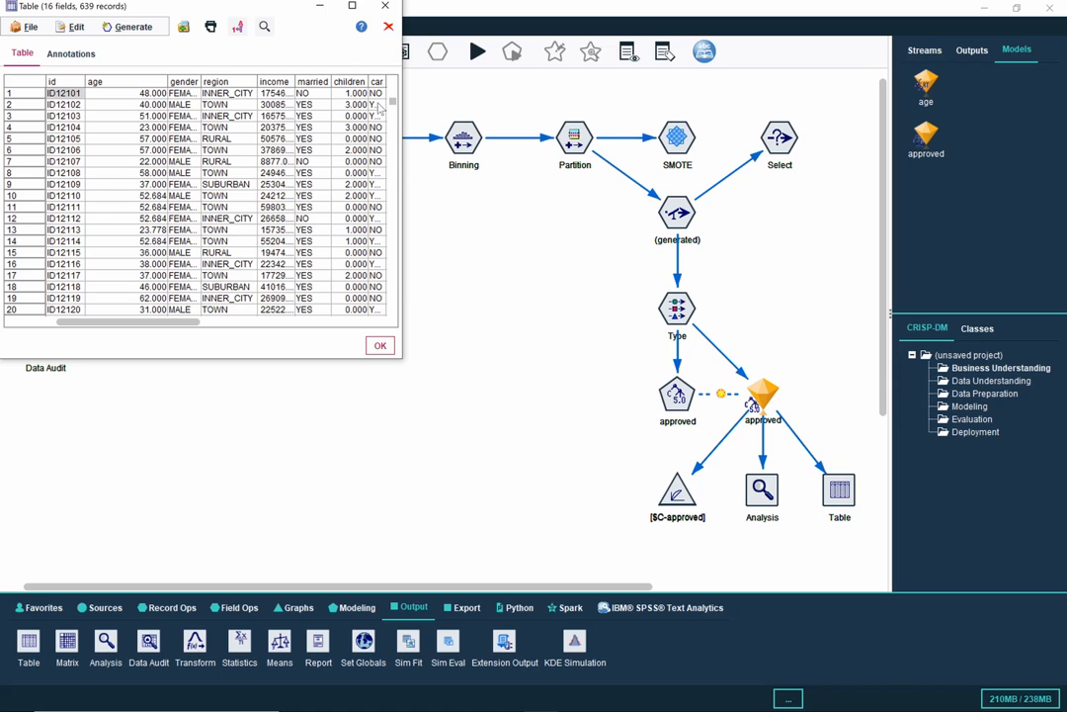
Step: Enlarge the output table, examine the $C-approved predictions and $CC-approved confidences for several records, and close it
click(354, 6)
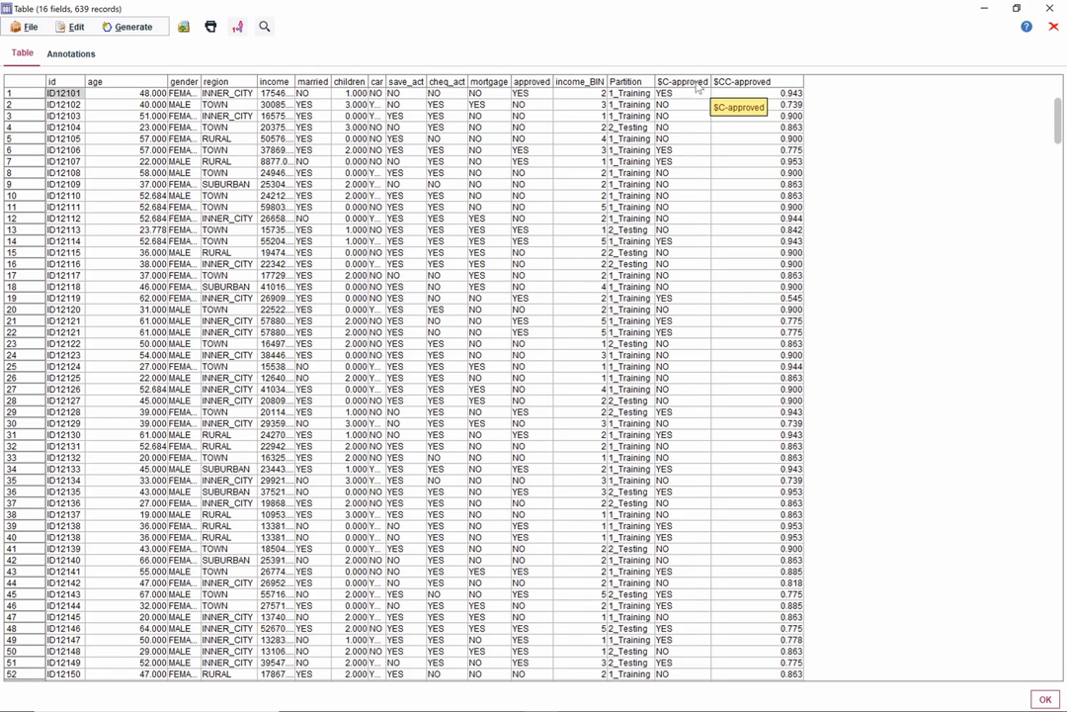
click(682, 82)
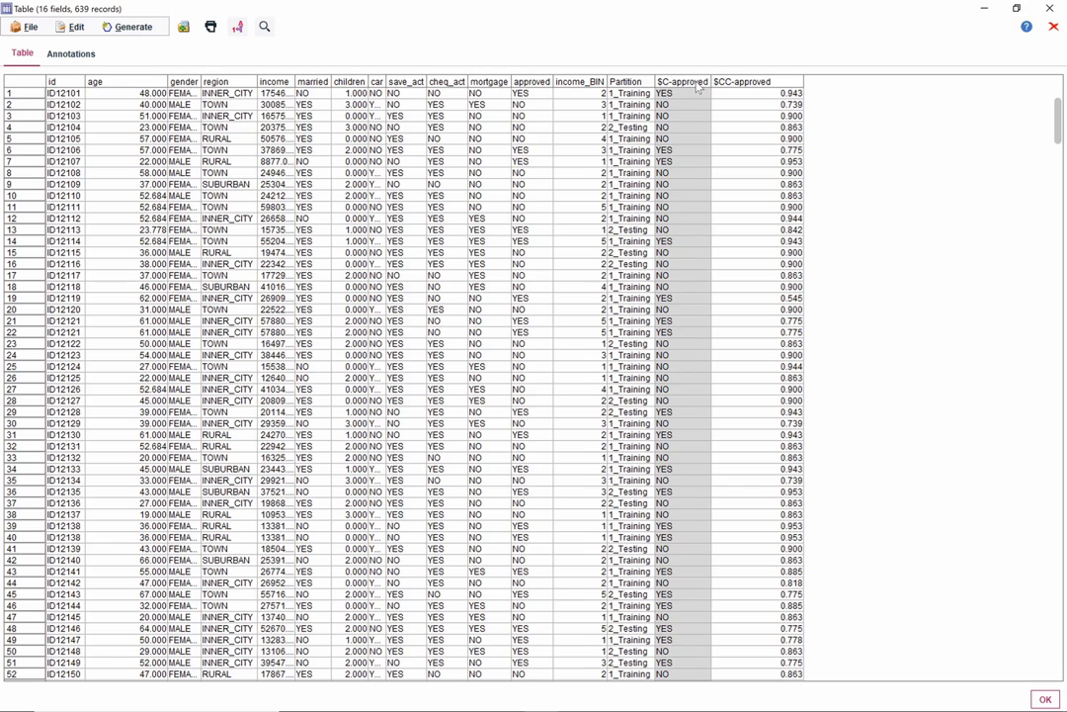
click(781, 83)
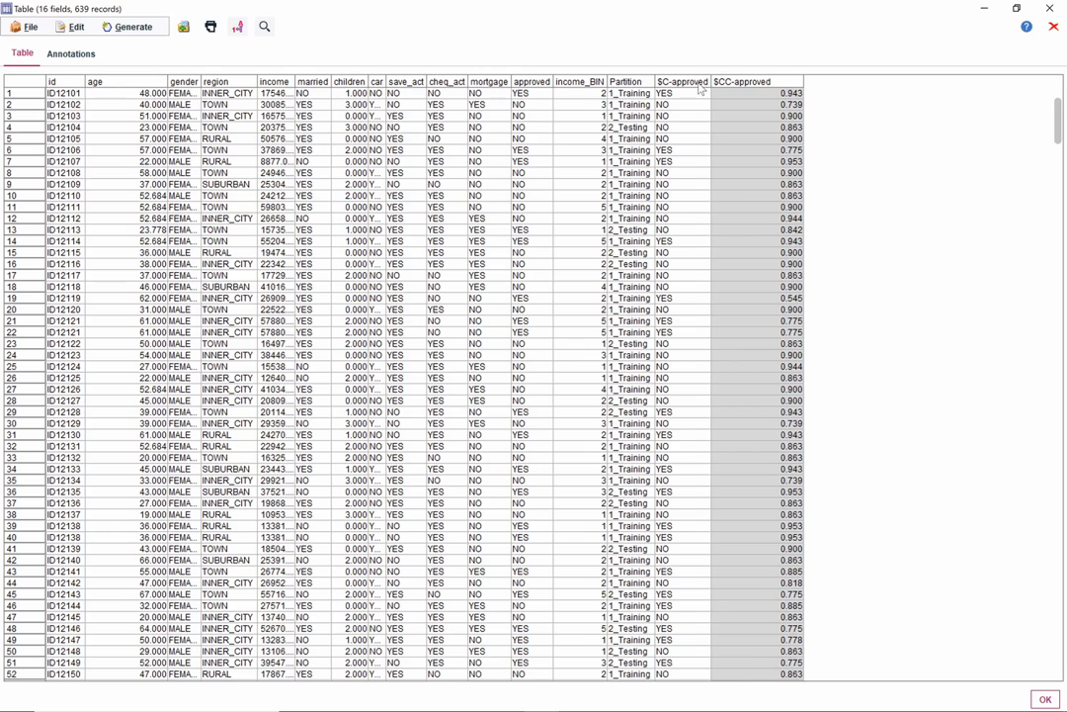
click(700, 83)
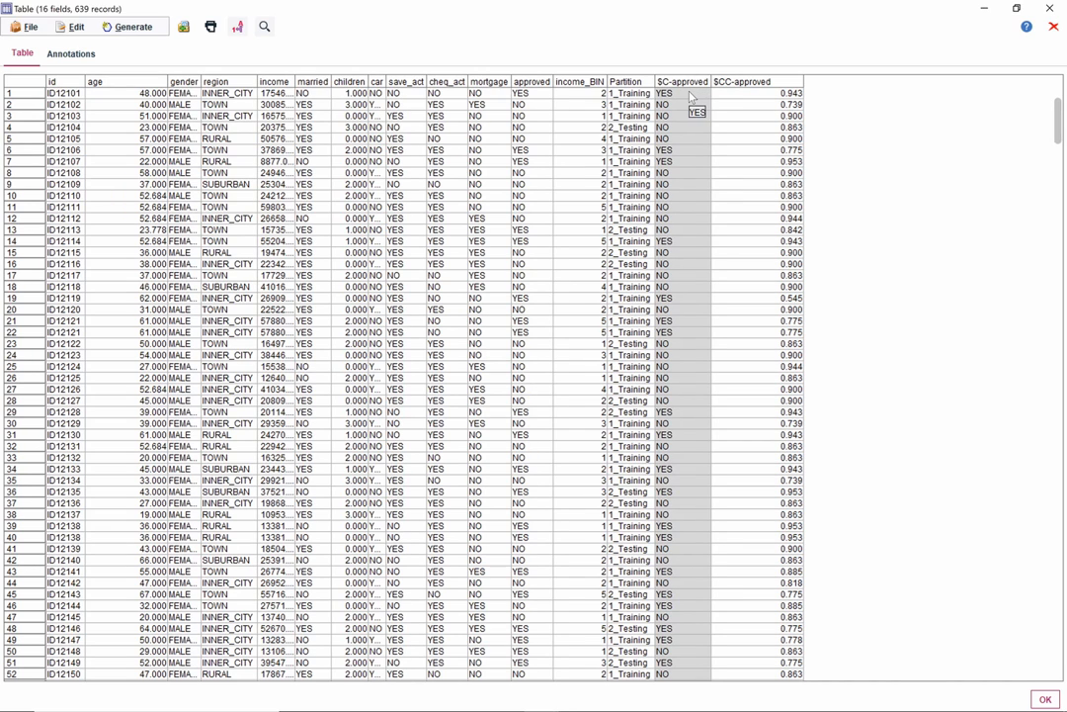
click(689, 95)
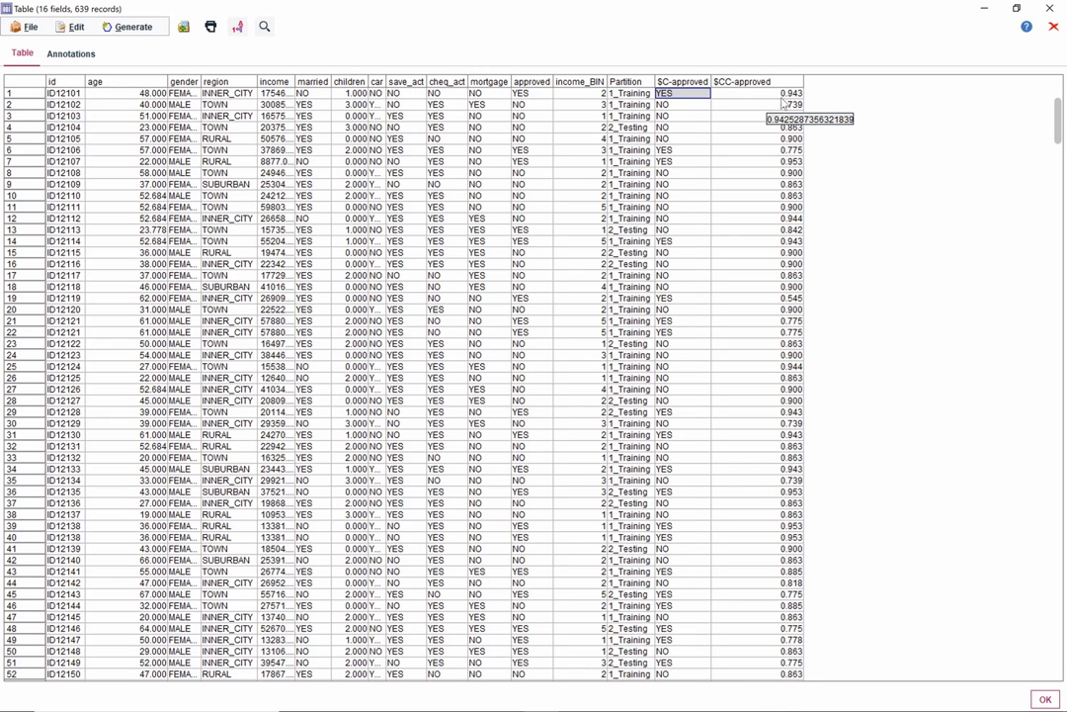
click(680, 106)
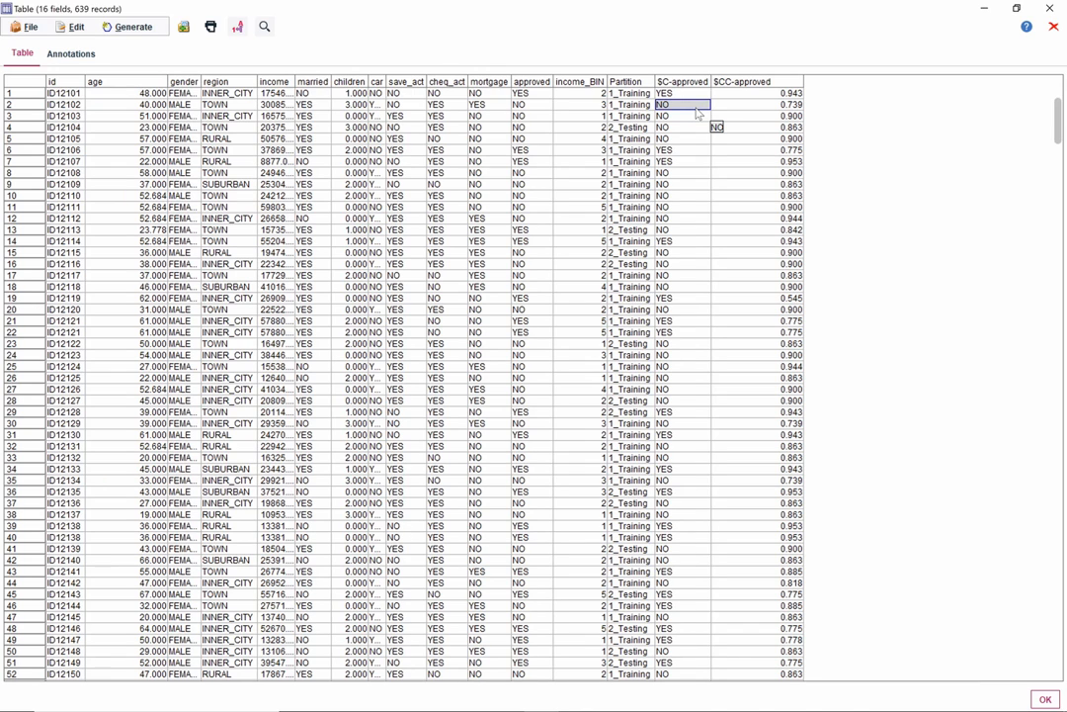
click(680, 231)
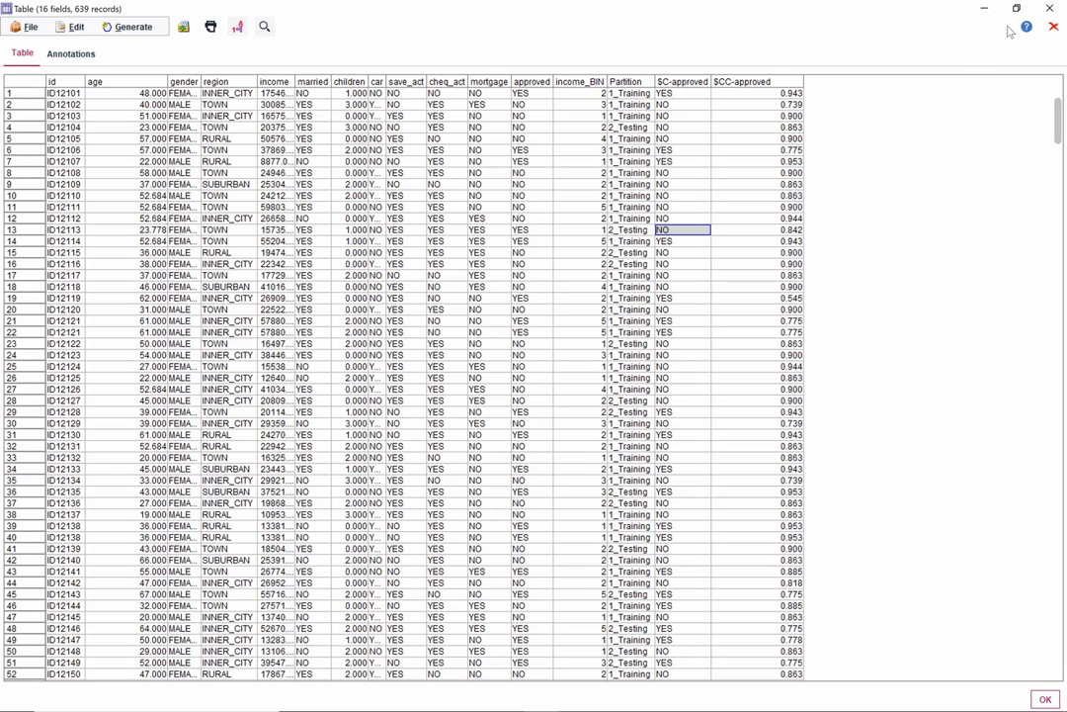
click(1049, 9)
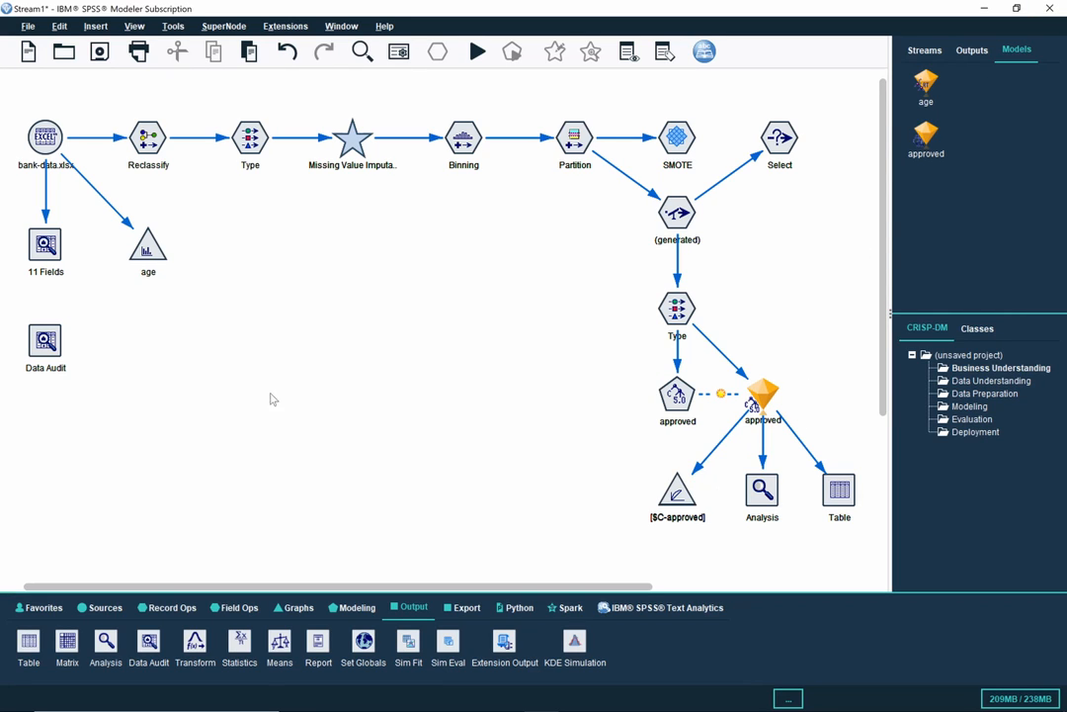
Step: Delete the unconnected Data Audit node and move the whole C5.0 branch, starting from its Type node, beneath the 11 Fields node
click(47, 344)
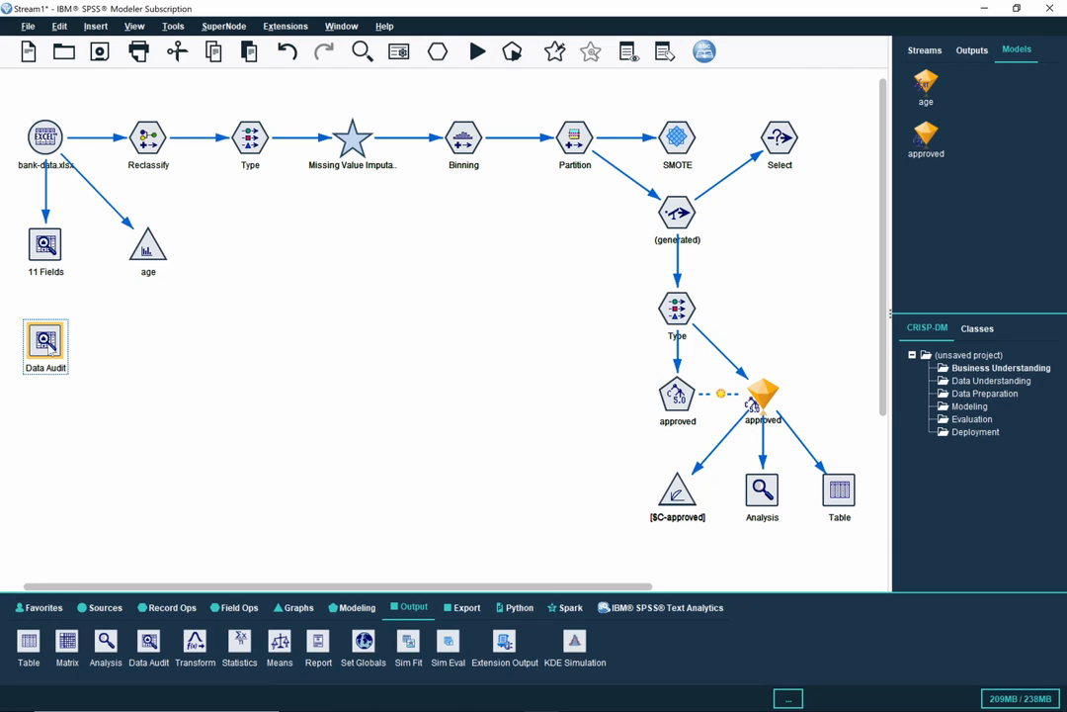
key(Delete)
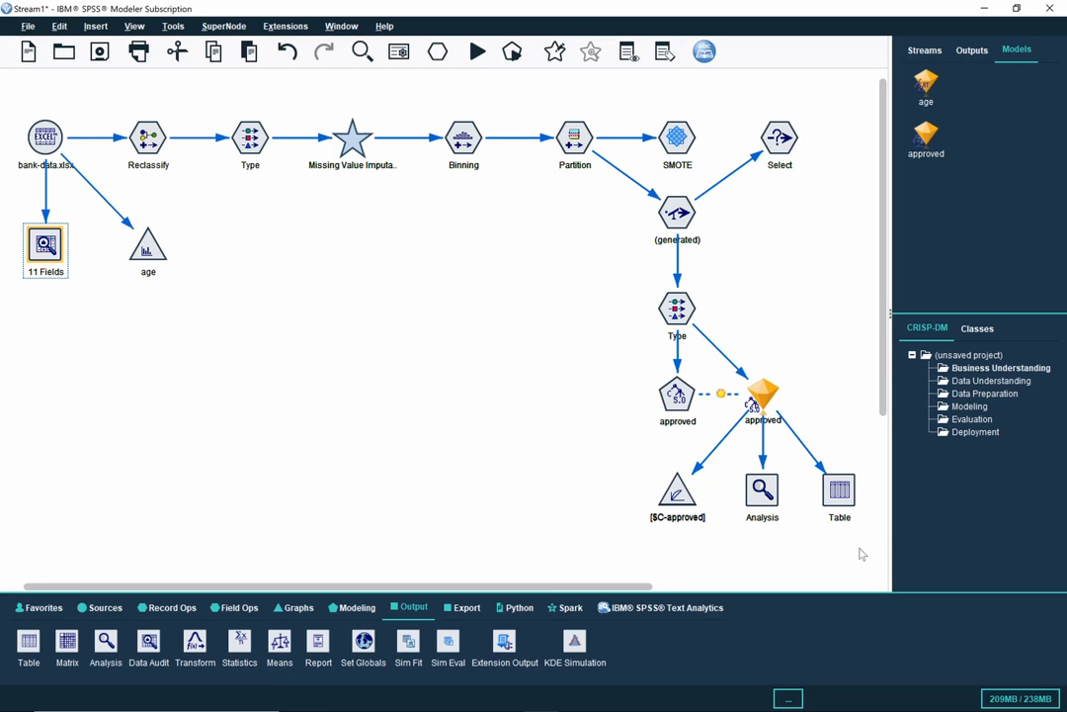
drag(854, 546, 54, 314)
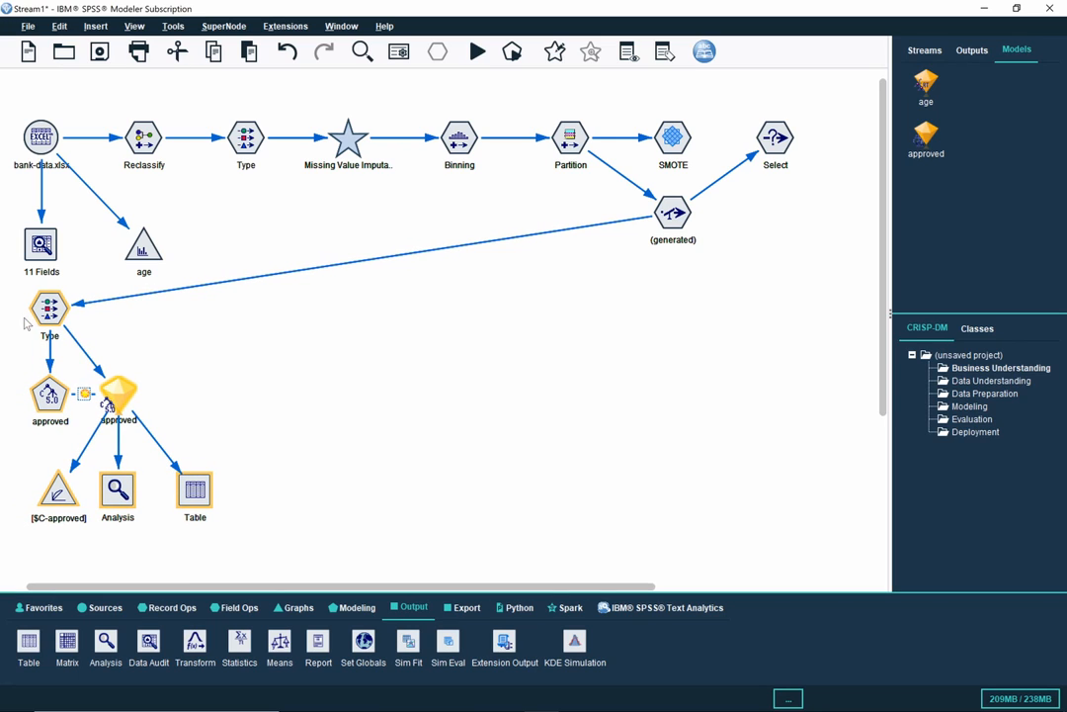
drag(55, 313, 54, 345)
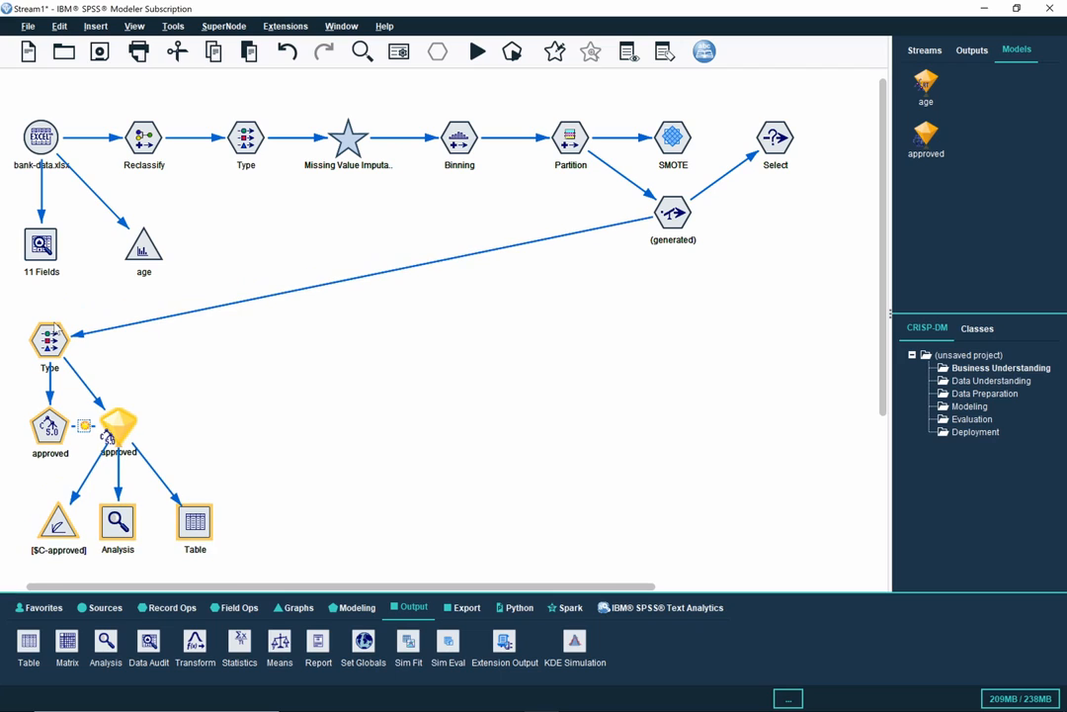
click(225, 376)
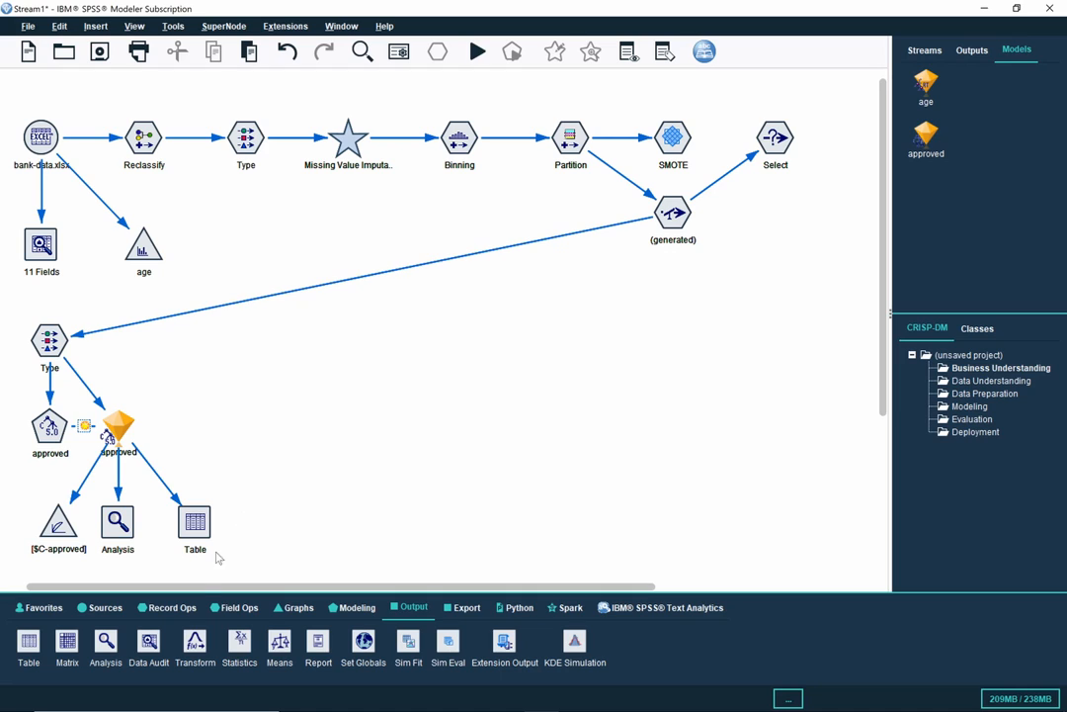
Step: Add a Type node to the right of the C5.0 branch's Type node and connect the (generated) balance node to it
click(226, 613)
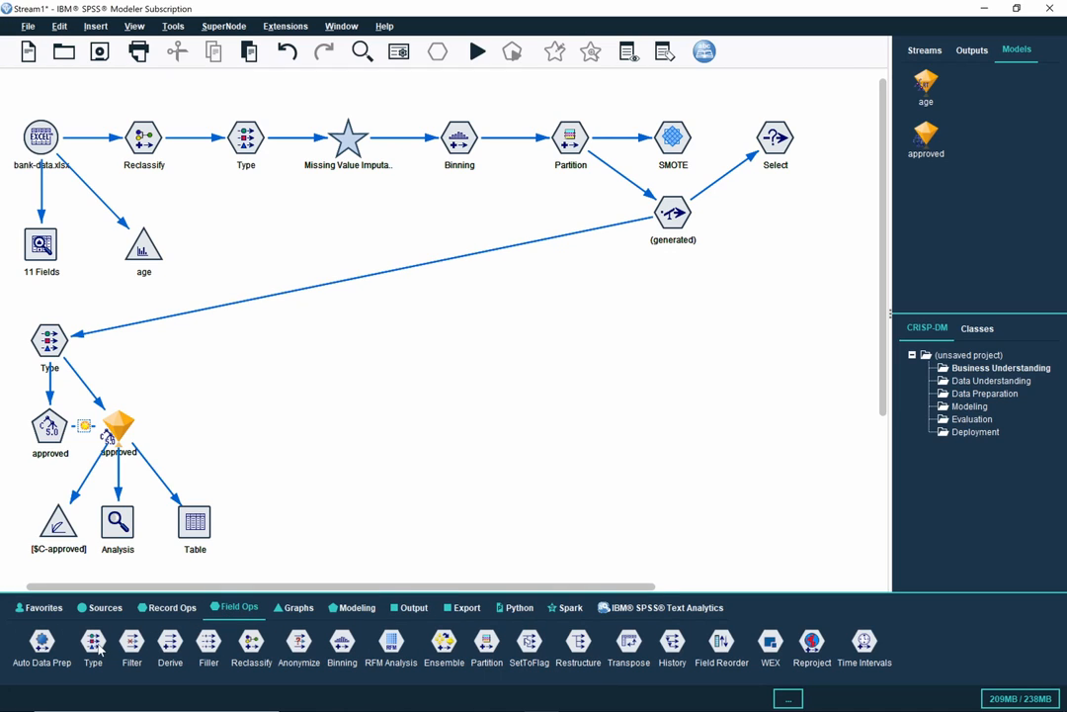
drag(99, 647, 293, 343)
right_click(672, 220)
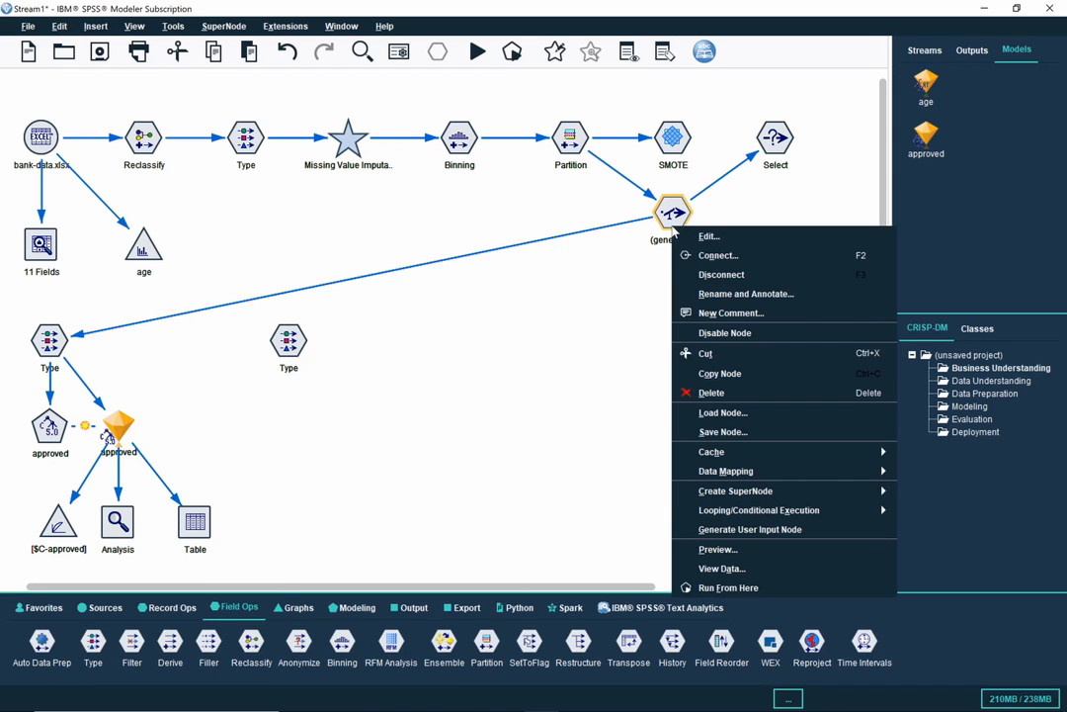
click(708, 255)
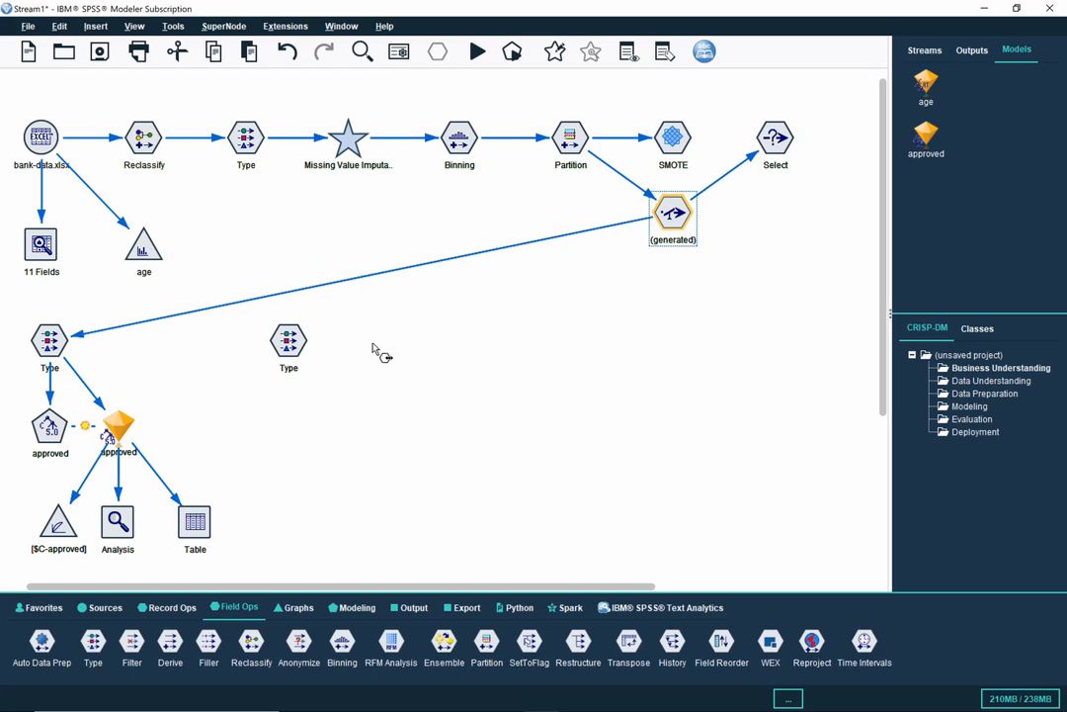
click(288, 343)
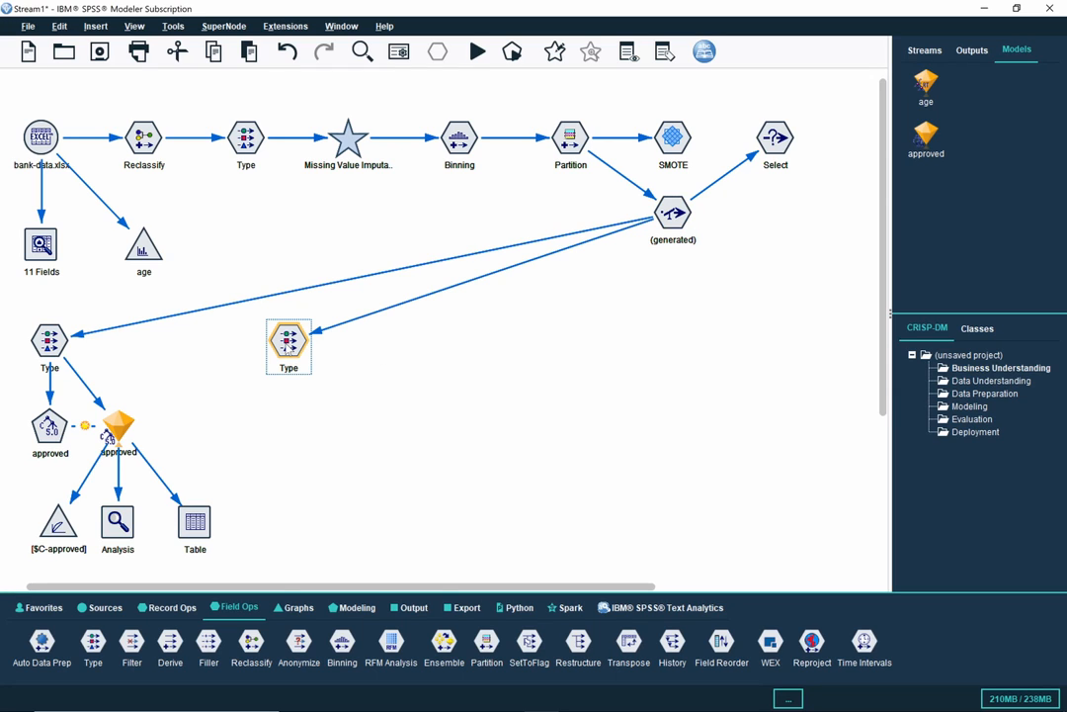
Step: Read the field values in the new Type node and set the gender field's measurement to Flag
double_click(288, 343)
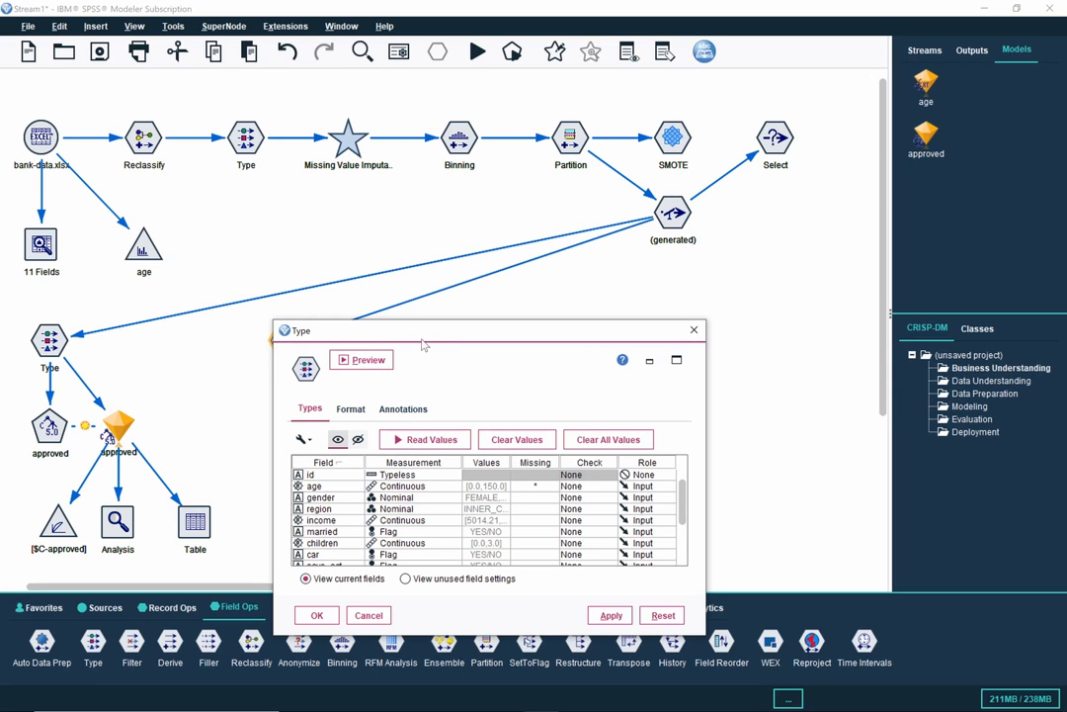
drag(433, 339, 414, 164)
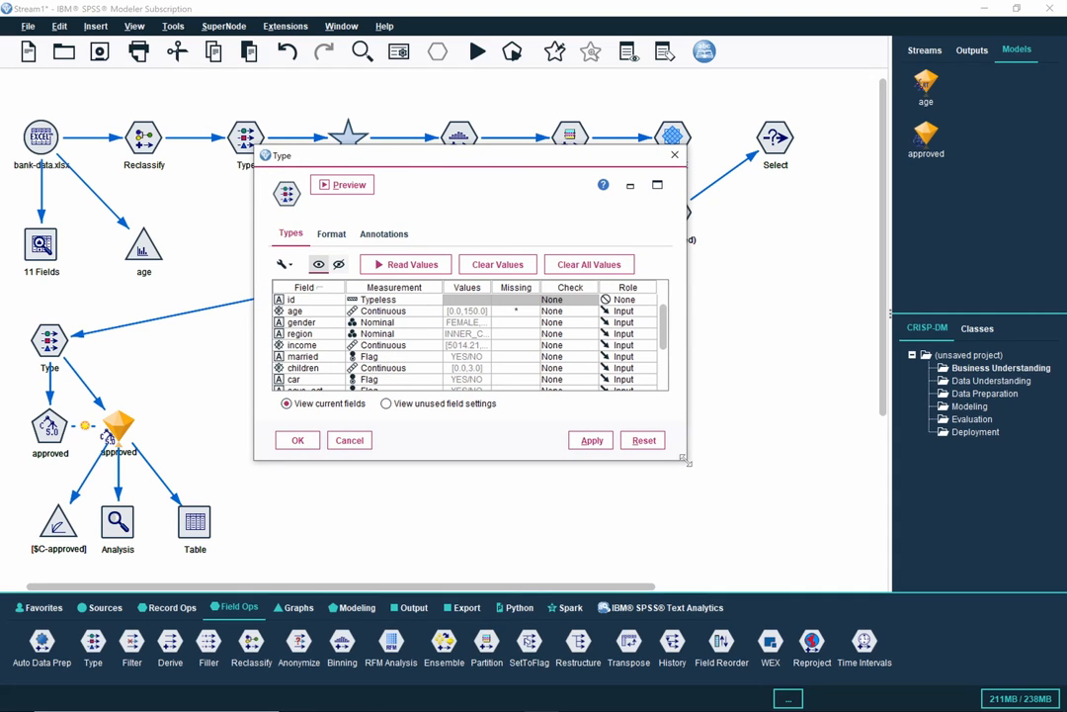
drag(685, 459, 820, 587)
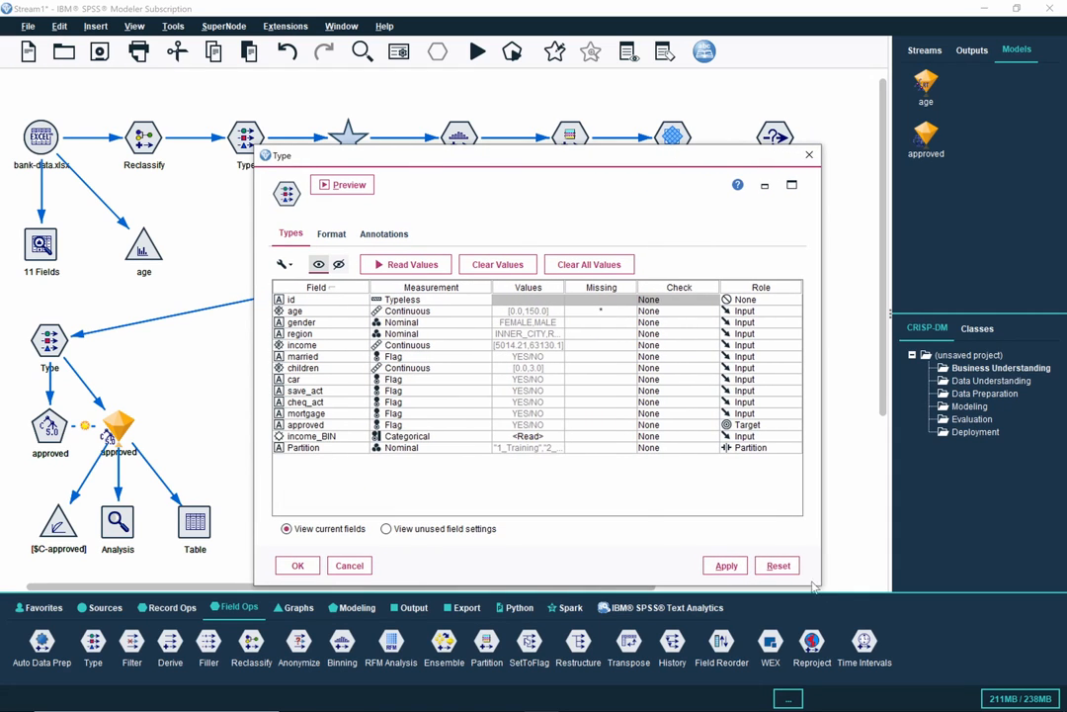
click(408, 264)
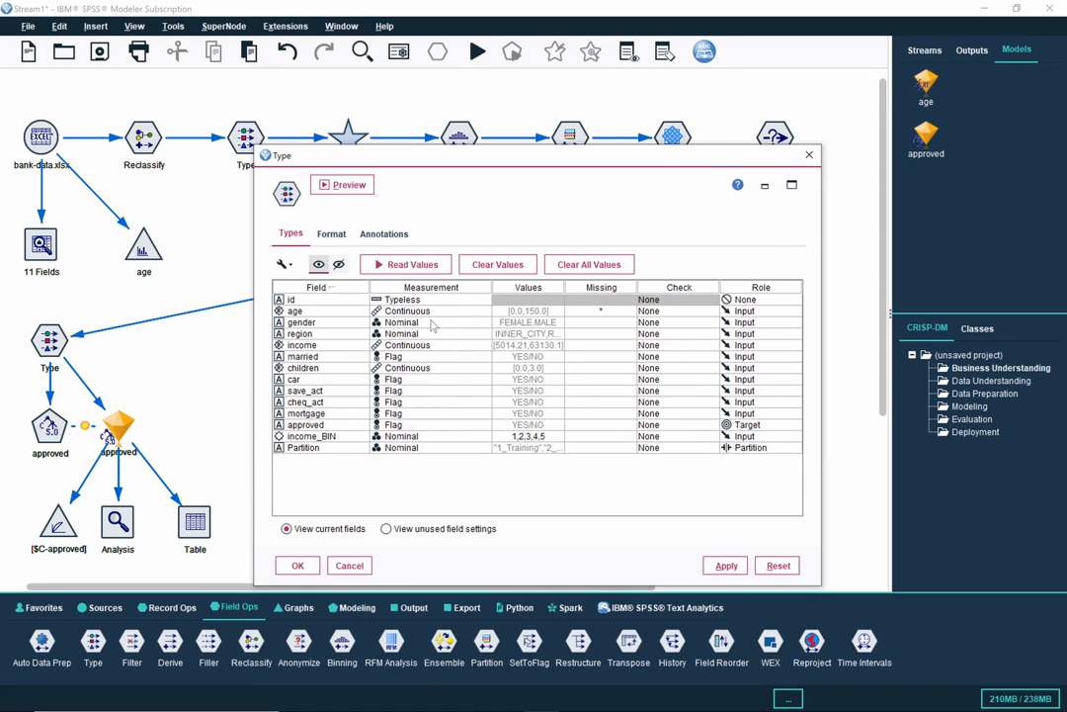
click(434, 327)
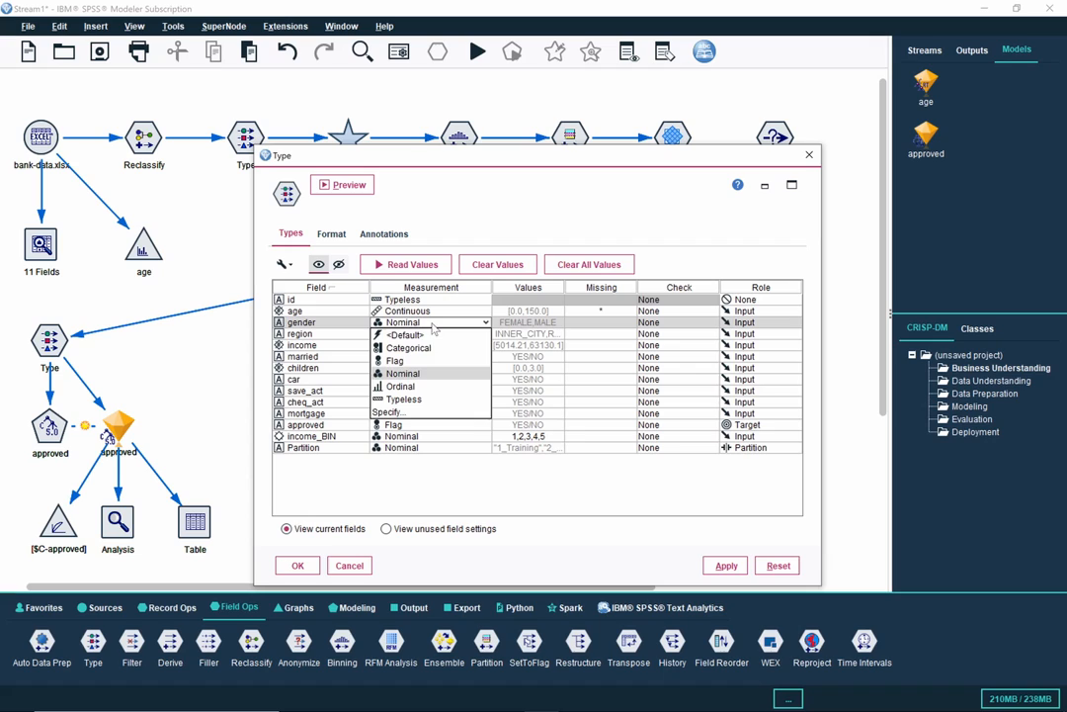
click(400, 368)
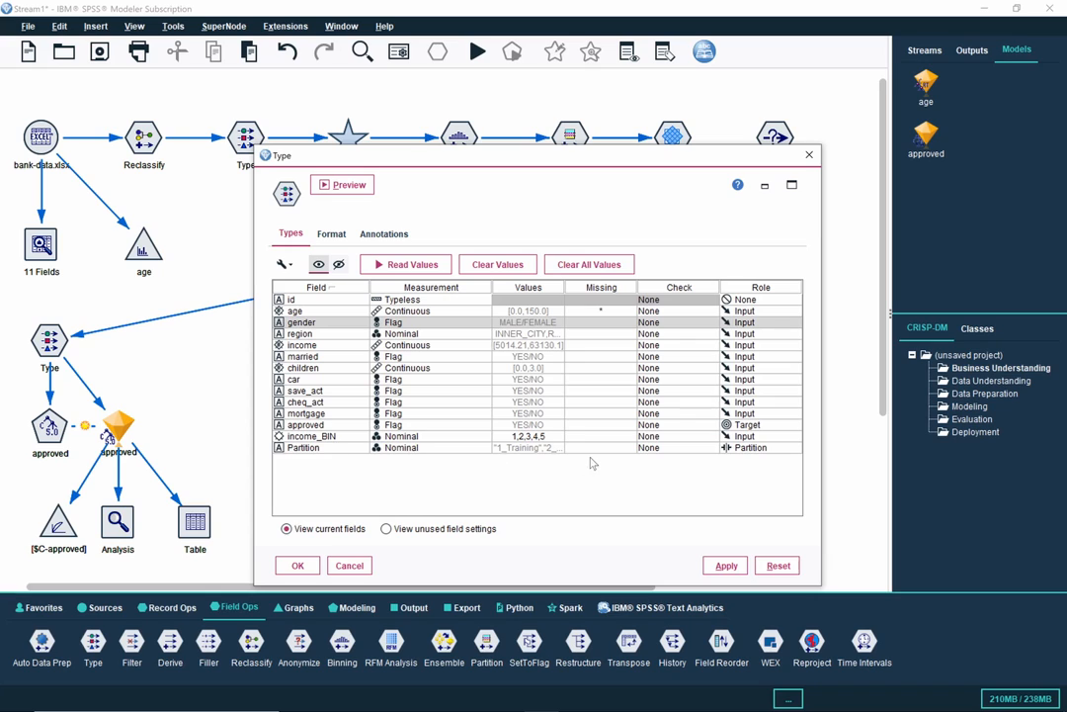
Step: Set the income_BIN field's role to None and accept the Type node settings
click(749, 436)
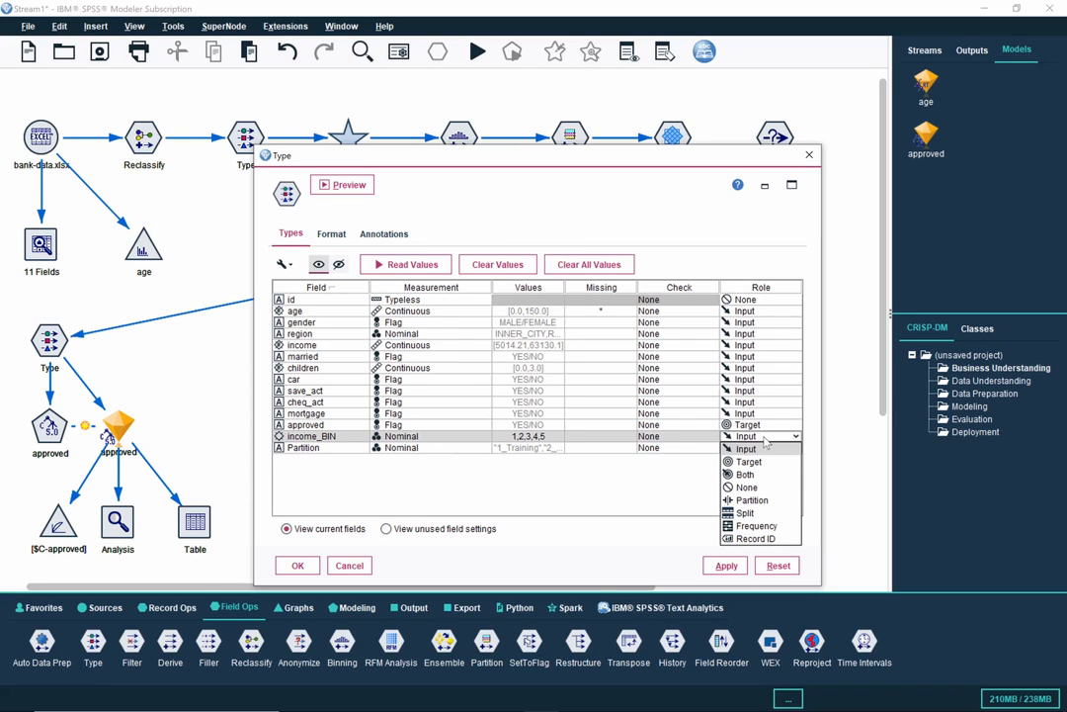
click(748, 487)
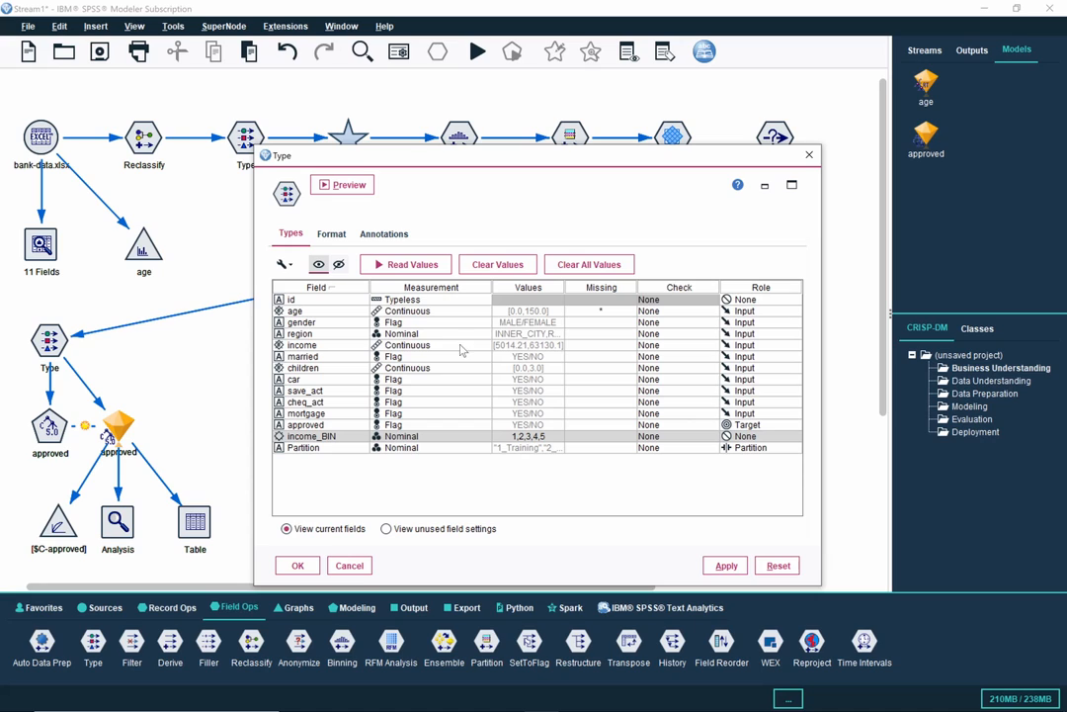
click(297, 565)
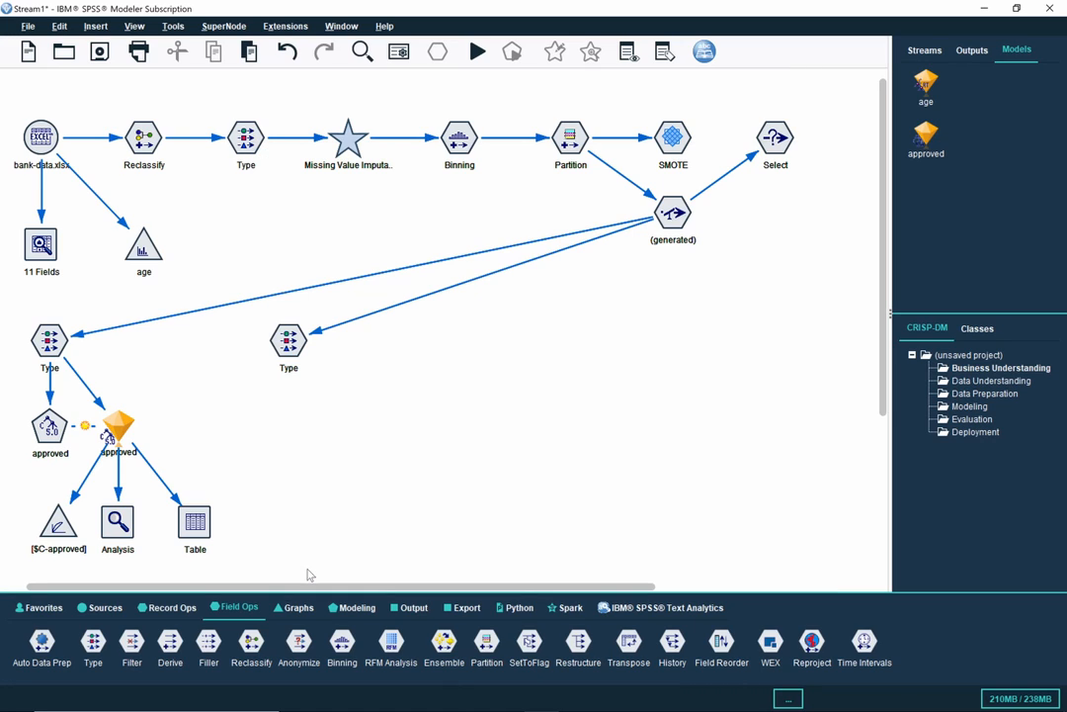
Step: Add a Neural Net modeling node beneath the new Type node and connect the Type node to it
click(354, 606)
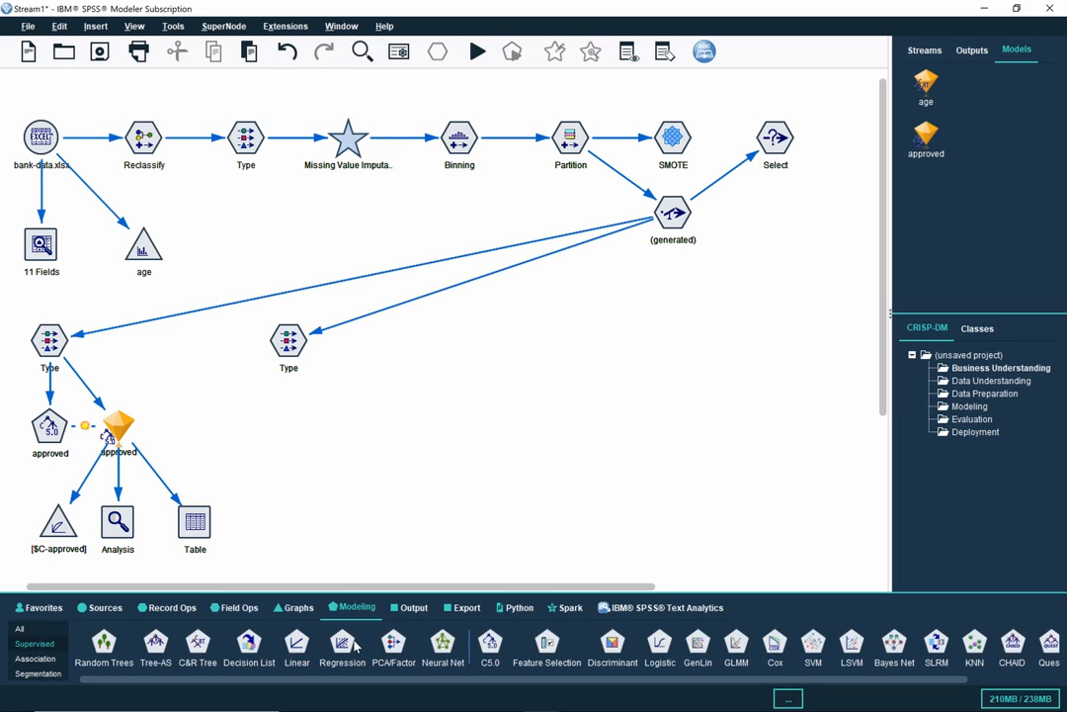
click(450, 648)
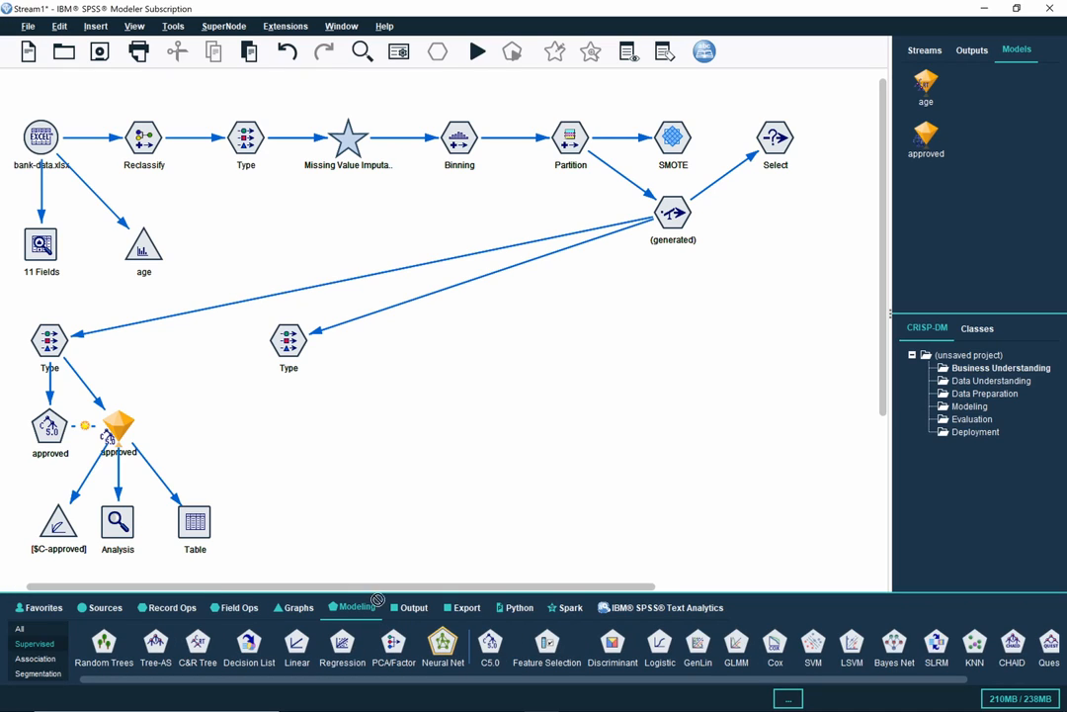
click(290, 419)
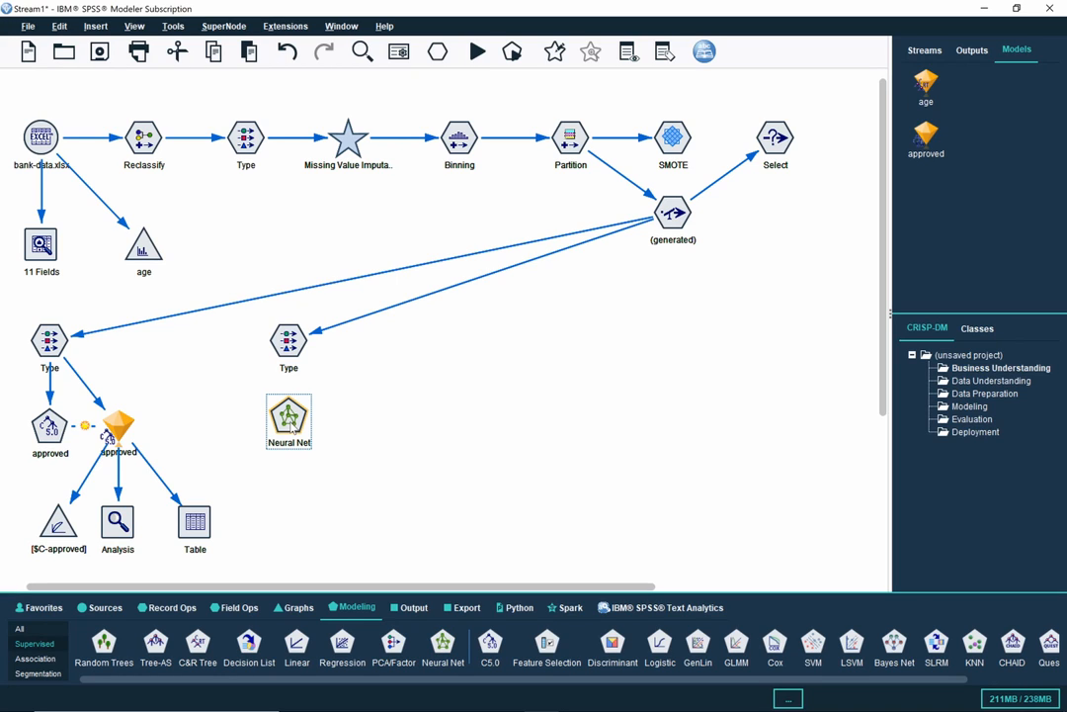
drag(292, 425, 292, 436)
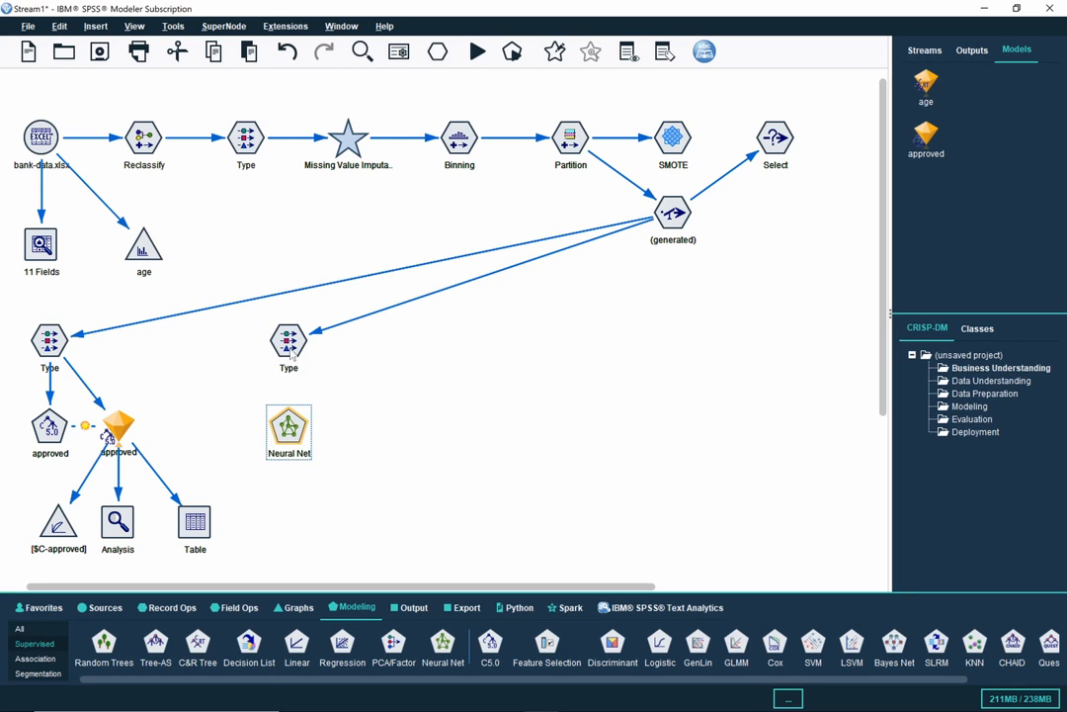
right_click(291, 370)
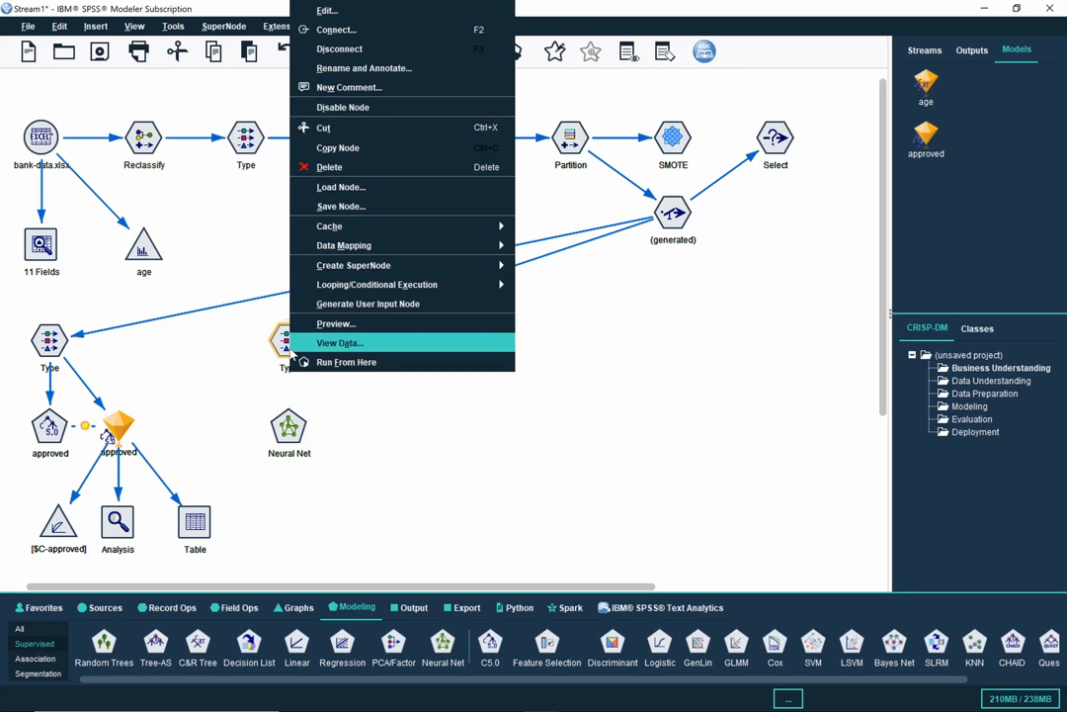
click(336, 30)
click(298, 442)
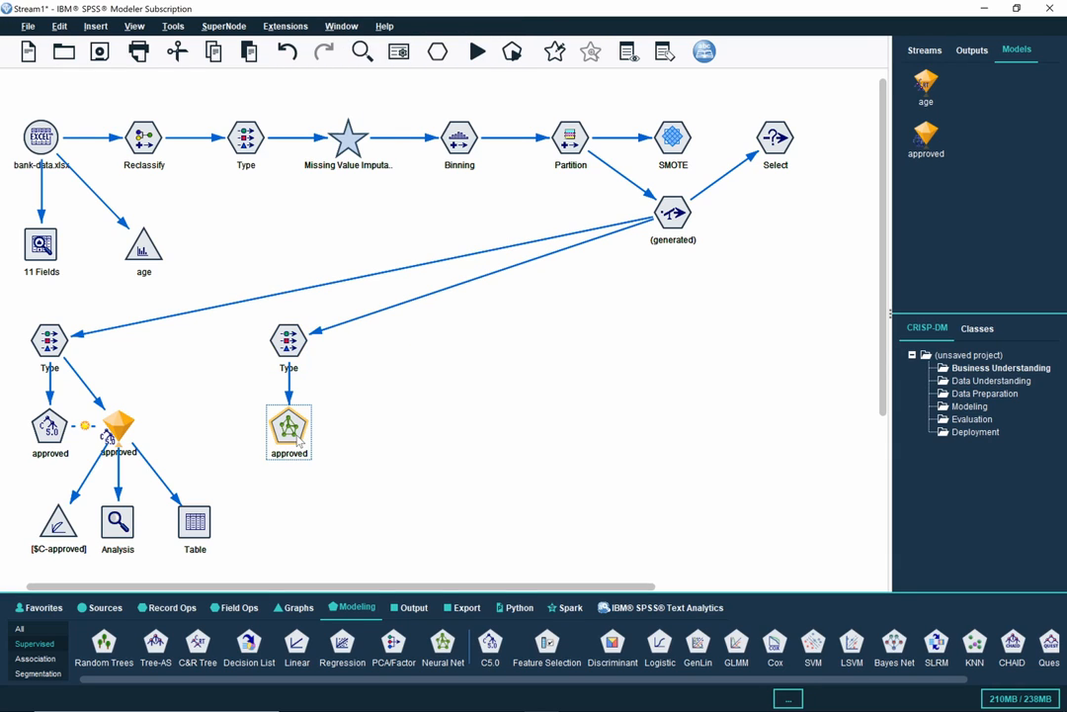
Step: Review the Neural Net node's field roles, objectives, basics, stopping rules, ensembles, advanced settings and model options
double_click(297, 442)
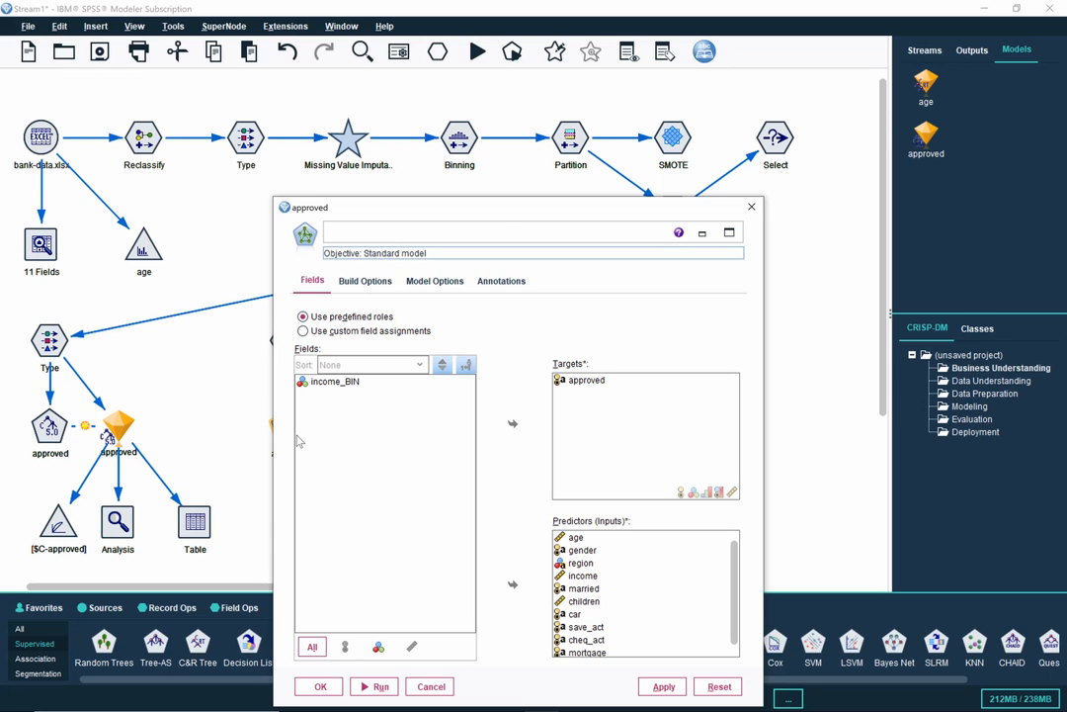
drag(531, 211, 597, 91)
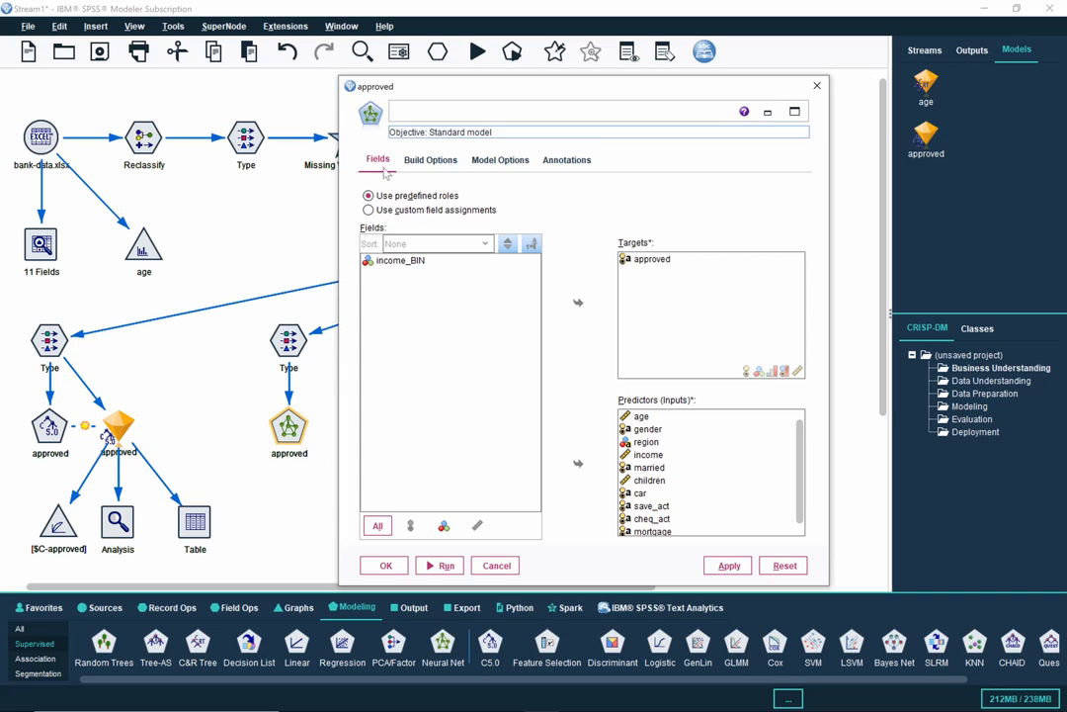
click(425, 162)
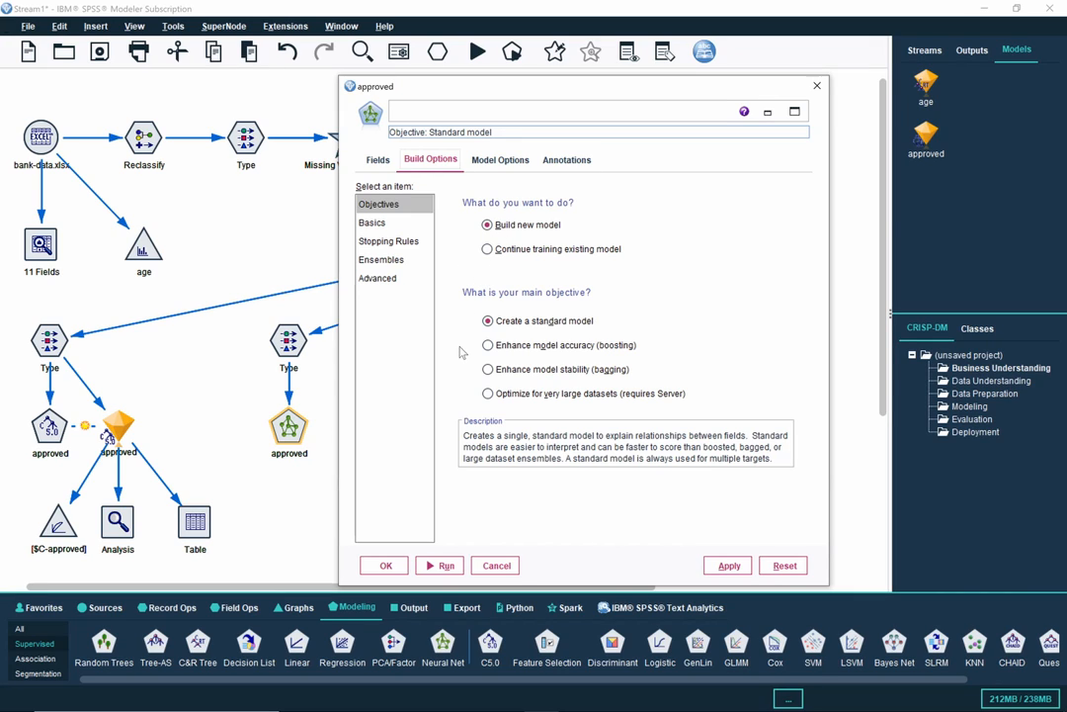
click(409, 225)
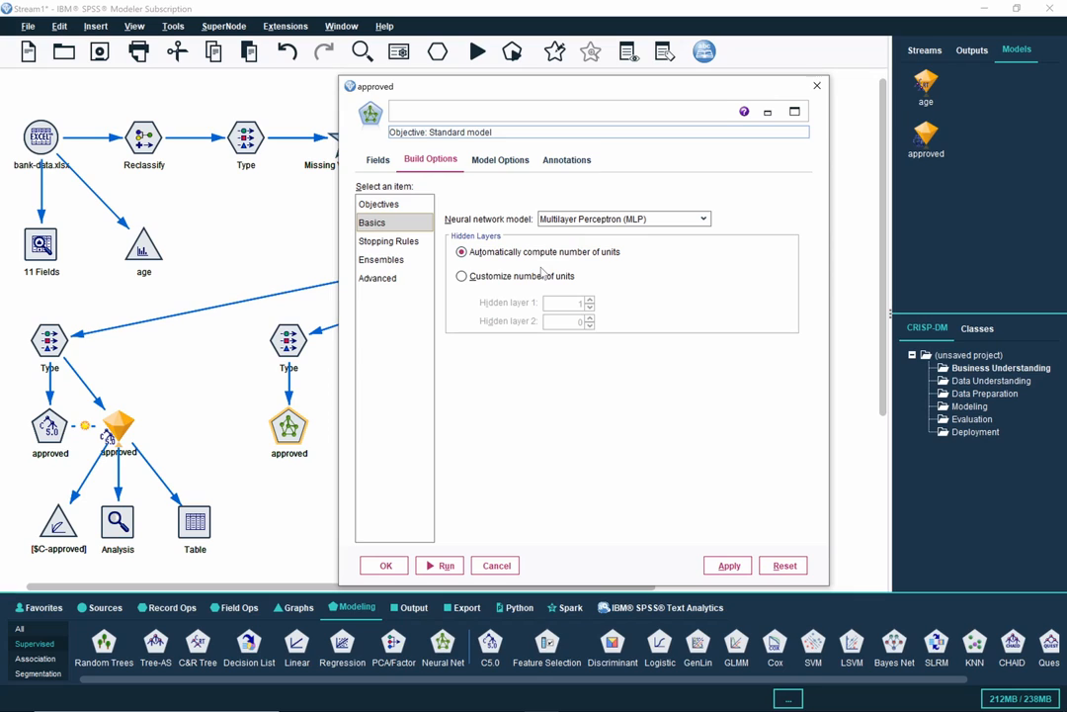
click(416, 246)
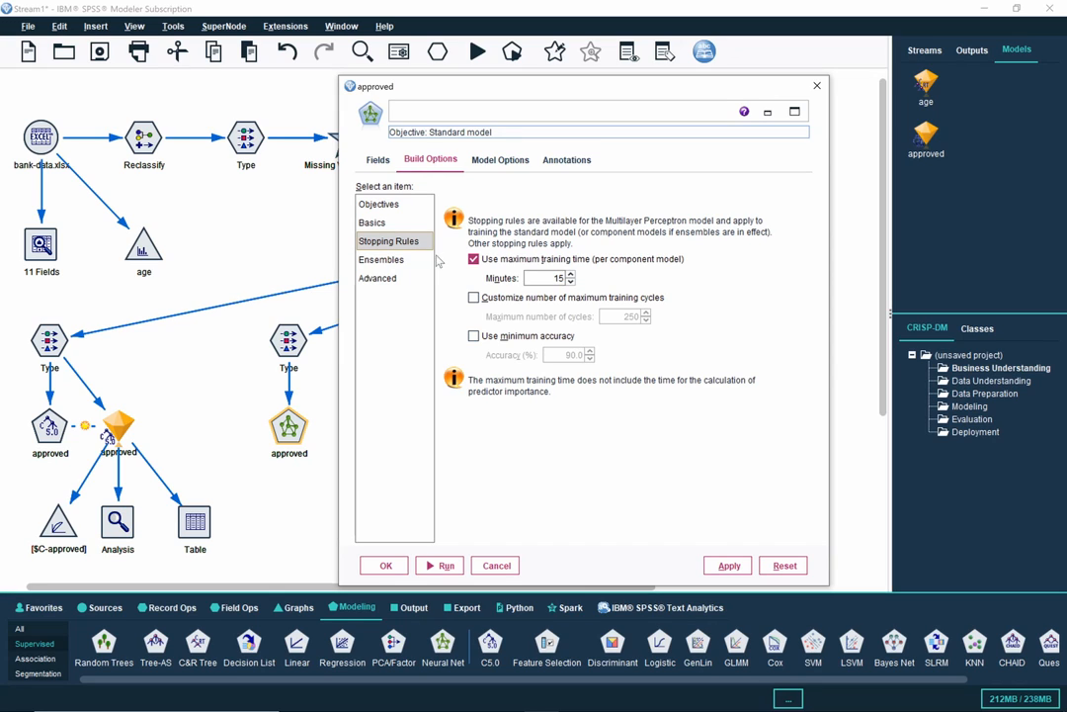
click(413, 263)
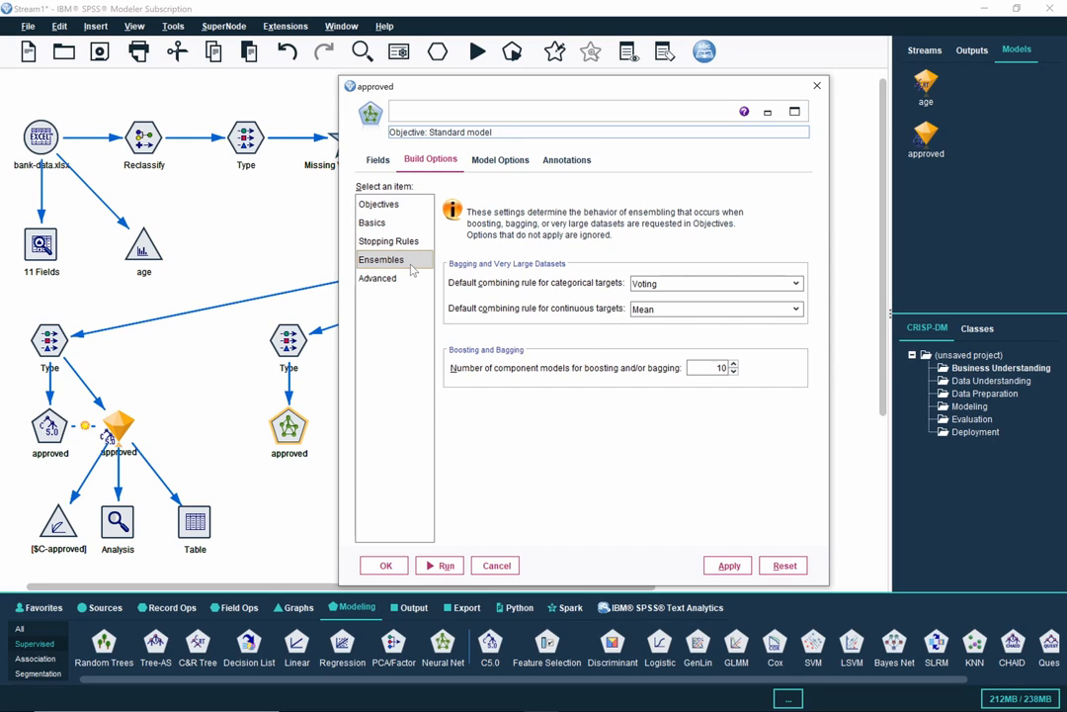
click(408, 280)
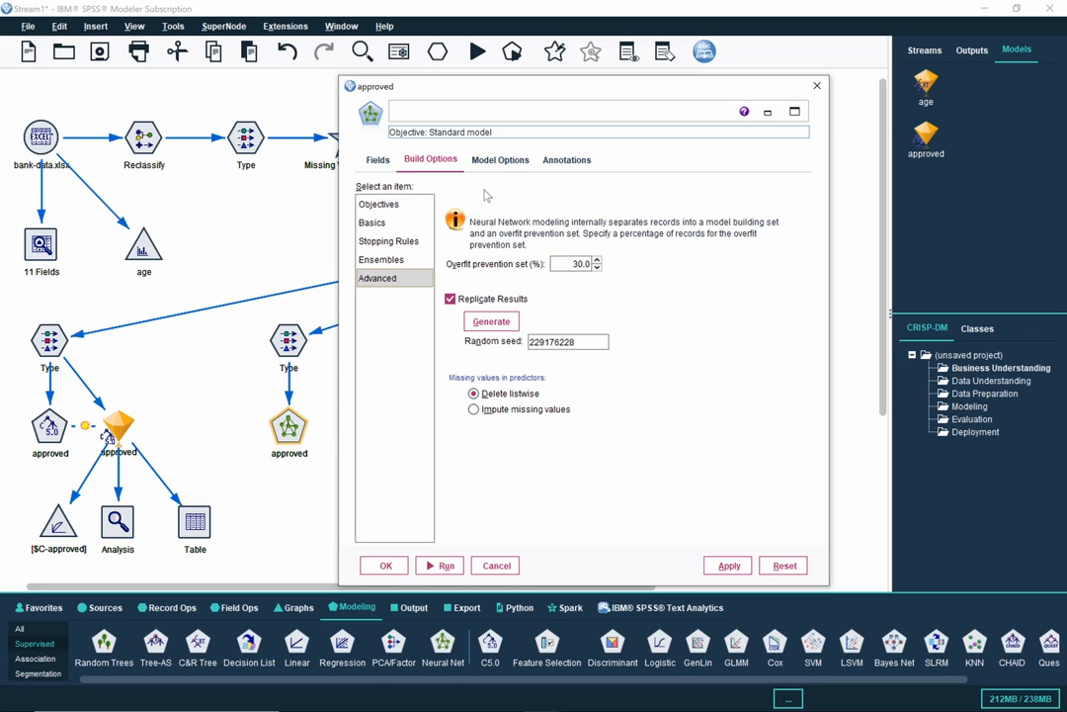
click(509, 165)
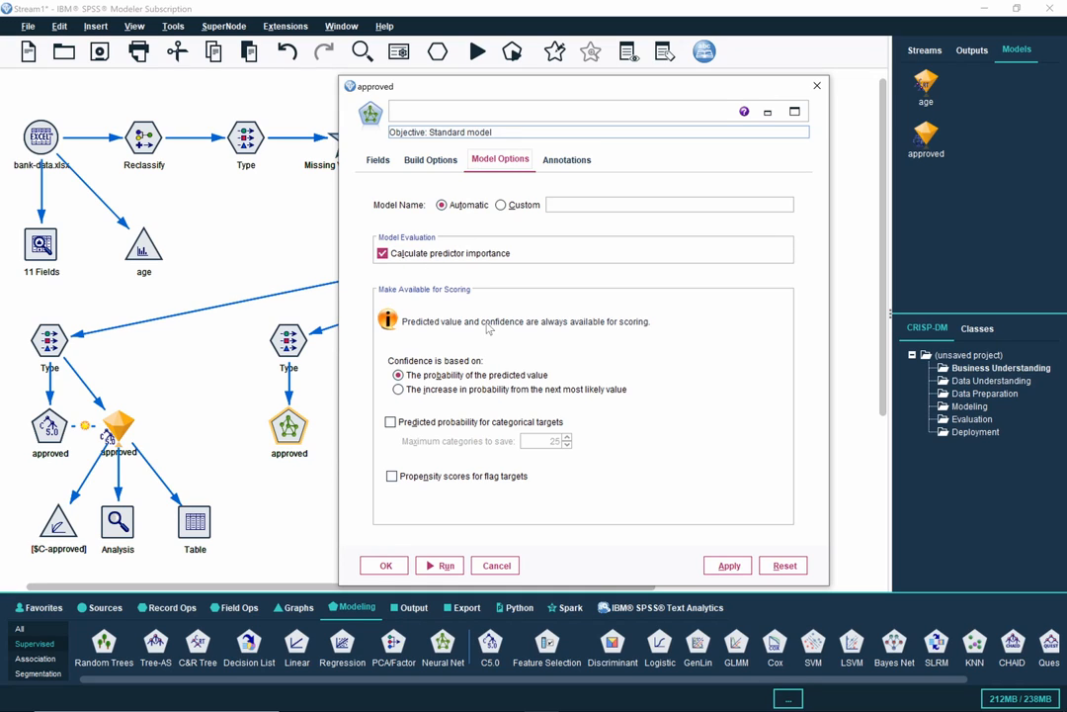
Step: Run the Neural Net node with its current settings and place the resulting model nugget beside it
click(447, 565)
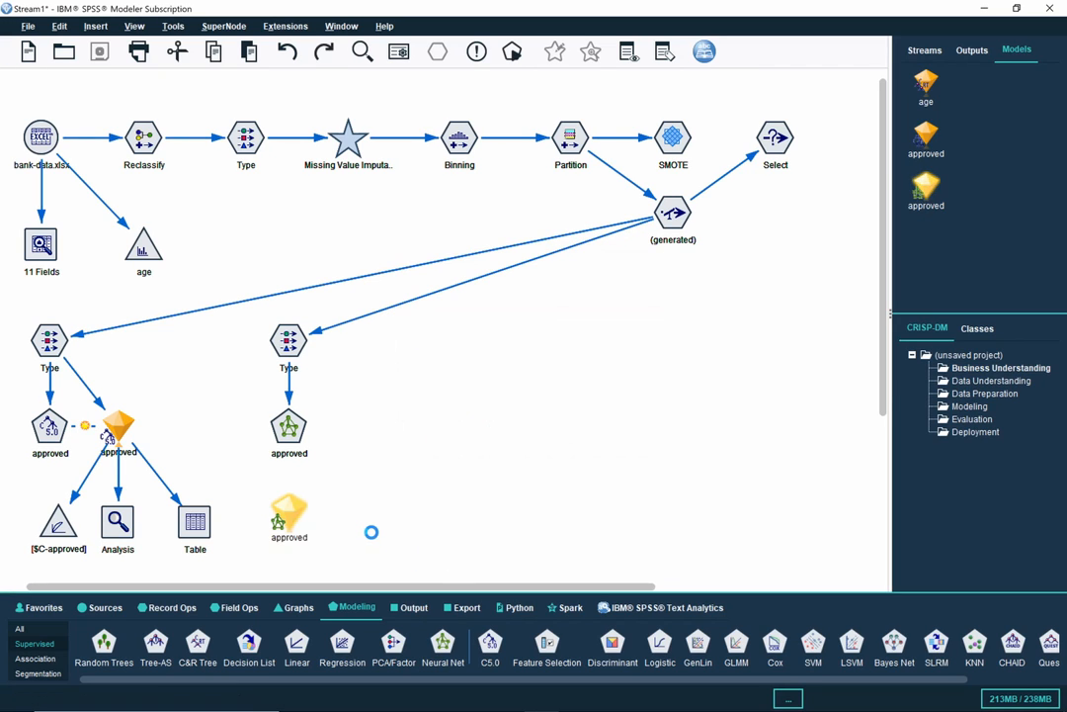
drag(300, 522, 359, 433)
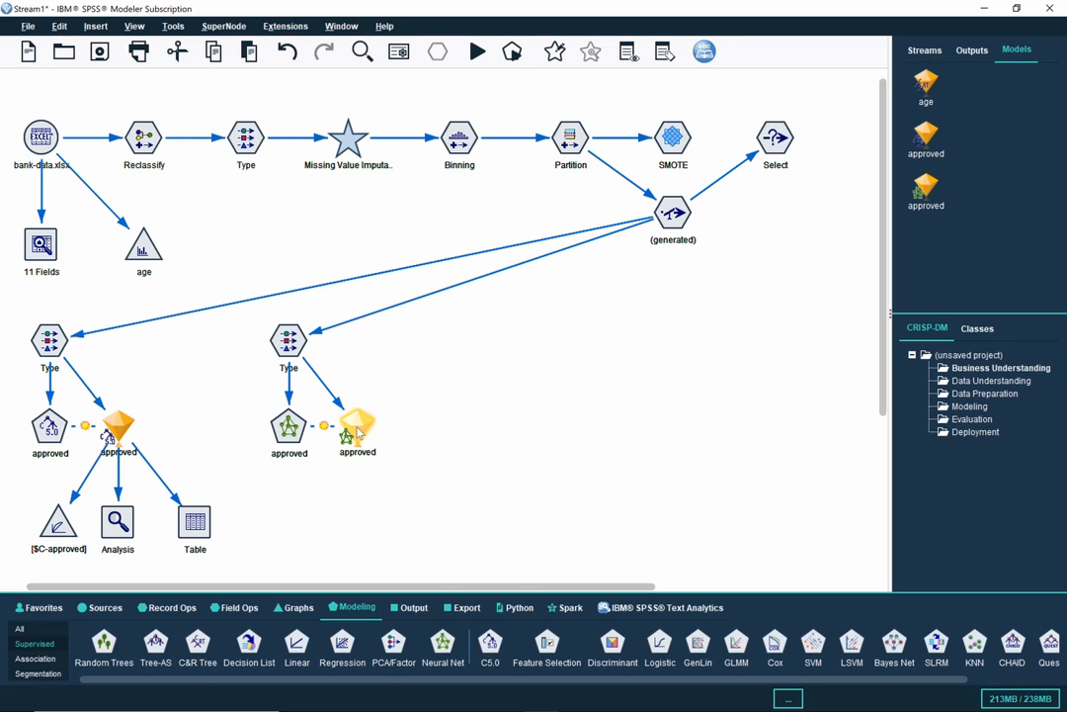
Step: Enlarge the neural network model viewer and examine its model summary, predictor importance, classification table and network diagram
double_click(358, 429)
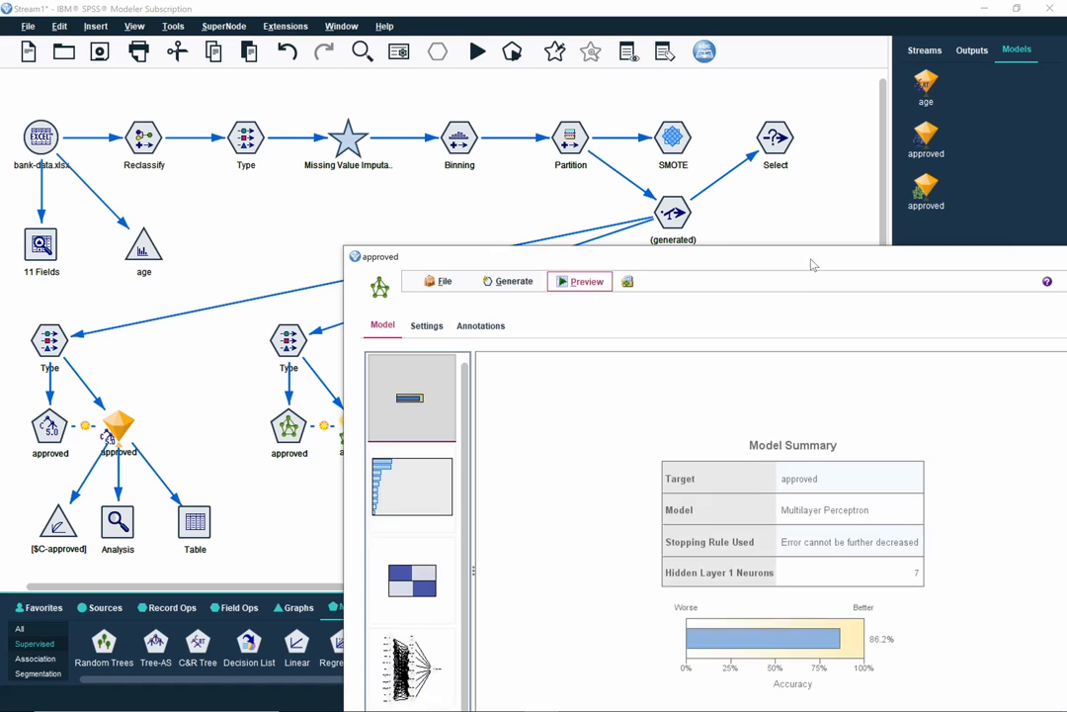
drag(811, 264, 555, 112)
click(839, 136)
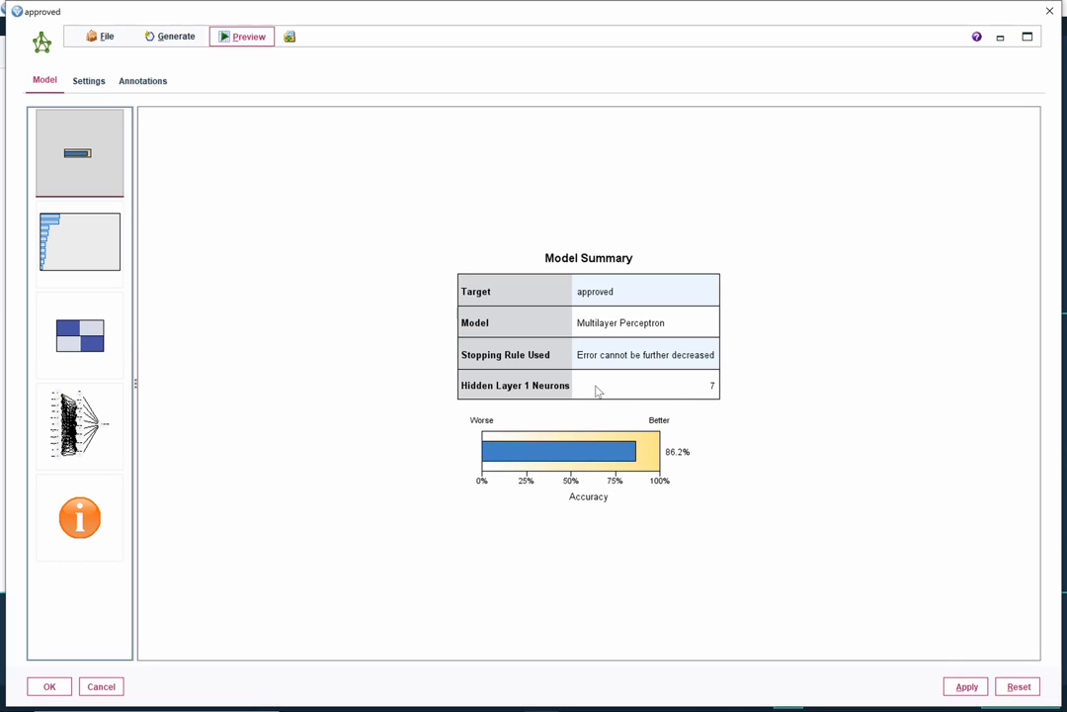
click(95, 250)
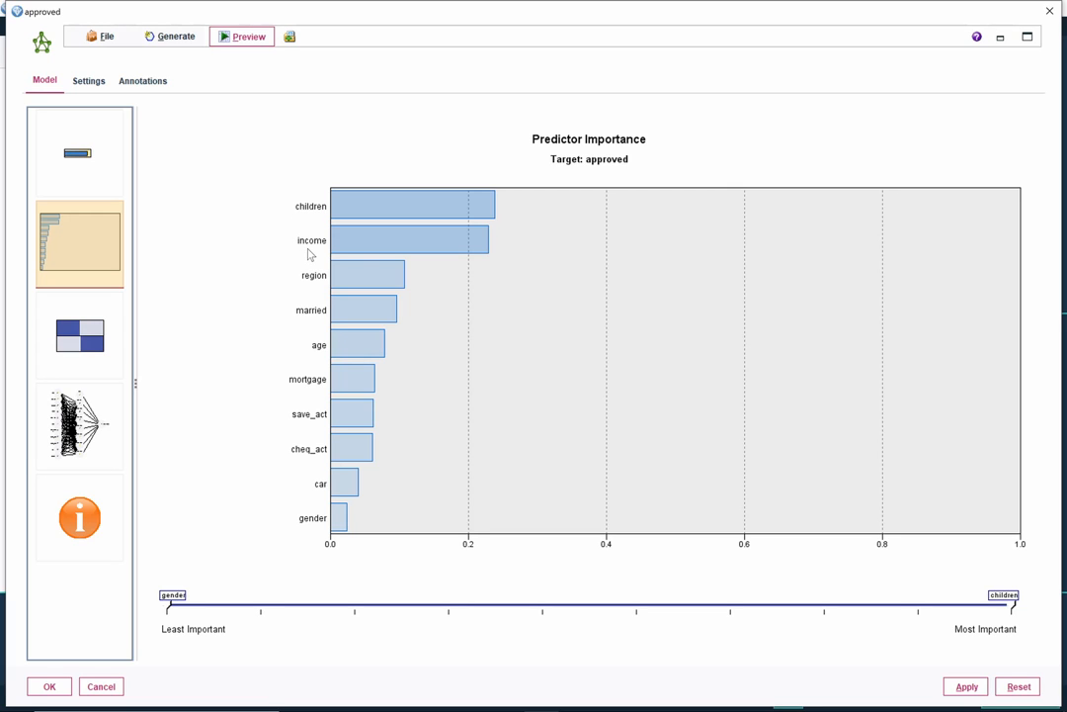
click(95, 341)
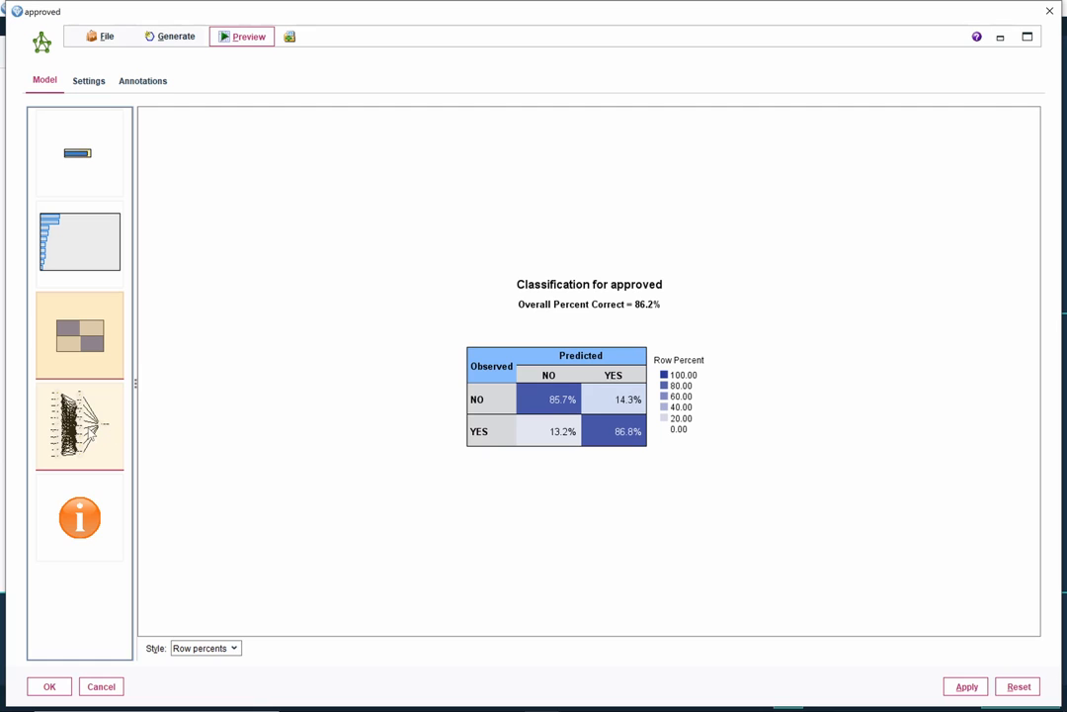
click(107, 431)
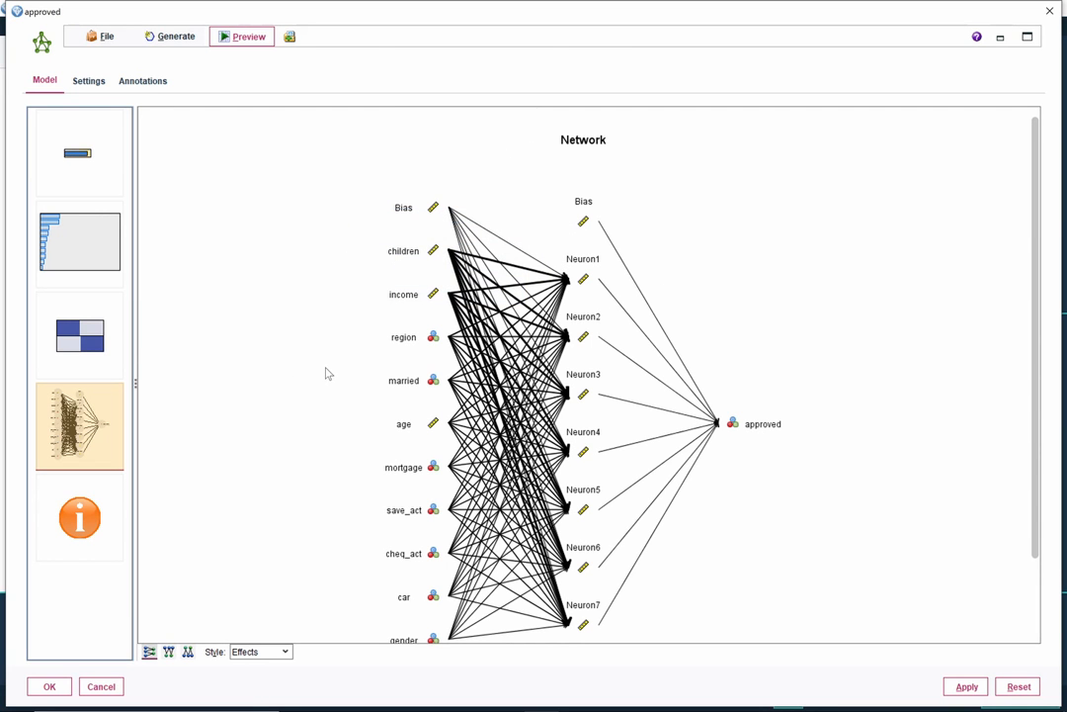
scroll(328, 373, down, 3)
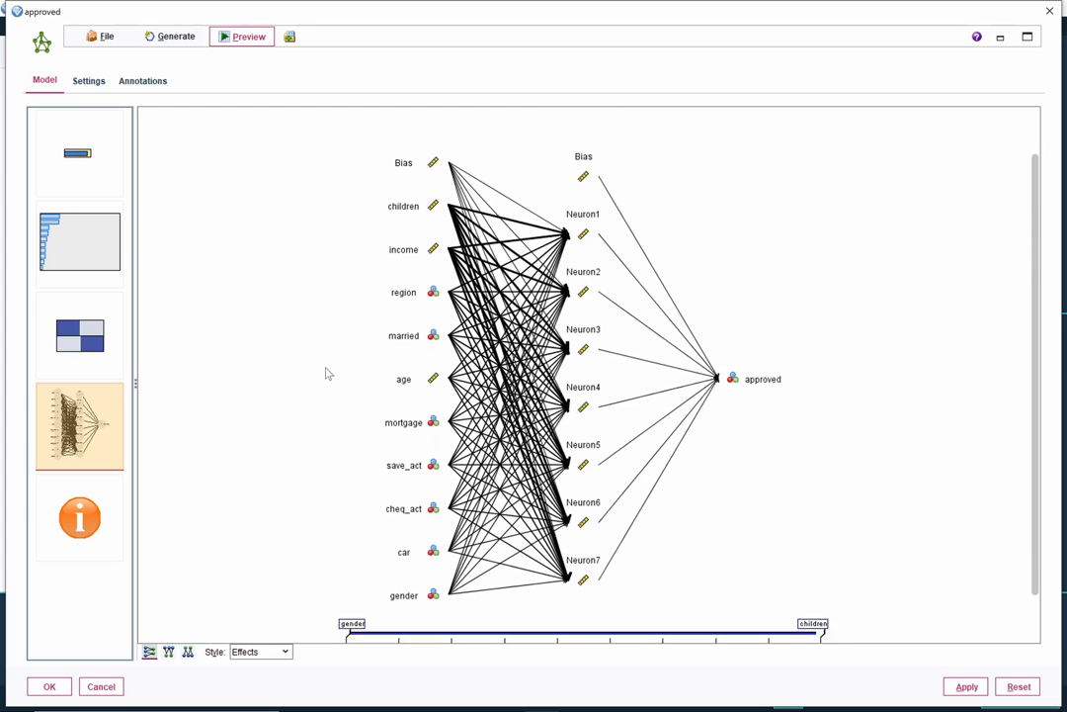
Step: Examine the network diagram's neurons, activation functions and importance scale plus the nugget's scoring settings, and close the model viewer
scroll(328, 372, down, 1)
scroll(328, 373, down, 1)
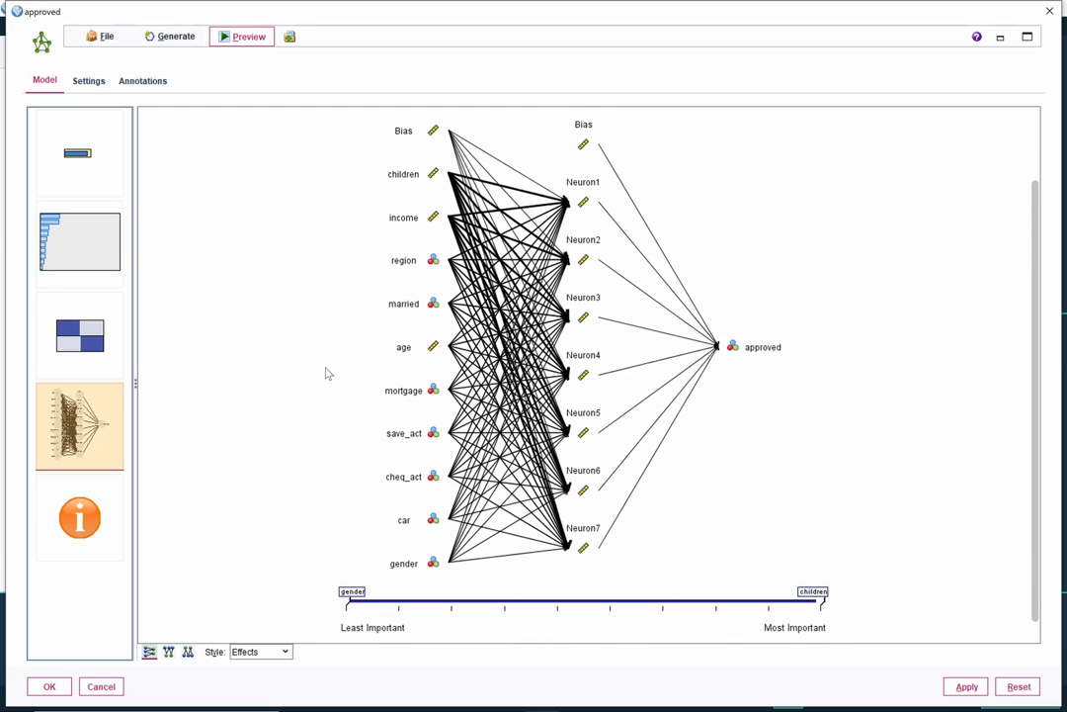
scroll(329, 374, up, 1)
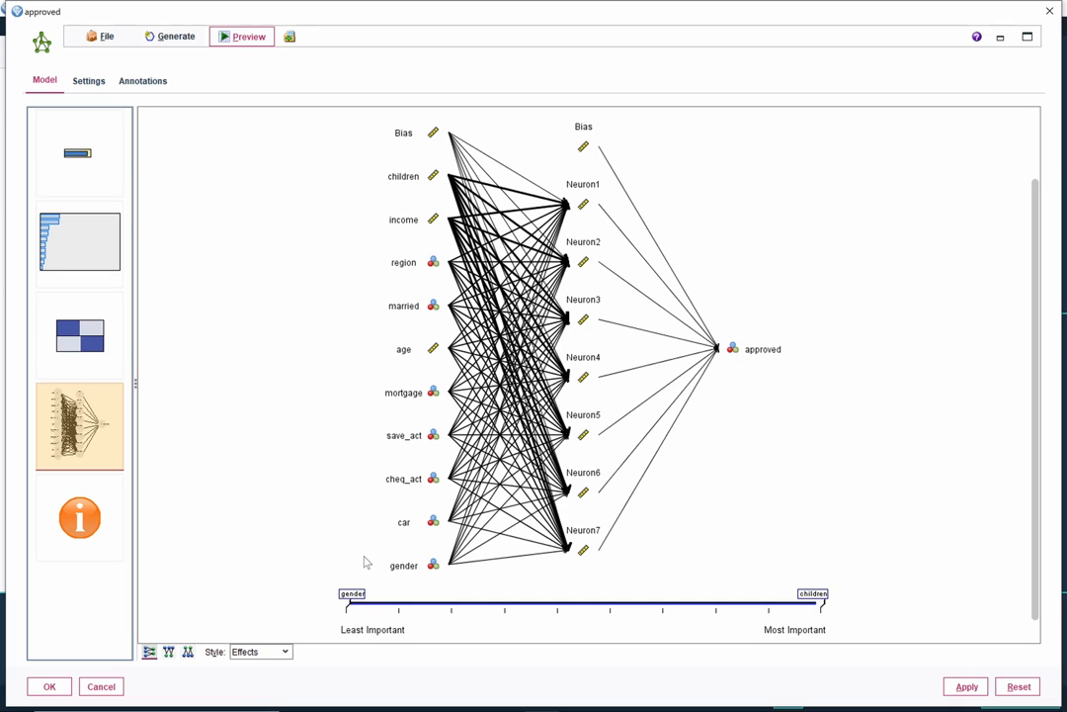
mouse_move(587, 549)
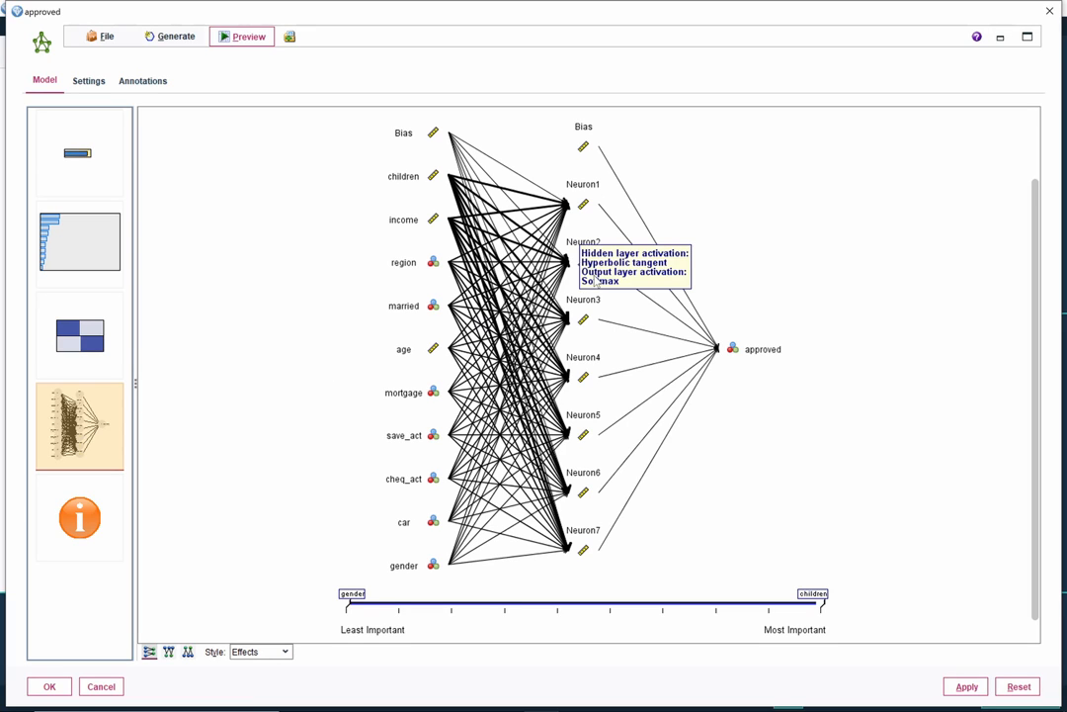
mouse_move(580, 247)
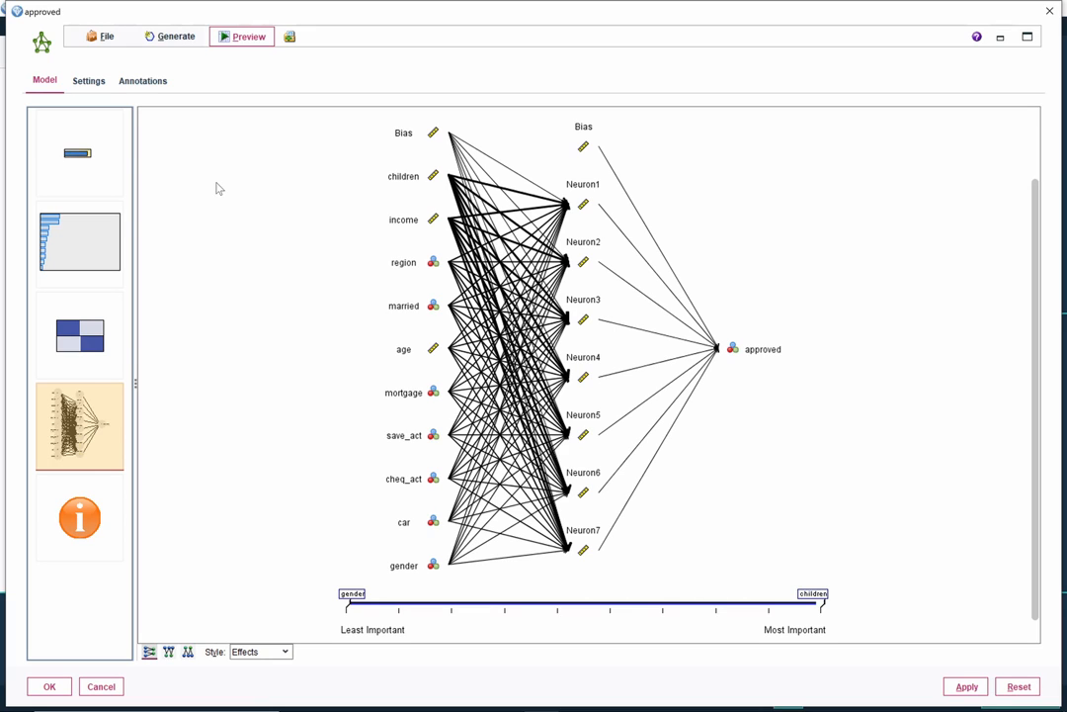
click(90, 83)
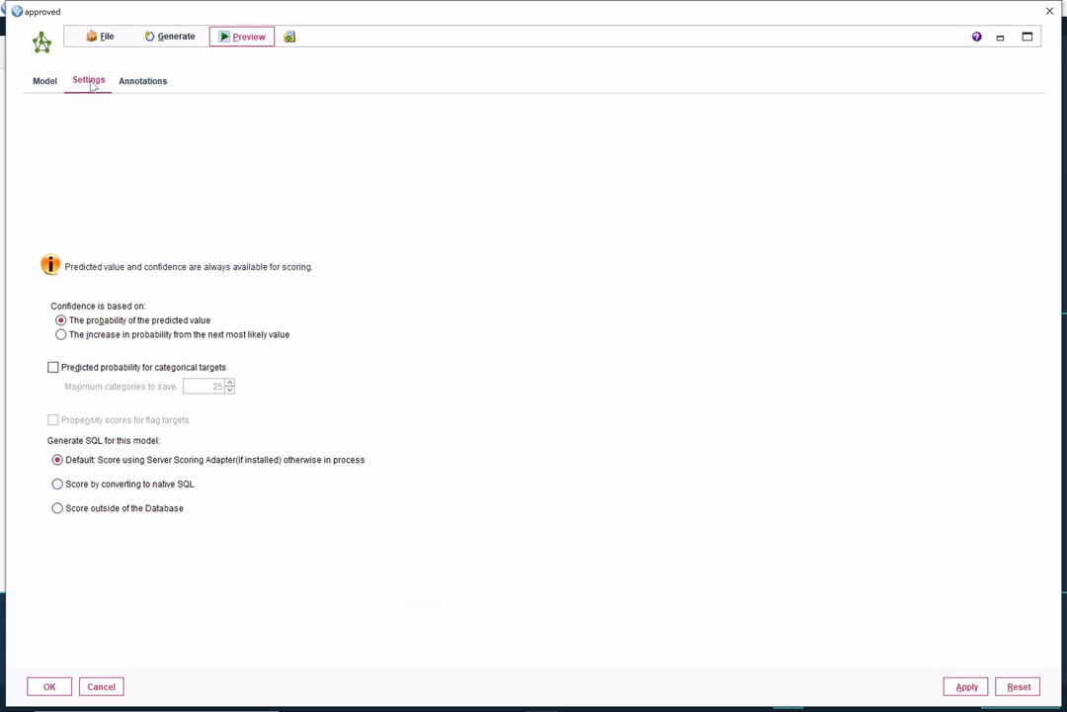
click(44, 81)
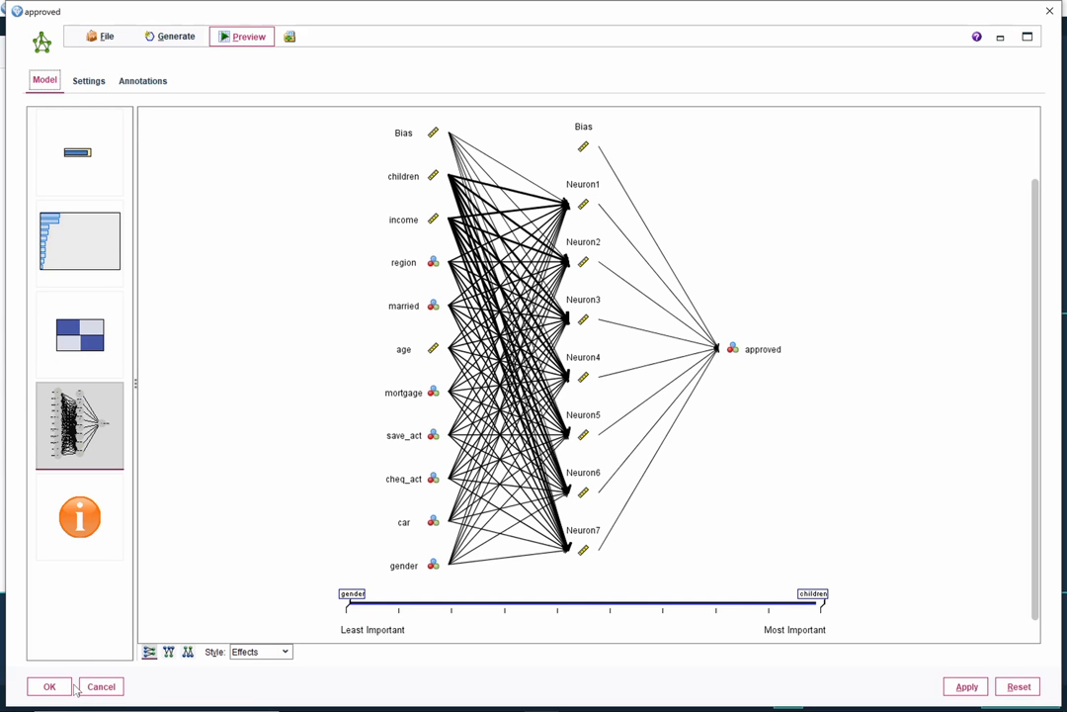
click(104, 181)
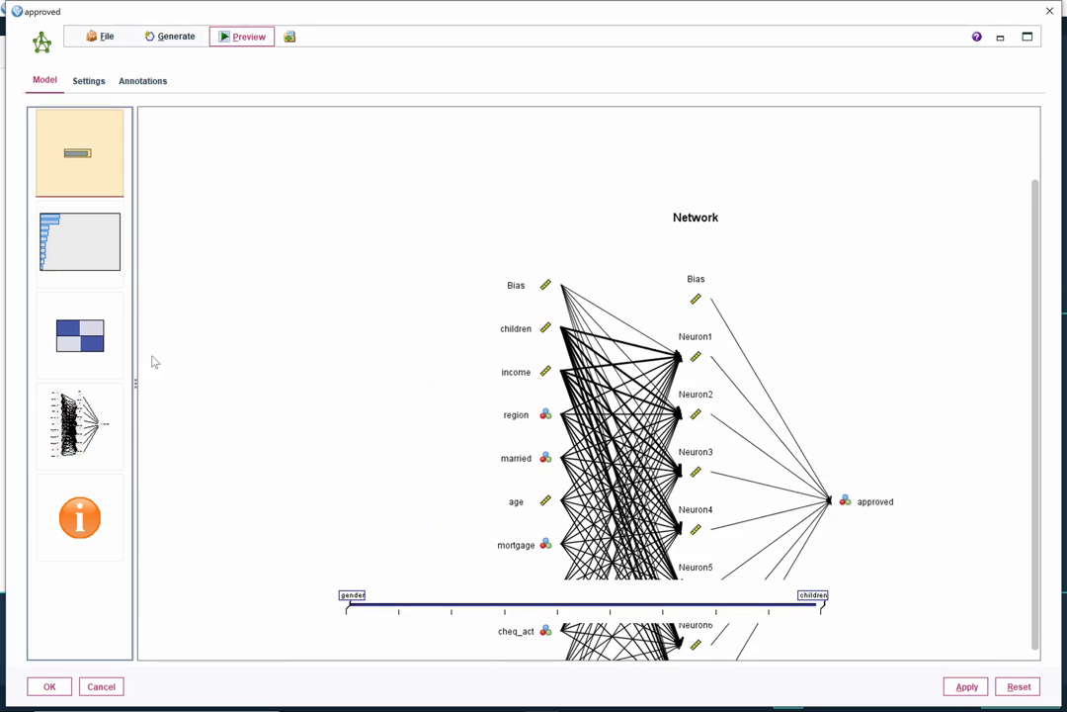
click(51, 686)
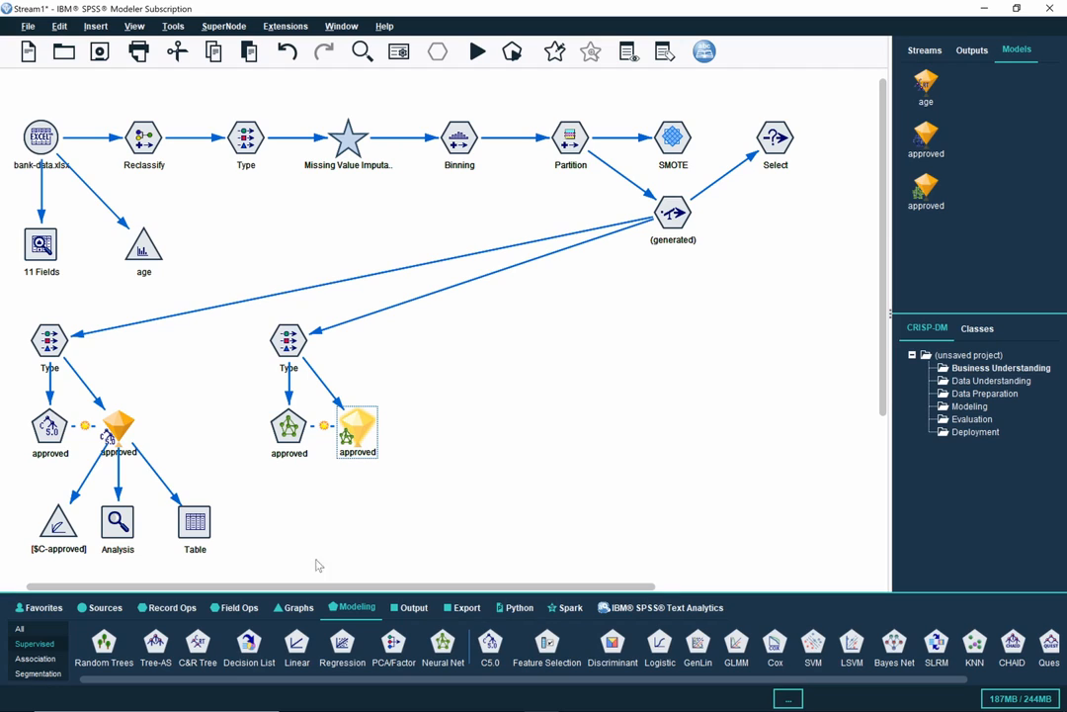
Step: Add an Analysis output node beneath the neural network nugget and connect the nugget to it
click(408, 607)
click(106, 643)
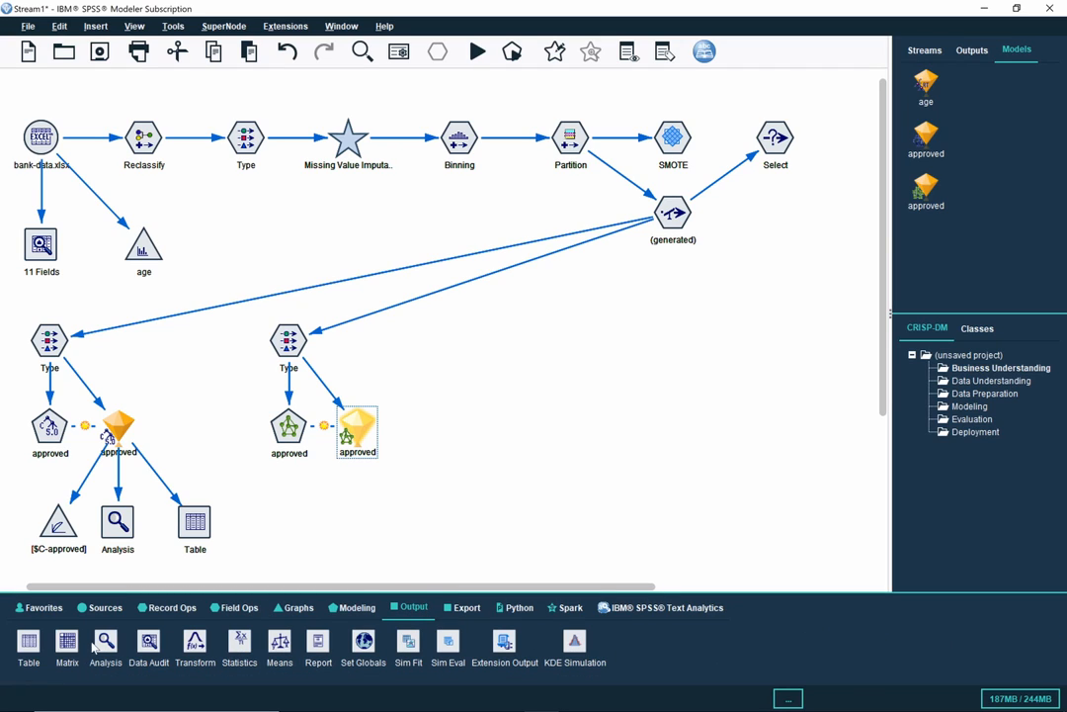
click(357, 519)
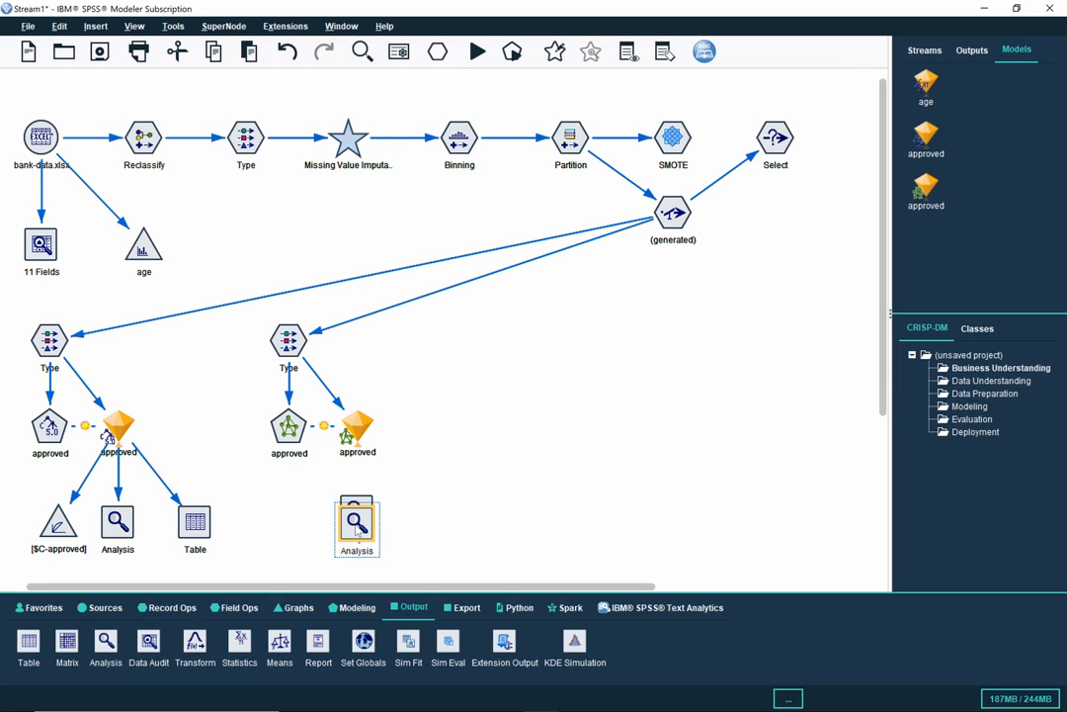
right_click(357, 427)
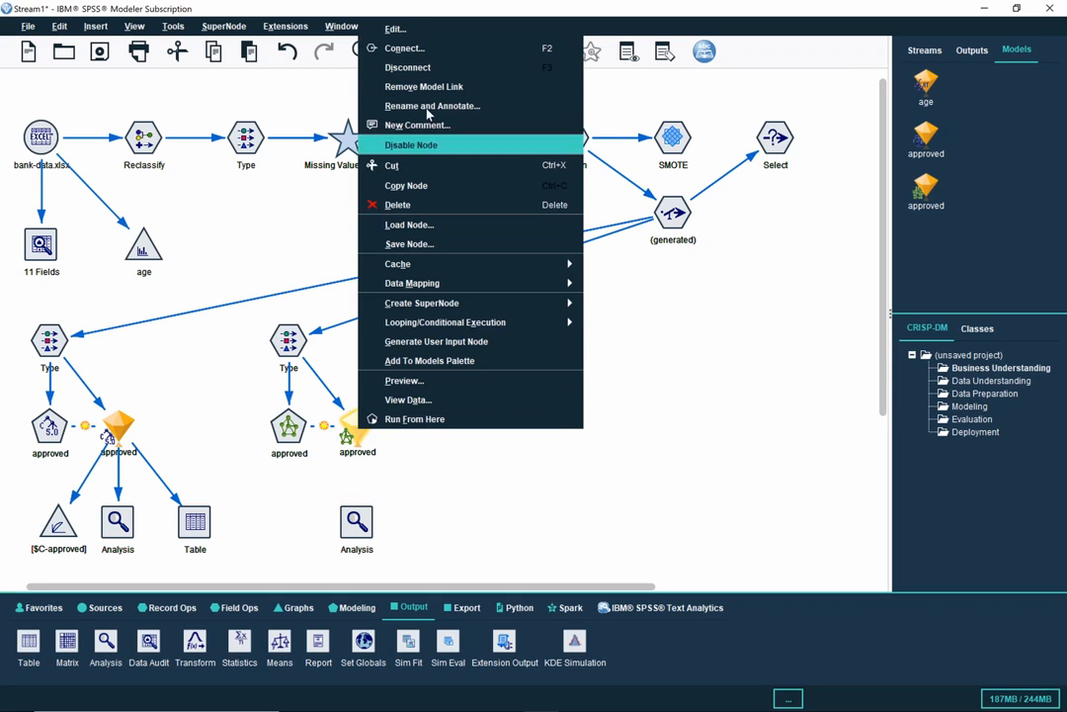
click(431, 58)
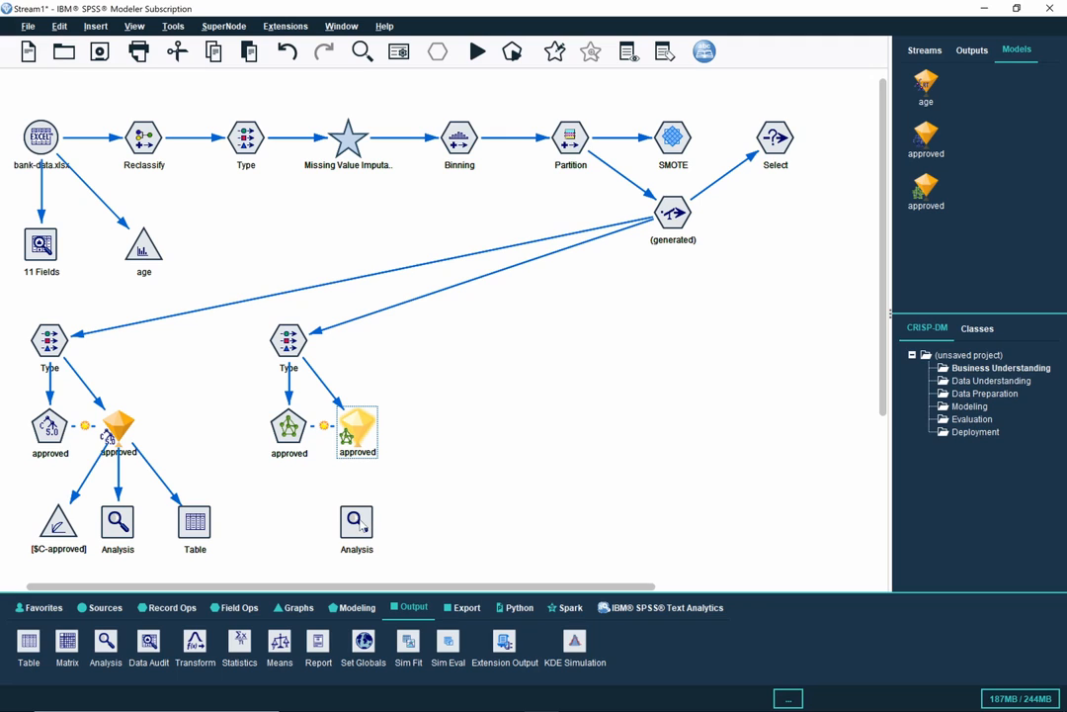
click(361, 527)
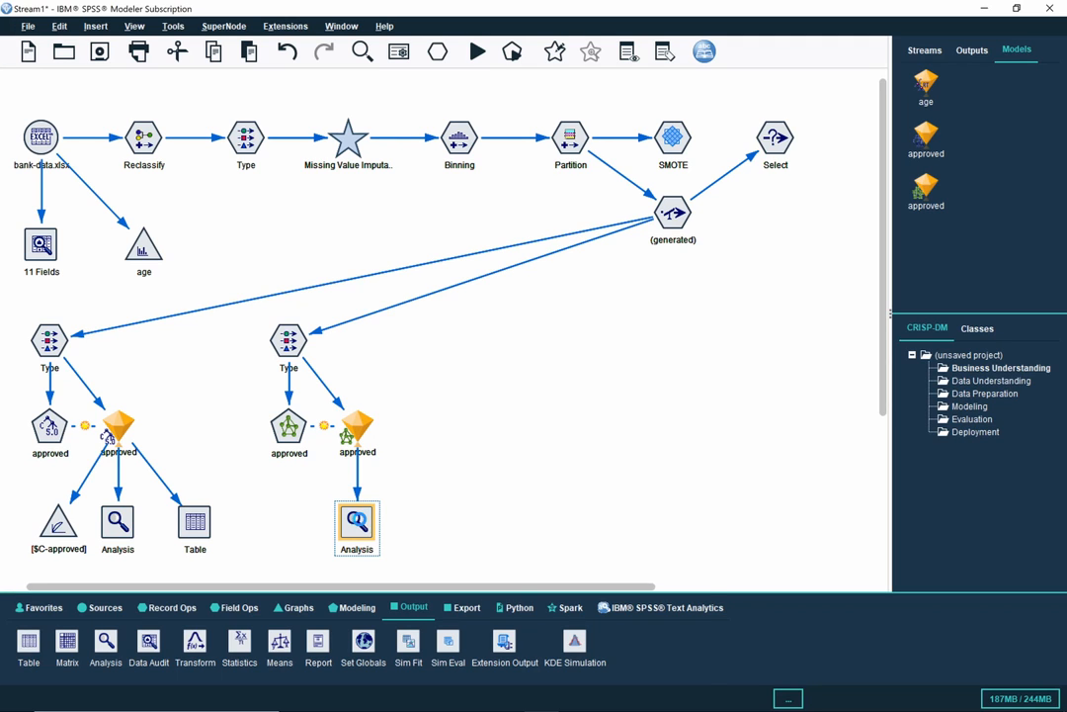
Step: Enable coincidence matrices, performance evaluation and evaluation metric (AUC & Gini) in the neural network's Analysis node and run it
double_click(360, 525)
drag(524, 290, 584, 154)
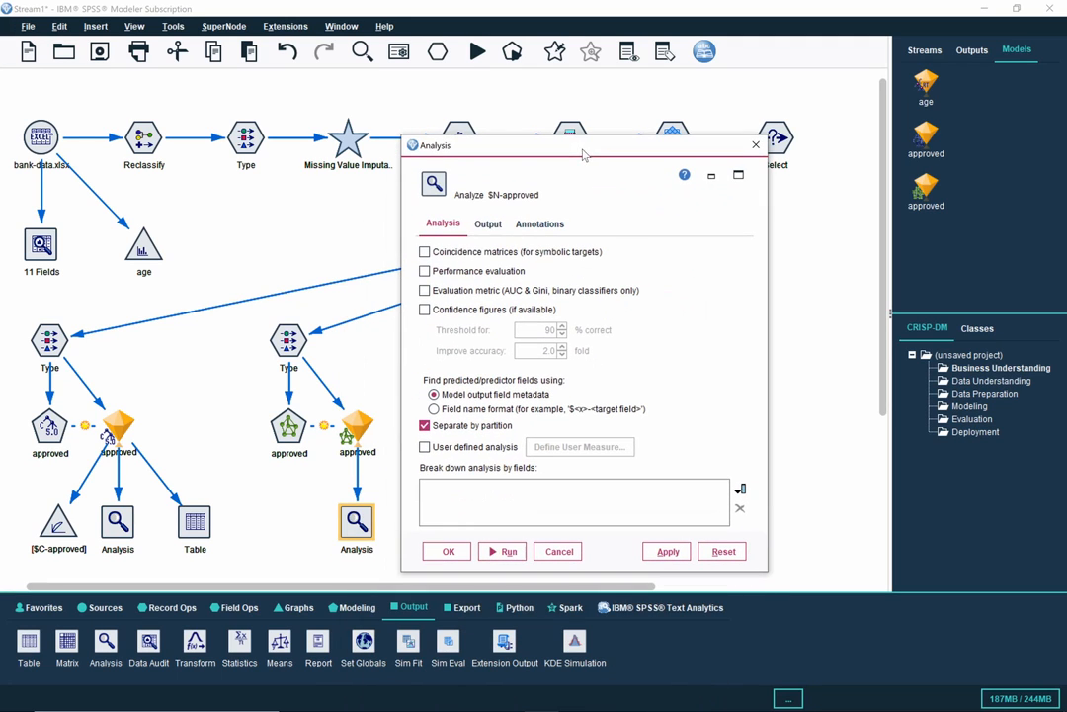
click(426, 252)
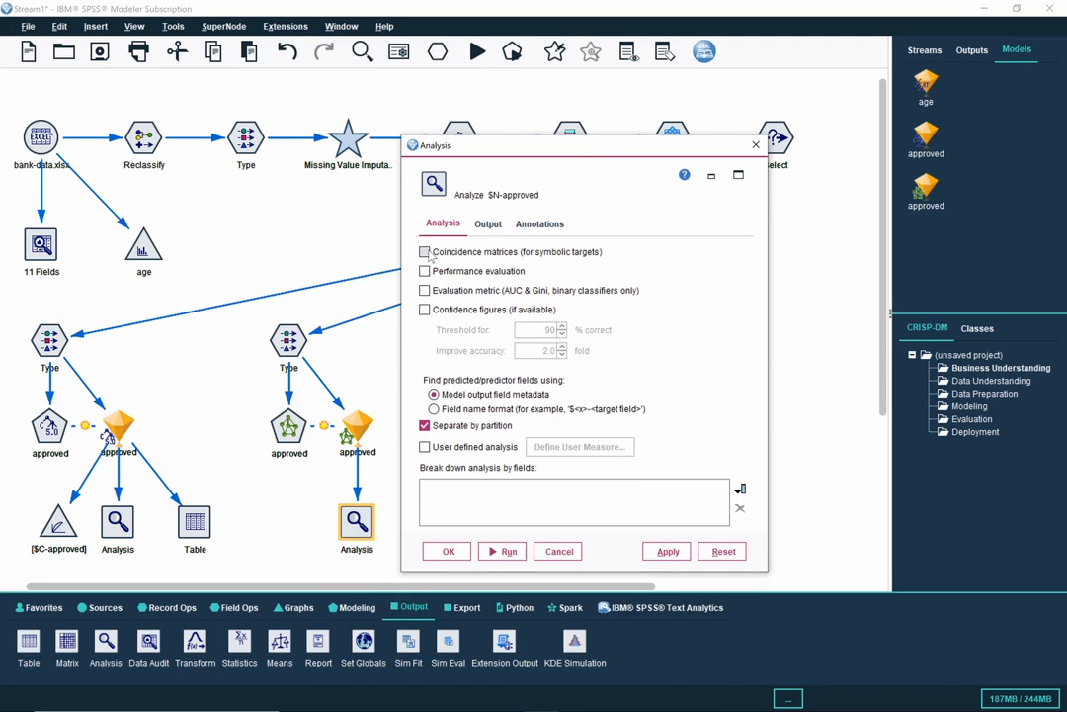
click(425, 271)
click(425, 291)
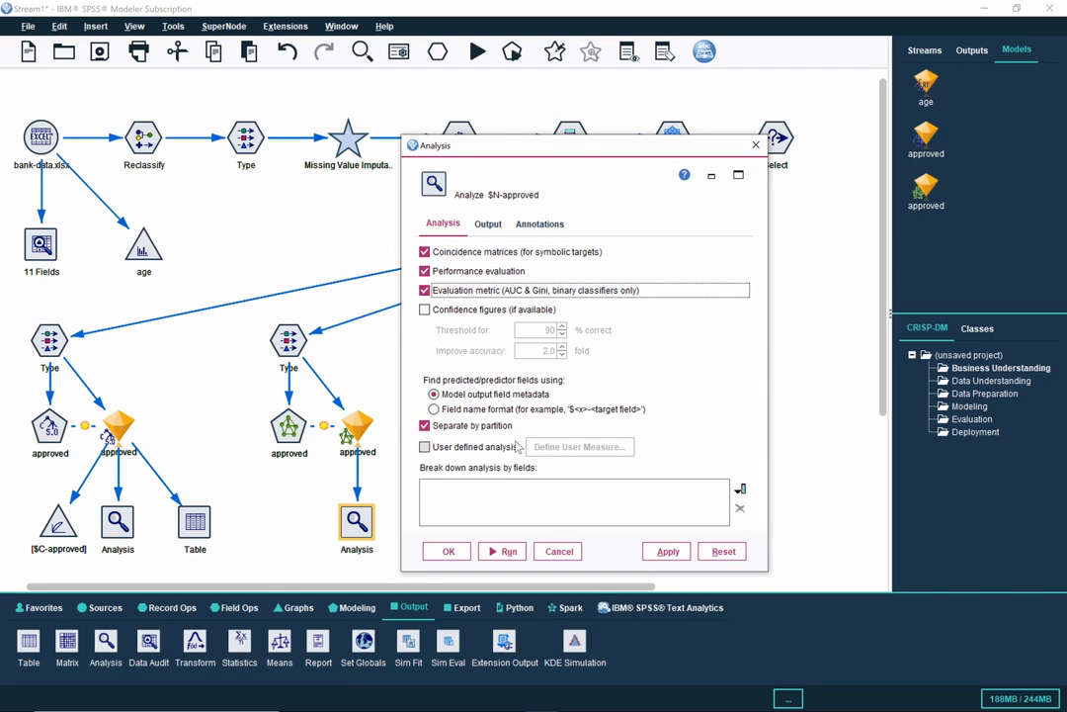
click(506, 552)
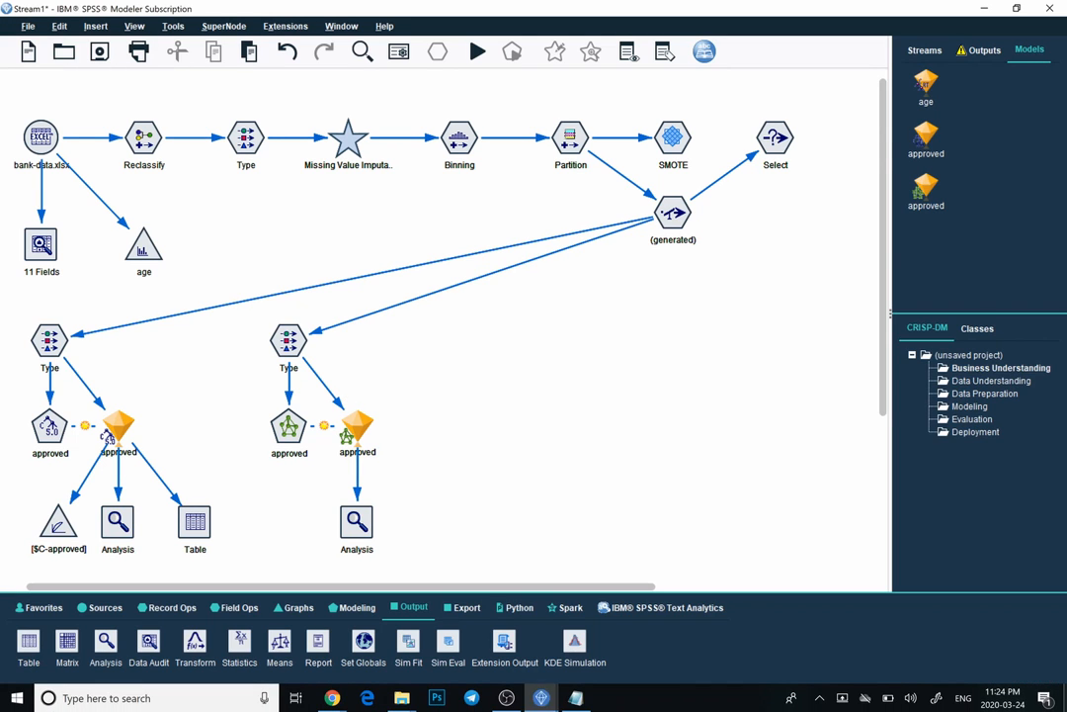
Step: Enlarge the neural network's analysis report, review its accuracy, coincidence matrices and evaluation metrics, and close it
mouse_move(542, 698)
click(618, 625)
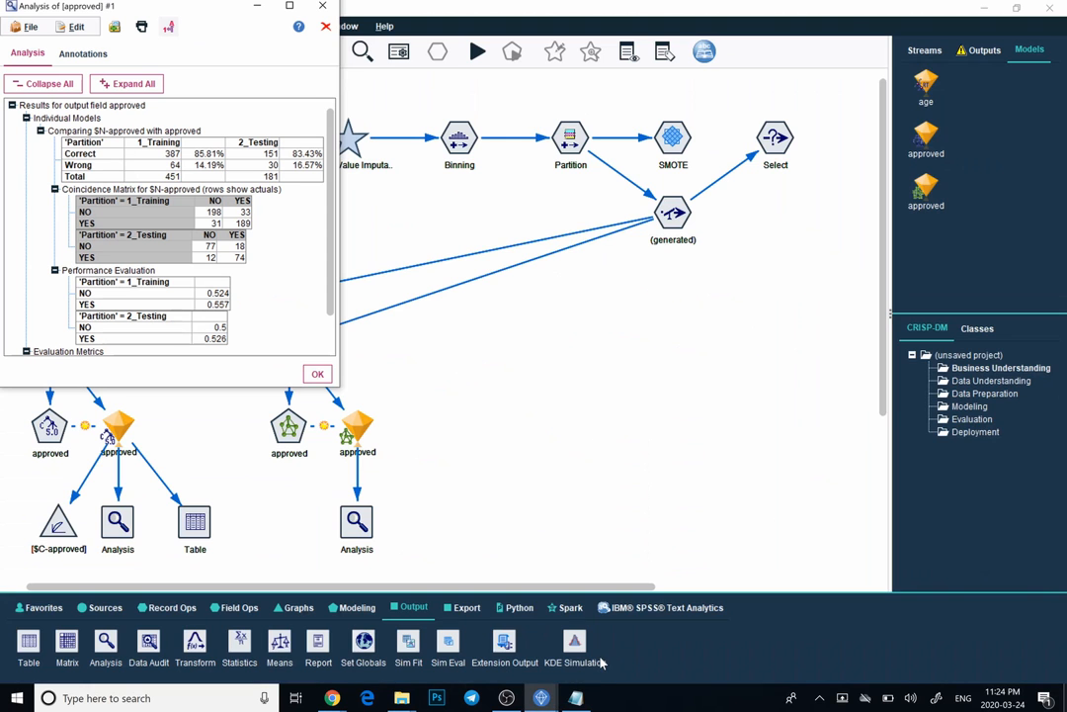
drag(336, 388, 385, 484)
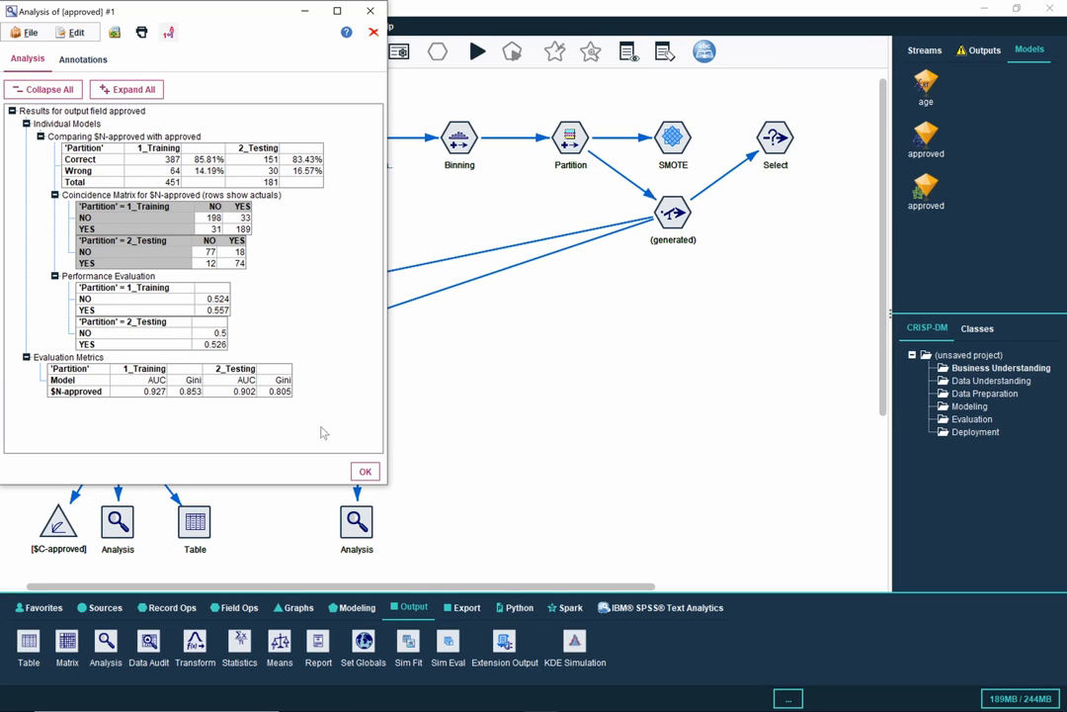
click(365, 472)
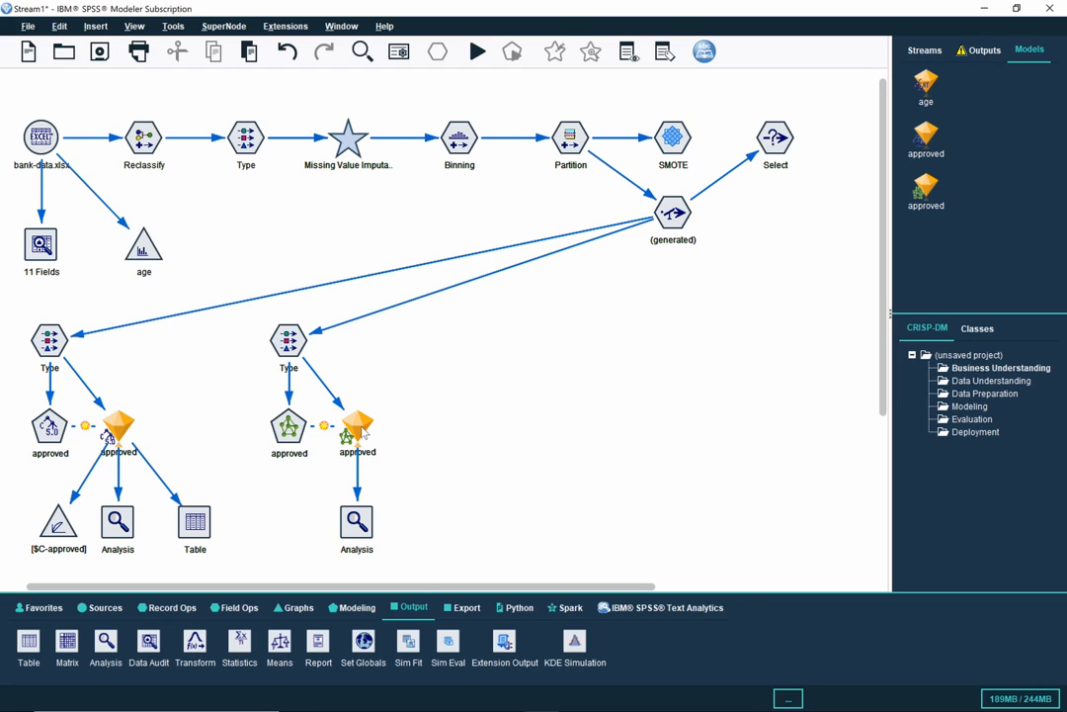
Step: Preview the neural network nugget's scored records, inspect the $N-approved and $NC-approved columns, and close the preview and viewer
double_click(359, 428)
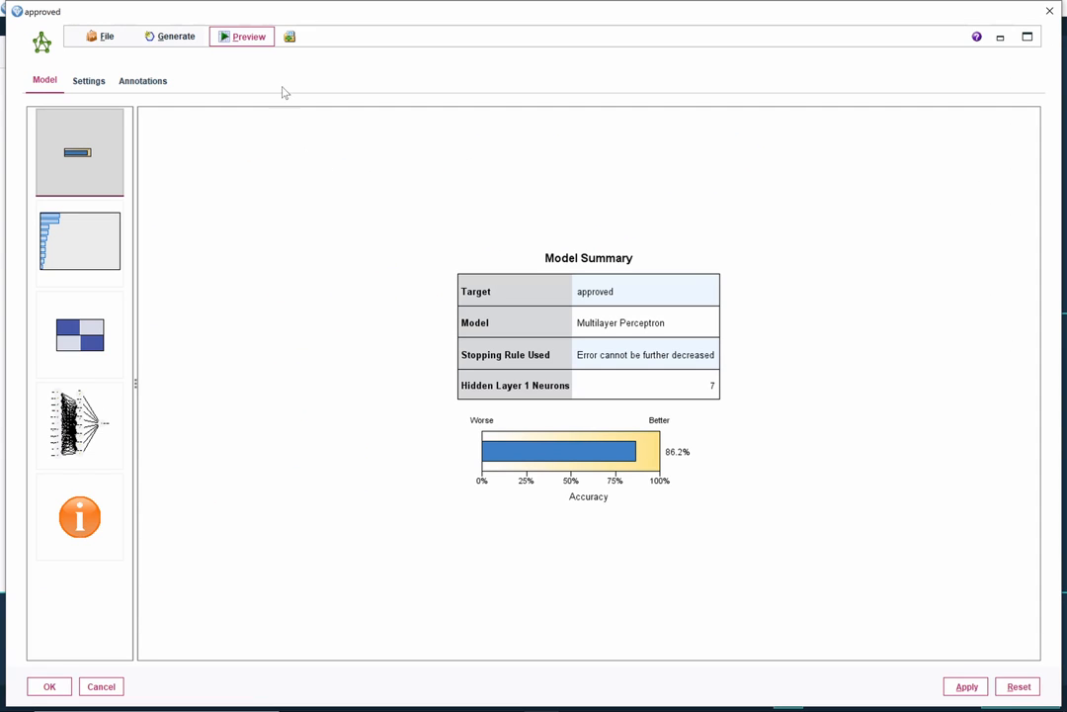
click(262, 37)
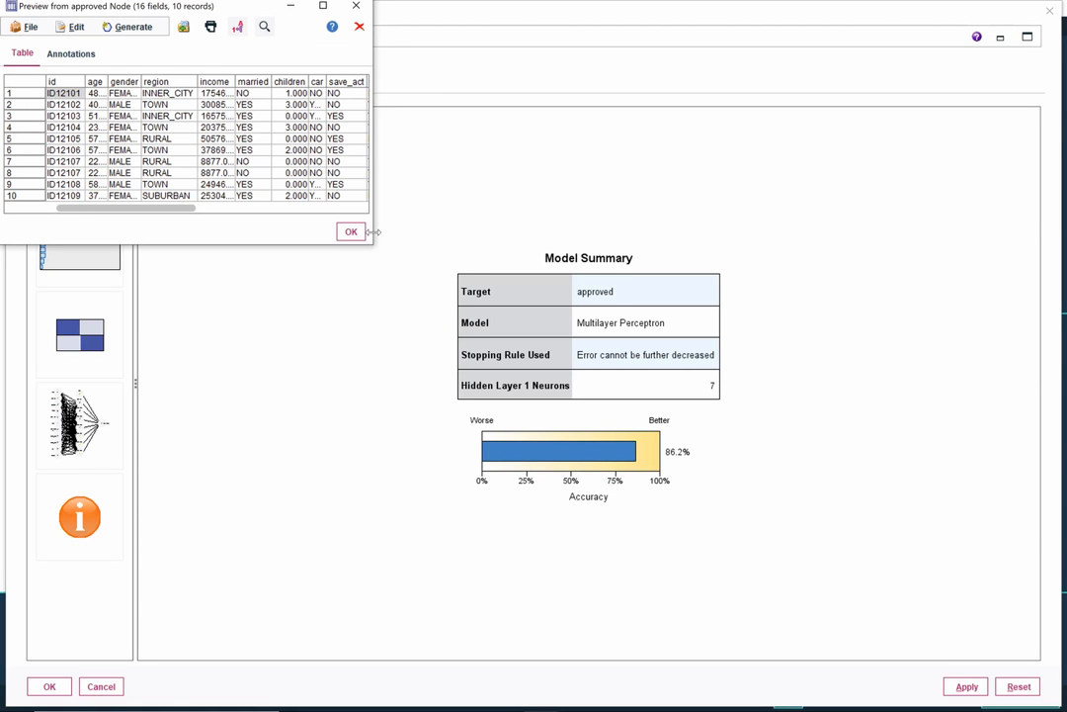
drag(375, 231, 779, 208)
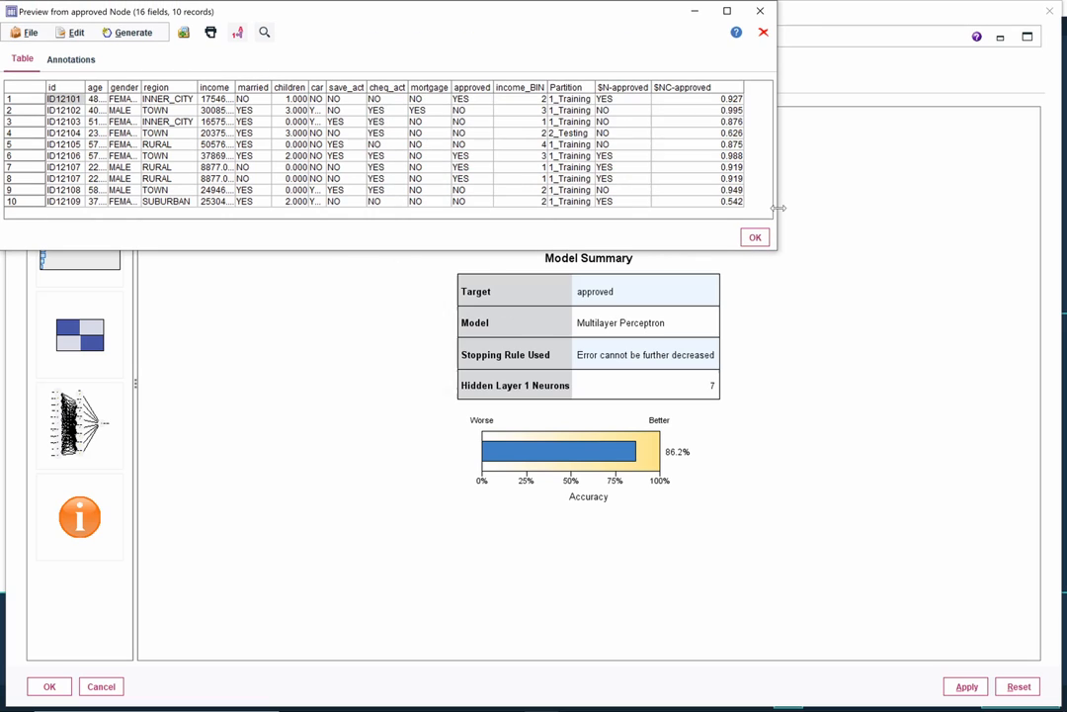
click(623, 89)
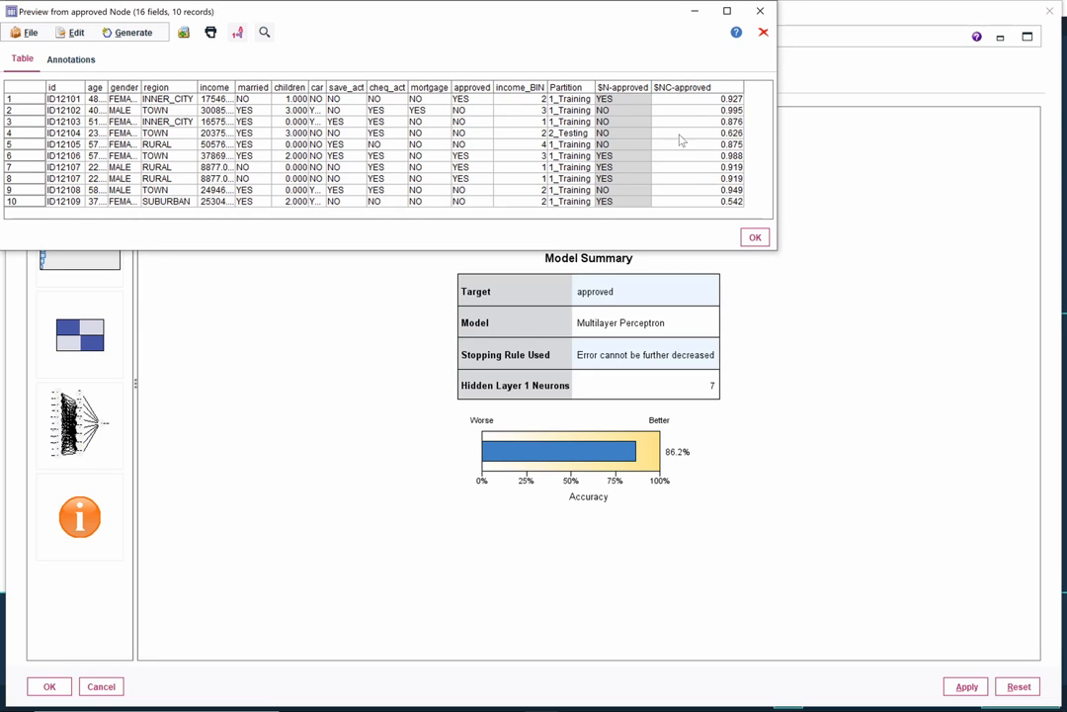
click(629, 100)
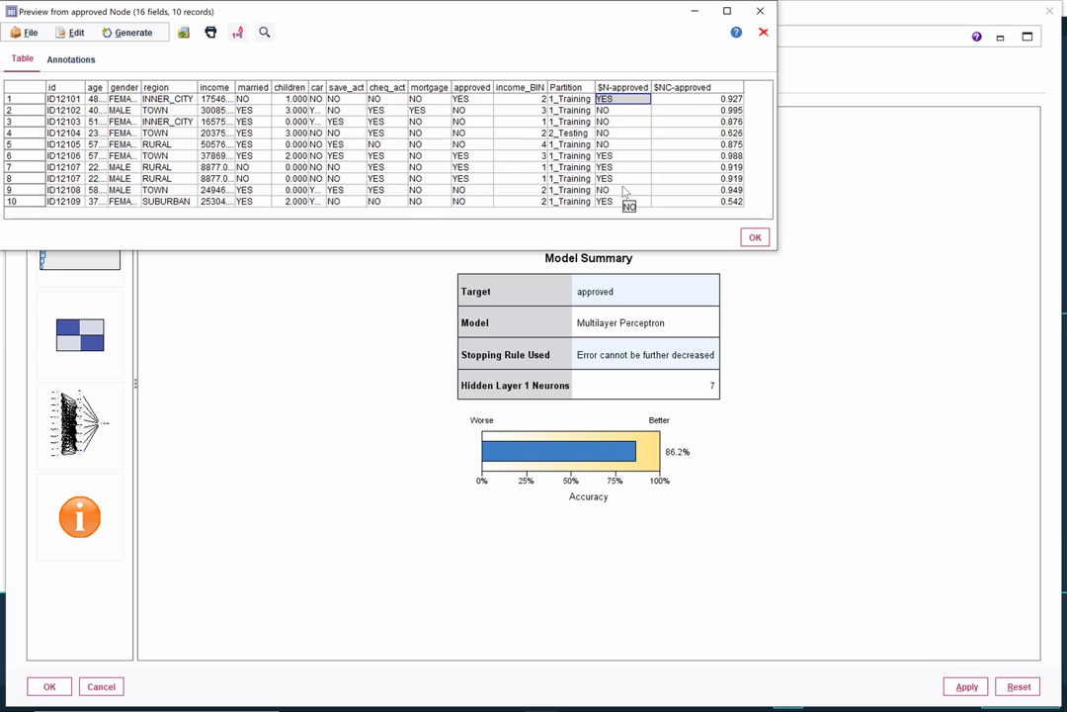
click(754, 237)
click(1049, 12)
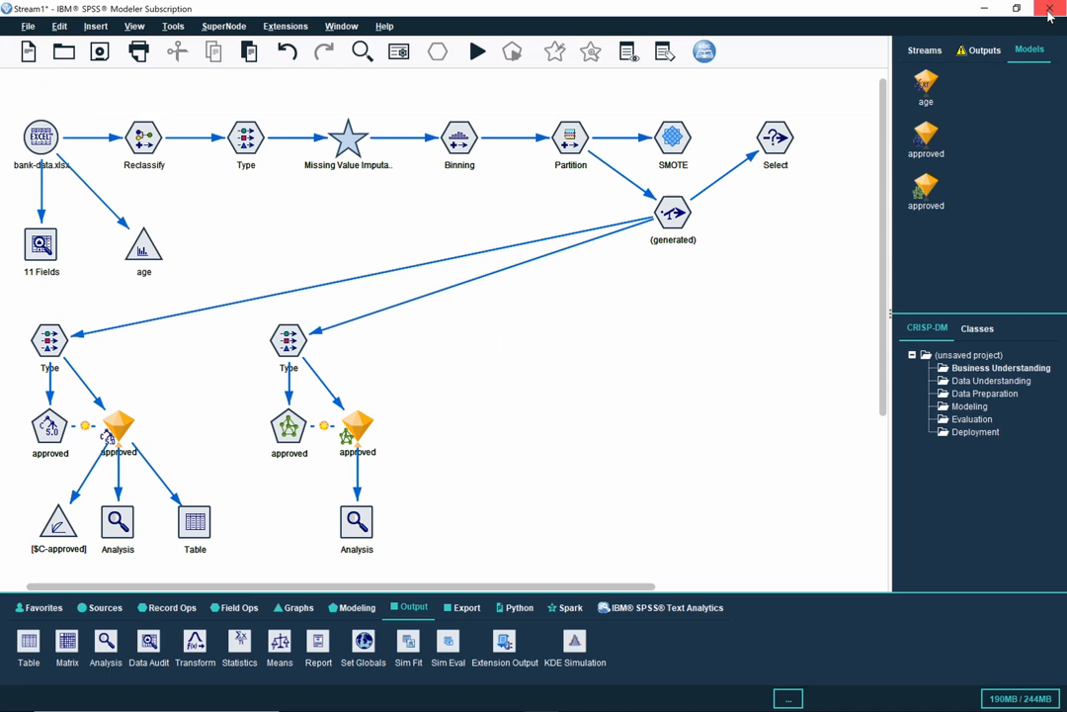
Step: Switch to Notepad to check the tutorial outline for the next topic, and return to the SPSS Modeler stream
click(357, 425)
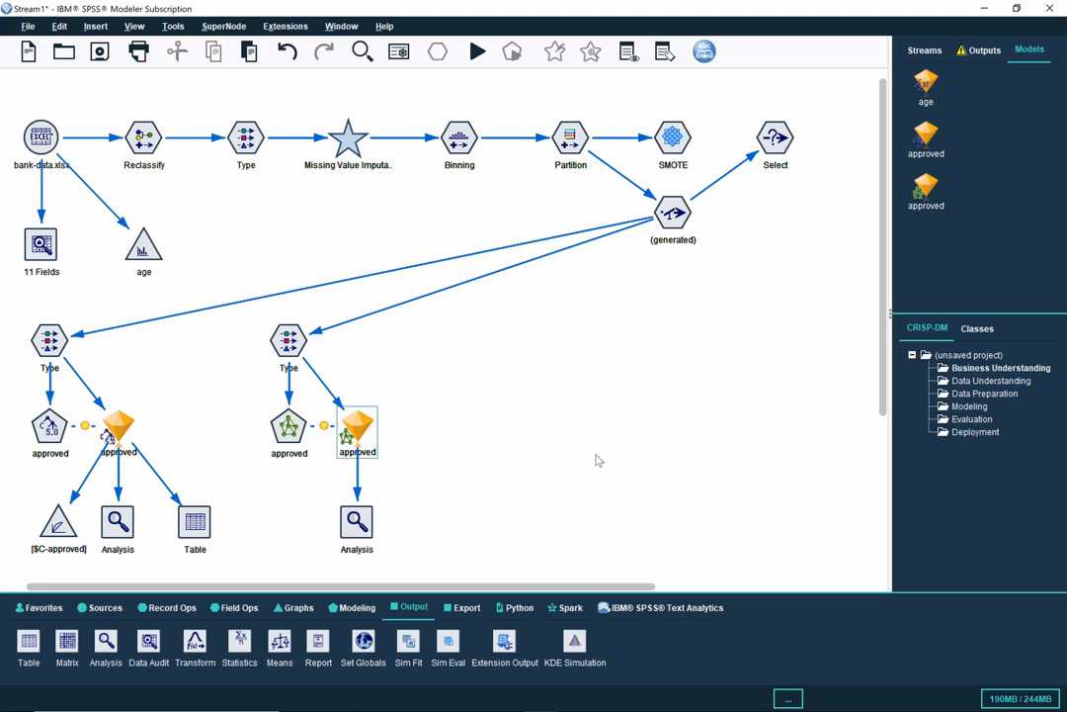
click(576, 706)
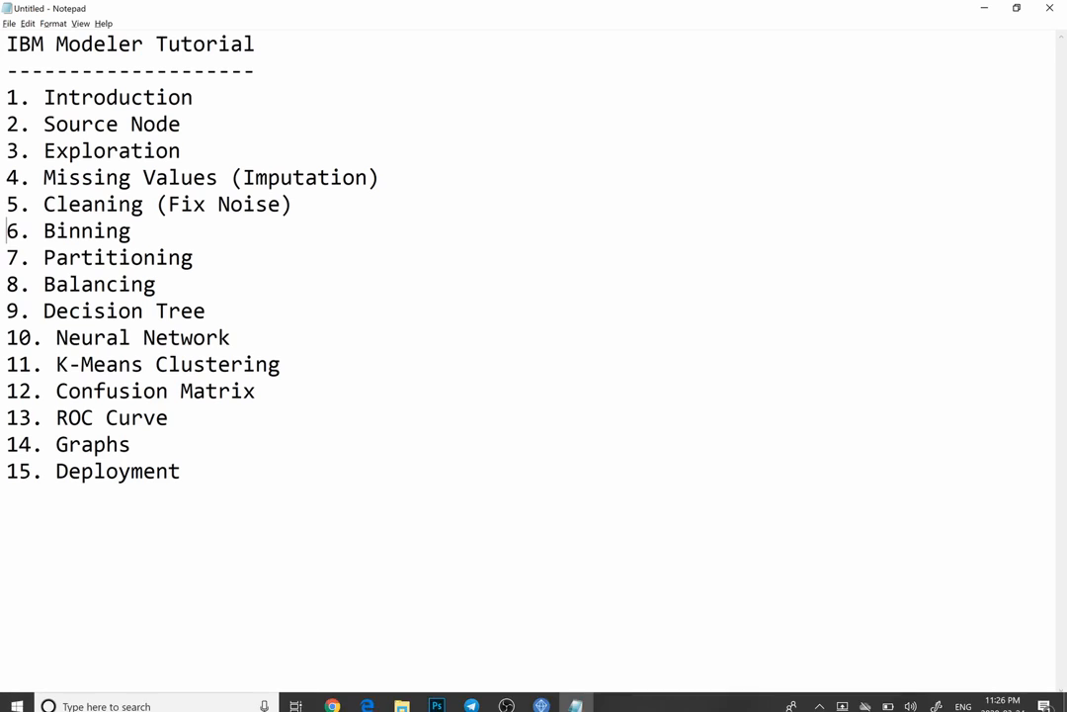
click(984, 8)
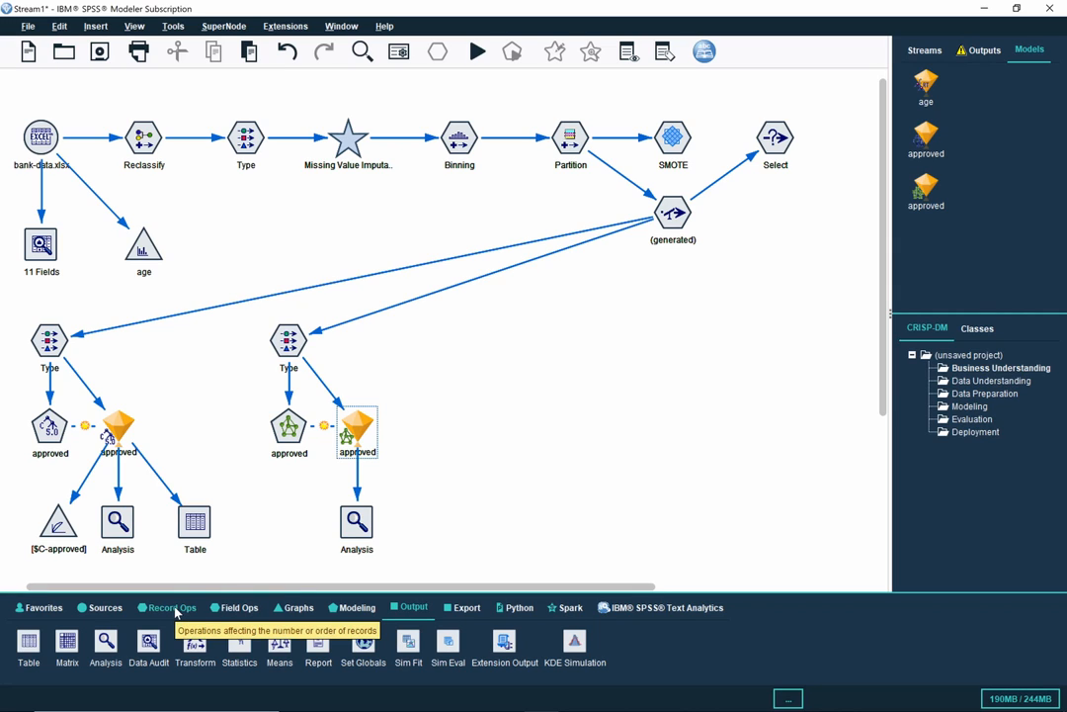
Step: Add another Type node on the canvas below the main stream and connect the Binning node to it
click(230, 608)
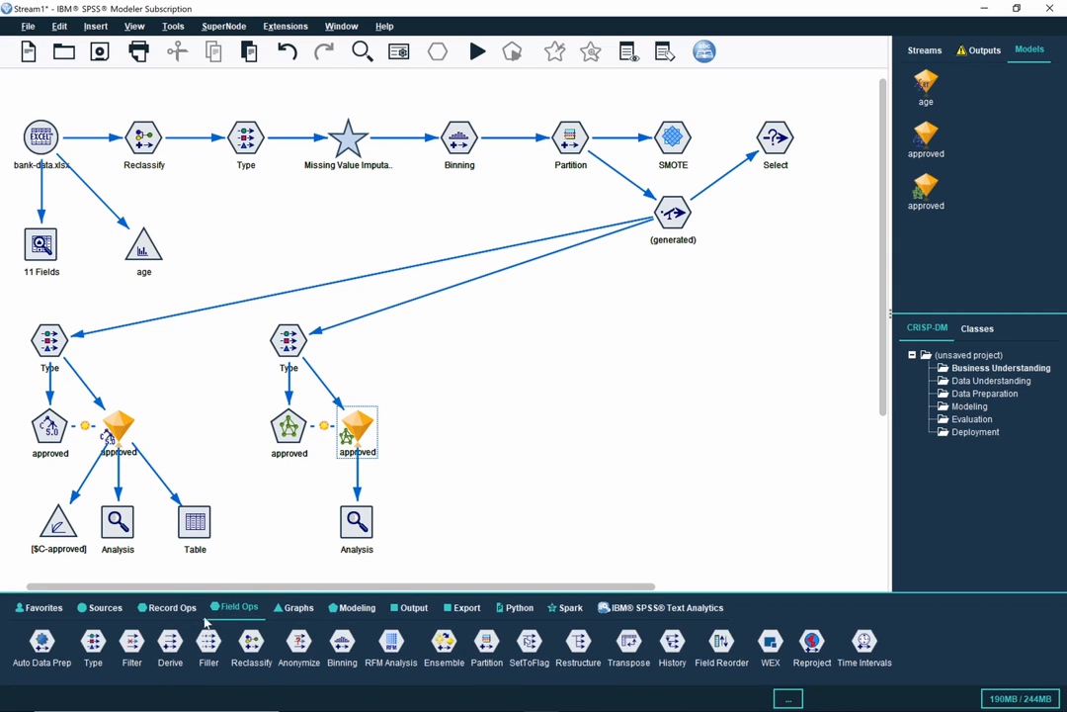
click(94, 642)
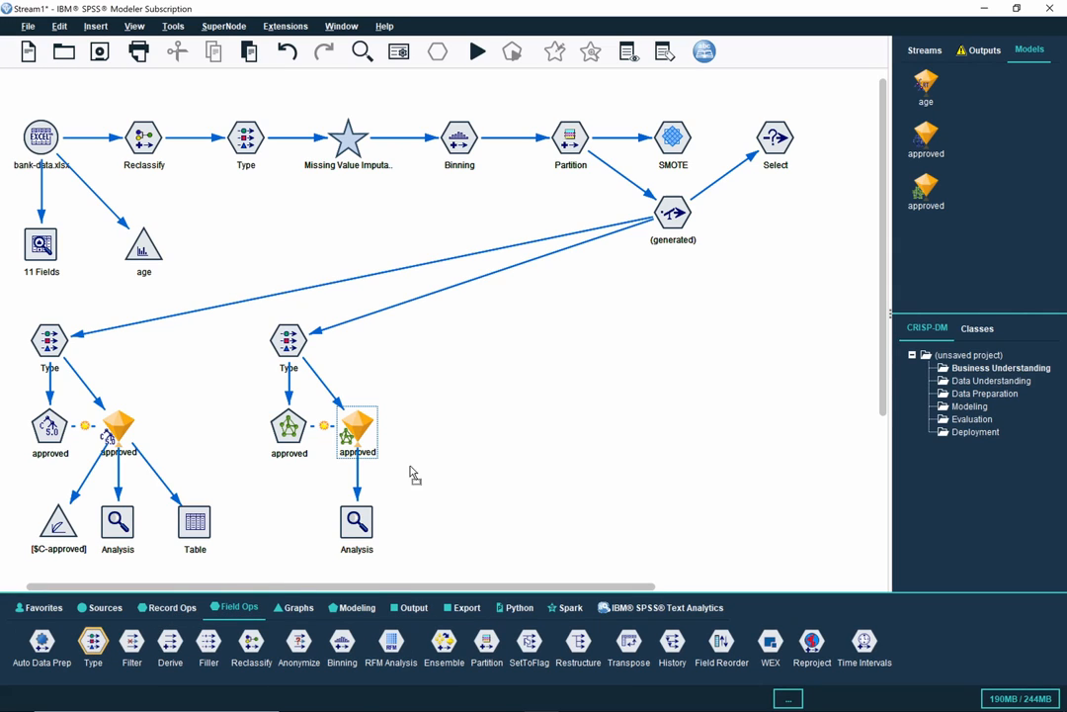
click(484, 340)
drag(485, 340, 478, 349)
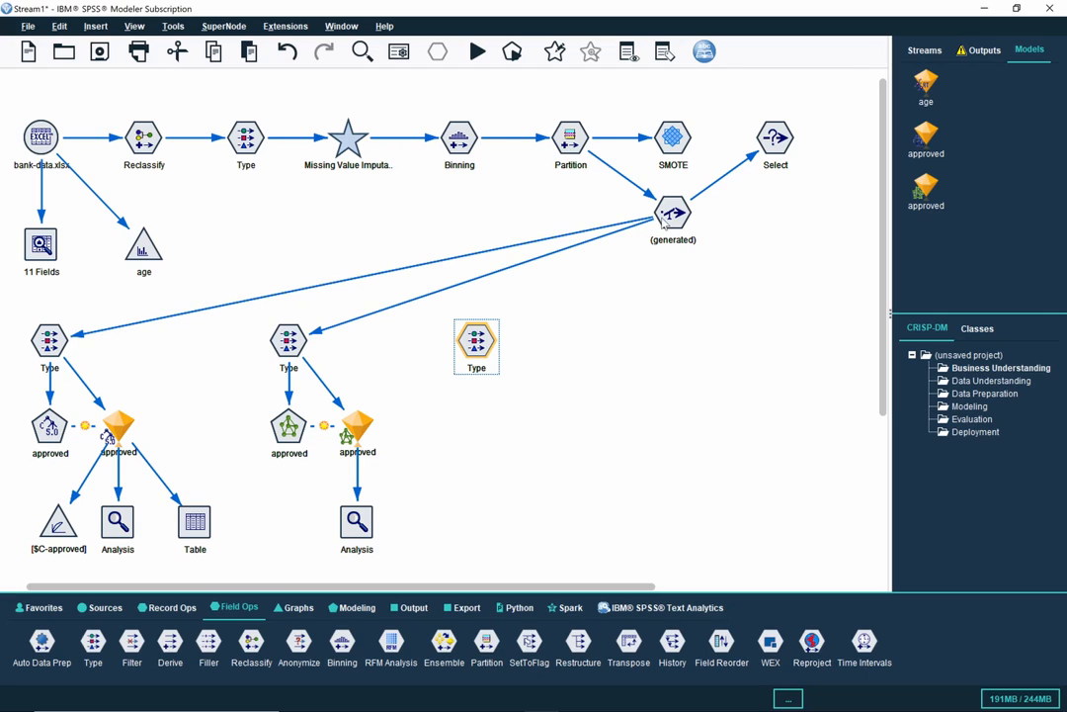
right_click(462, 150)
click(512, 175)
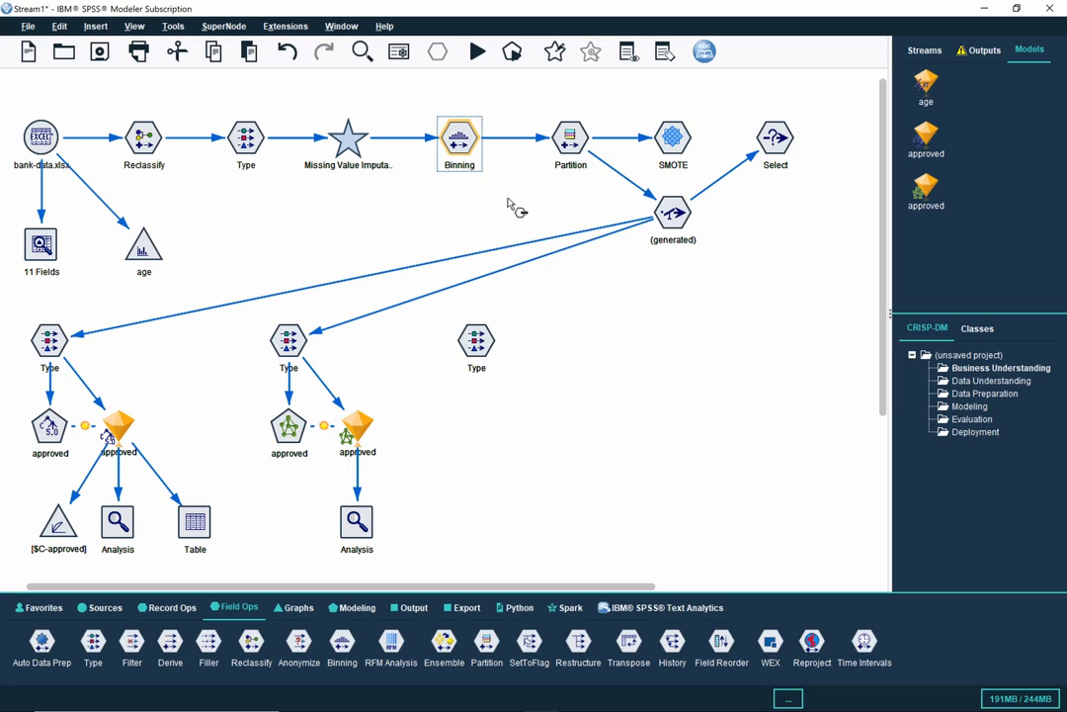
click(479, 344)
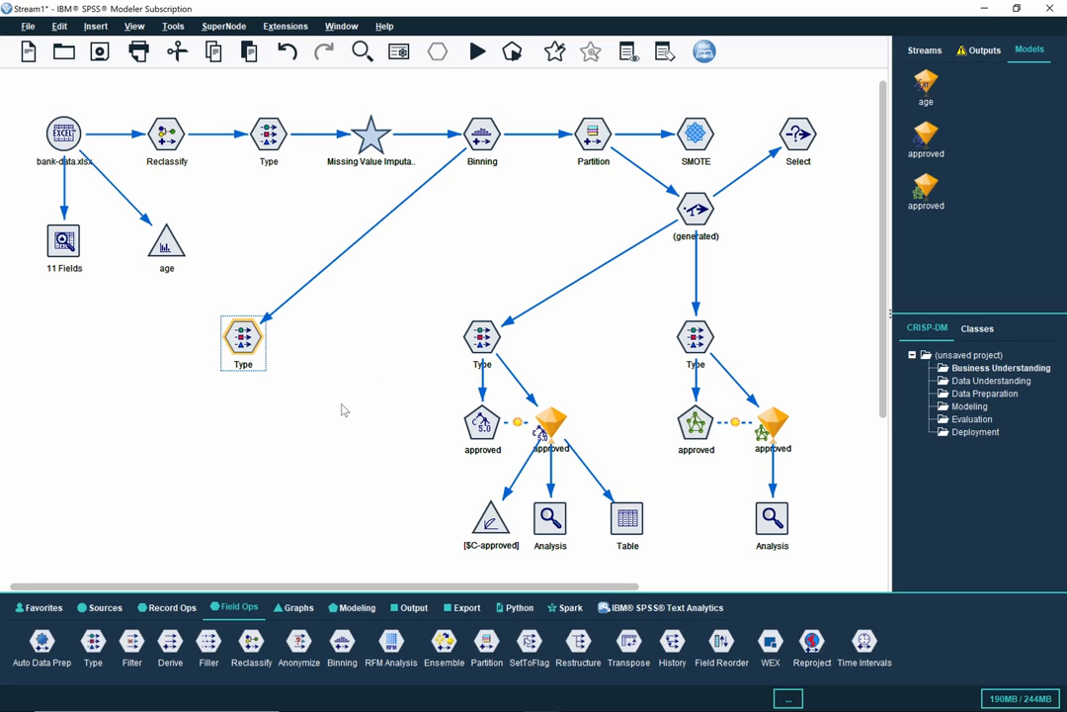
click(344, 409)
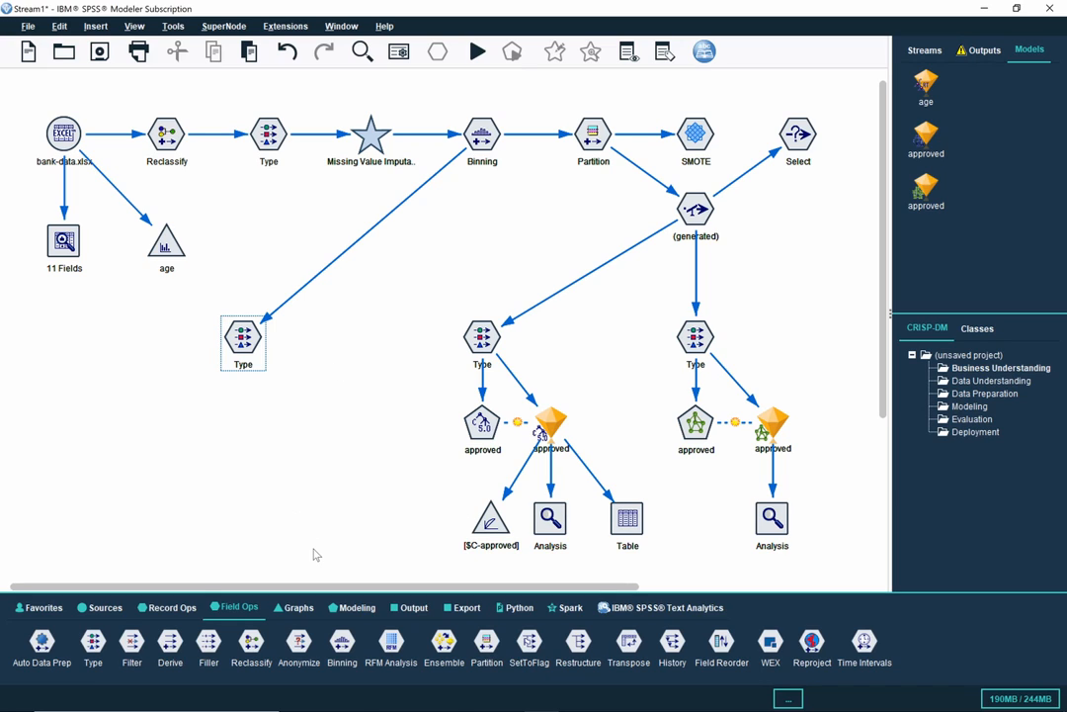
Step: Add a K-Means segmentation node to the canvas directly below the new Type node
click(358, 608)
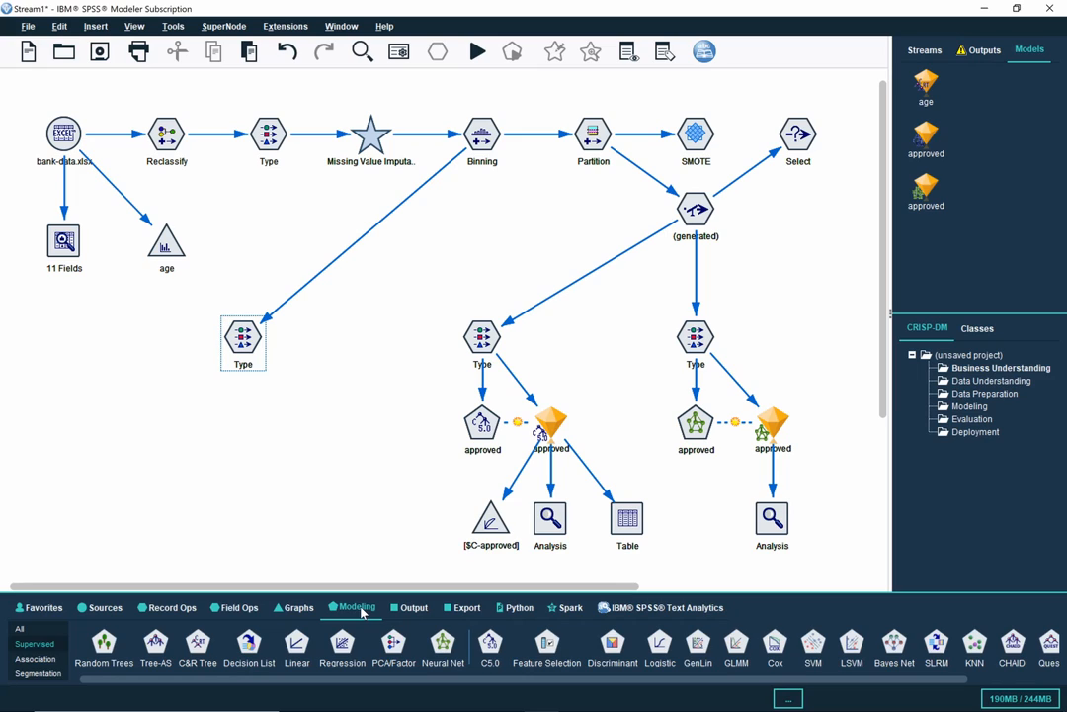
click(52, 675)
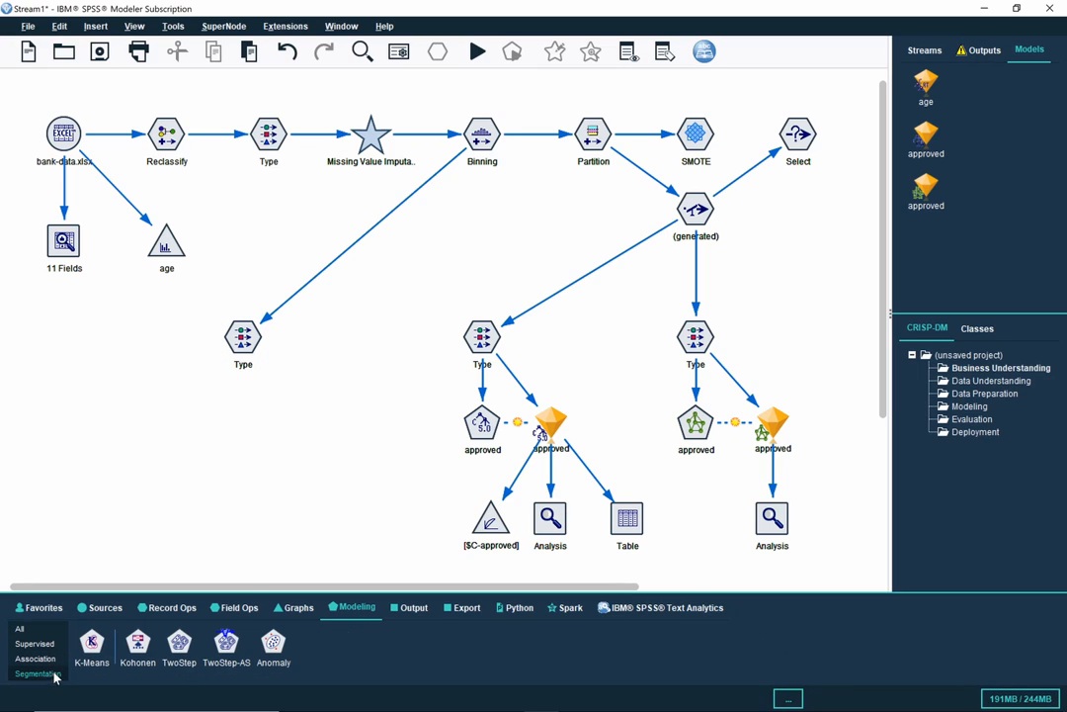
click(92, 645)
click(242, 419)
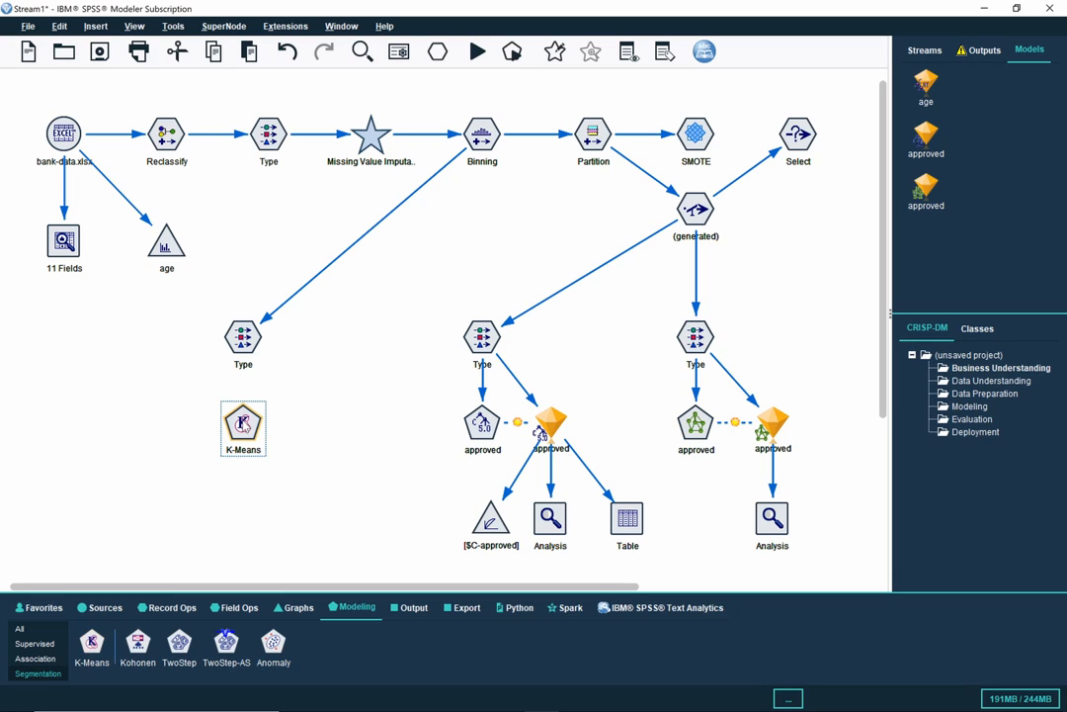
click(242, 420)
Step: Add an Auto Cluster node to the canvas beside the K-Means node, and return to the segmentation models
click(30, 635)
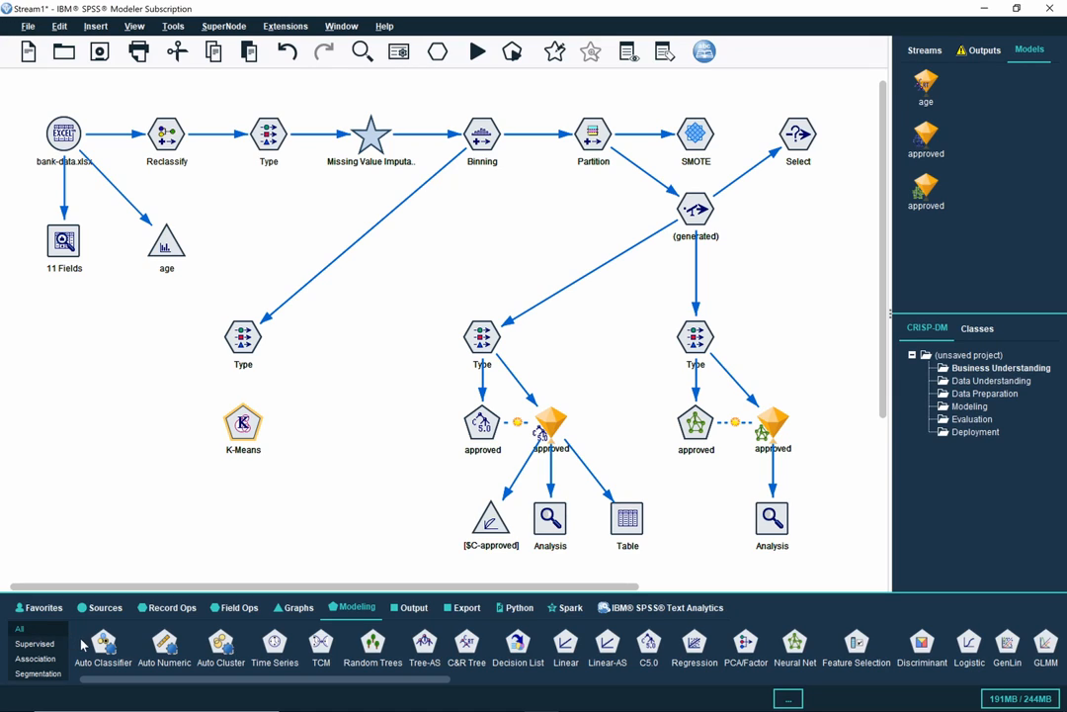
click(221, 644)
click(66, 432)
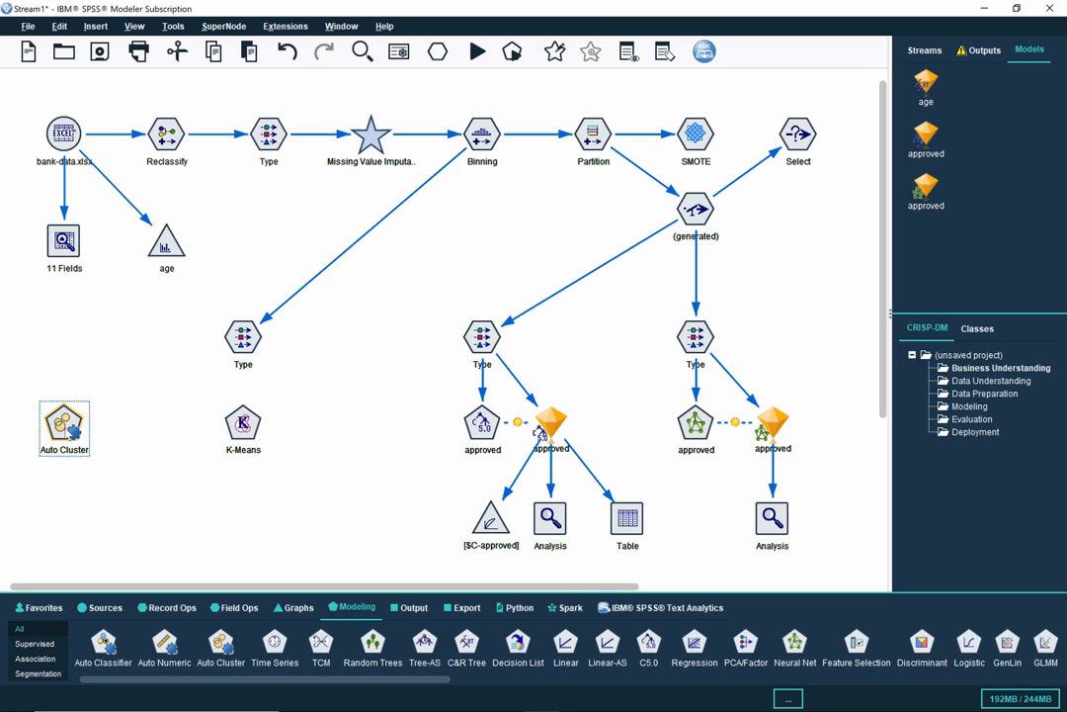
right_click(251, 346)
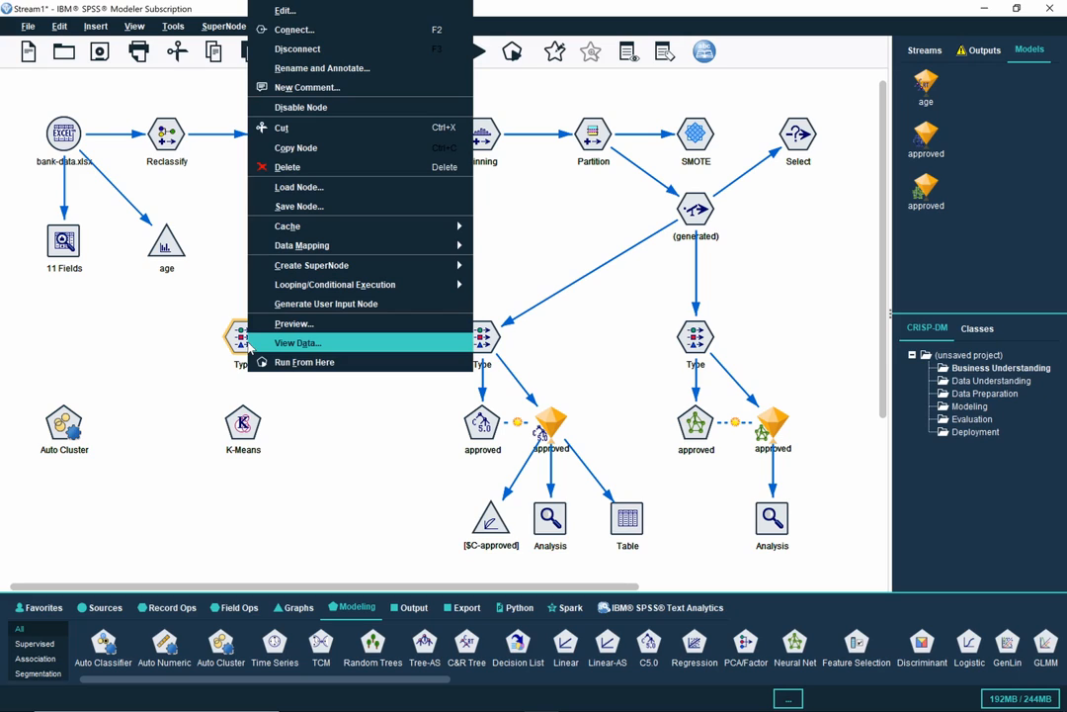
click(210, 369)
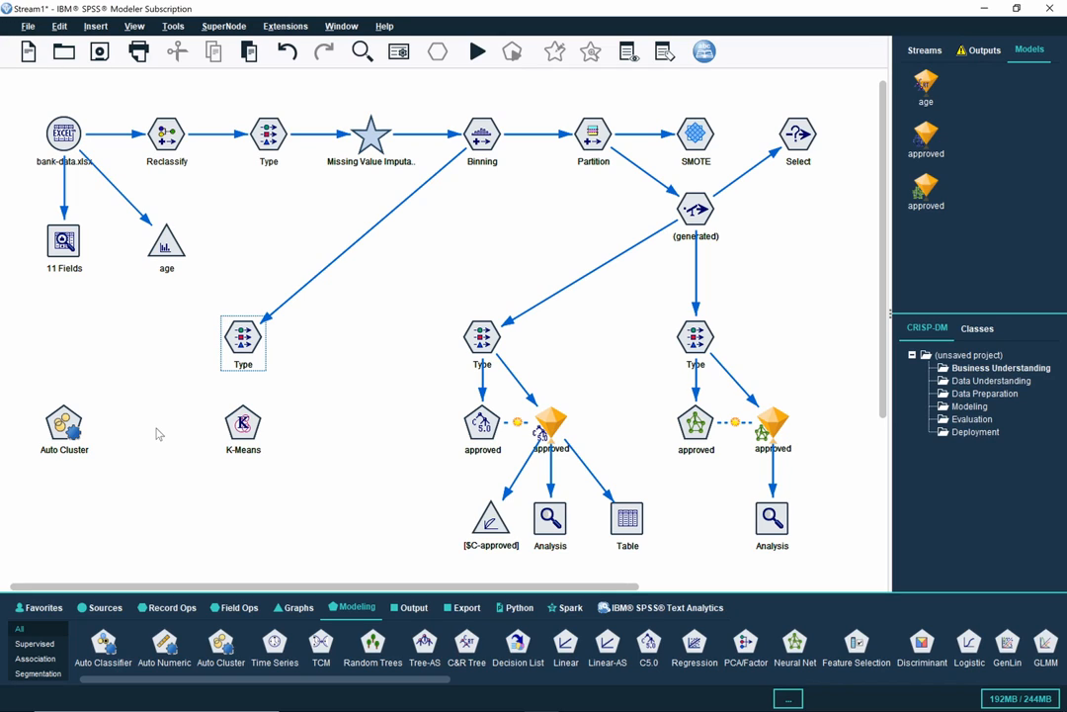
click(53, 675)
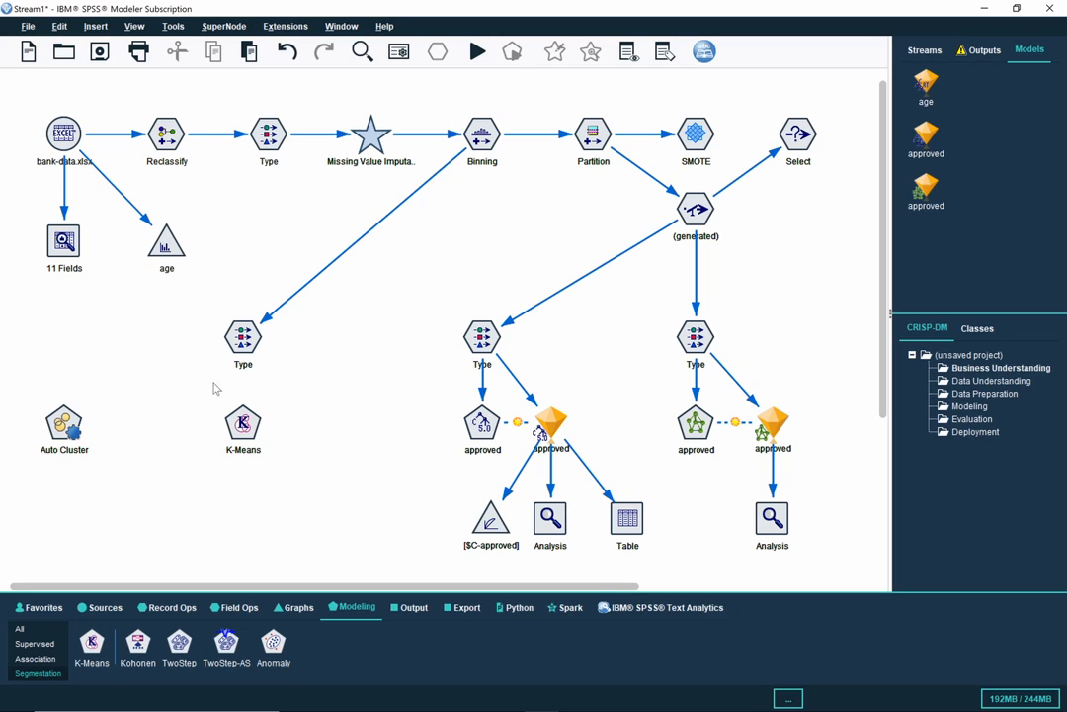
Step: Set the role of income_BIN to None in the new Type node and apply the settings
double_click(243, 336)
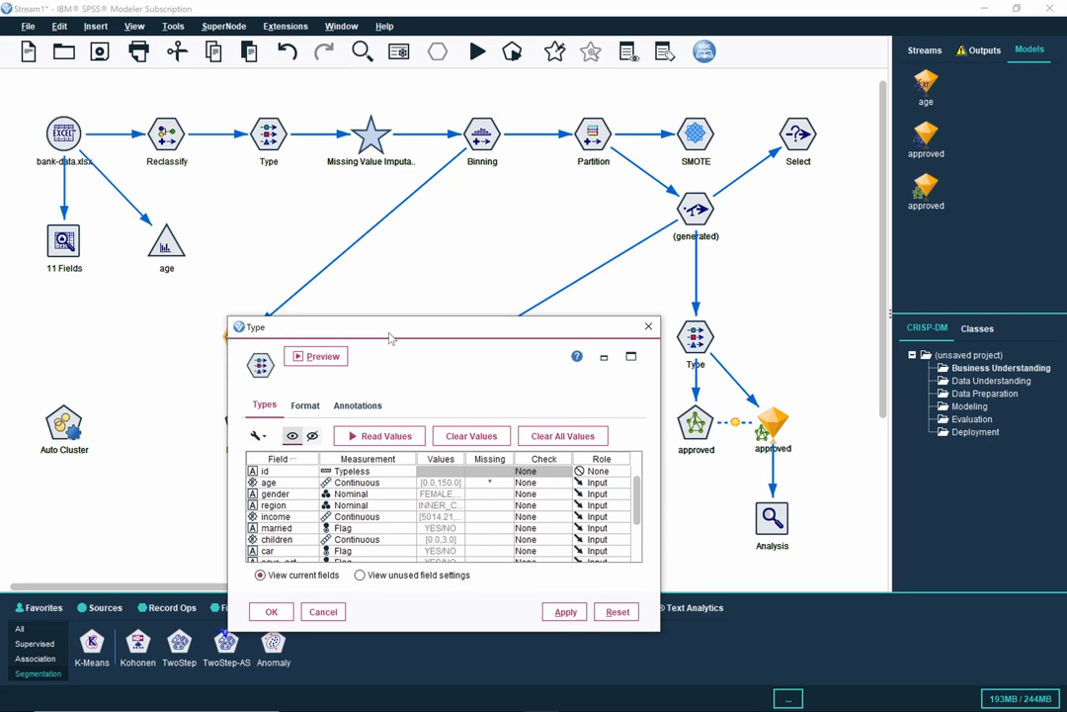
drag(389, 337, 445, 198)
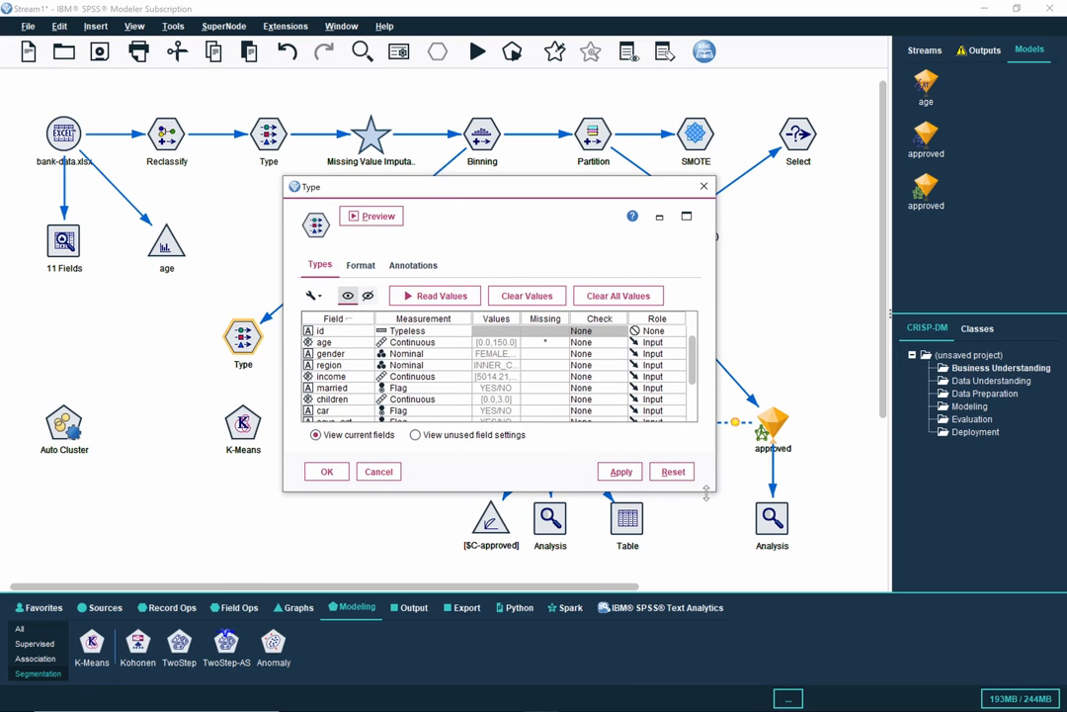
drag(712, 491, 798, 584)
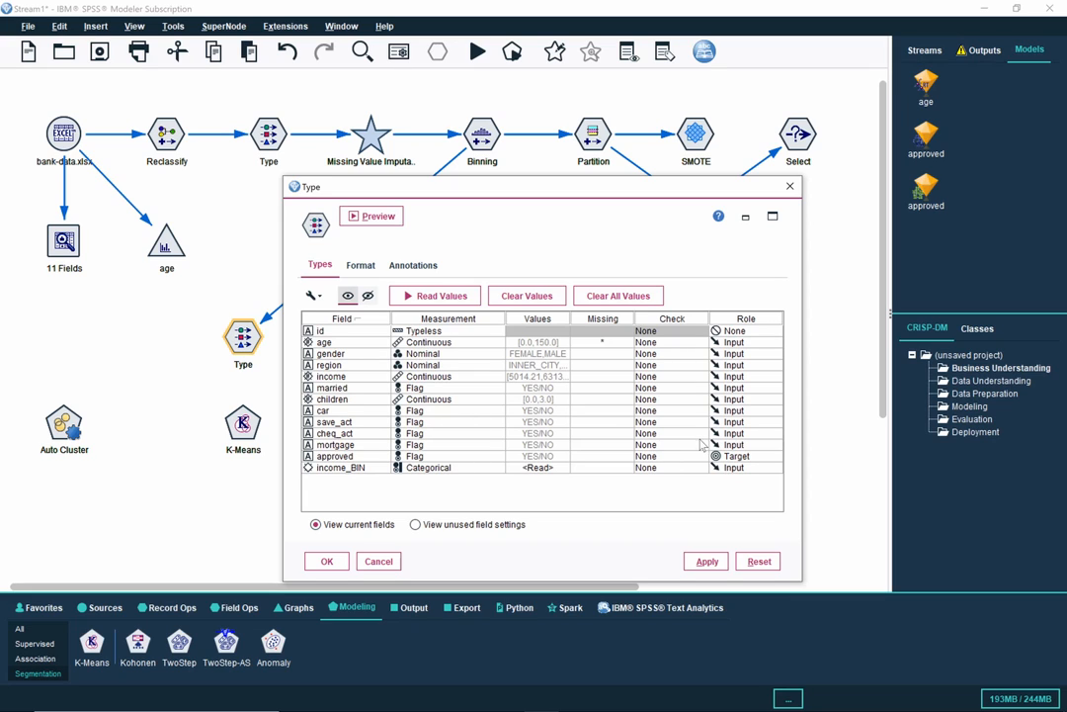
click(736, 467)
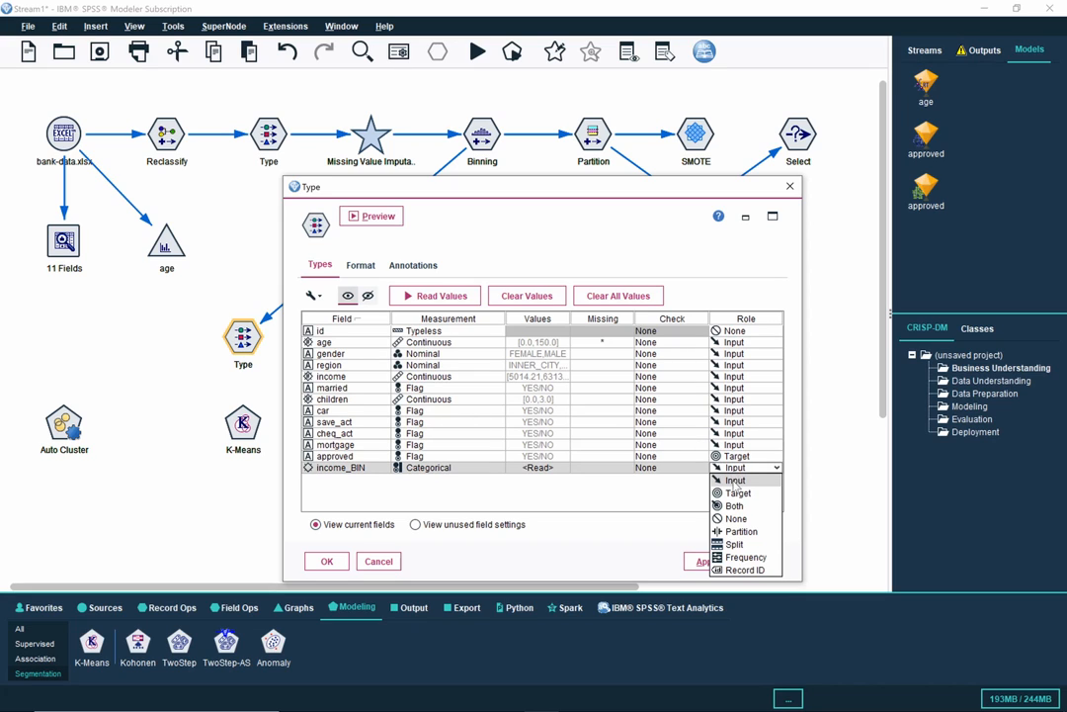
click(737, 519)
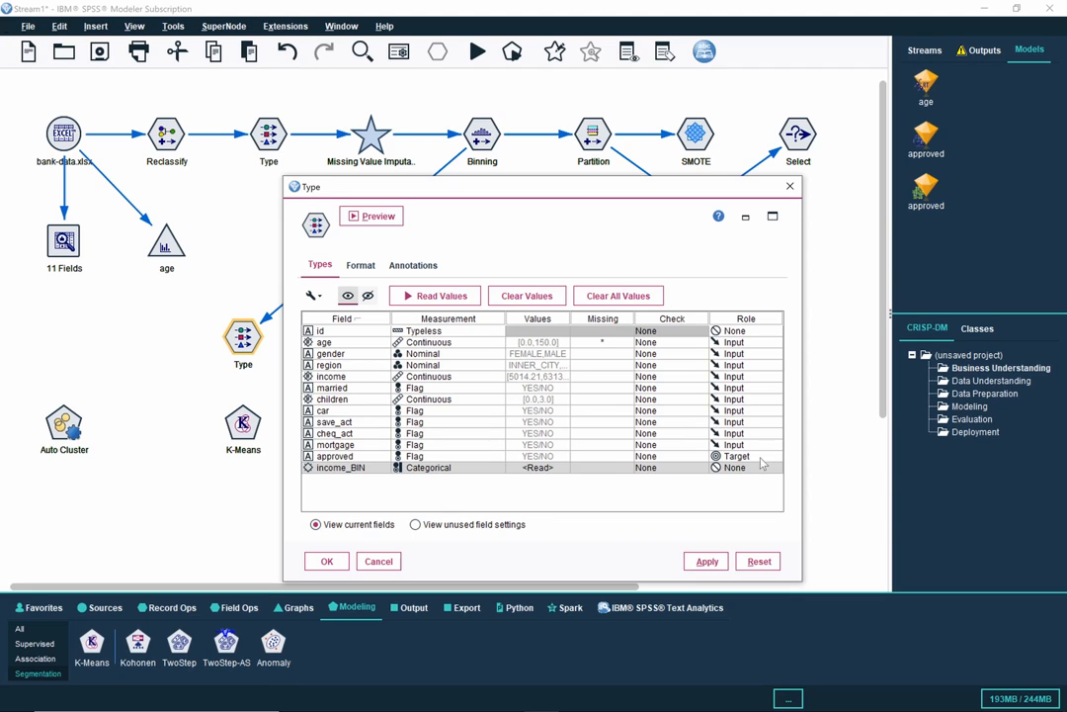
click(327, 561)
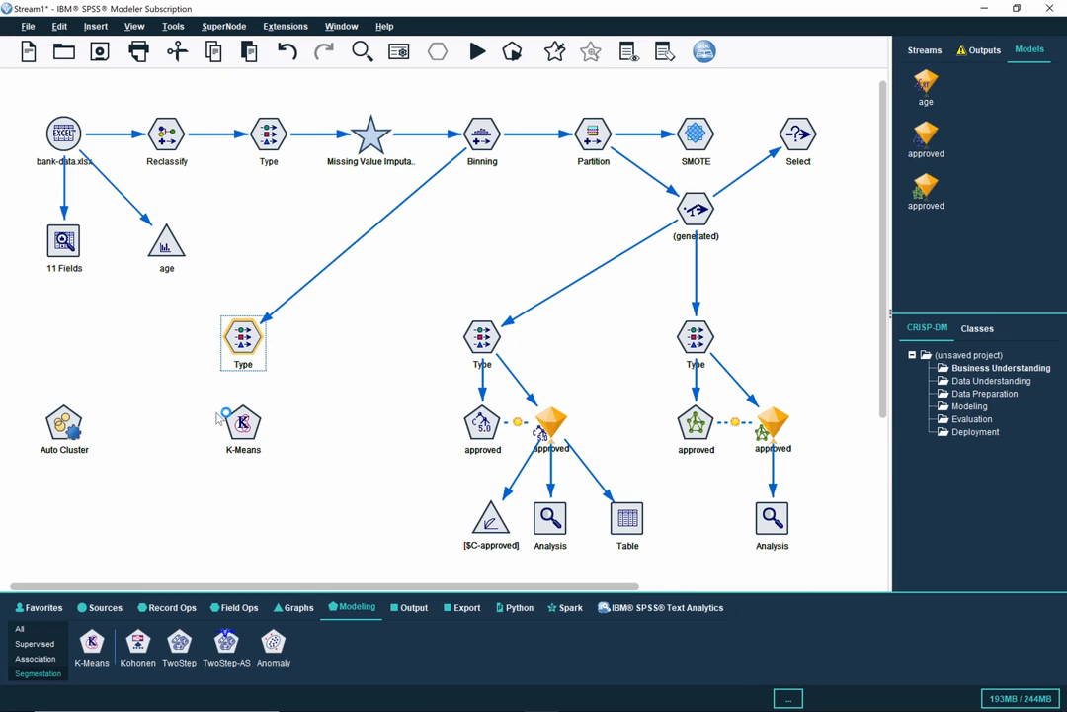
Step: Connect the new Type node to the Auto Cluster node
right_click(240, 346)
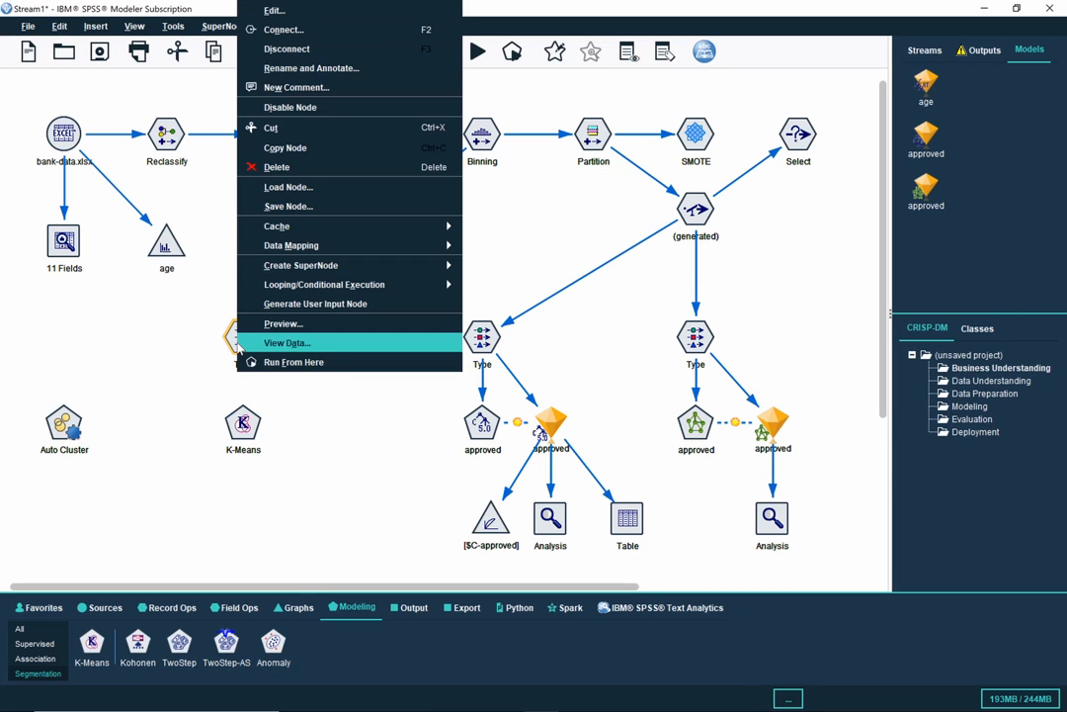
click(282, 31)
click(64, 425)
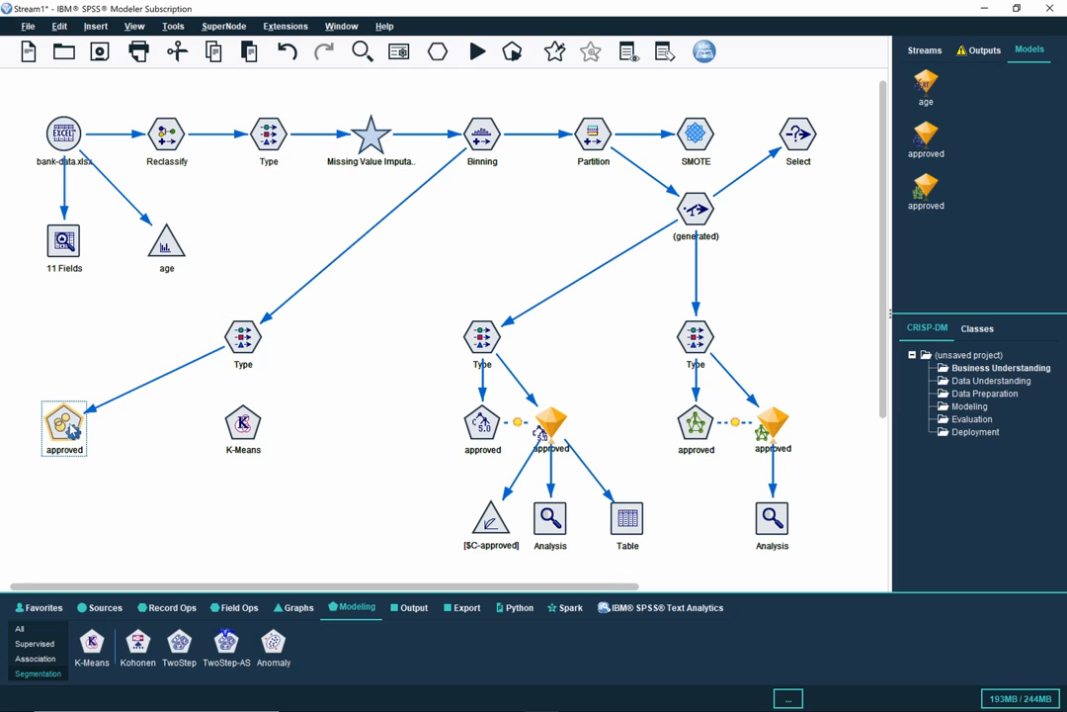
Step: Turn off the use of partitioned data in the Auto Cluster node, keep Silhouette as the ranking measure, and run it
double_click(63, 425)
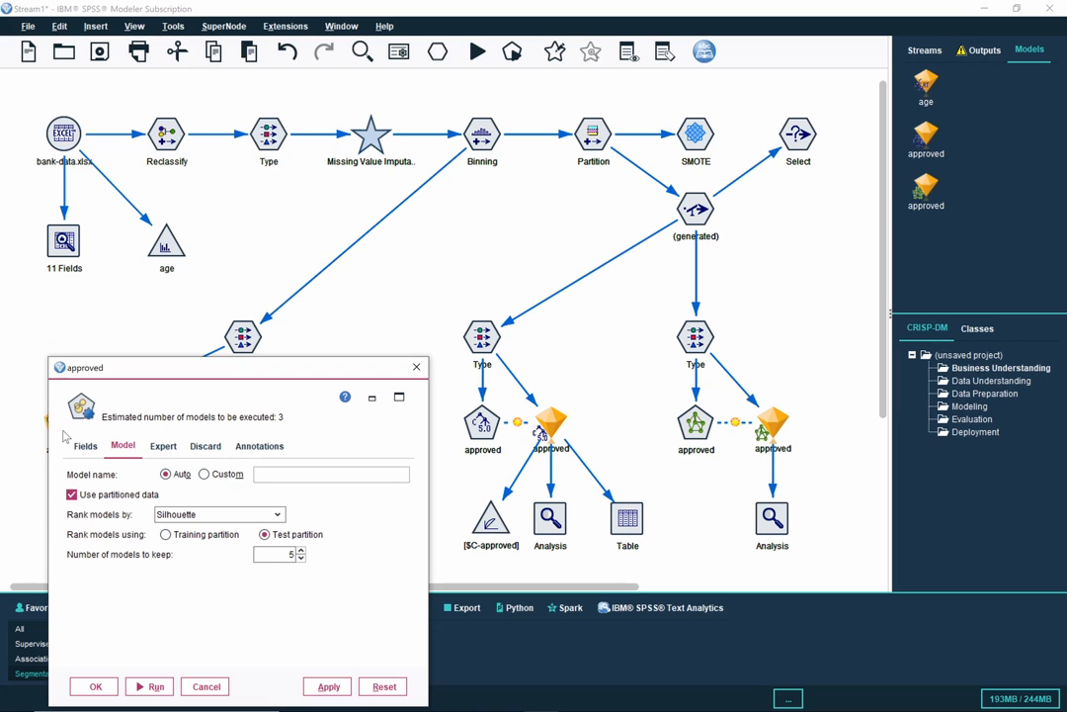
drag(237, 380, 394, 222)
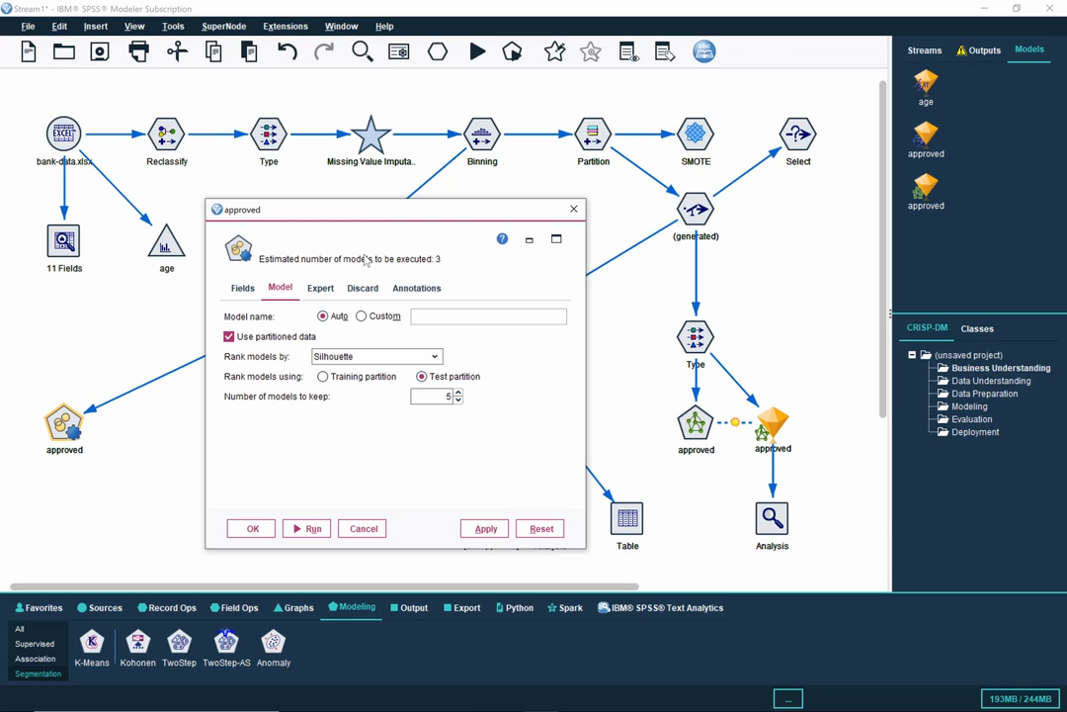
click(230, 337)
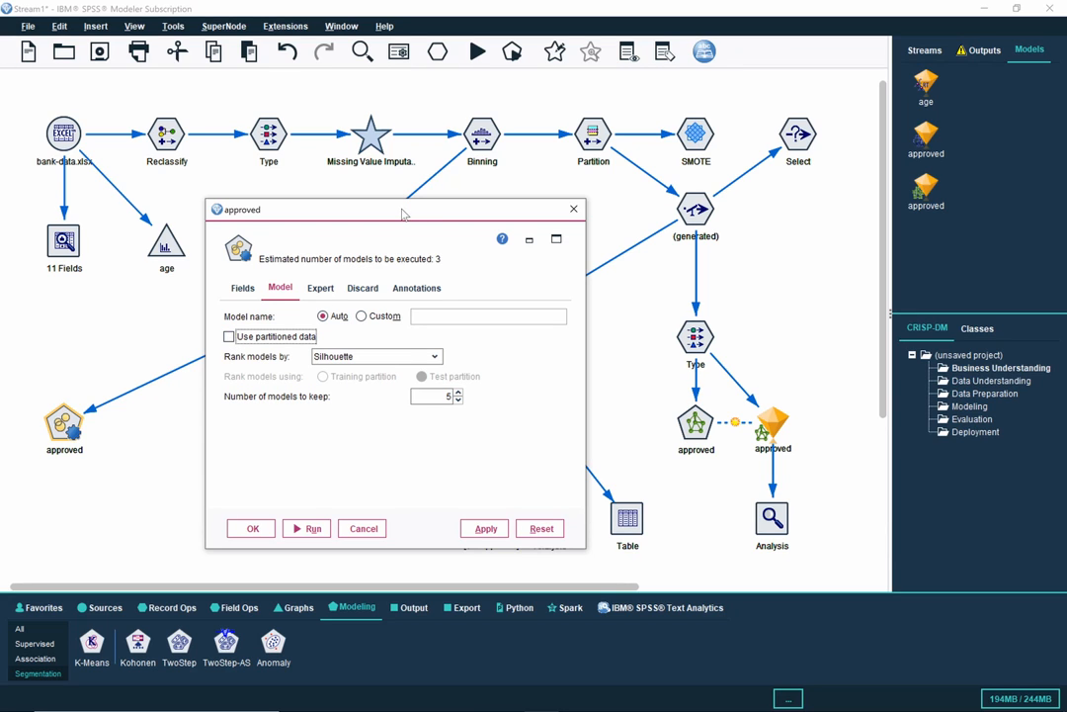
drag(403, 212, 756, 222)
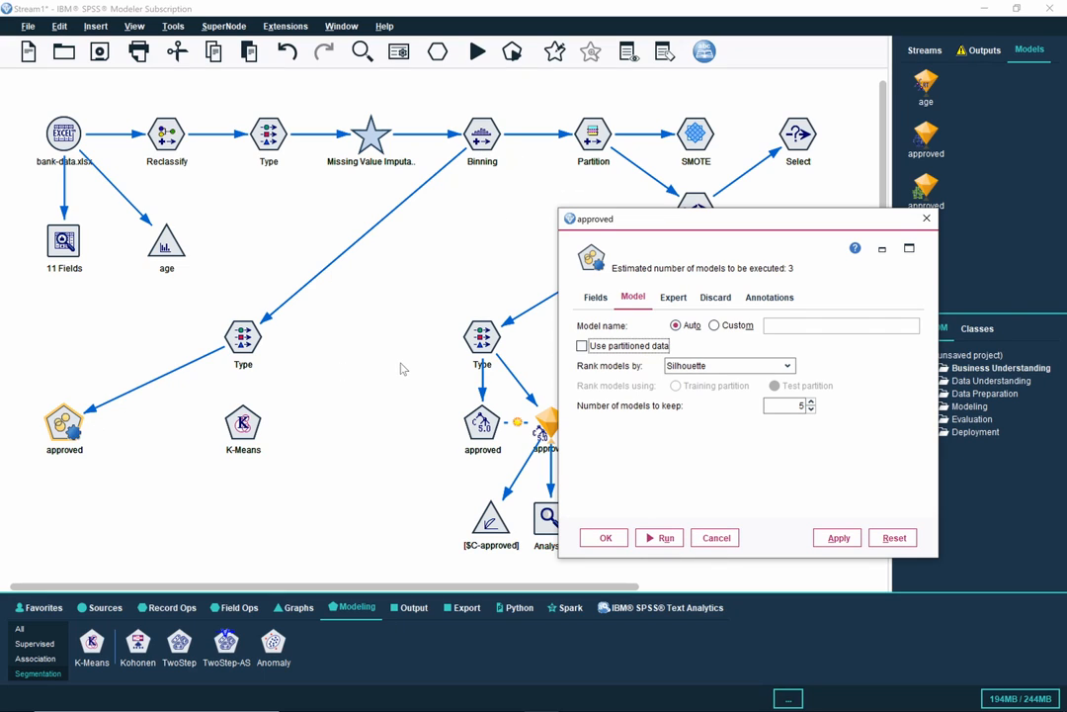
drag(708, 219, 584, 213)
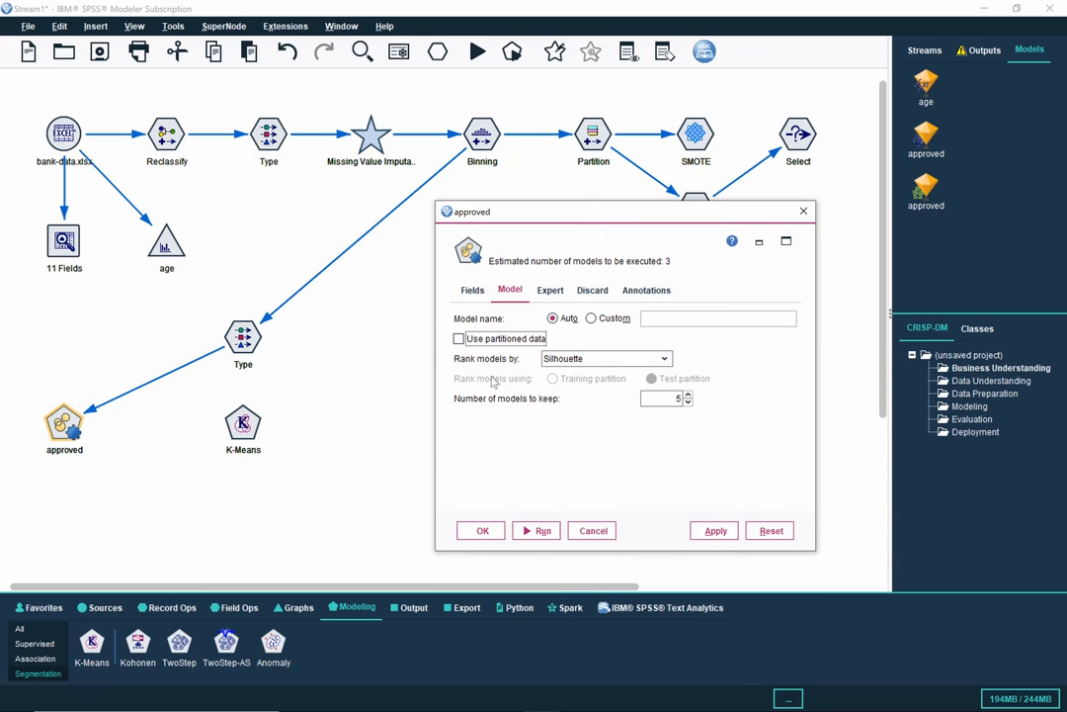
click(605, 360)
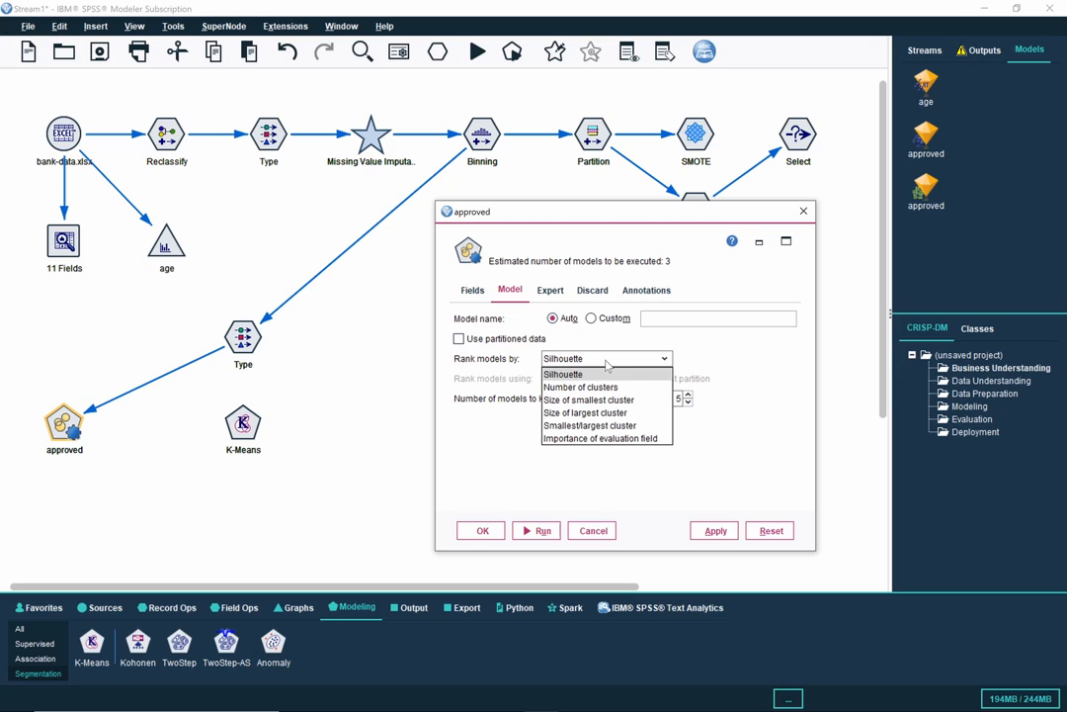
click(606, 361)
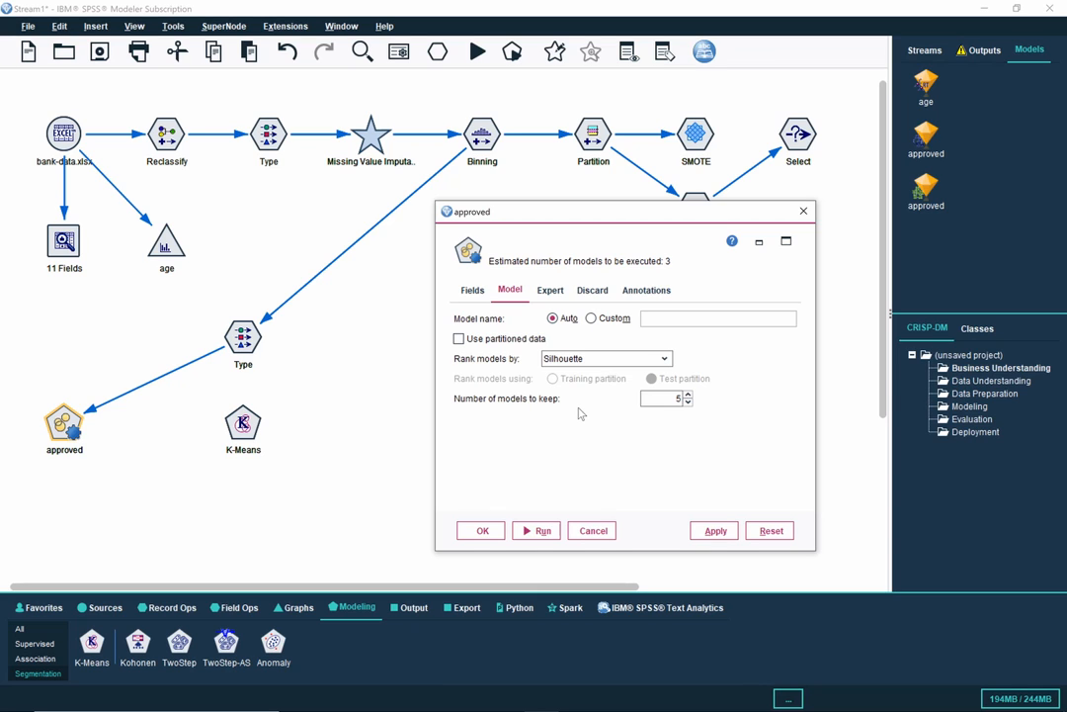
click(537, 531)
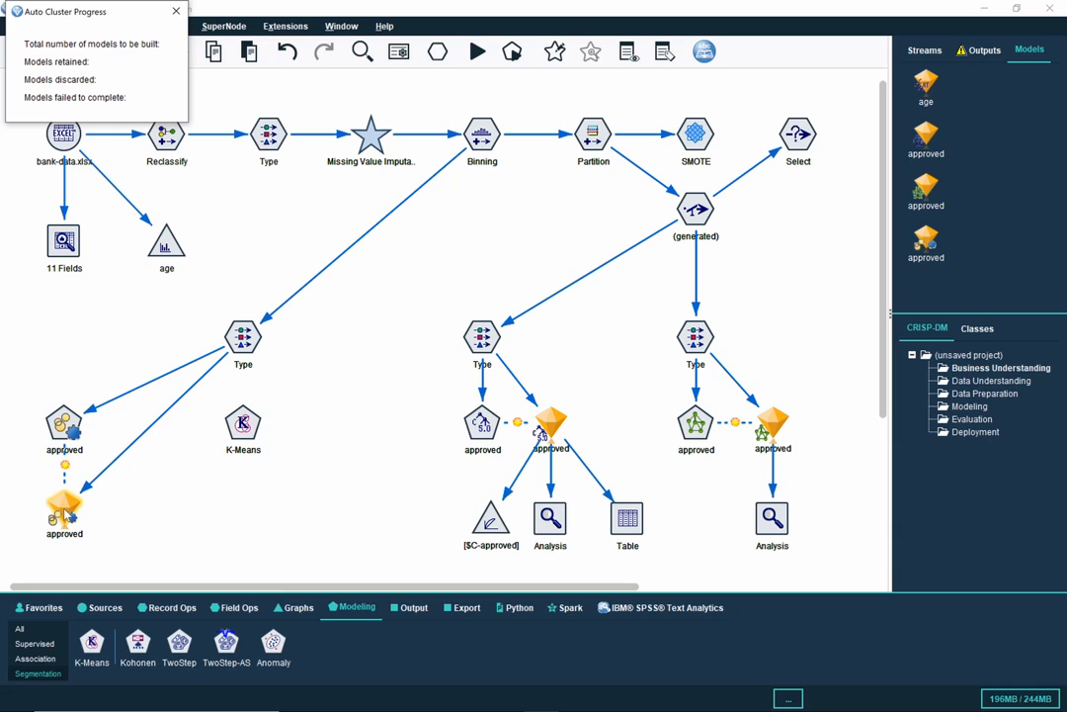
Step: Open the Auto Cluster nugget full screen, compare the K-means and Kohonen models' silhouette and cluster sizes, and close it
drag(61, 512, 134, 429)
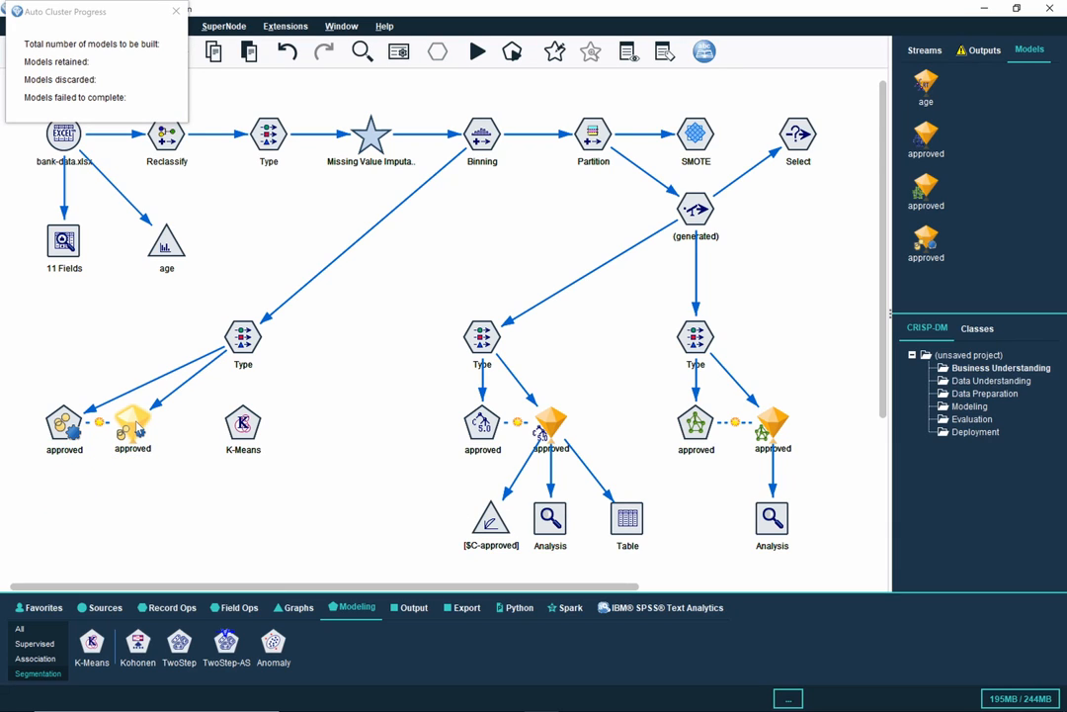
double_click(133, 425)
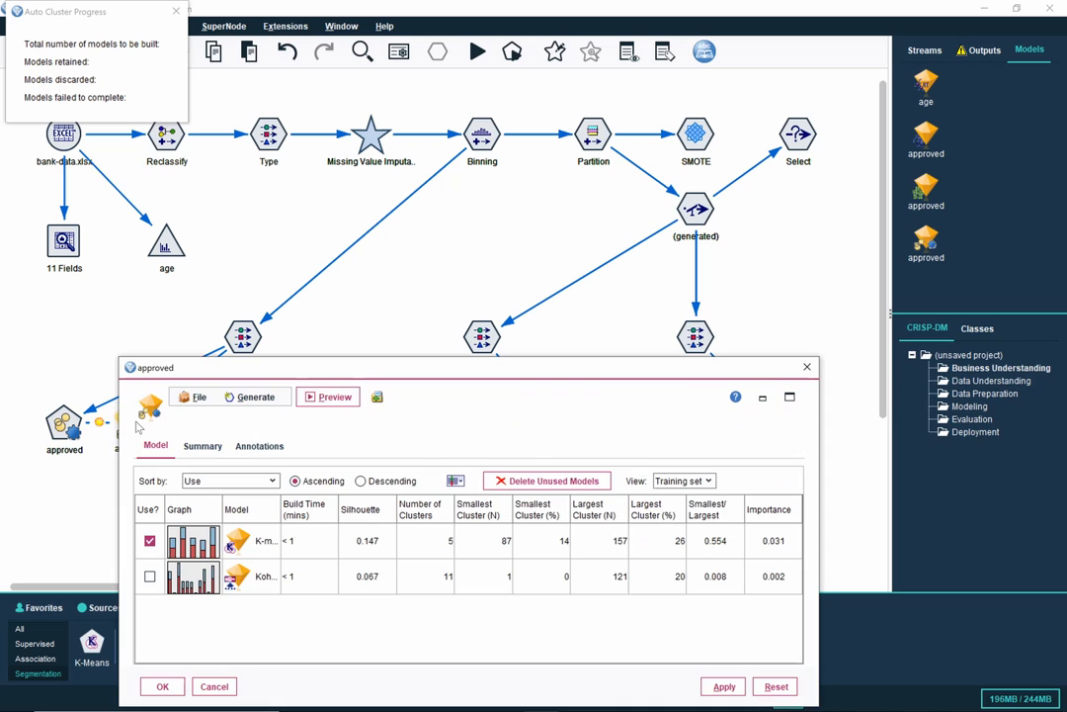
drag(413, 373, 544, 126)
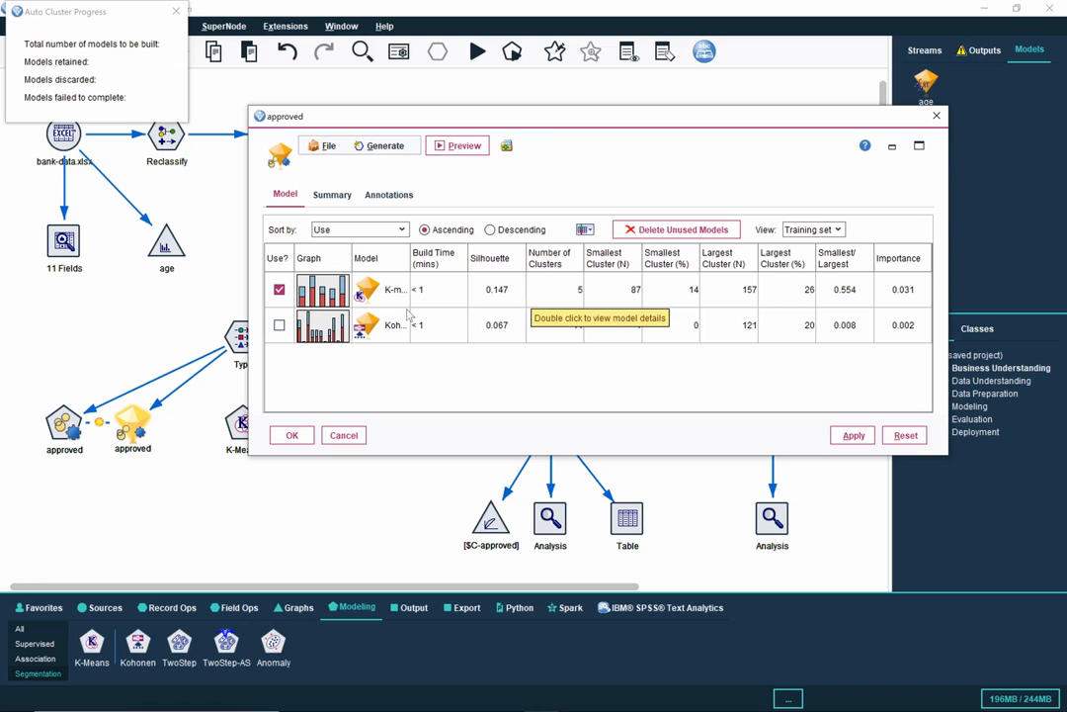
click(918, 146)
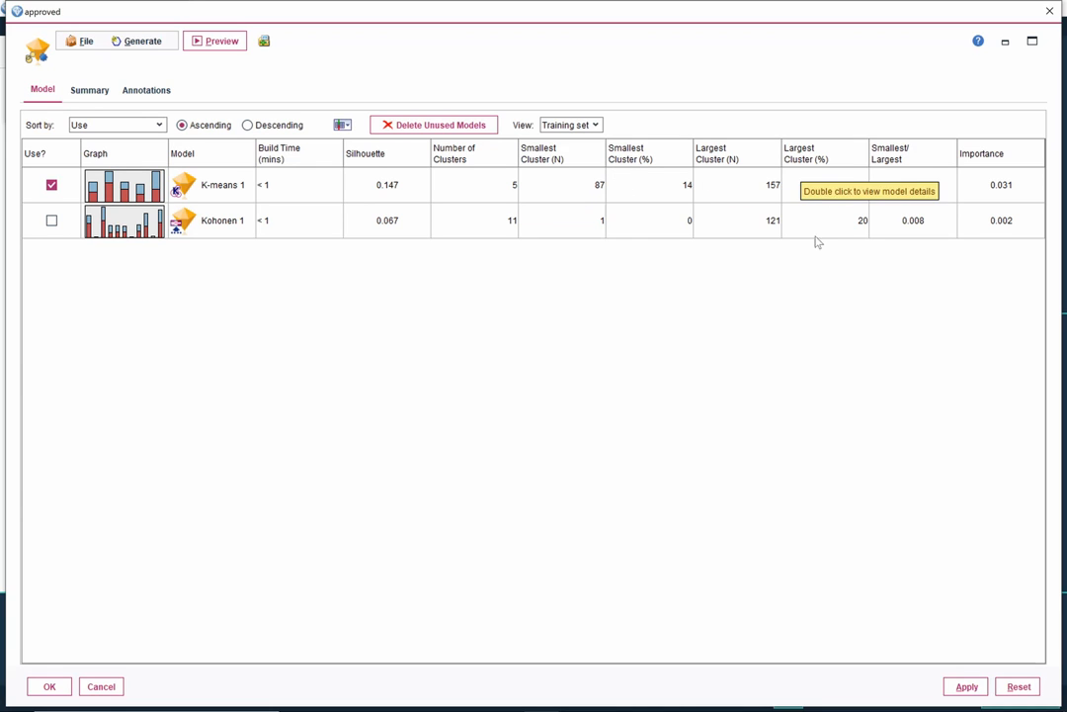
click(484, 195)
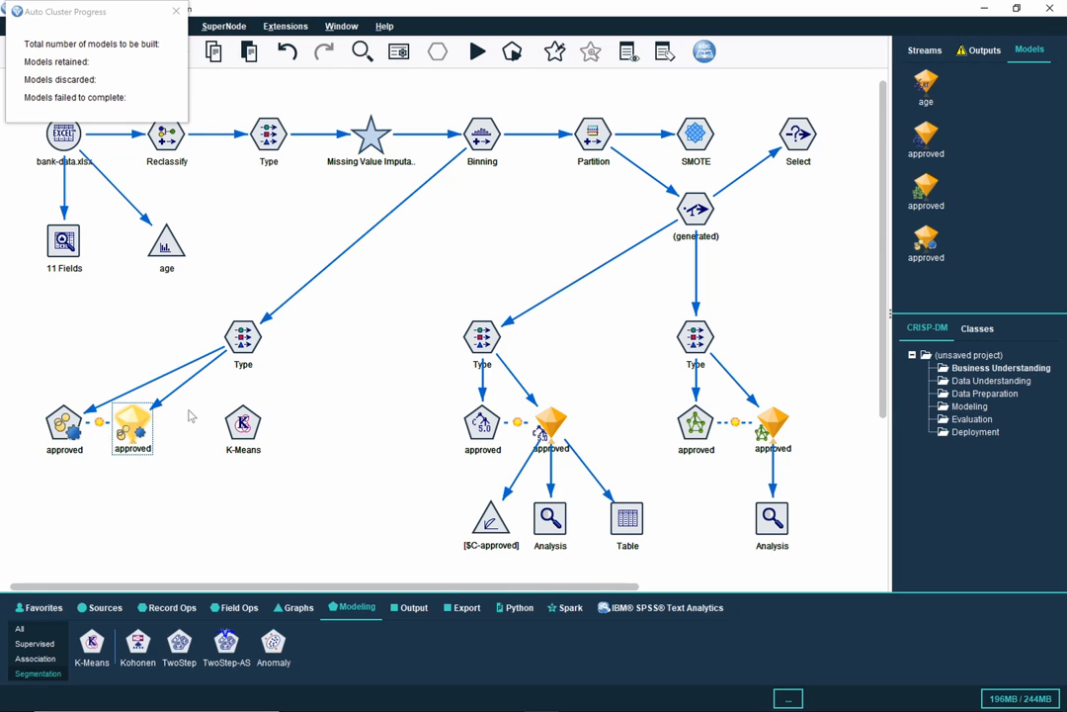
Step: Rearrange the clustering branch with the nugget below Auto Cluster and the Type node centred above Auto Cluster and K-Means
key(ctrl+v)
drag(83, 488, 62, 502)
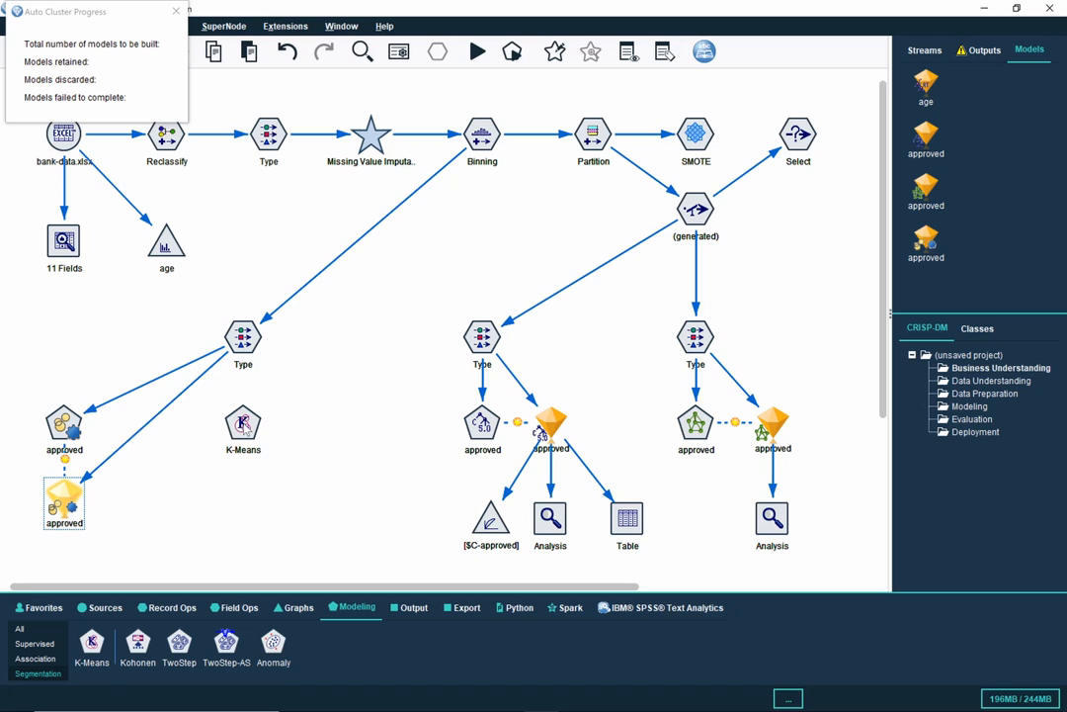
drag(242, 423, 200, 414)
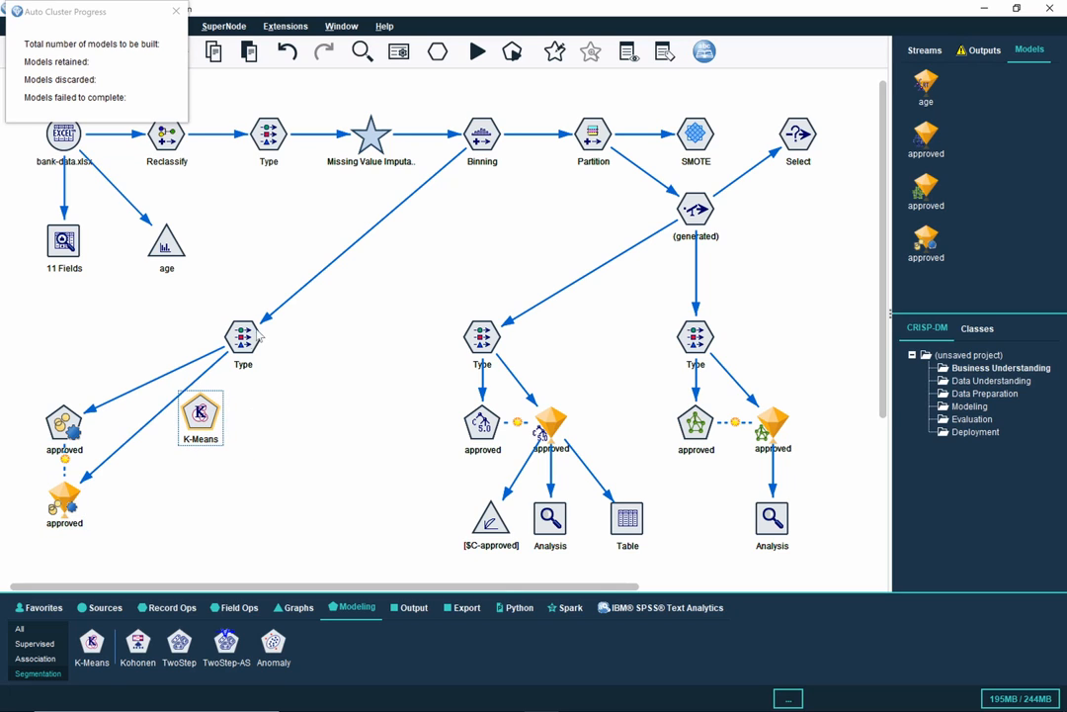
click(242, 336)
key(ctrl+c)
key(ctrl+v)
drag(99, 338, 66, 338)
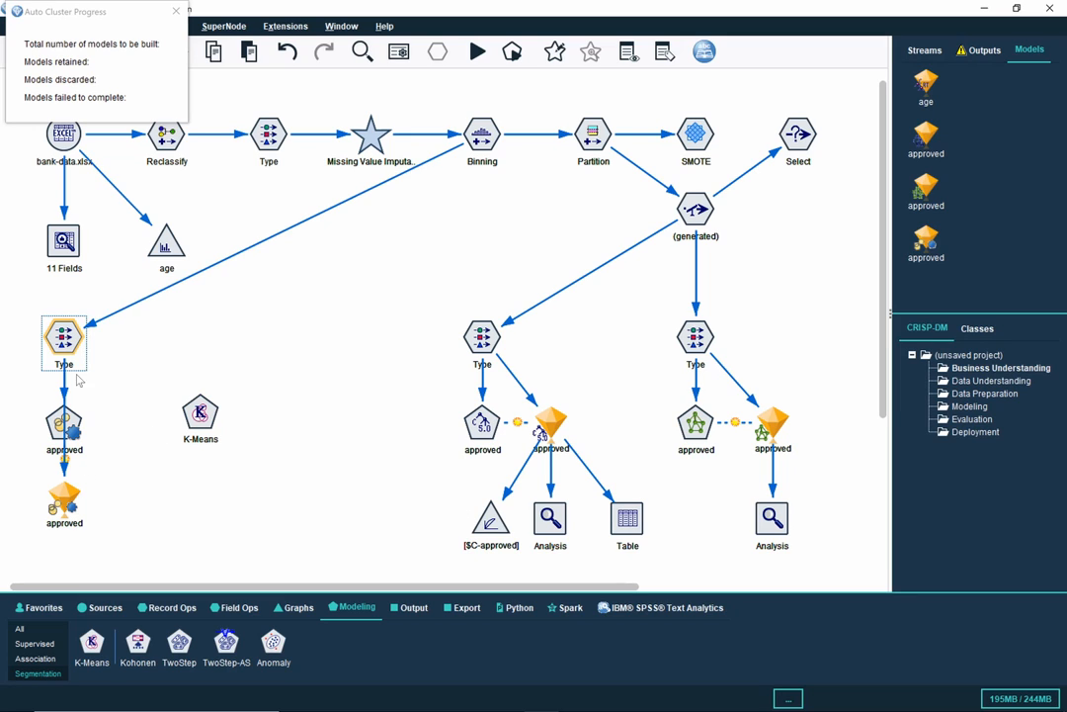
drag(65, 348, 136, 344)
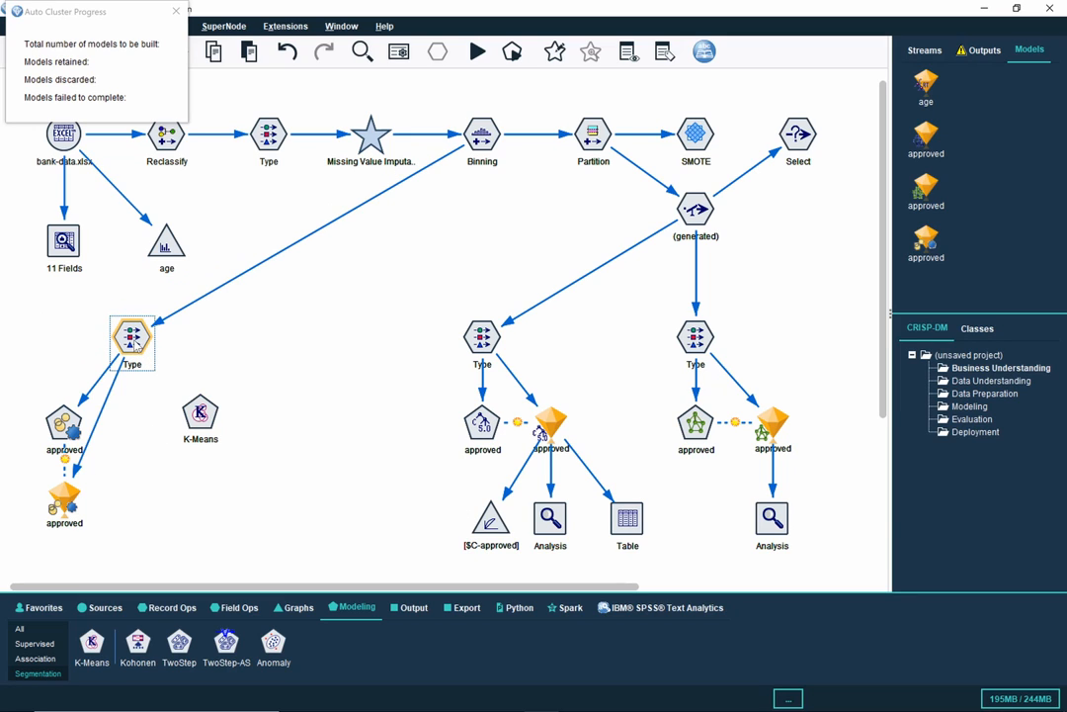
Step: Connect the clustering branch's Type node to the K-Means node
right_click(135, 336)
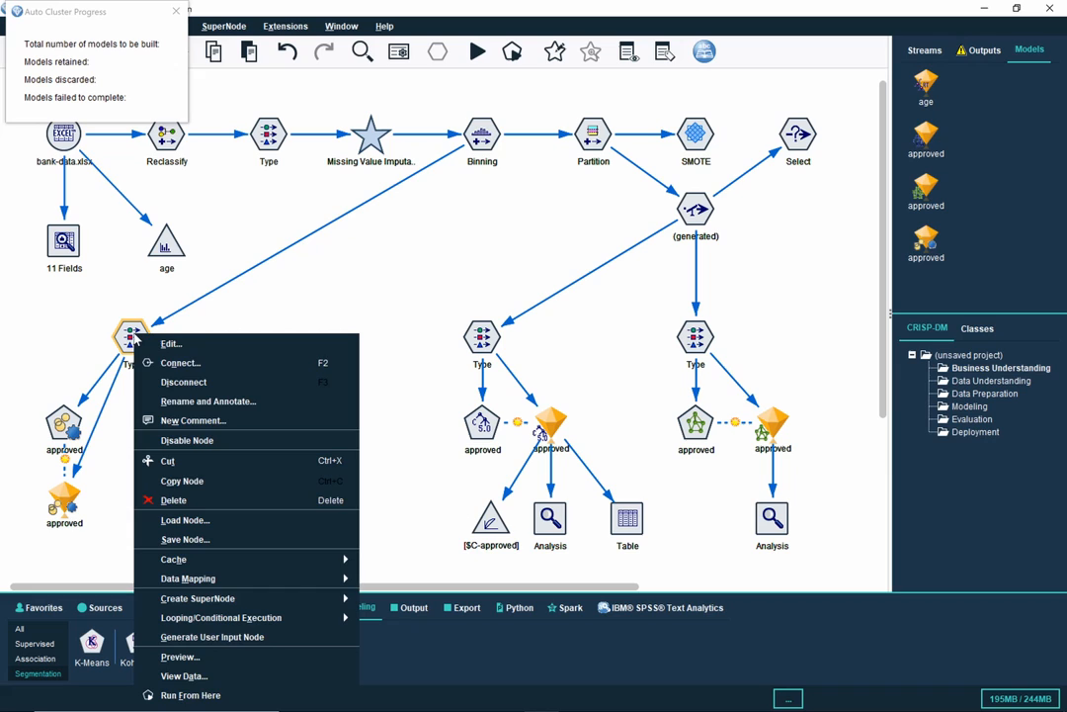
click(176, 362)
click(205, 417)
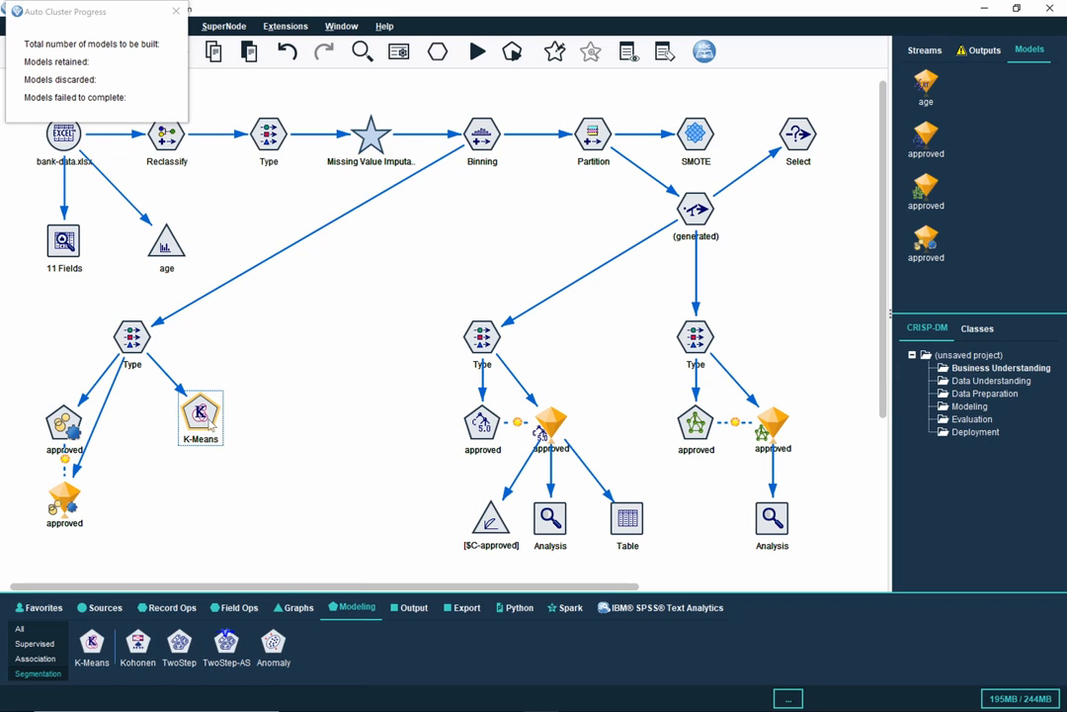
Step: Turn off partitioned data and generate a distance field in the K-Means node, run it with 5 clusters, and tidy the branch layout
drag(208, 424, 168, 423)
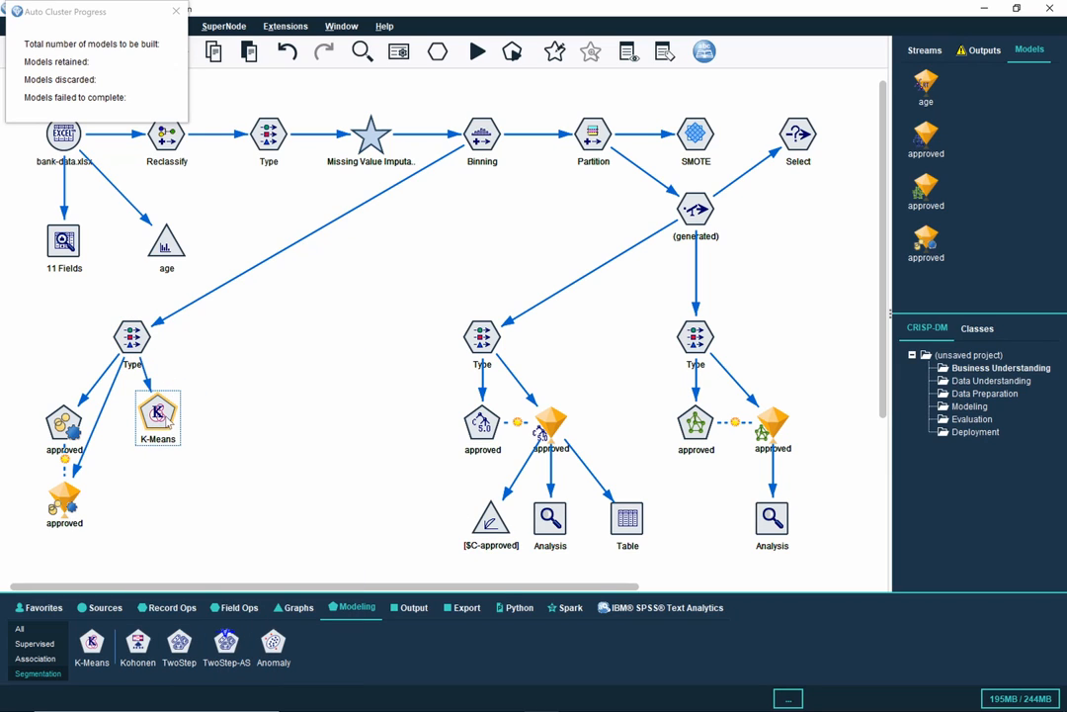
double_click(168, 419)
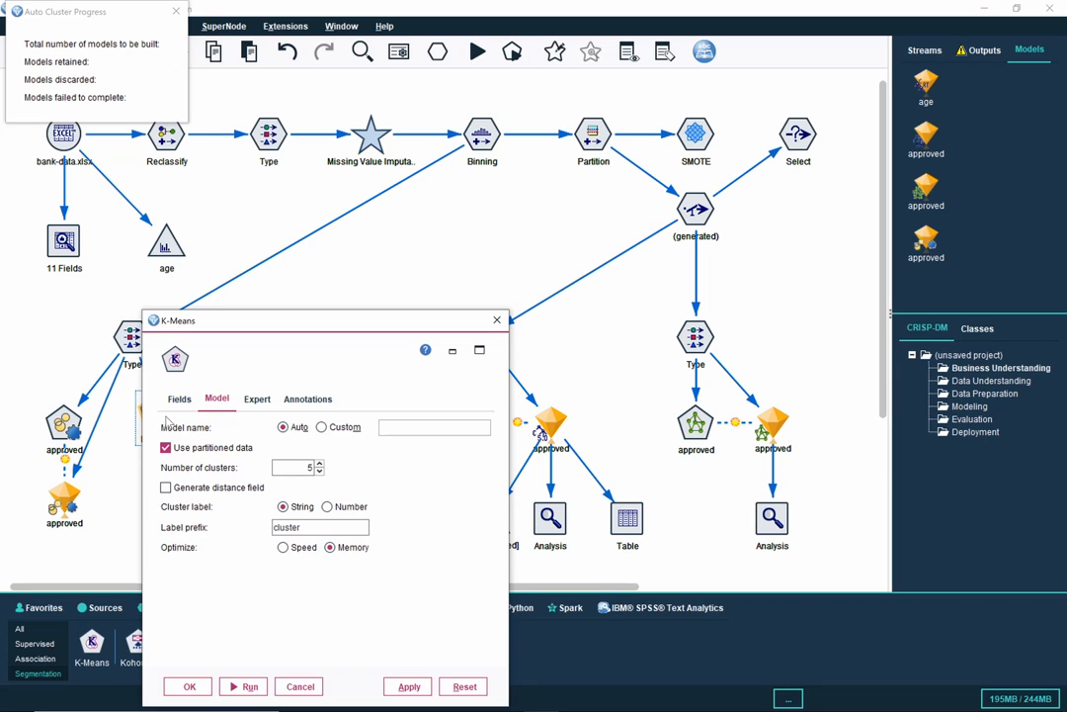
click(209, 448)
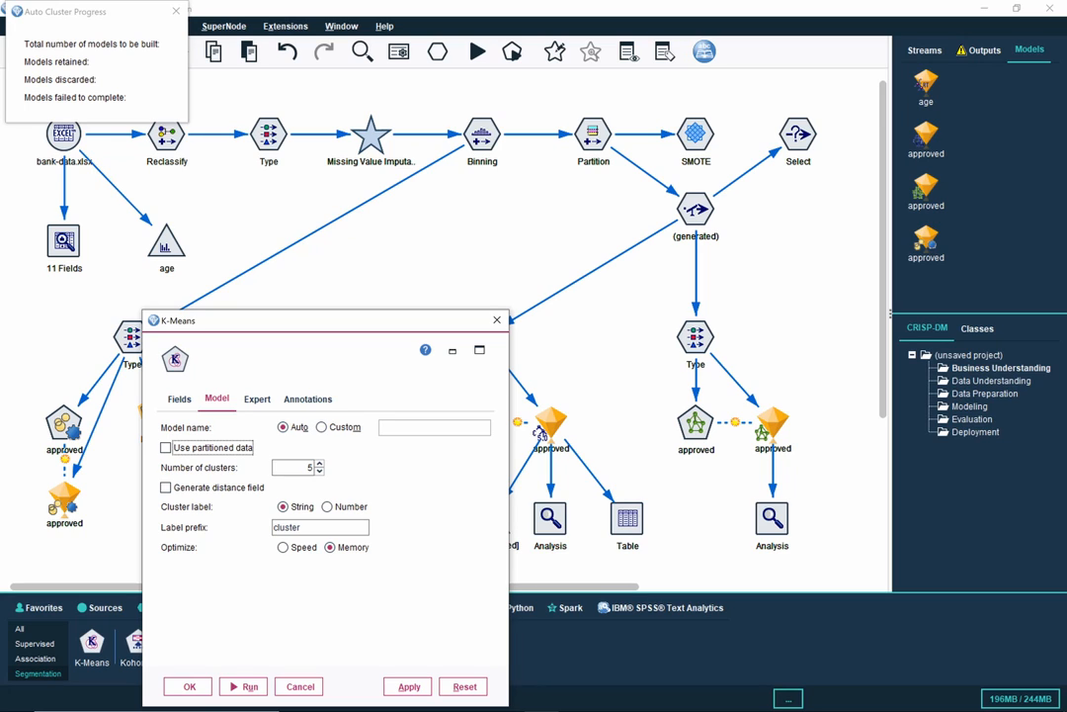
click(166, 489)
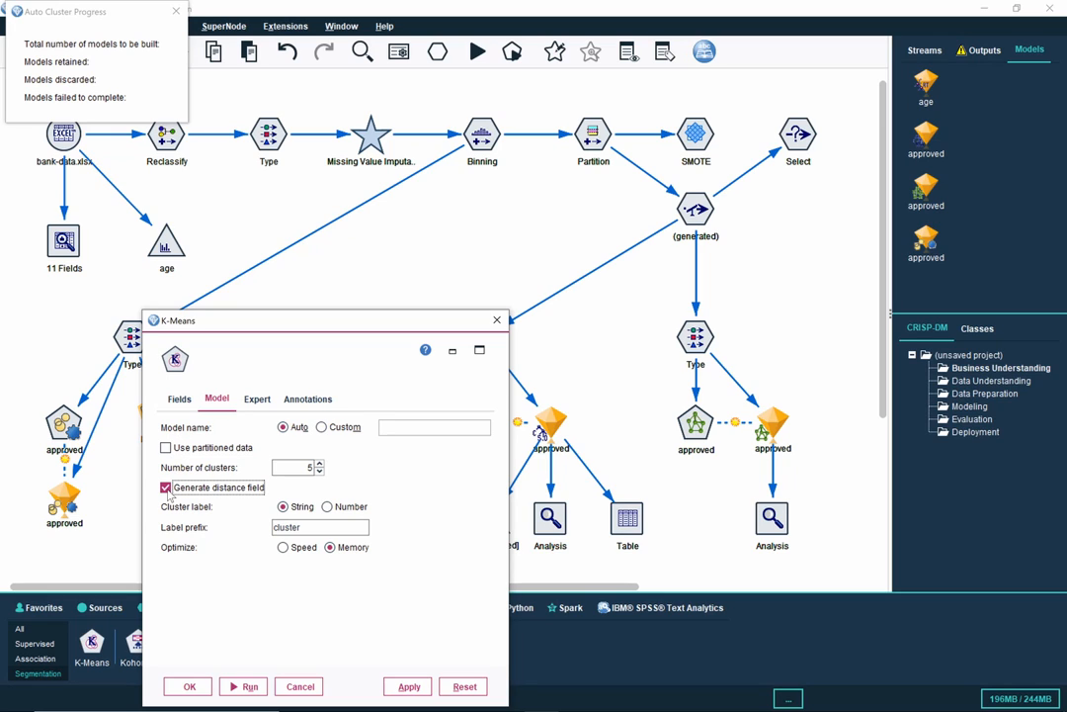
click(255, 400)
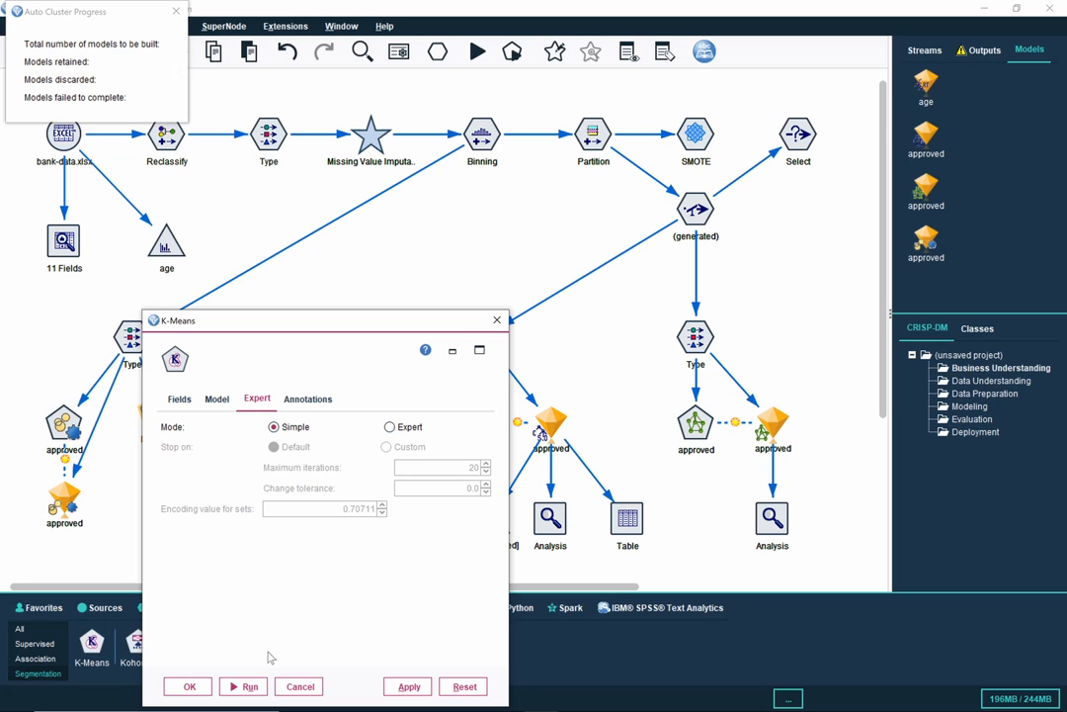
click(249, 686)
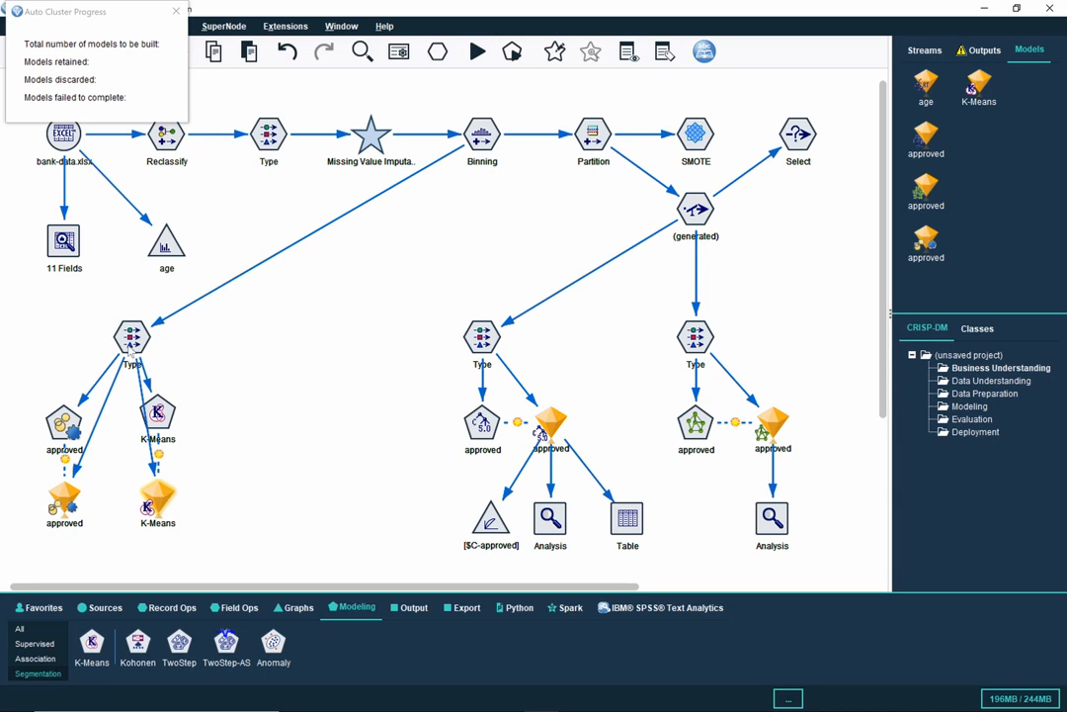
drag(130, 345, 121, 346)
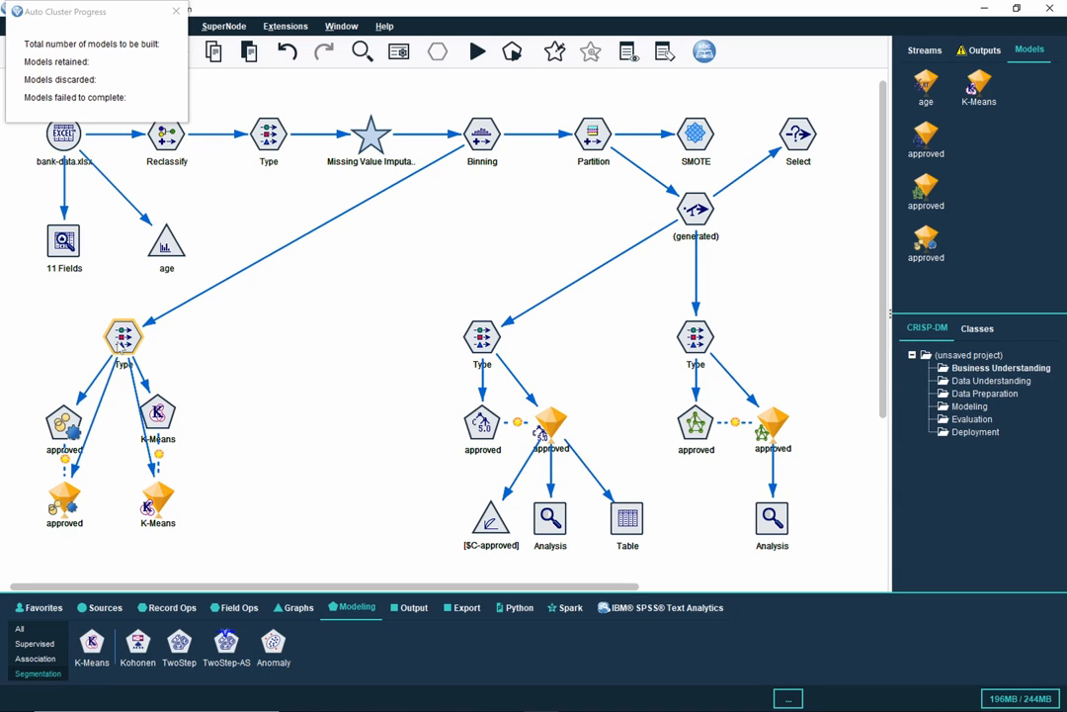
Step: Open the K-Means nugget full screen and examine its model summary, silhouette cluster quality and cluster sizes
click(163, 504)
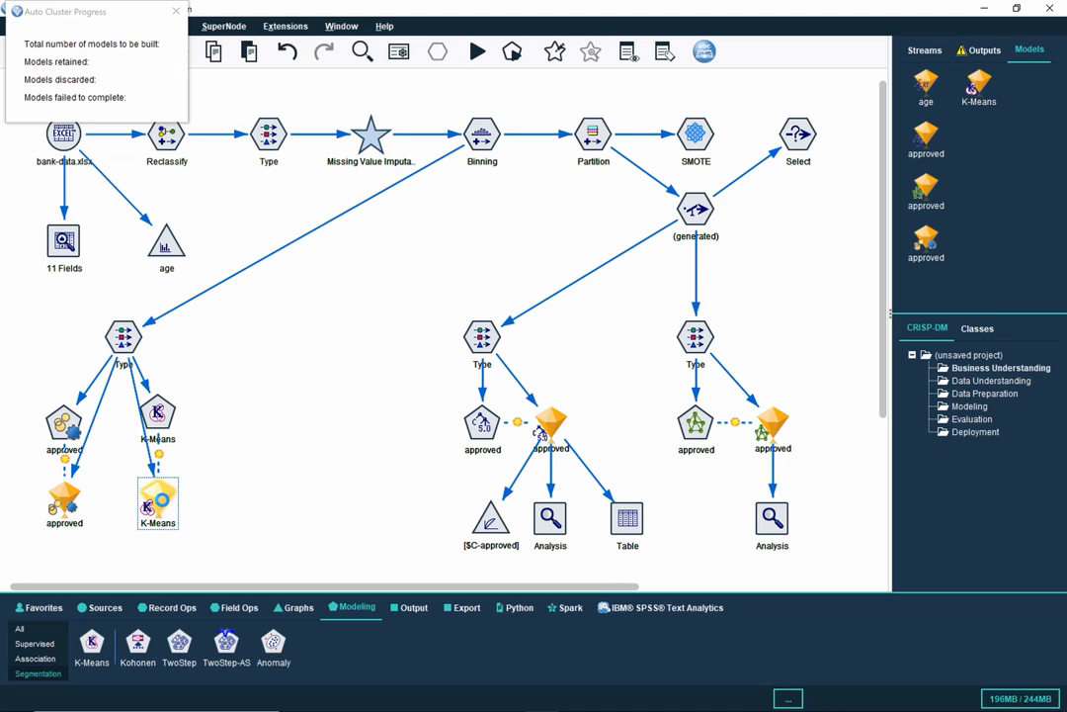
double_click(158, 504)
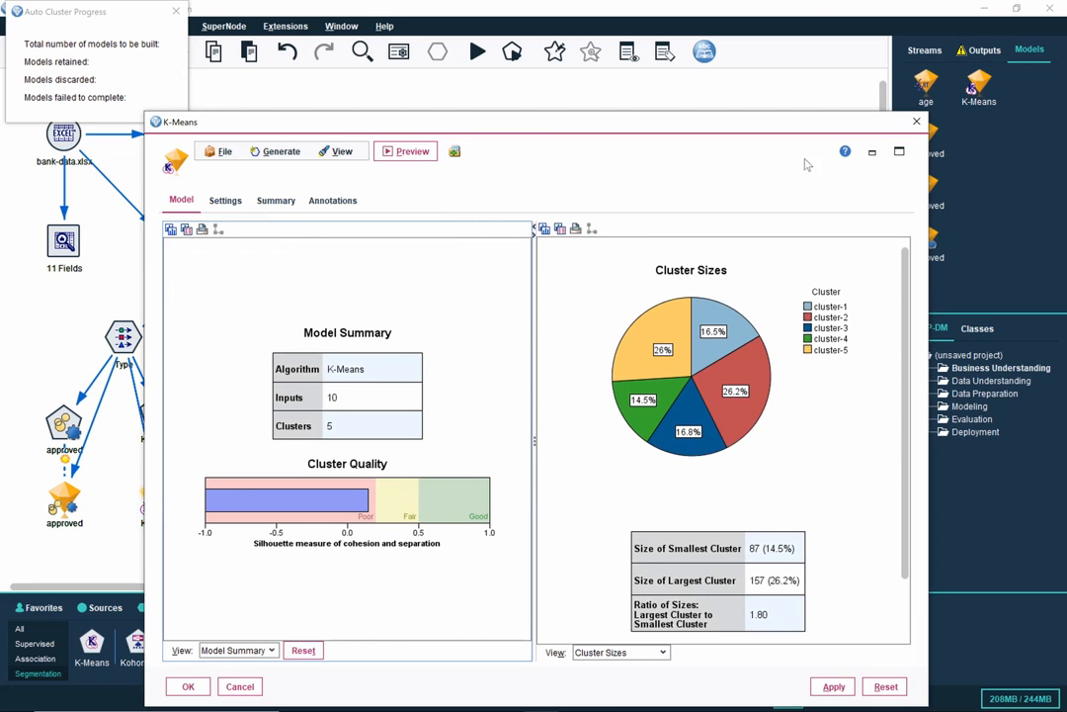
click(899, 153)
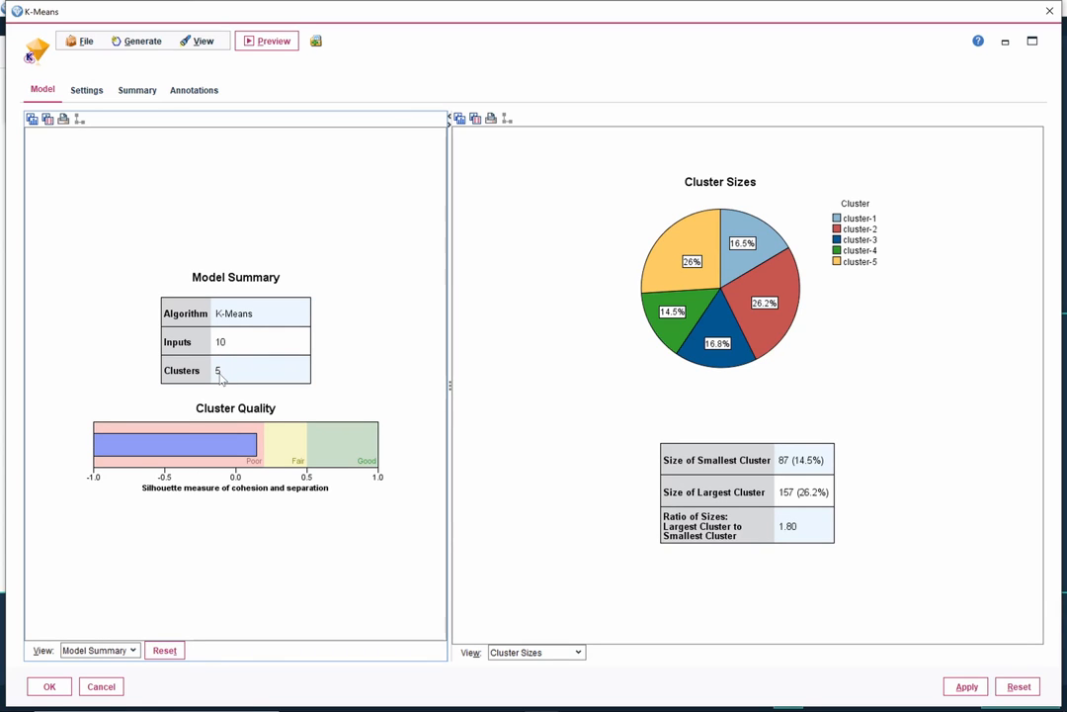
mouse_move(245, 456)
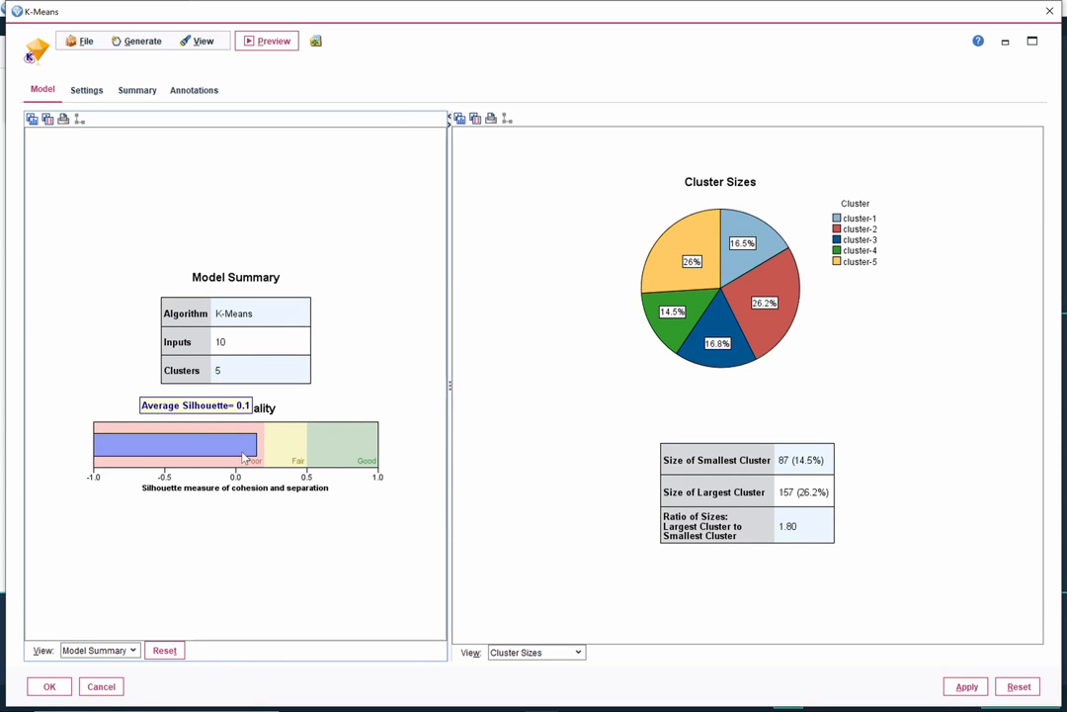
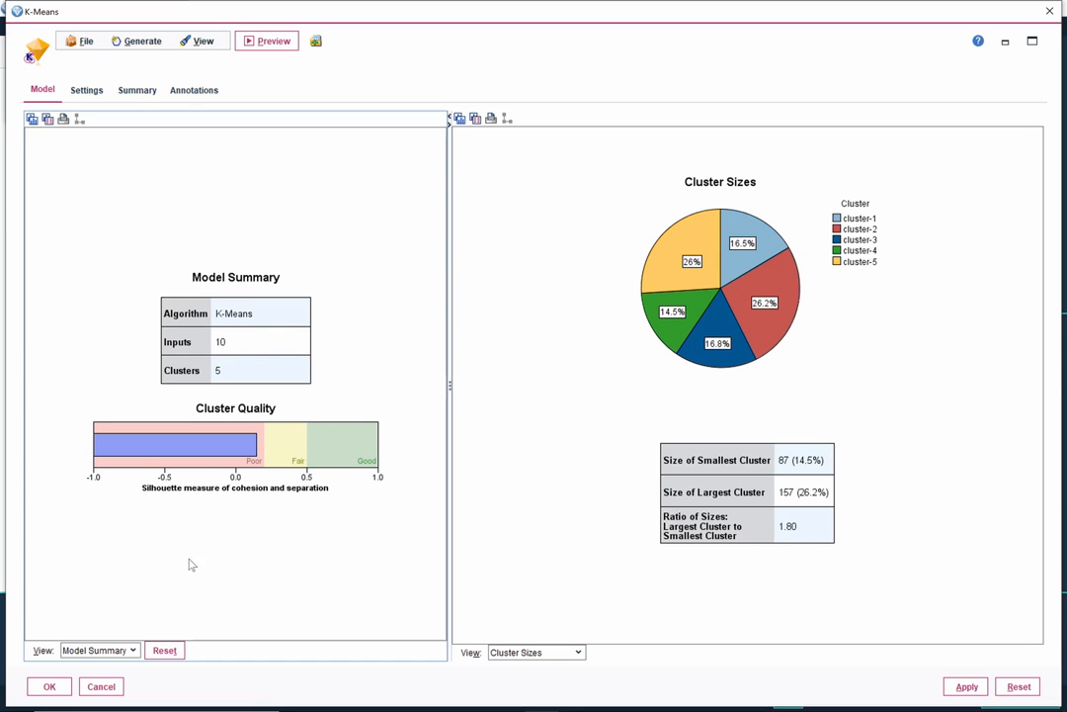
Step: Display the Clusters view in a widened pane beside the Predictor Importance chart and compare the inputs across clusters
click(131, 651)
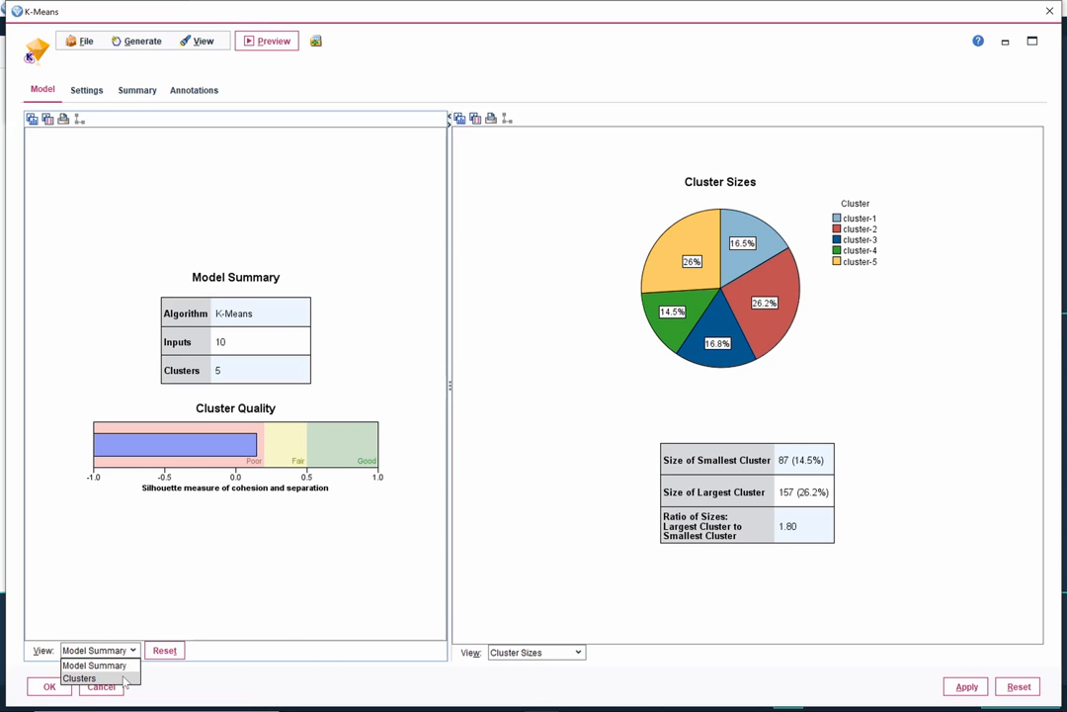
click(125, 678)
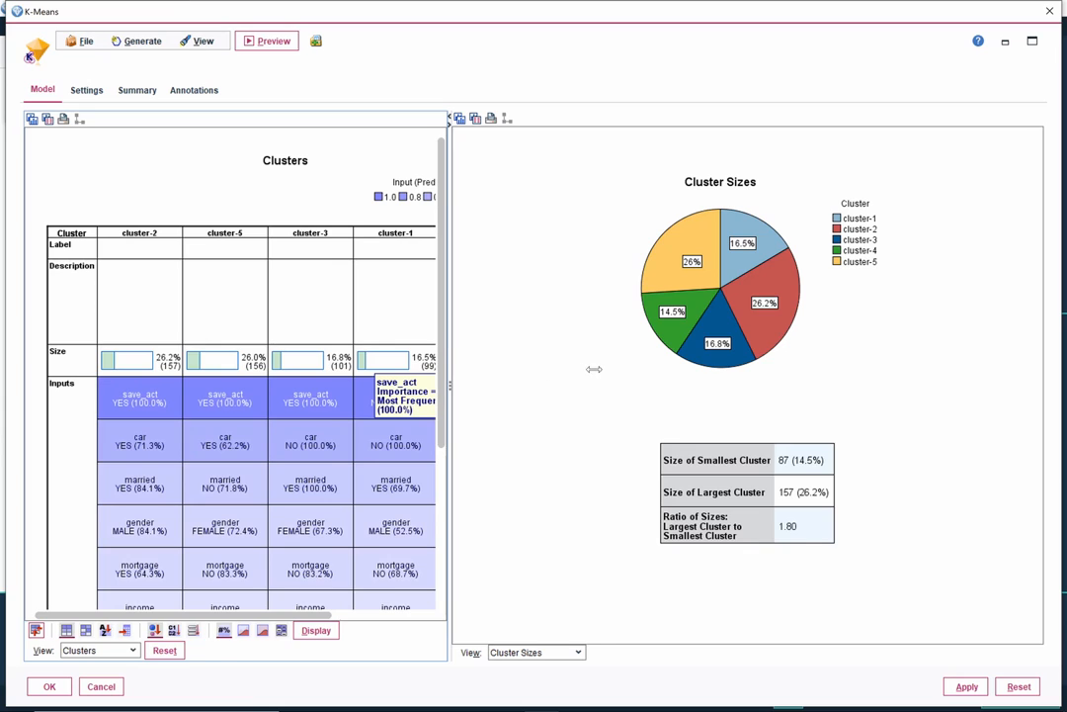
drag(594, 369, 597, 368)
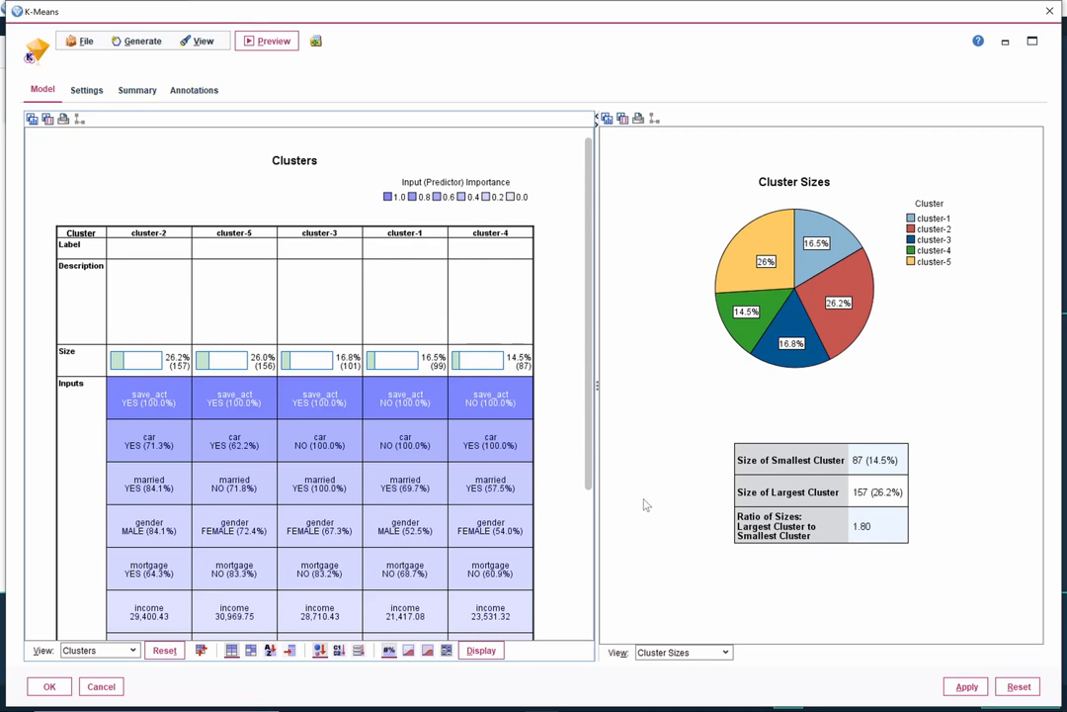
click(726, 653)
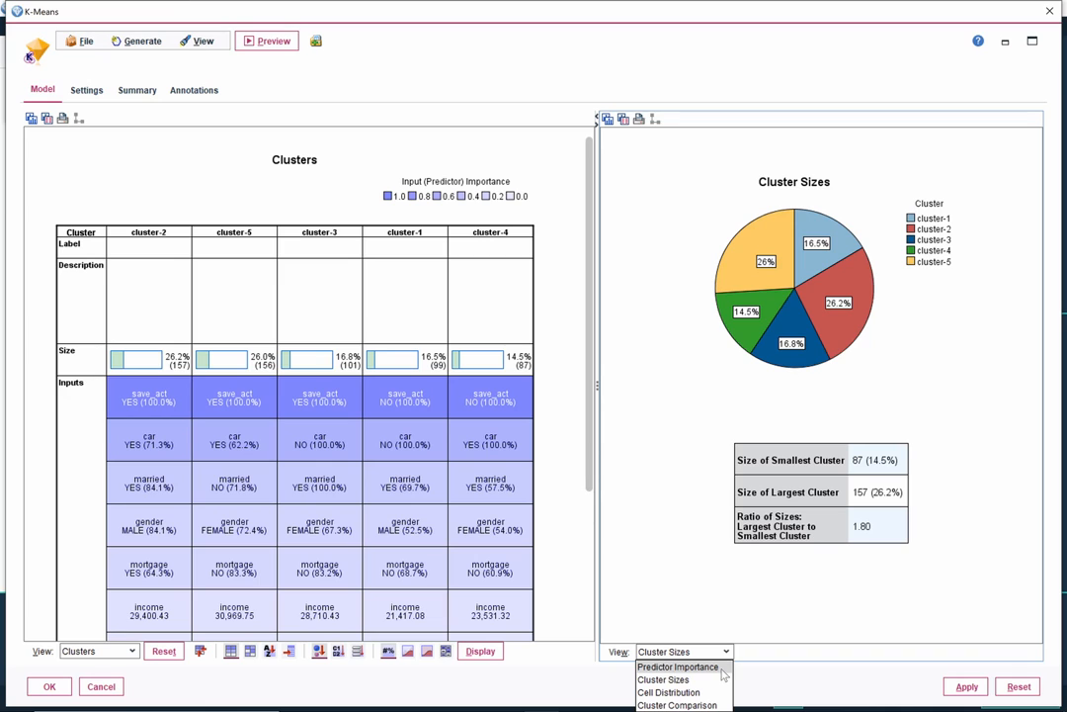
click(723, 667)
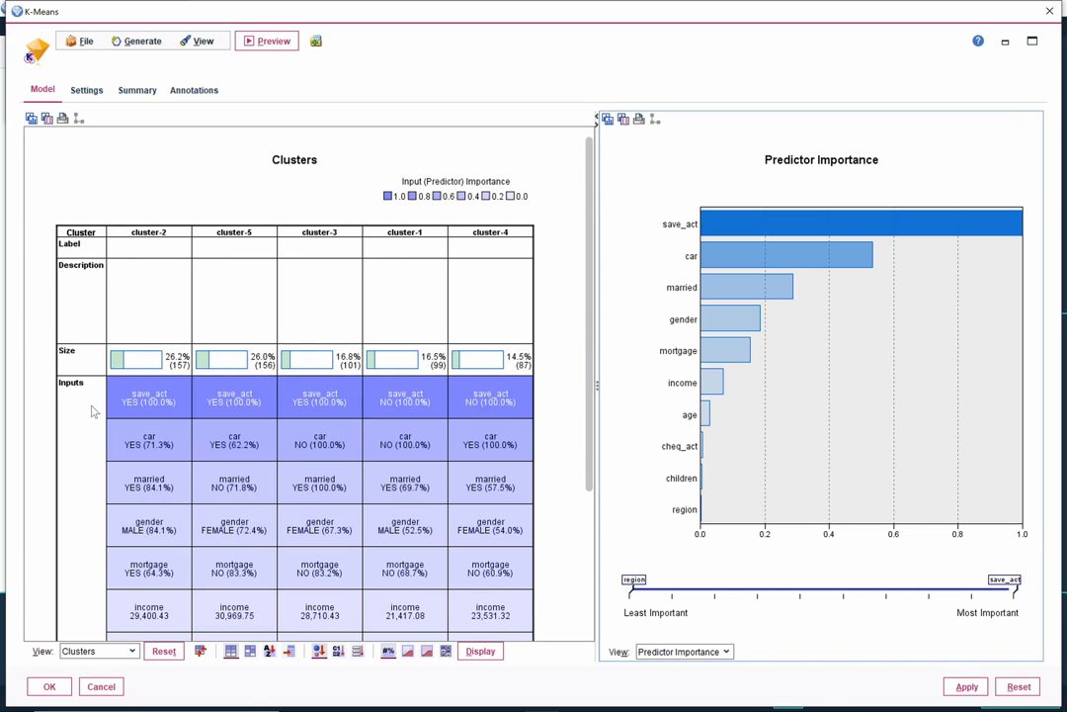
mouse_move(110, 409)
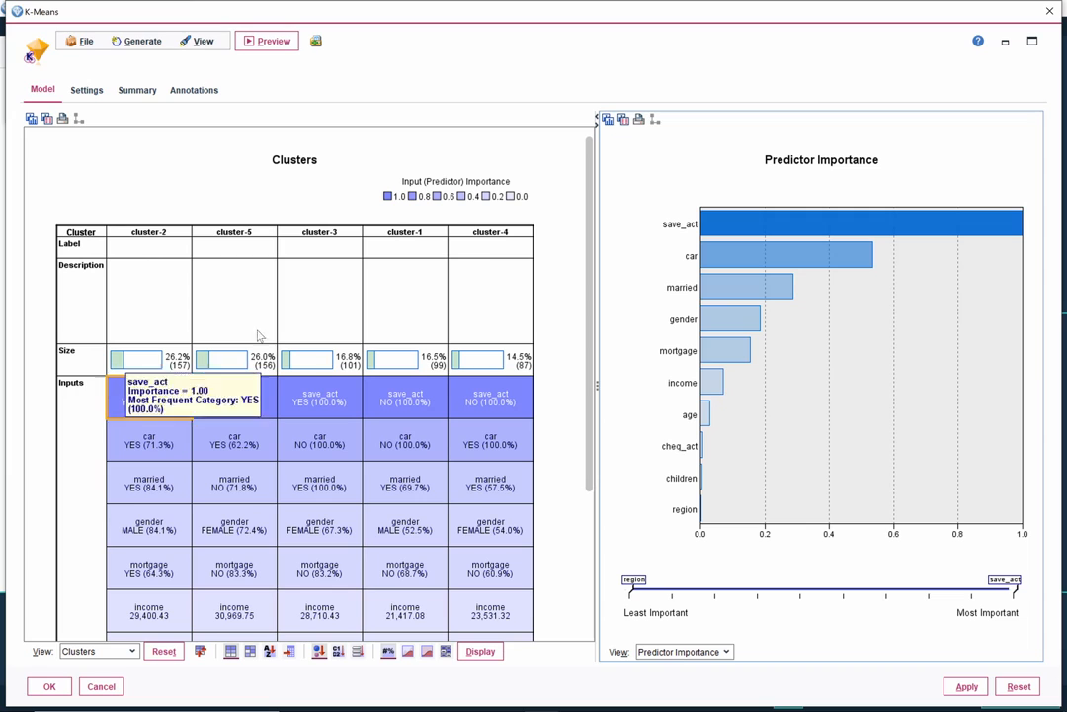
click(293, 306)
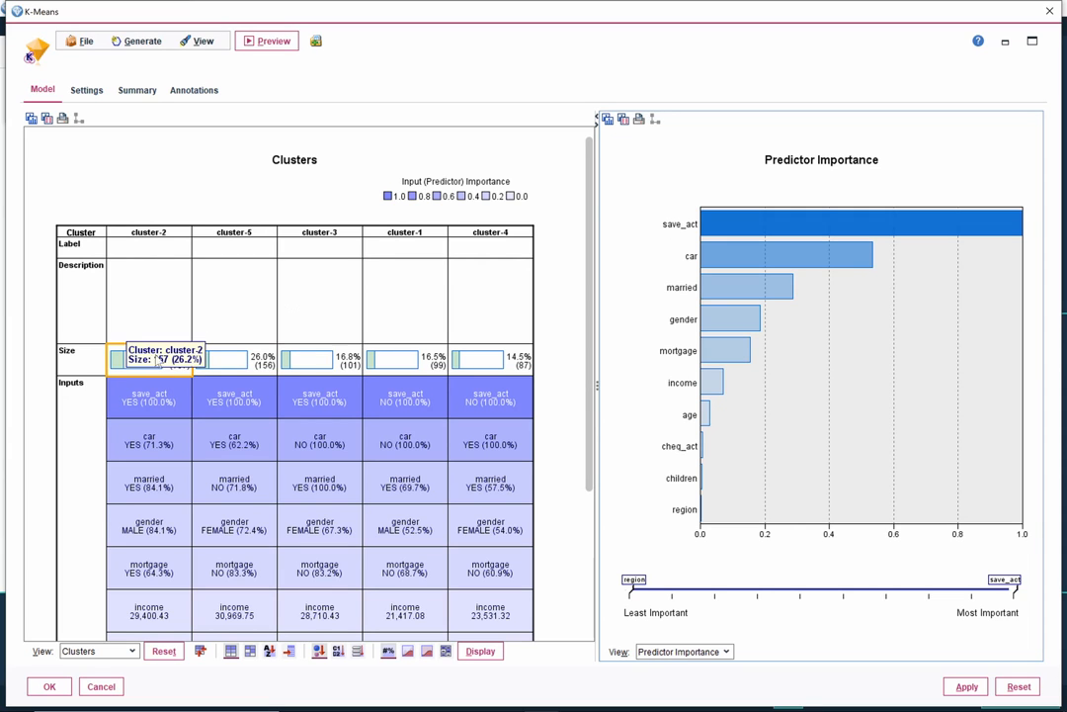
Step: Examine the cell distributions of save_act, car, married, gender, mortgage and income for cluster-2
click(122, 413)
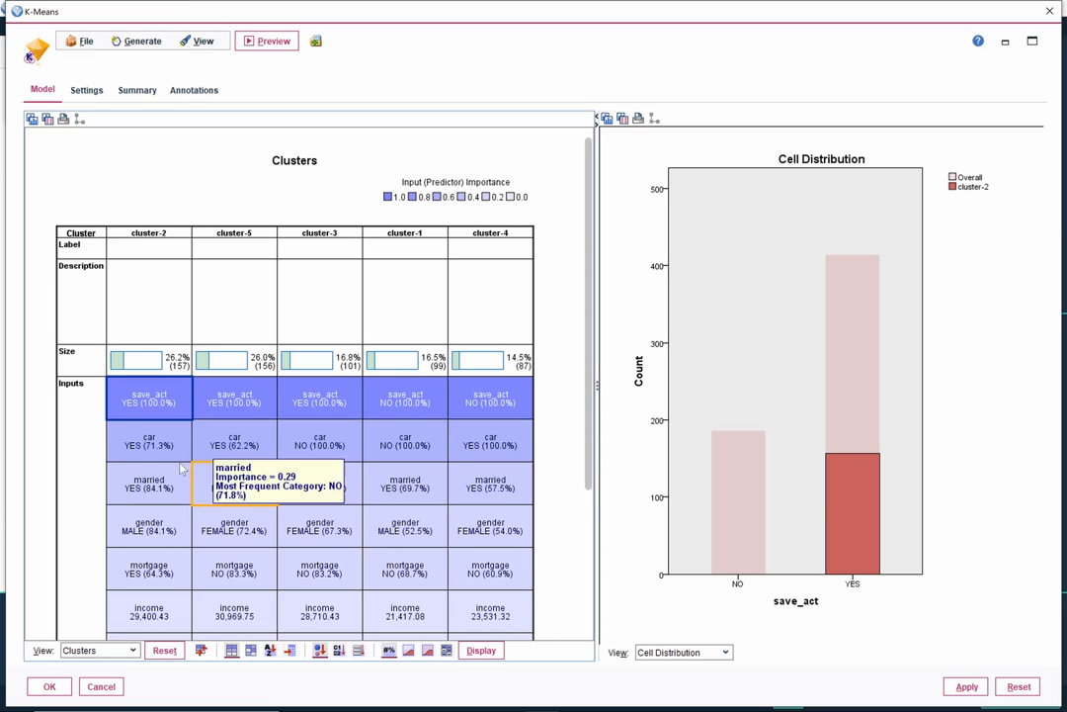
mouse_move(116, 452)
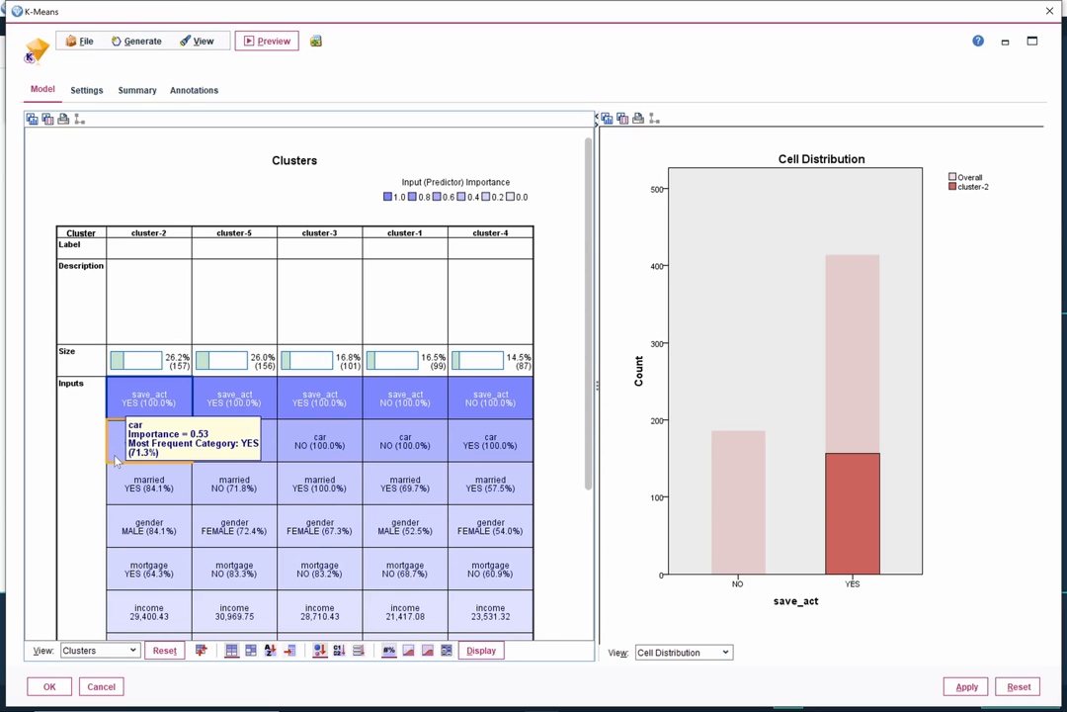
click(115, 452)
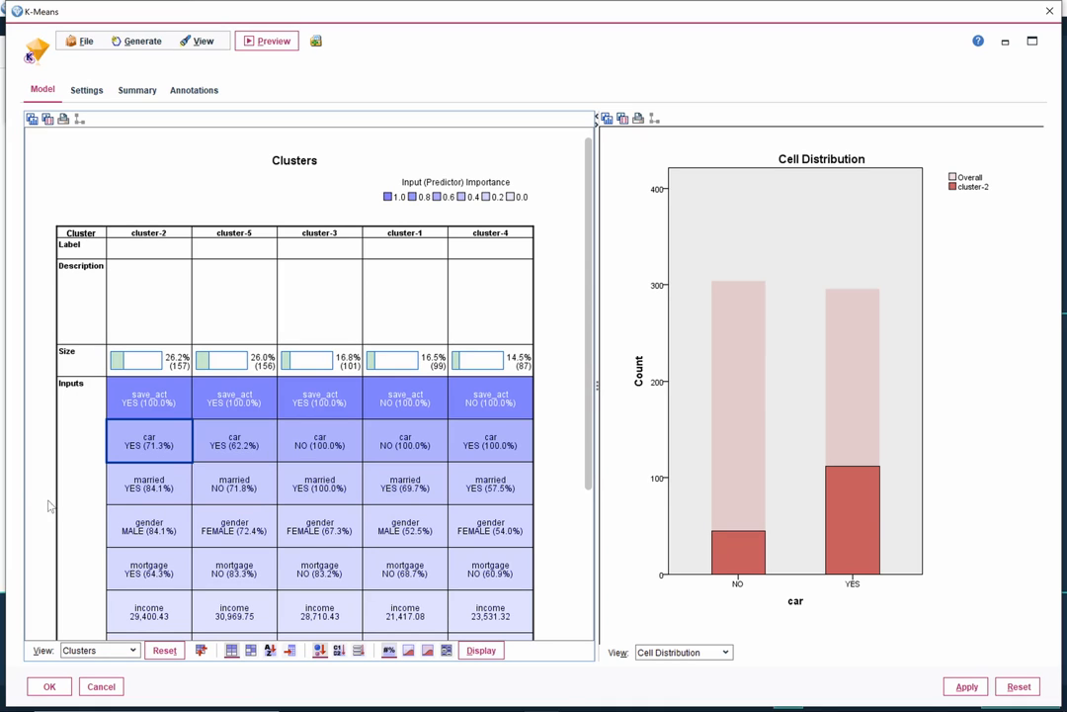
click(123, 499)
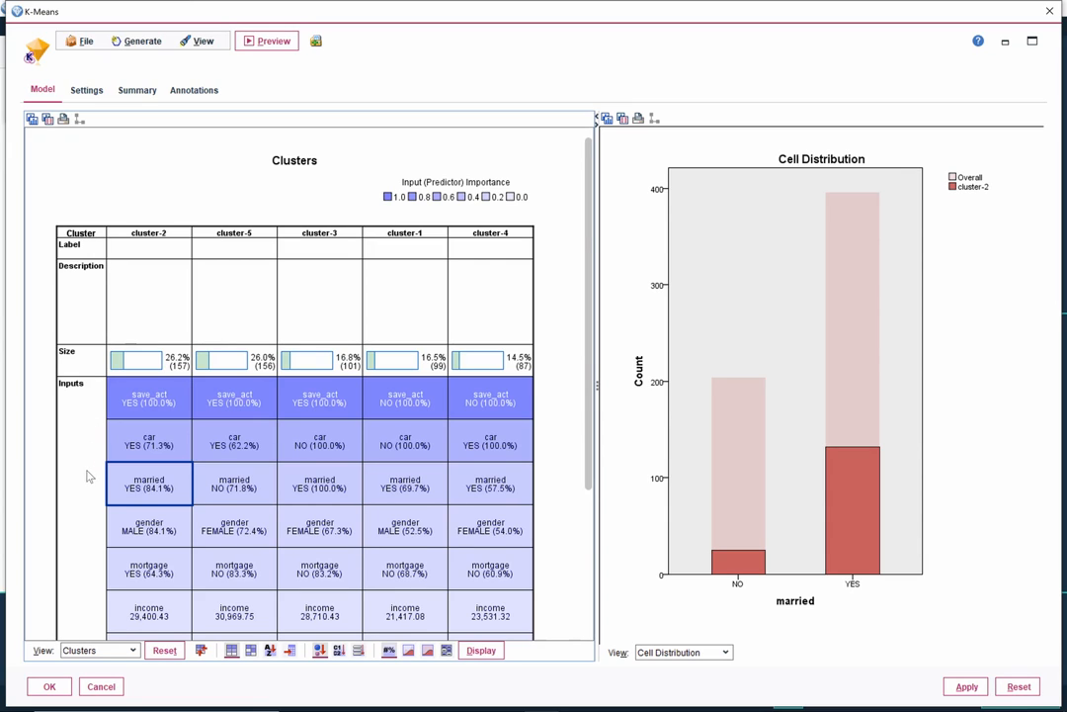
click(108, 531)
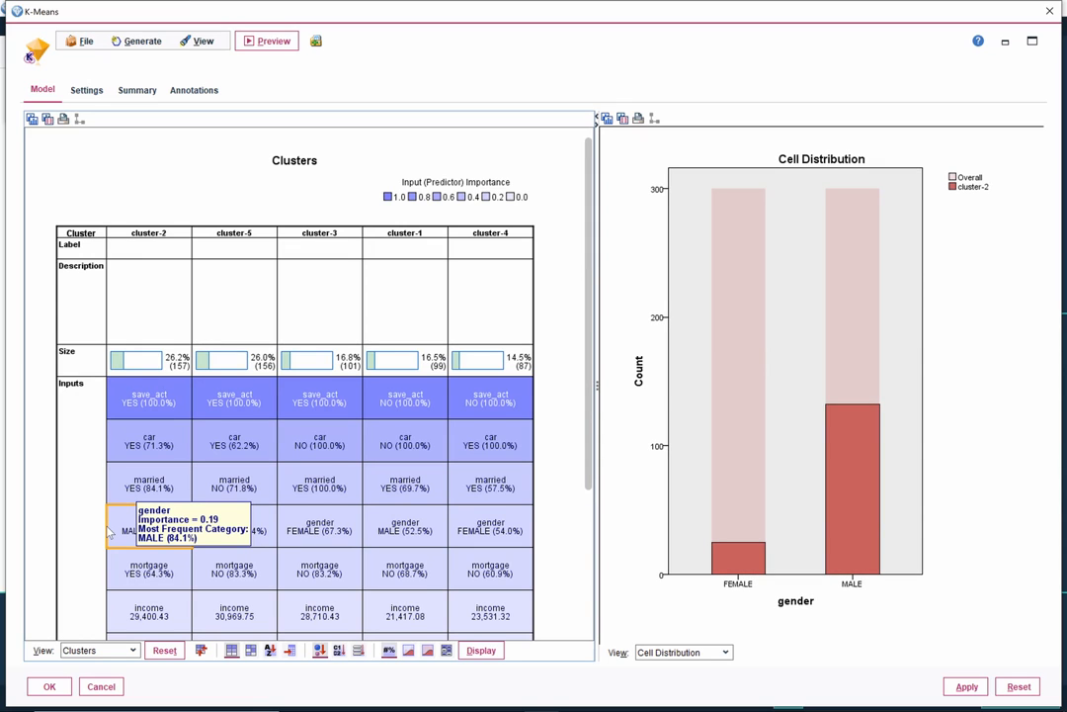
click(119, 579)
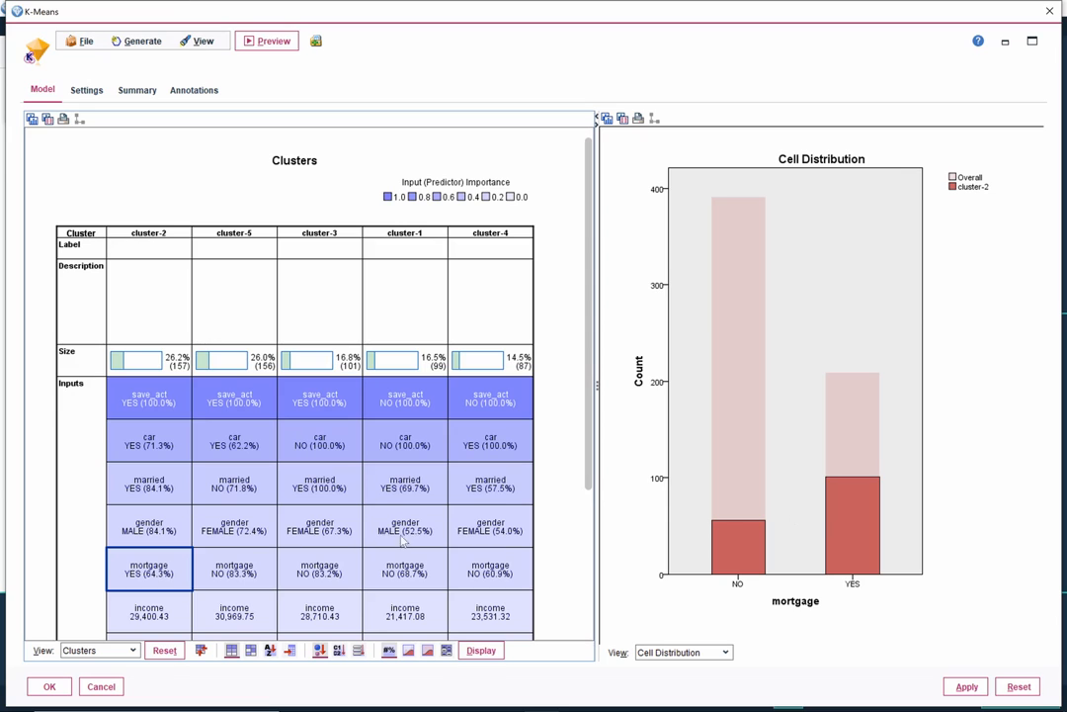
click(143, 615)
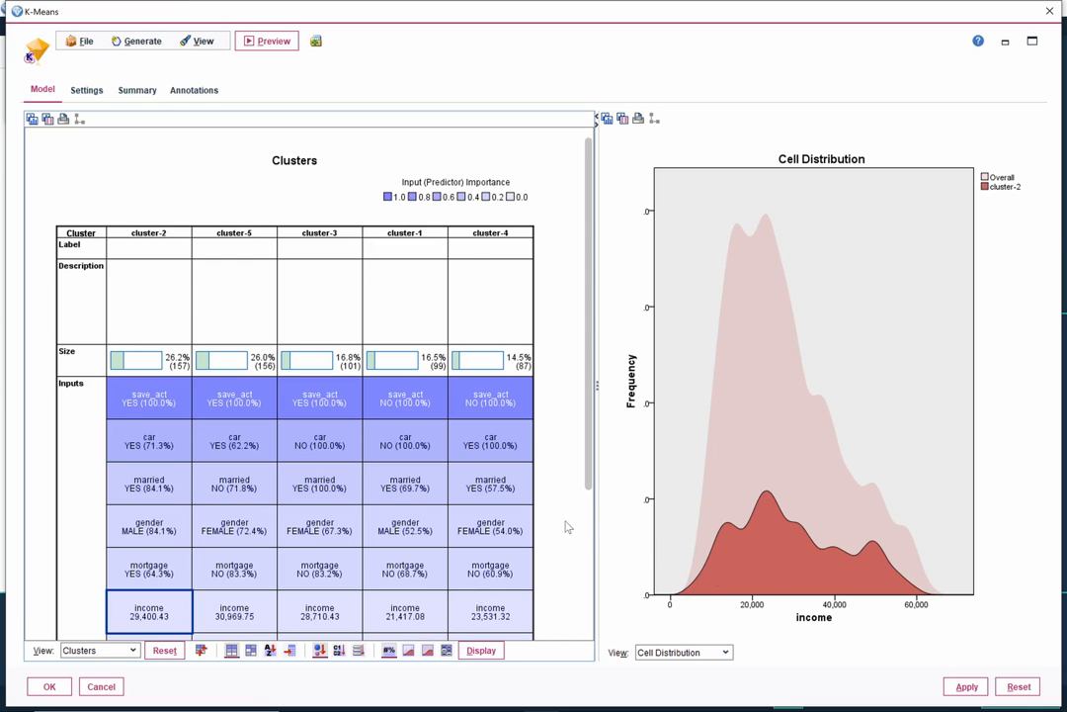
Step: Examine the cell distributions of age, cheq_act, children and region for cluster-2
scroll(557, 525, down, 1)
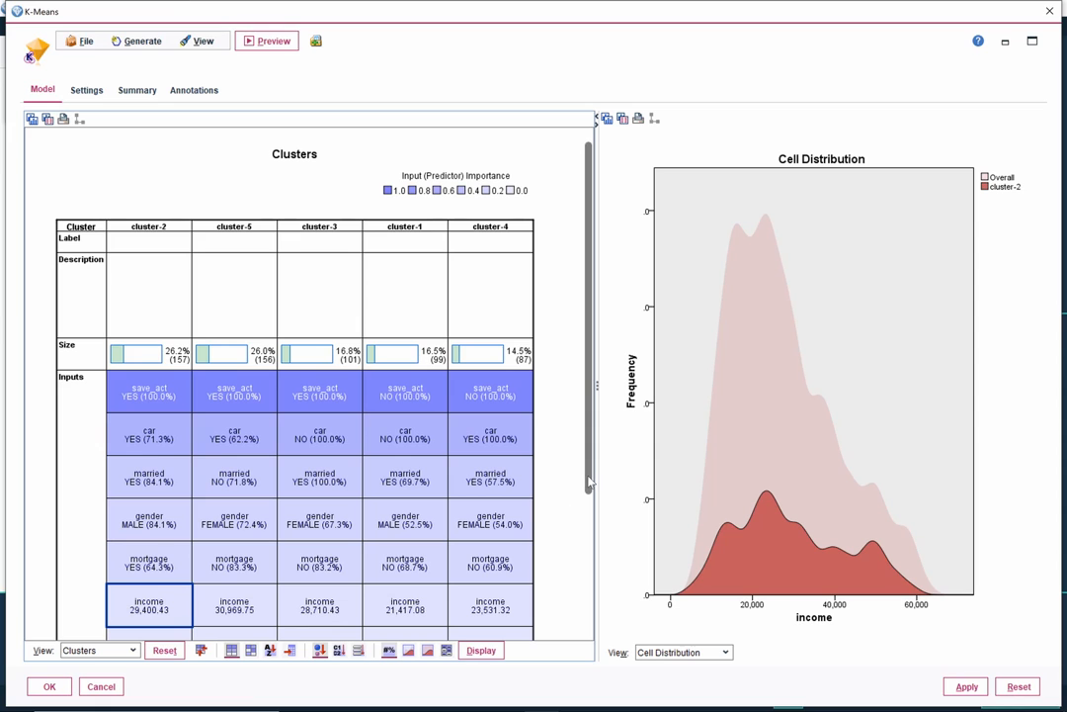
drag(589, 482, 585, 626)
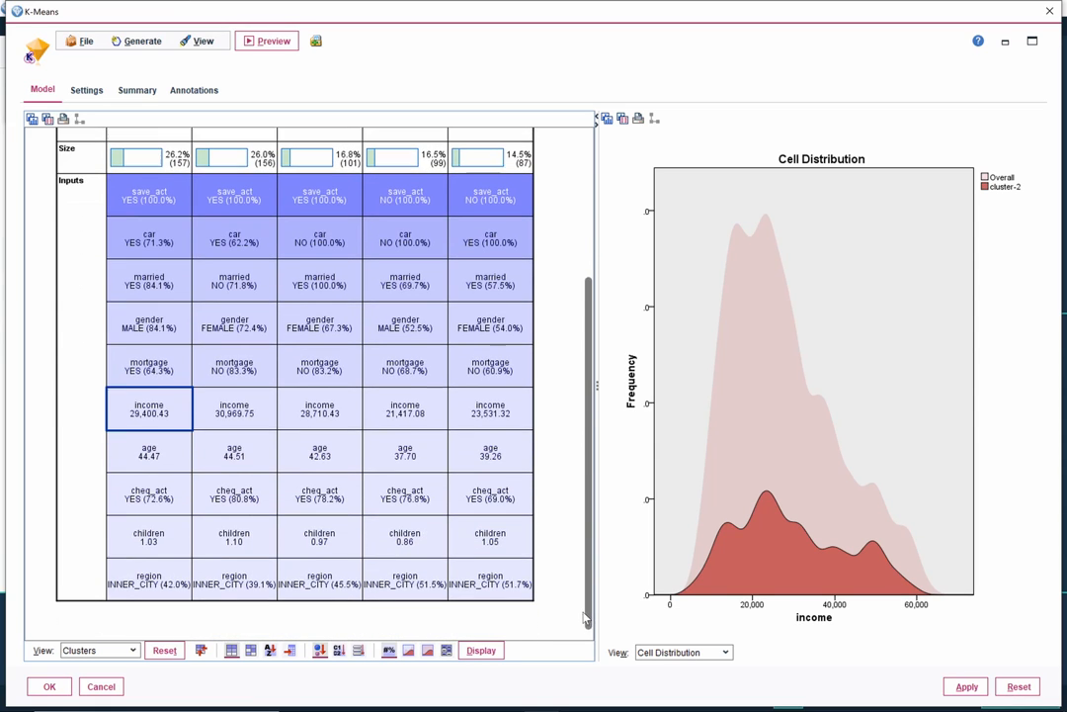
click(166, 472)
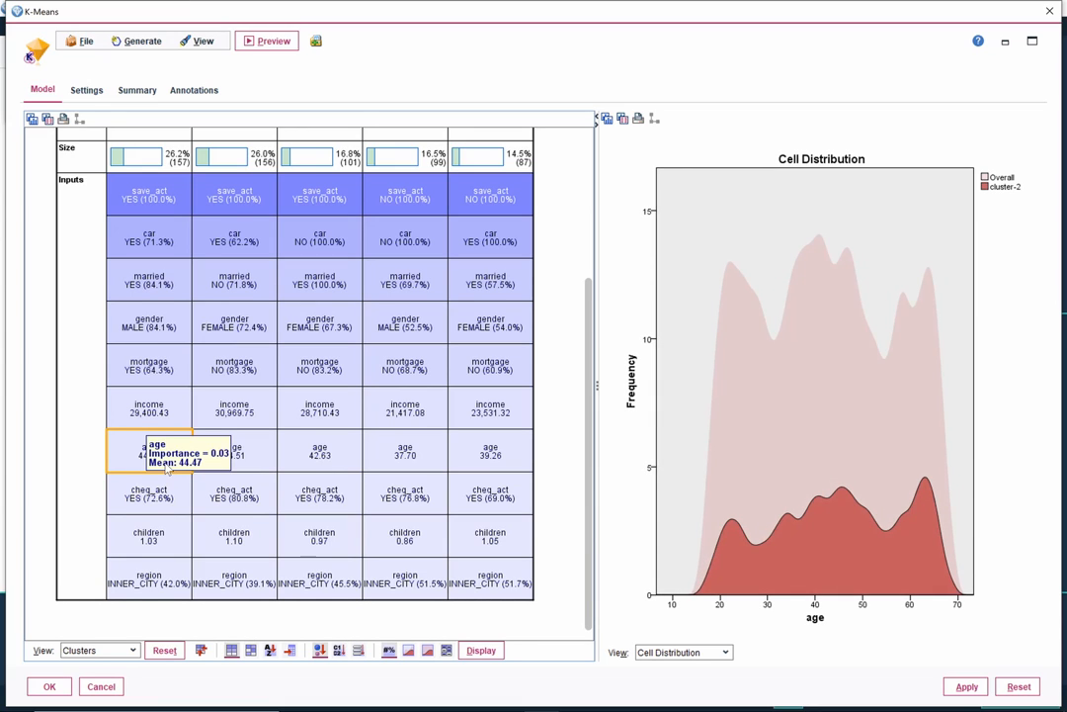
click(161, 495)
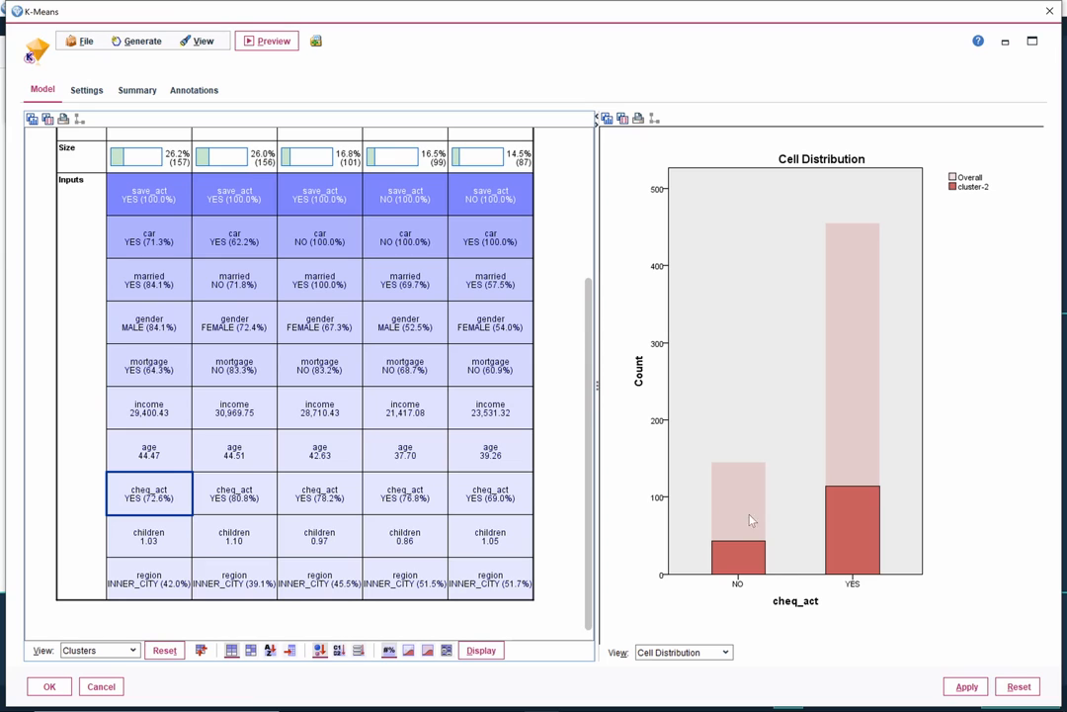
click(136, 534)
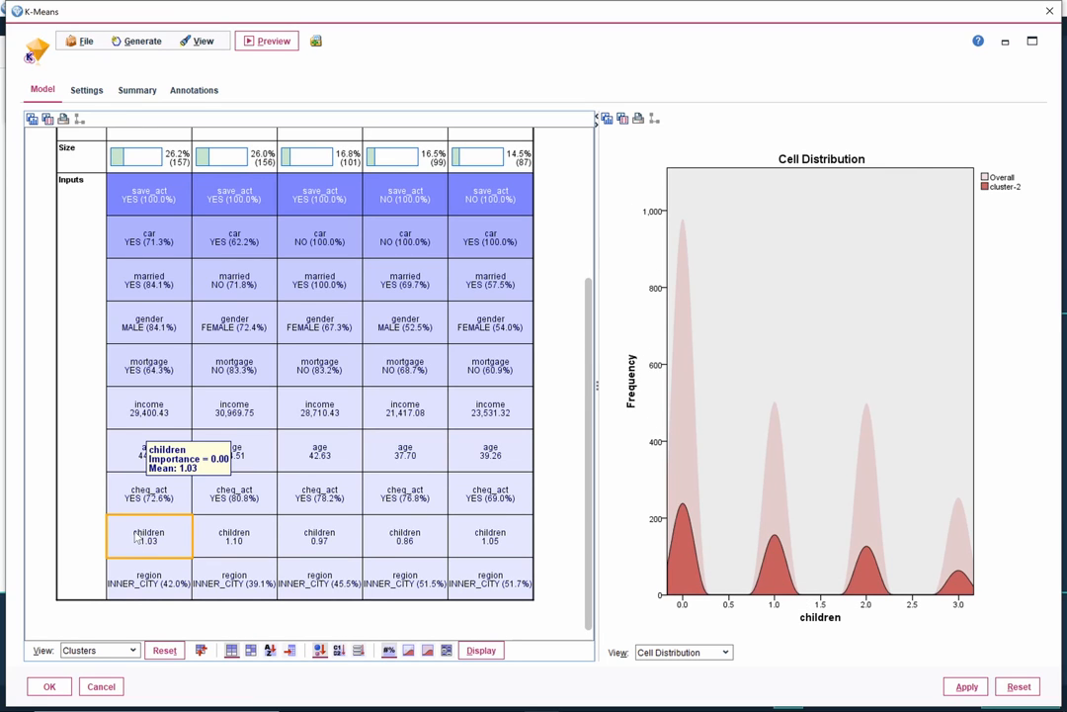
click(138, 582)
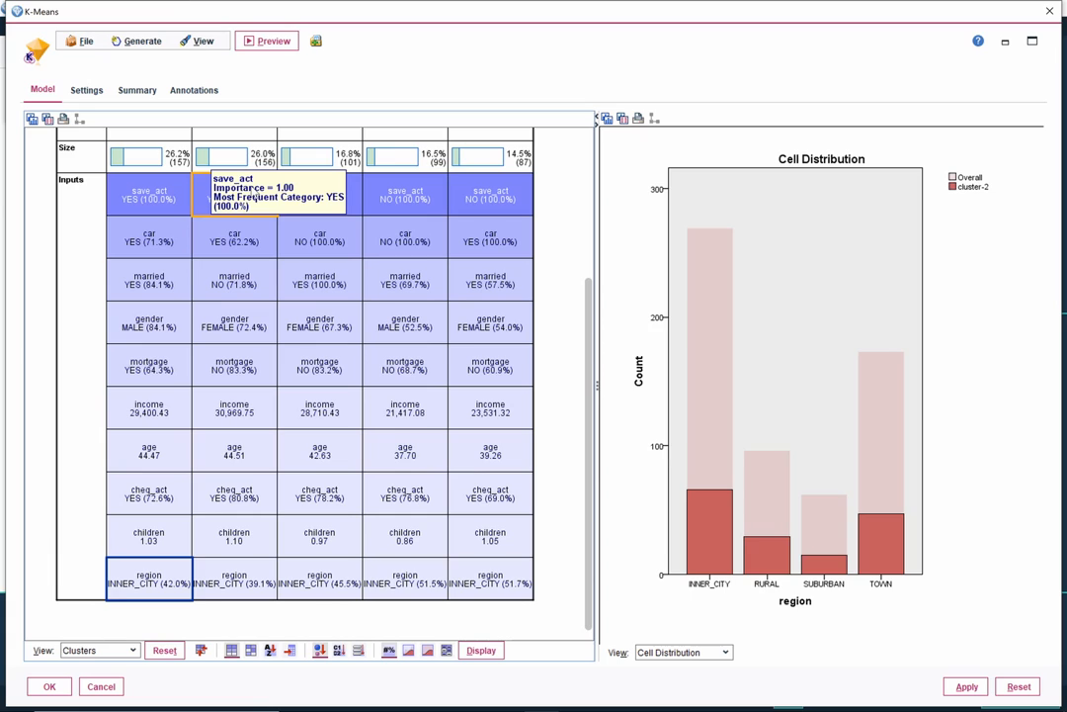
Step: View the cell distribution of save_act for cluster-5 and check the importance details of neighbouring cells
click(255, 196)
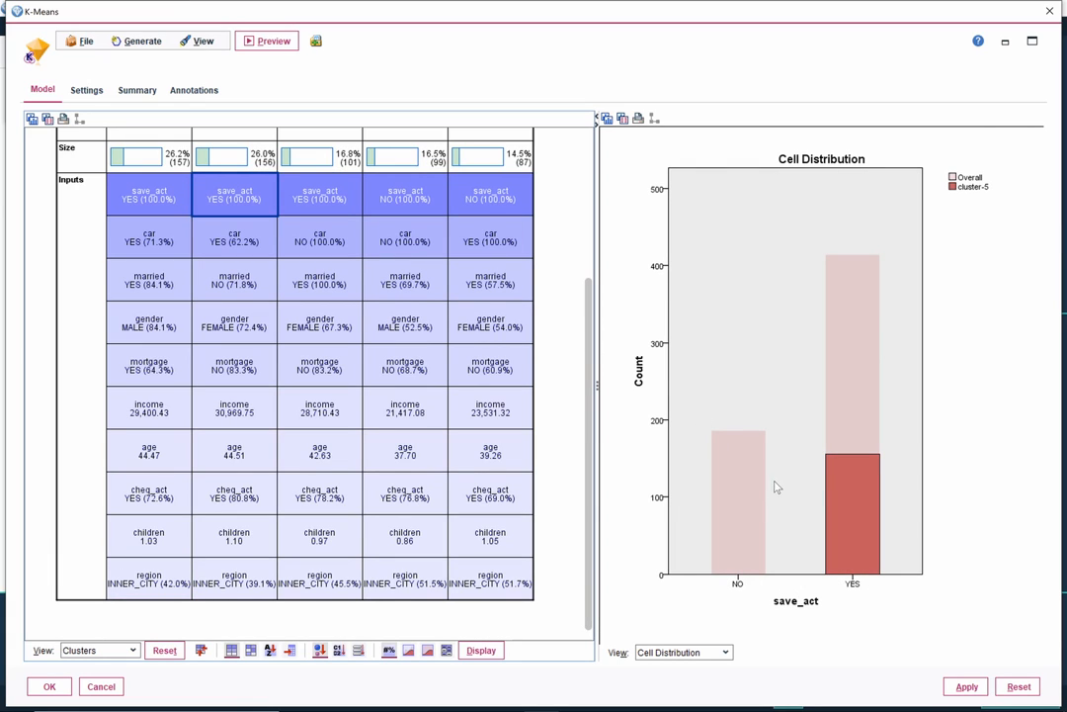
mouse_move(324, 281)
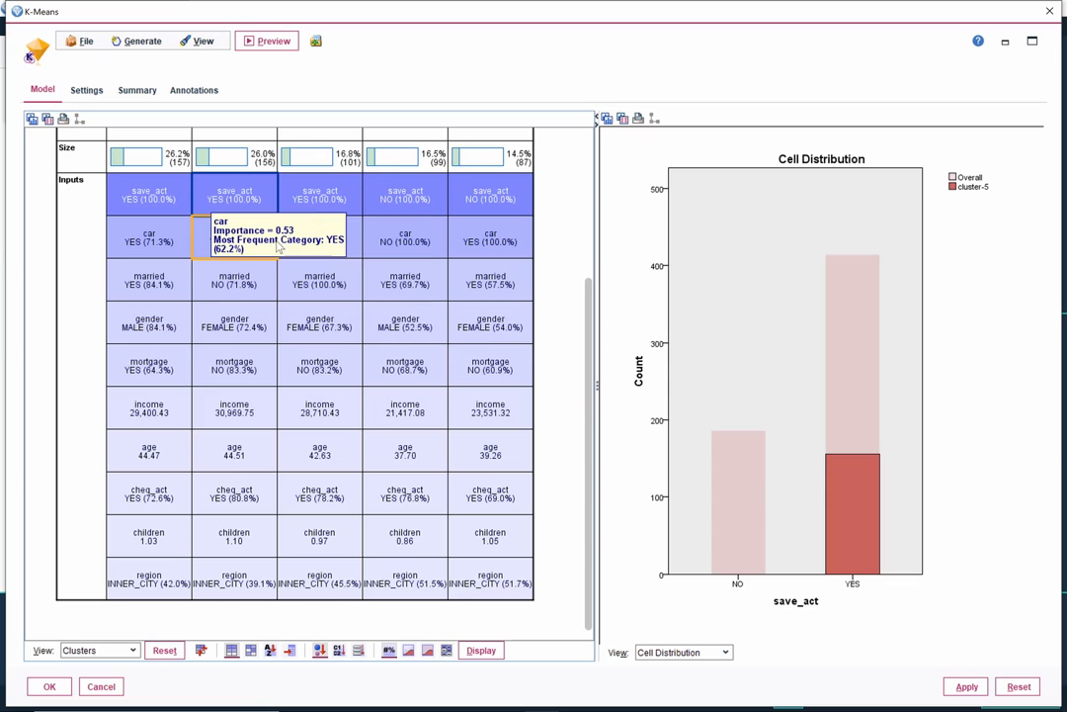
mouse_move(299, 212)
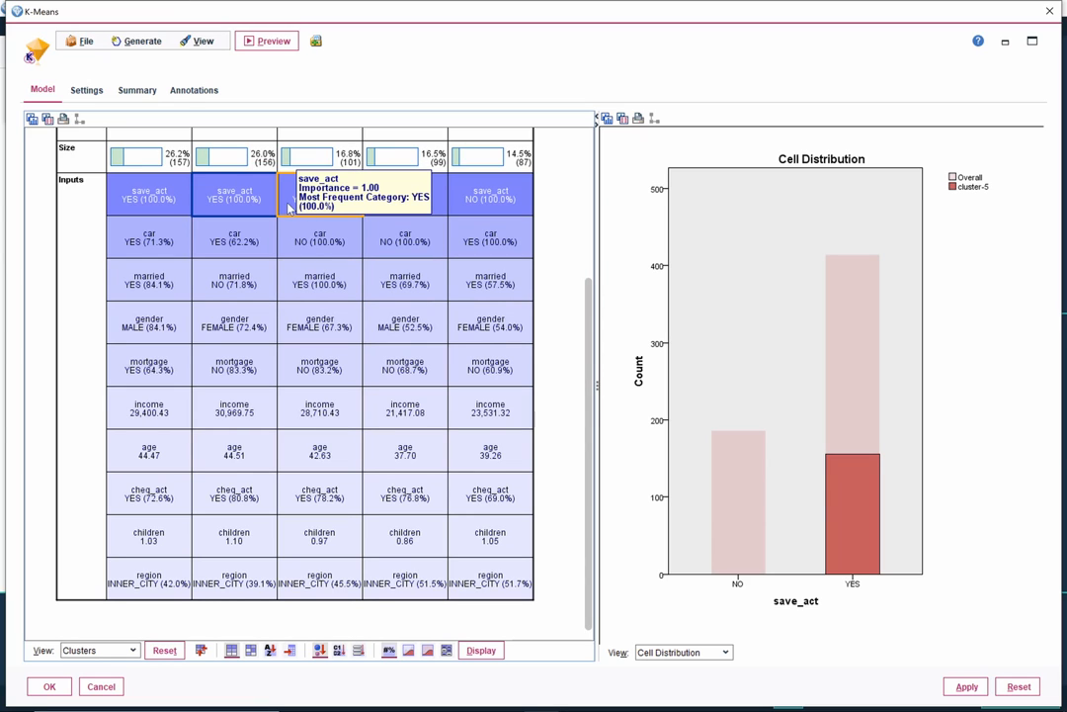
Step: View the save_act cell distribution for cluster-3, and review the Model Summary beside the Predictor Importance chart
click(287, 208)
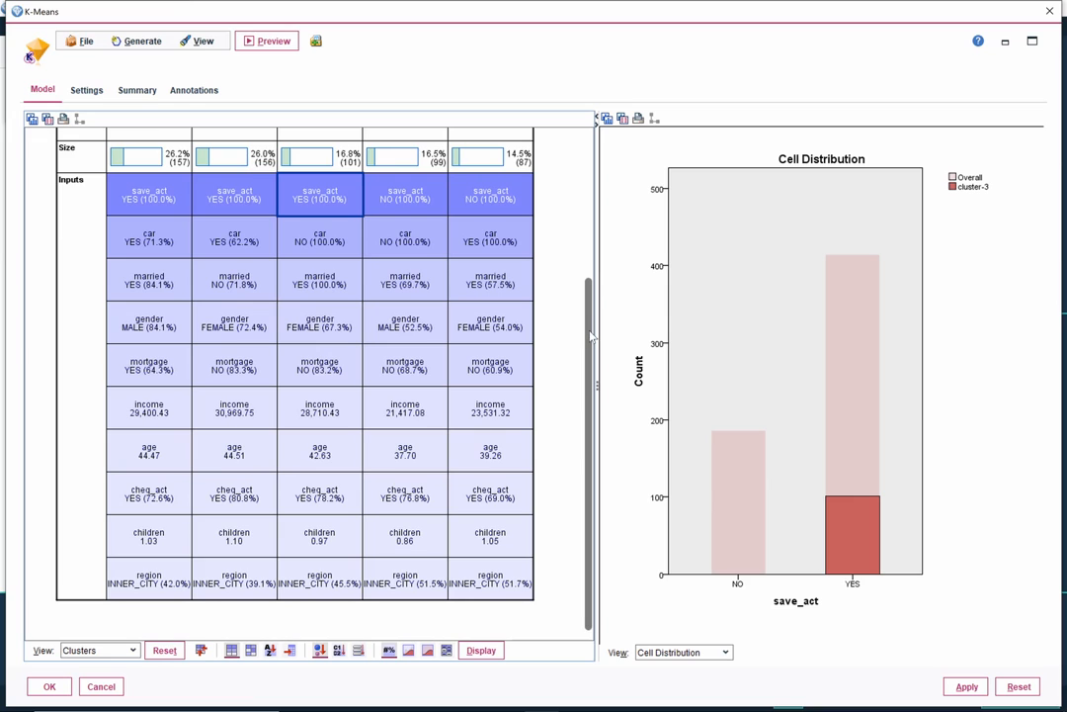
drag(588, 331, 589, 163)
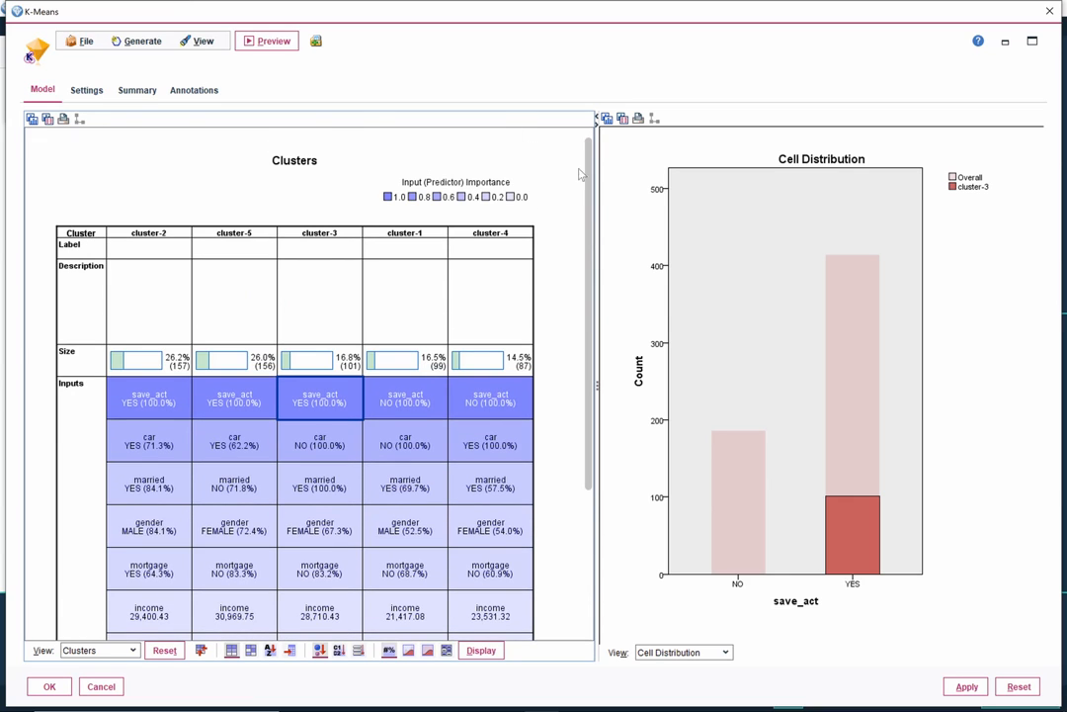
click(128, 654)
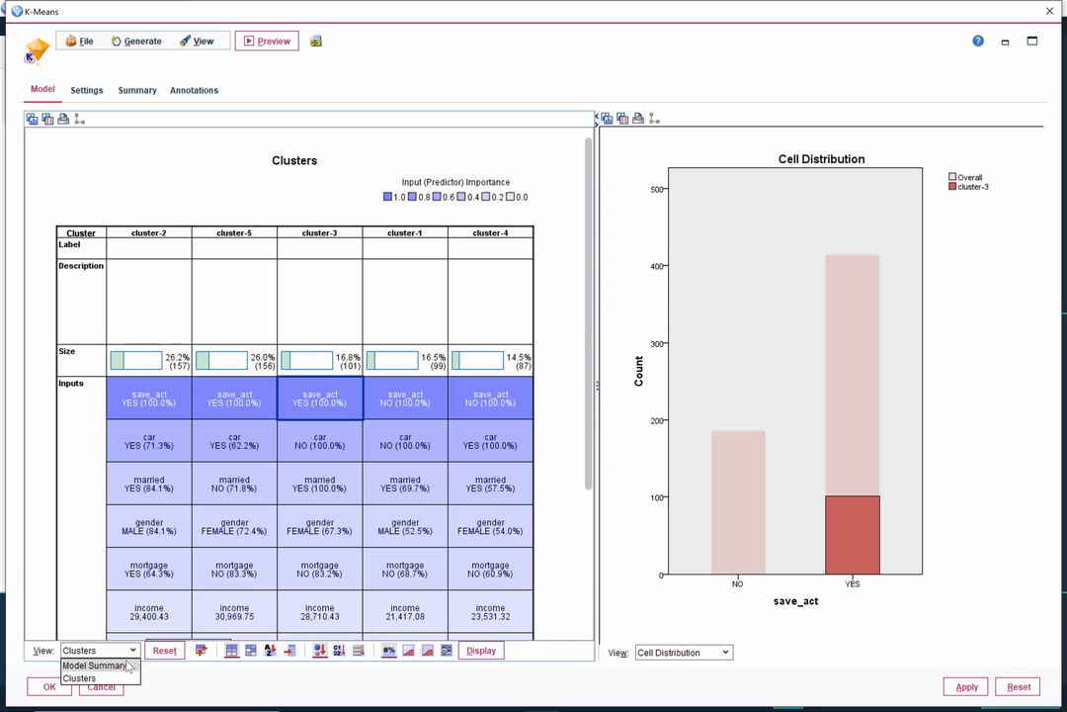
click(128, 668)
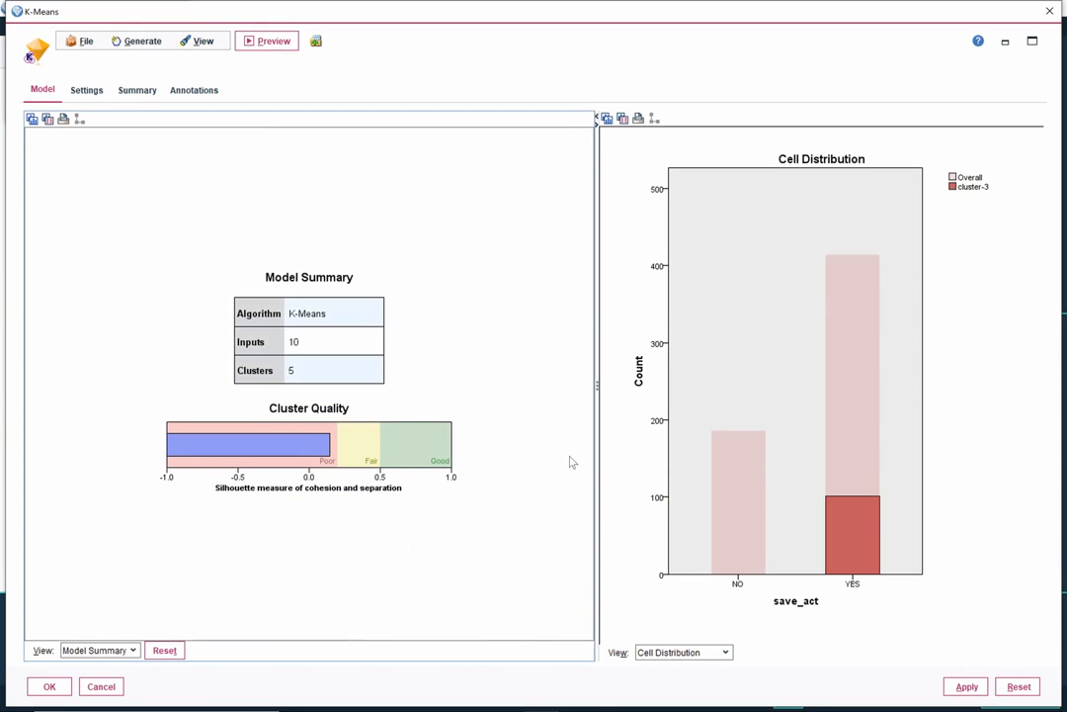
drag(597, 388, 460, 386)
click(531, 652)
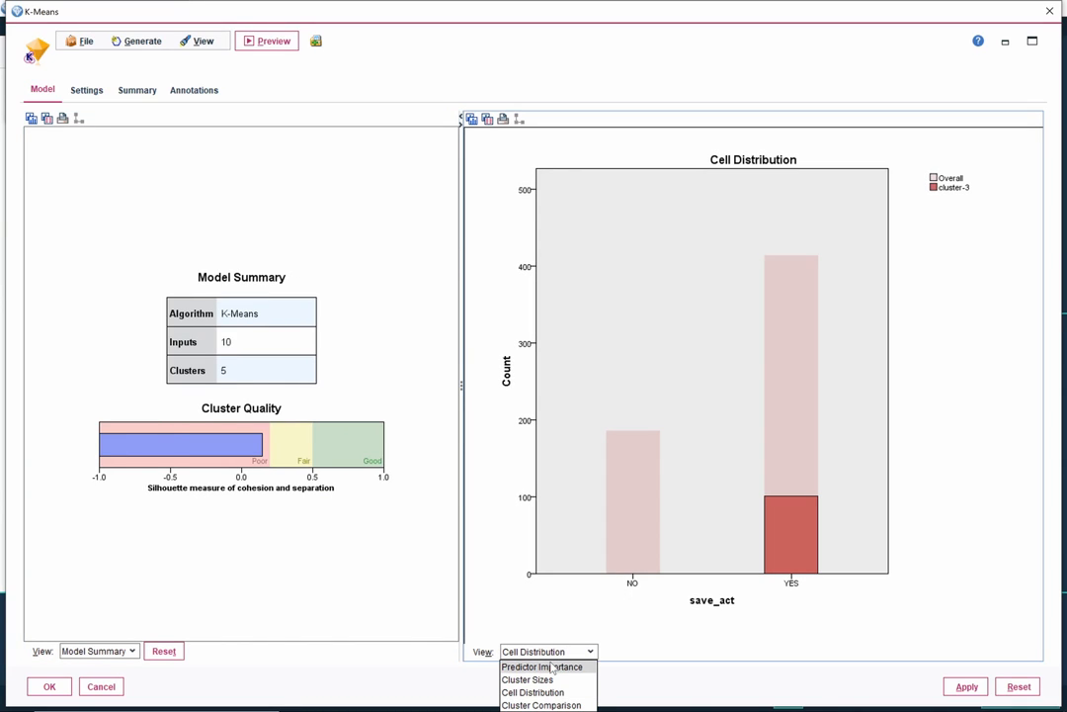
click(552, 667)
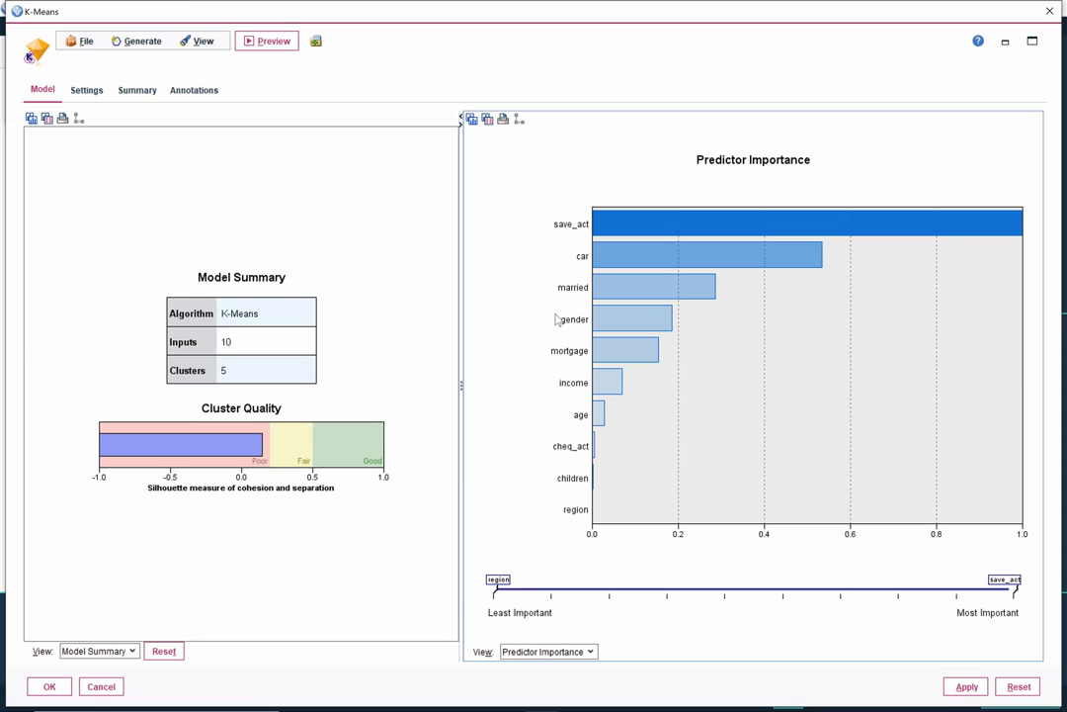
click(1049, 12)
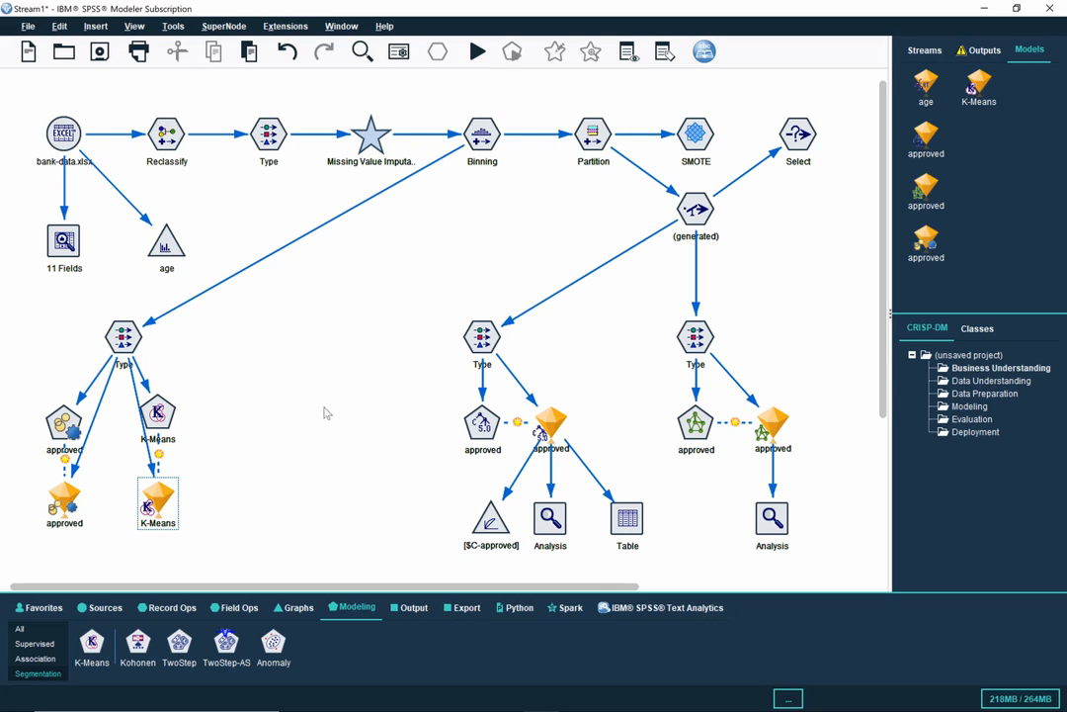
Step: Add a Type node between the clustering branch and the C5.0 branch, and connect Binning to it
click(228, 608)
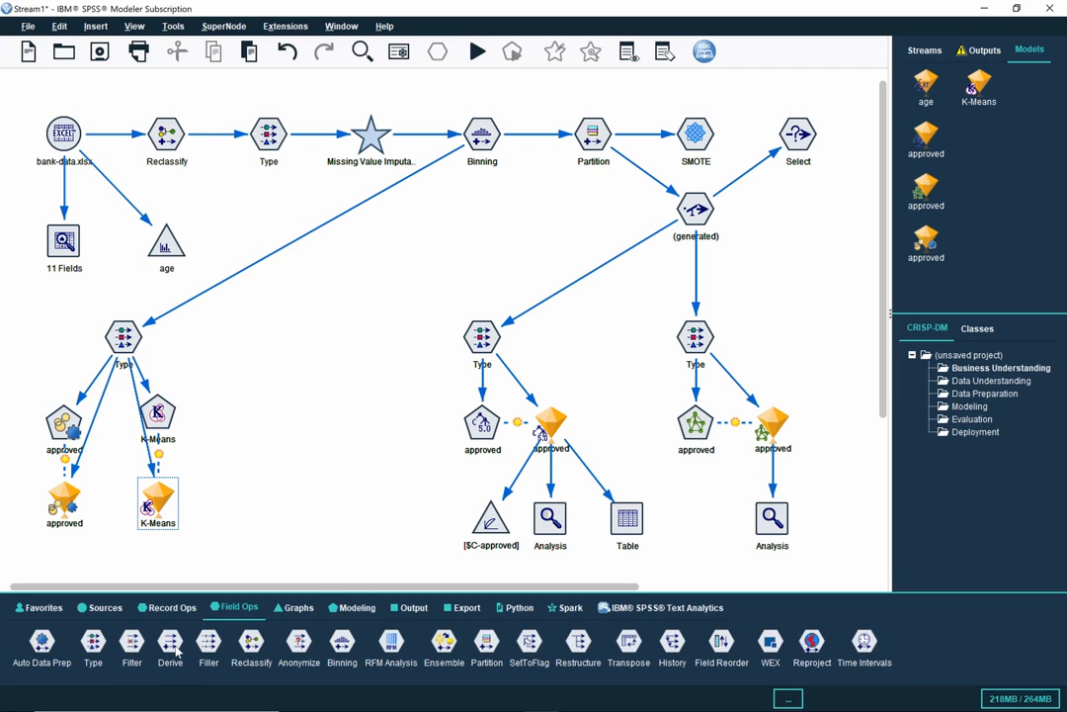
click(93, 641)
click(268, 341)
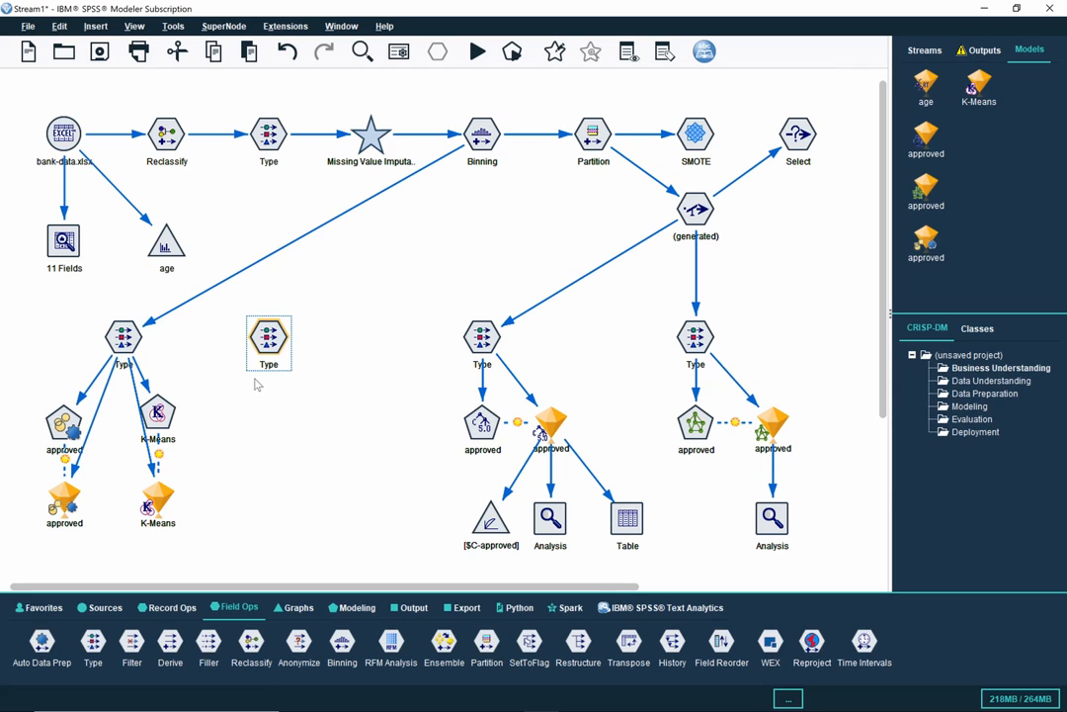
right_click(482, 145)
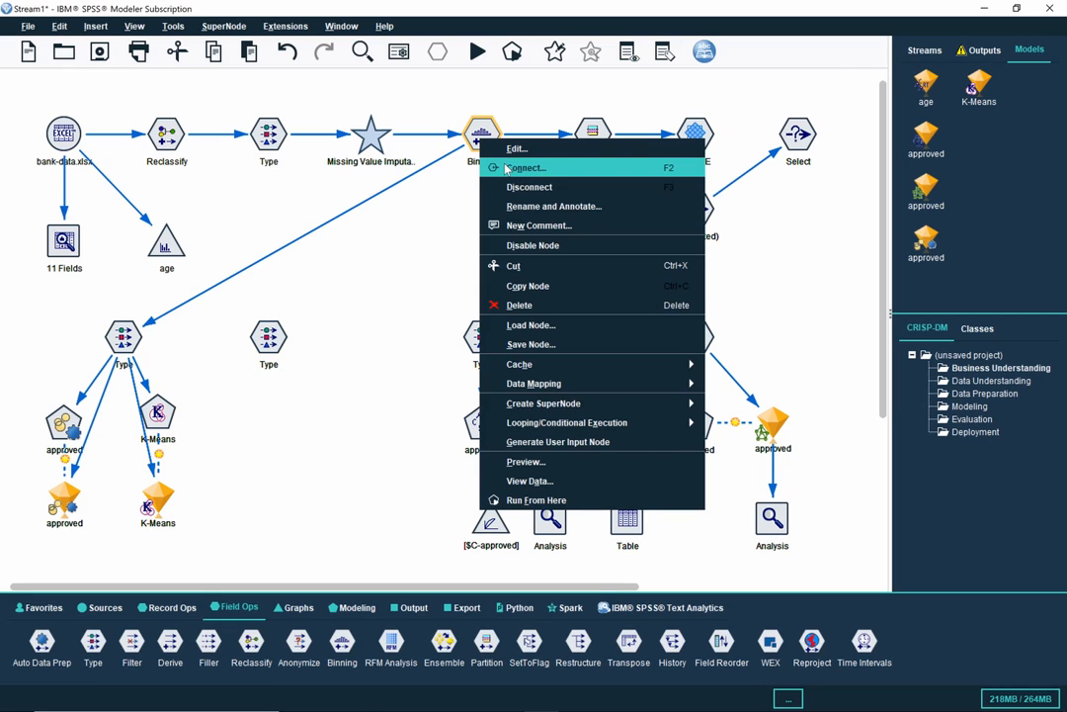
key(Escape)
click(266, 343)
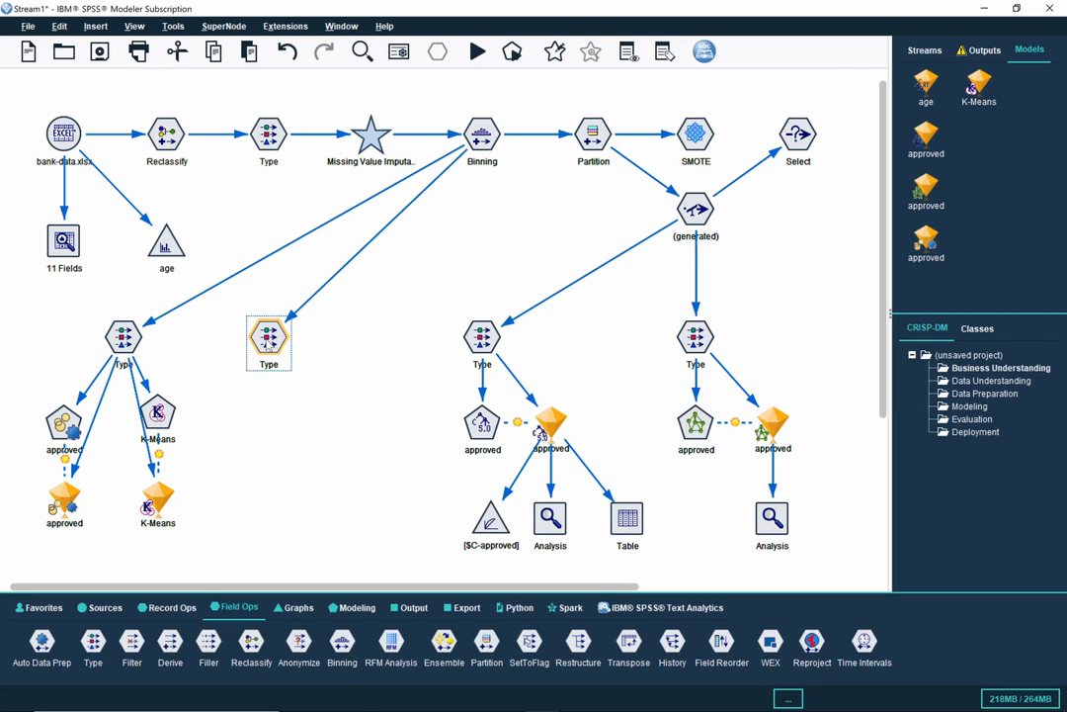
mouse_move(269, 343)
mouse_down()
mouse_move(240, 343)
mouse_move(269, 342)
mouse_up()
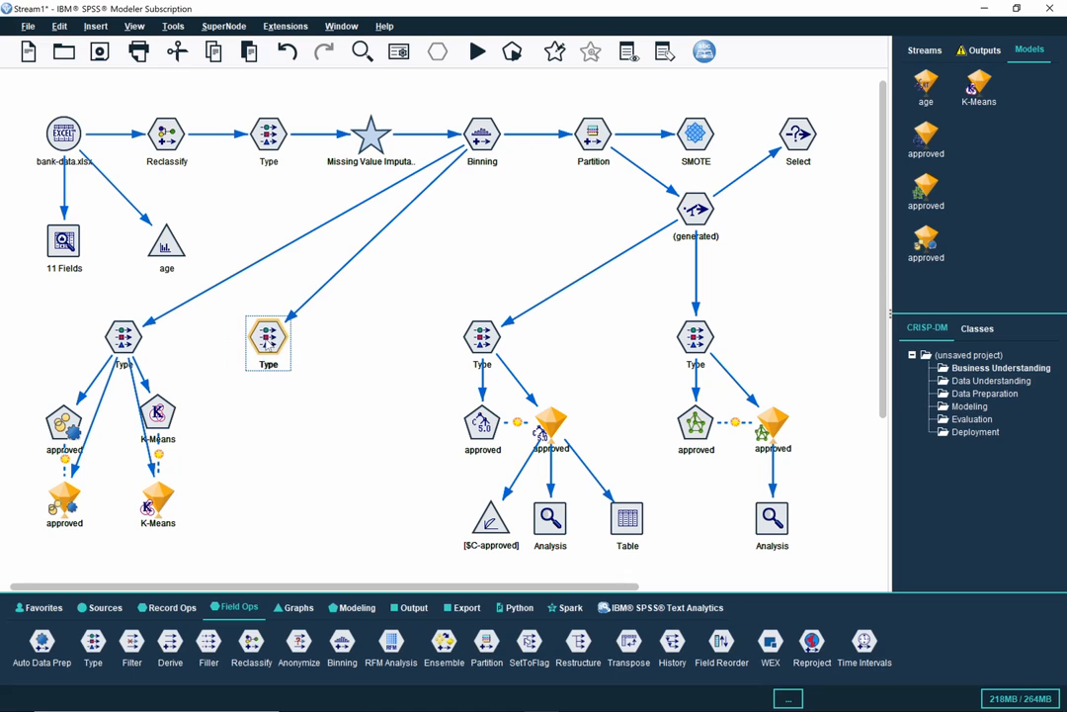
Step: In the new Type node, set the role of all fields from age through income_BIN to None
double_click(269, 342)
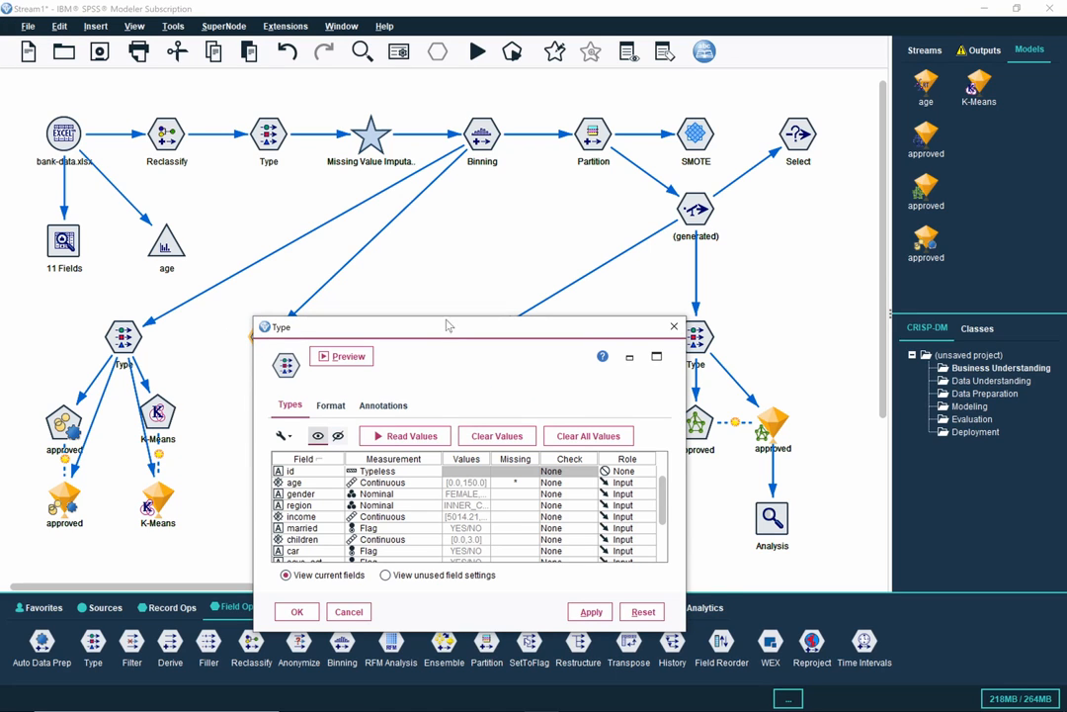
drag(448, 326, 435, 152)
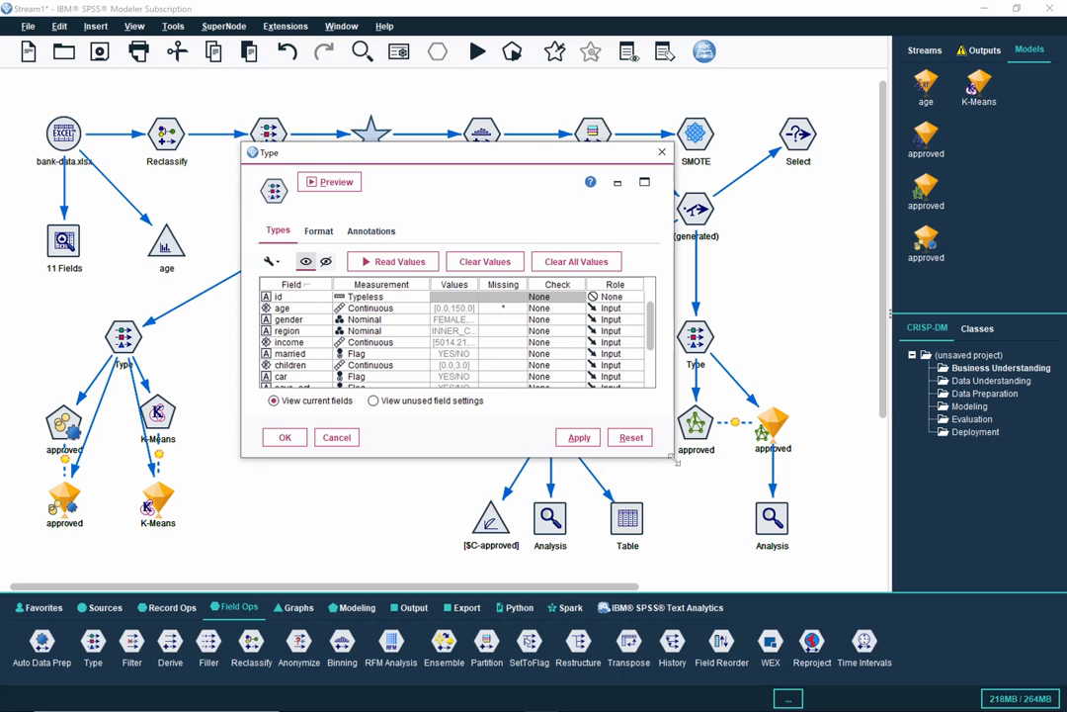
drag(668, 460, 794, 573)
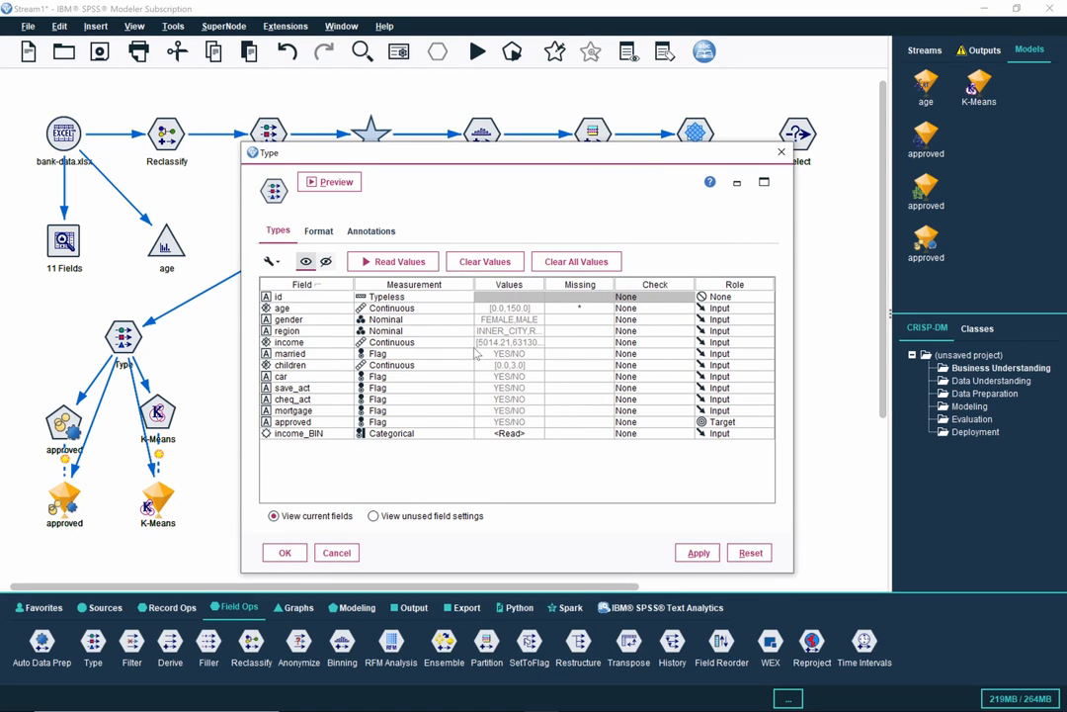
click(716, 308)
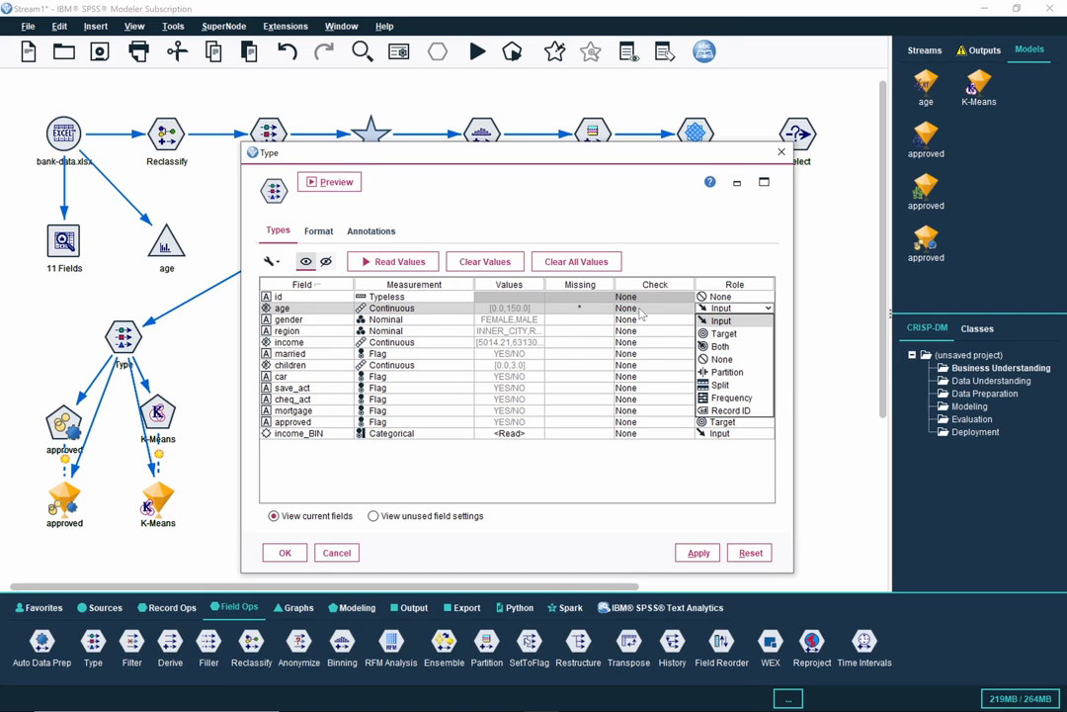
click(338, 312)
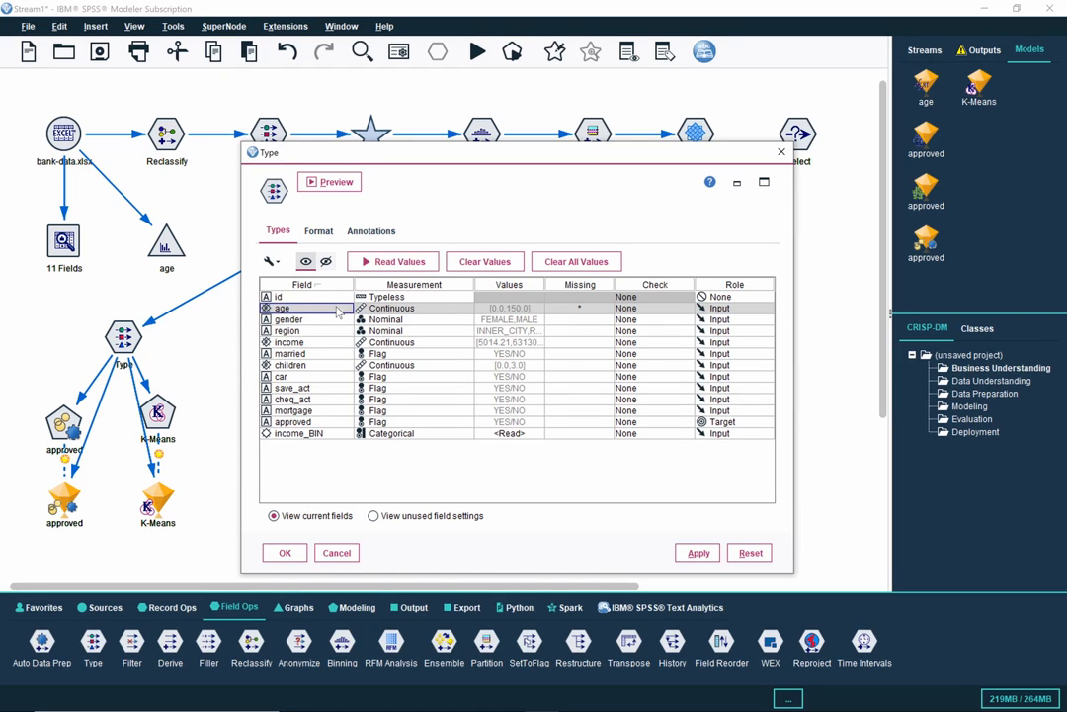
shift+click(333, 436)
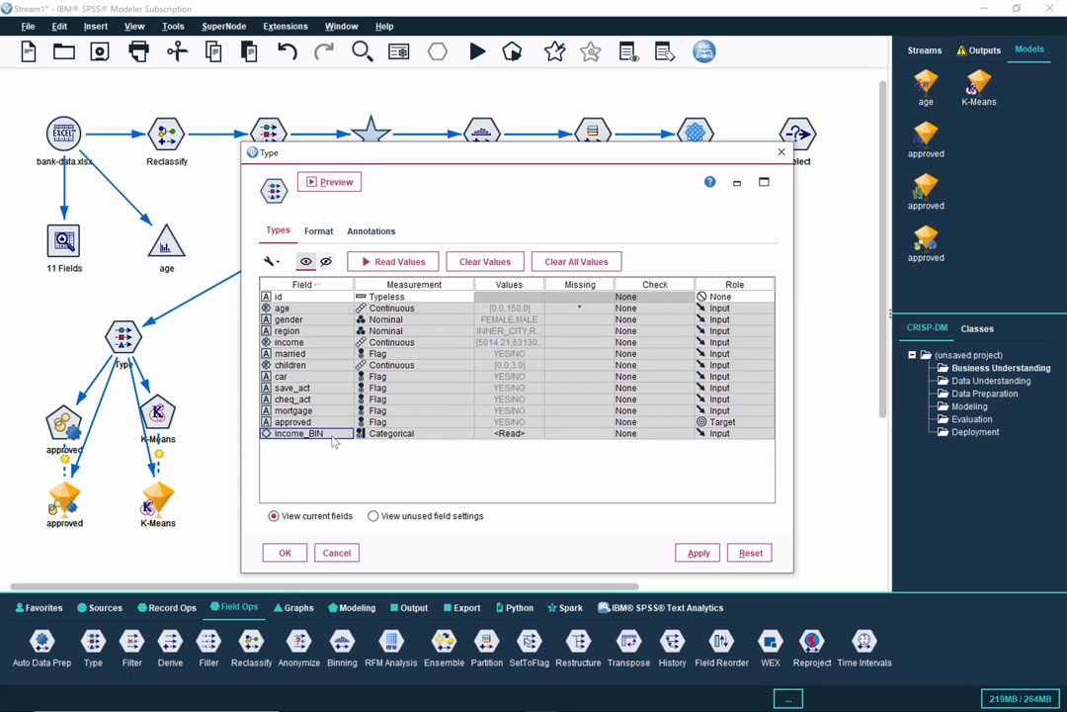
click(764, 309)
click(722, 360)
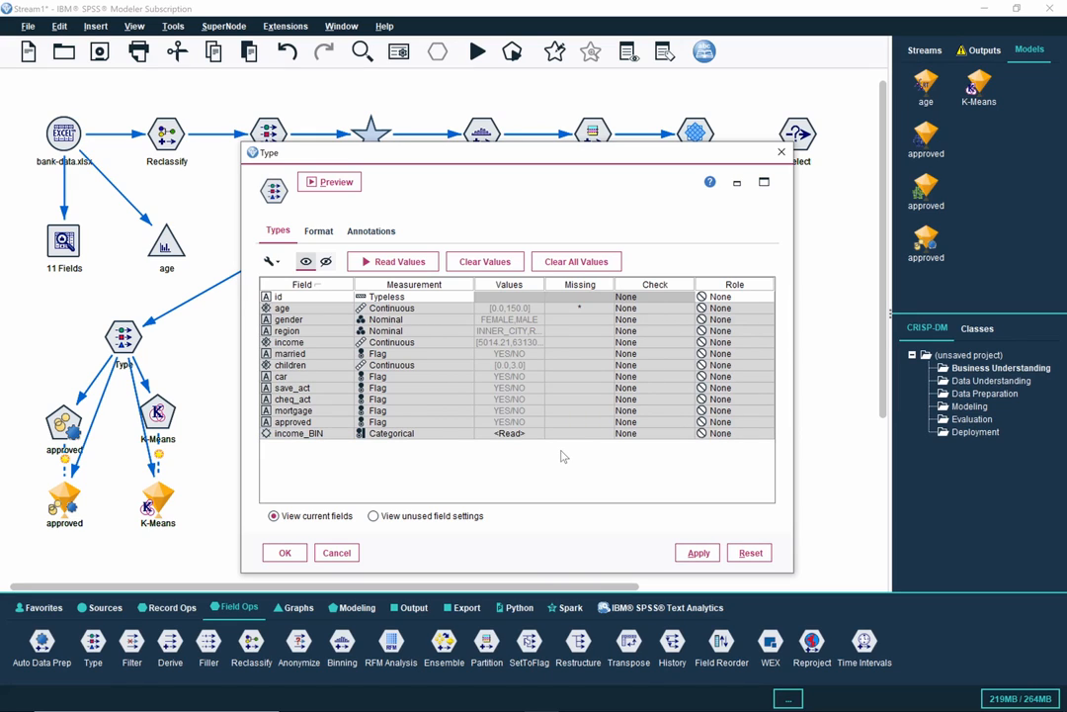
click(314, 309)
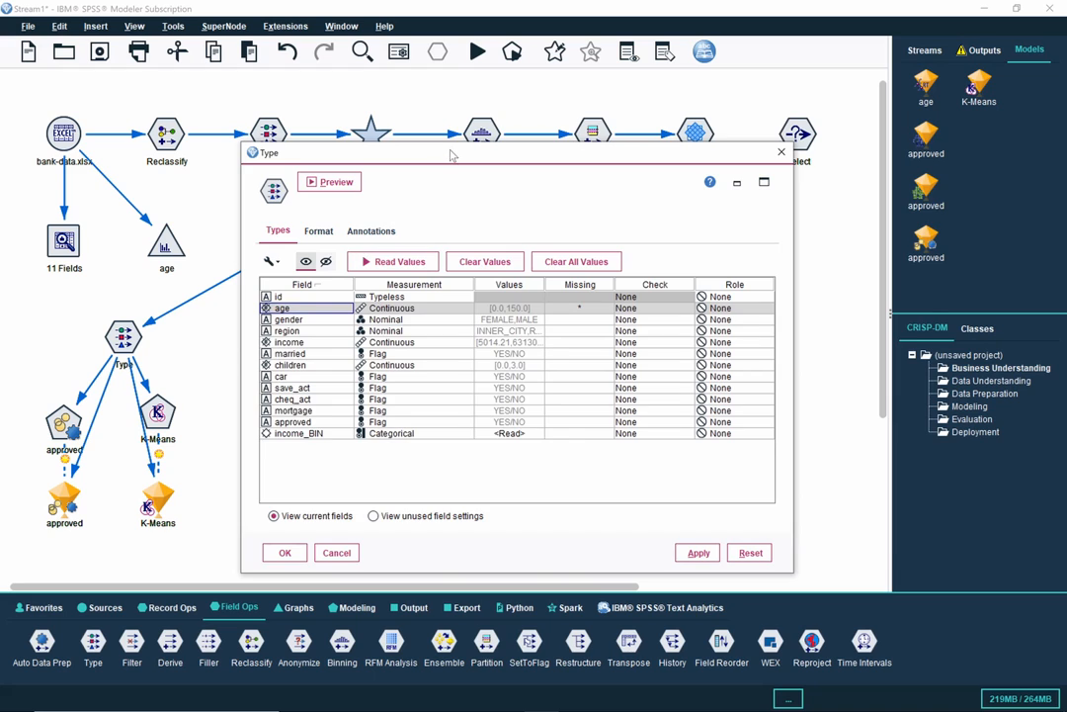
Step: Check the predictor importance ranking in the existing K-Means model
drag(409, 152, 554, 135)
double_click(155, 497)
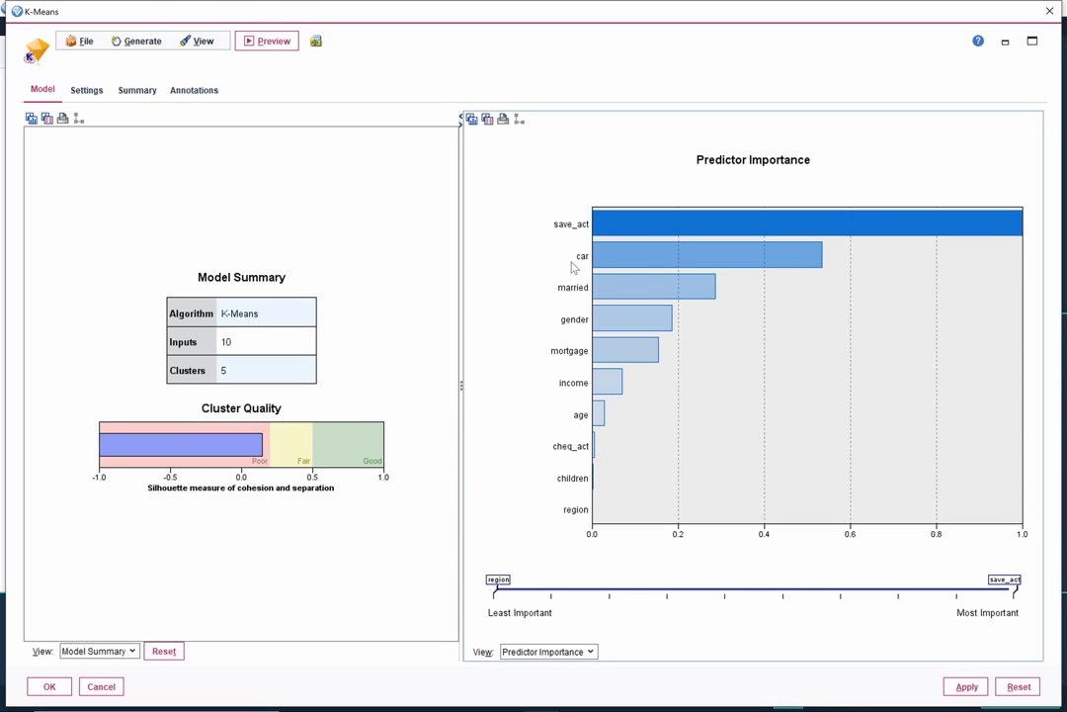
click(1049, 11)
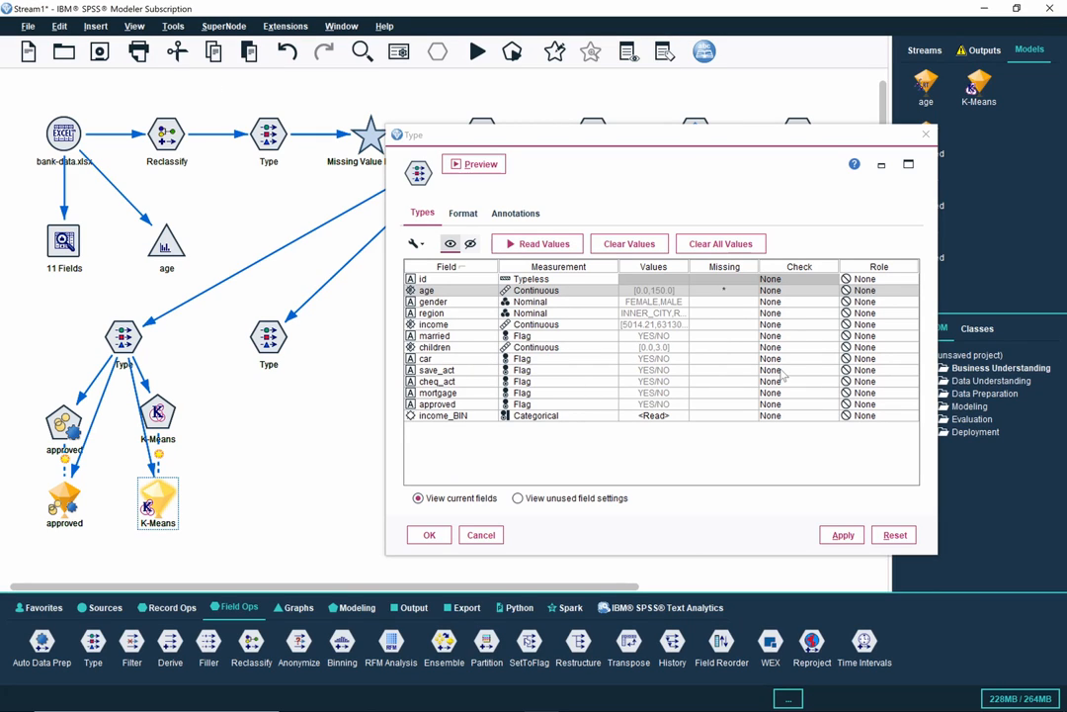
Step: Set the roles of save_act, car and married to Input and accept the Type node settings
click(865, 374)
click(865, 372)
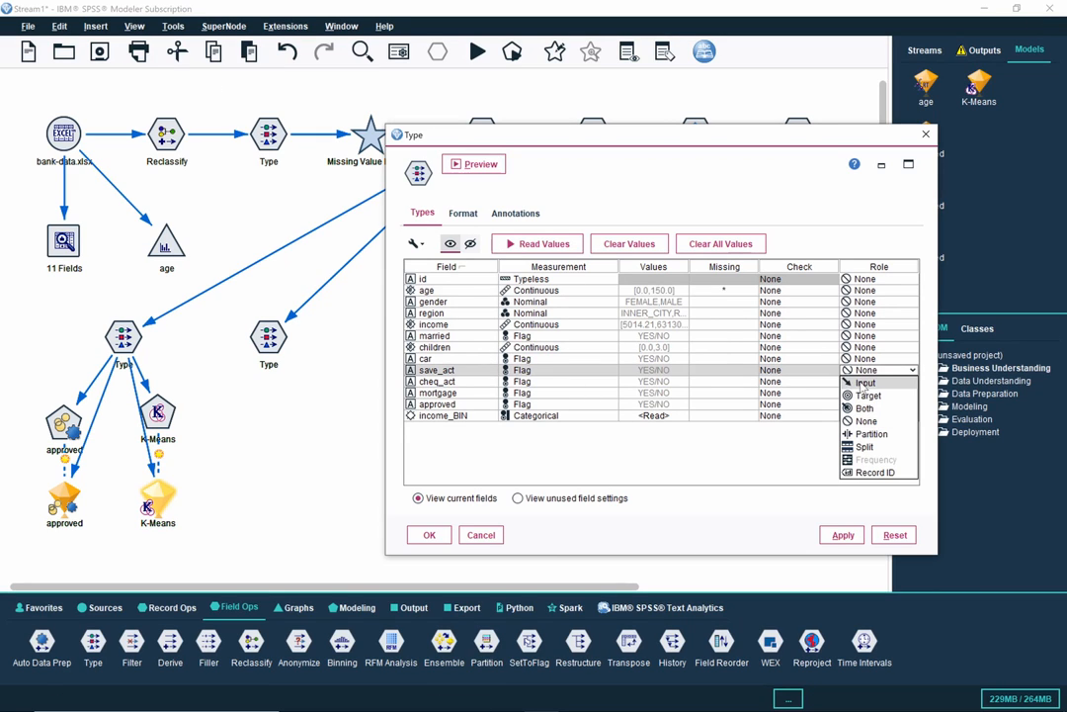
click(863, 384)
click(864, 358)
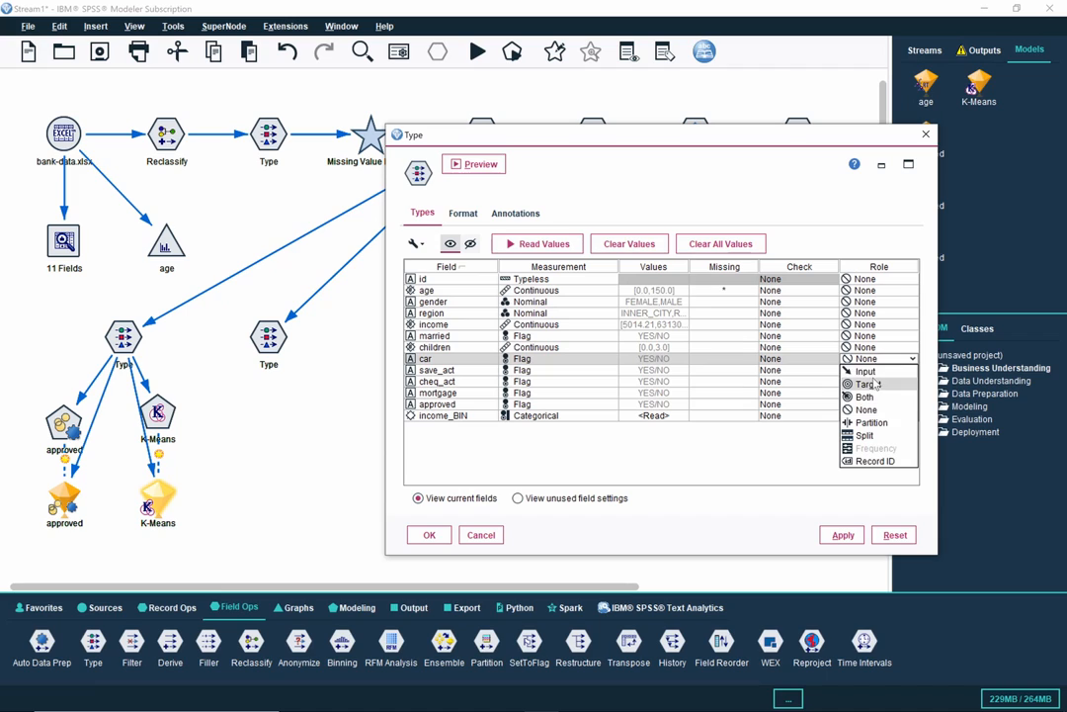
click(874, 384)
click(864, 358)
click(870, 372)
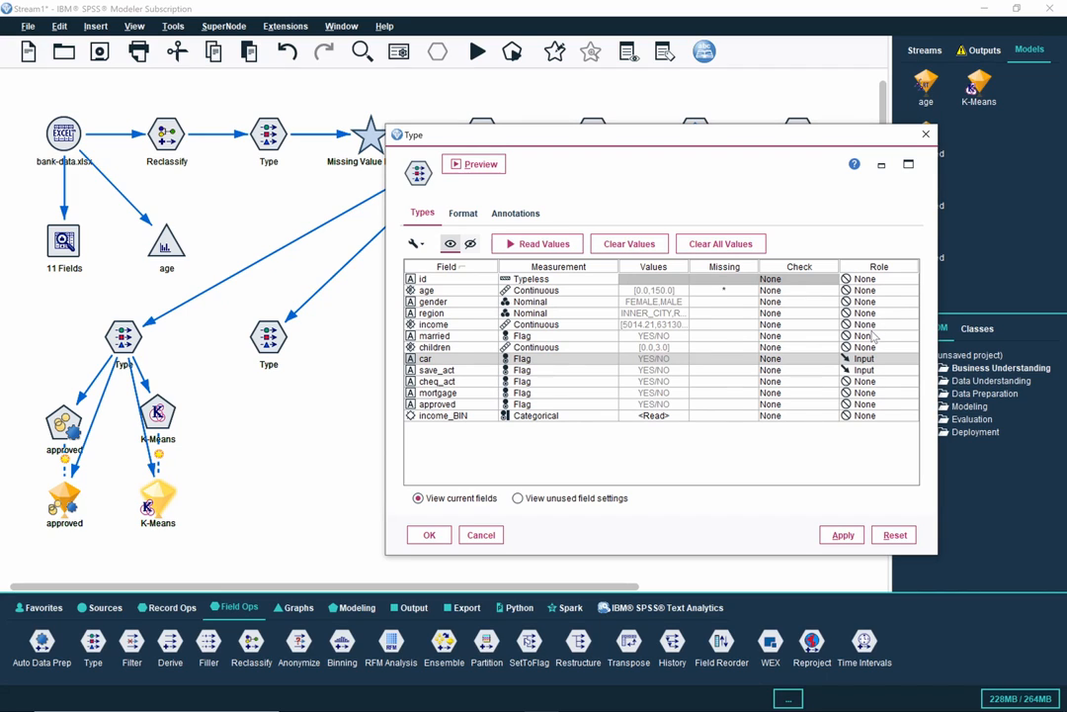
click(865, 336)
click(867, 348)
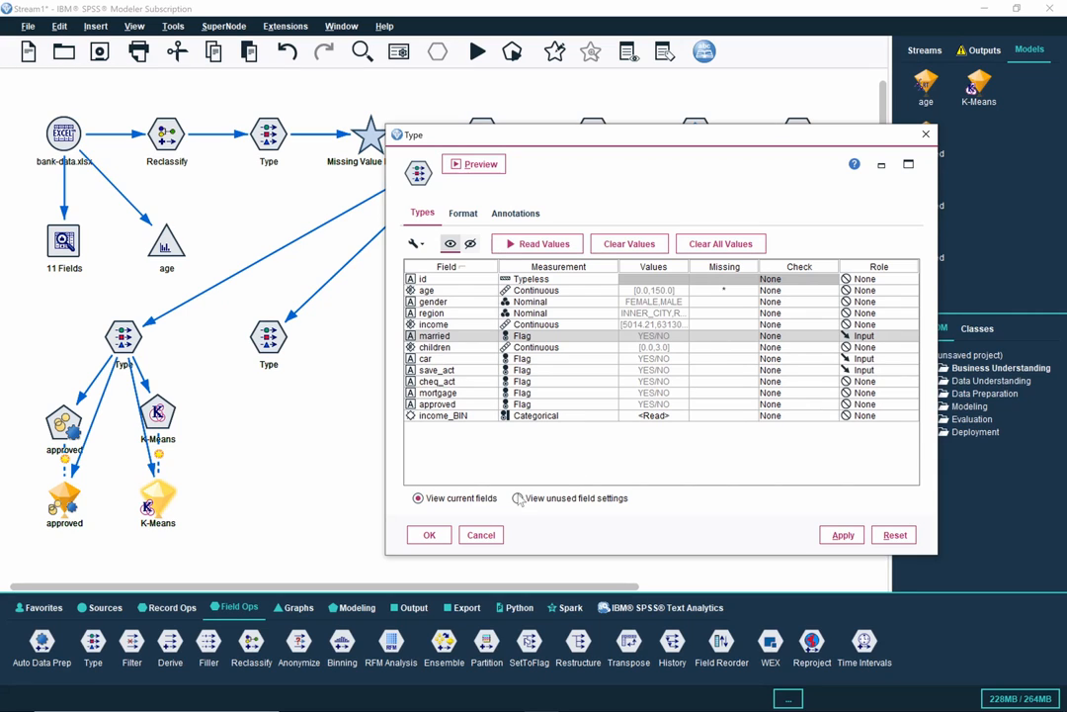
click(431, 535)
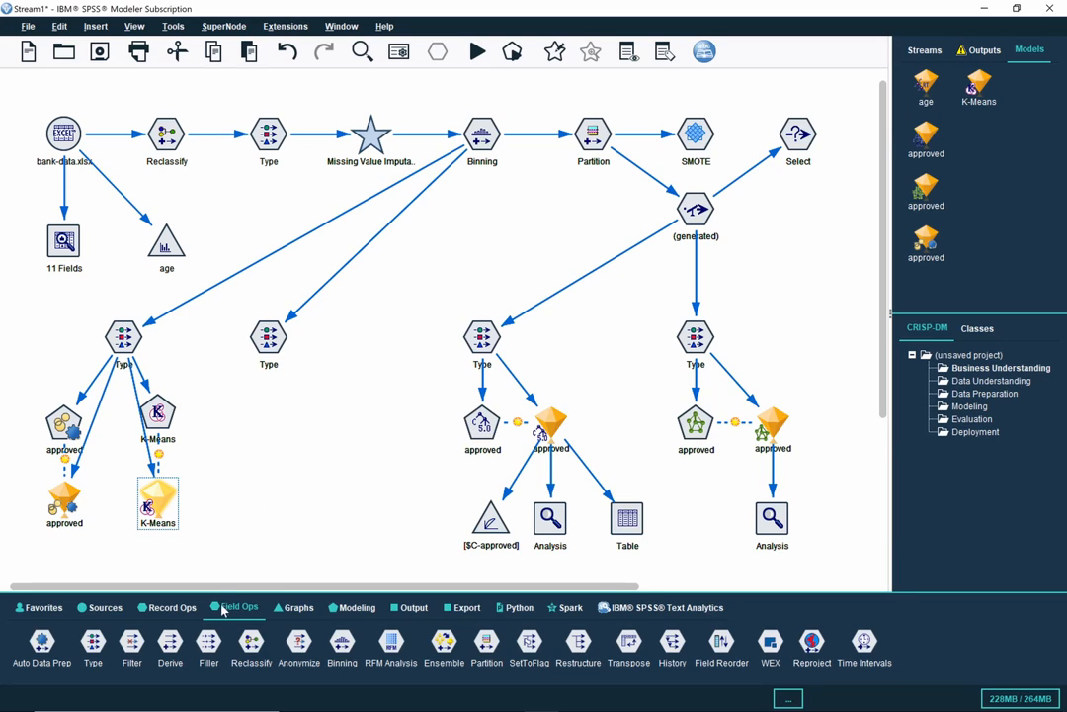
Step: Add a K-Means modeling node below the new Type node and connect the Type node to it
click(359, 608)
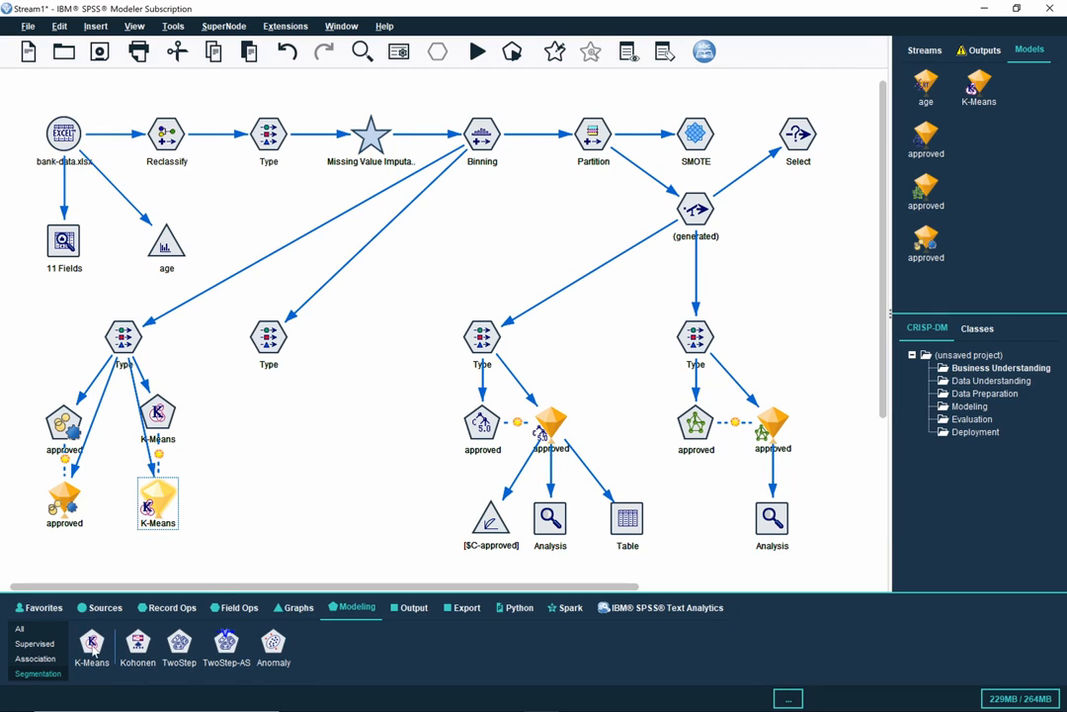
drag(91, 642, 243, 415)
right_click(265, 338)
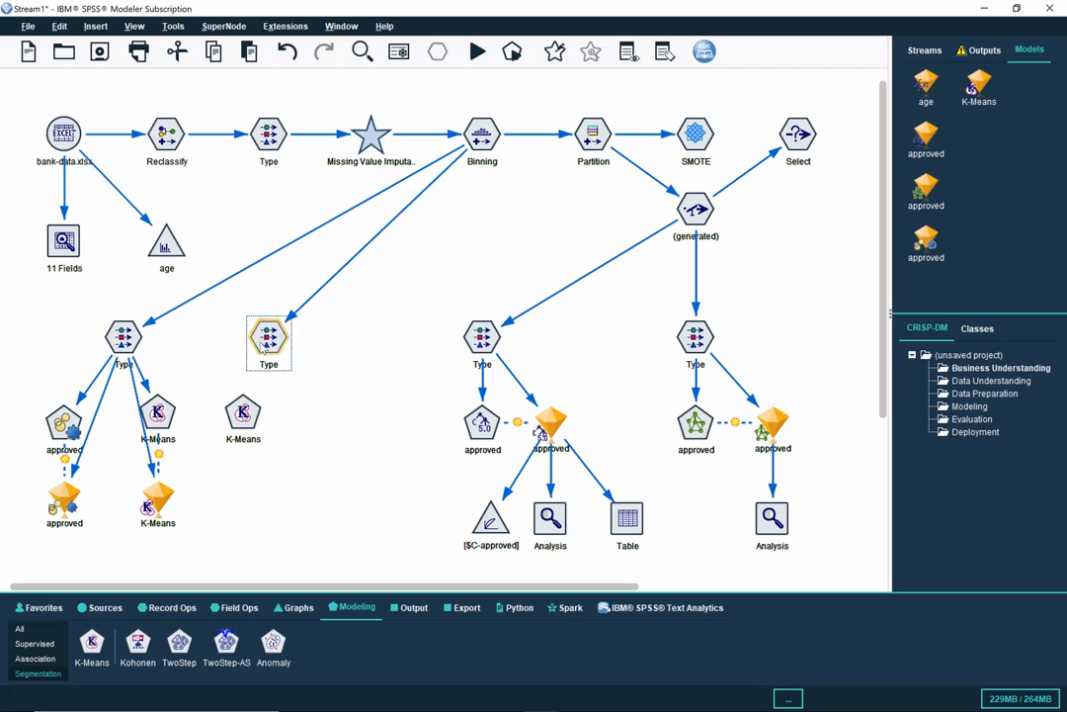
click(353, 30)
click(243, 415)
Step: Run the new K-Means node with partitioned data off and distance field generation on, and open the resulting model
double_click(243, 415)
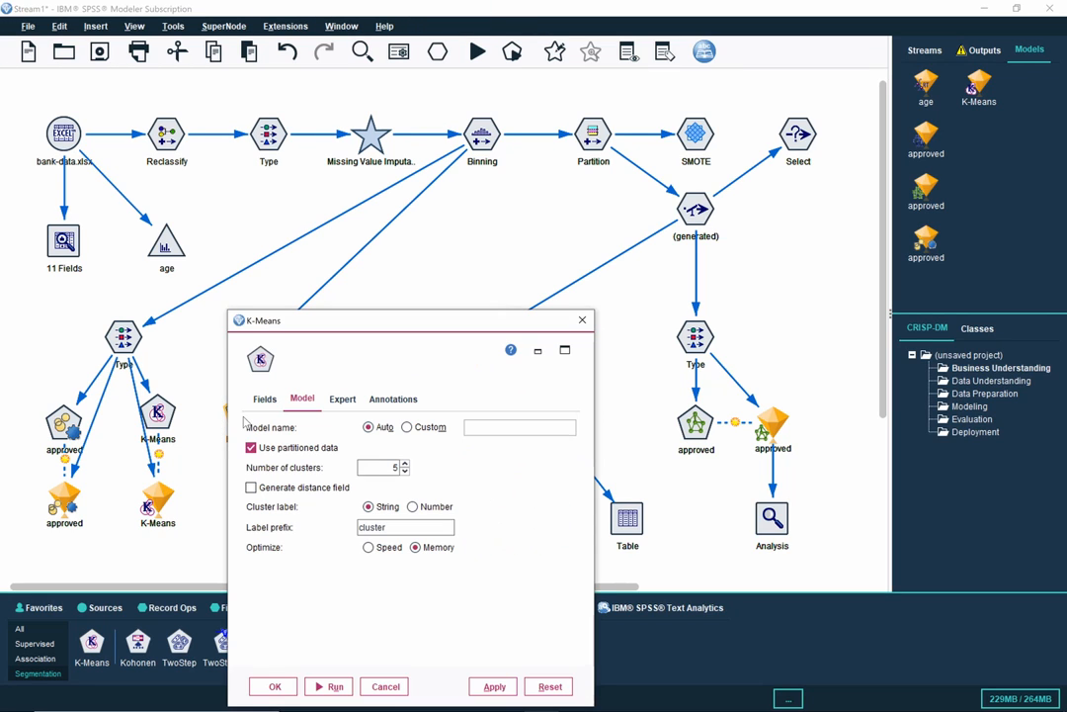
click(264, 400)
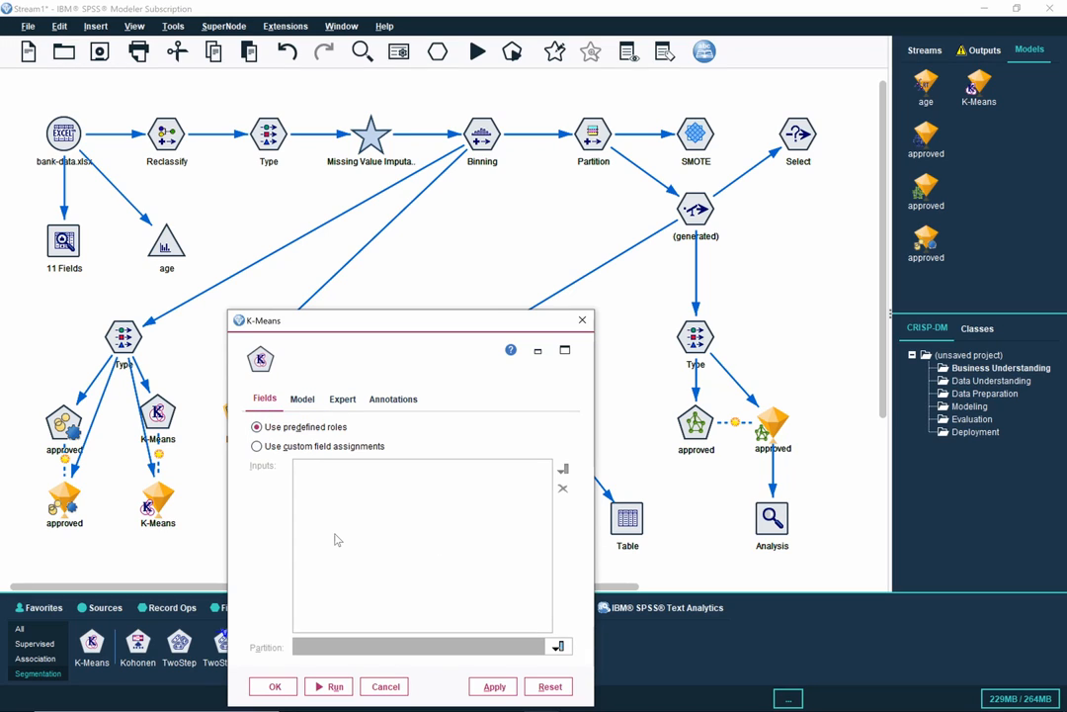
click(302, 400)
click(289, 449)
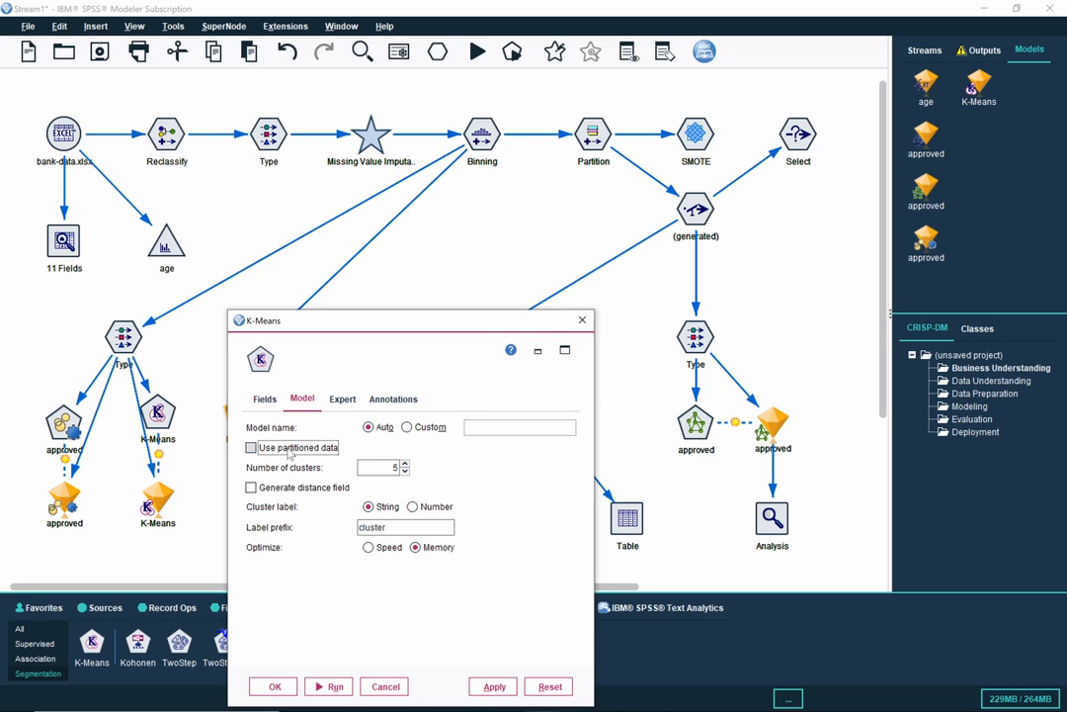
click(286, 488)
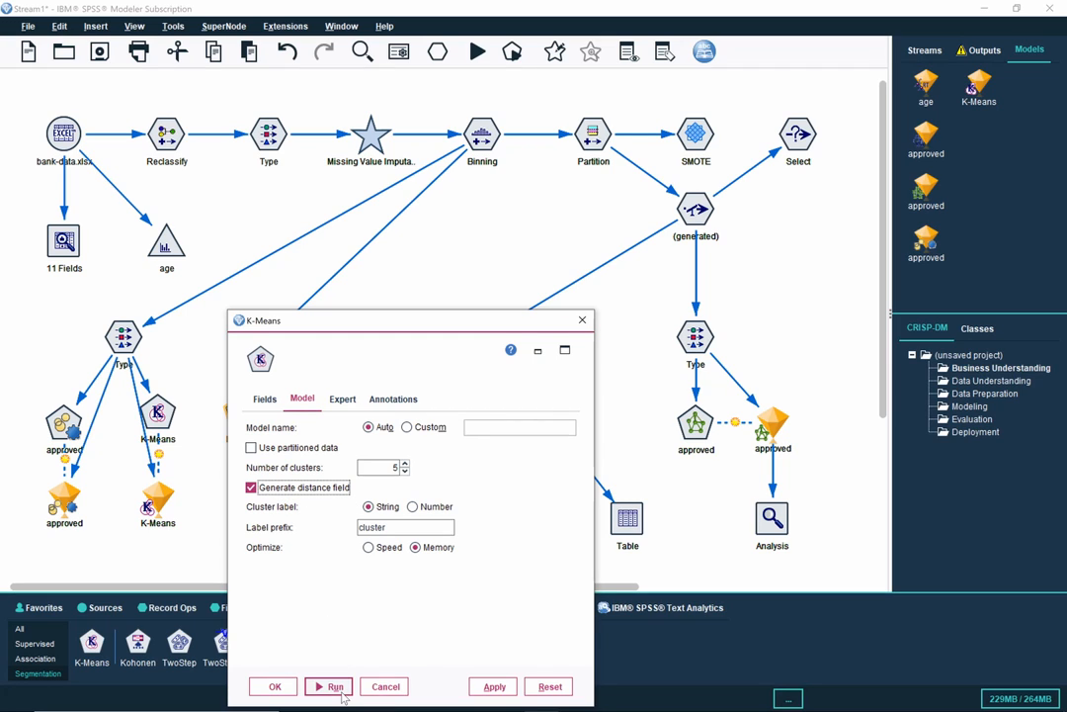
click(331, 686)
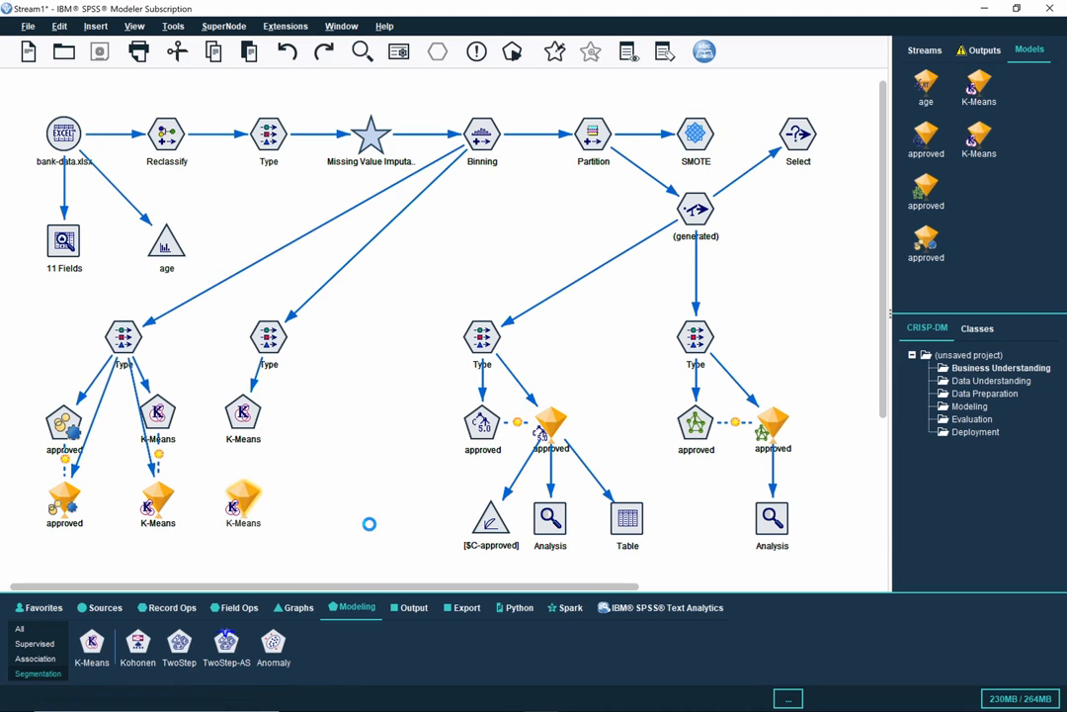
double_click(247, 496)
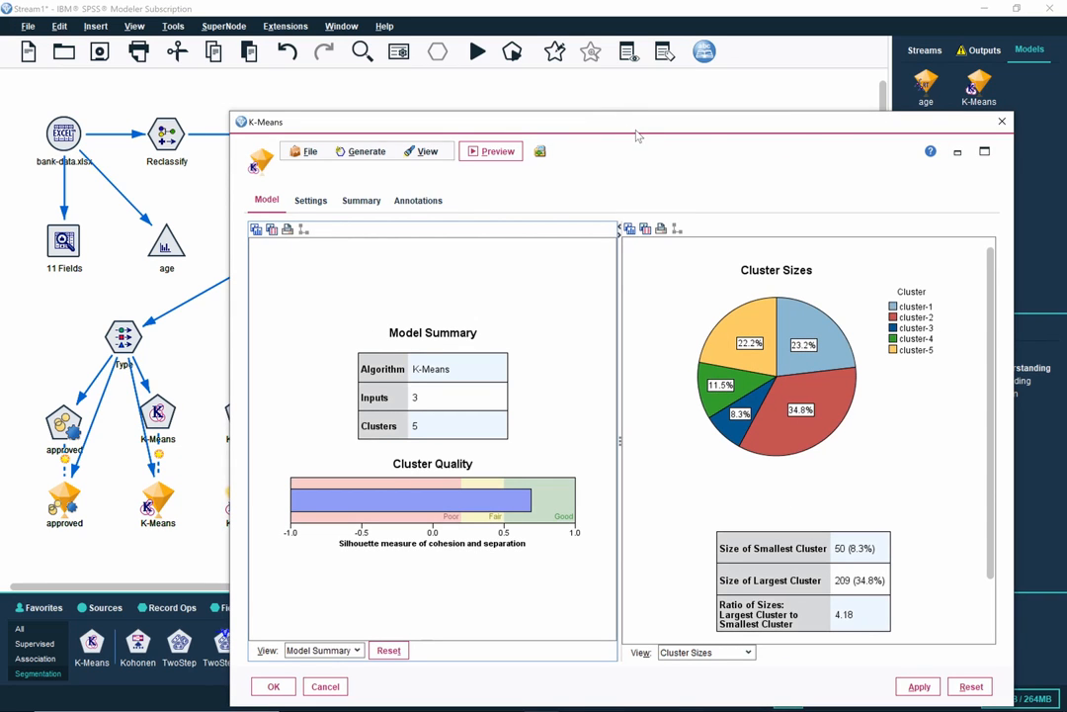
Step: Examine the clusters view of the new K-Means model and the cell distributions of car, save_act and married for cluster-2
click(985, 153)
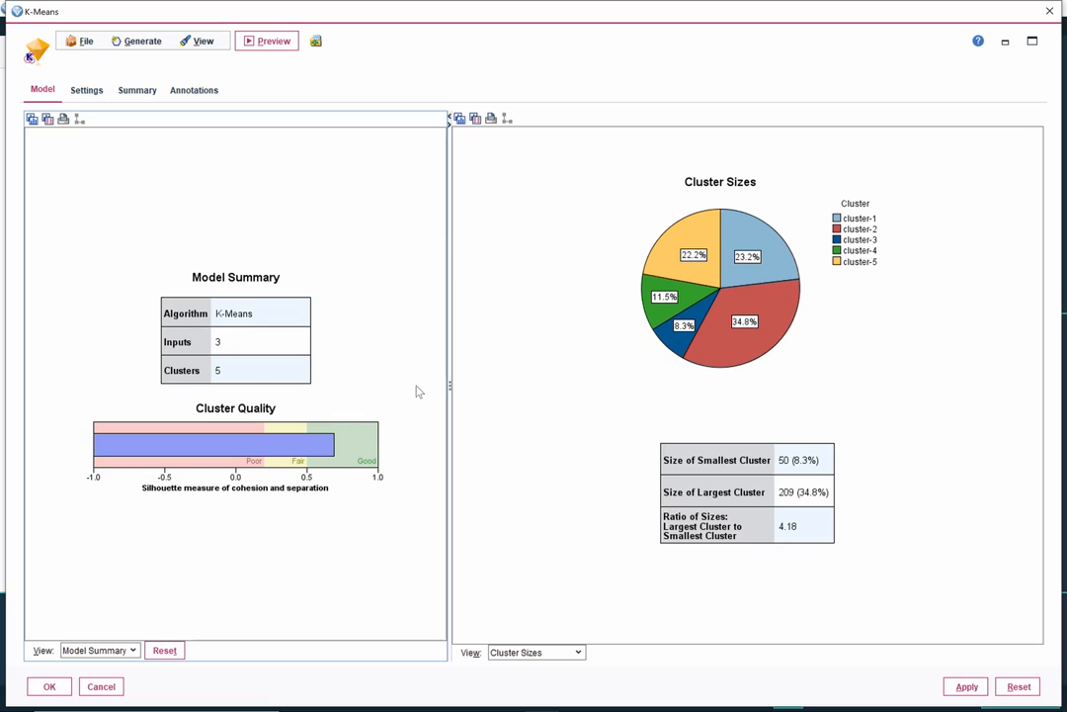
mouse_move(309, 445)
click(132, 651)
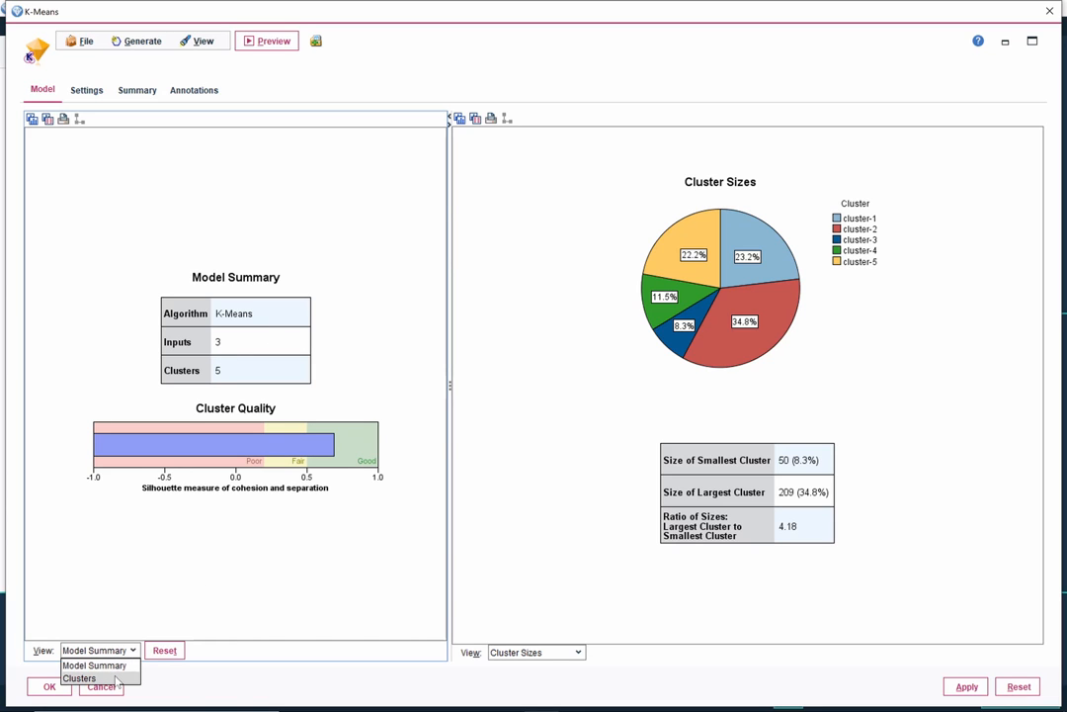
click(79, 677)
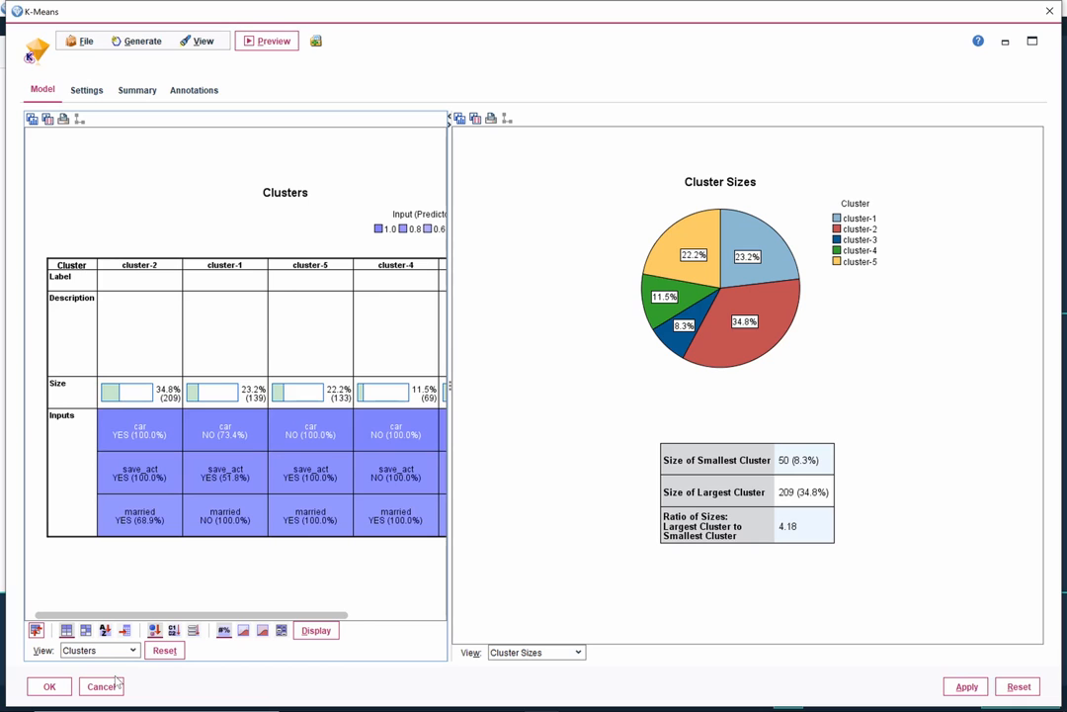
click(155, 442)
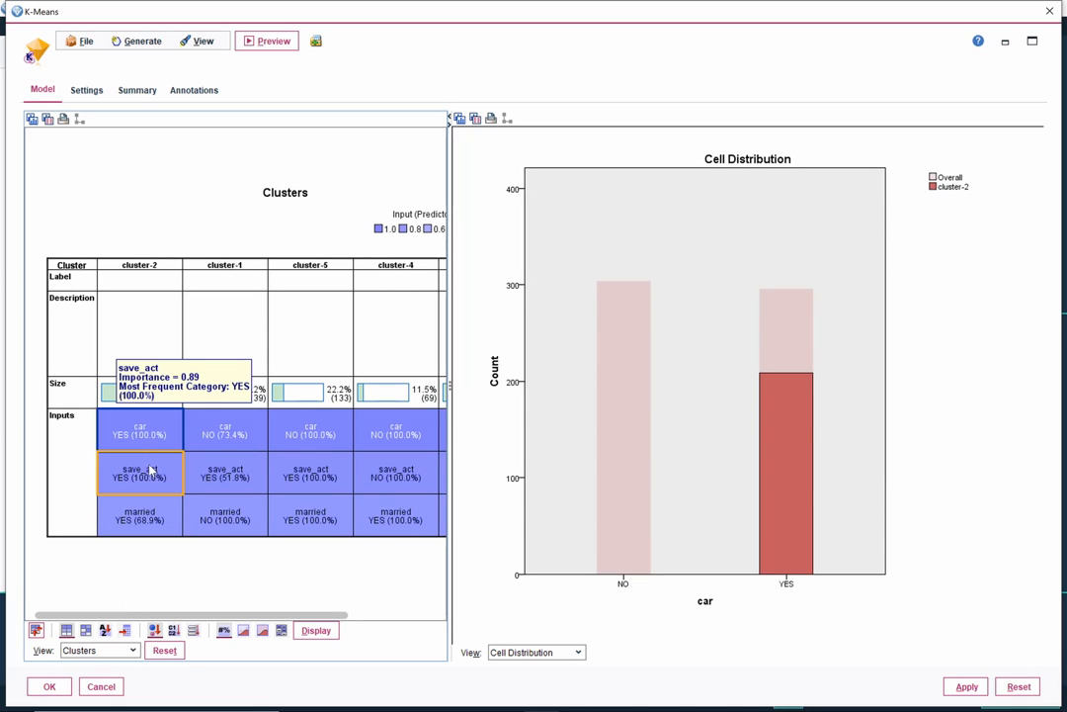
click(146, 470)
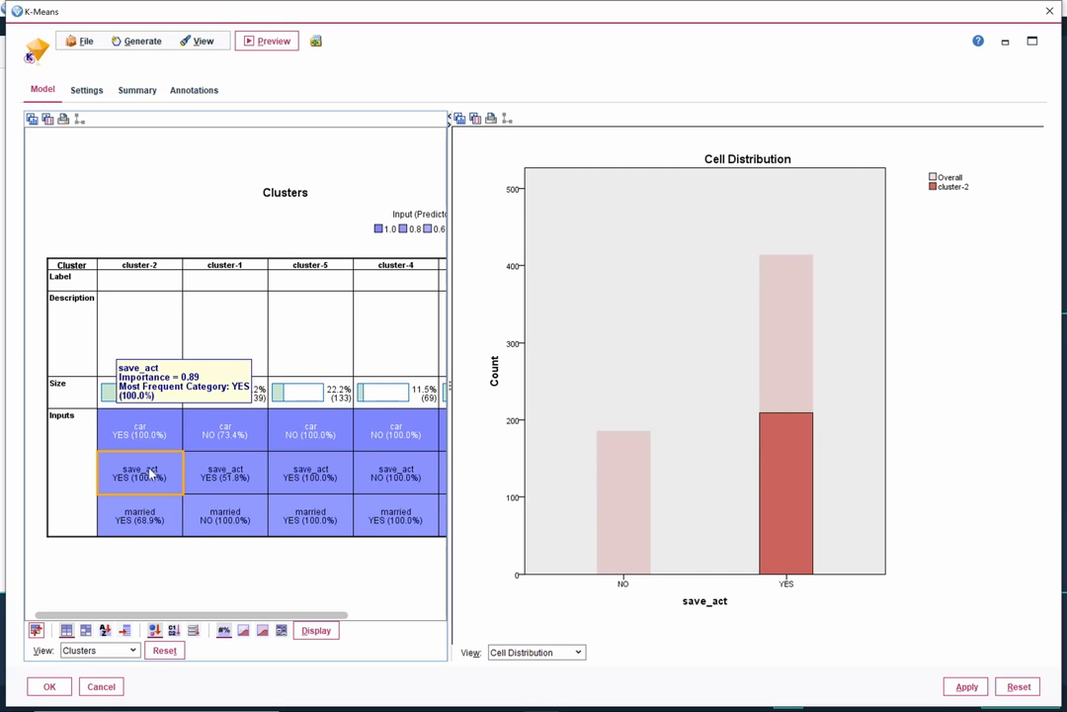
click(150, 510)
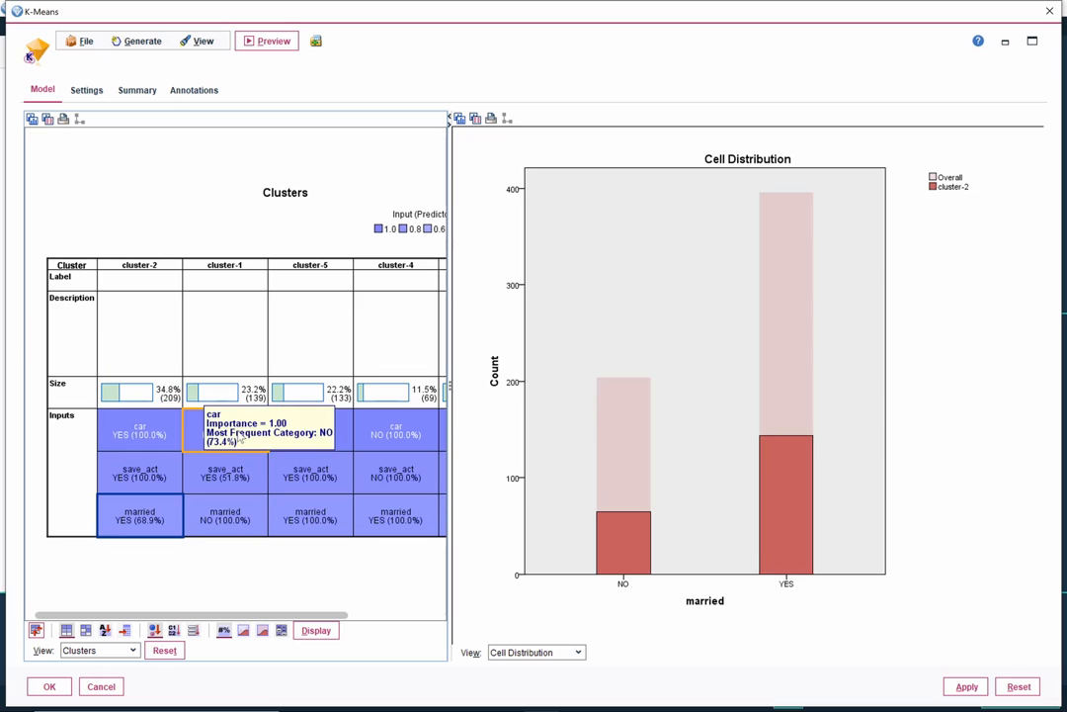
mouse_move(238, 518)
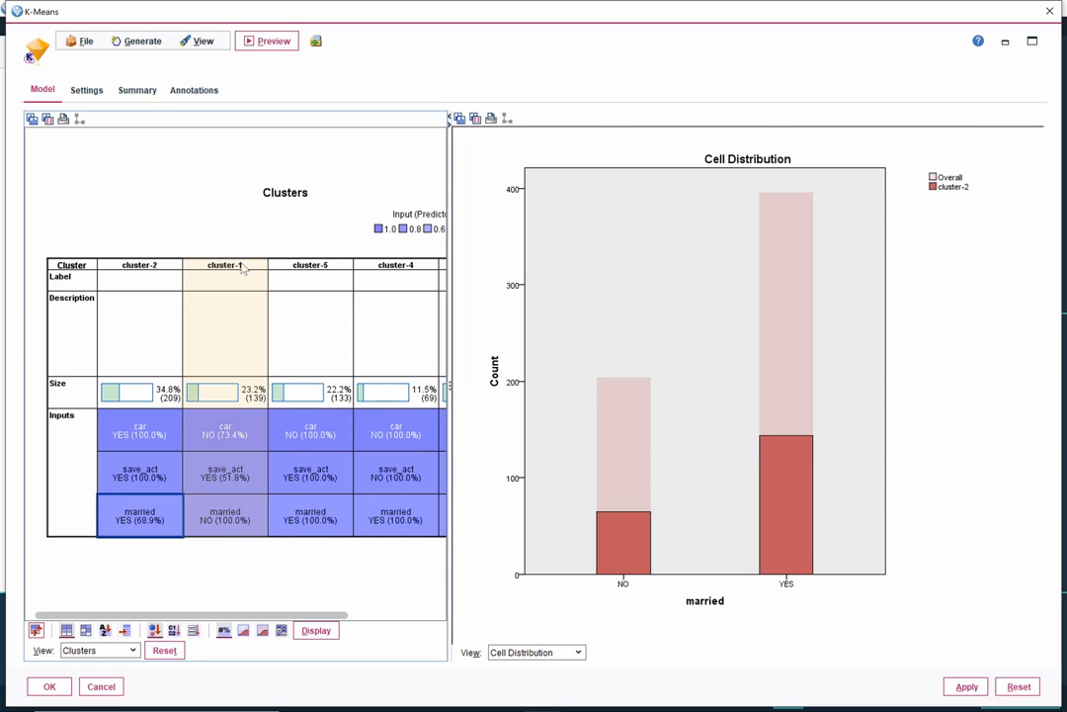
Step: Preview the K-Means output records, inspect the cluster membership and distance fields, and close the preview and the model
click(281, 47)
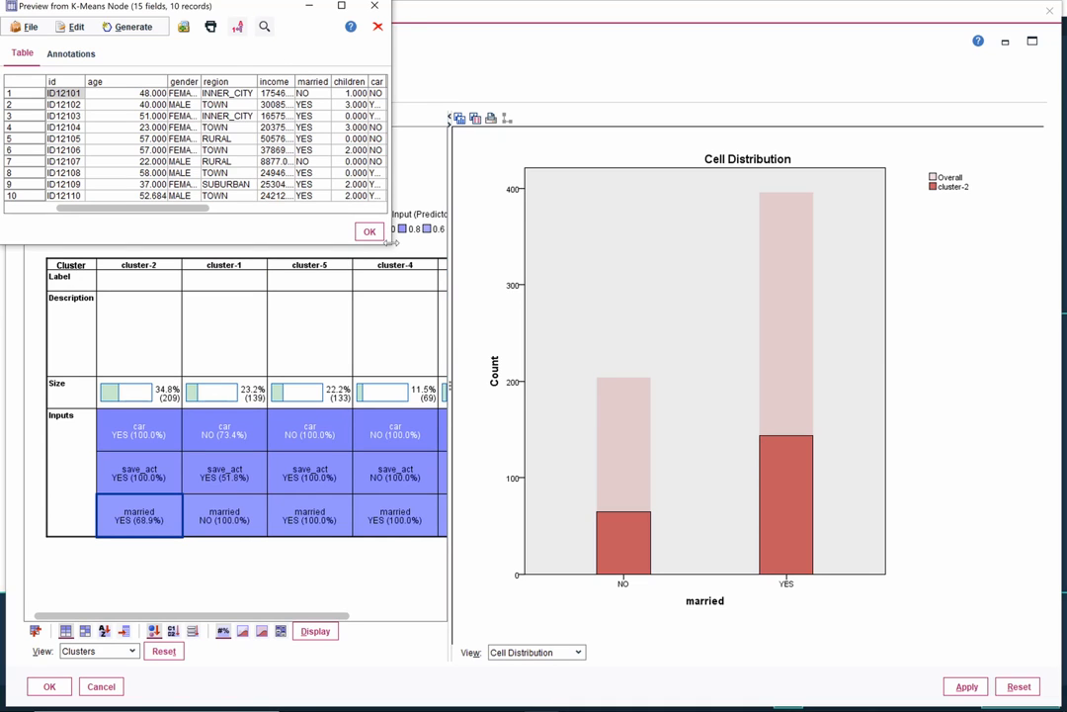
drag(388, 243, 847, 238)
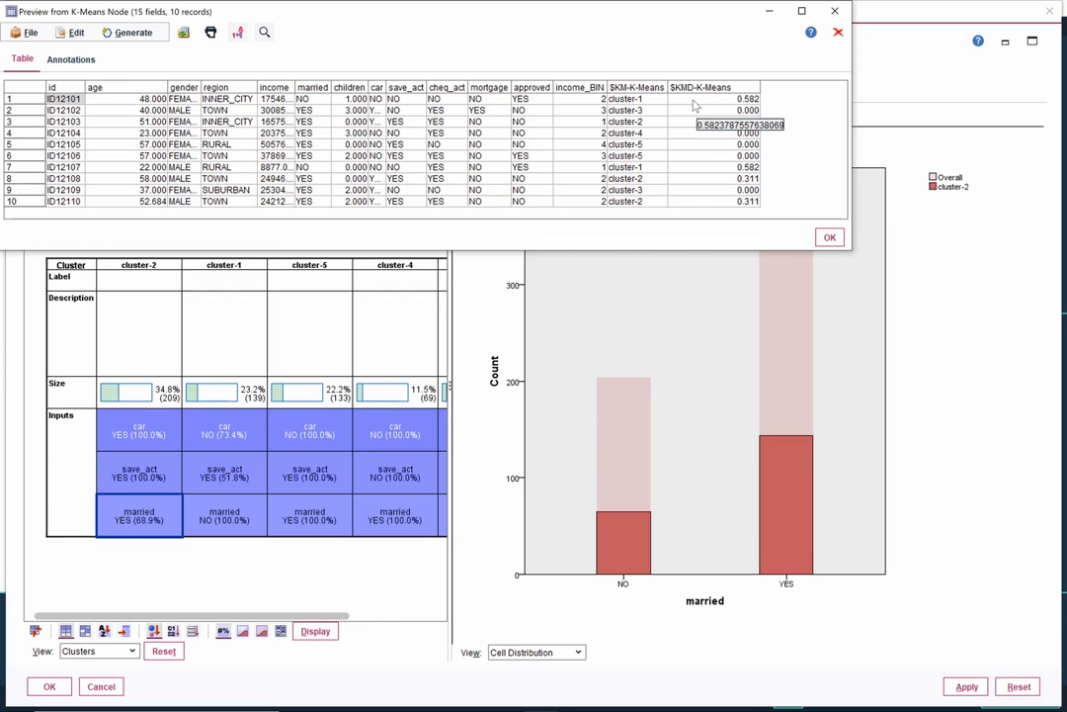
click(695, 103)
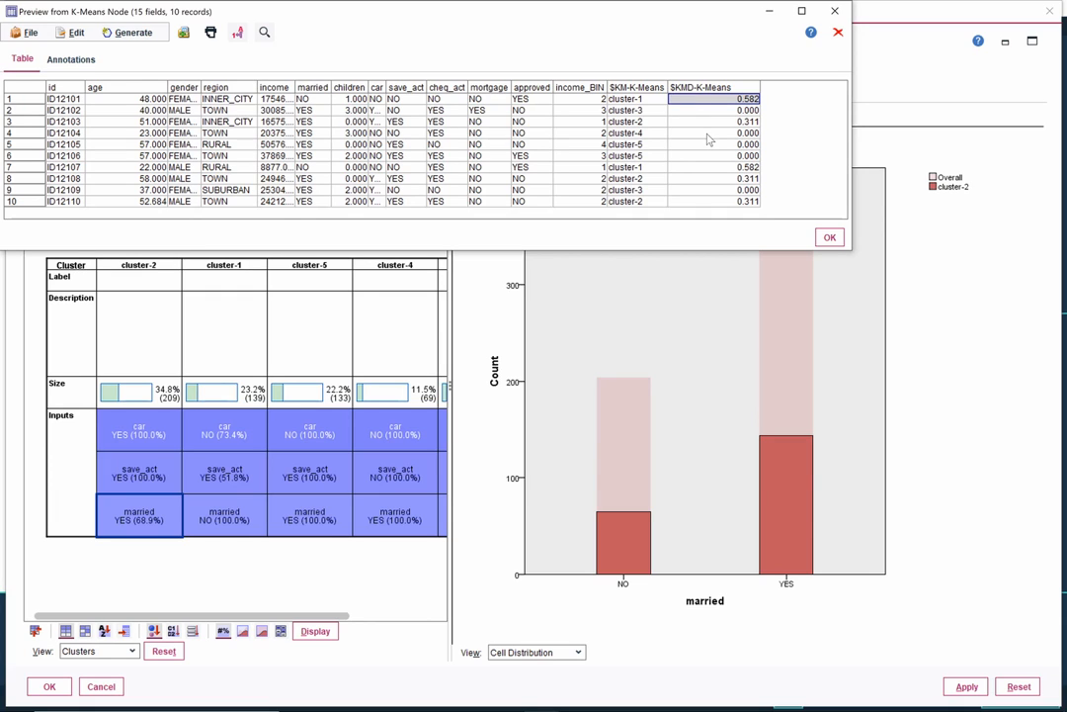
click(708, 137)
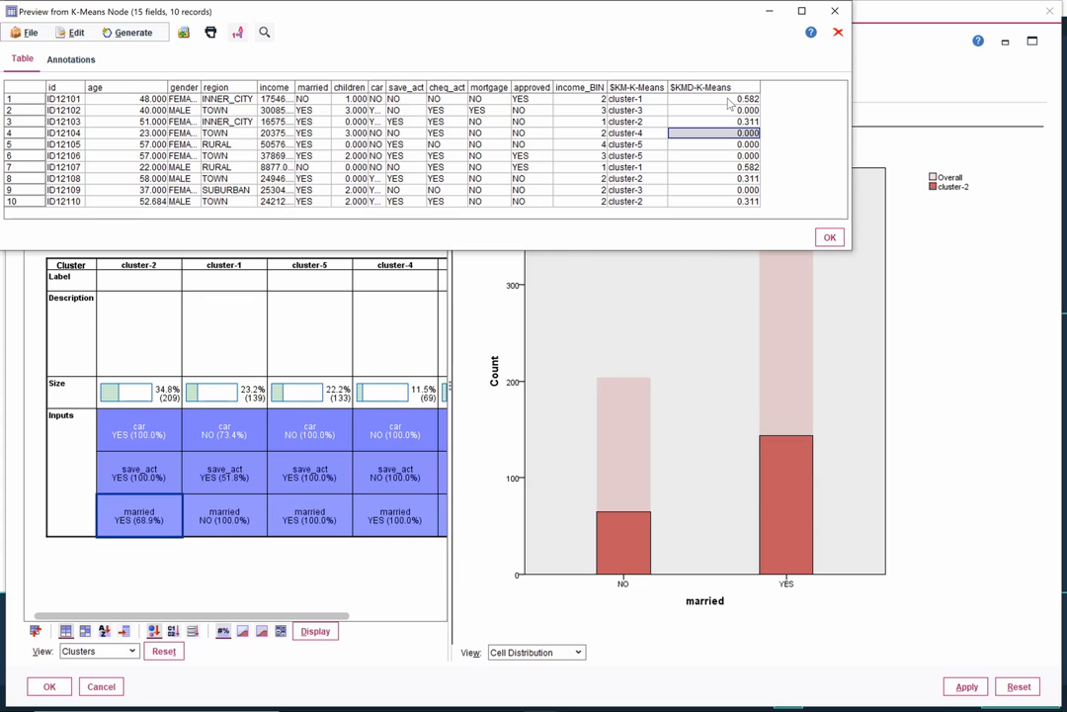
click(830, 237)
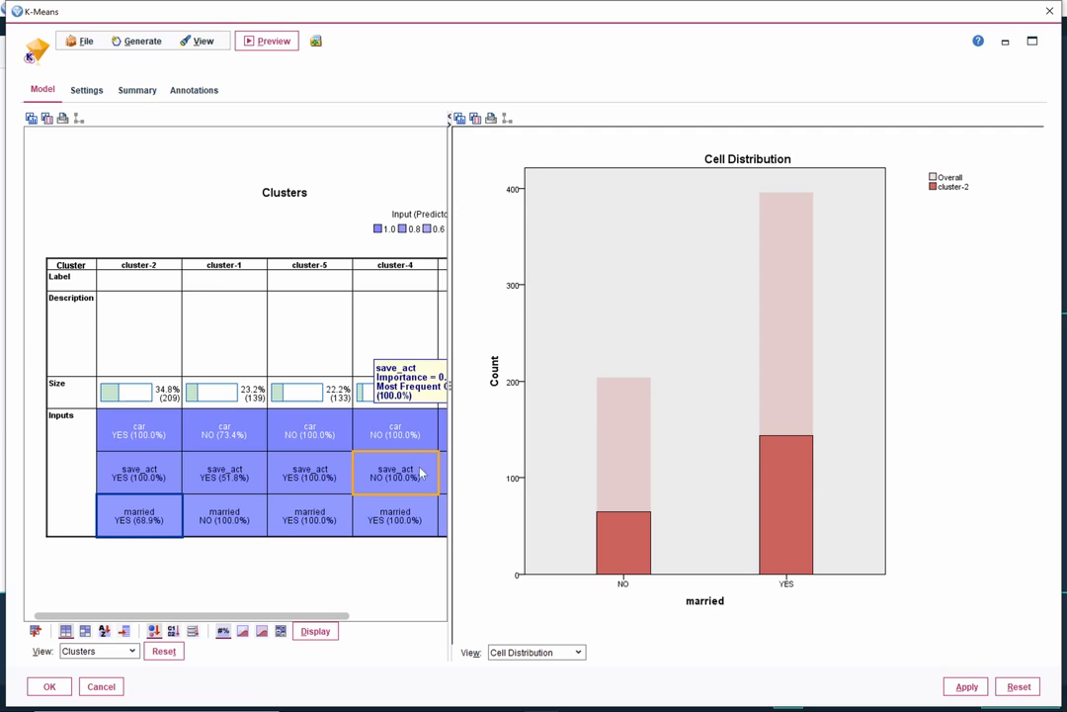
click(1049, 12)
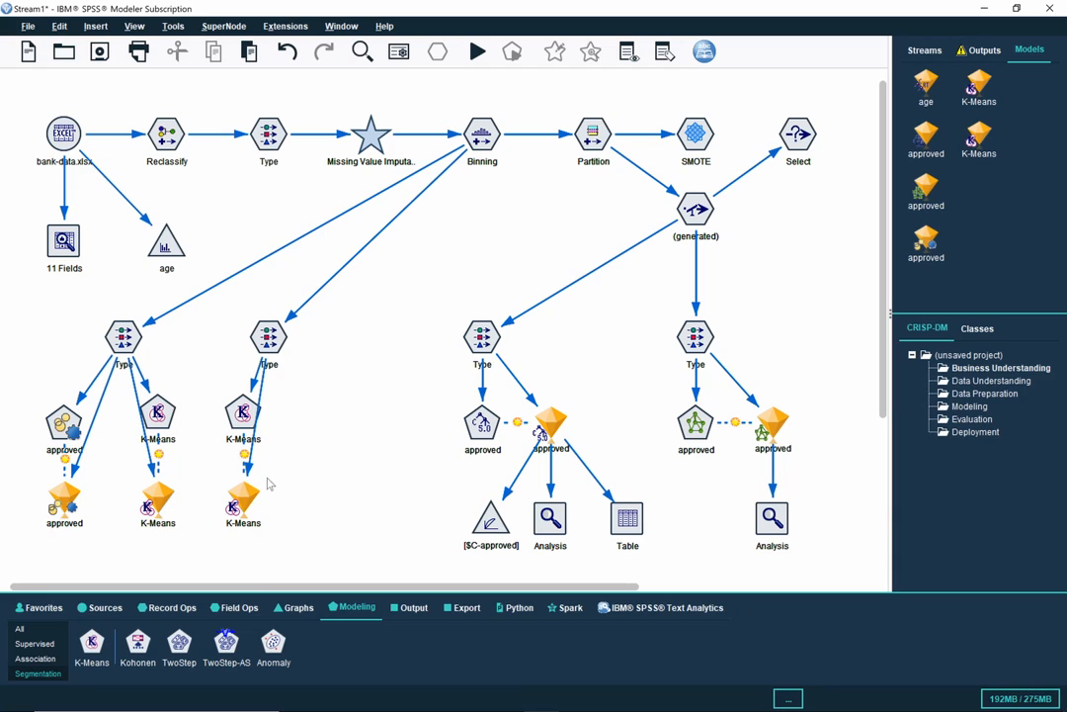
Step: Rearrange the second clustering branch with the K-Means node directly below its Type node and the K-Means model nugget beside it
drag(247, 502, 312, 411)
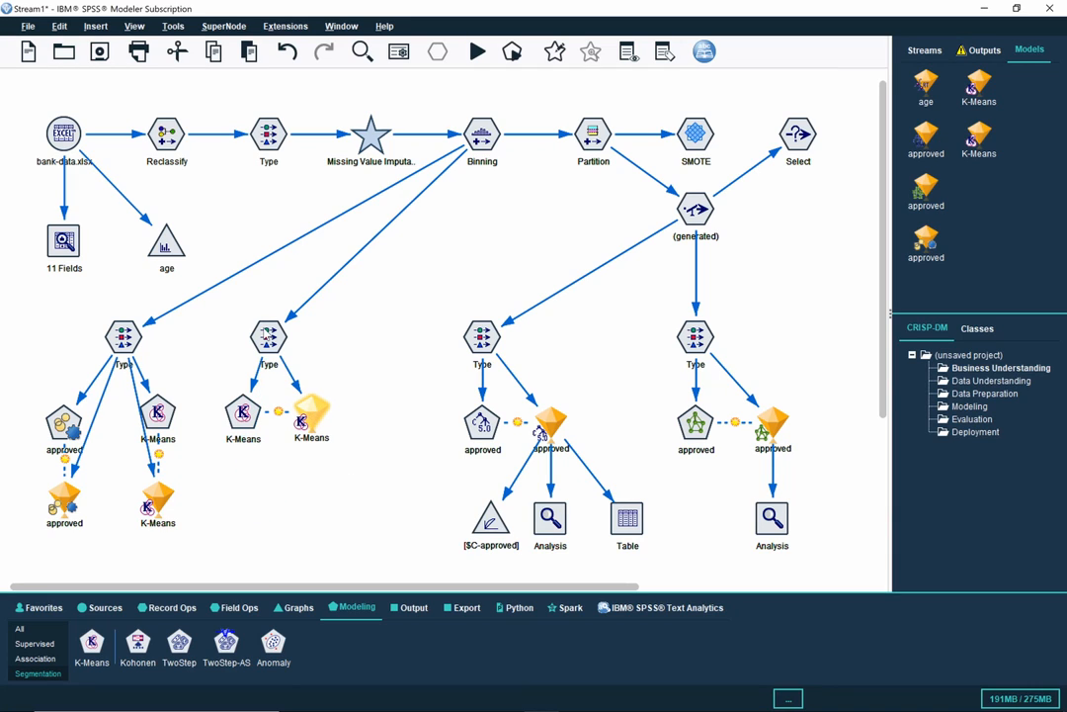
drag(267, 337, 243, 336)
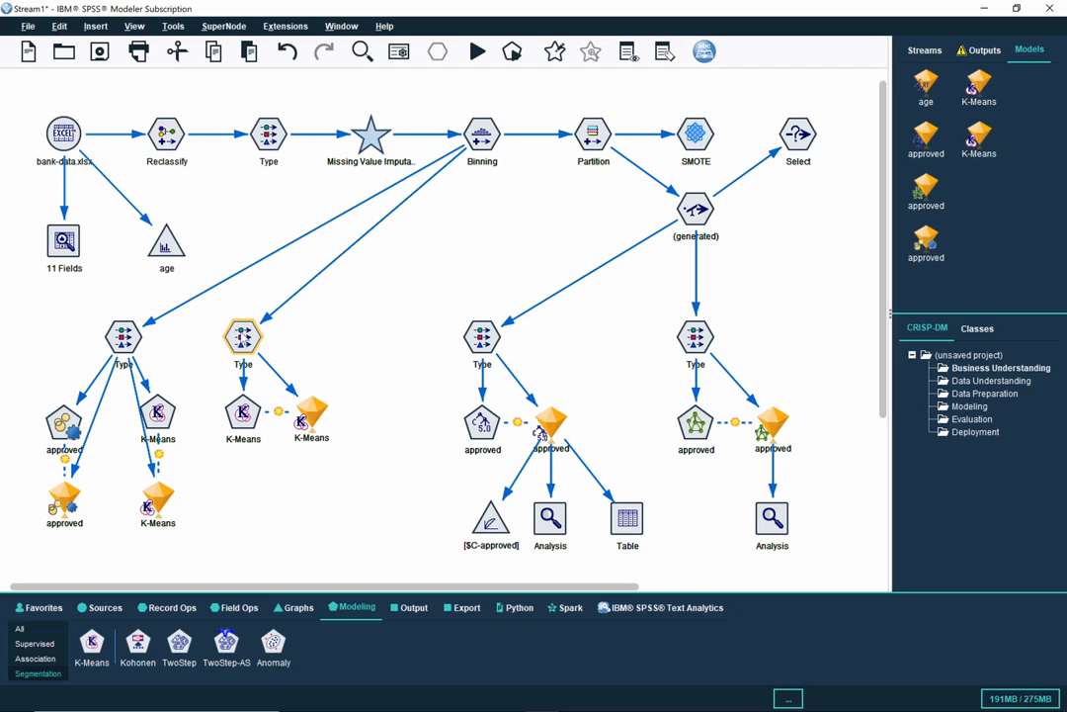
drag(239, 334, 224, 336)
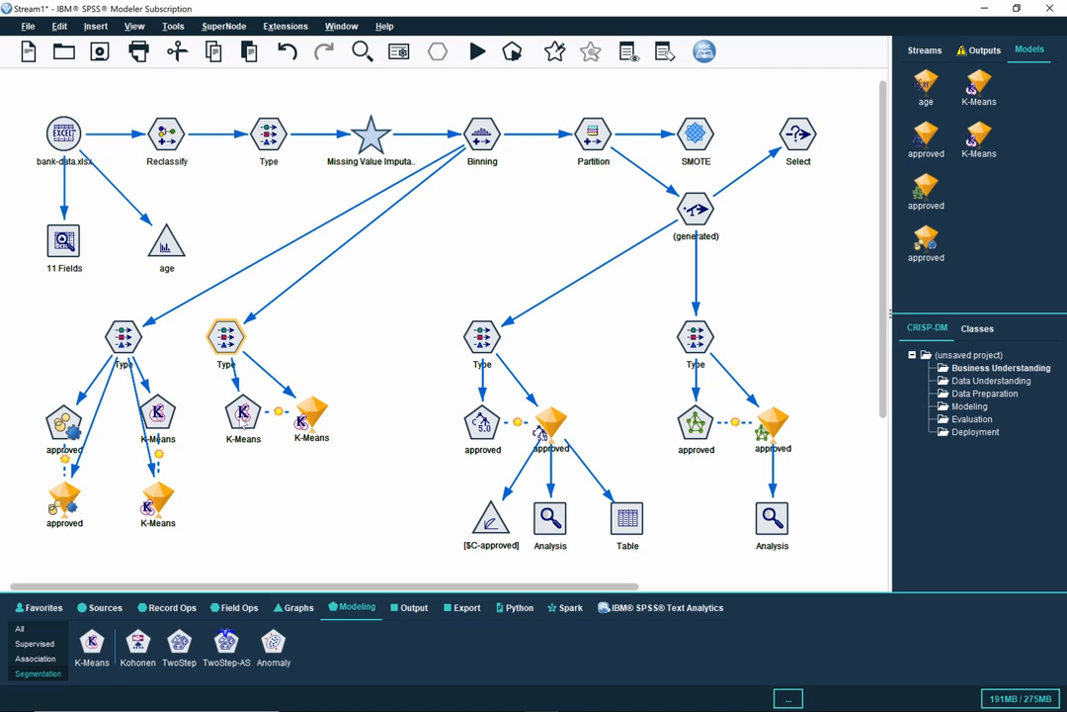
drag(244, 420, 225, 419)
drag(310, 417, 288, 416)
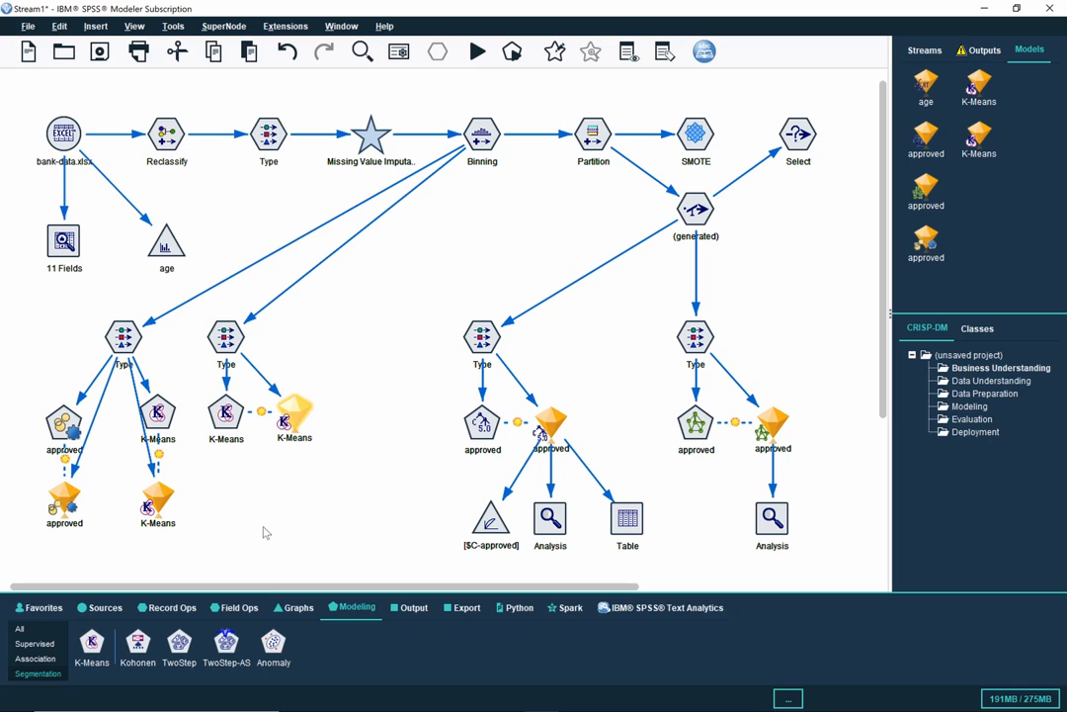
Step: Add a Distribution graph node below the new K-Means model nugget and connect the nugget to it
click(298, 608)
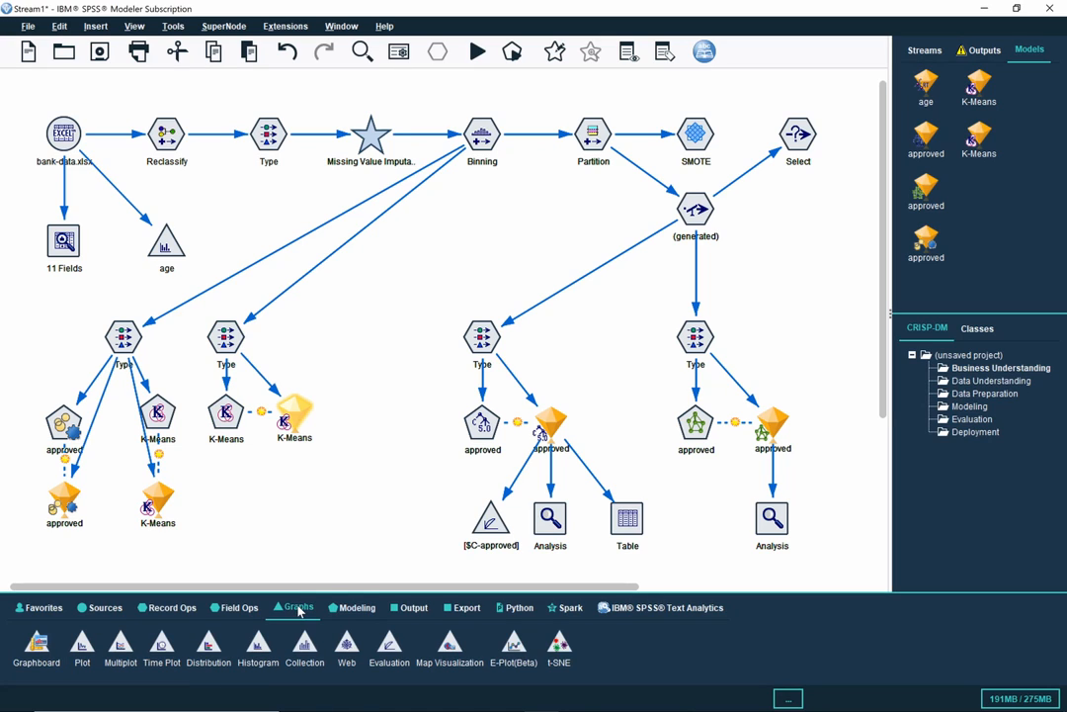
click(210, 647)
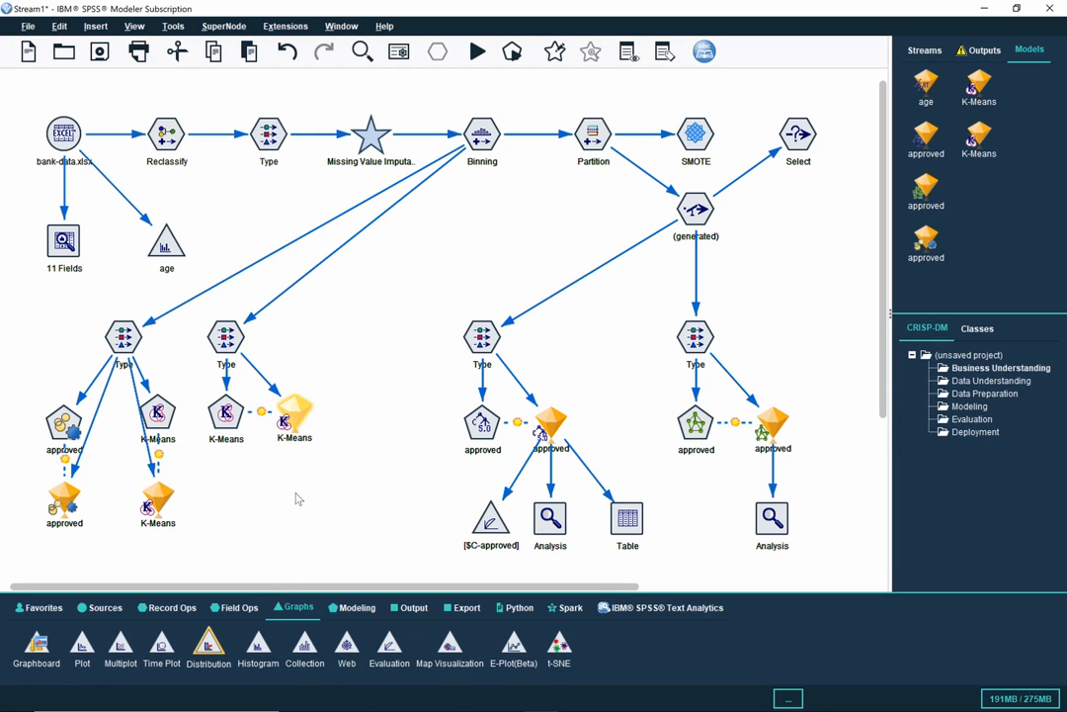
click(297, 500)
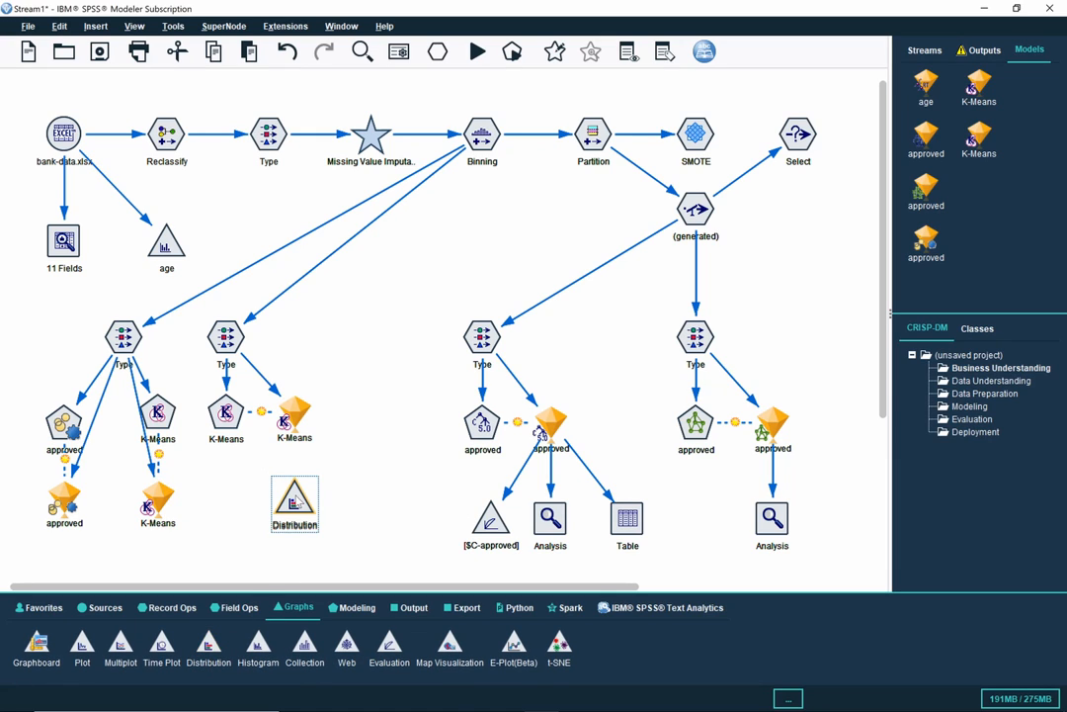
right_click(294, 412)
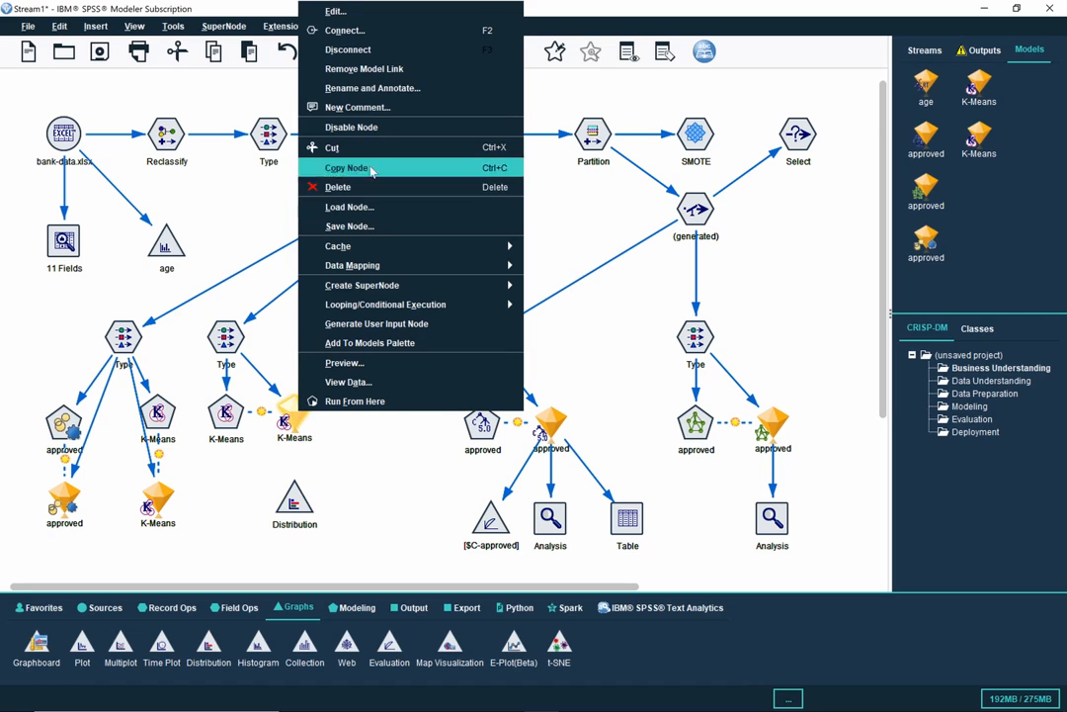
click(415, 33)
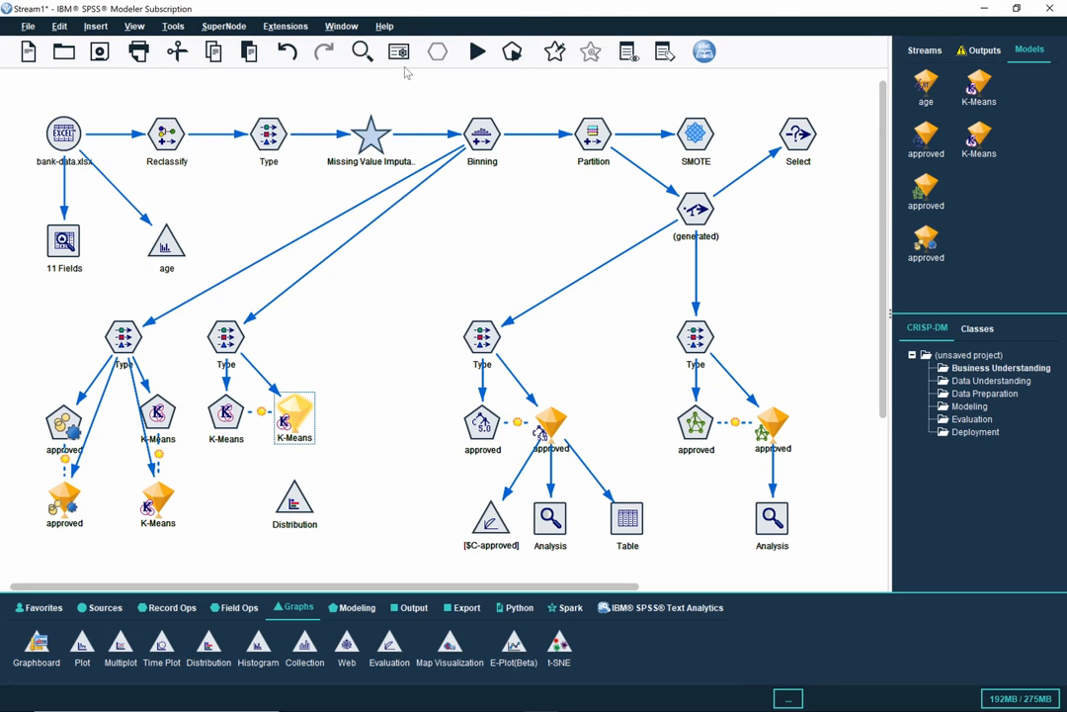
click(292, 508)
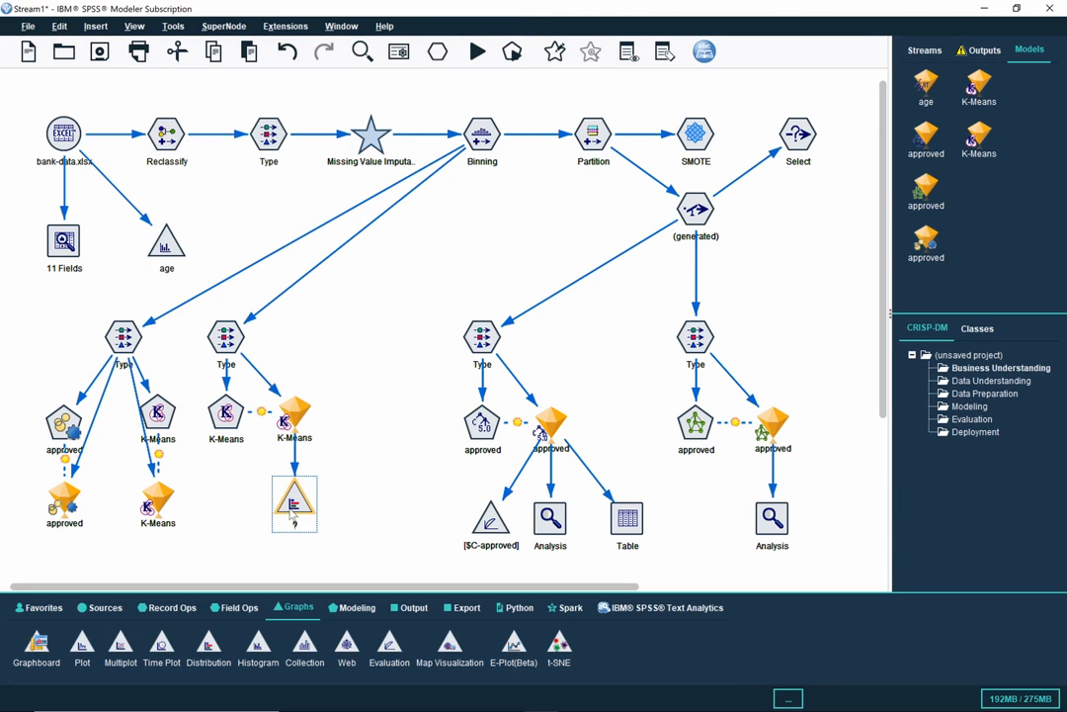
Step: Set the Distribution node to plot the field $KM-K-Means with approved as the color overlay
double_click(293, 508)
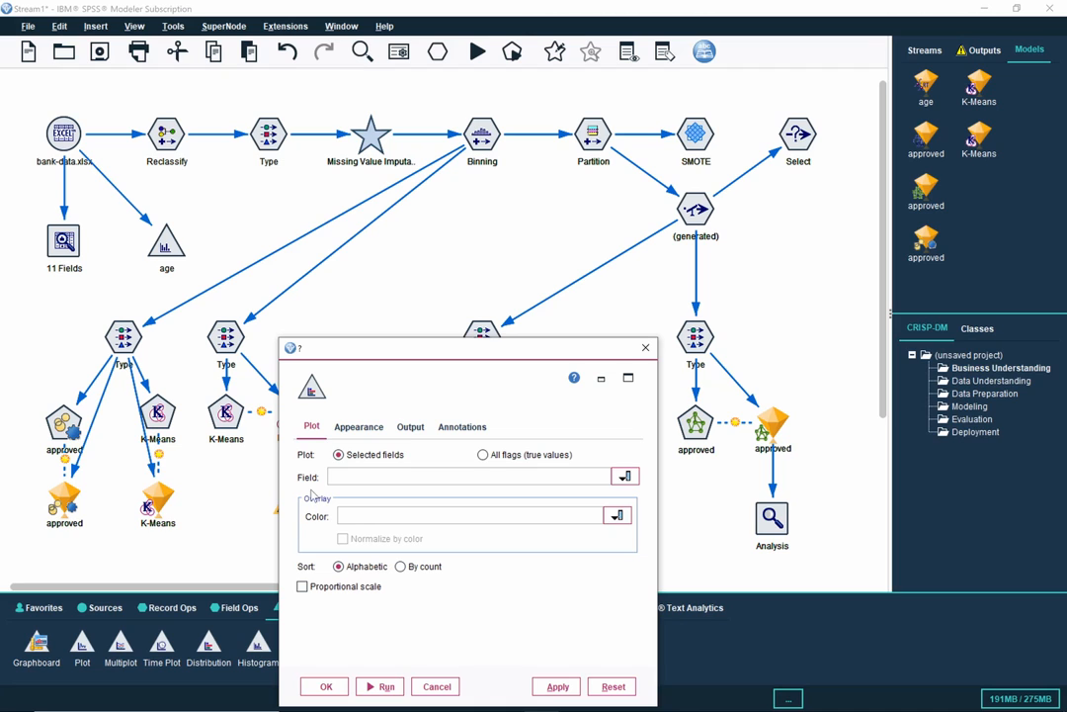
drag(456, 362, 515, 149)
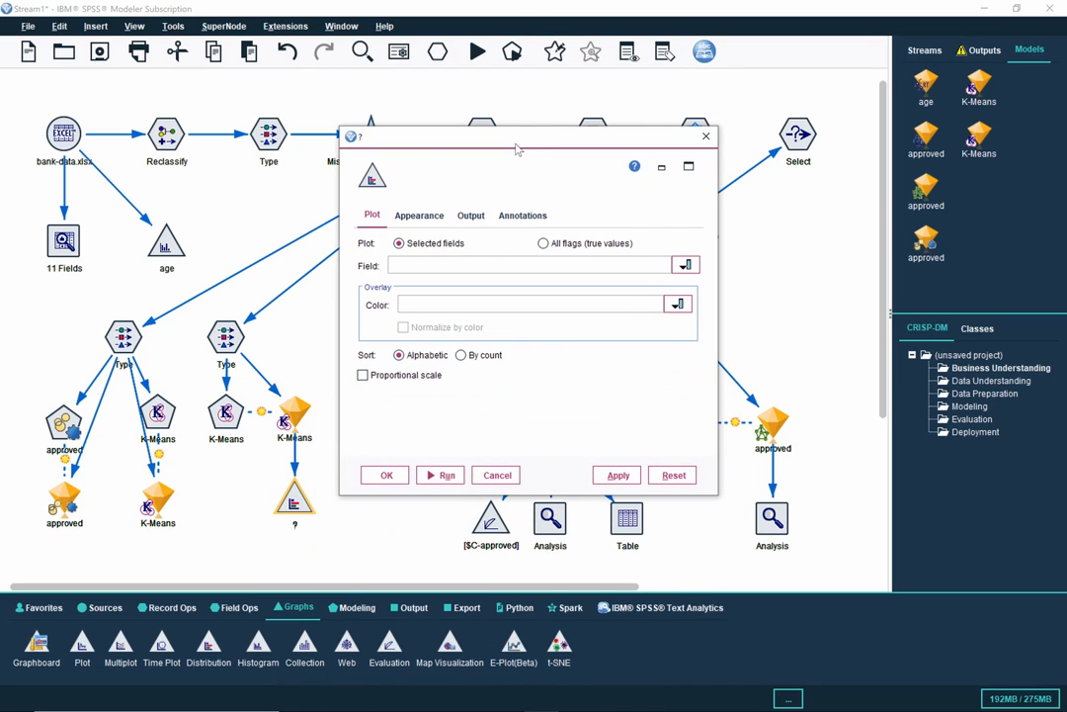
click(592, 269)
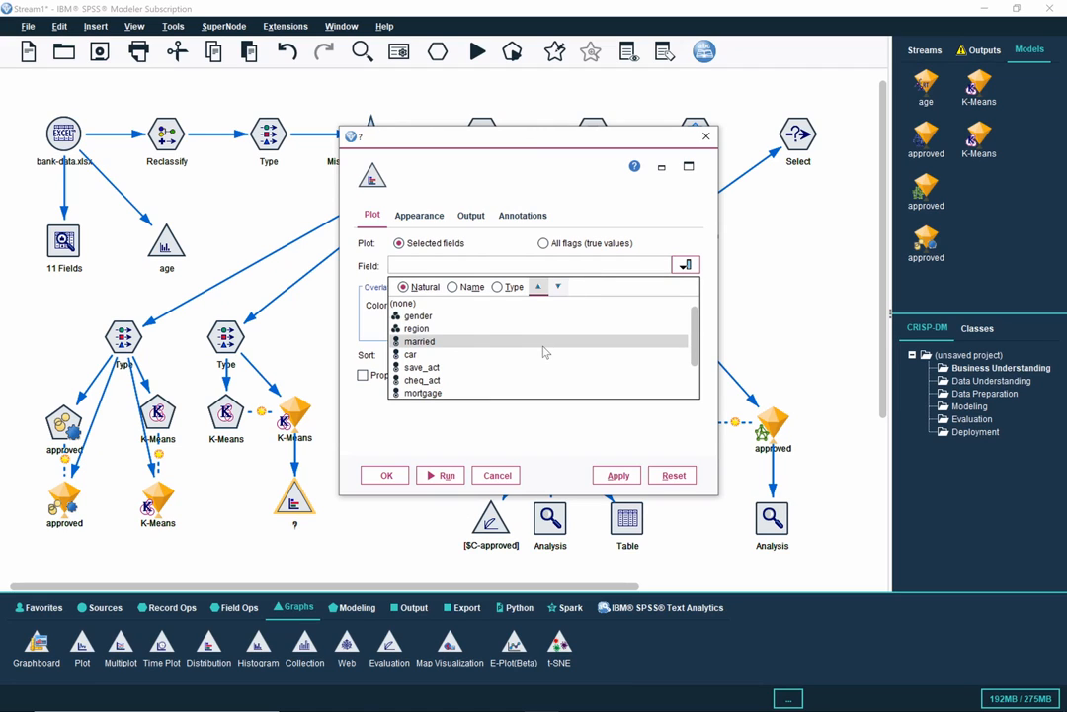
scroll(544, 352, down, 1)
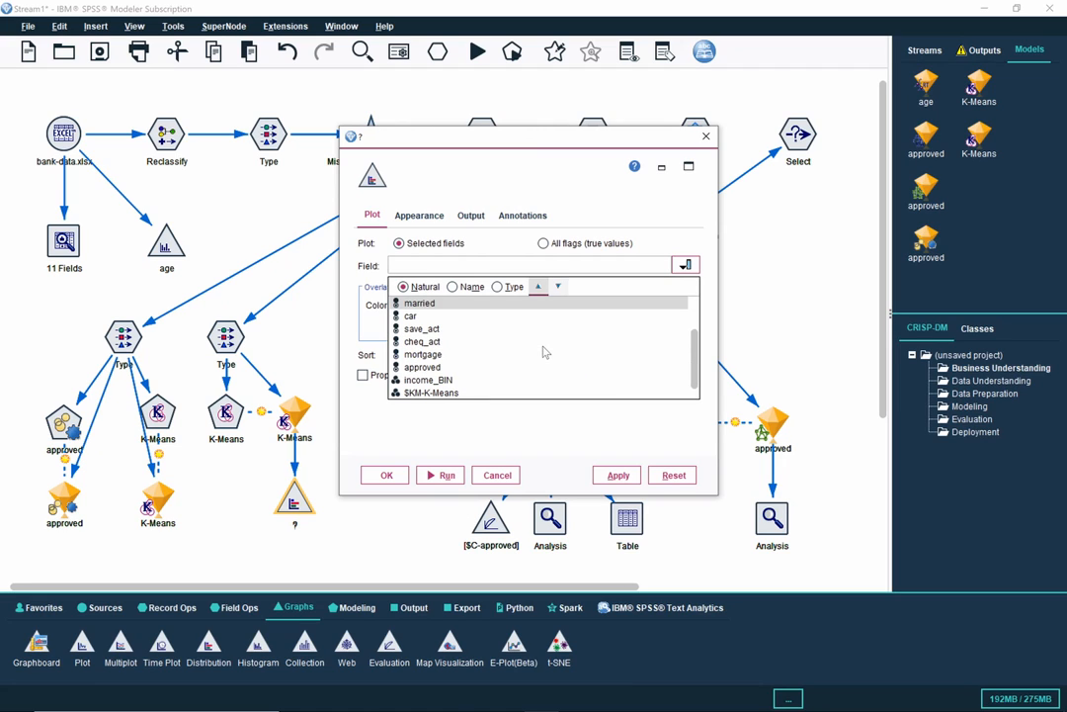
click(461, 394)
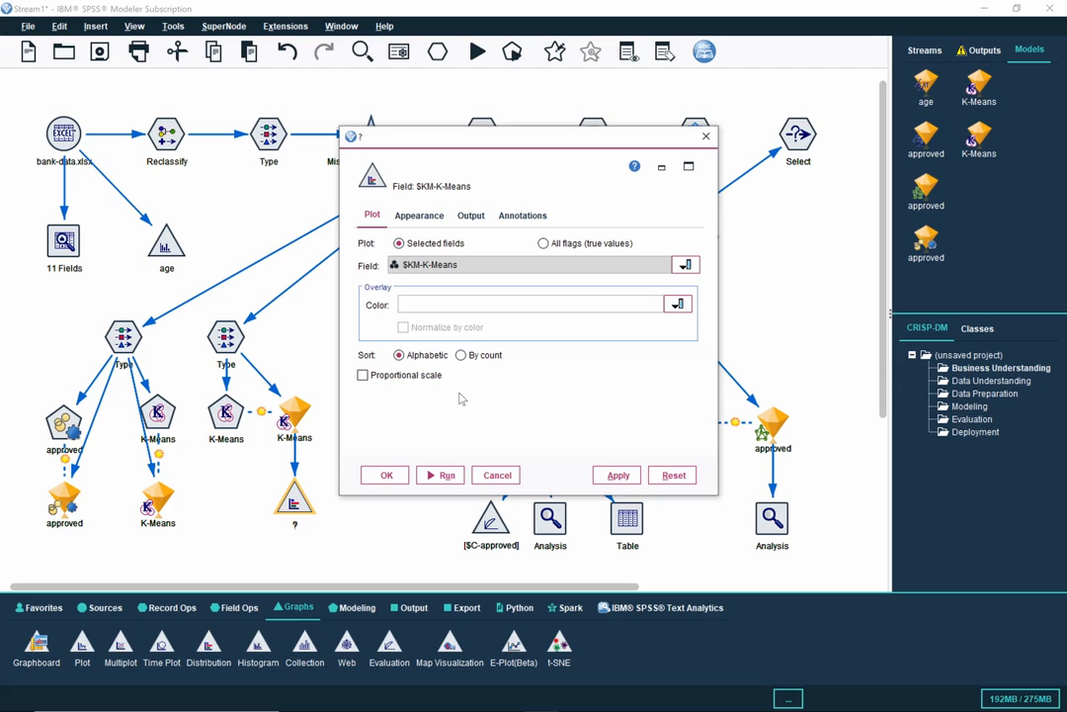
click(559, 310)
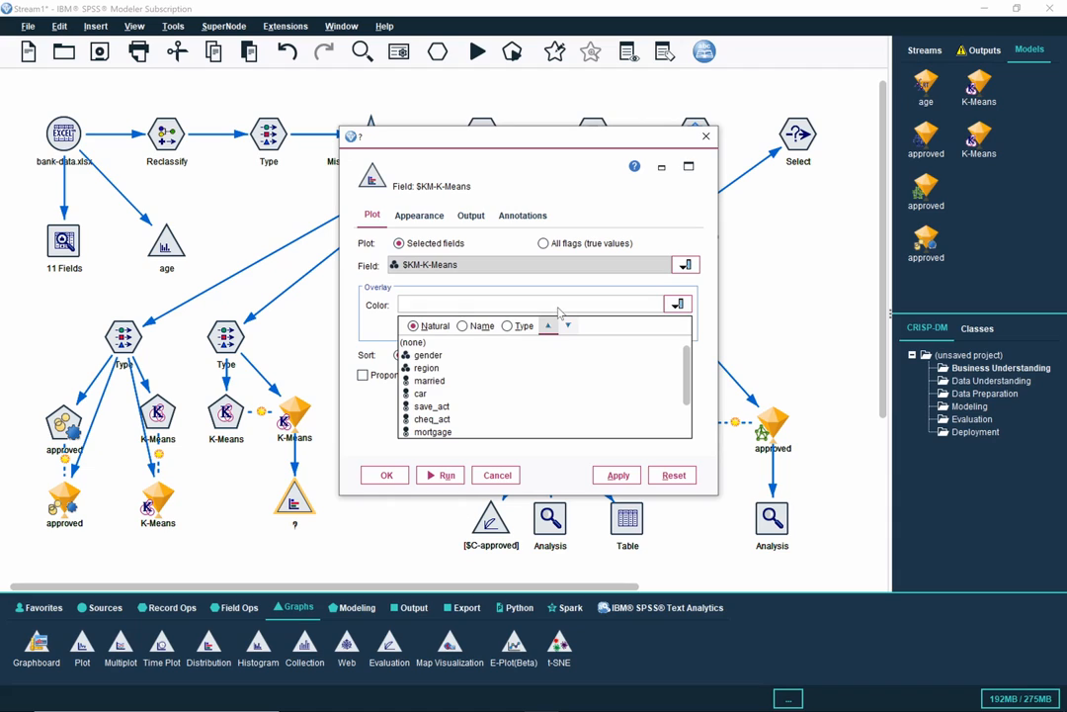
scroll(499, 397, down, 1)
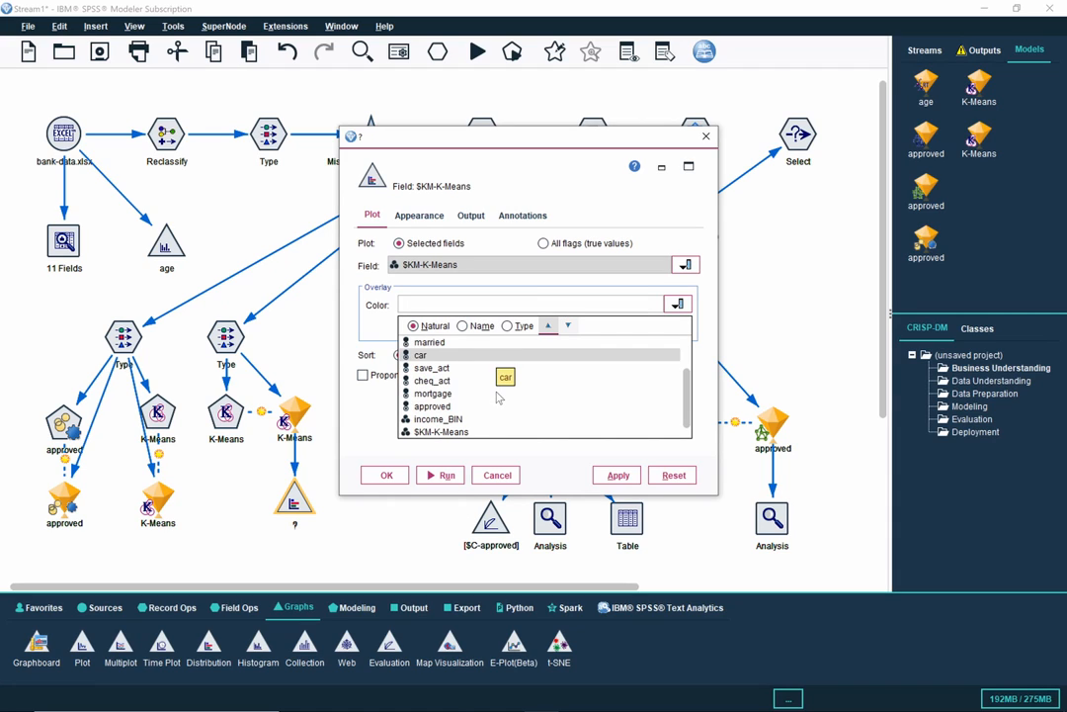
click(494, 406)
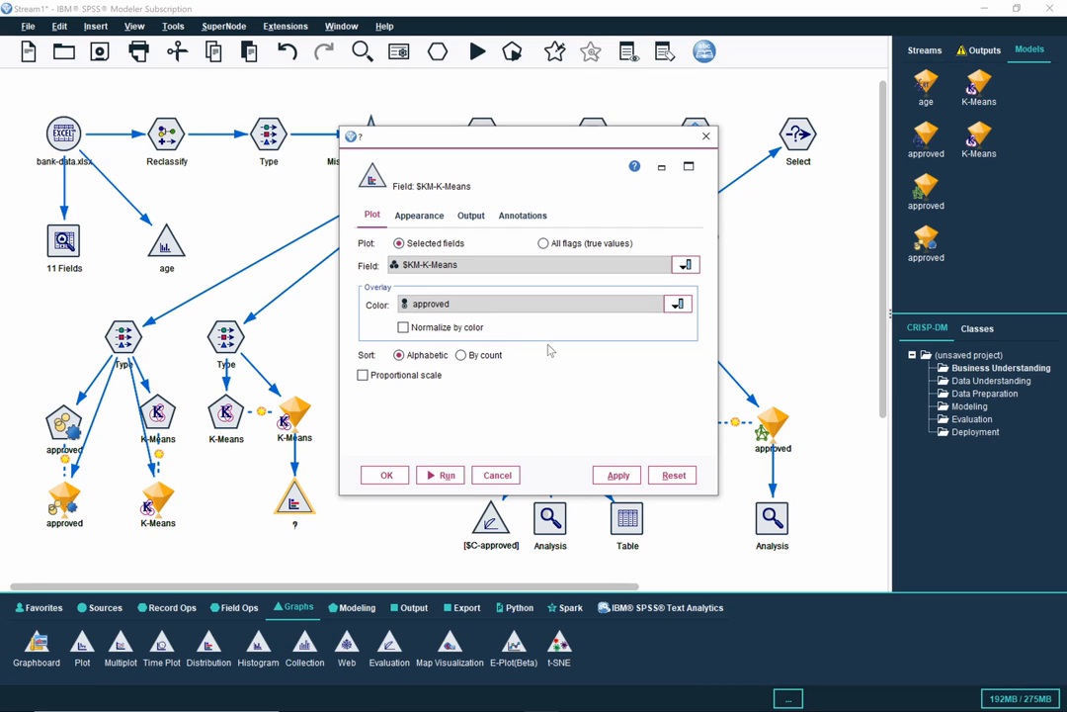
Step: Run the Distribution node, inspect the bar graph of approved within each cluster, and close the output
click(444, 476)
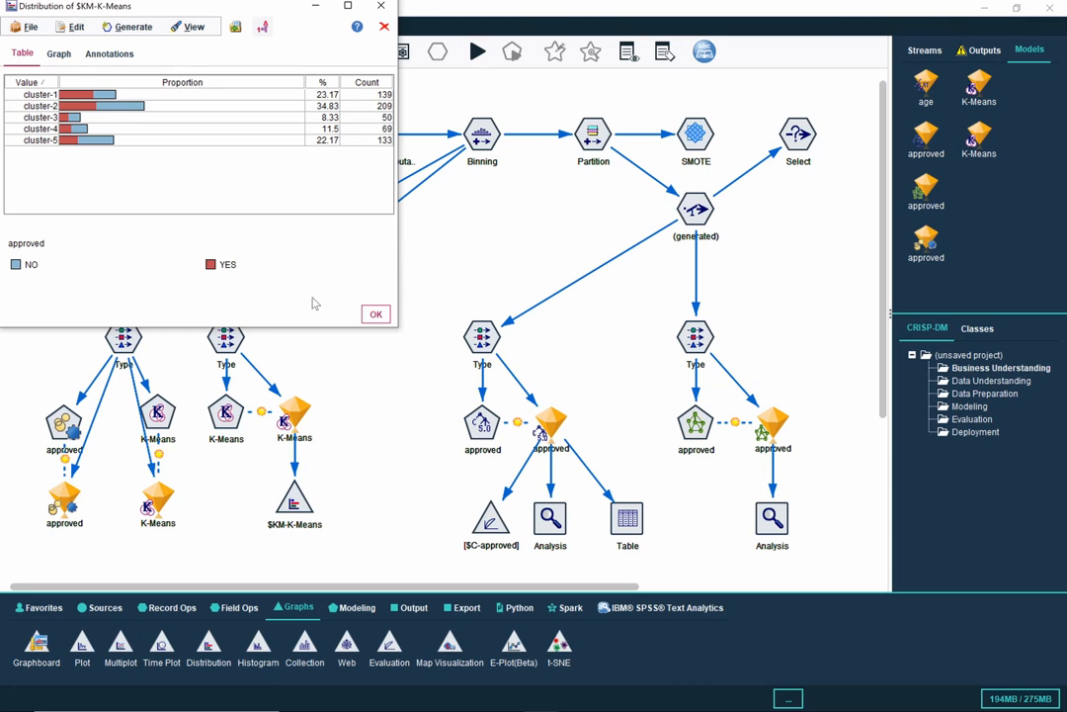
click(60, 54)
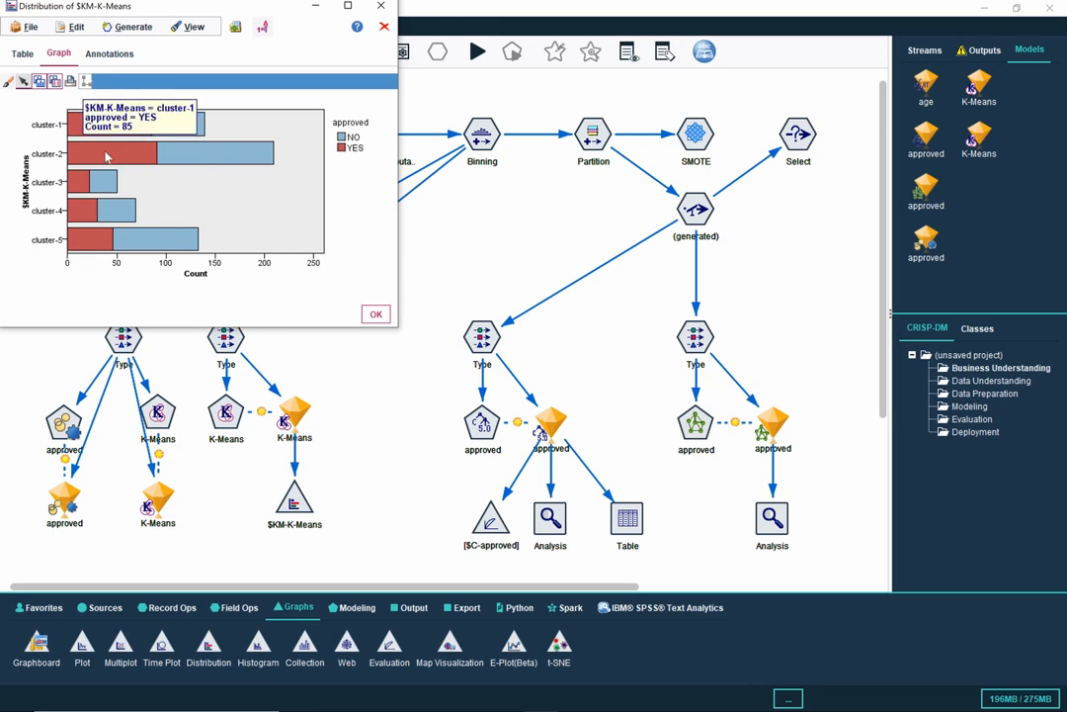
click(377, 314)
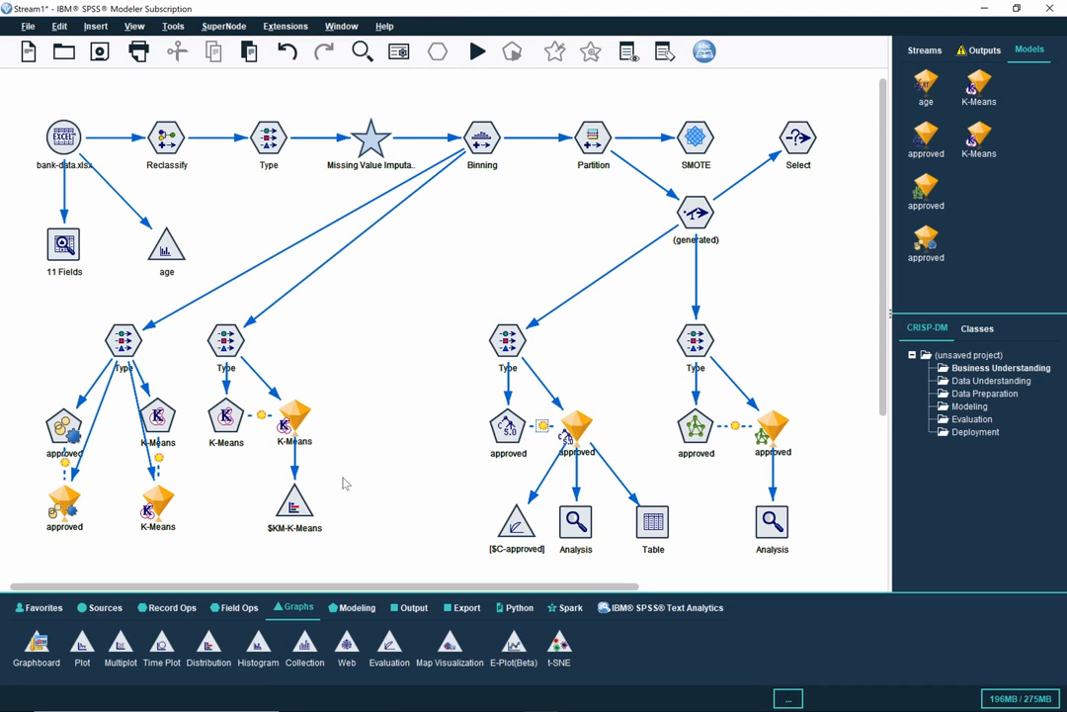
Step: Add a new Type node beside the second clustering branch's Type node and place a K-Means modeling node below it
click(350, 608)
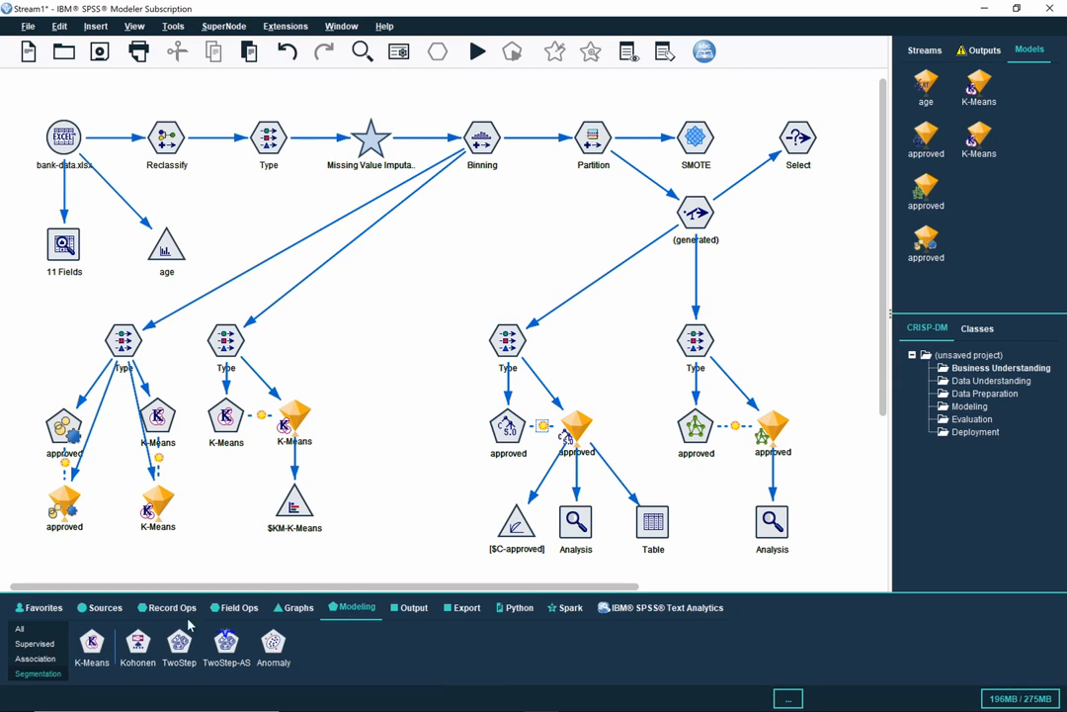
click(235, 607)
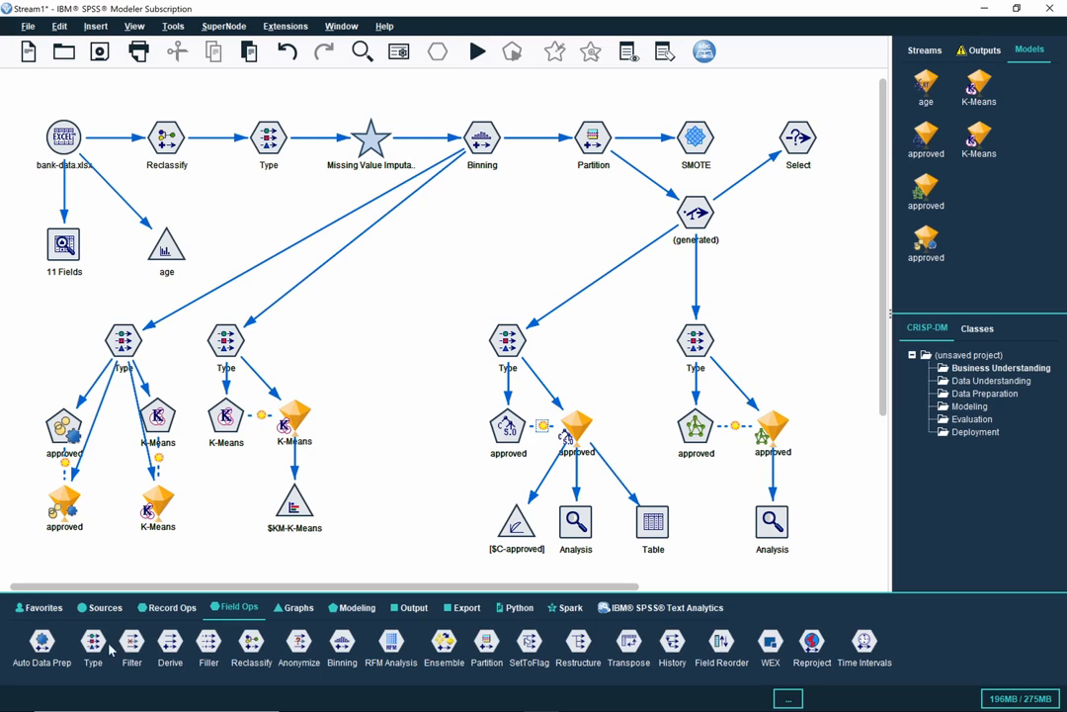
click(363, 356)
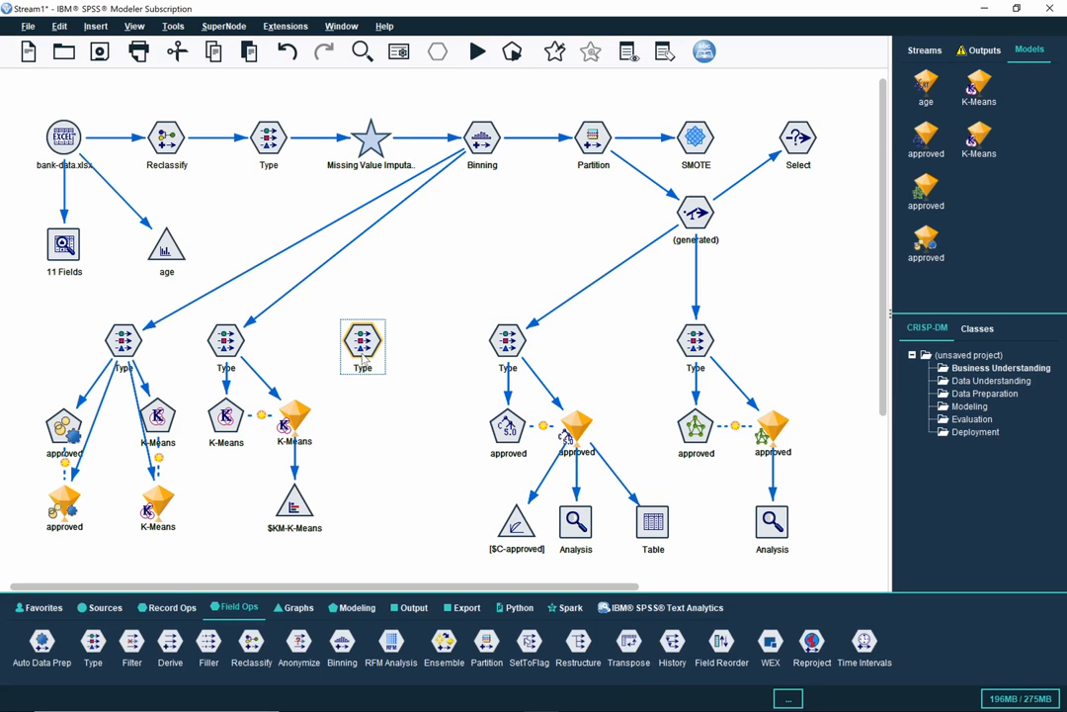
click(348, 608)
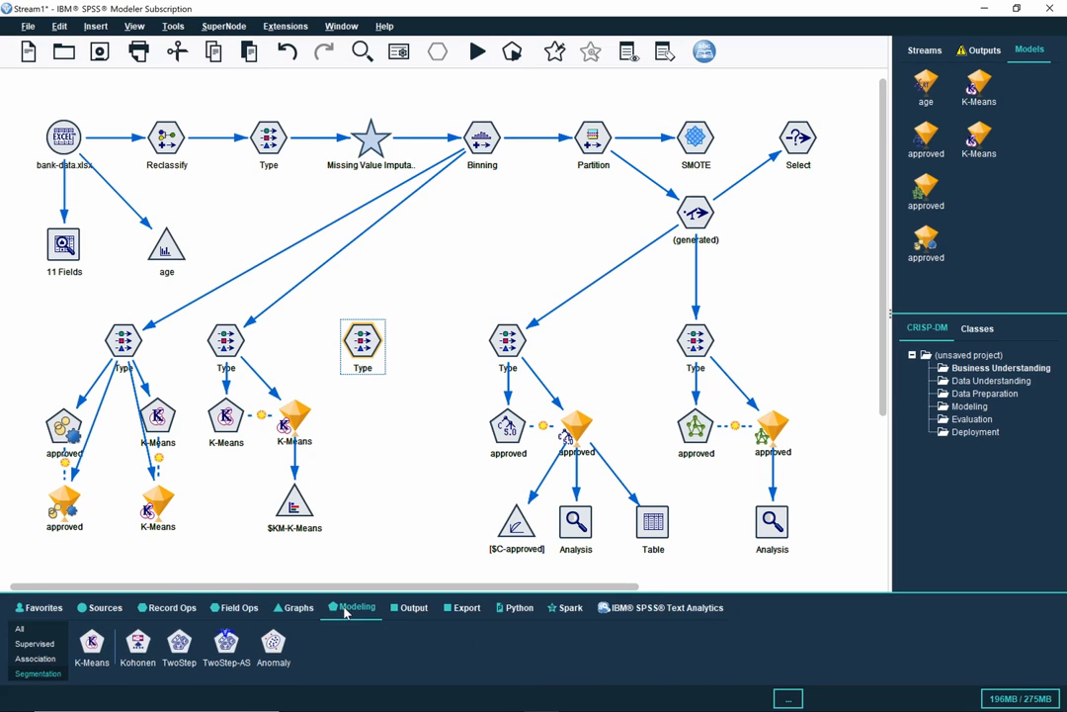
click(92, 644)
click(361, 407)
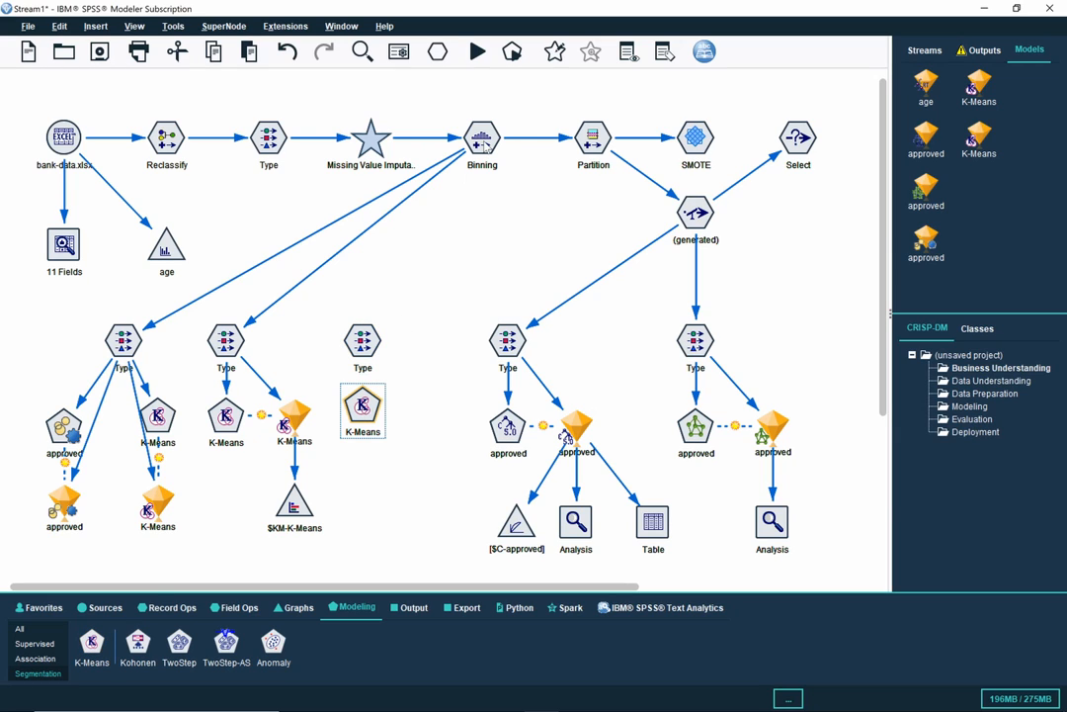
Step: Connect the Binning node to the newly added Type node
right_click(483, 141)
click(515, 174)
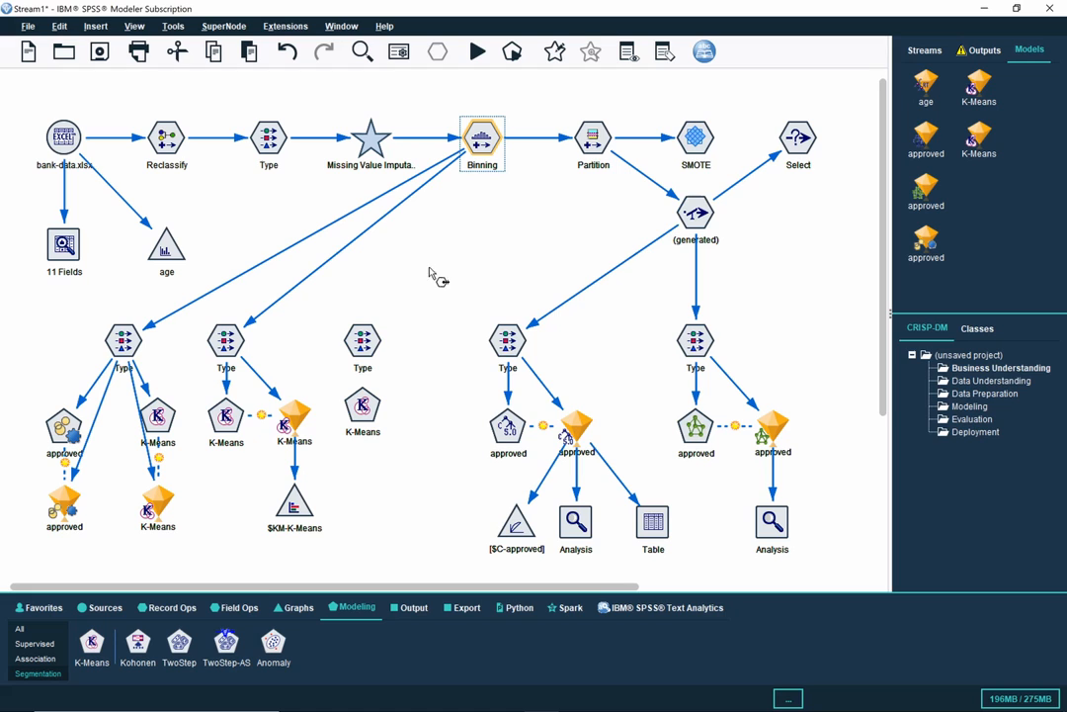
click(365, 342)
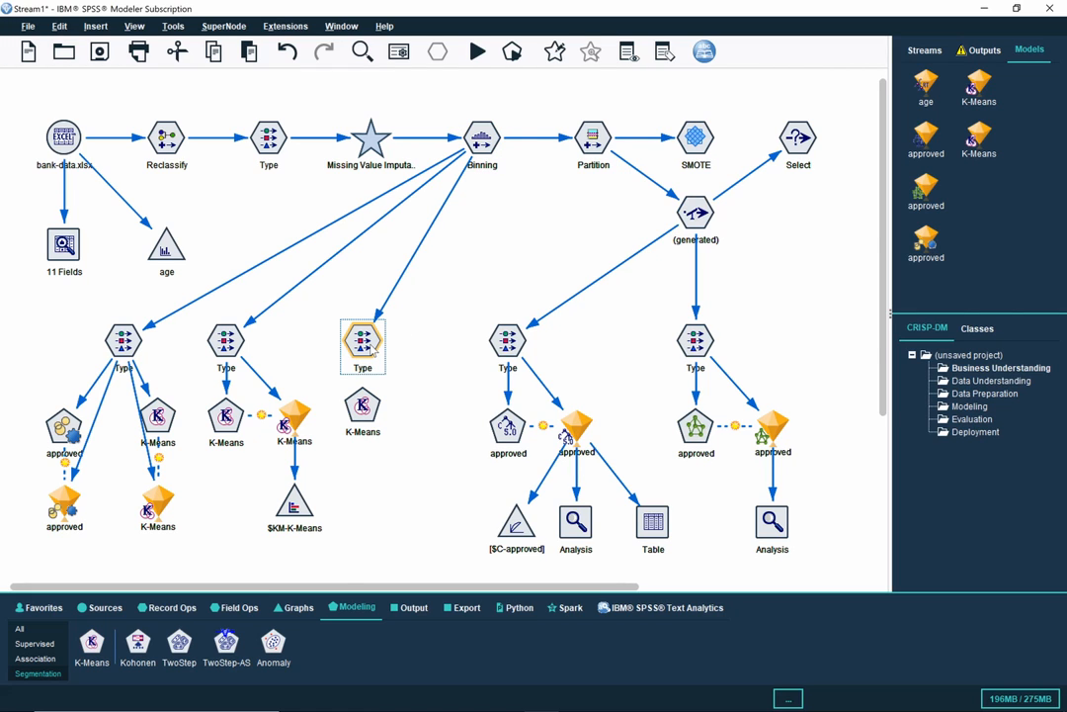
Step: Open the new Type node's settings, enlarge the dialog to show all fields, and set every field's role to None
double_click(370, 348)
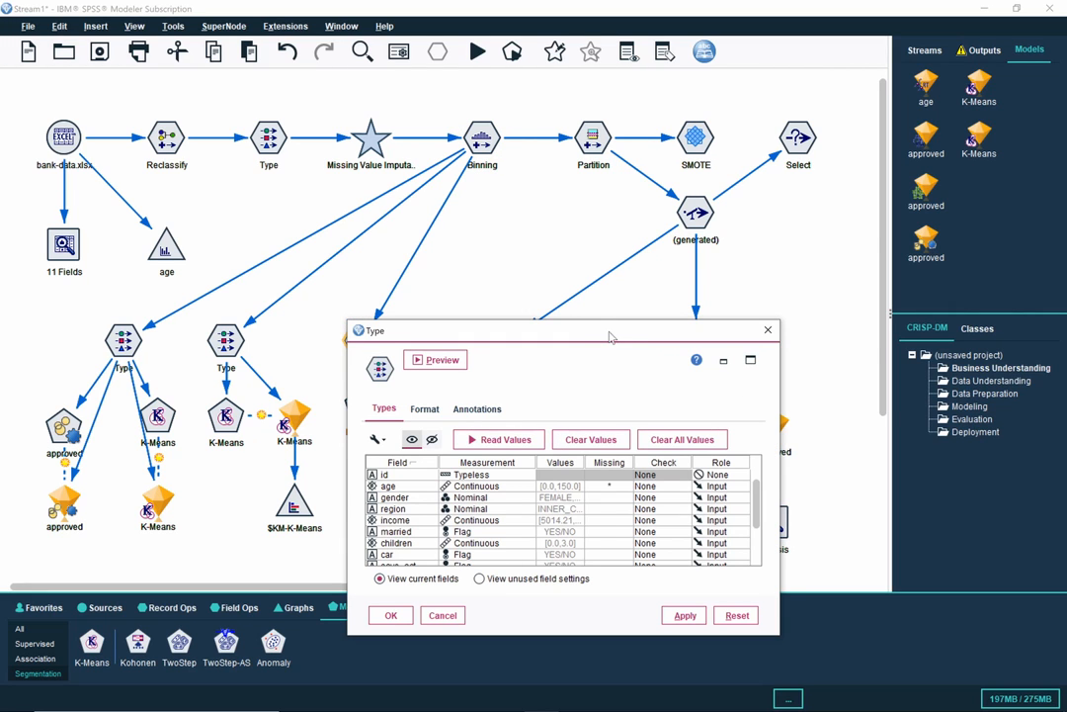
drag(610, 337, 510, 203)
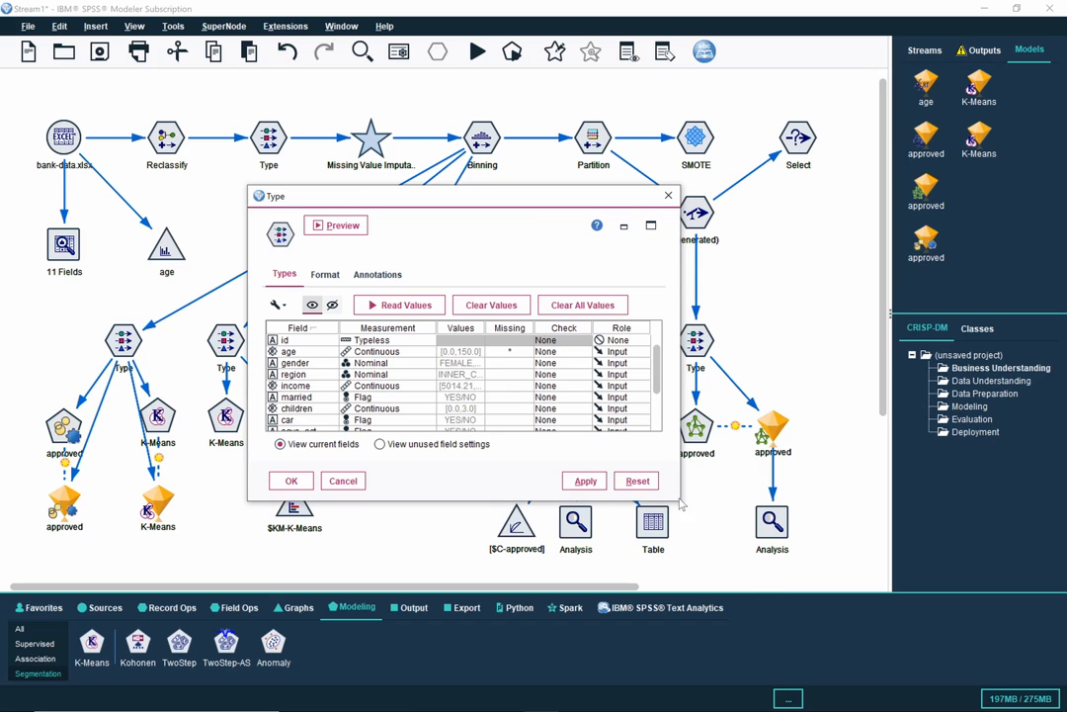
drag(679, 500, 765, 563)
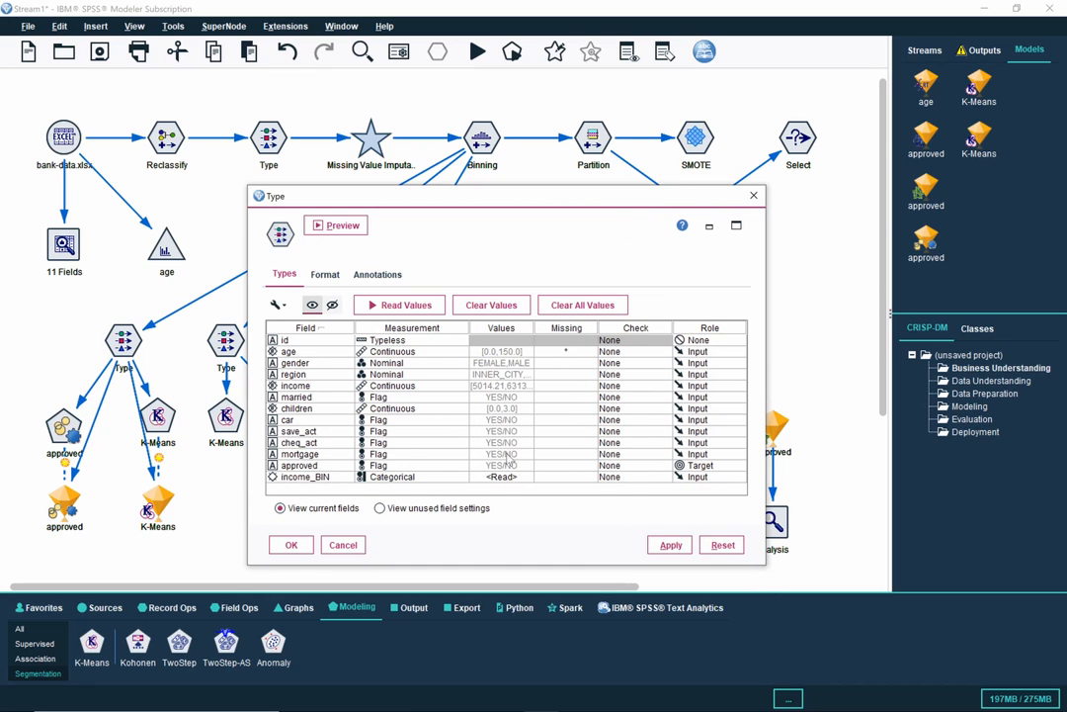
click(324, 353)
key(ctrl+a)
right_click(326, 357)
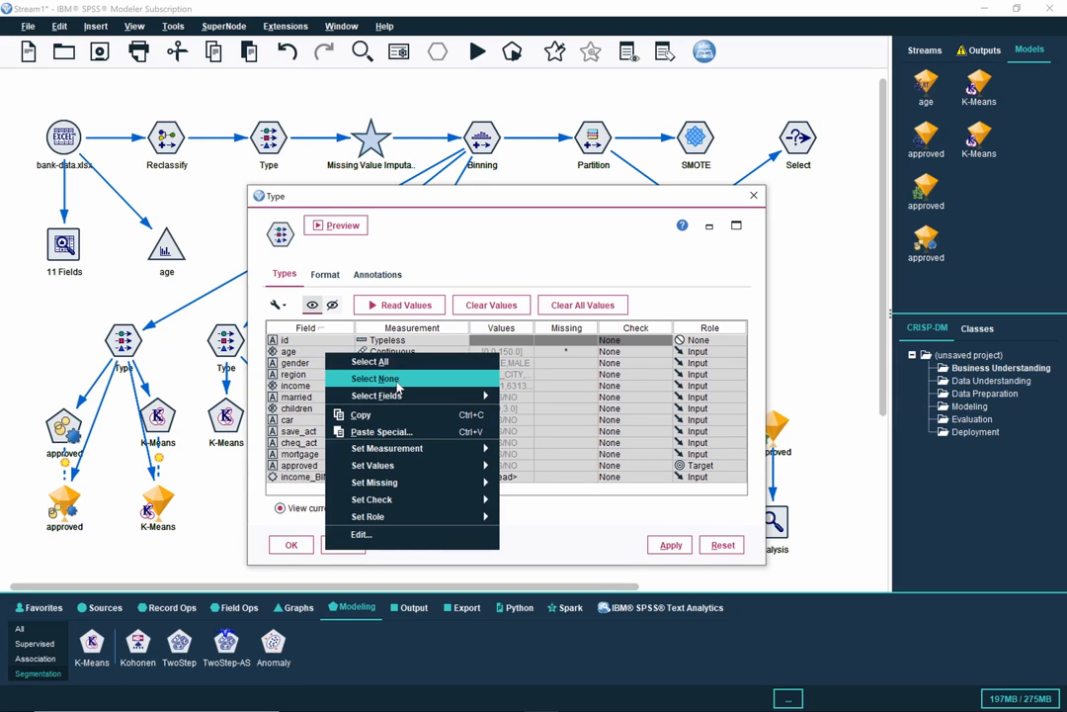
mouse_move(436, 516)
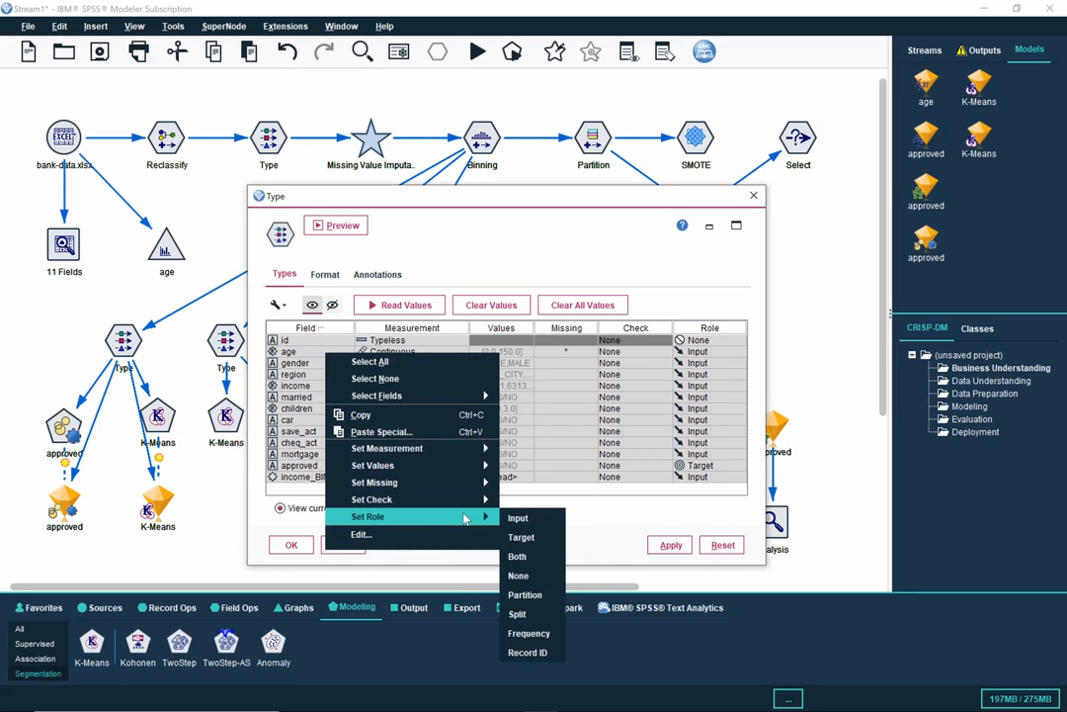
click(539, 582)
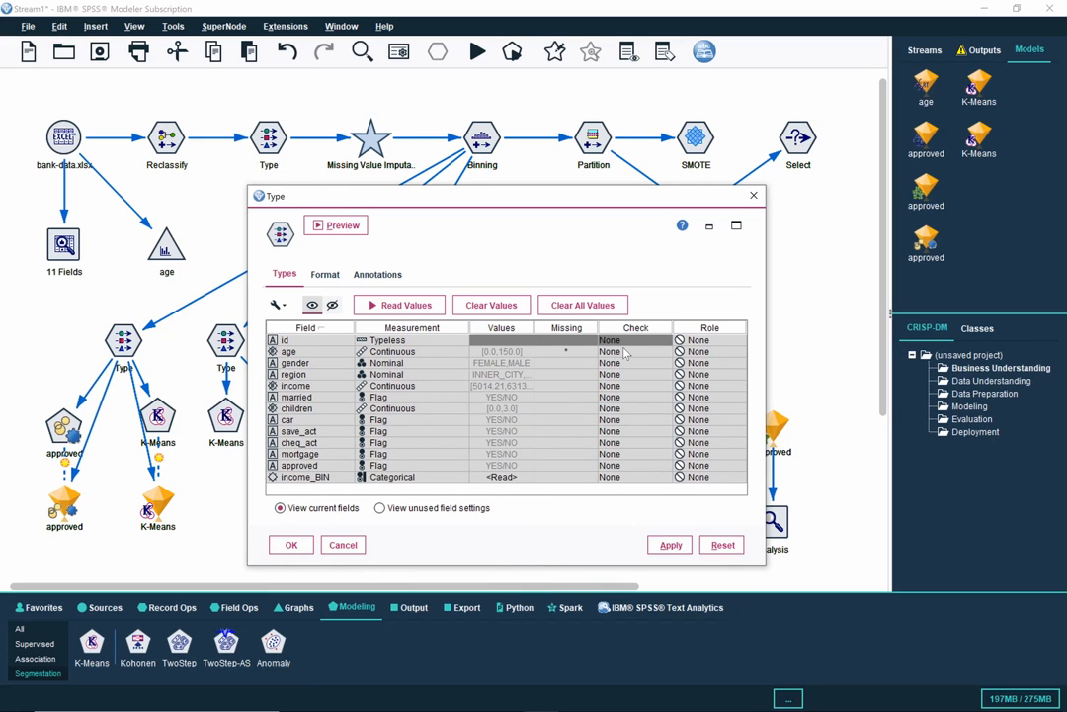
Step: Set the roles of age, income and children to Input in the new Type node and confirm the settings
click(698, 352)
click(634, 353)
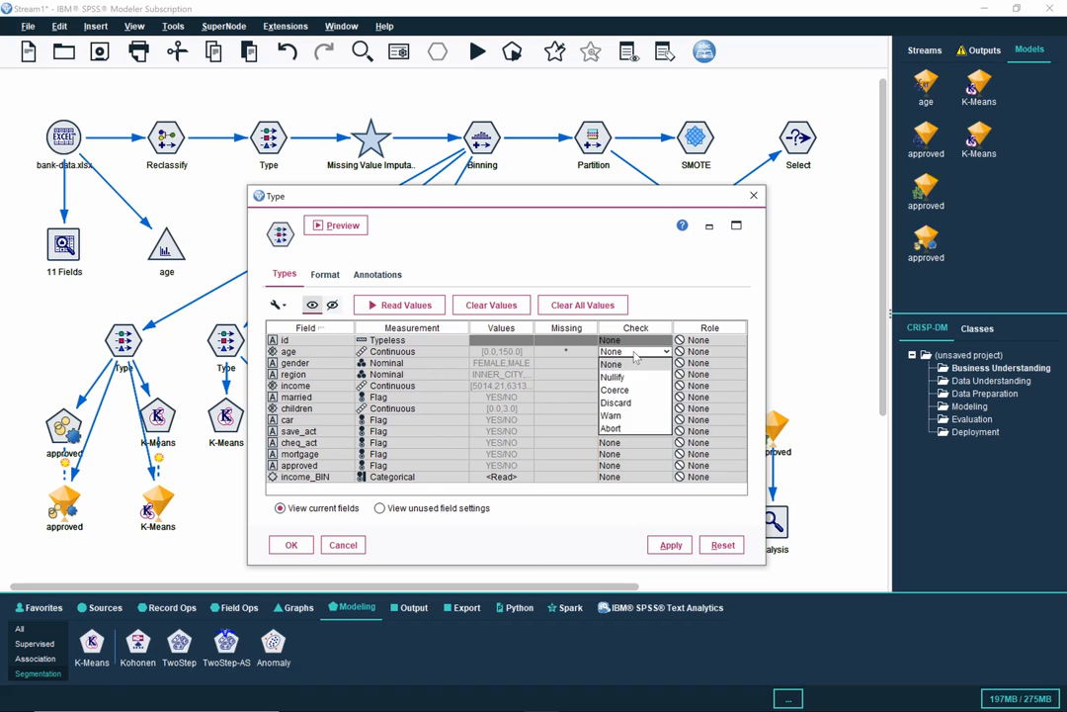
click(632, 364)
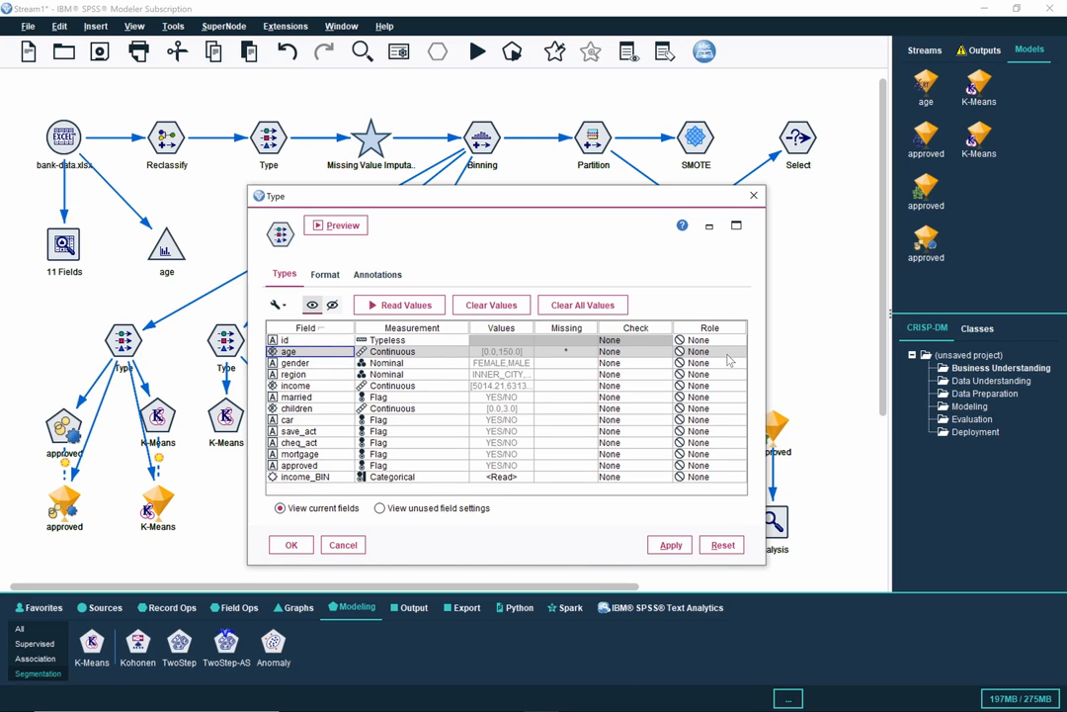
click(726, 352)
click(694, 367)
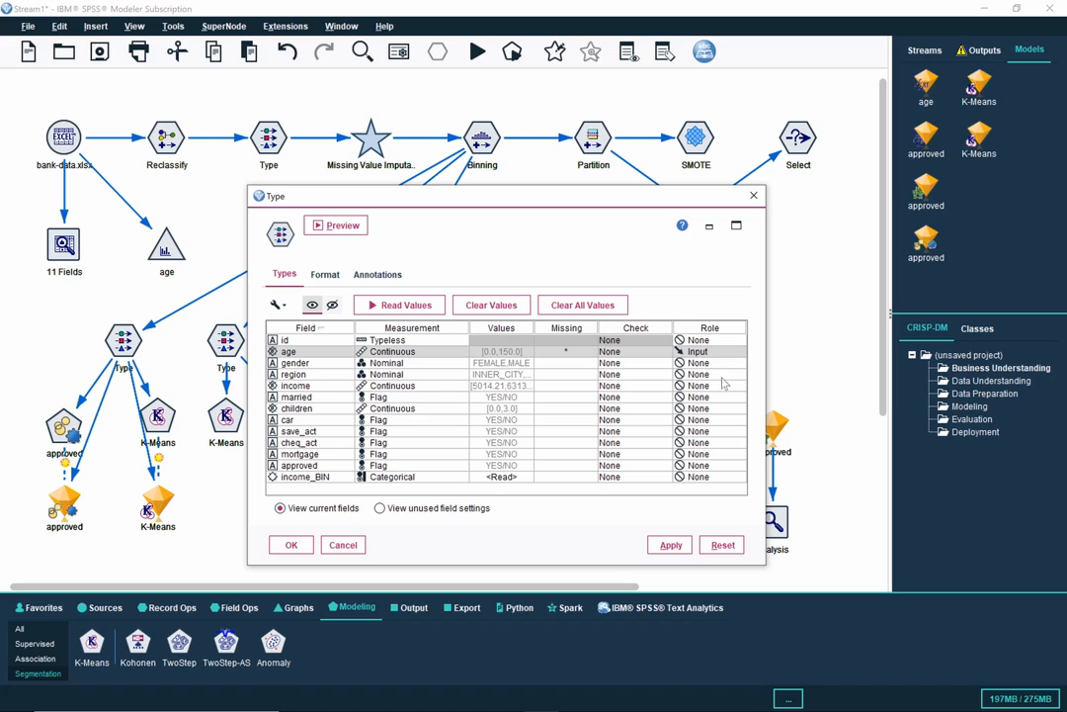
click(724, 385)
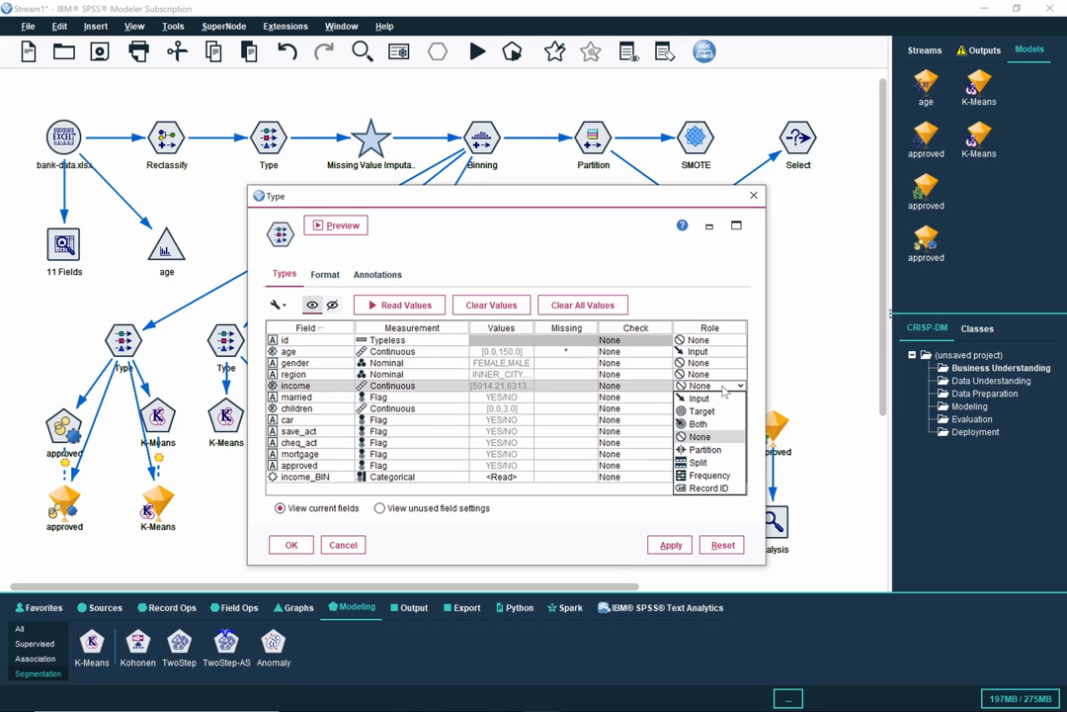
click(702, 397)
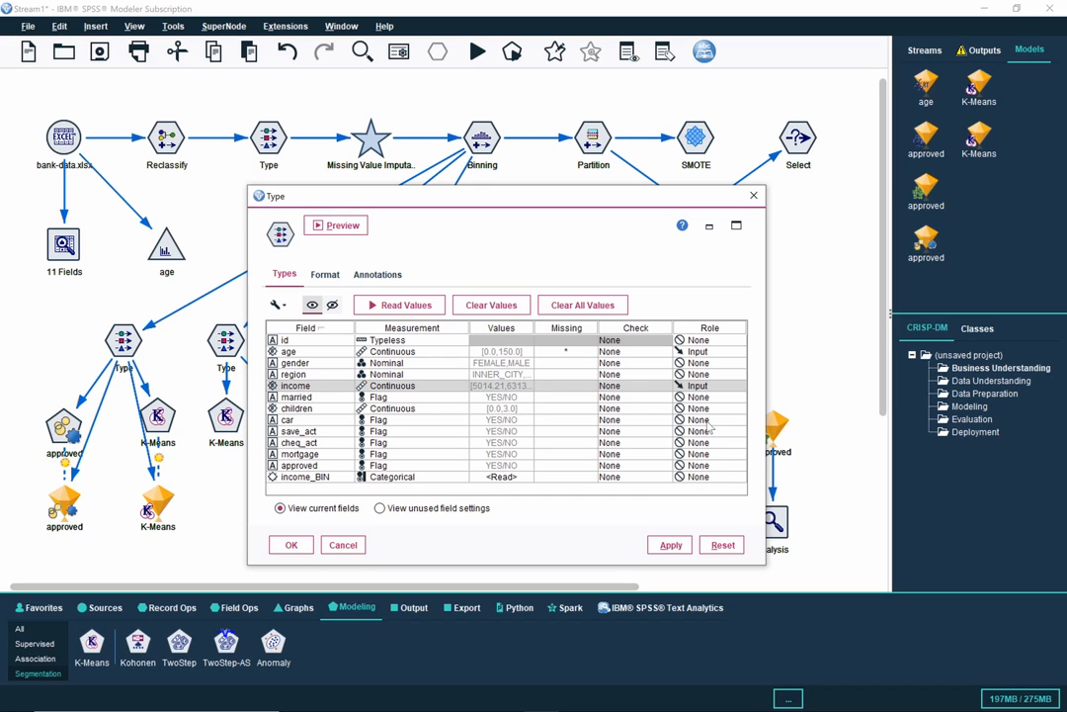
click(708, 409)
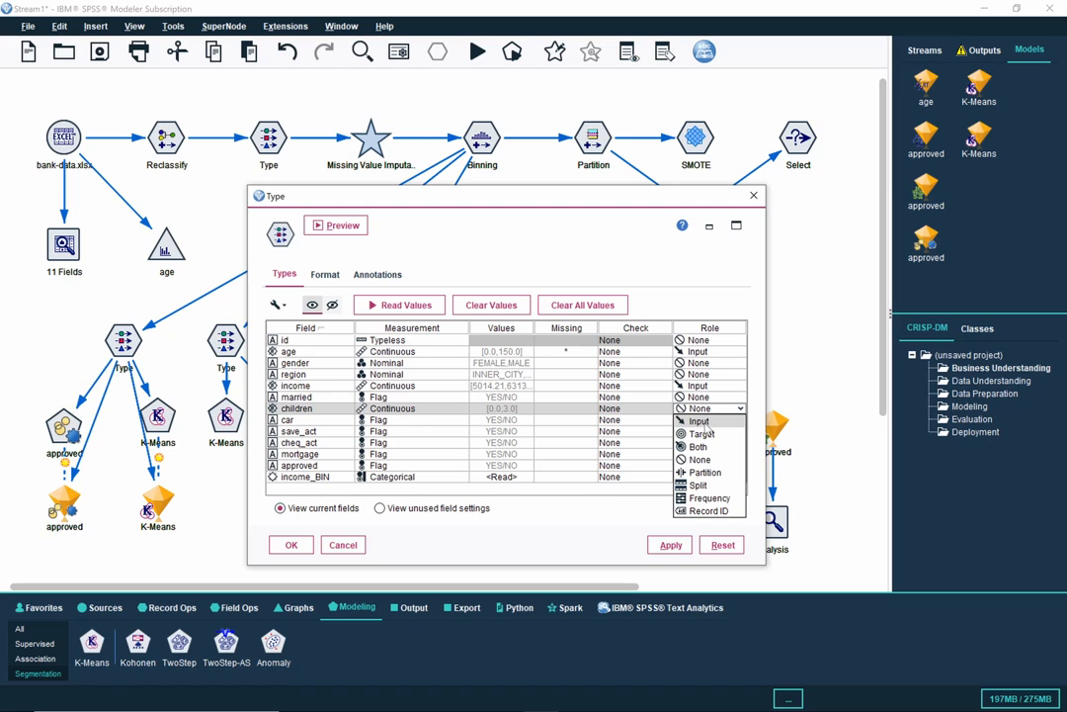
click(700, 421)
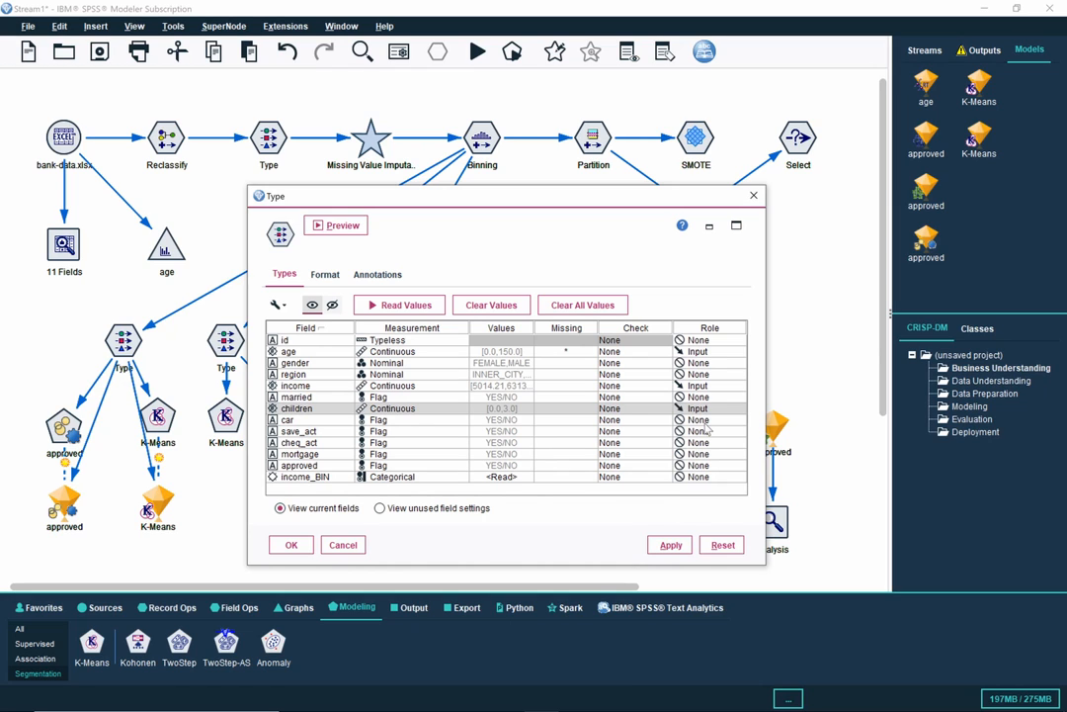
click(292, 545)
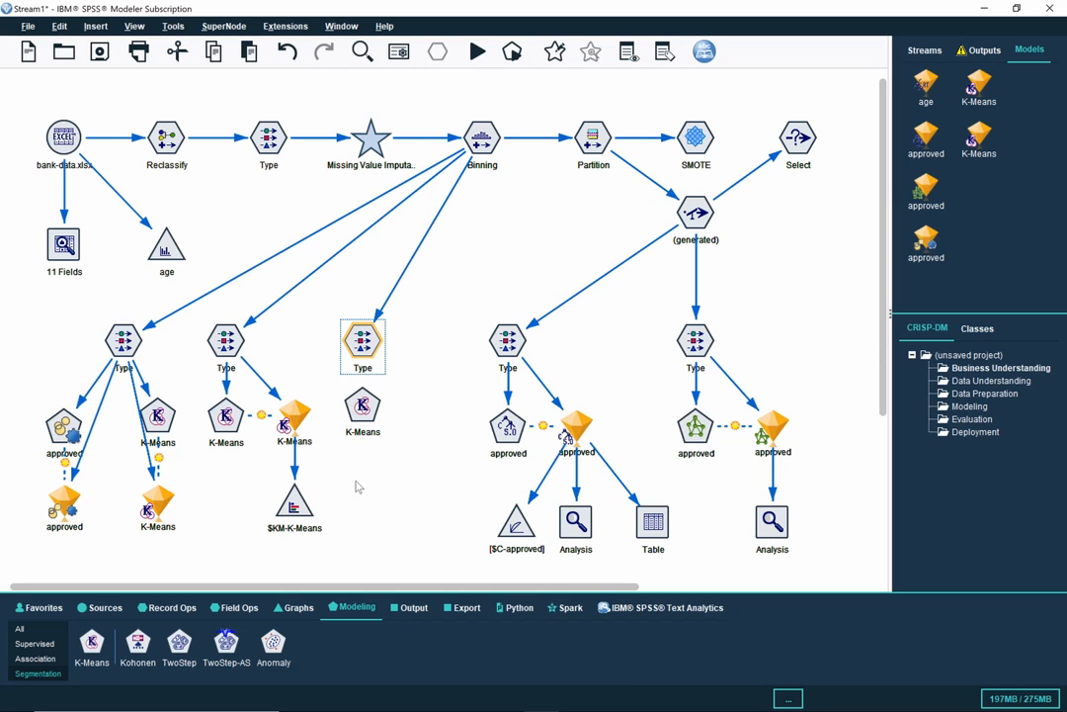
Step: Connect the new Type node to the K-Means node below it and move the K-Means node slightly lower
right_click(363, 341)
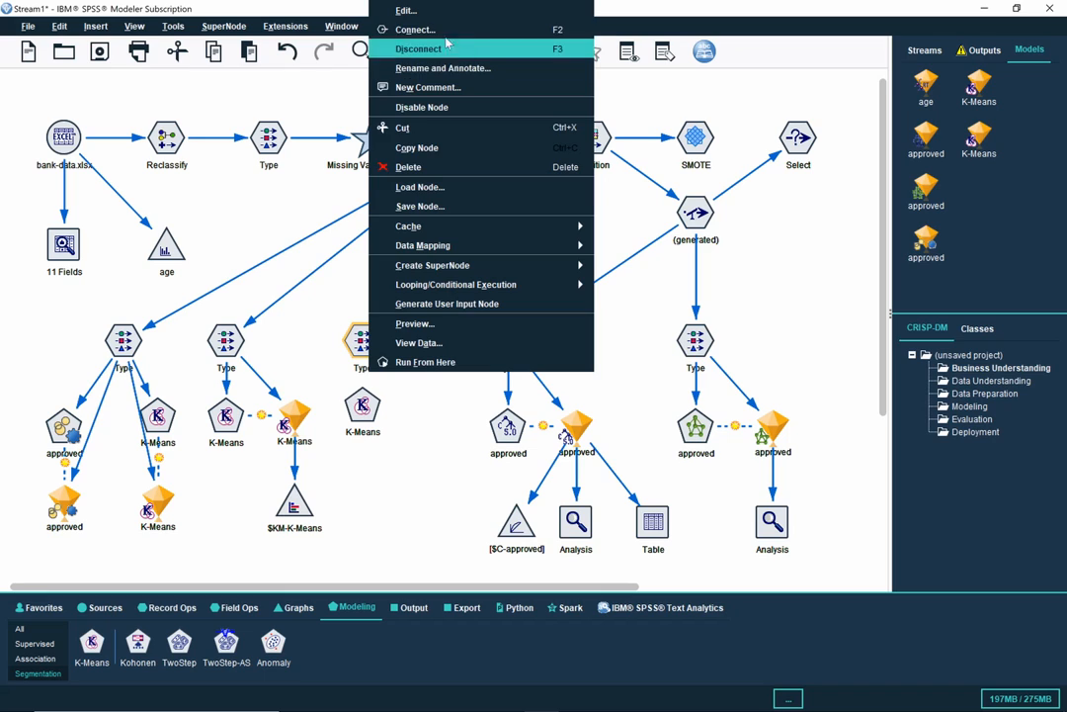
click(416, 30)
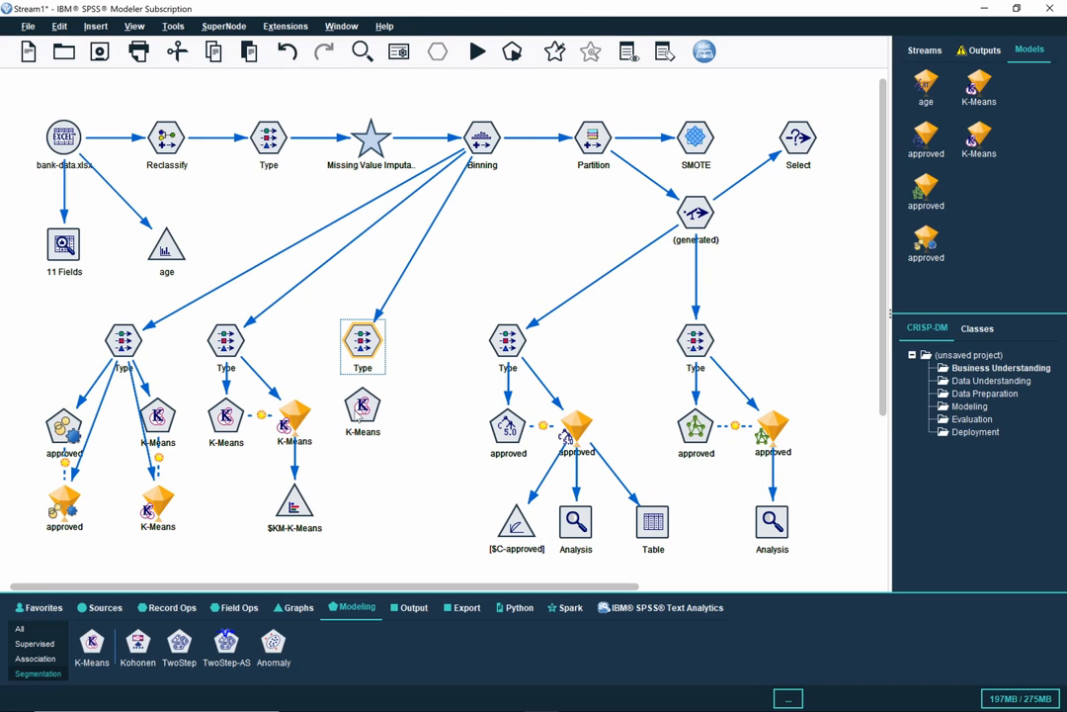
click(360, 415)
drag(357, 413, 357, 424)
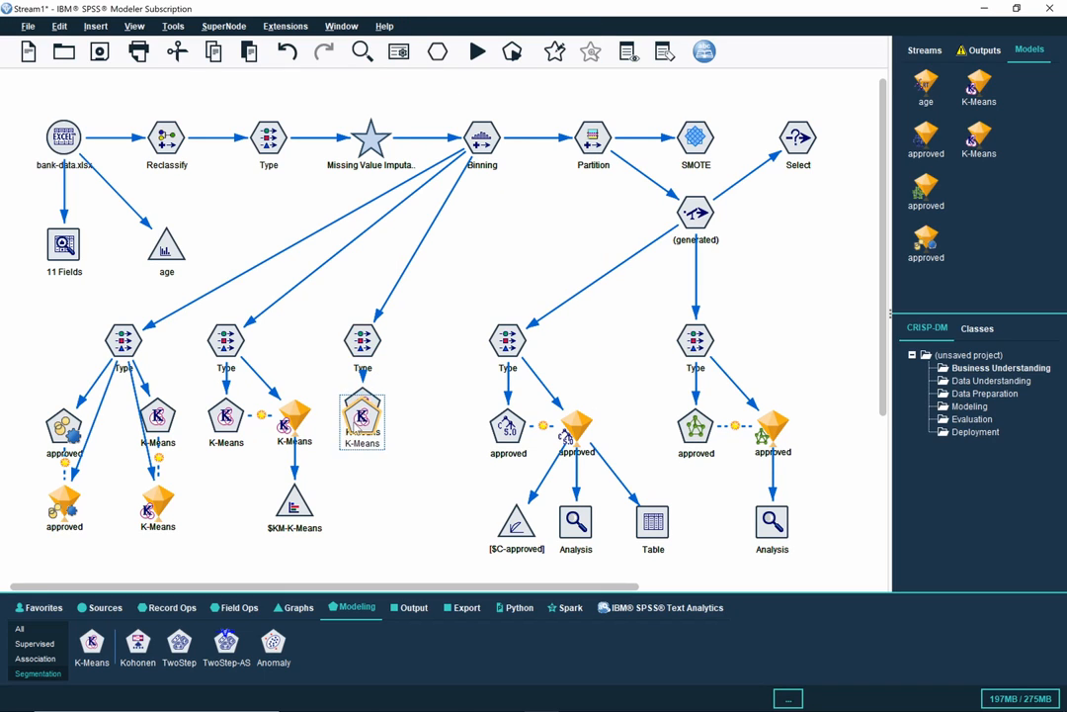
Step: Run the new K-Means node with partitioned data turned off and place the resulting model nugget beside it
double_click(359, 422)
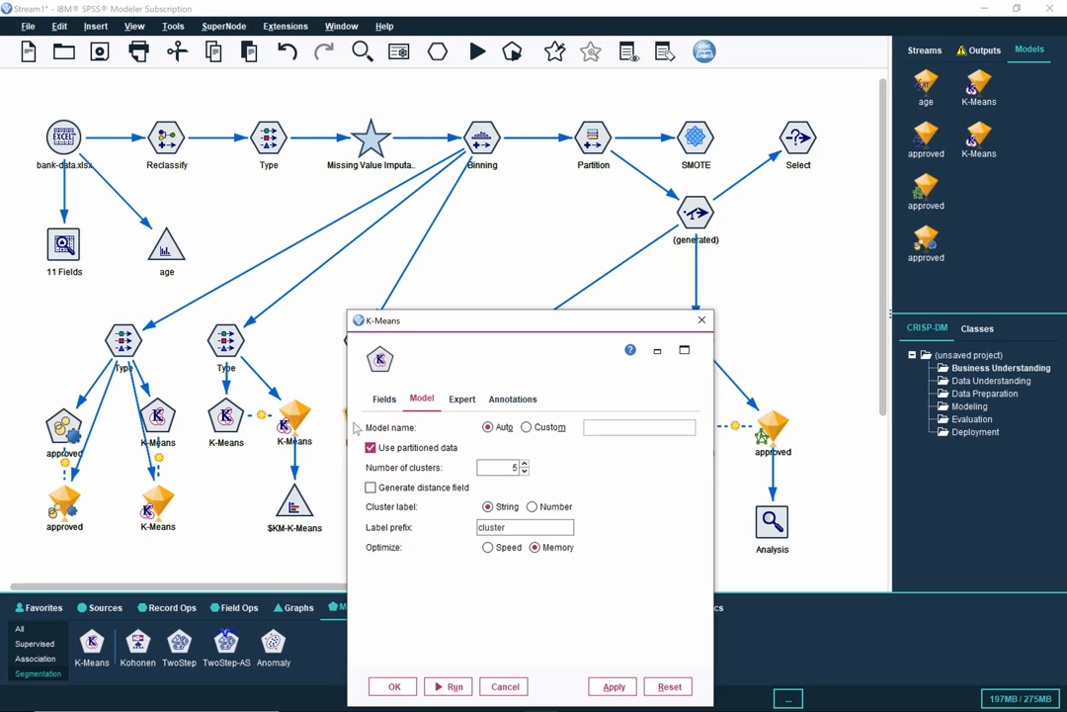
click(401, 449)
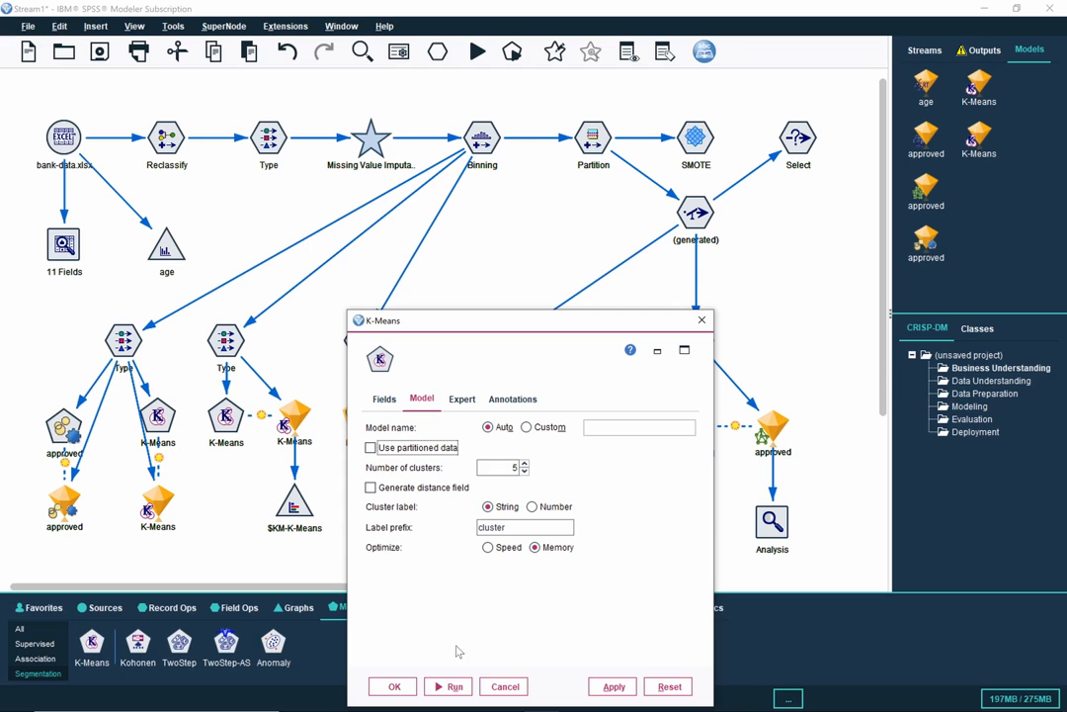
click(452, 686)
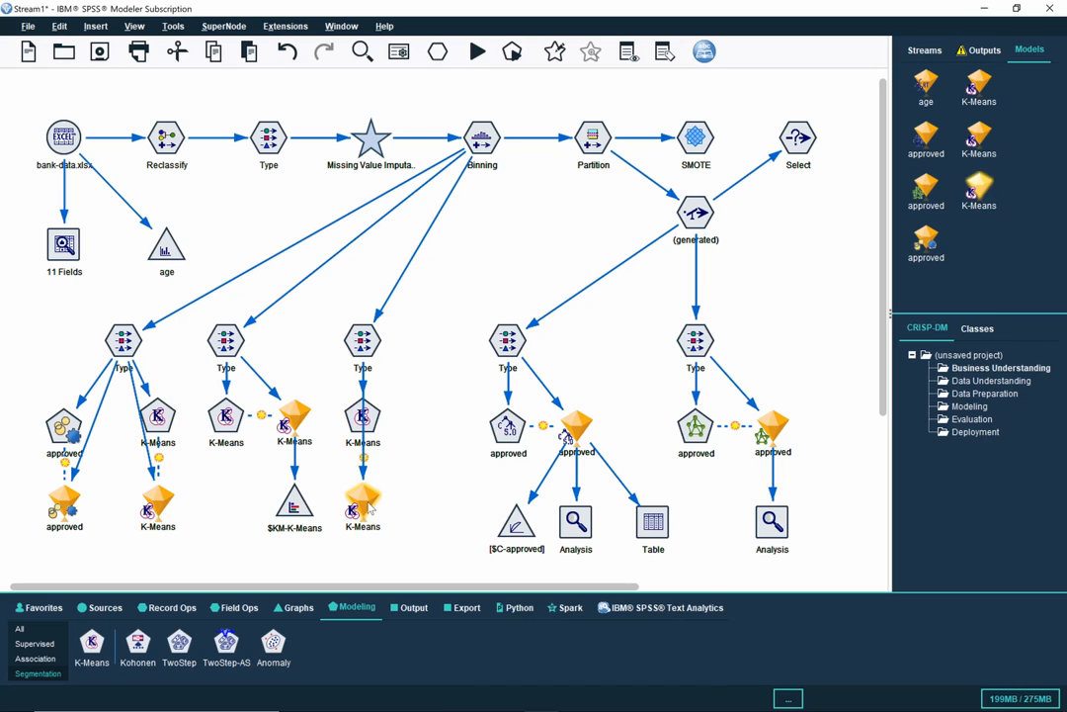
drag(368, 499, 434, 415)
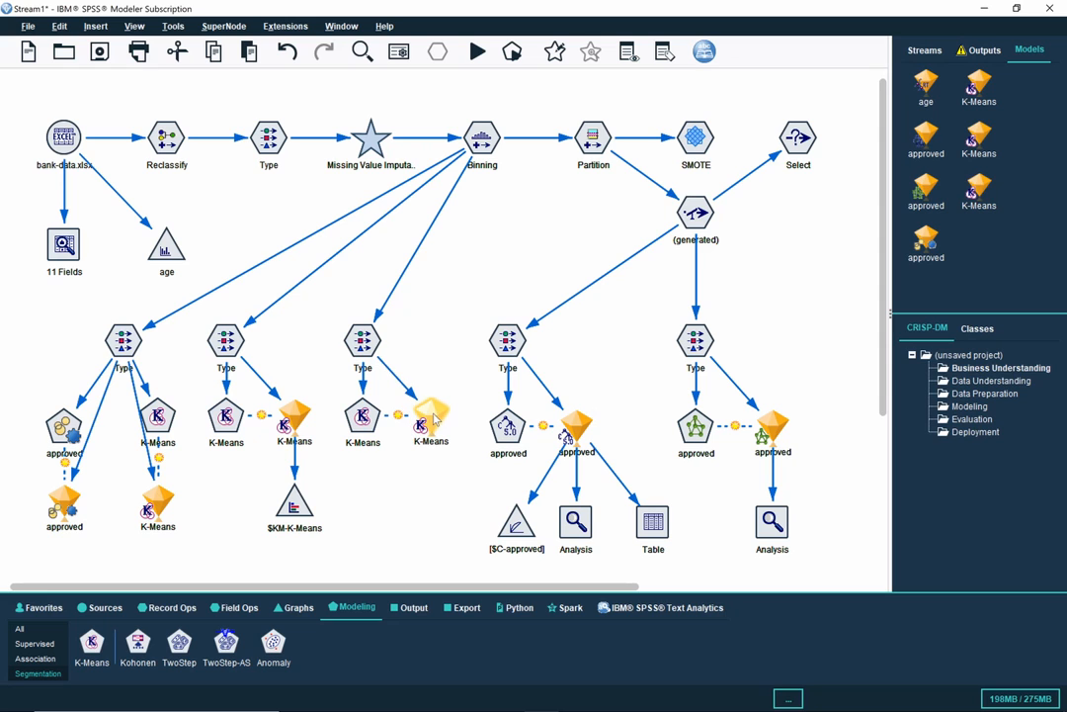
Step: Open the new K-Means model nugget in a maximized window and examine its cluster quality and average silhouette
click(433, 418)
double_click(432, 419)
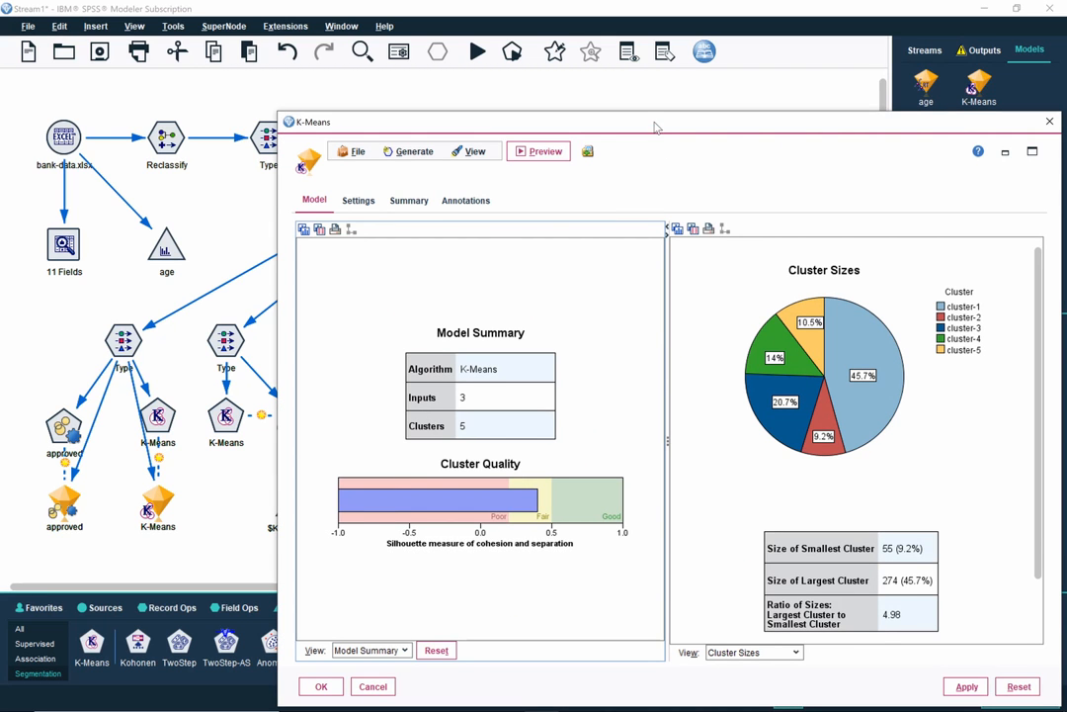
drag(655, 128, 488, 59)
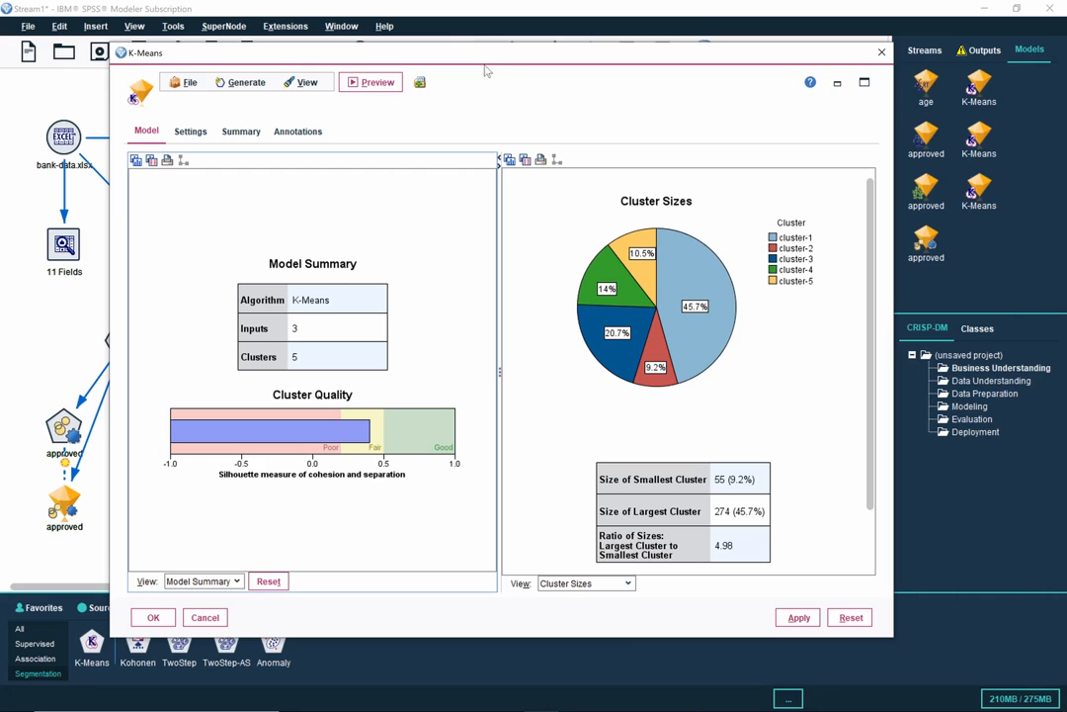
click(865, 82)
mouse_move(280, 447)
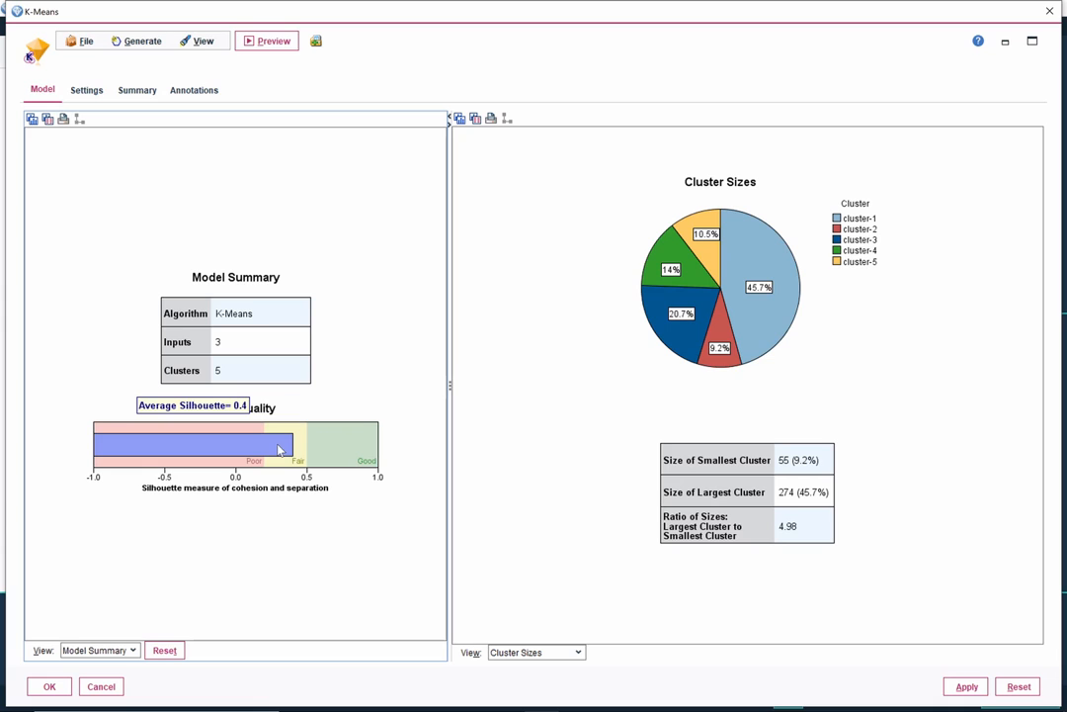
Step: Examine the Clusters view and the cell distributions of children, income and age for cluster-1 and children for cluster-3, and close the model
click(128, 650)
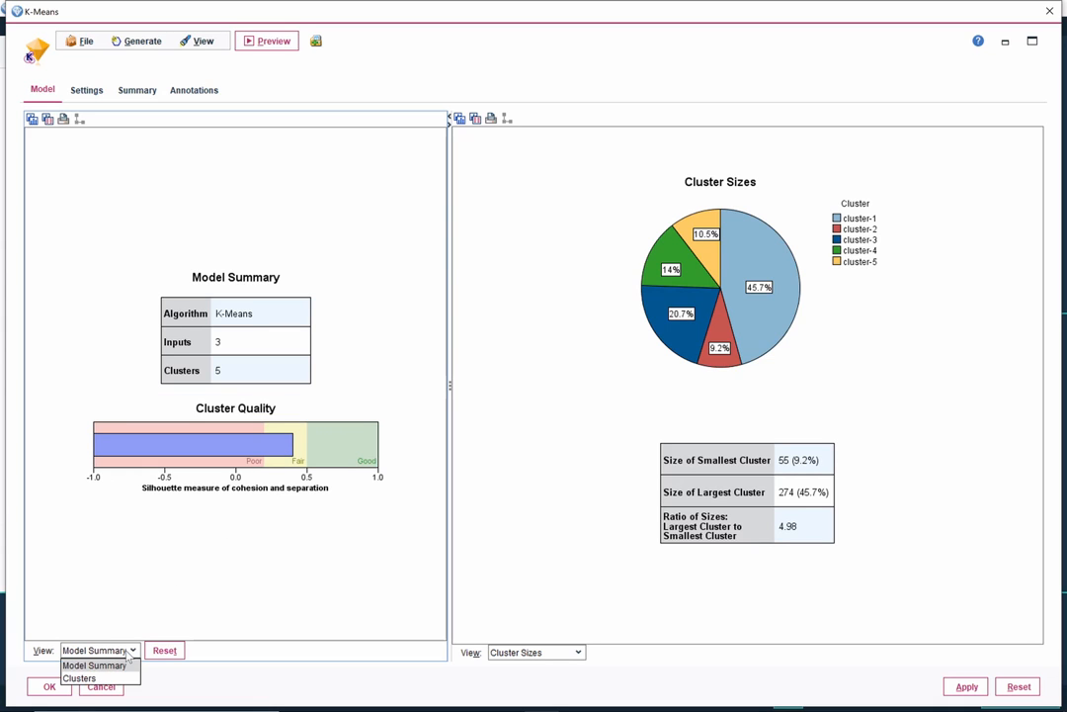
click(109, 680)
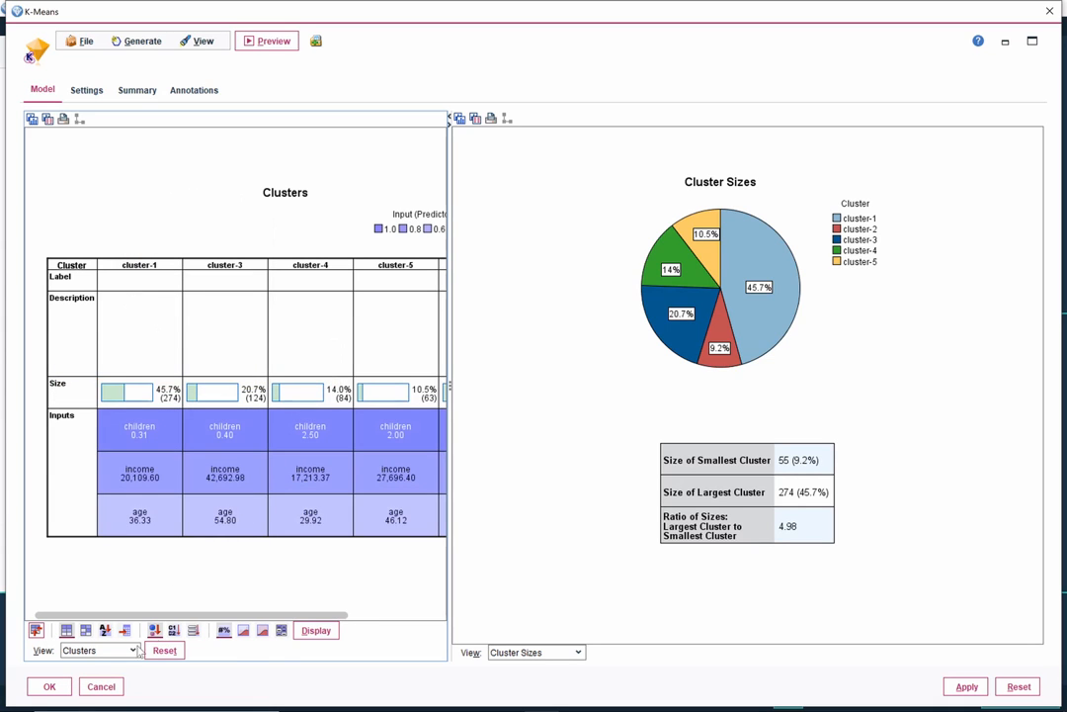
click(143, 442)
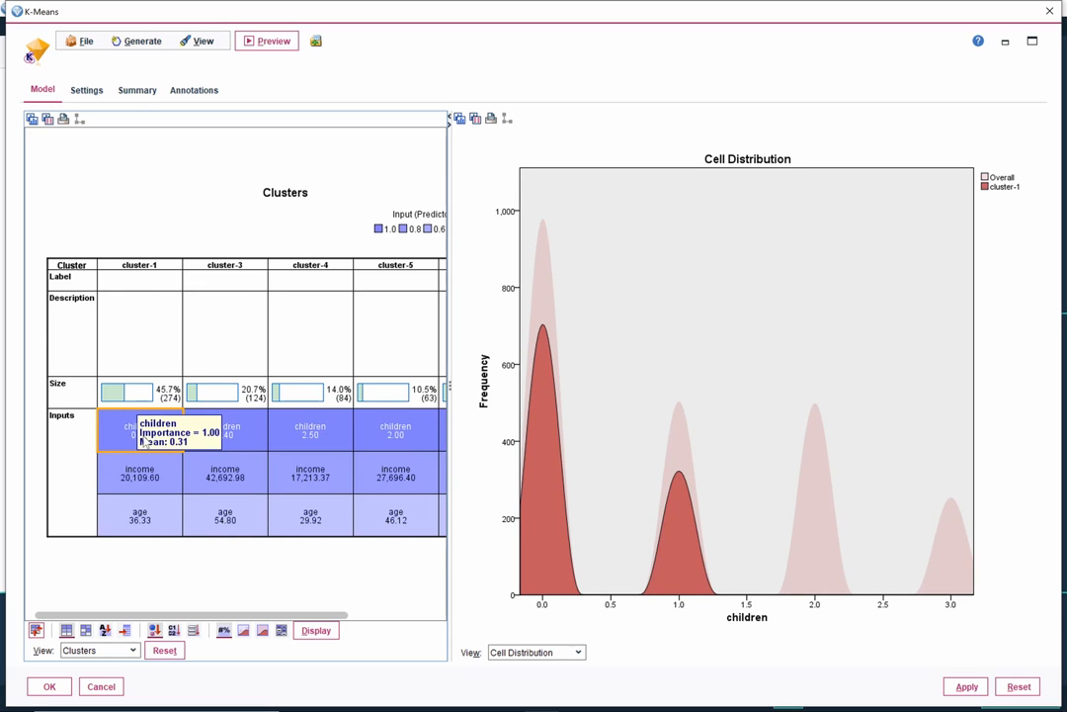
click(141, 474)
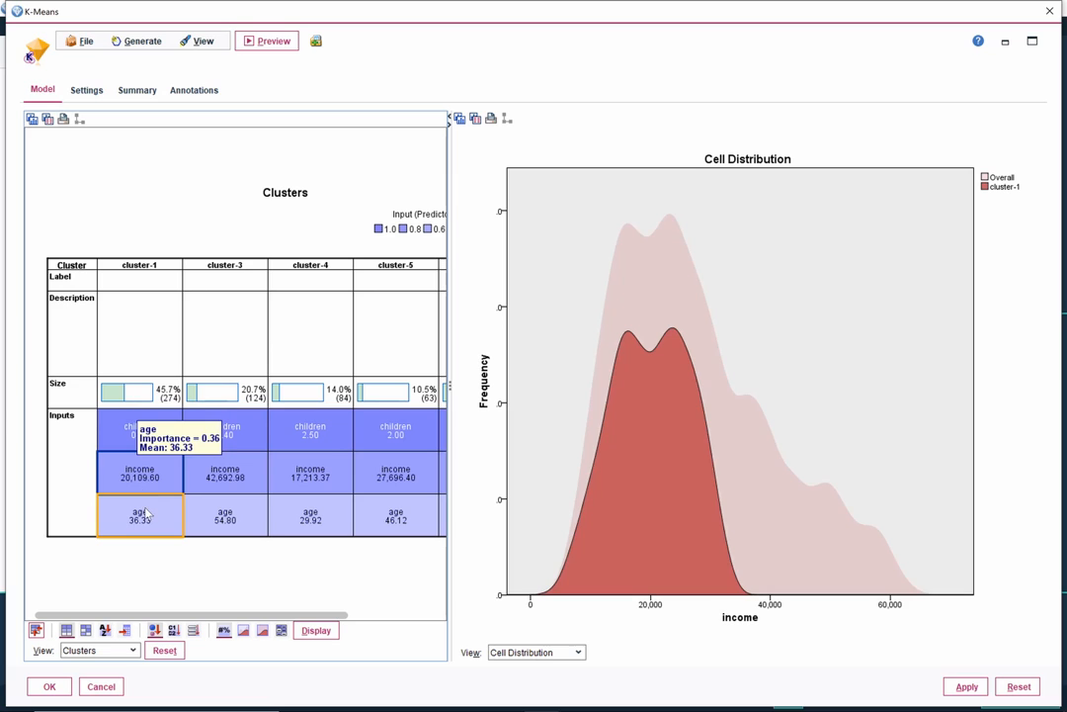
click(146, 511)
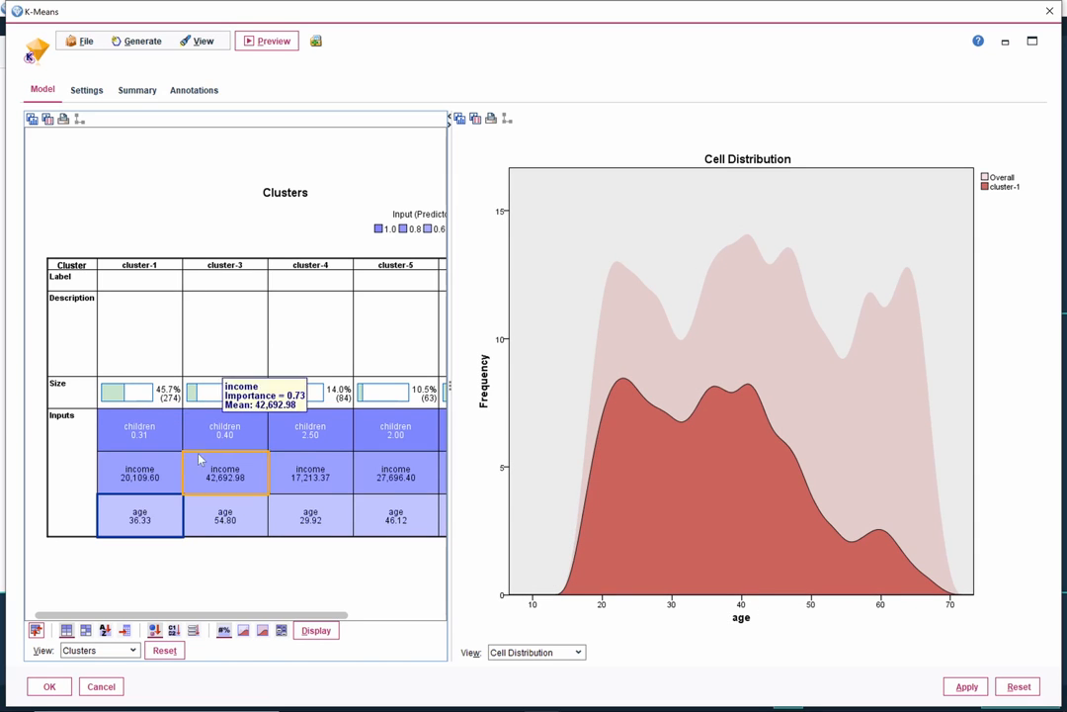
click(235, 442)
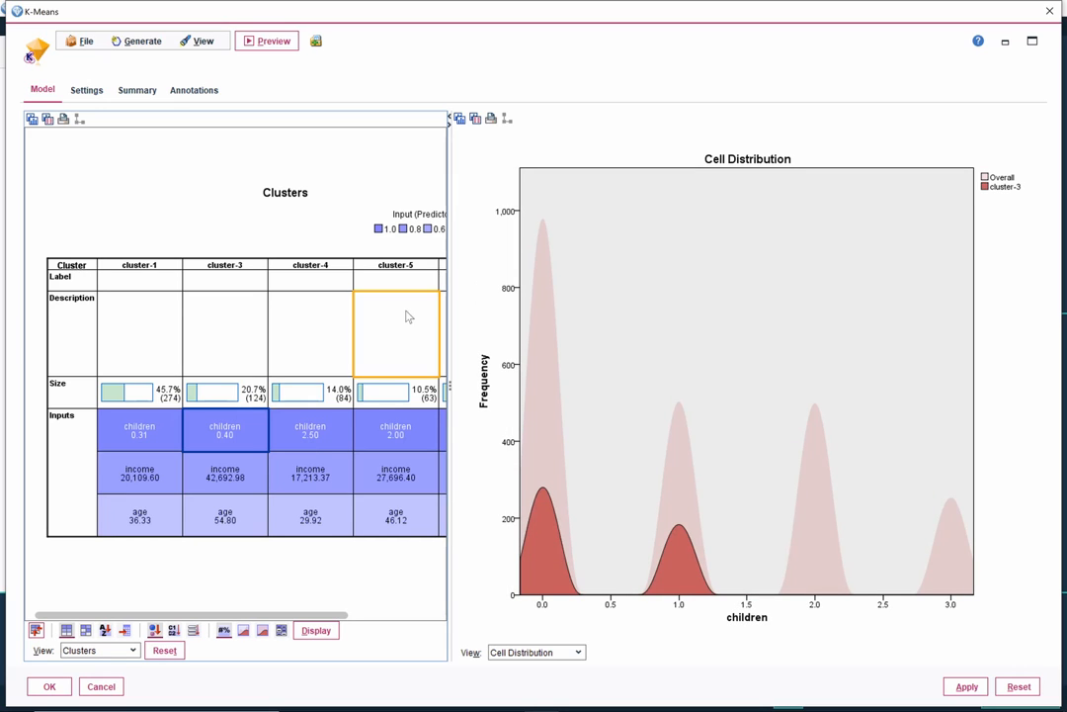
click(1050, 12)
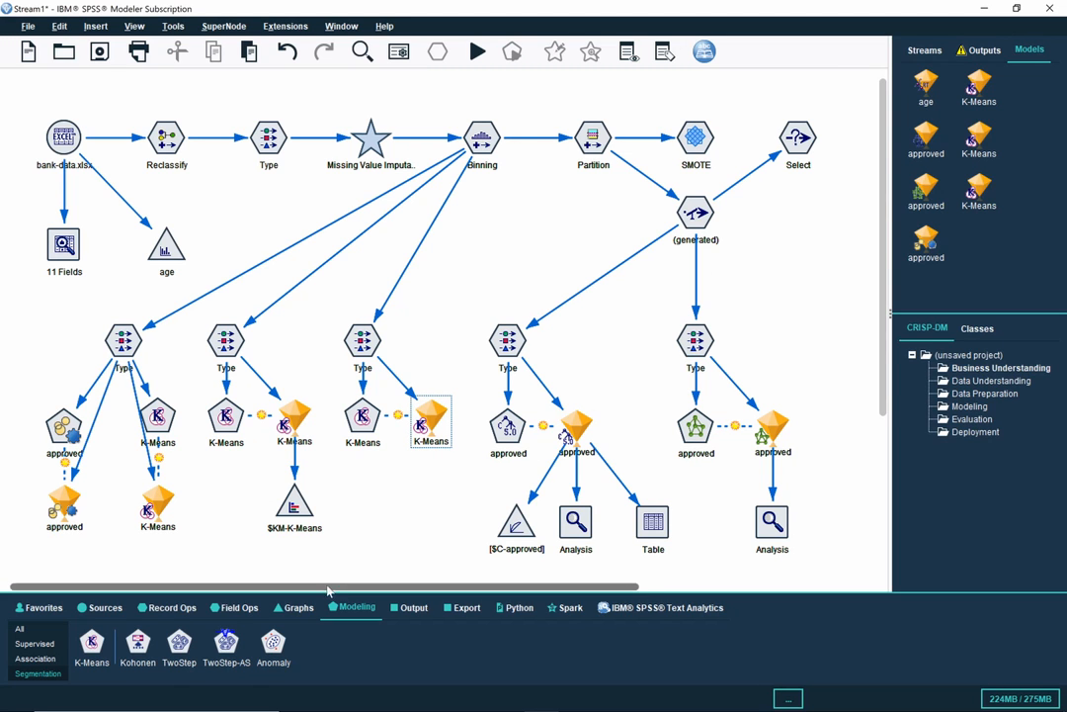
Step: Add a Plot node below the newest K-Means model nugget and connect the nugget to it
click(299, 607)
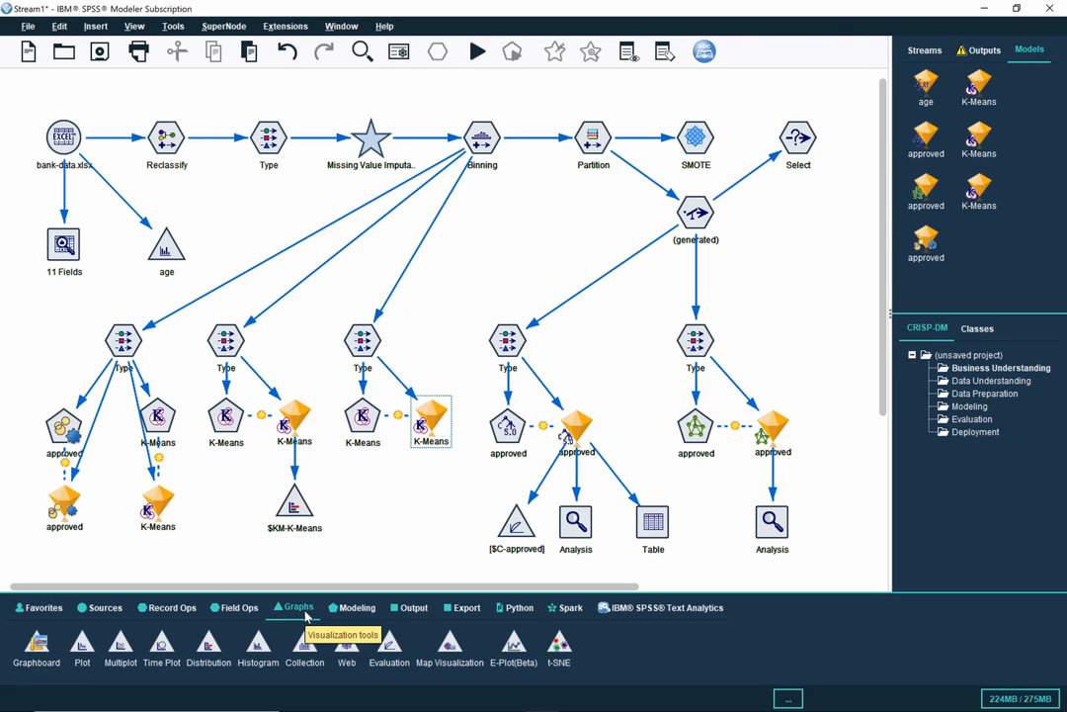
click(83, 646)
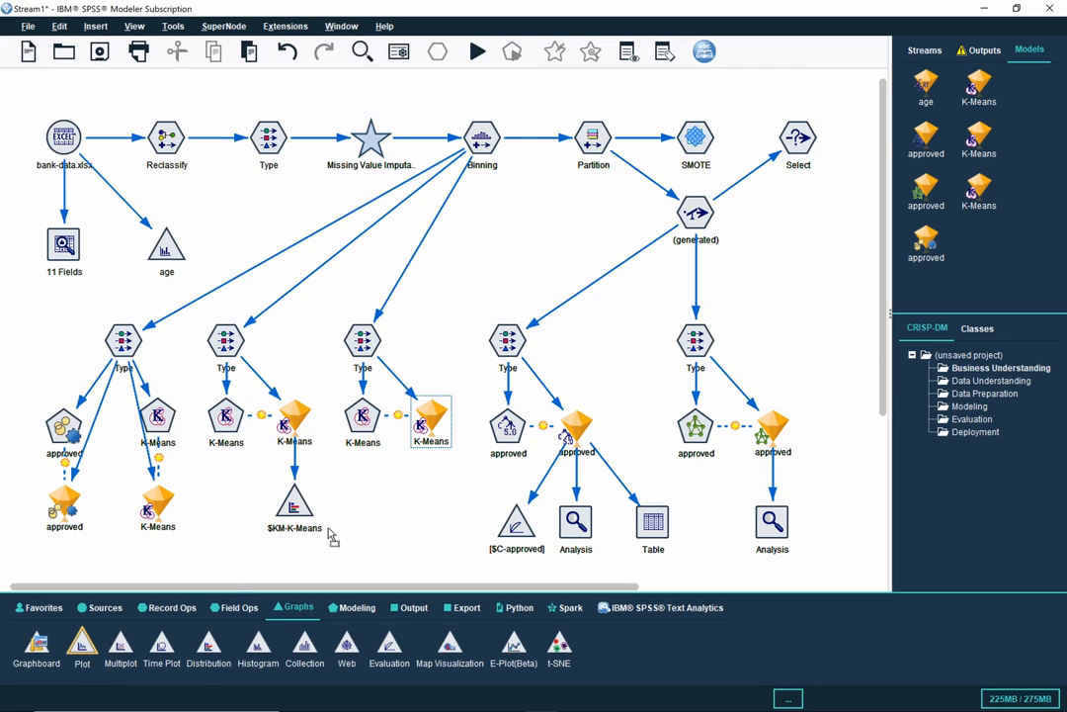
click(431, 504)
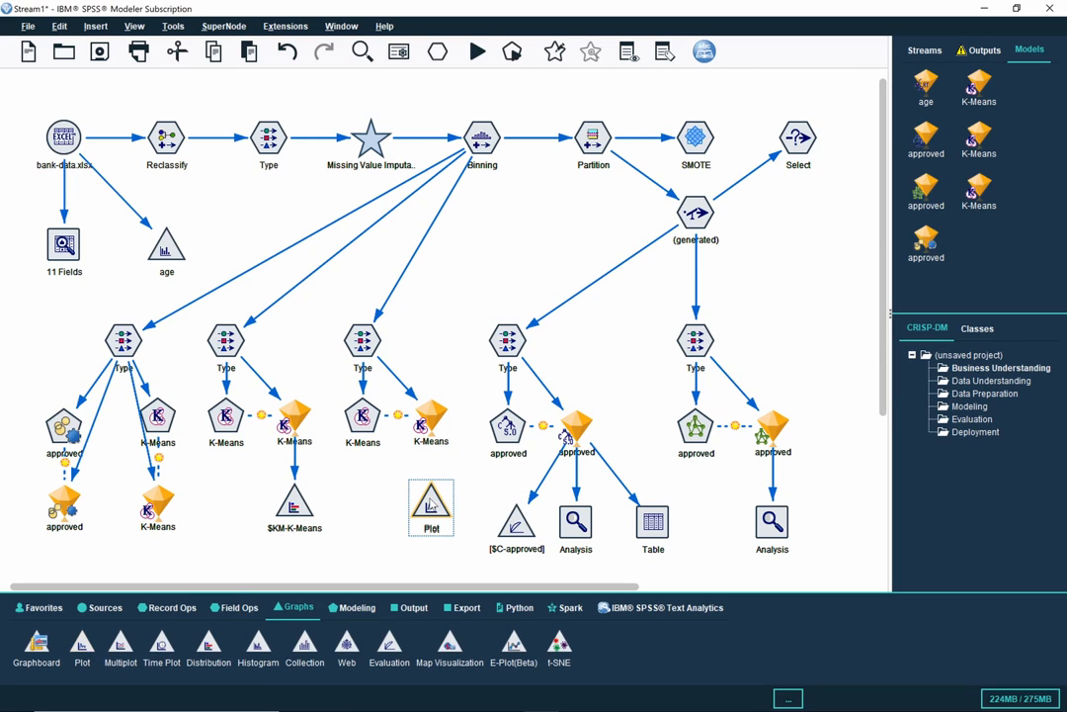
right_click(429, 425)
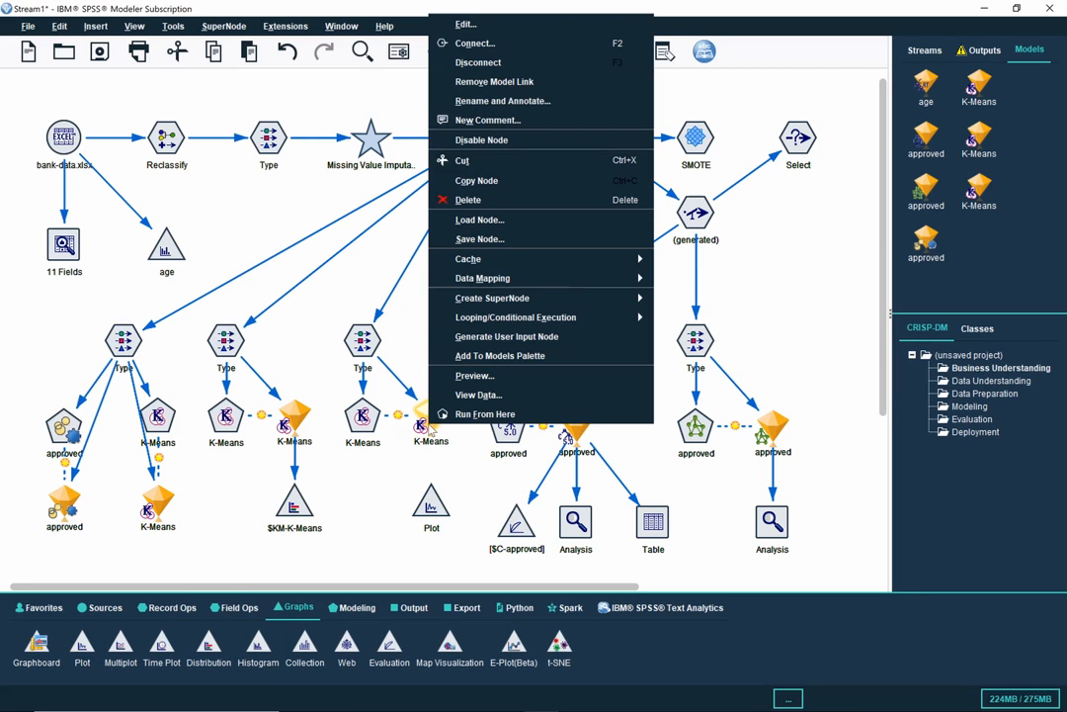
click(491, 49)
click(431, 504)
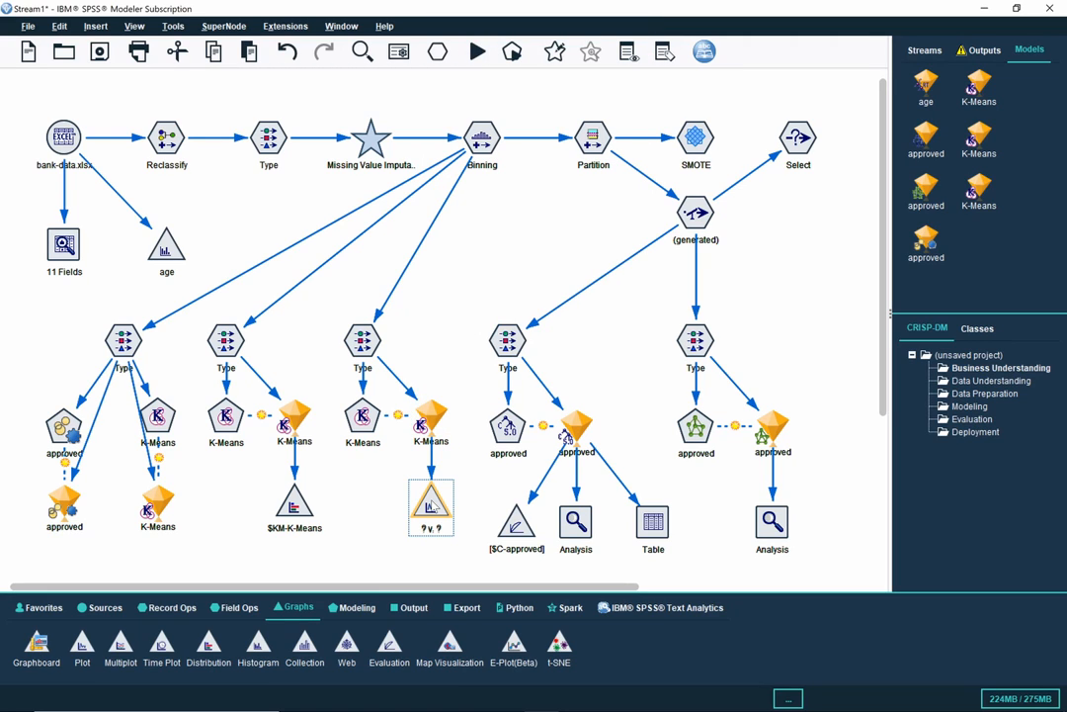
Step: Set the Plot node to a 3-D graph with age as X, income as Y and children as Z
double_click(432, 504)
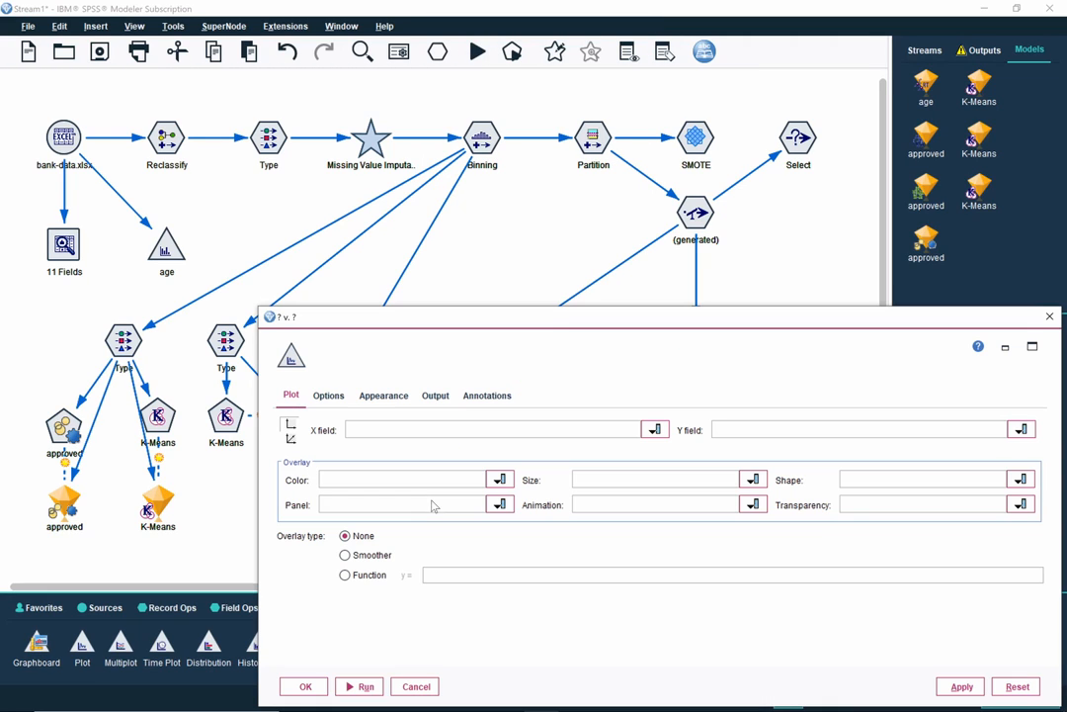
drag(545, 324, 442, 57)
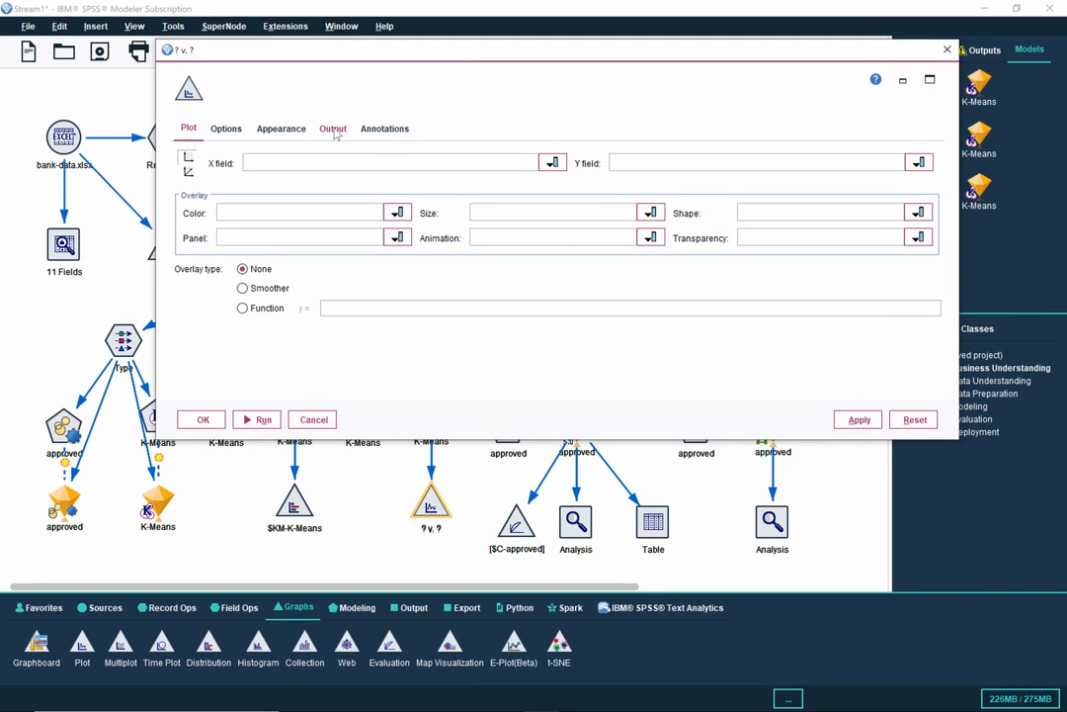
click(189, 172)
click(430, 162)
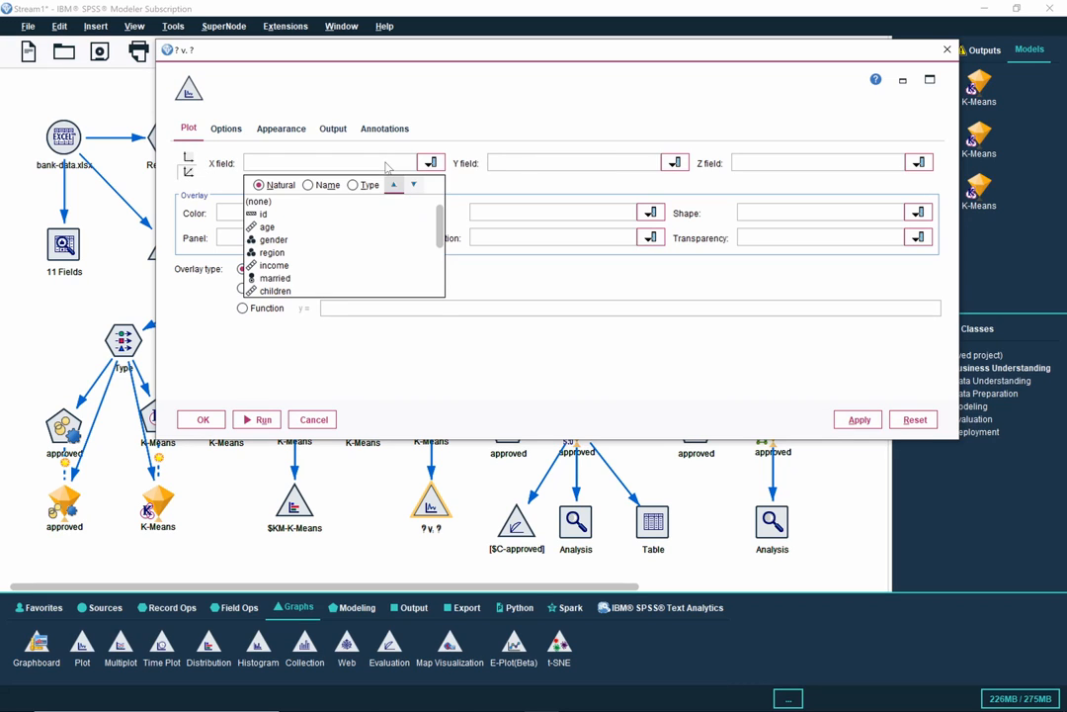
click(302, 229)
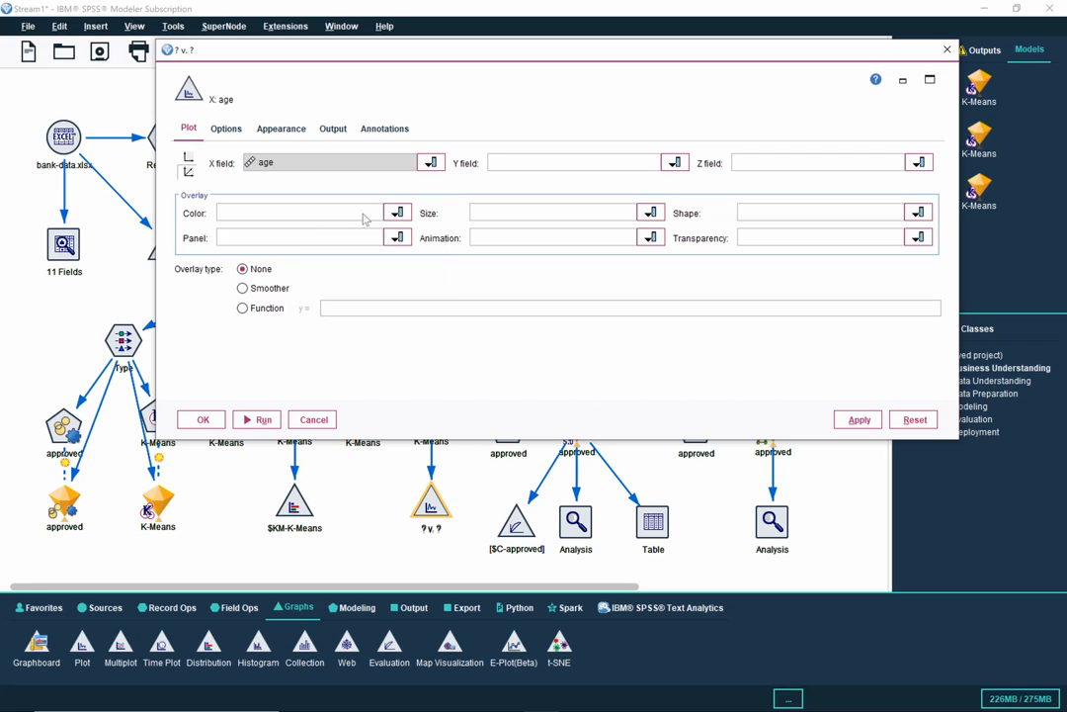
click(674, 163)
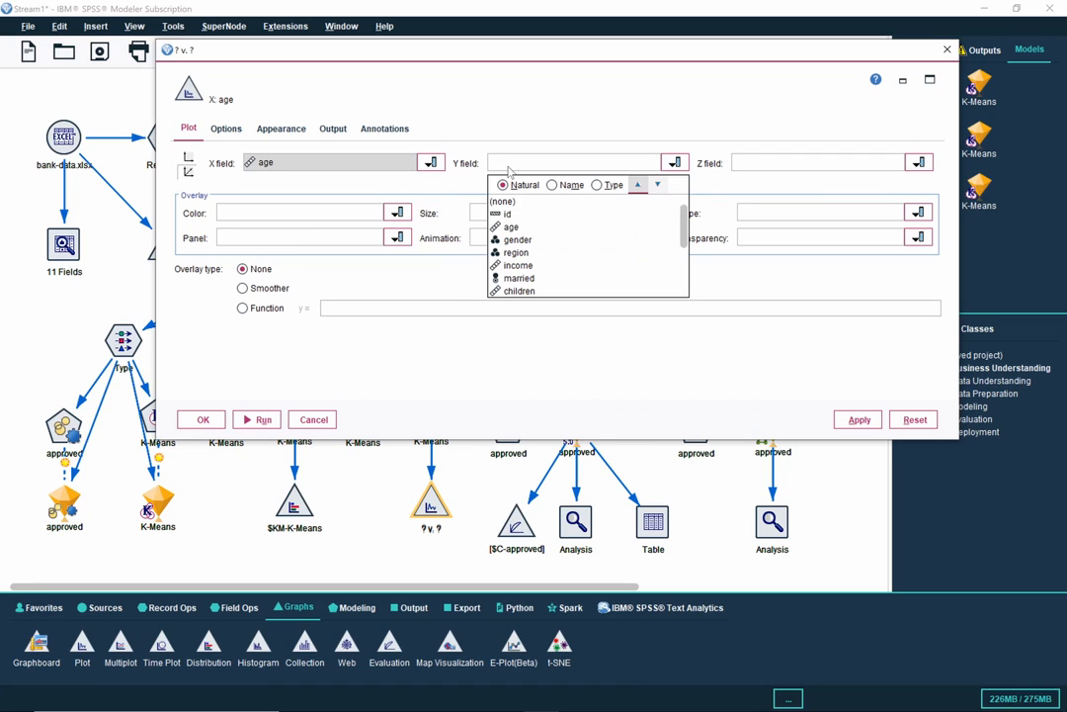
click(518, 265)
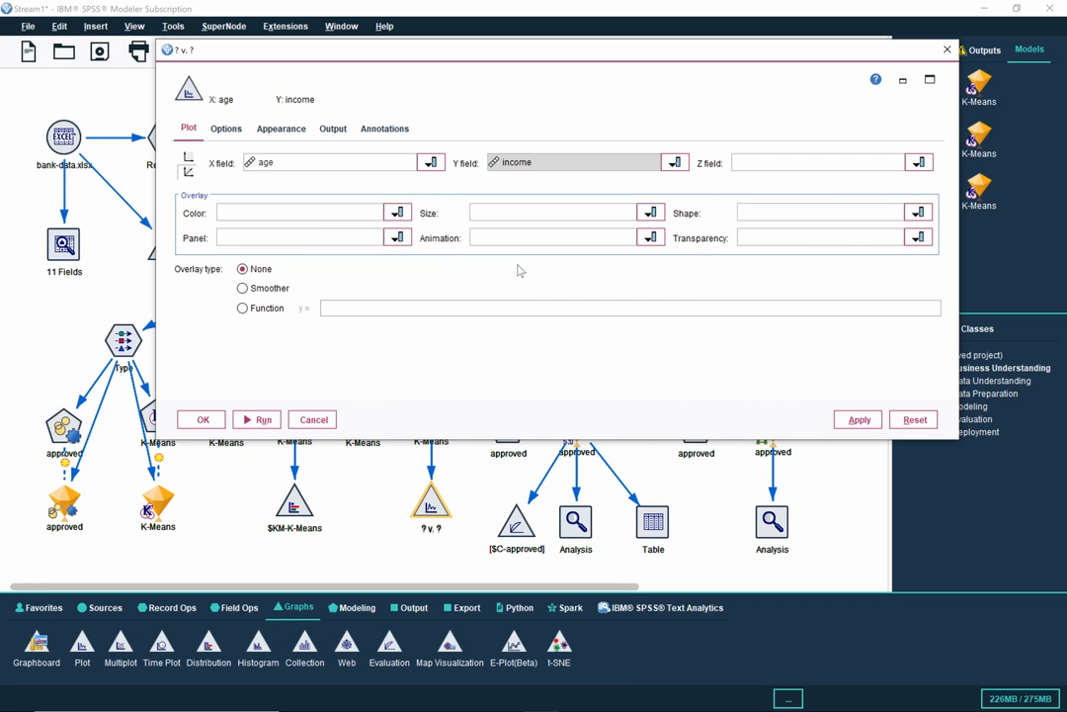
click(764, 164)
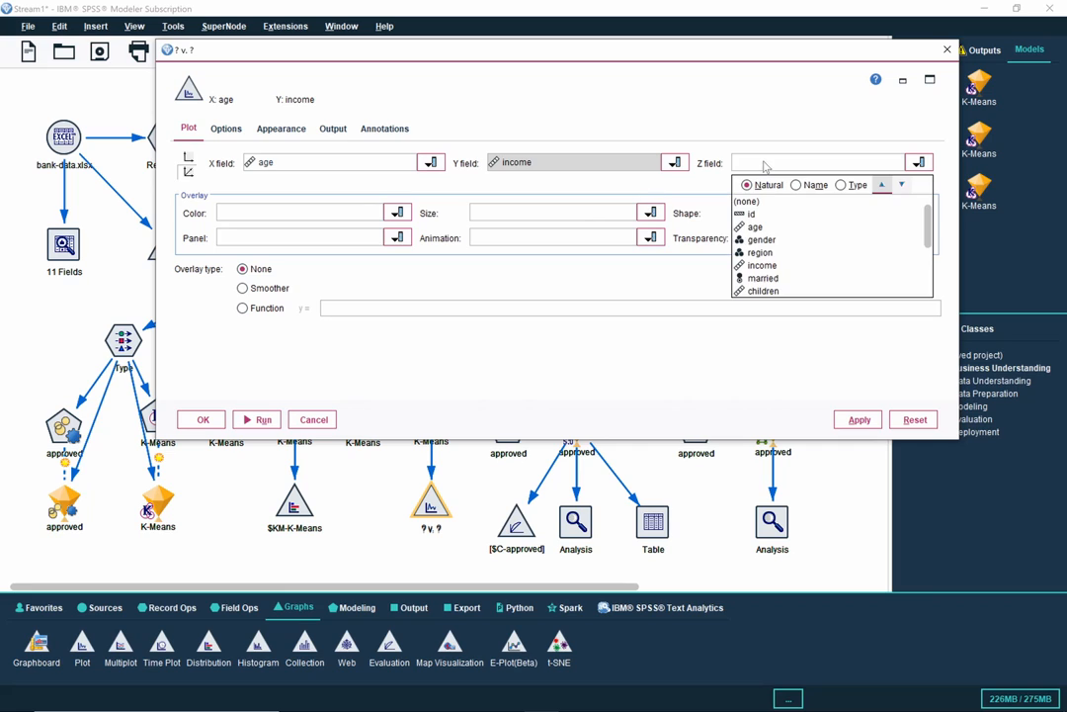
click(775, 291)
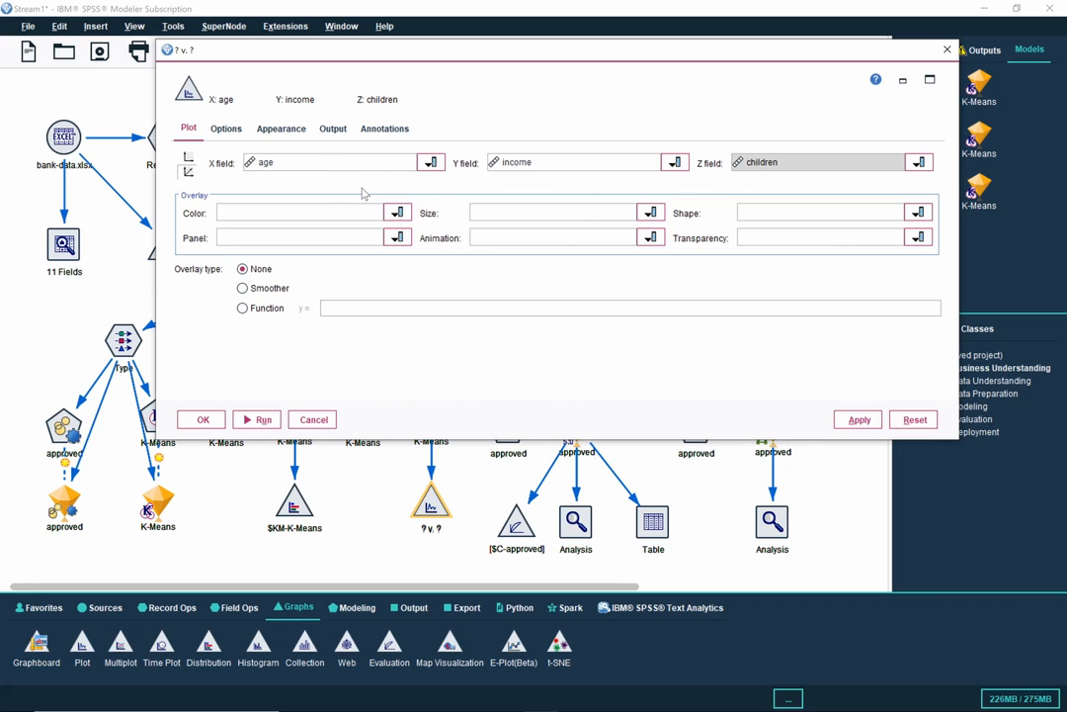
Step: Overlay the plot with $KM-K-Means as color and approved as shape, and run it
click(289, 219)
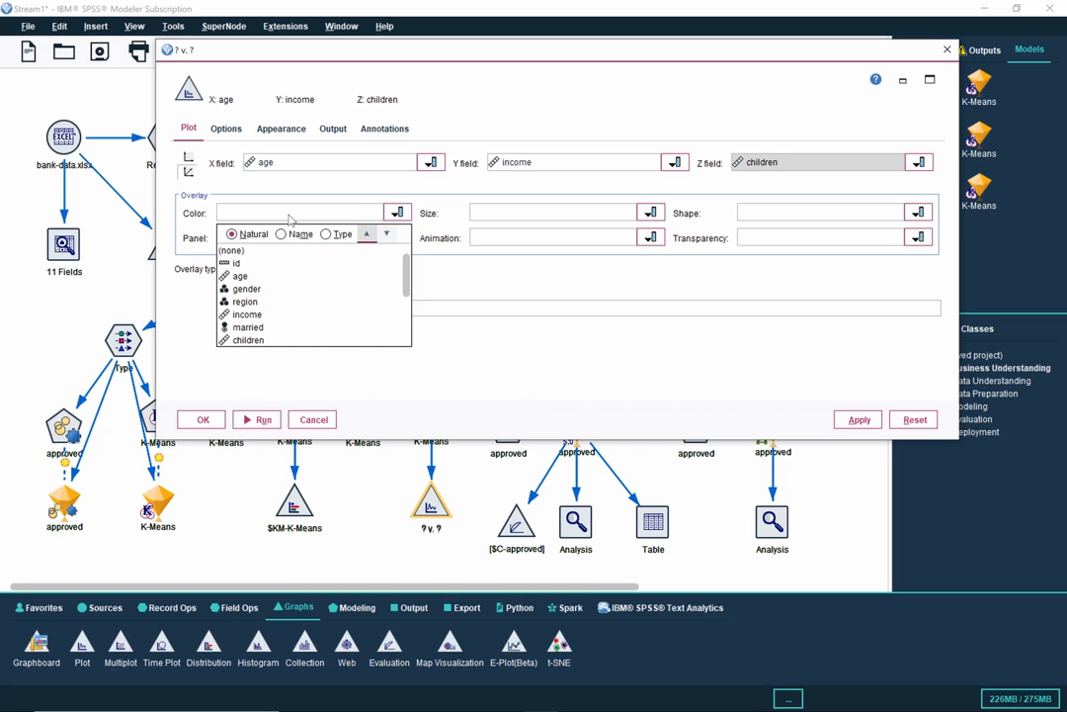
scroll(292, 298, down, 3)
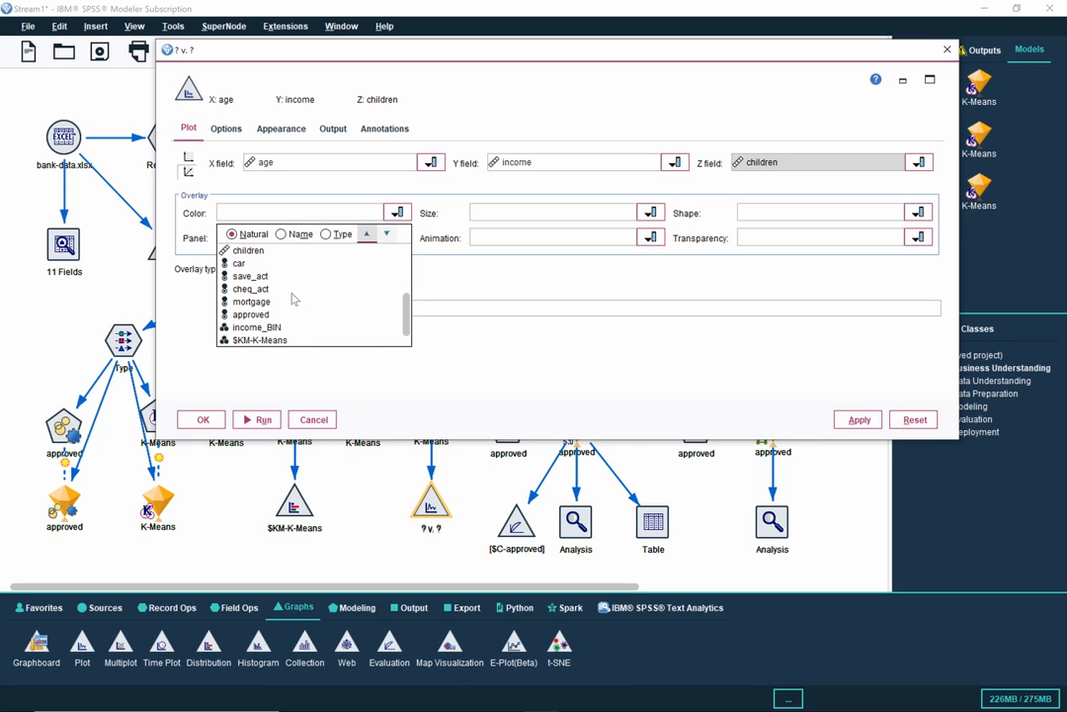
click(294, 340)
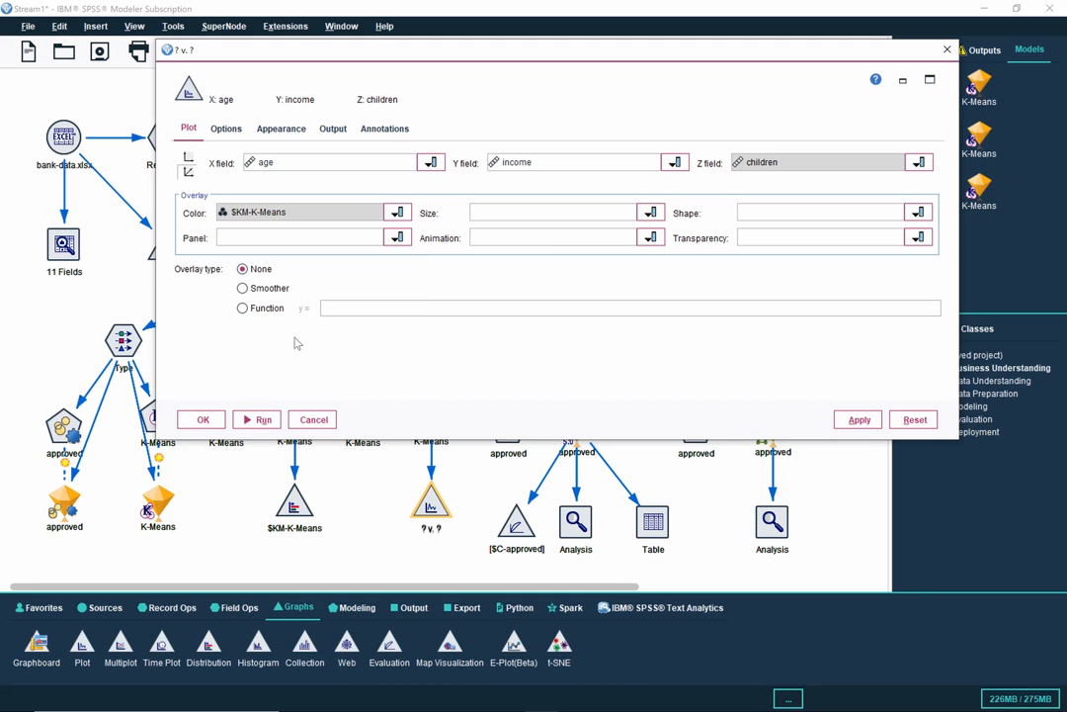
click(767, 216)
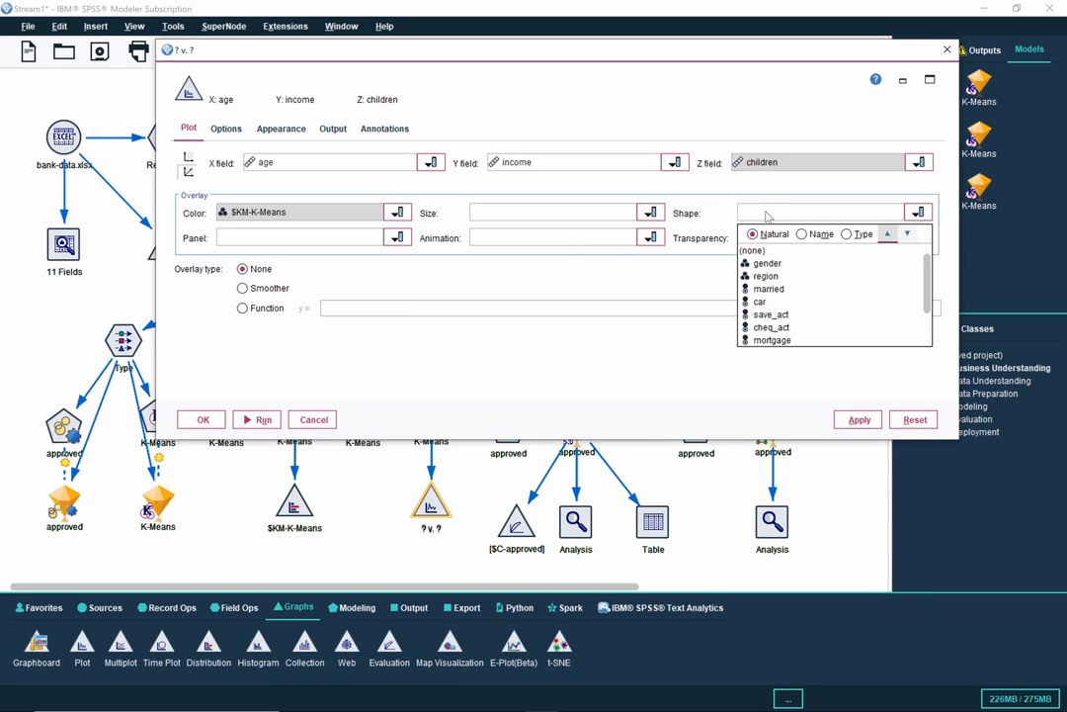
scroll(822, 301, down, 1)
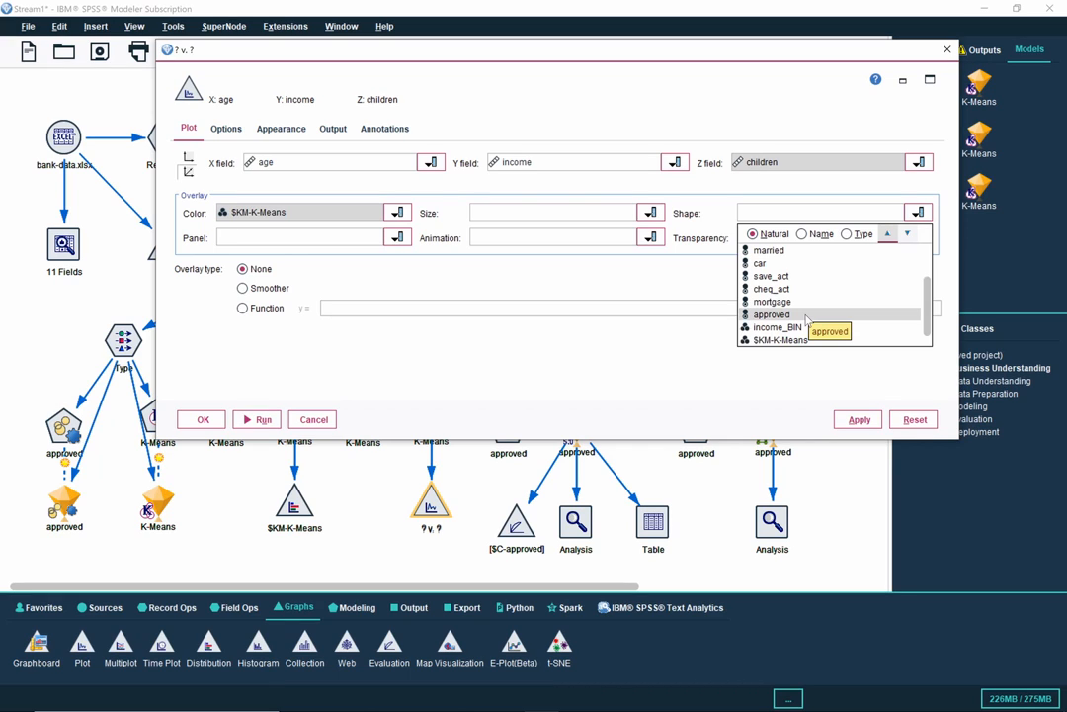
click(806, 315)
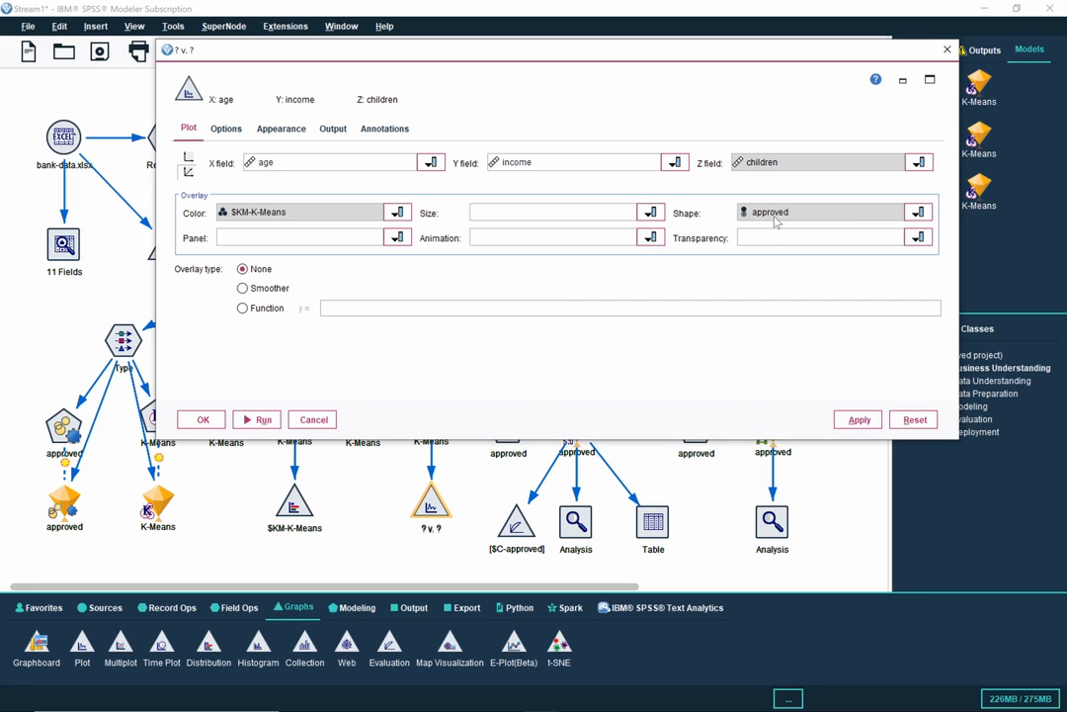
click(262, 420)
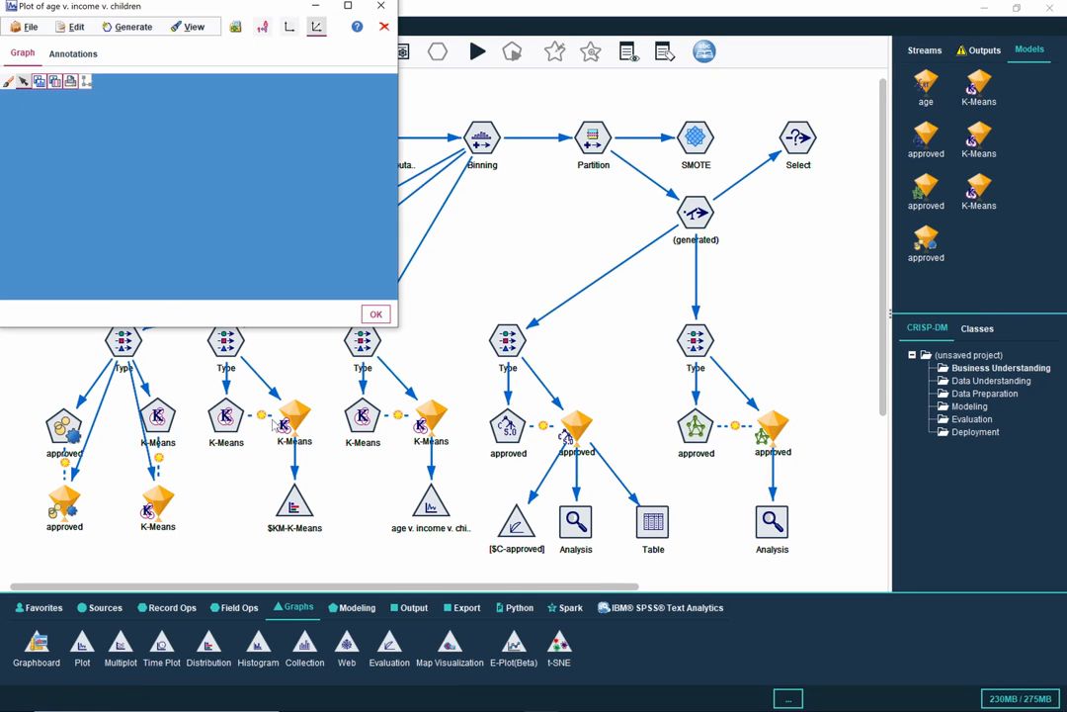
Step: Examine the maximized 3-D plot from several angles, comparing the clusters and approval status across age, income and children
click(348, 6)
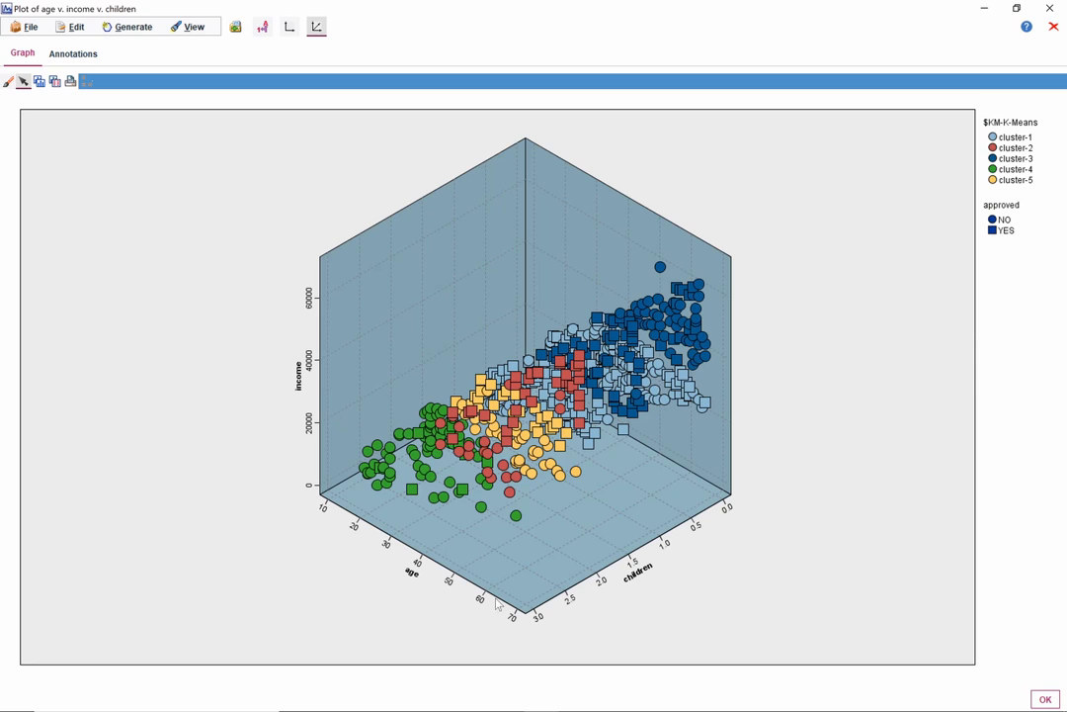
mouse_move(552, 373)
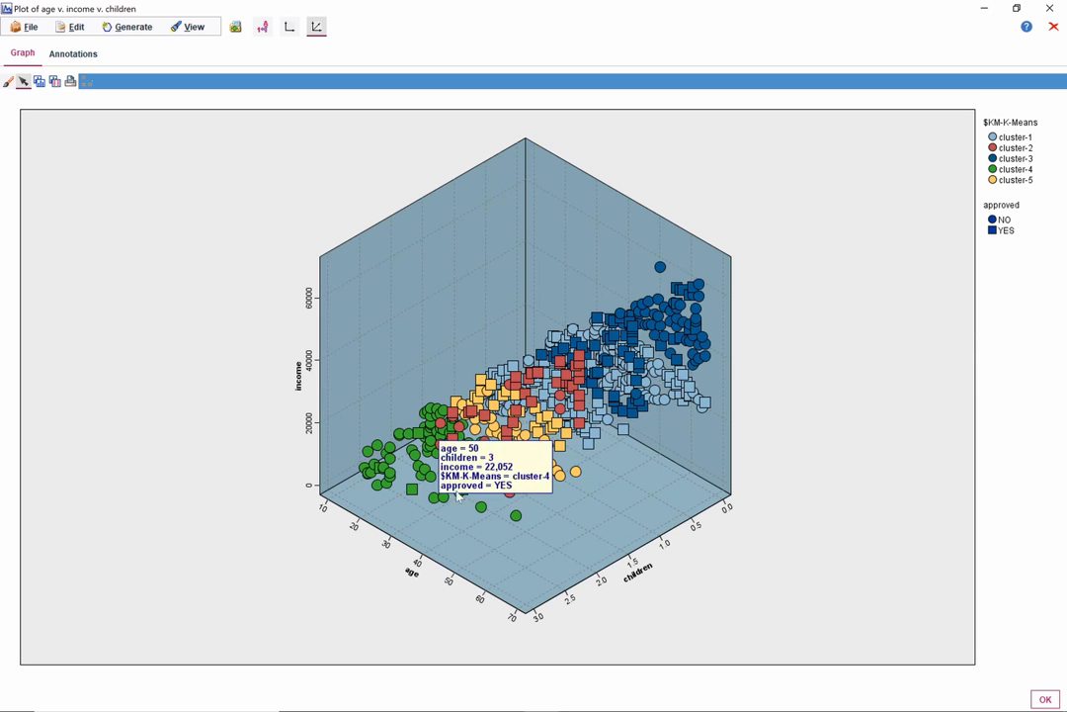
mouse_move(571, 400)
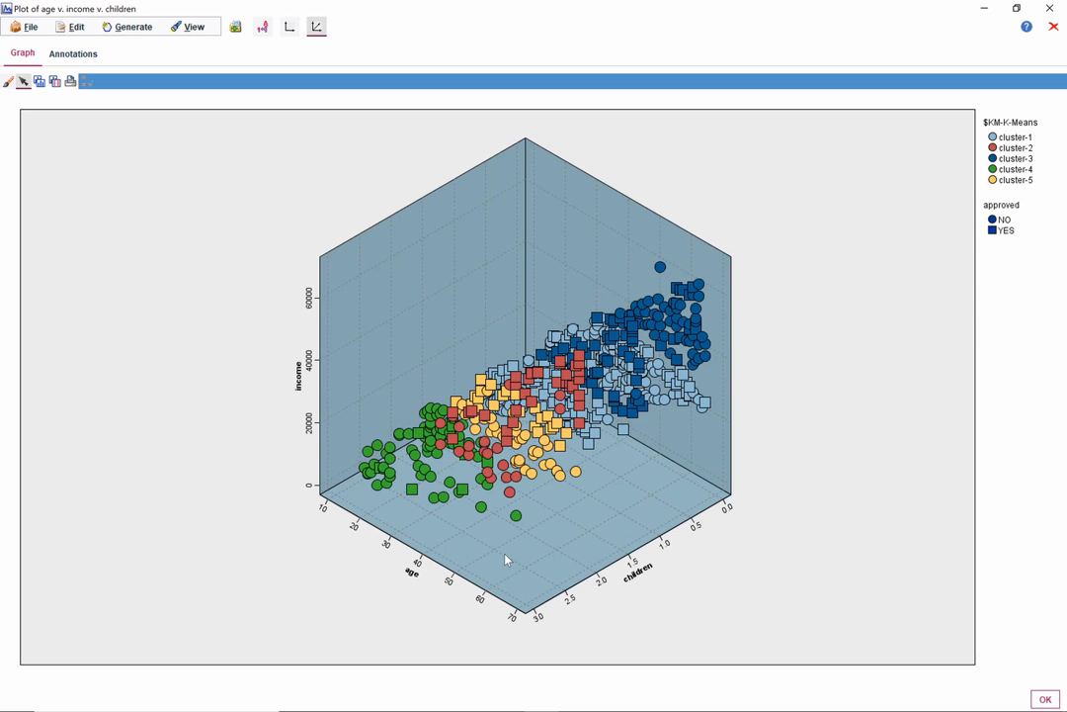
drag(506, 560, 547, 546)
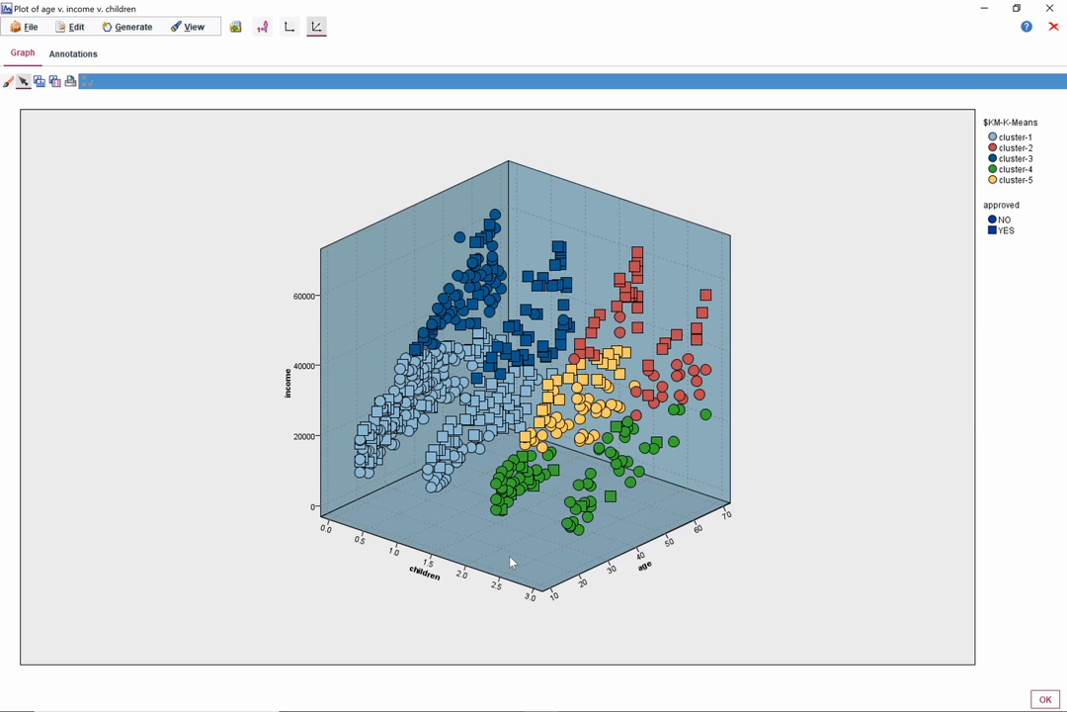
mouse_move(571, 526)
drag(593, 564, 545, 571)
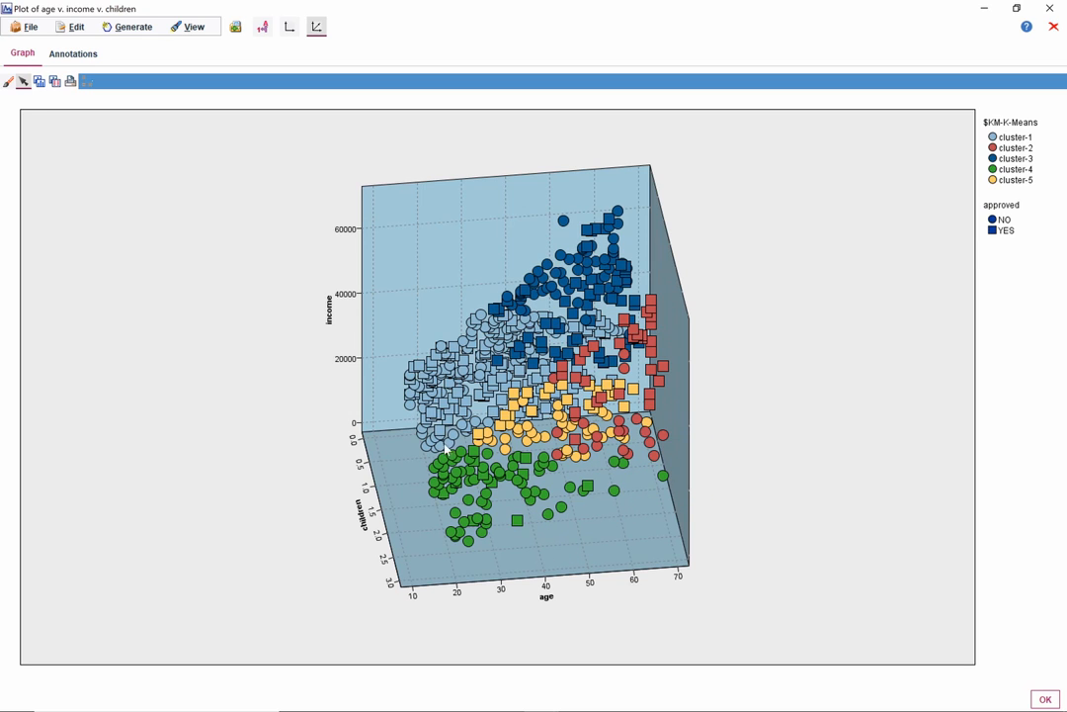
mouse_move(483, 479)
drag(535, 555, 579, 553)
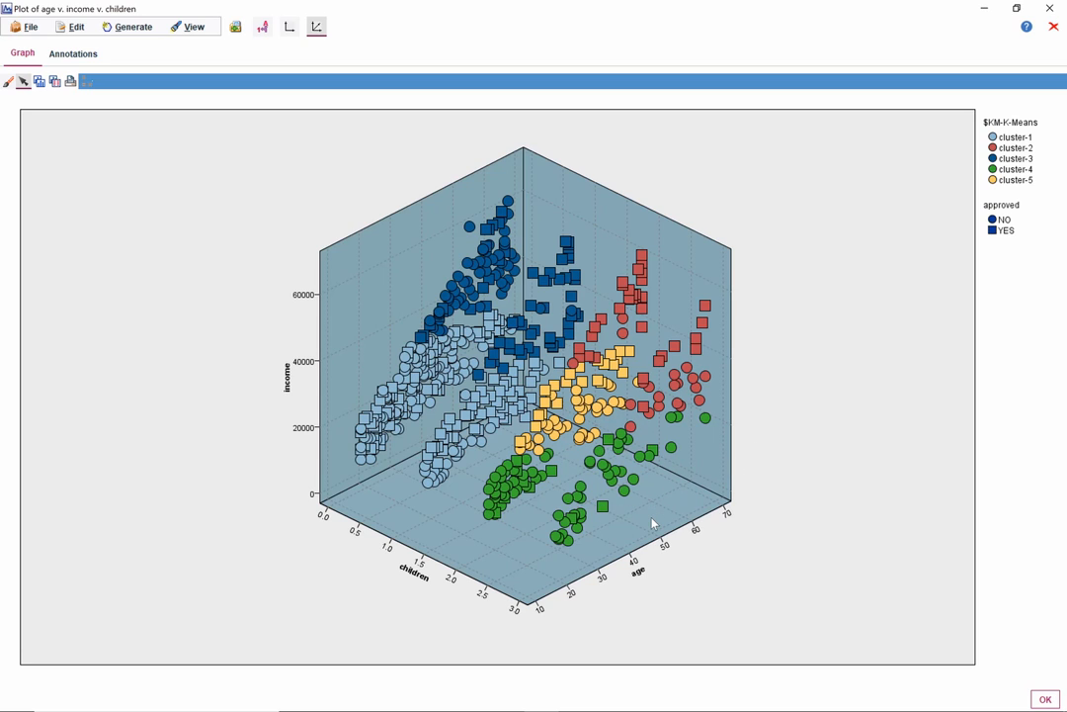
drag(652, 524, 617, 528)
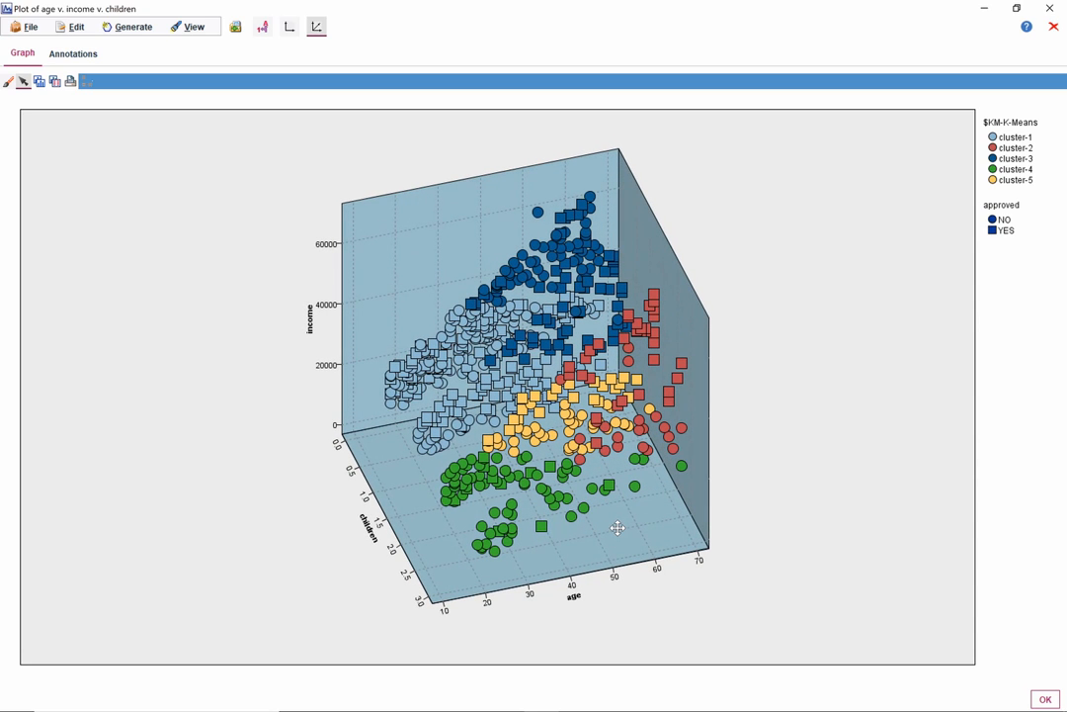
drag(618, 528, 618, 530)
drag(594, 549, 629, 543)
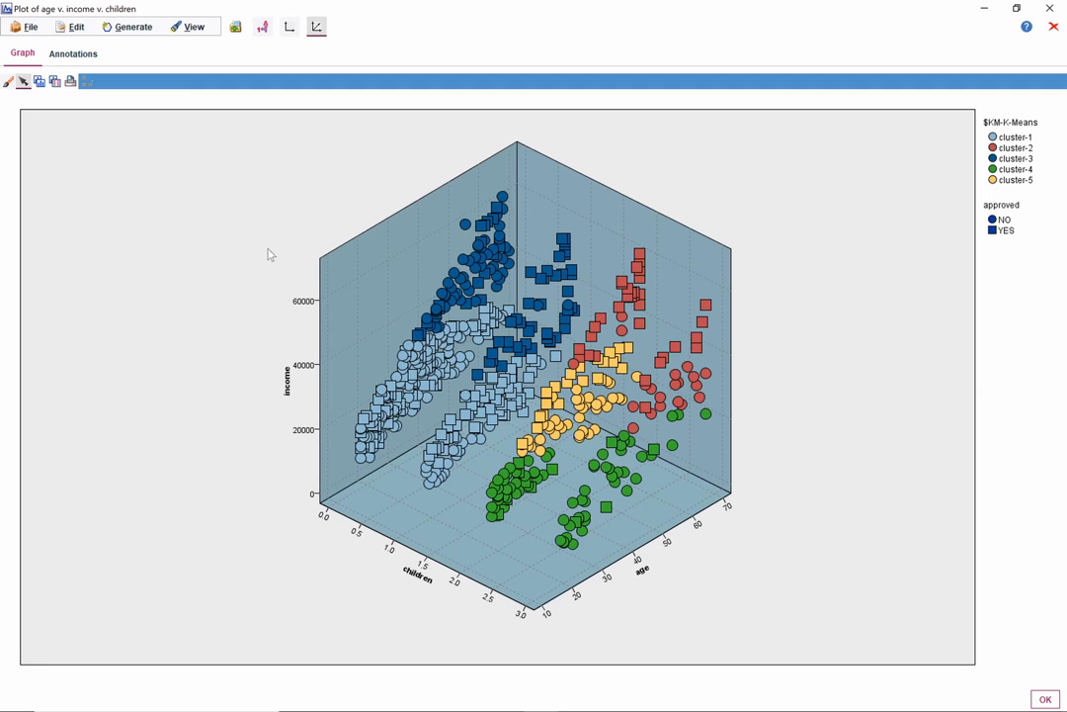
Step: Close the 3-D plot and check the tutorial outline in Notepad for the remaining topics, then return to the stream
click(1050, 10)
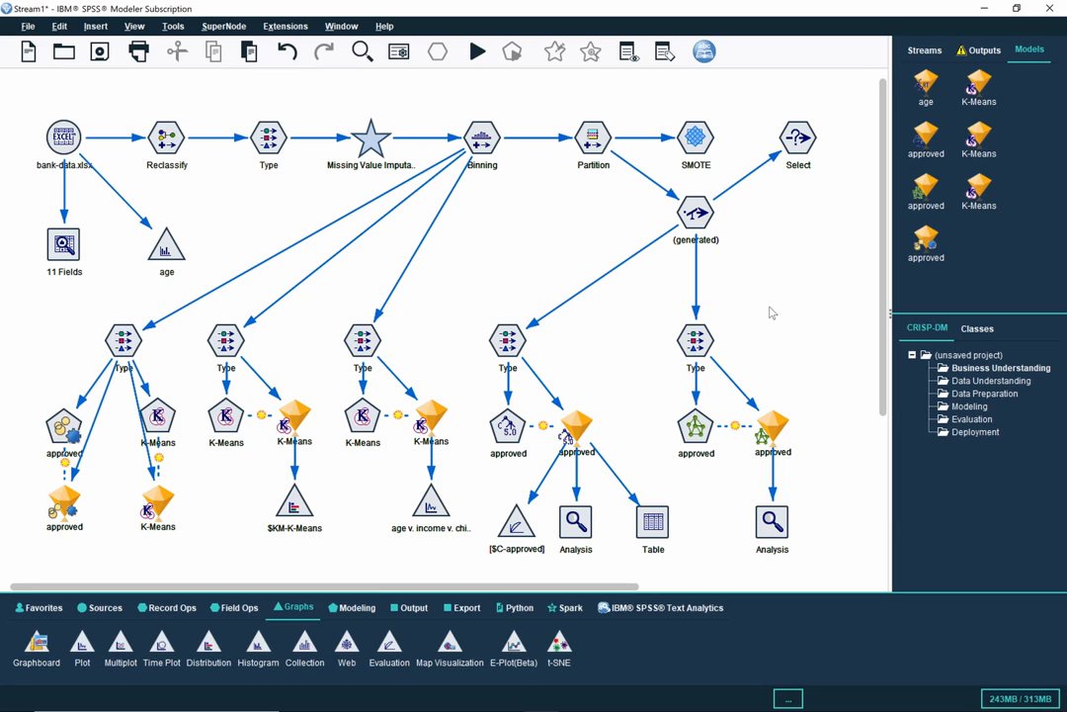
click(570, 701)
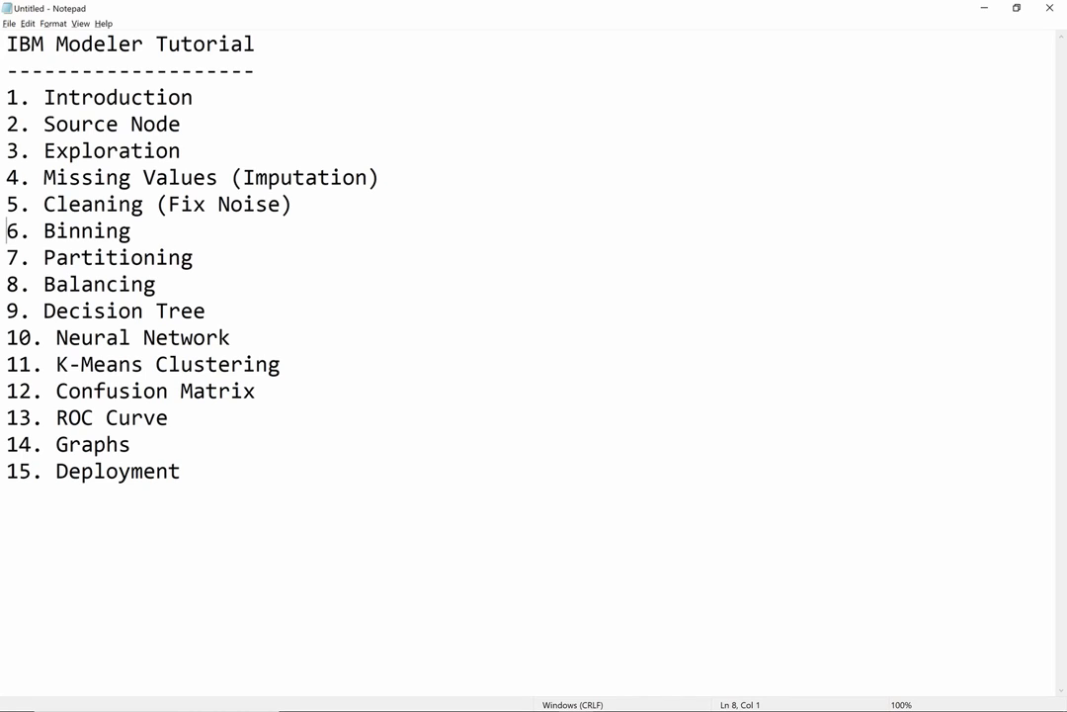
click(986, 12)
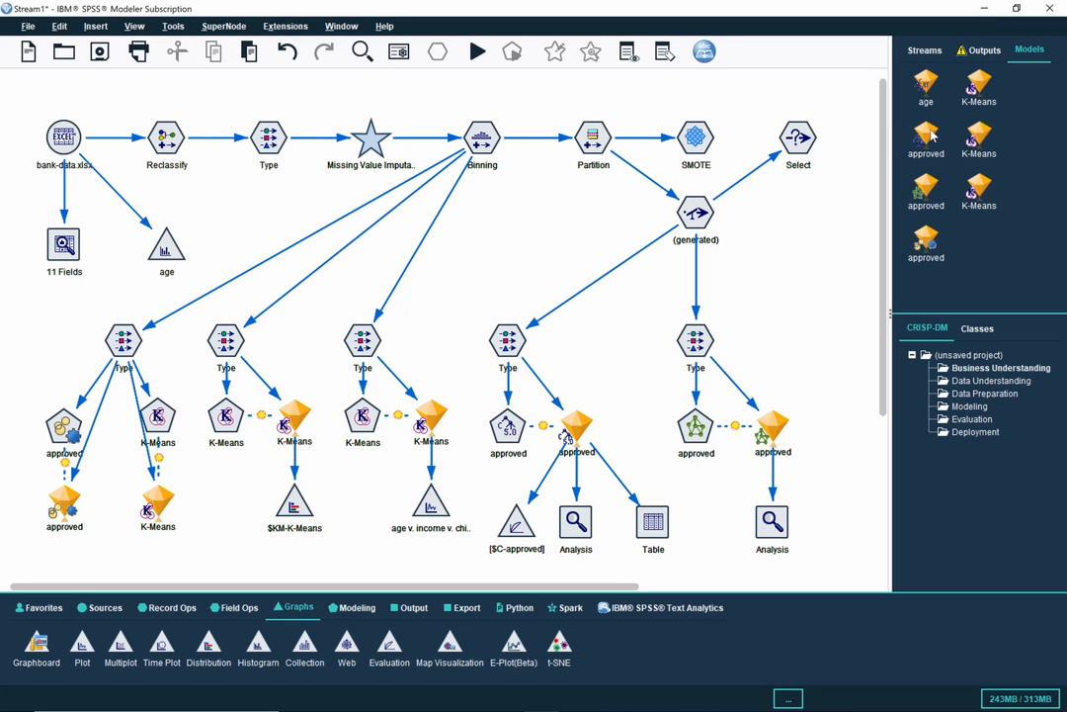
Step: Add a new Excel source node in the empty canvas area below the existing model branches
click(929, 135)
scroll(390, 296, down, 3)
scroll(390, 297, down, 3)
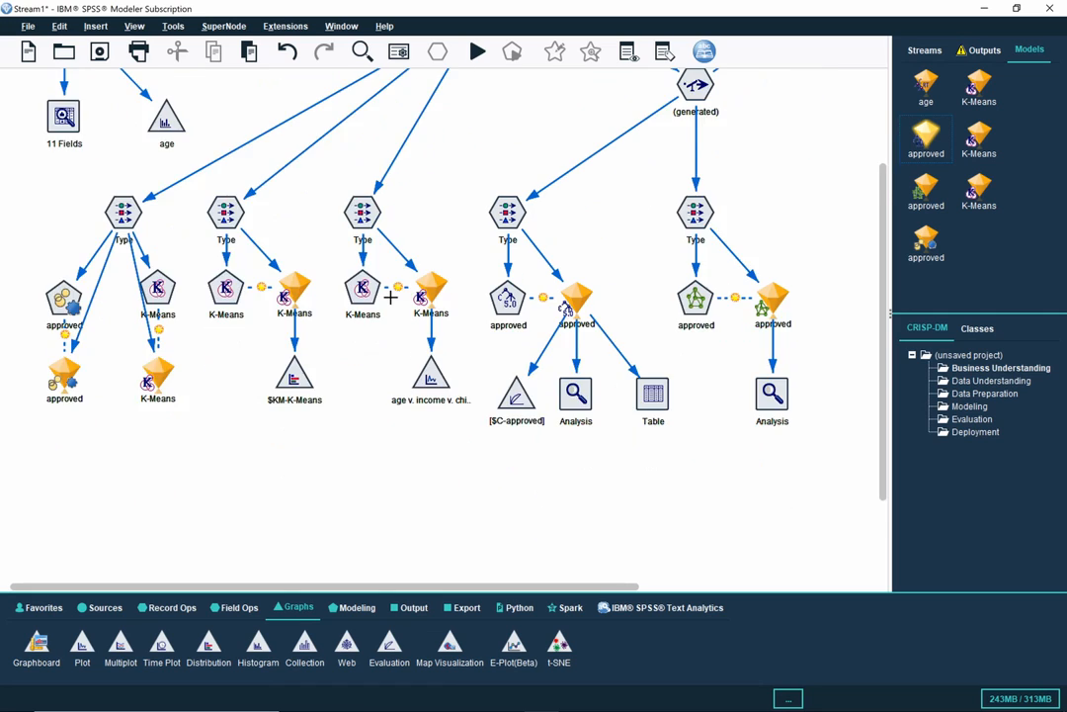
scroll(390, 297, down, 1)
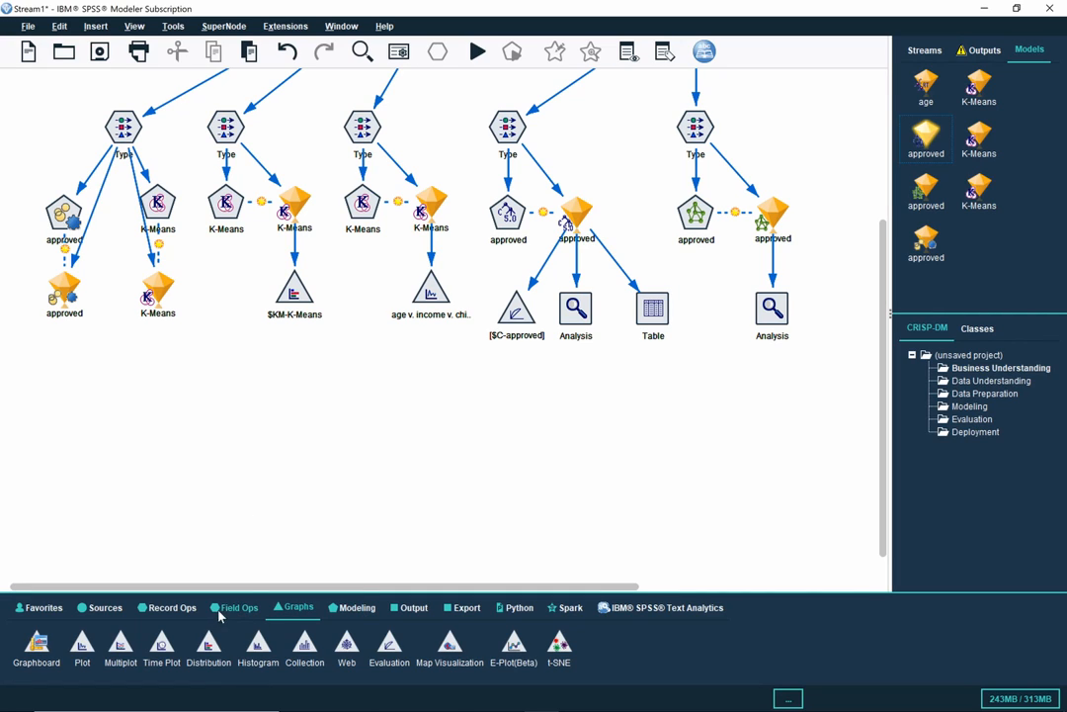
click(99, 608)
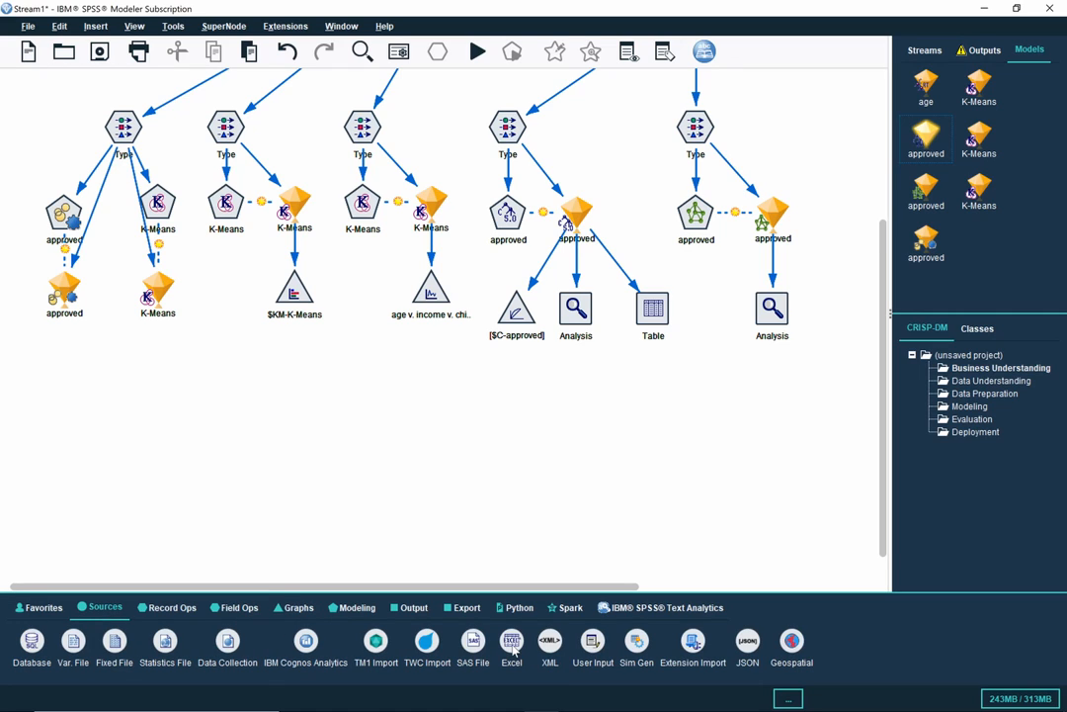
drag(512, 644, 82, 451)
Step: Import bank-data.xlsx from the Desktop into the new Excel node, preview its records, and accept the settings
double_click(81, 448)
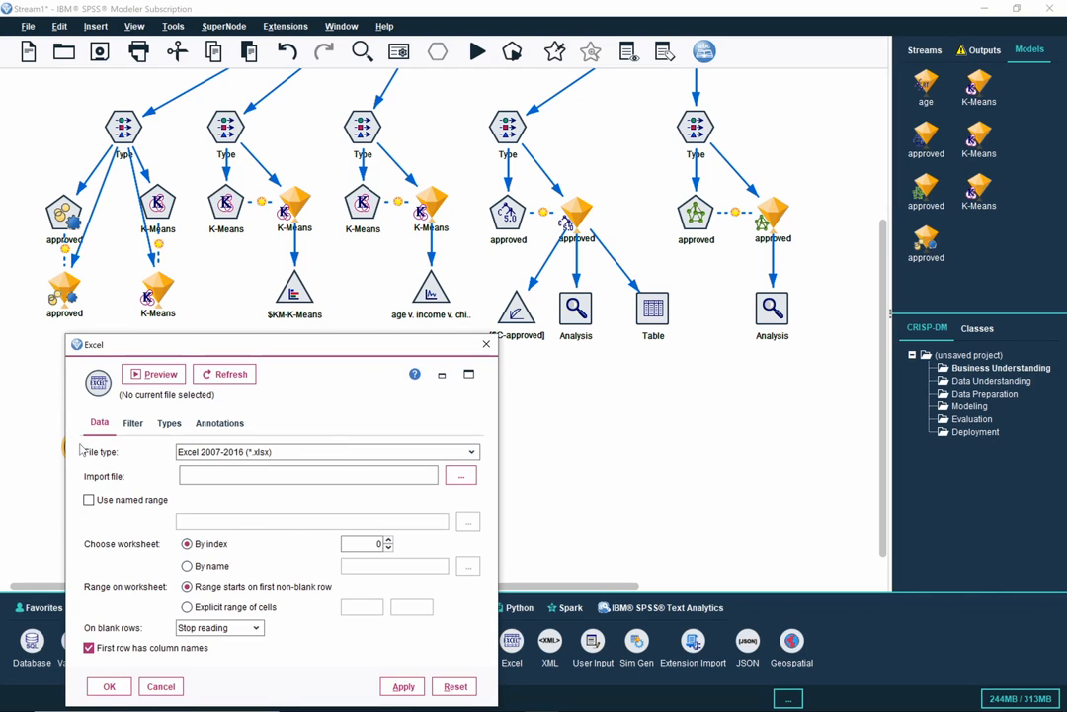
click(460, 476)
click(296, 452)
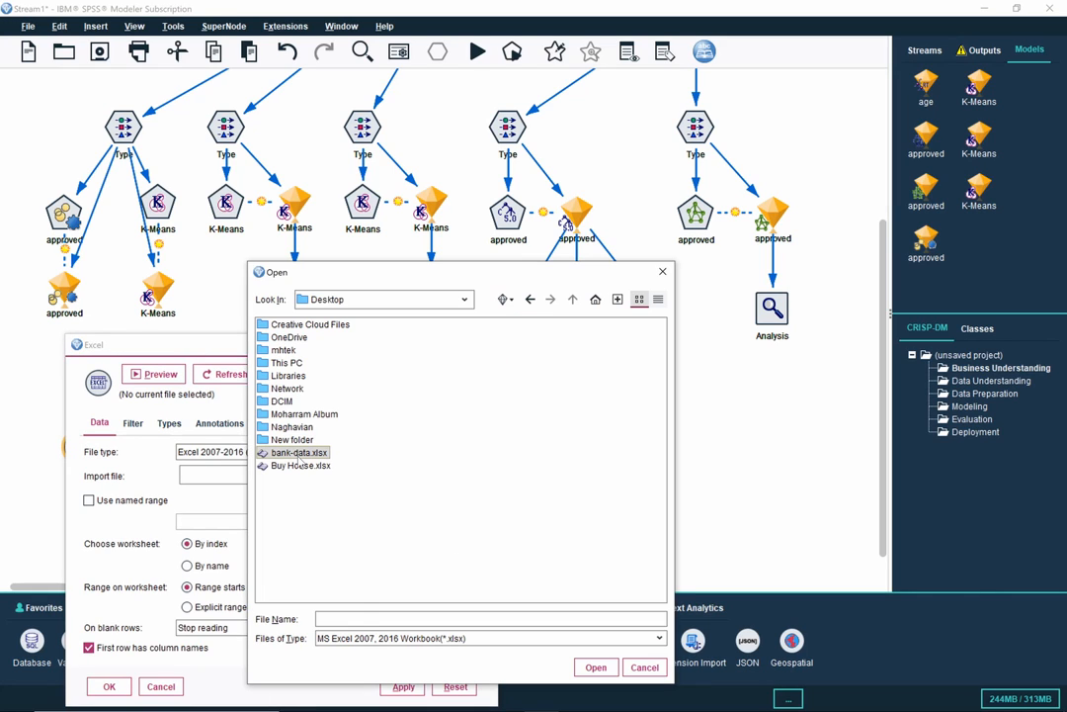
click(594, 668)
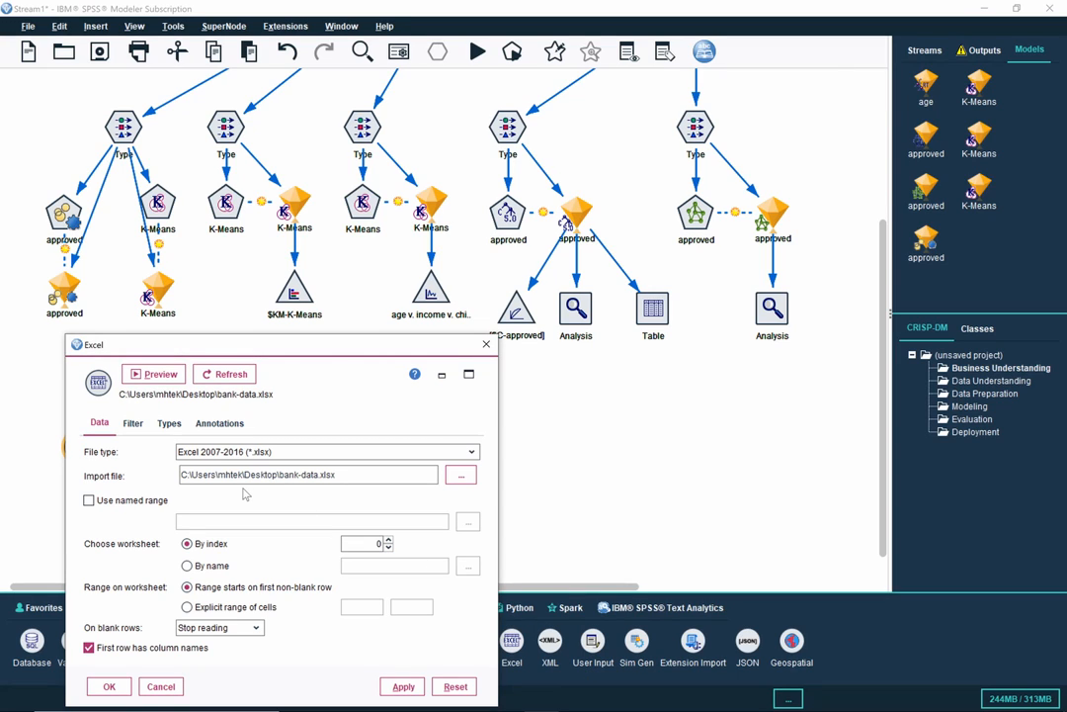
click(161, 373)
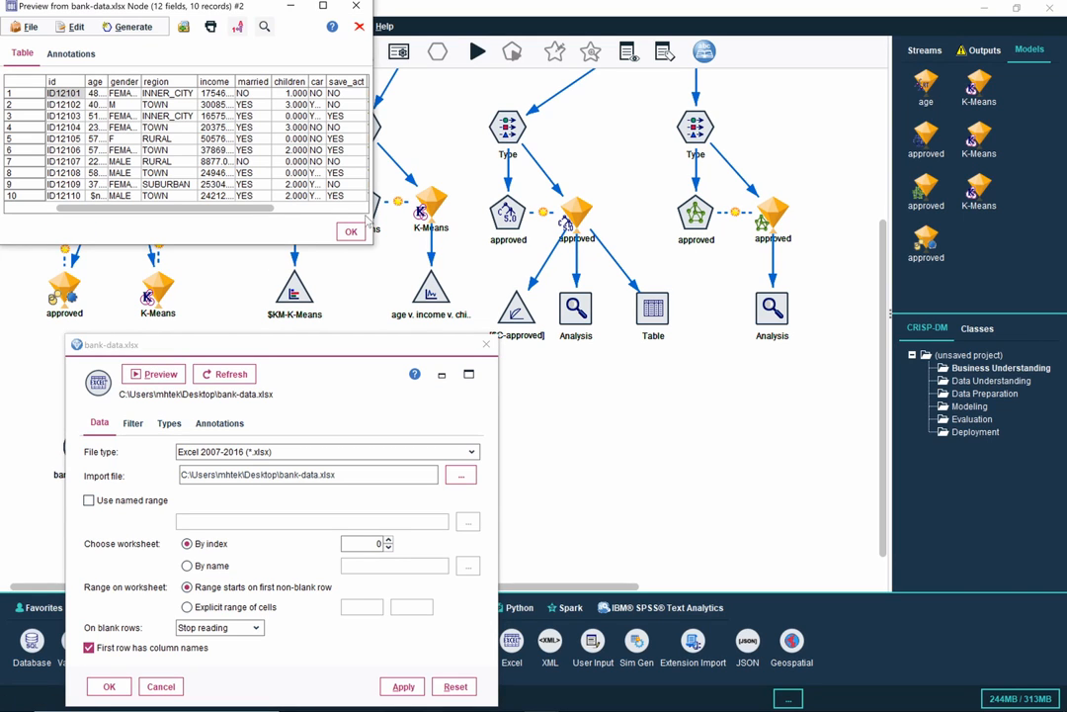
drag(373, 218, 665, 219)
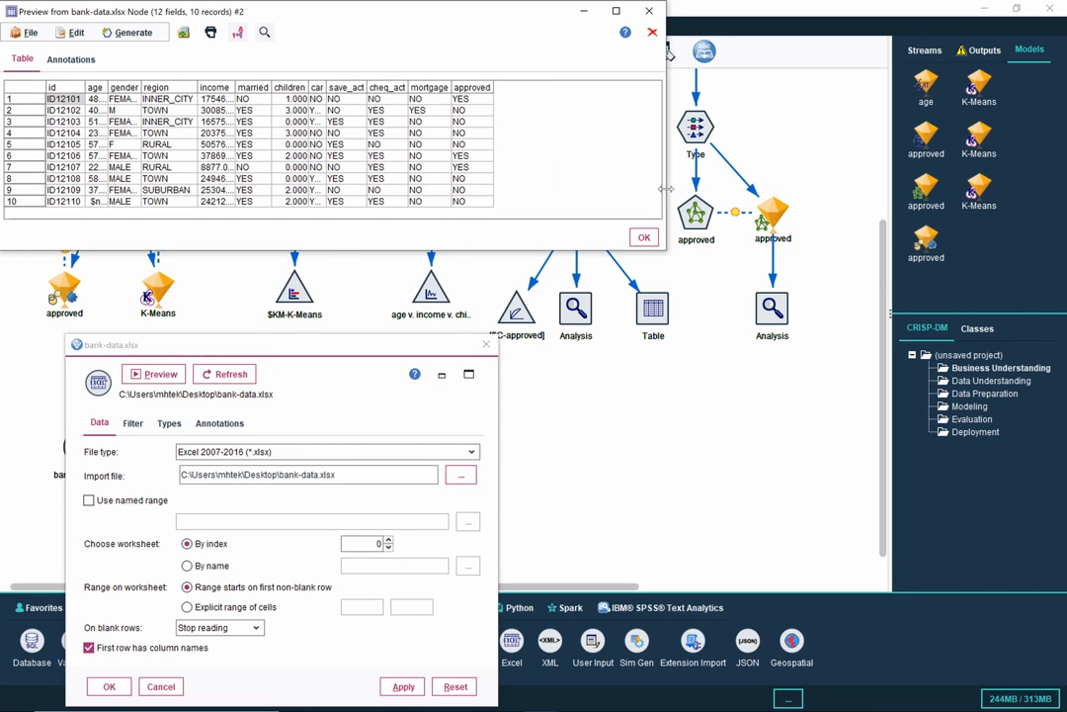
click(644, 238)
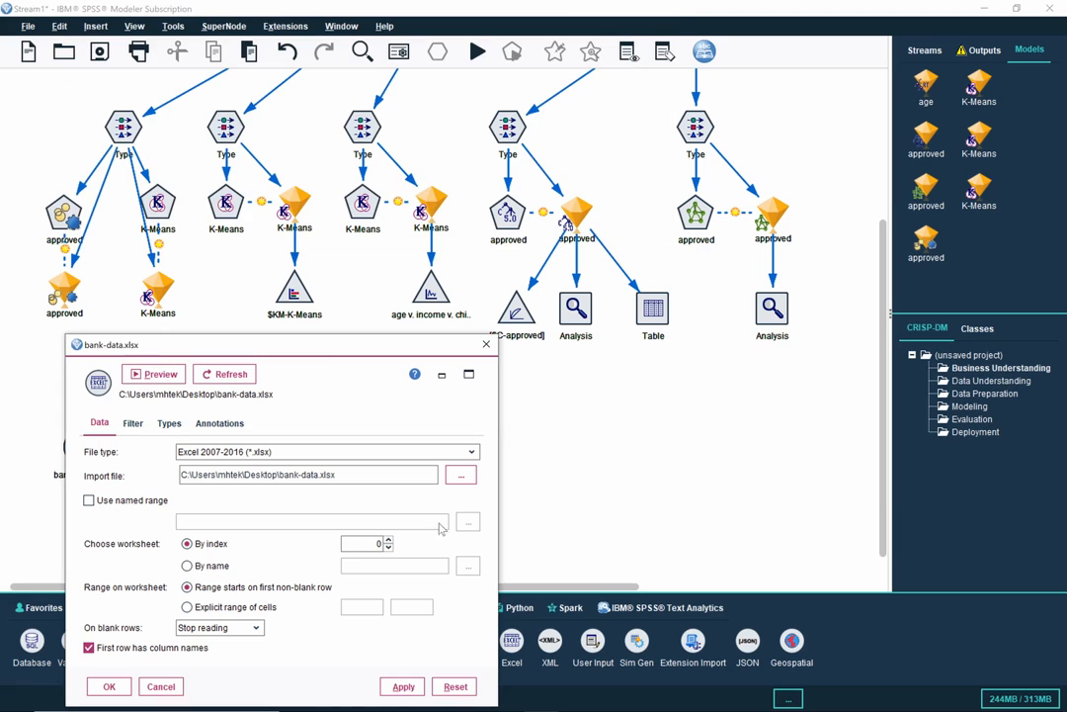
click(110, 687)
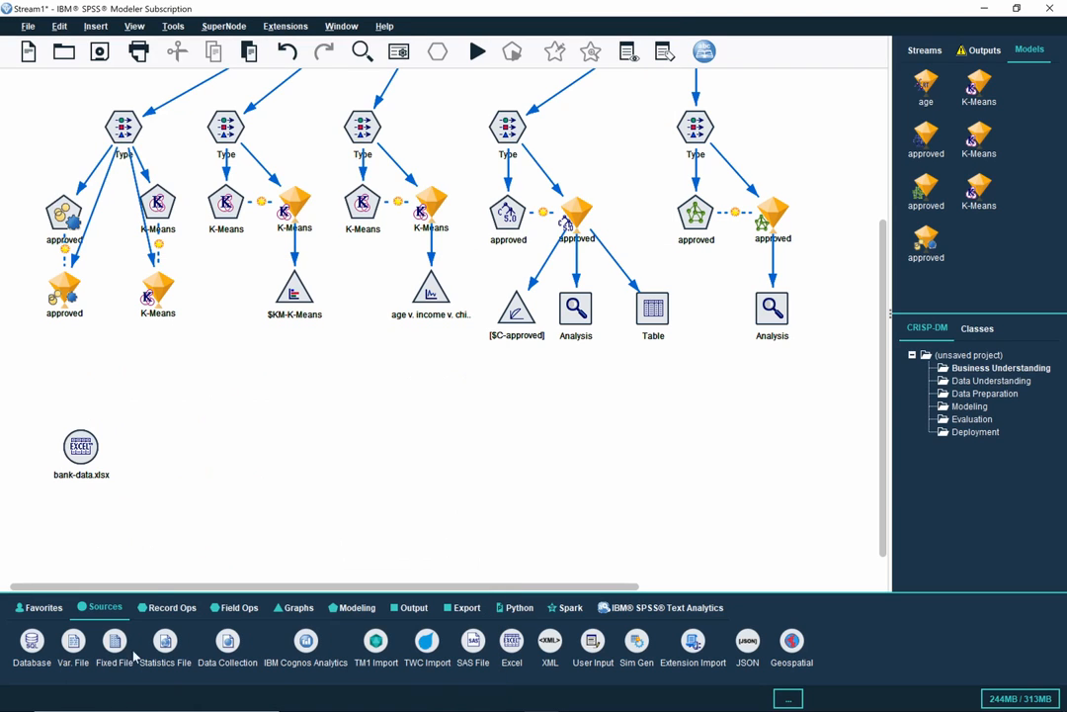
Step: Duplicate the connected Reclassify, Type, Missing Value Imputation and Binning nodes of the main stream by copying and pasting them
scroll(301, 469, up, 5)
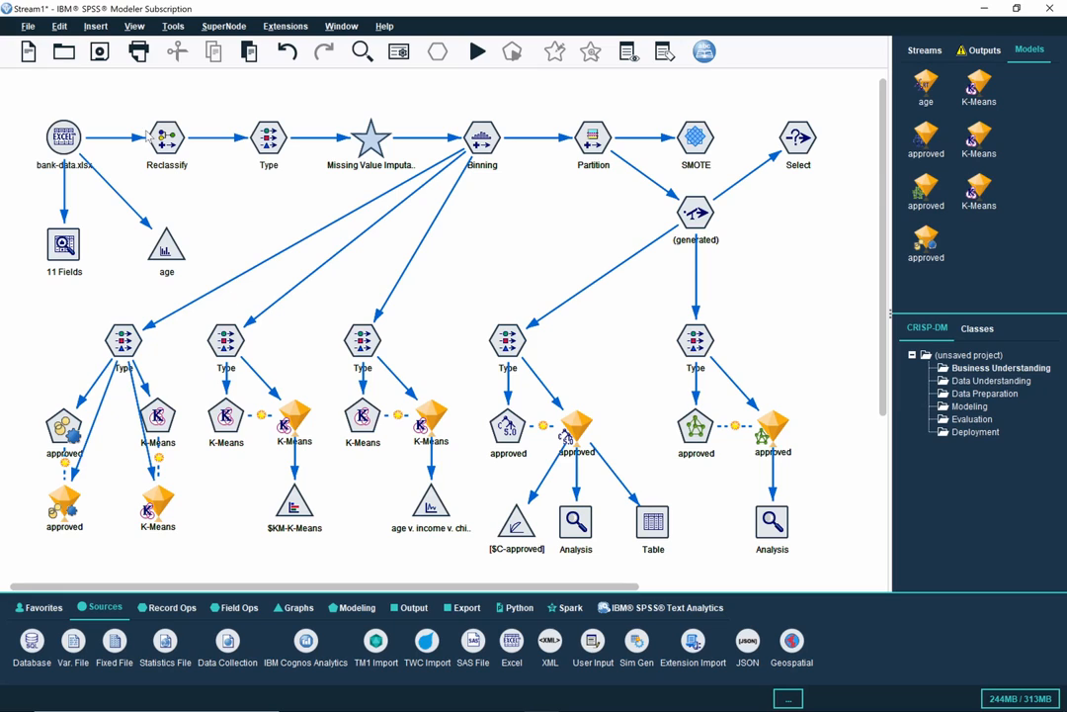
drag(138, 110, 520, 188)
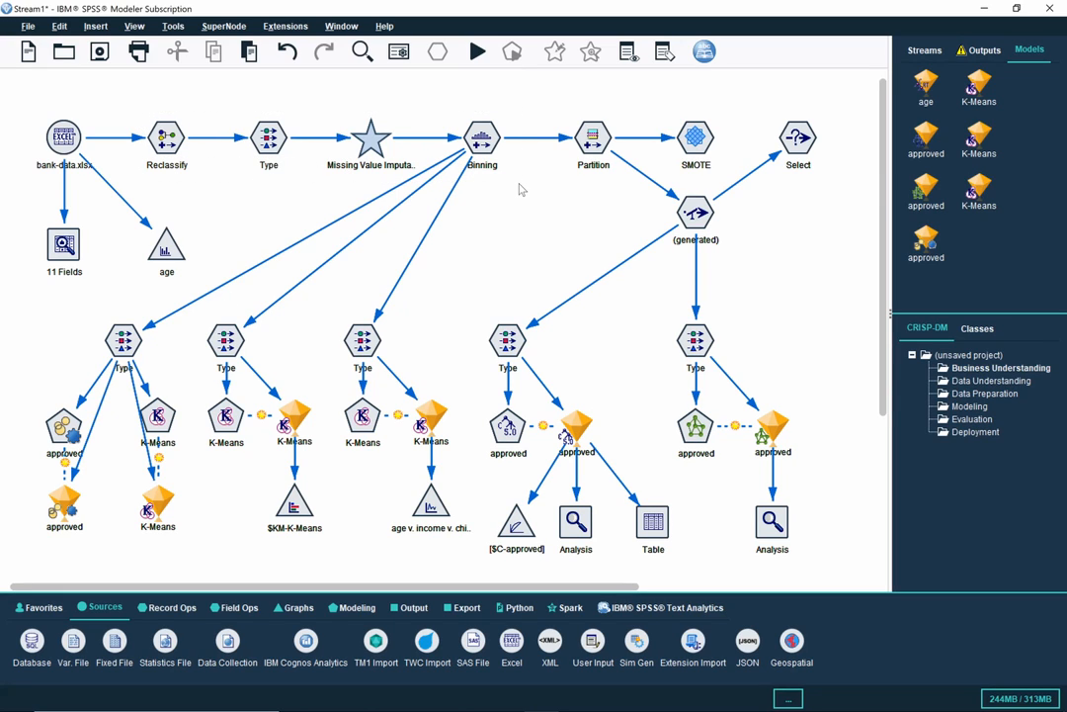
right_click(484, 149)
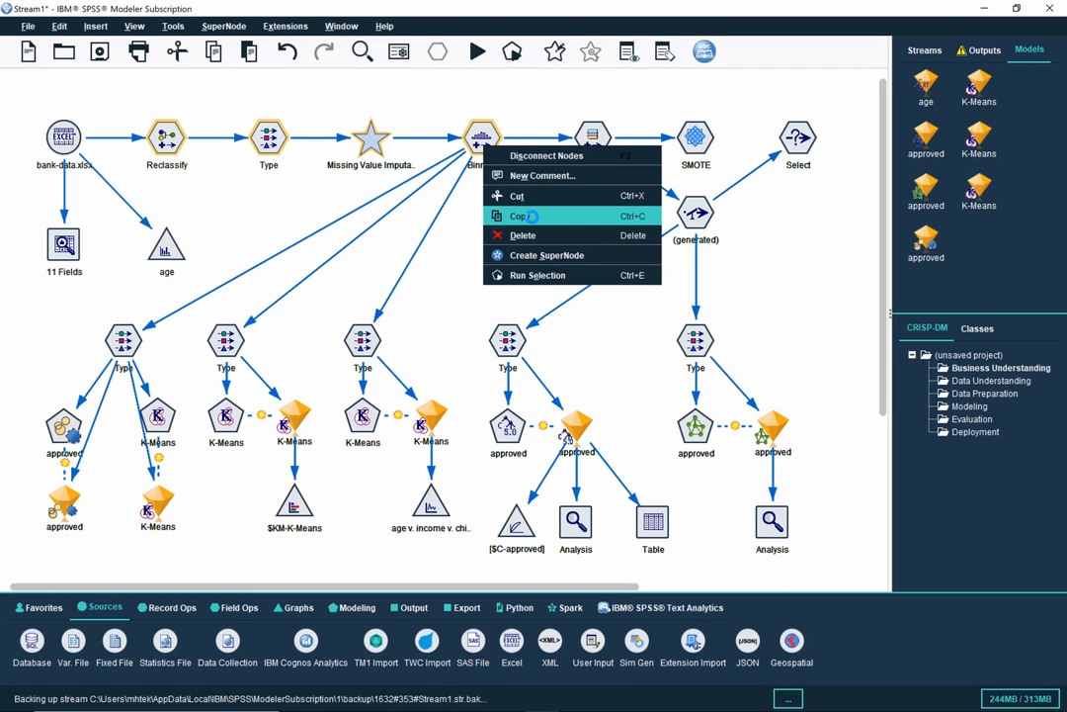
click(533, 219)
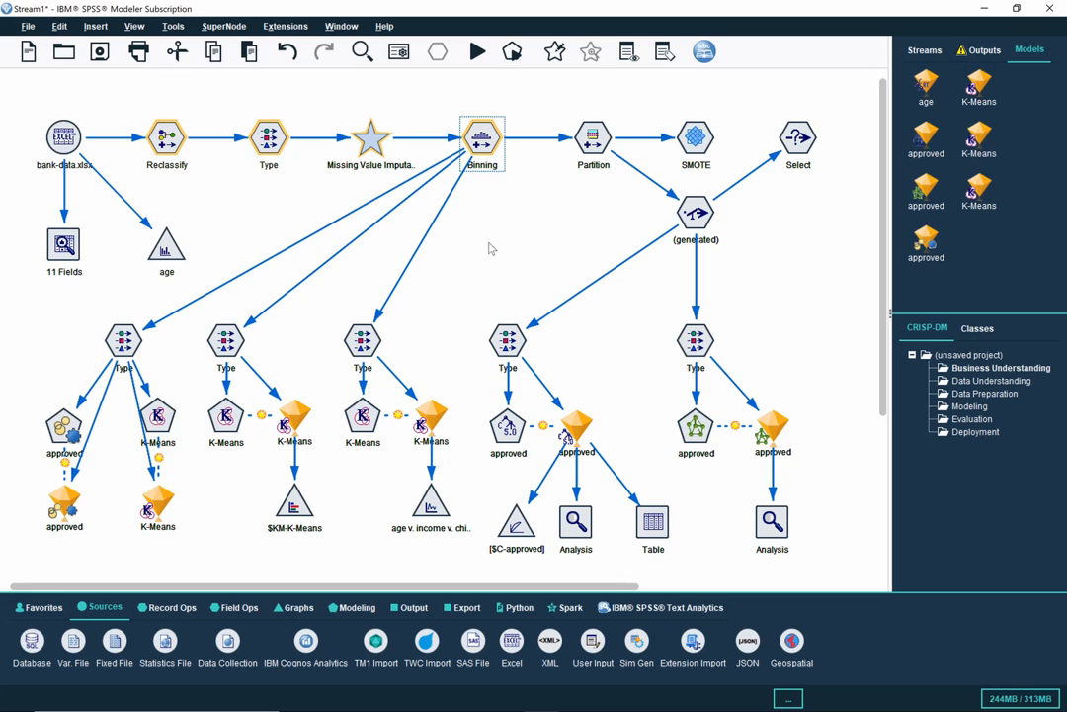
scroll(491, 248, down, 5)
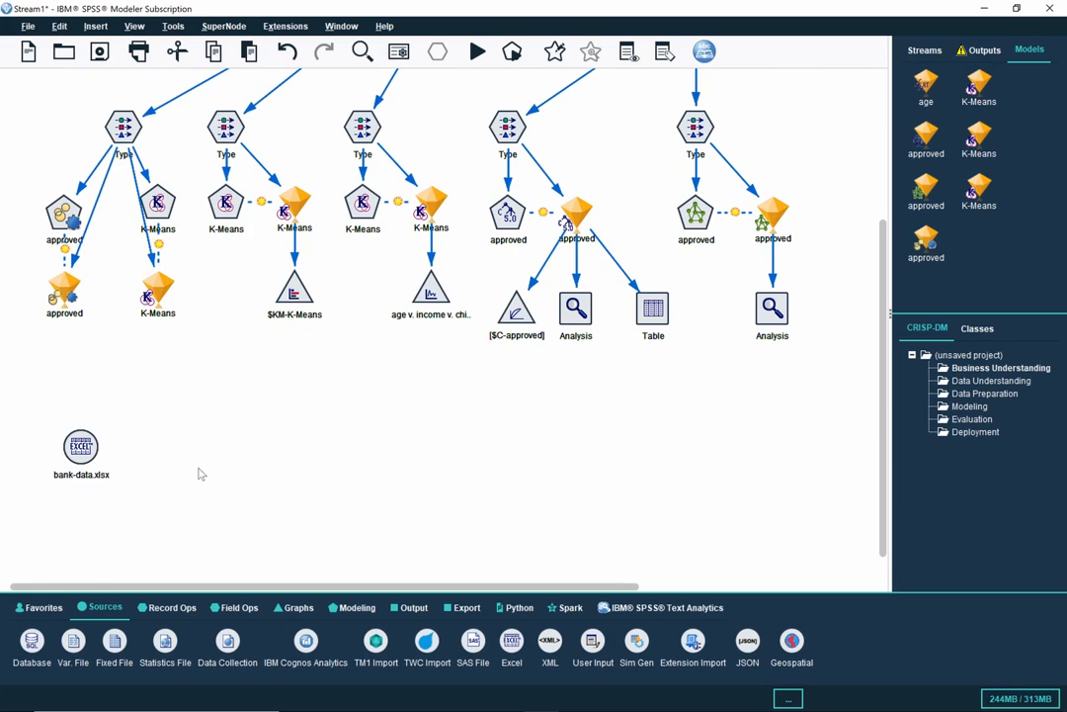
right_click(196, 461)
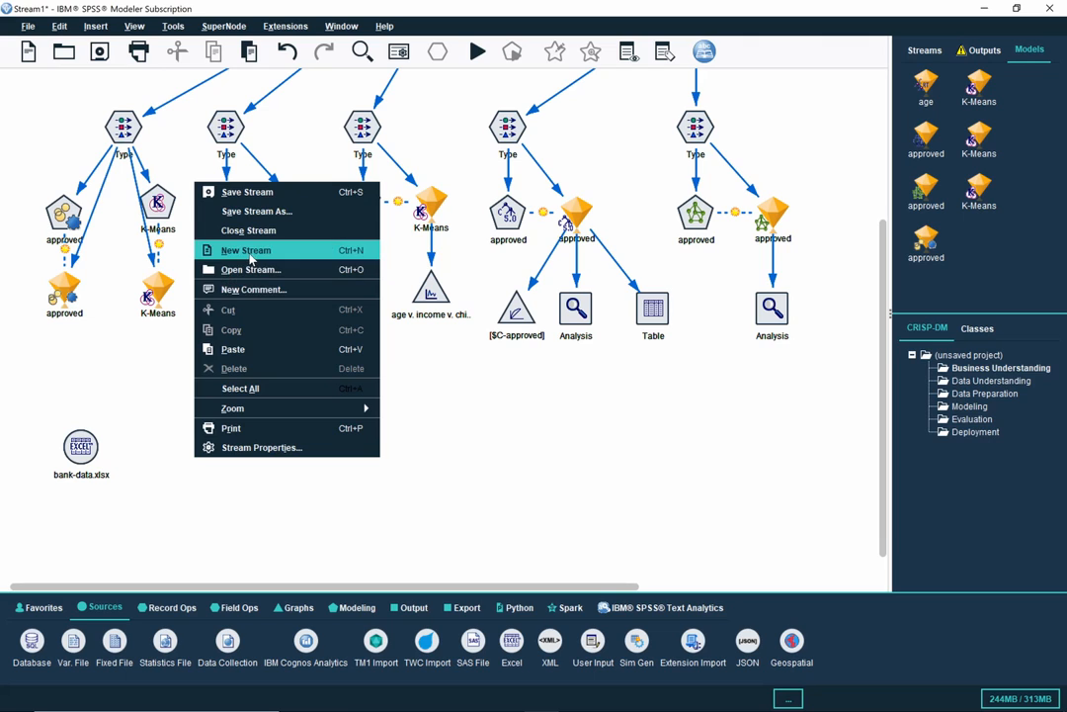
click(252, 348)
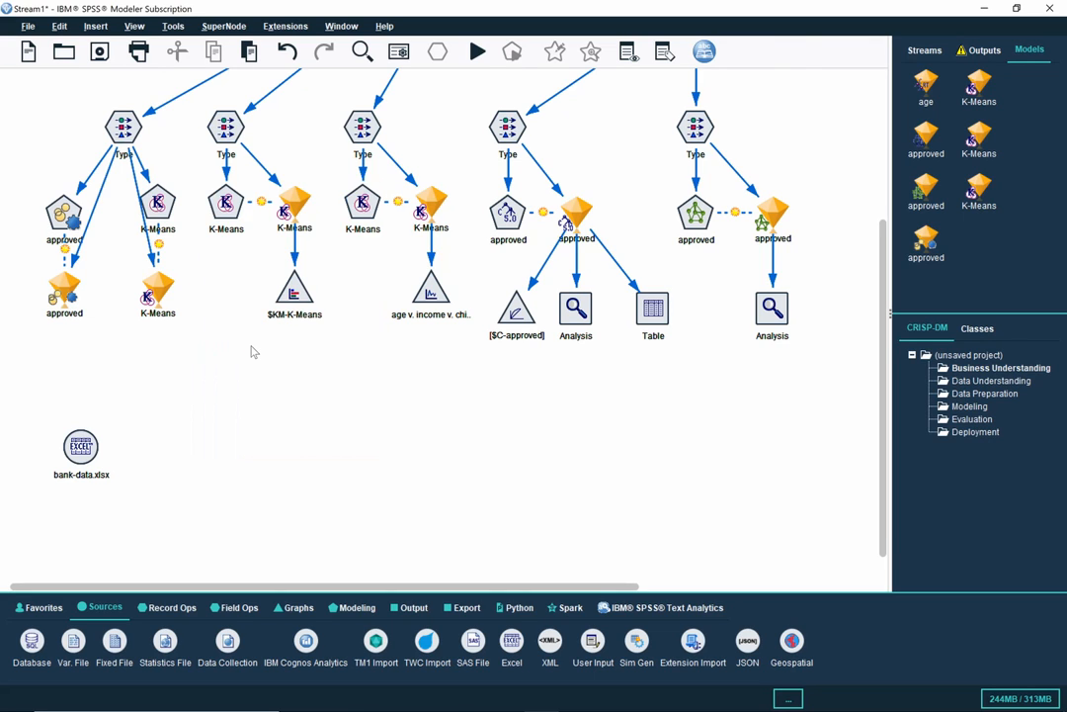
scroll(252, 351, up, 3)
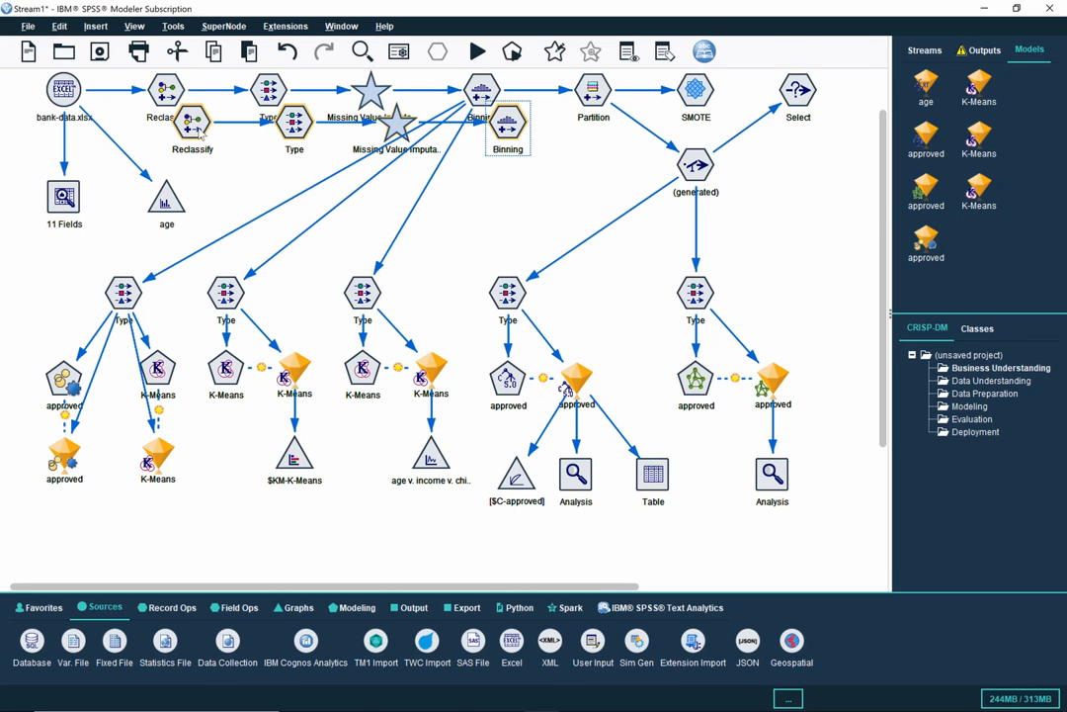
drag(200, 131, 194, 405)
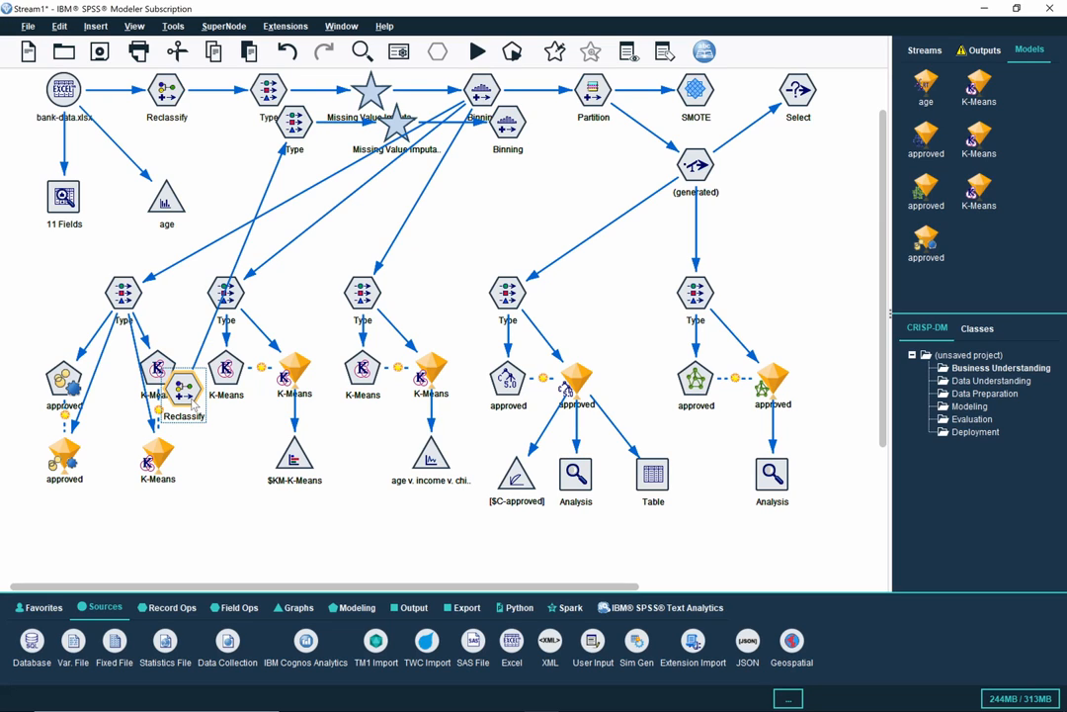
key(ctrl+z)
key(ctrl+z)
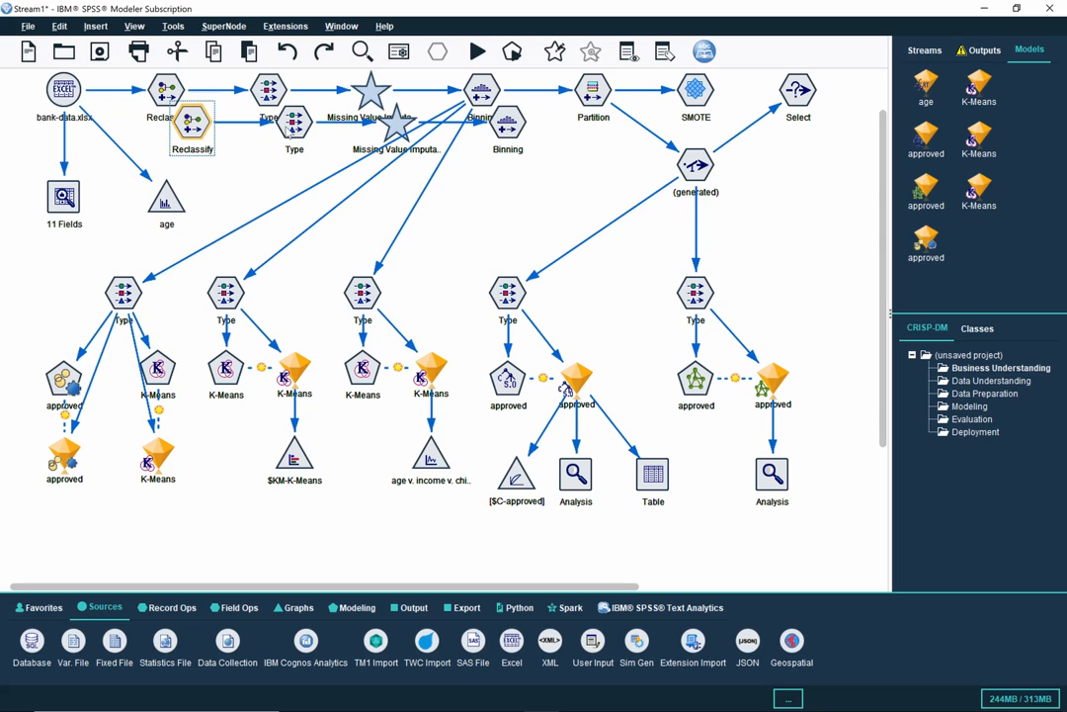
Step: Move the four pasted preparation nodes together into line with the new bank-data.xlsx source below the model branches
ctrl+click(293, 119)
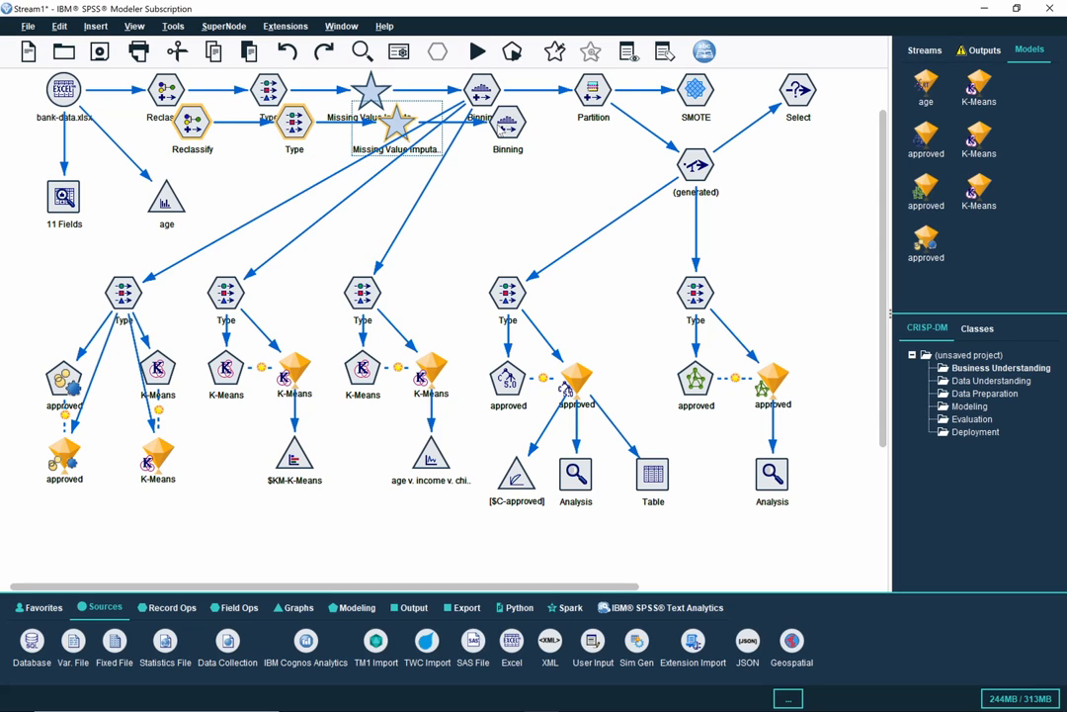
ctrl+click(507, 121)
drag(207, 143, 181, 487)
scroll(181, 490, down, 4)
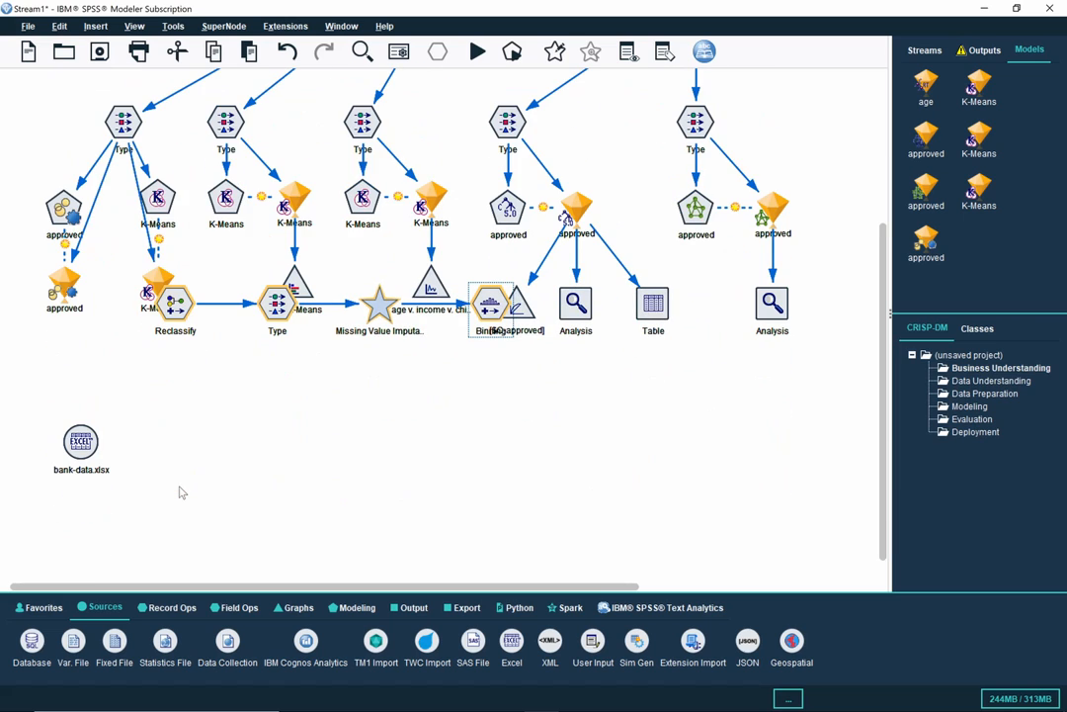
drag(182, 319, 198, 462)
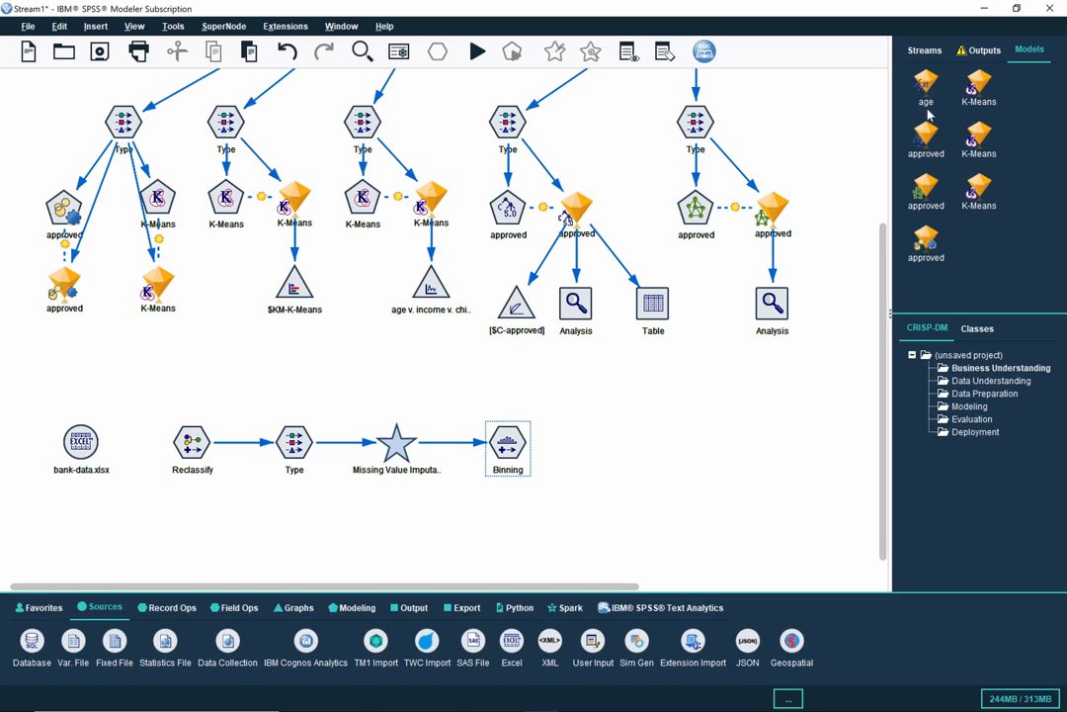
Step: Add a Data Audit node below the new bank-data.xlsx source and connect the source to it
click(405, 608)
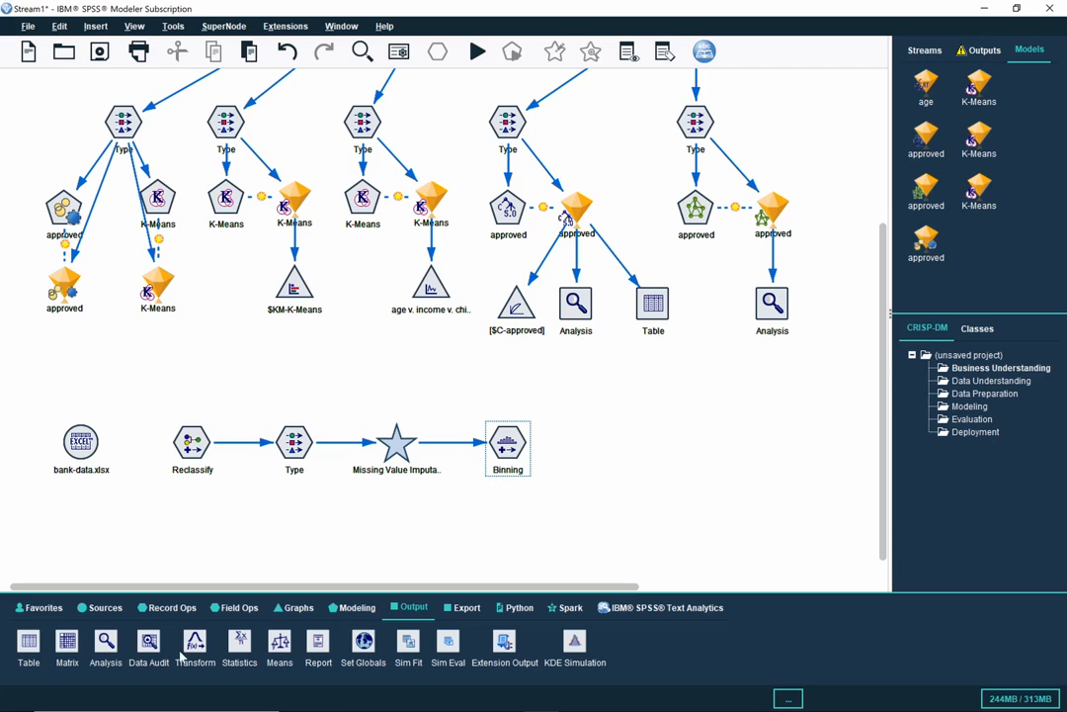
drag(150, 648, 81, 538)
right_click(83, 444)
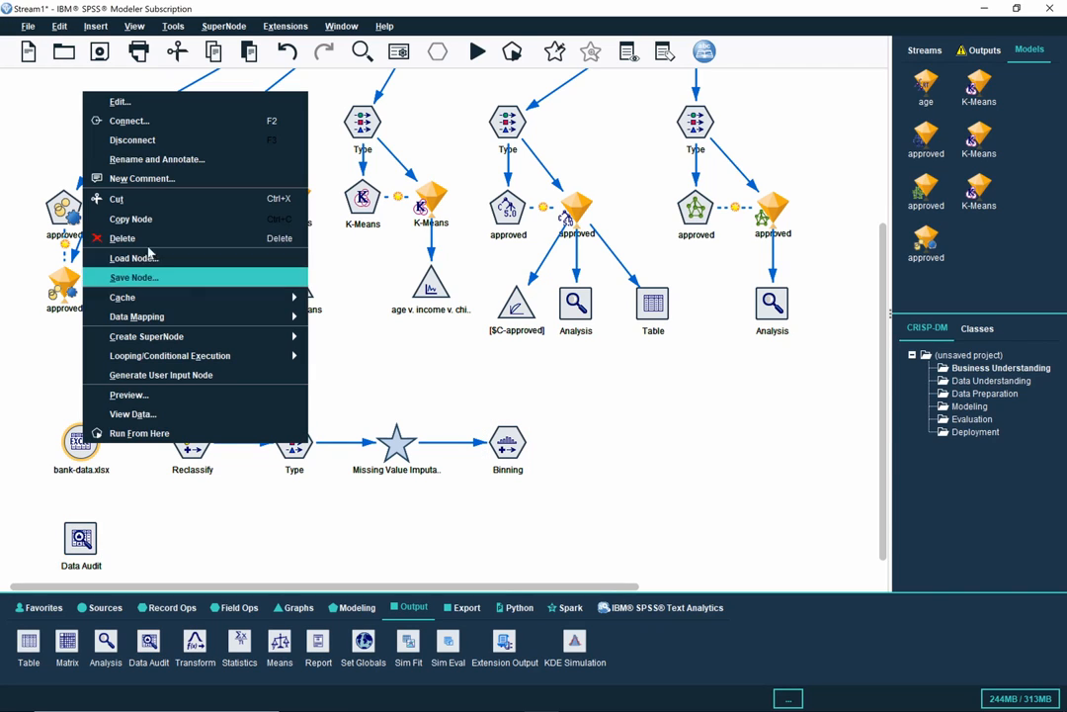
click(138, 117)
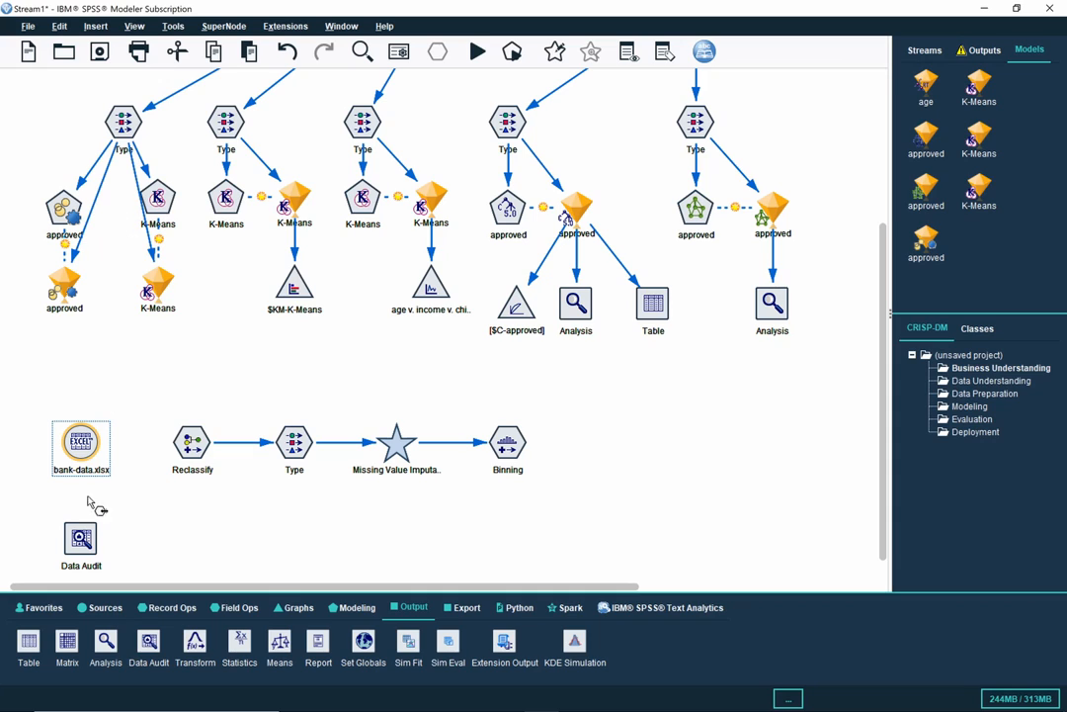
click(85, 544)
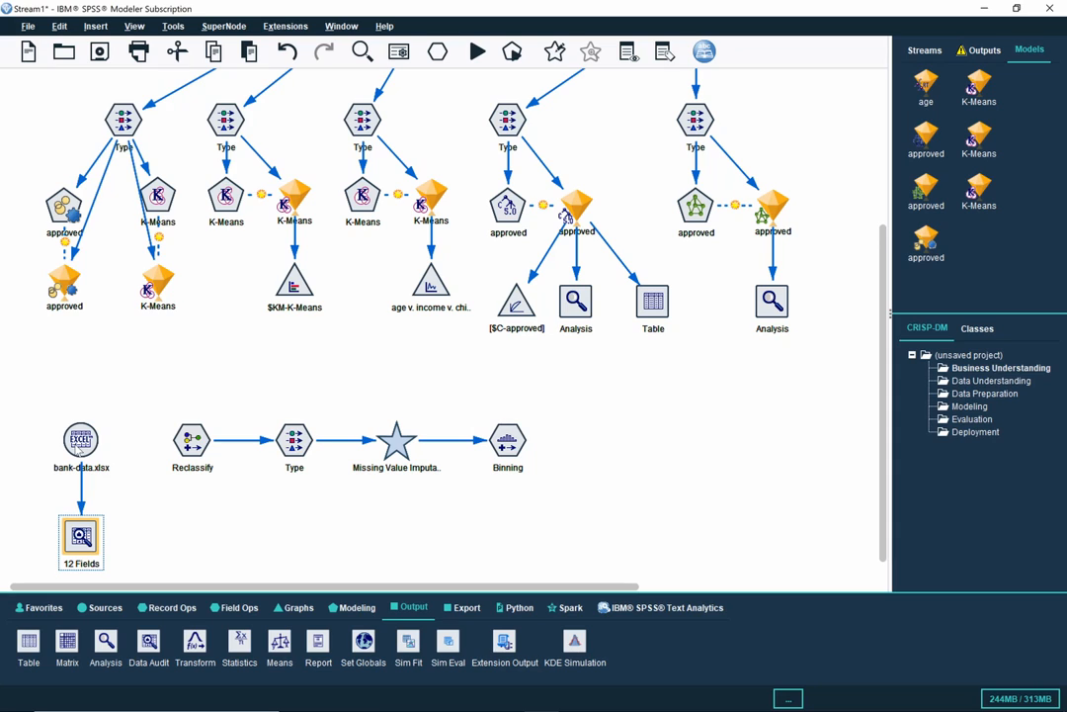
Step: Connect the new bank-data.xlsx source to the copied Reclassify node
right_click(81, 441)
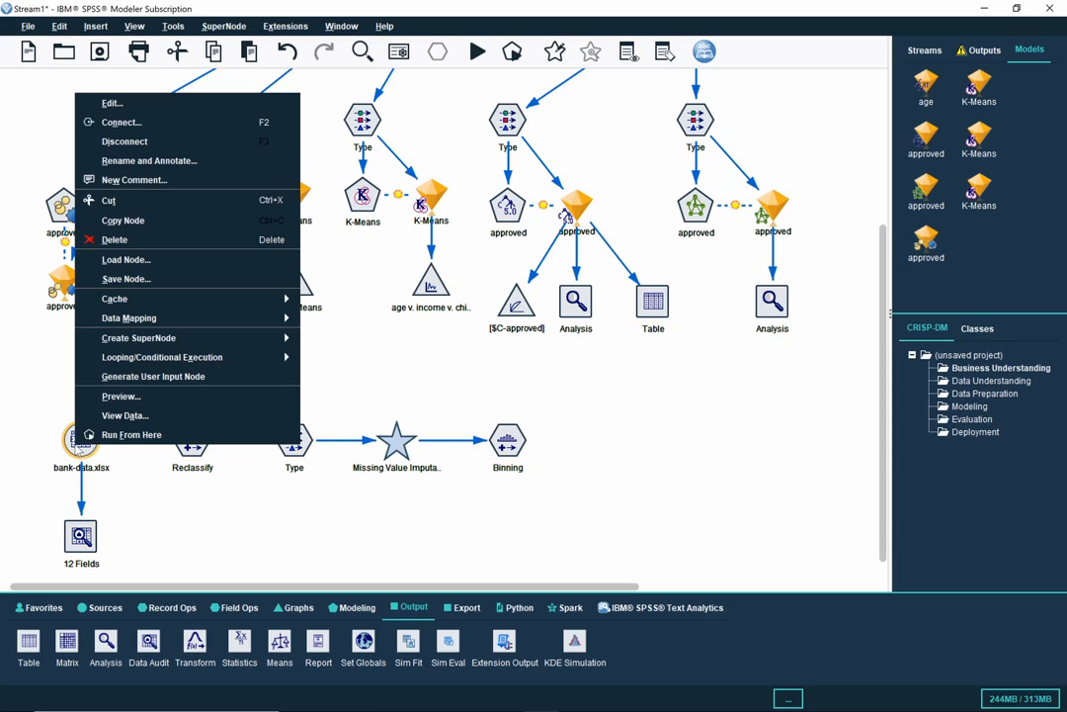
click(121, 122)
click(191, 448)
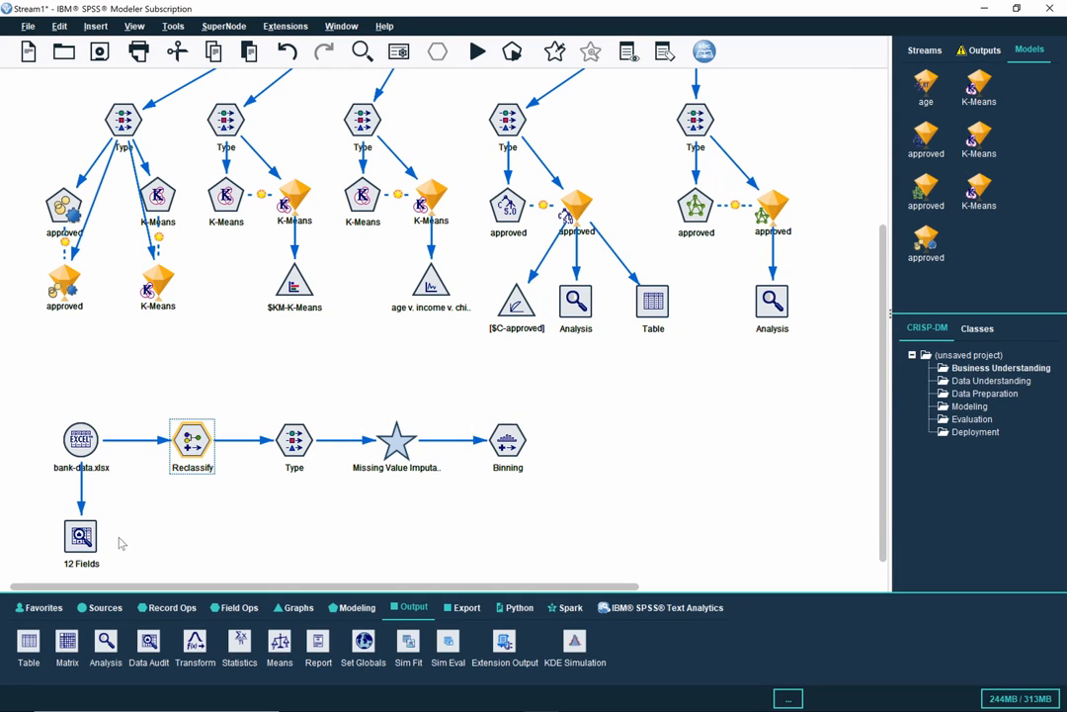
Step: Disconnect the Data Audit node from the new bank-data.xlsx source and connect the copied Binning node to it instead
right_click(85, 545)
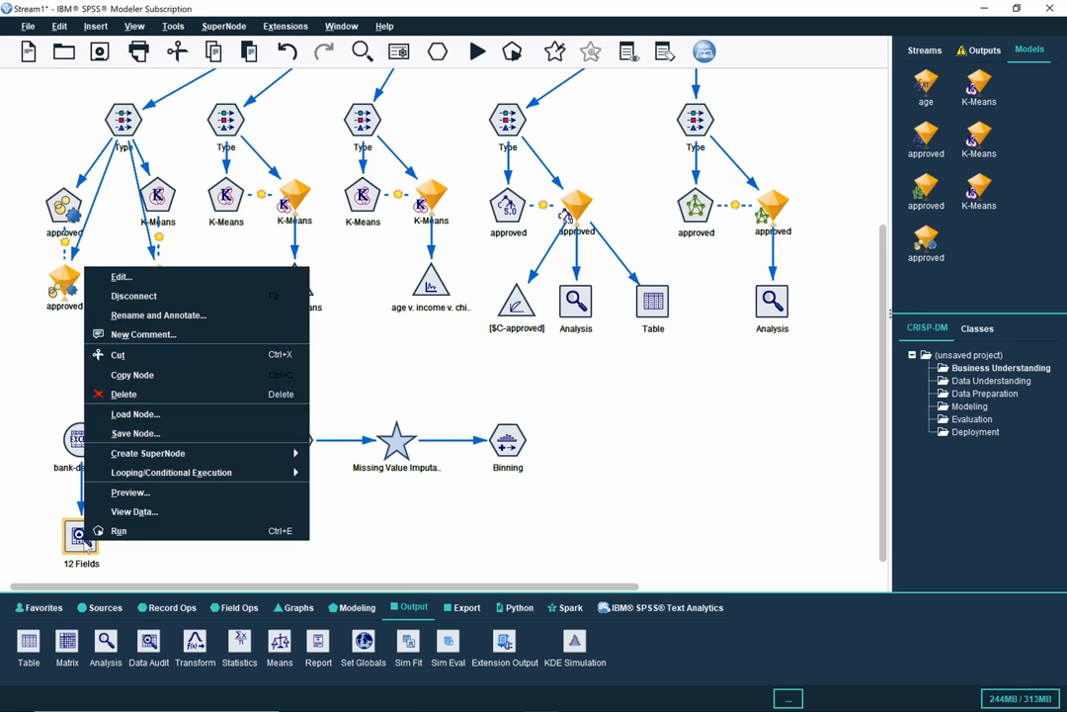
click(135, 296)
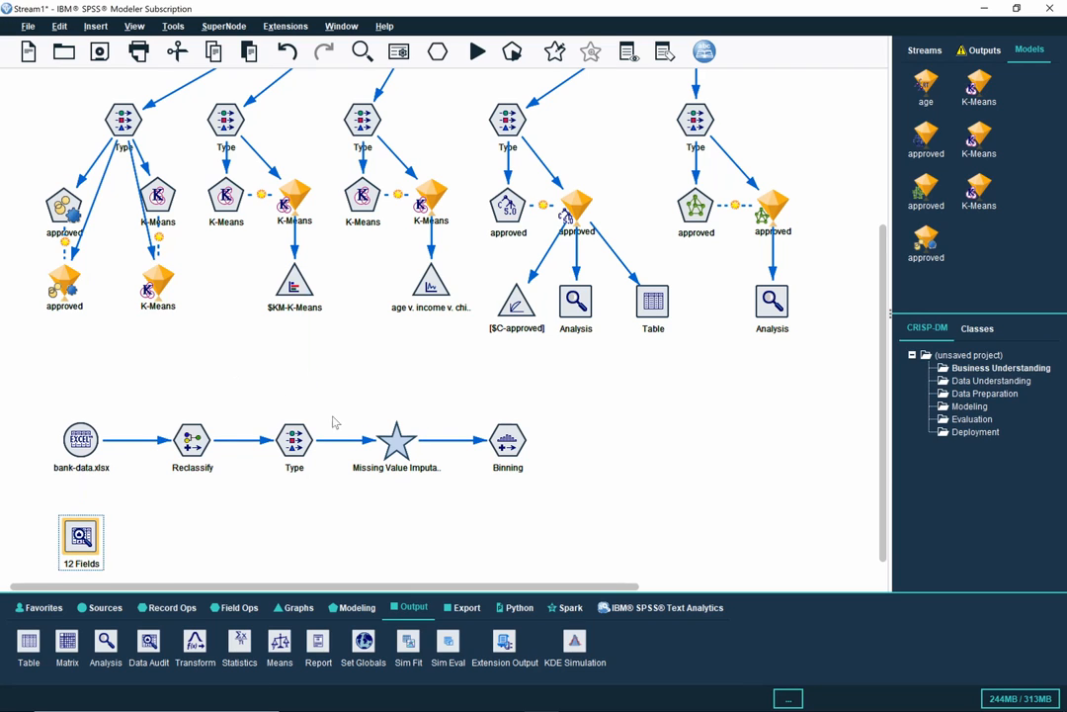
right_click(508, 454)
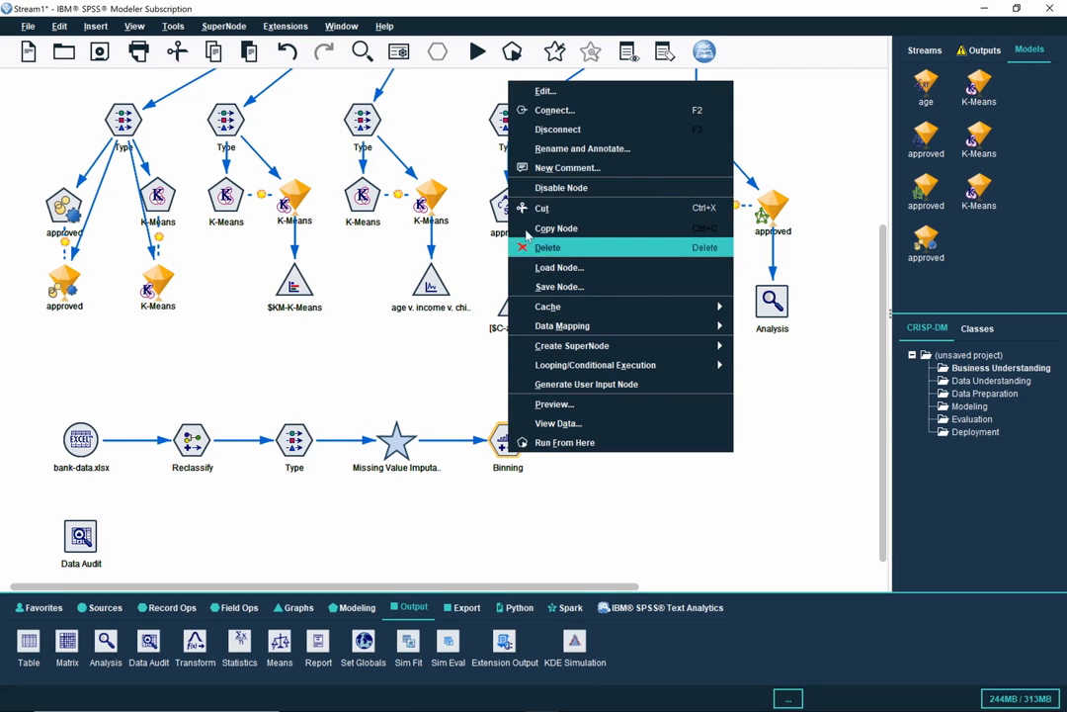
click(549, 109)
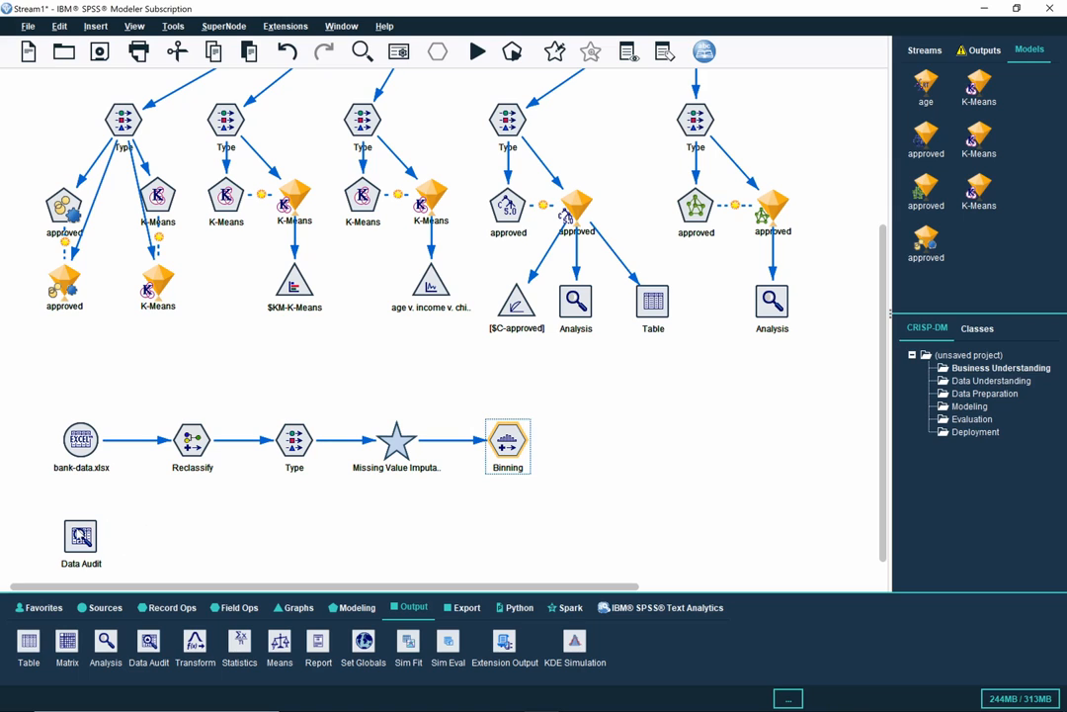
click(81, 536)
Step: Read the field values in the new bank-data.xlsx source and set the role of the approved field to Target
double_click(81, 440)
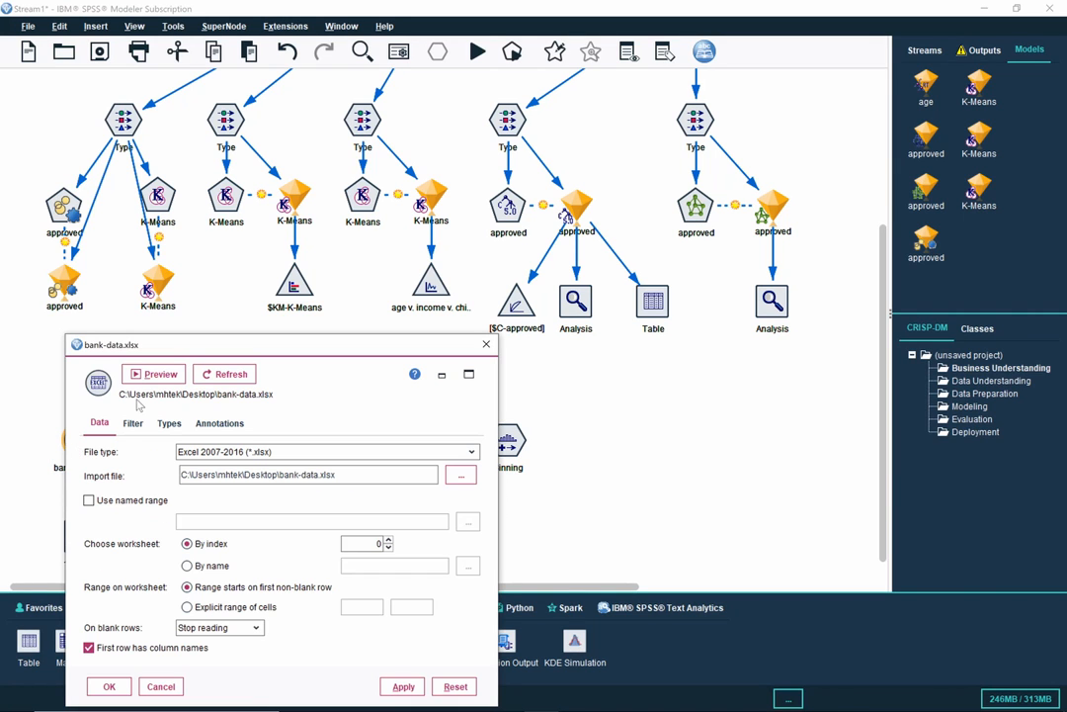
drag(273, 352, 474, 194)
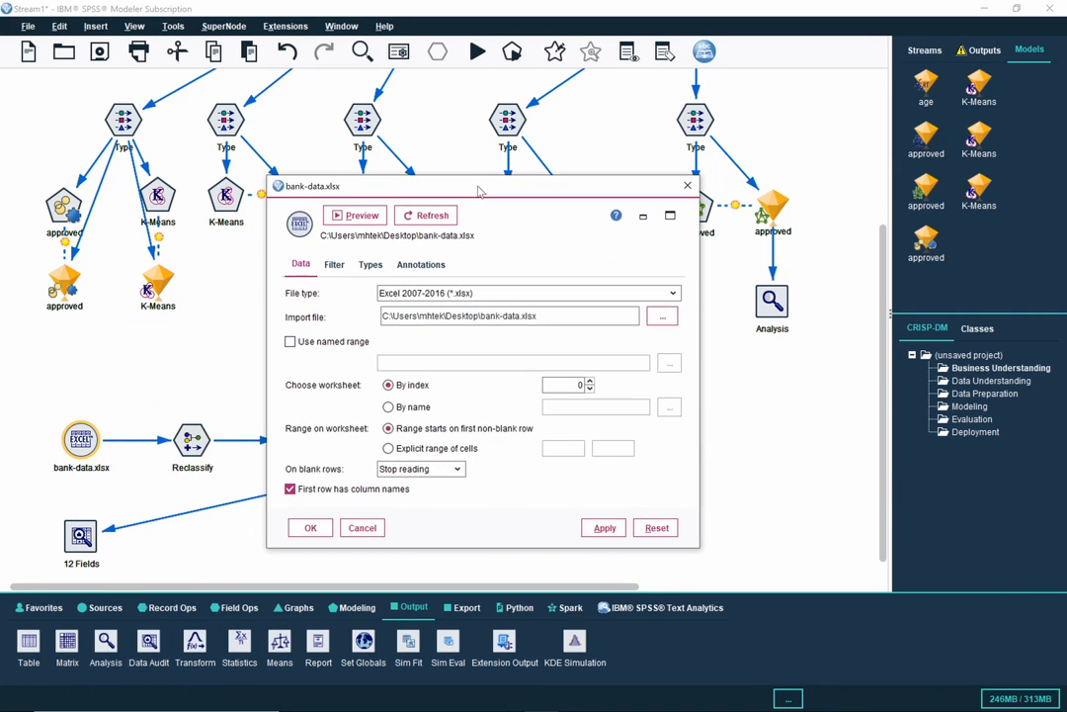
click(333, 264)
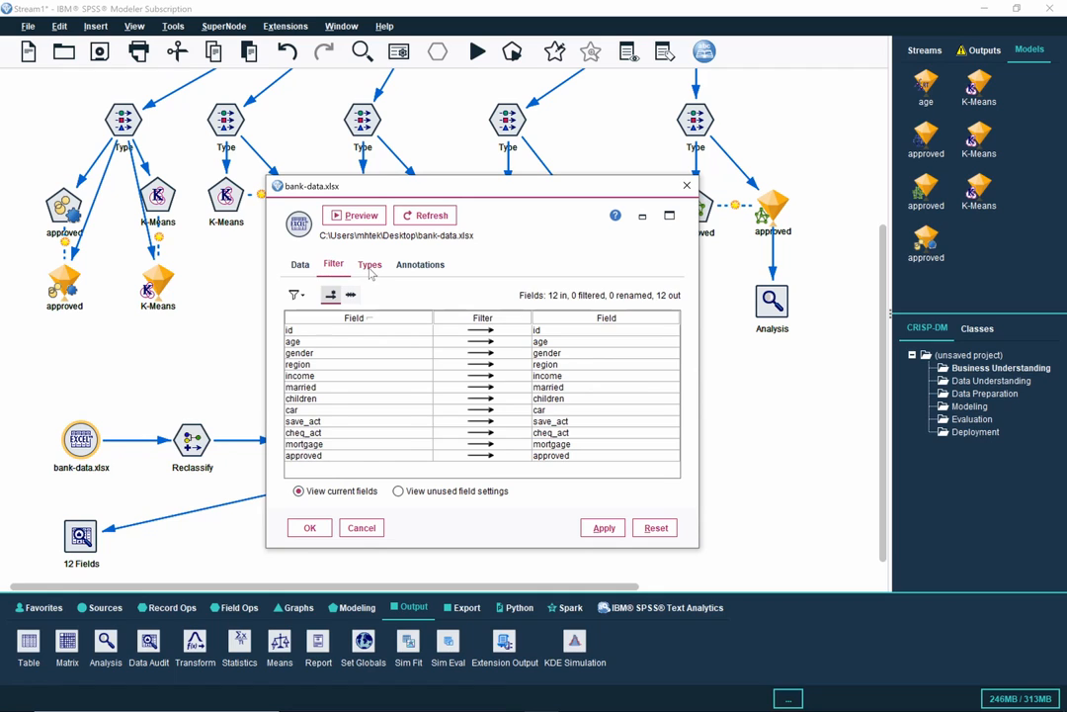
click(369, 264)
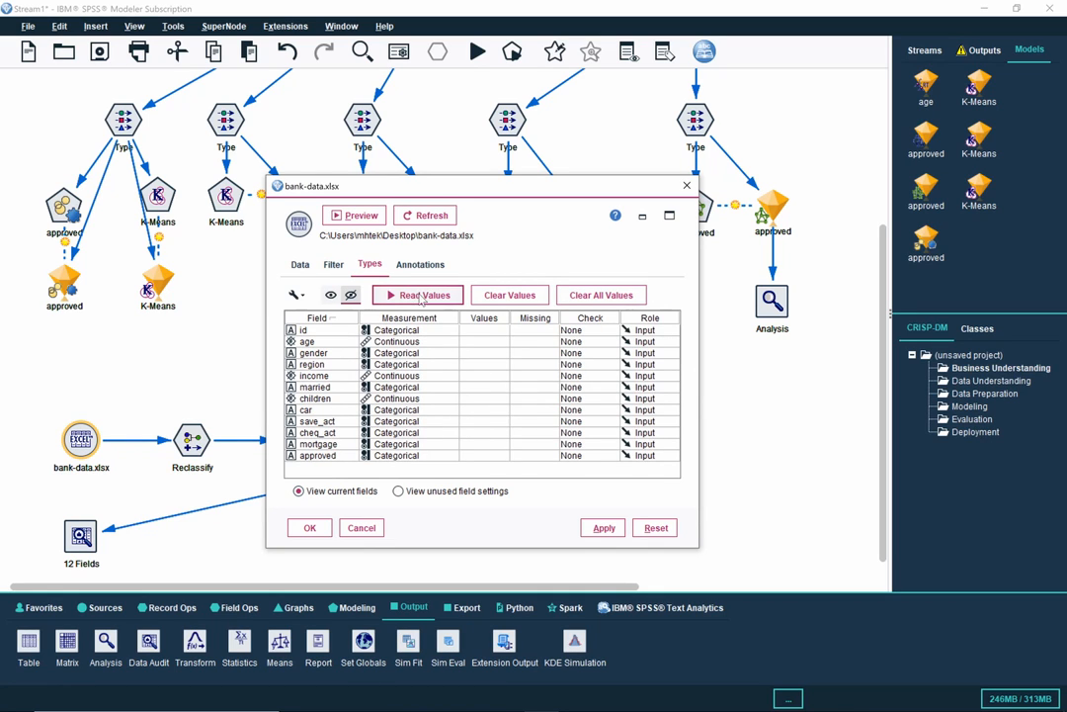
click(421, 296)
click(454, 391)
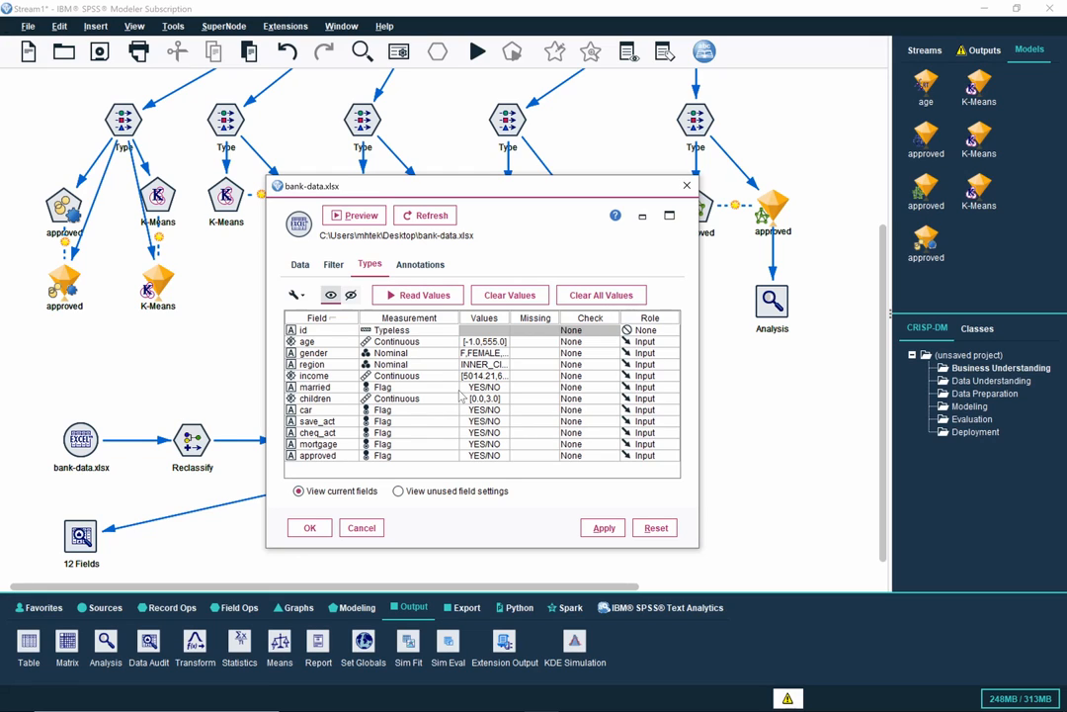
click(650, 458)
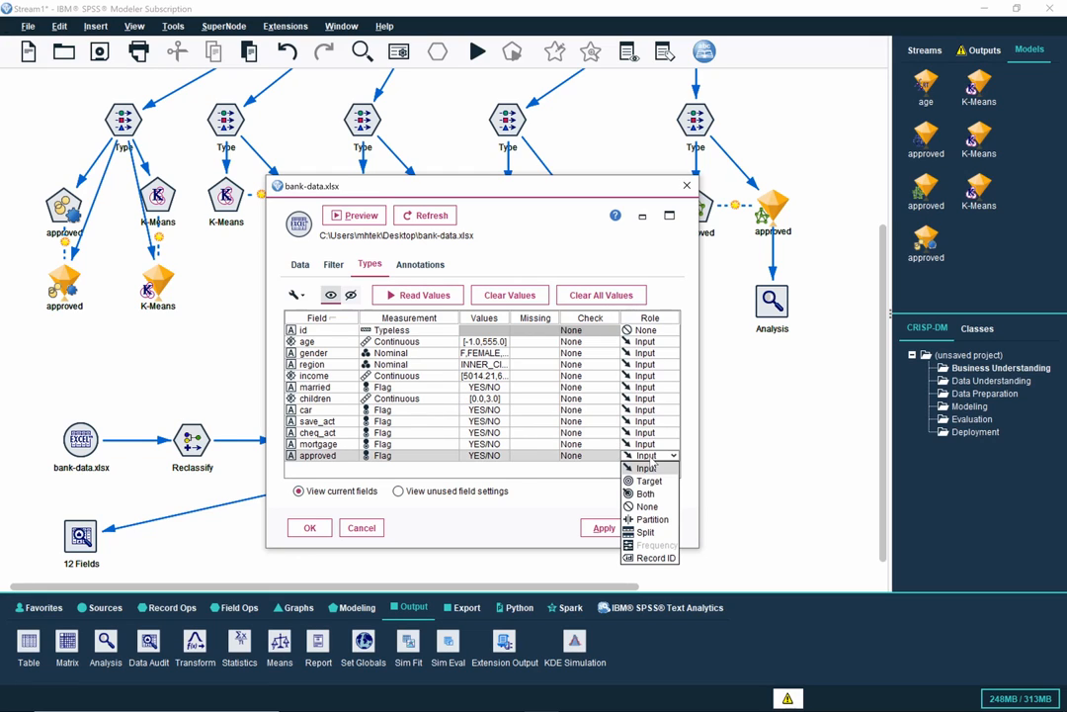
click(651, 483)
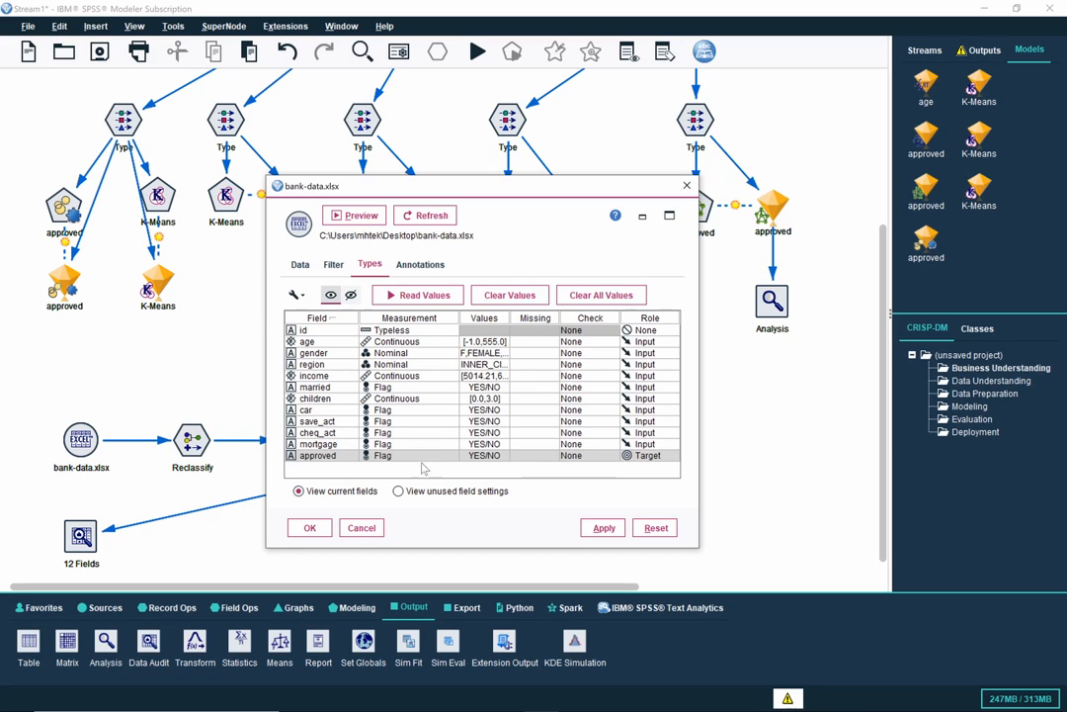
click(311, 528)
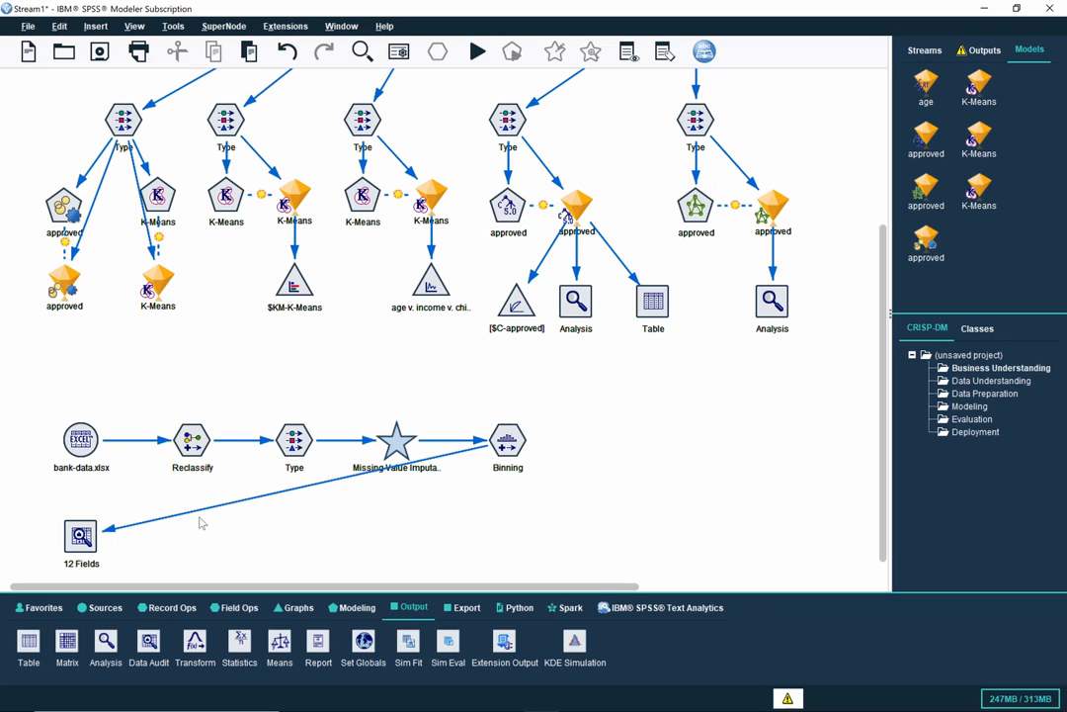
Step: Run the Data Audit node attached to the copied Binning node and examine the audit of the prepared fields
double_click(81, 537)
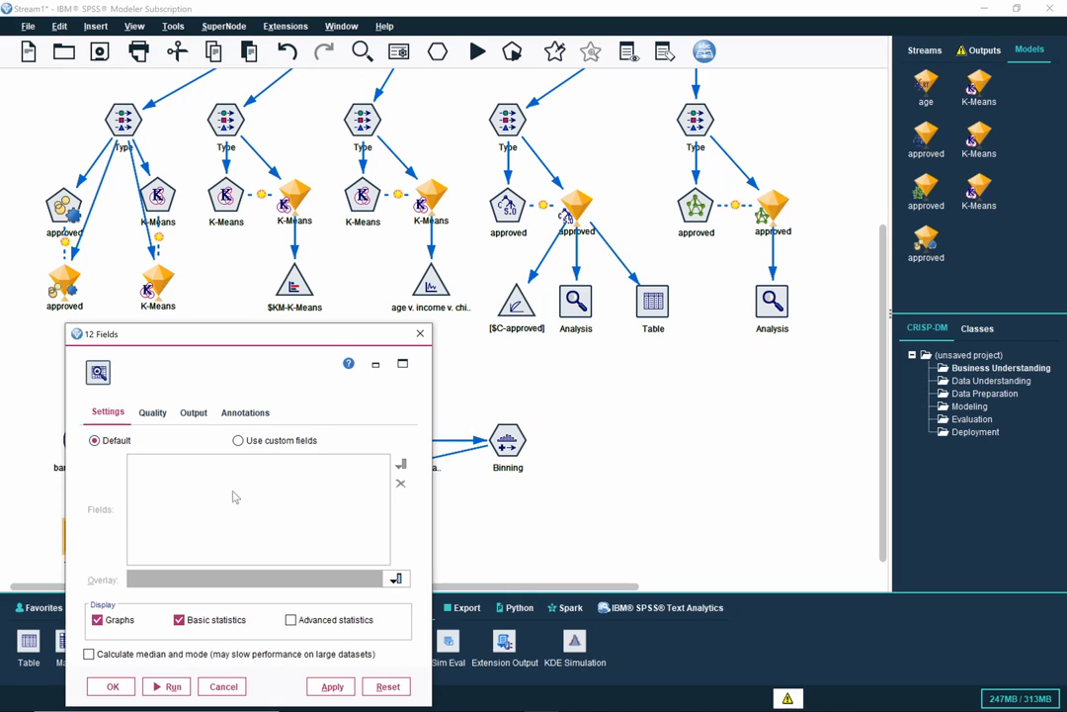
click(170, 686)
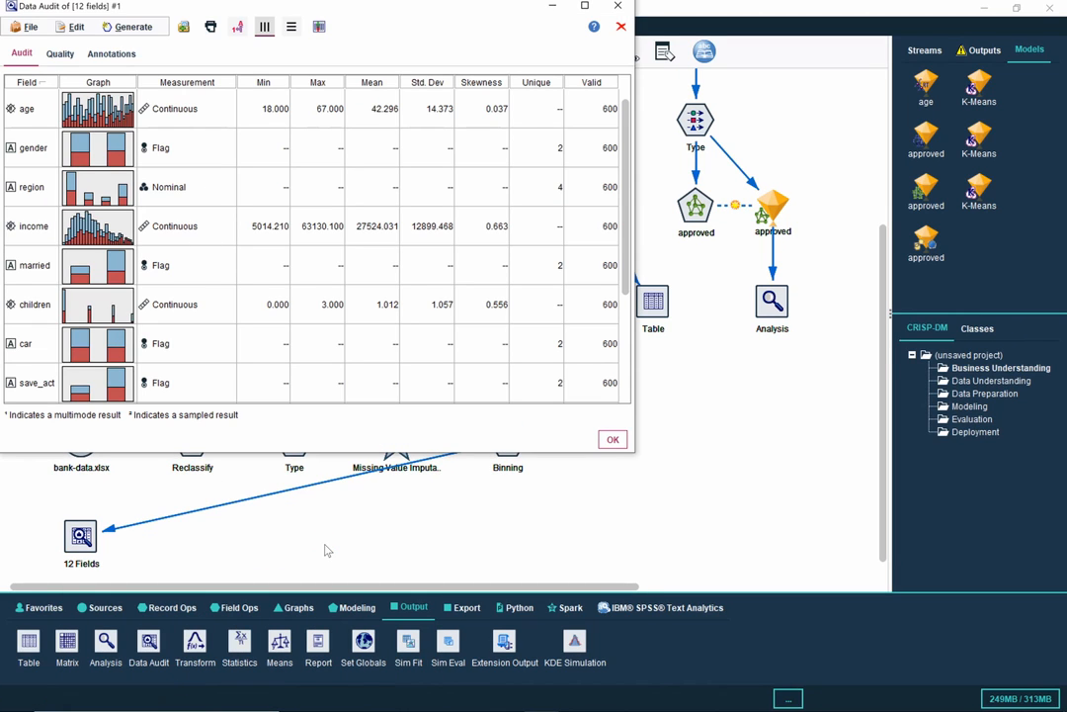
double_click(500, 12)
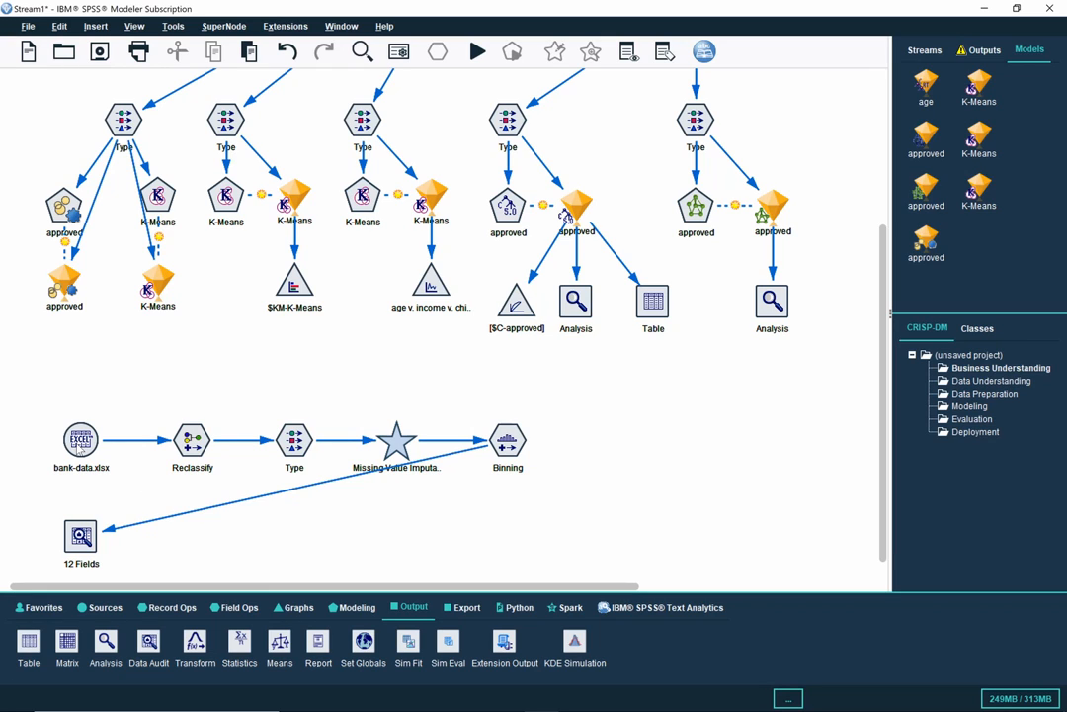
Step: Filter the approved field out of the new bank-data.xlsx source and check the remaining field types
double_click(77, 437)
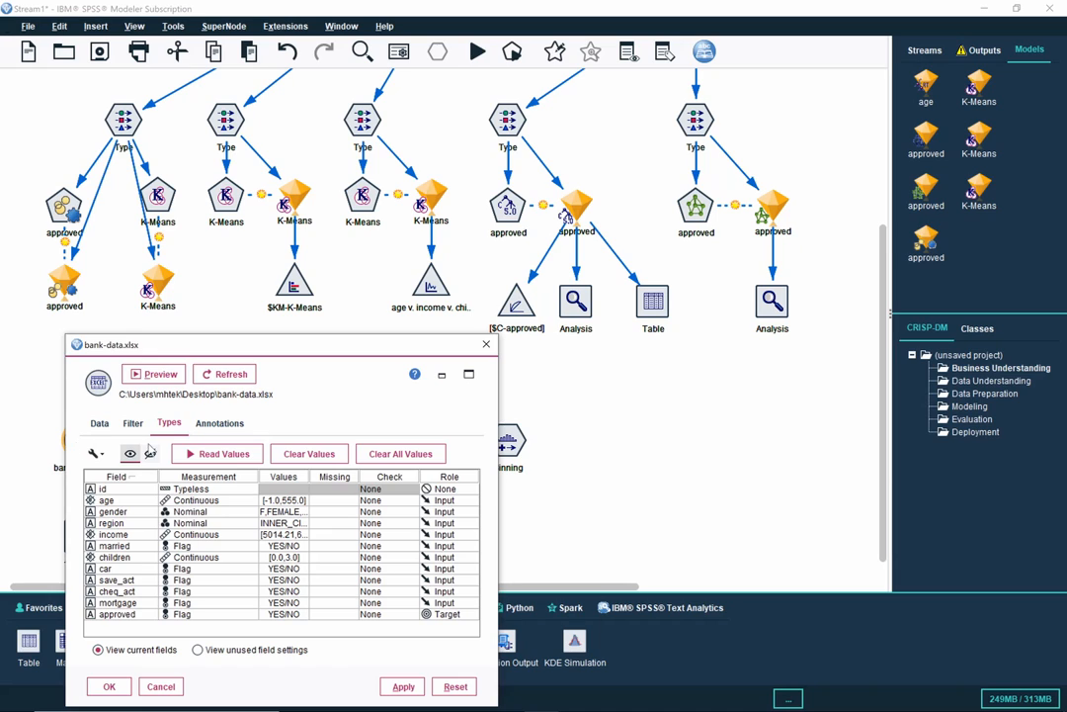
click(134, 424)
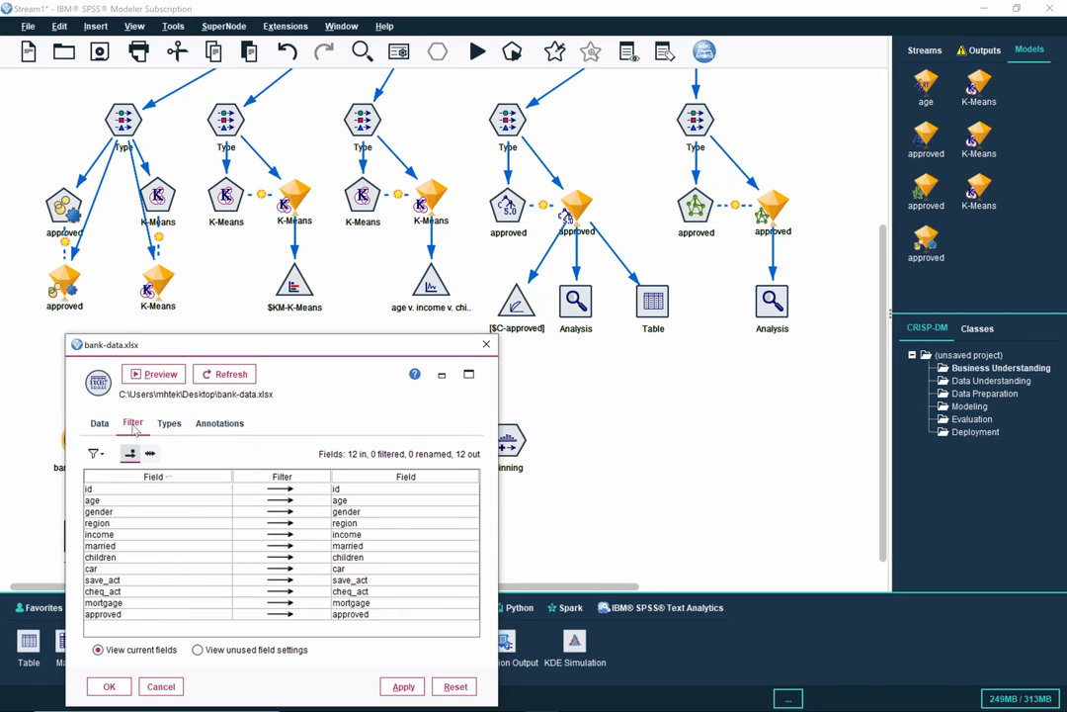
click(278, 614)
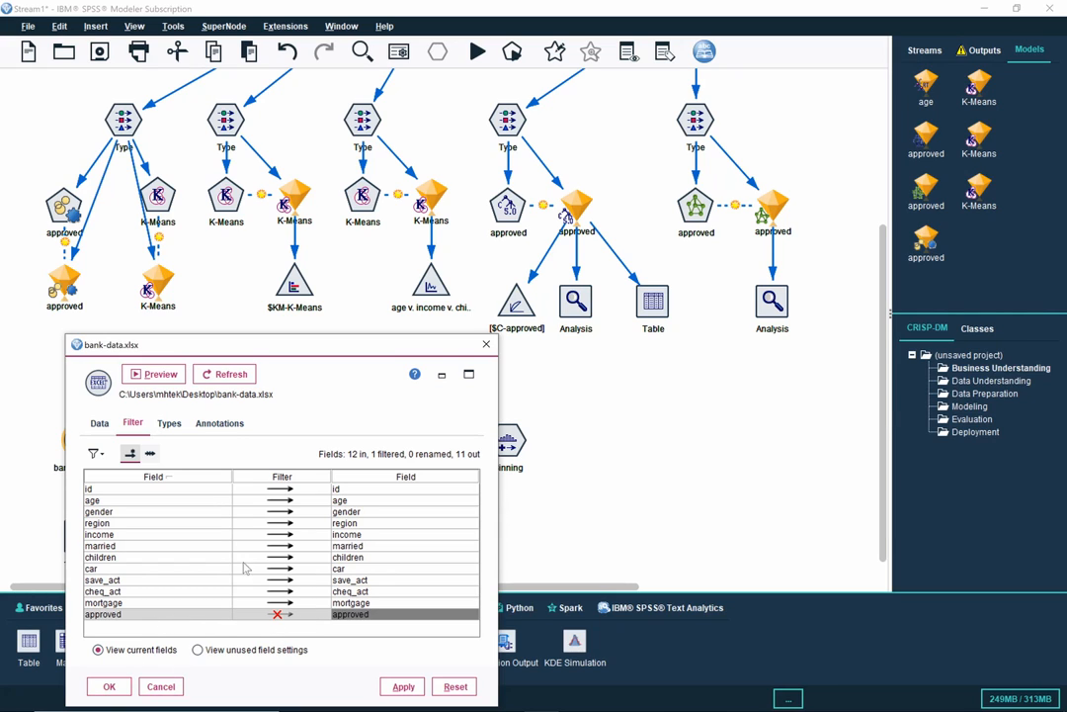
click(169, 422)
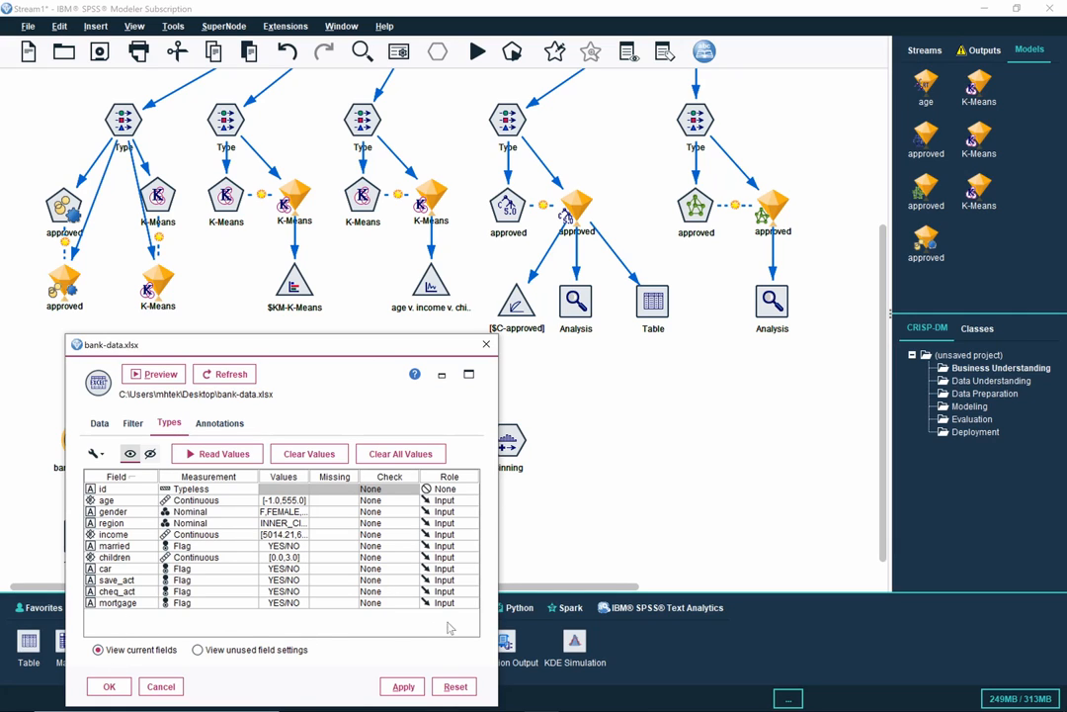
click(108, 686)
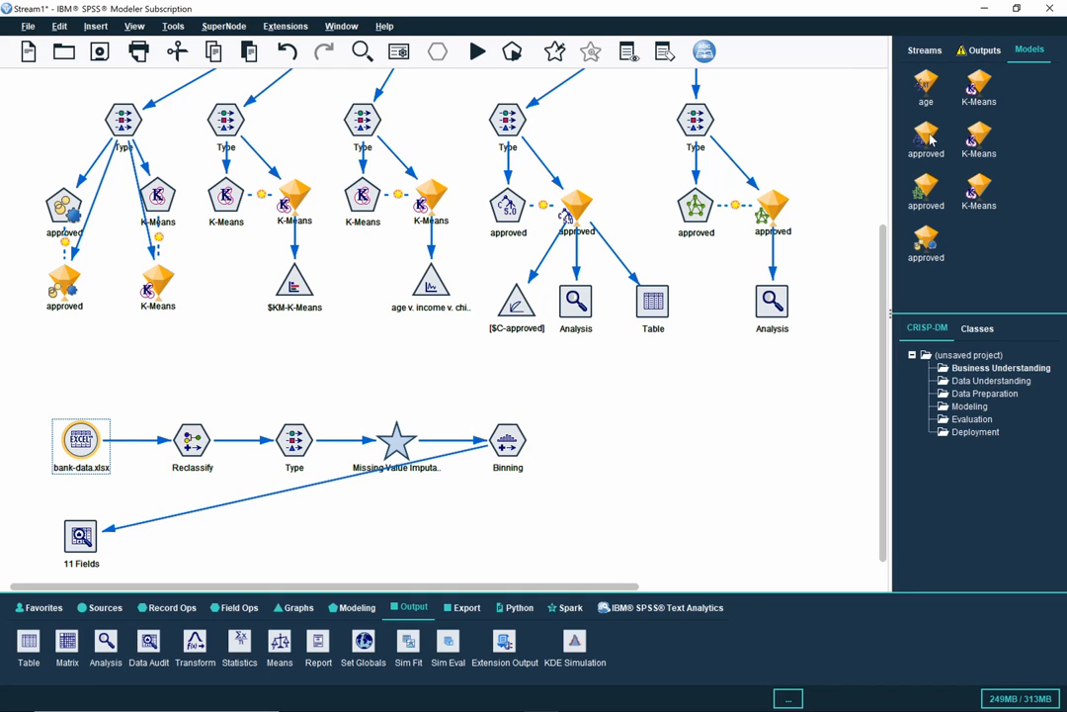
Step: Add the trained C5.0 approved model beside the copied Binning node and connect Binning to it
drag(929, 141, 611, 444)
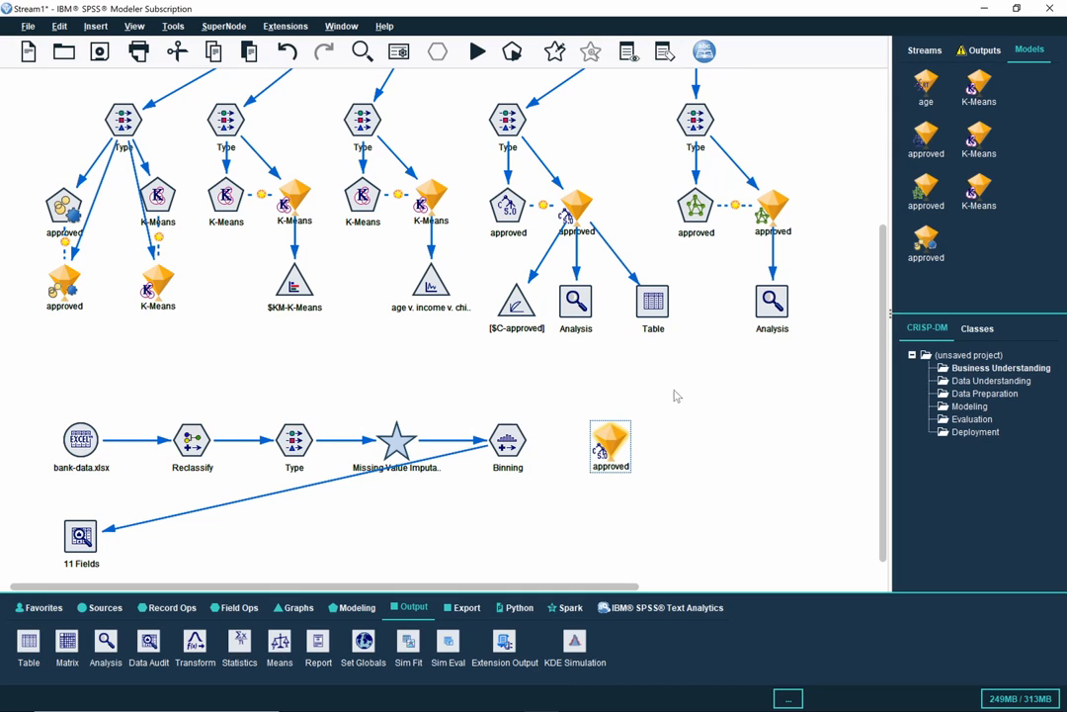
right_click(513, 446)
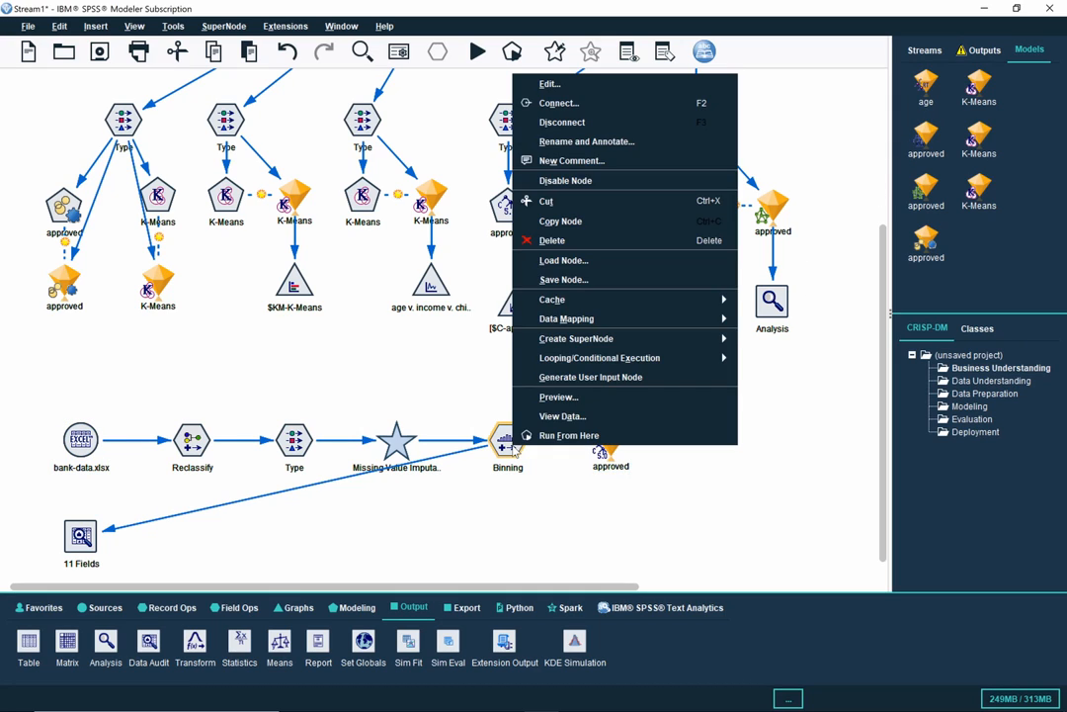
click(593, 103)
click(612, 446)
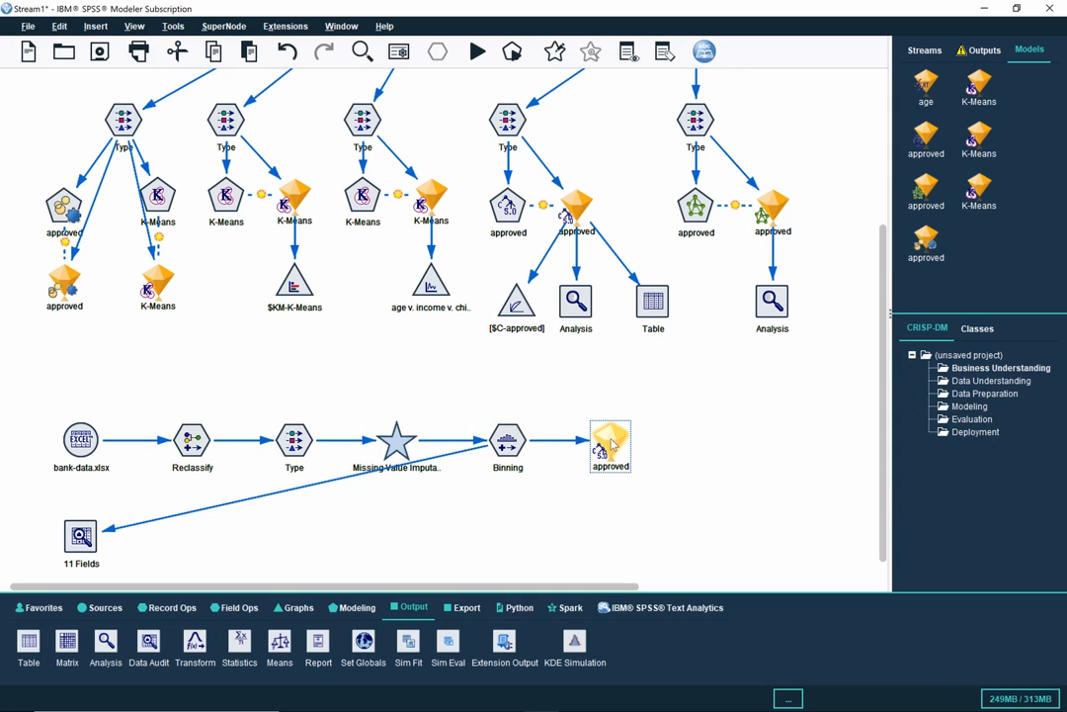
click(647, 512)
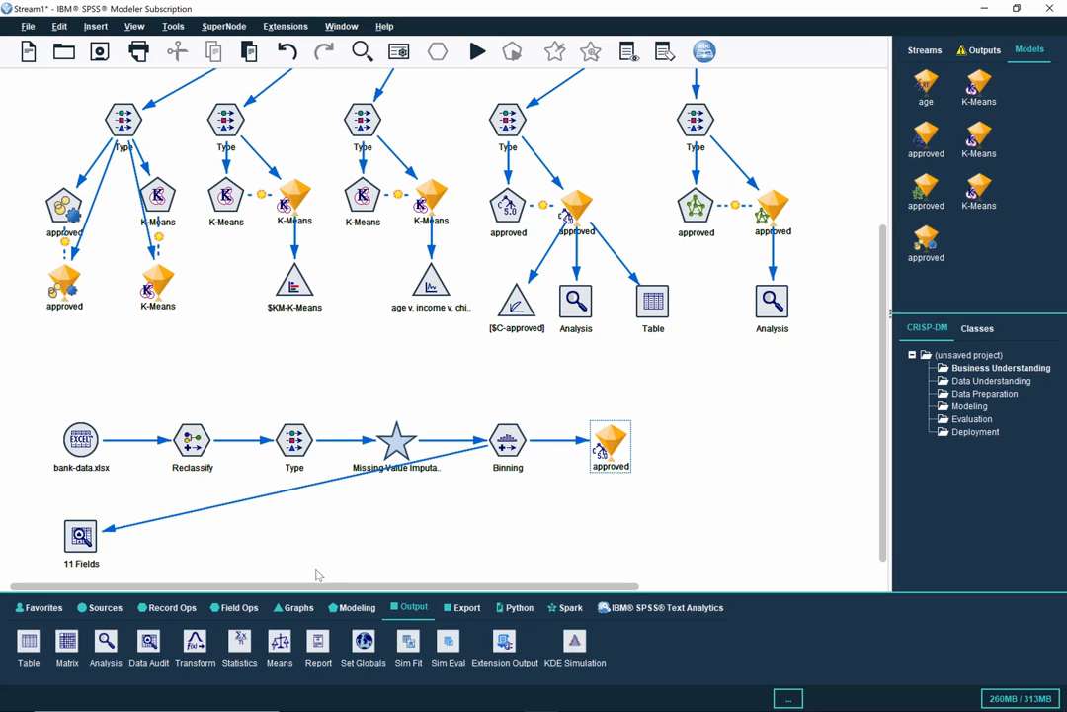
Step: Add a Table node after the deployed C5.0 approved model and connect the model to it
click(26, 643)
click(732, 446)
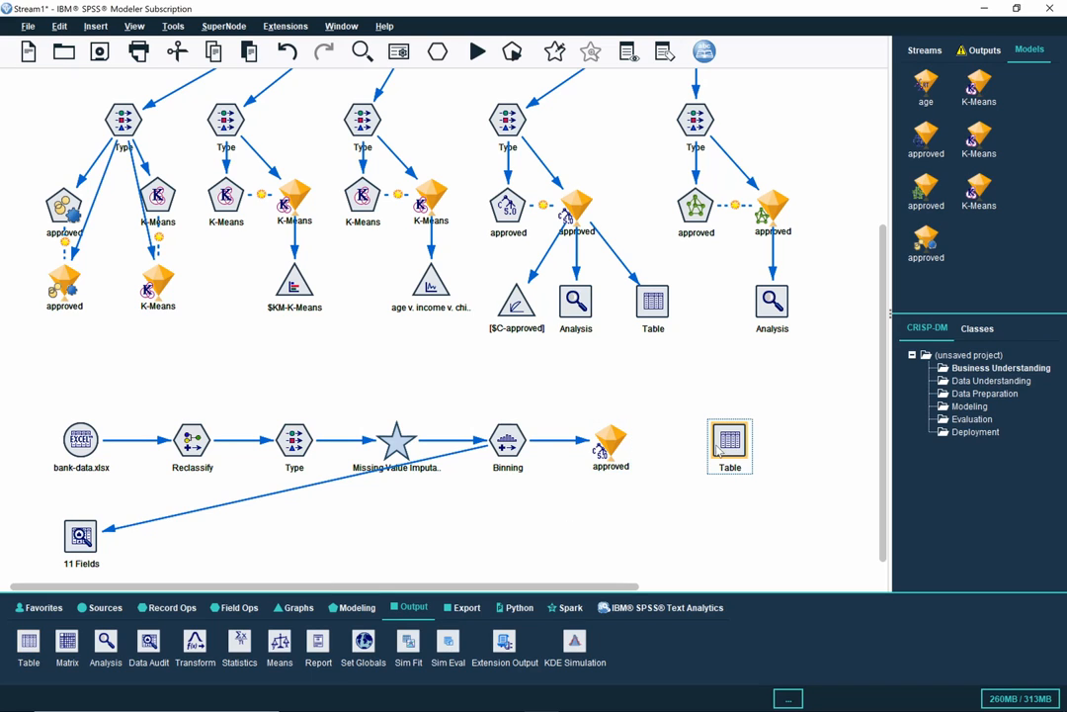
right_click(613, 450)
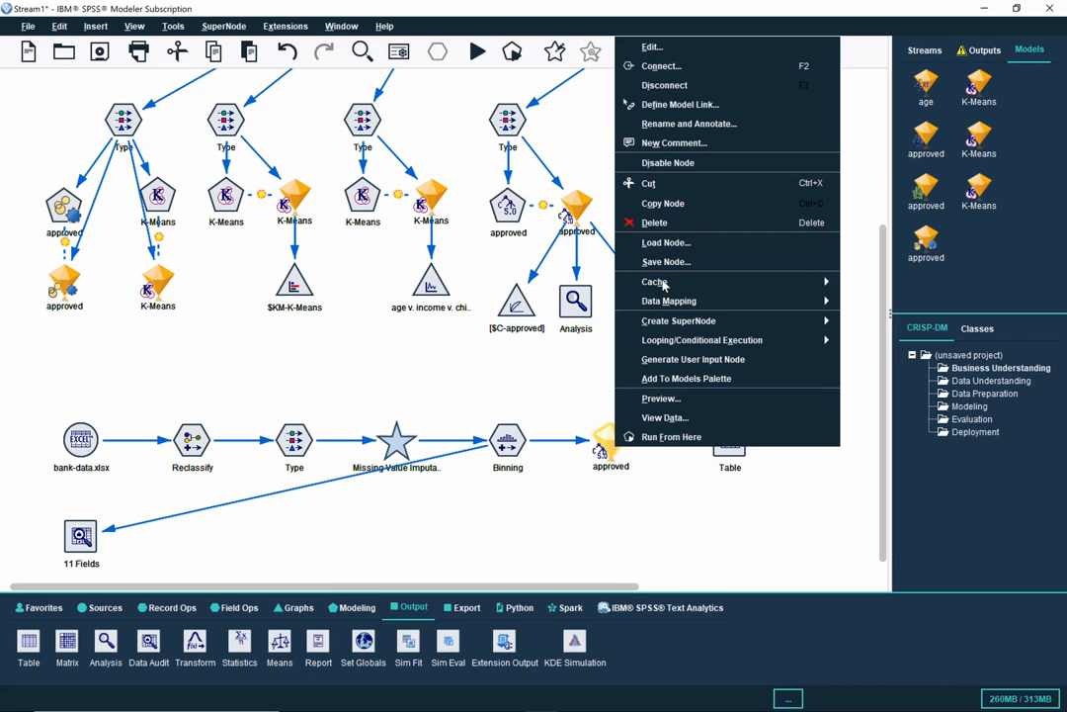
click(663, 66)
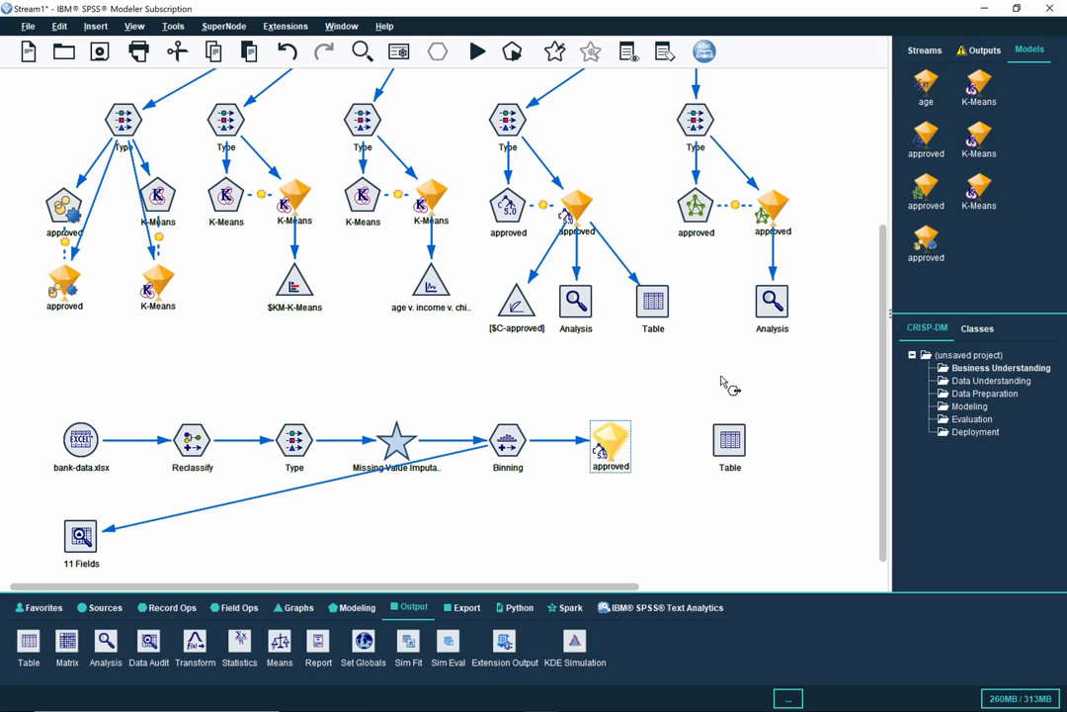
click(730, 441)
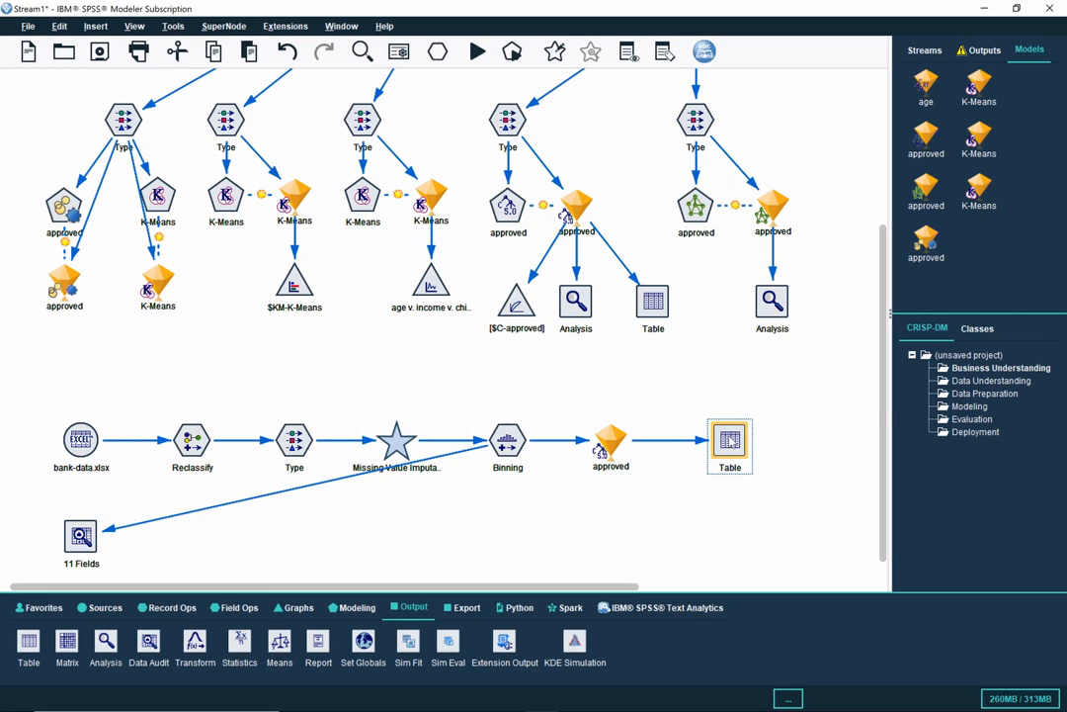
Step: Run the deployment branch's Table node and examine the $C-approved prediction column in the enlarged output
double_click(729, 441)
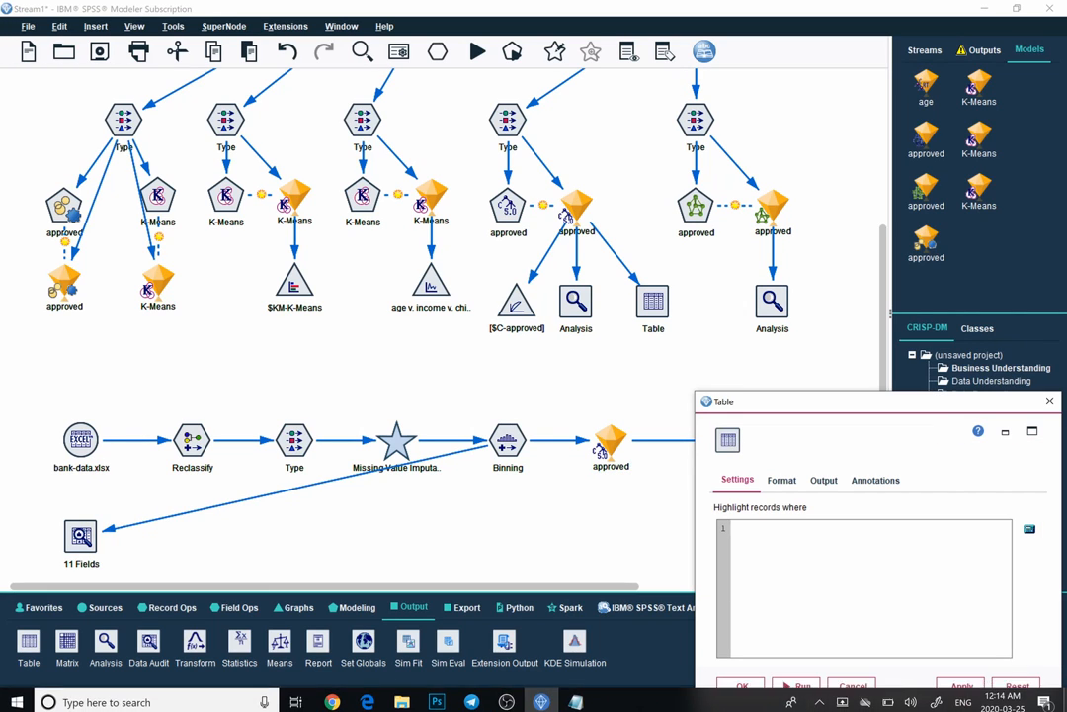
click(801, 684)
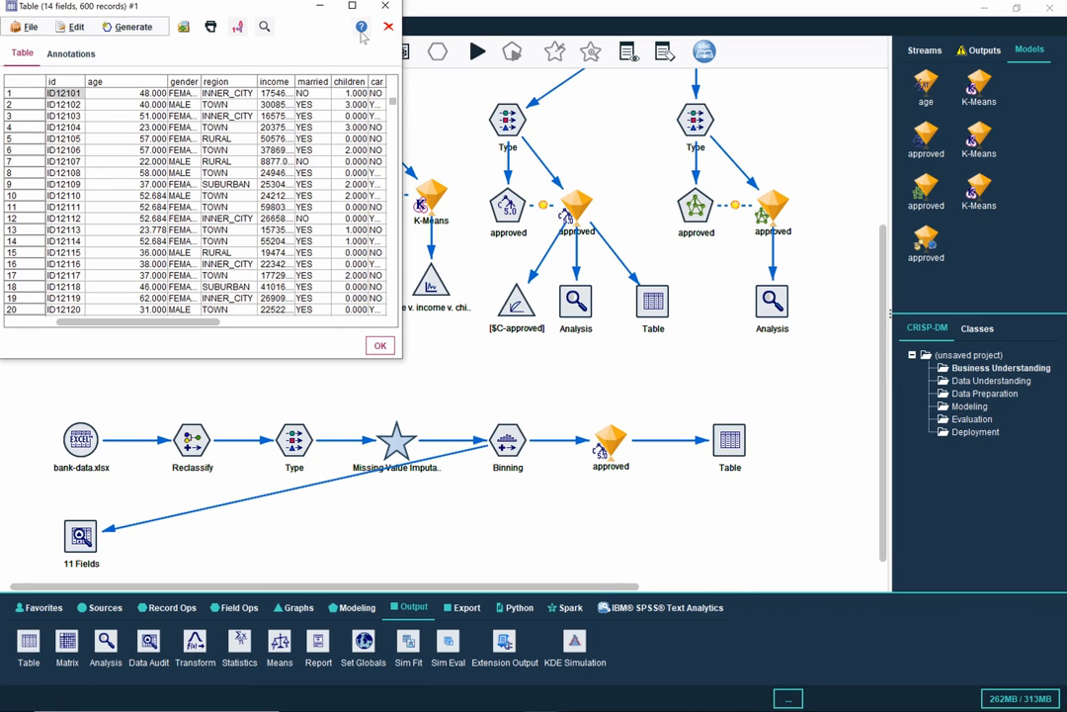
click(352, 6)
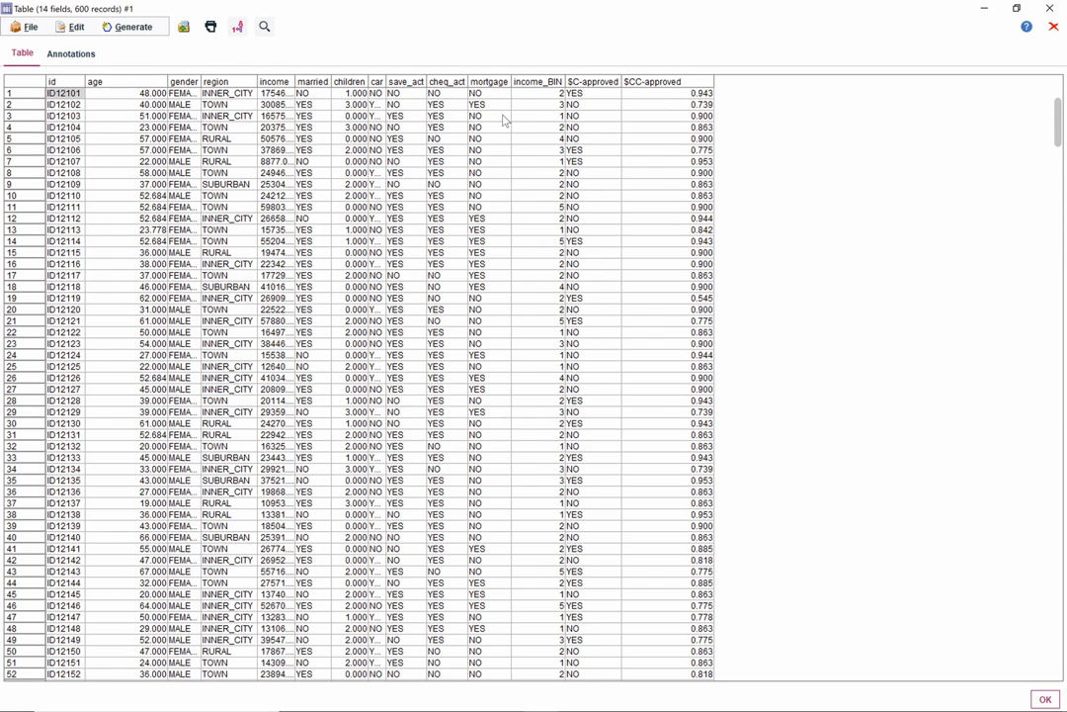
click(593, 82)
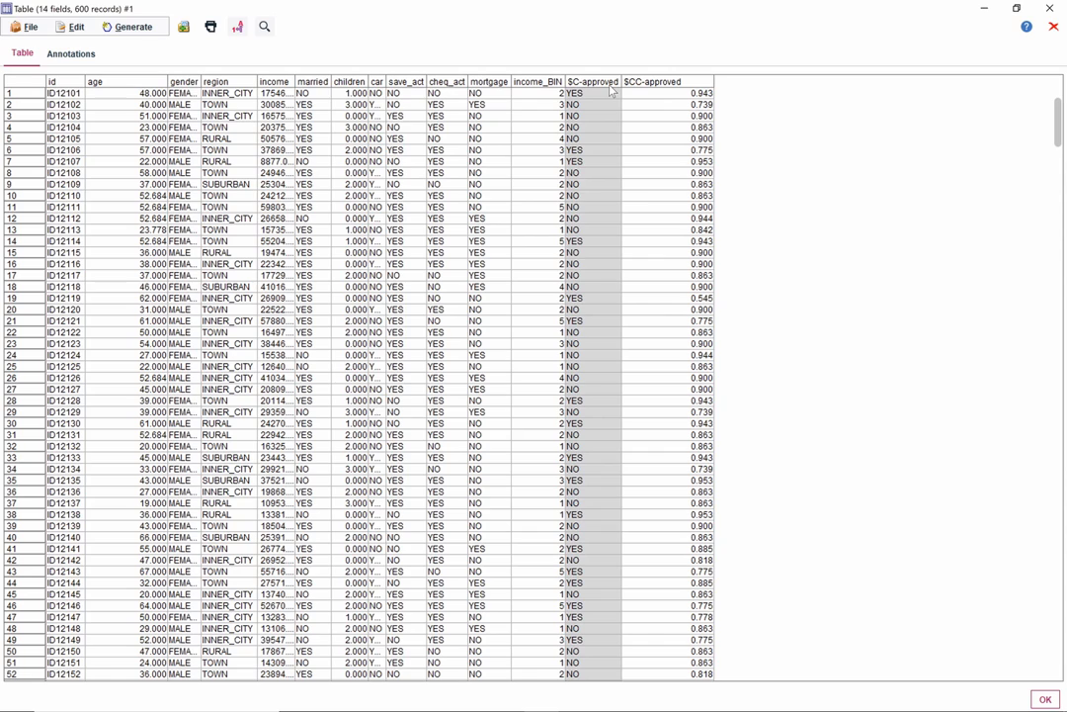
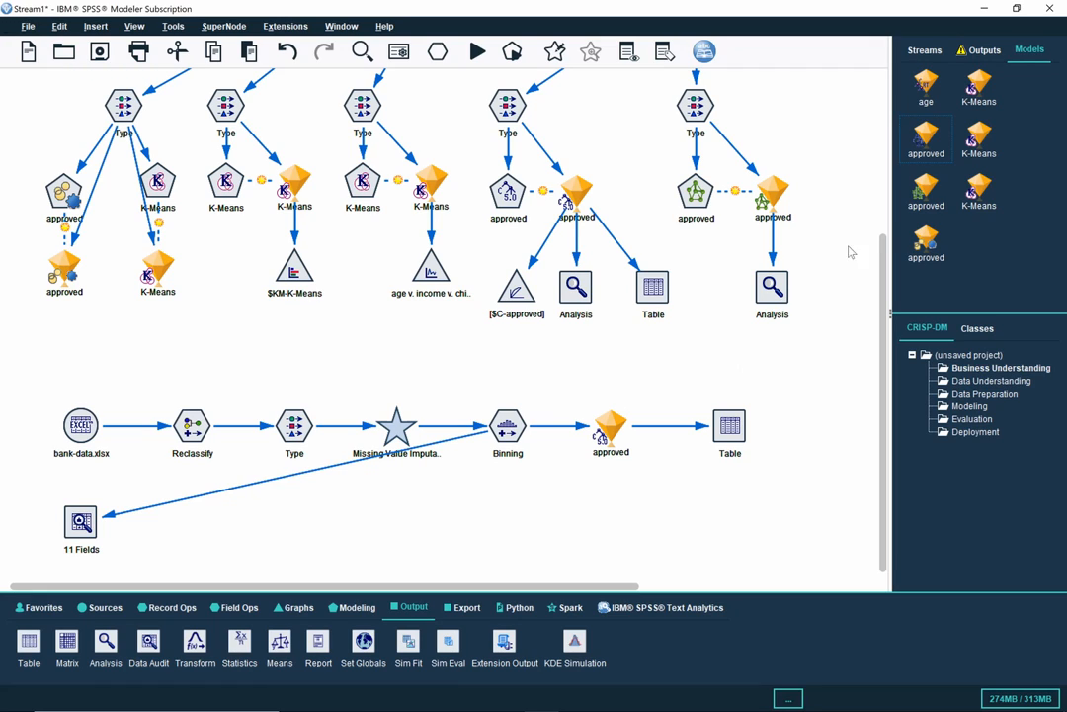
Step: Check the file types offered for exporting the C5.0 approved model as PMML, without saving a file
right_click(927, 143)
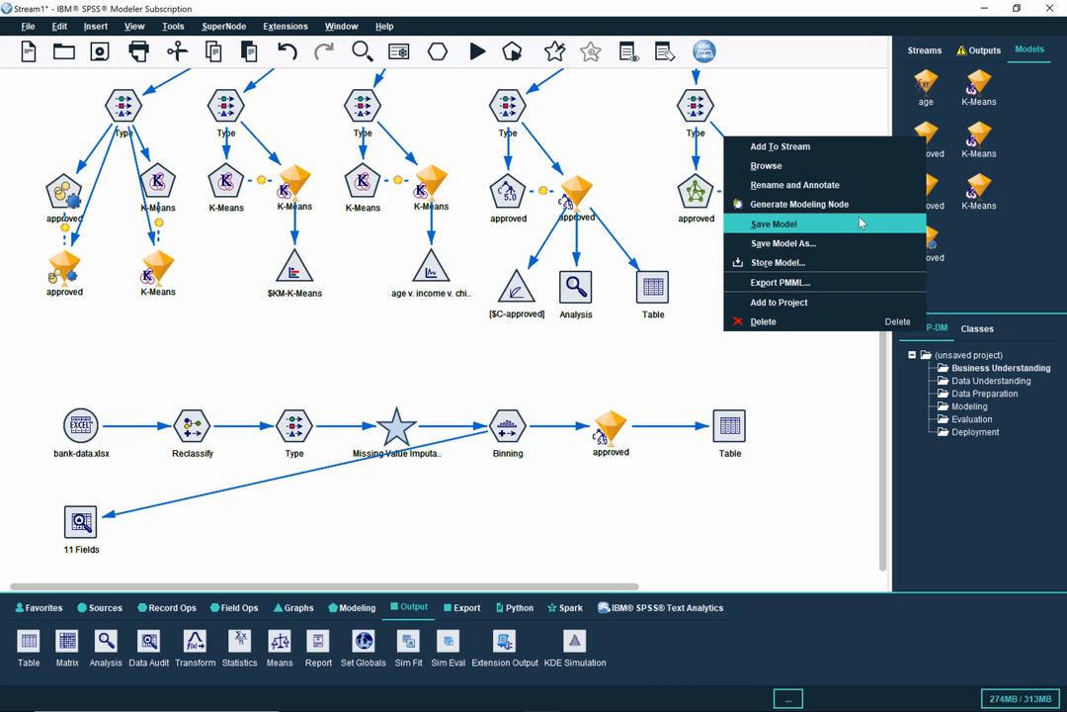
click(842, 287)
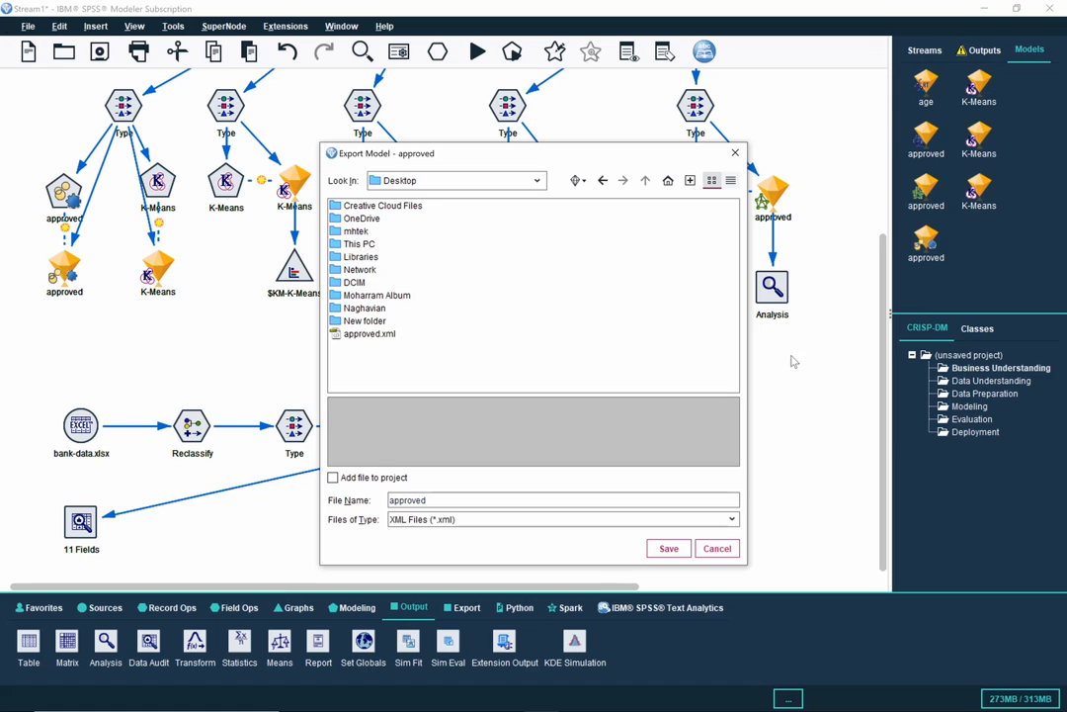
click(733, 519)
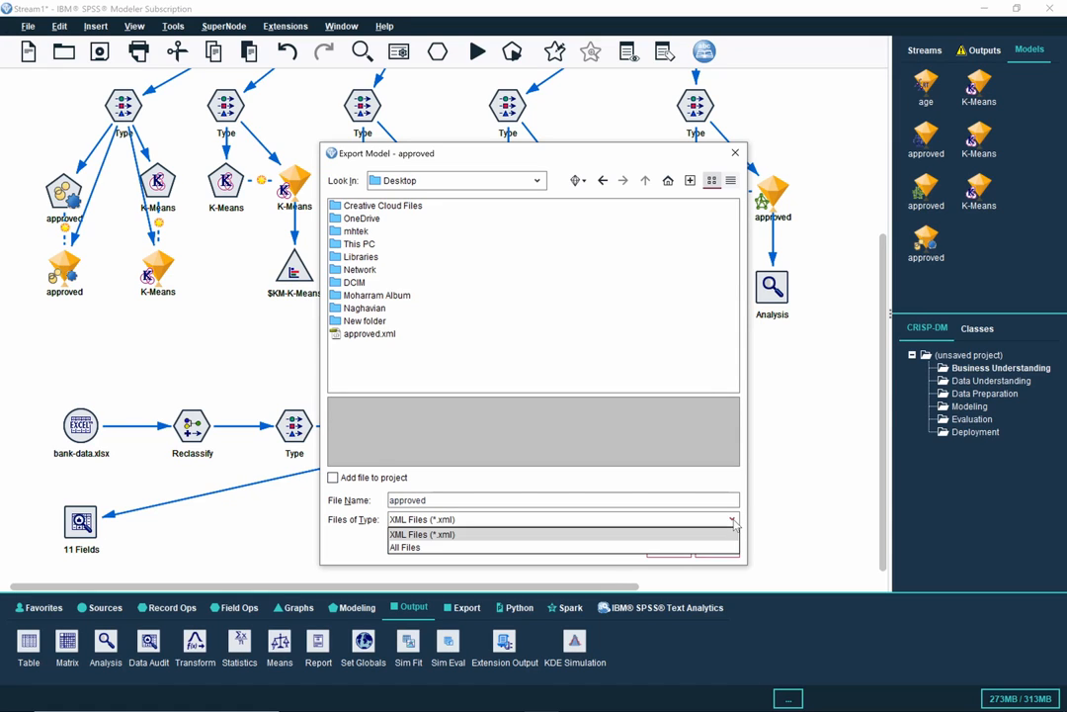
click(734, 523)
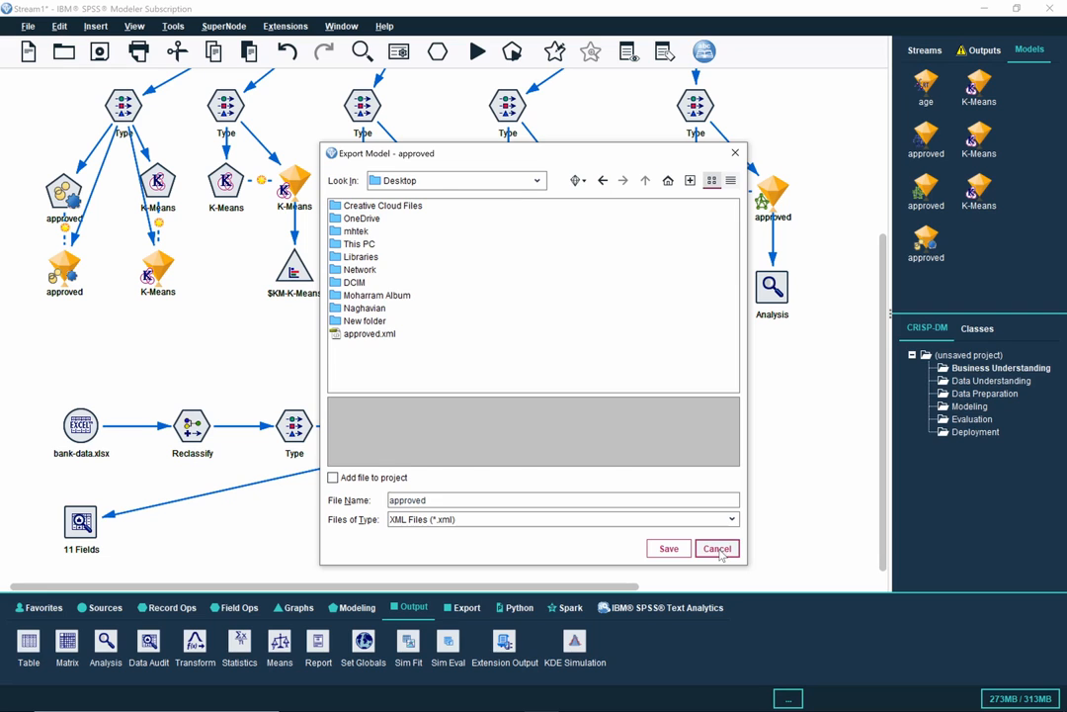
click(720, 551)
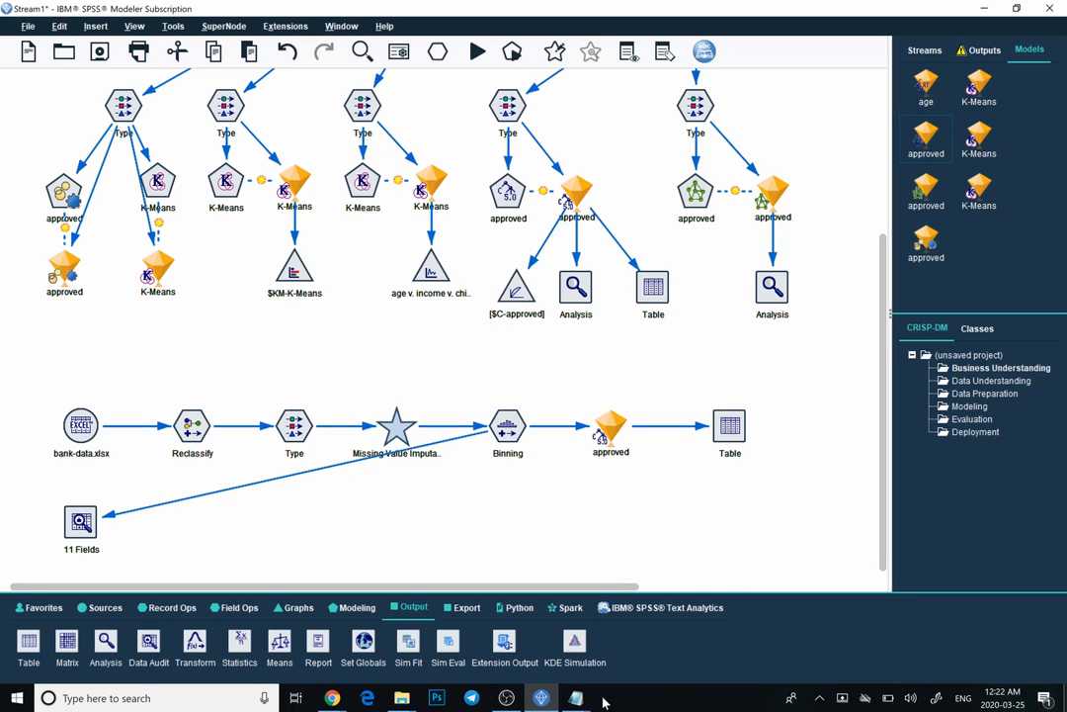
Step: Switch to approved.xml in Notepad, examine the PMML data dictionary and decision tree nodes, and return to SPSS Modeler
mouse_move(579, 699)
click(654, 623)
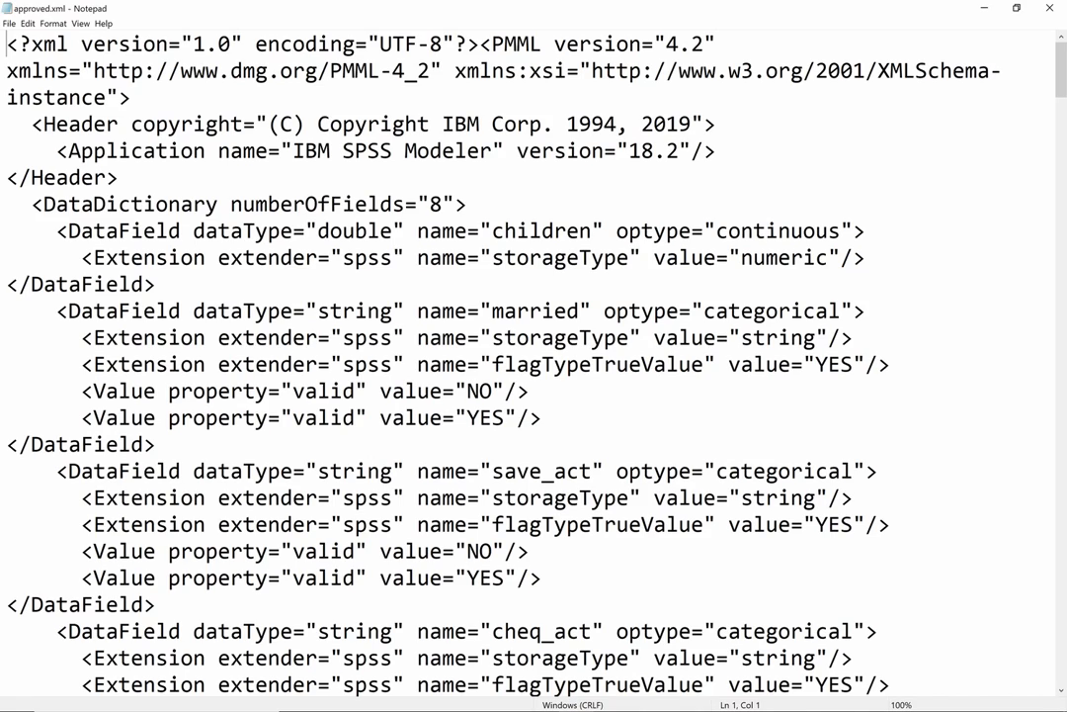
scroll(534, 365, down, 14)
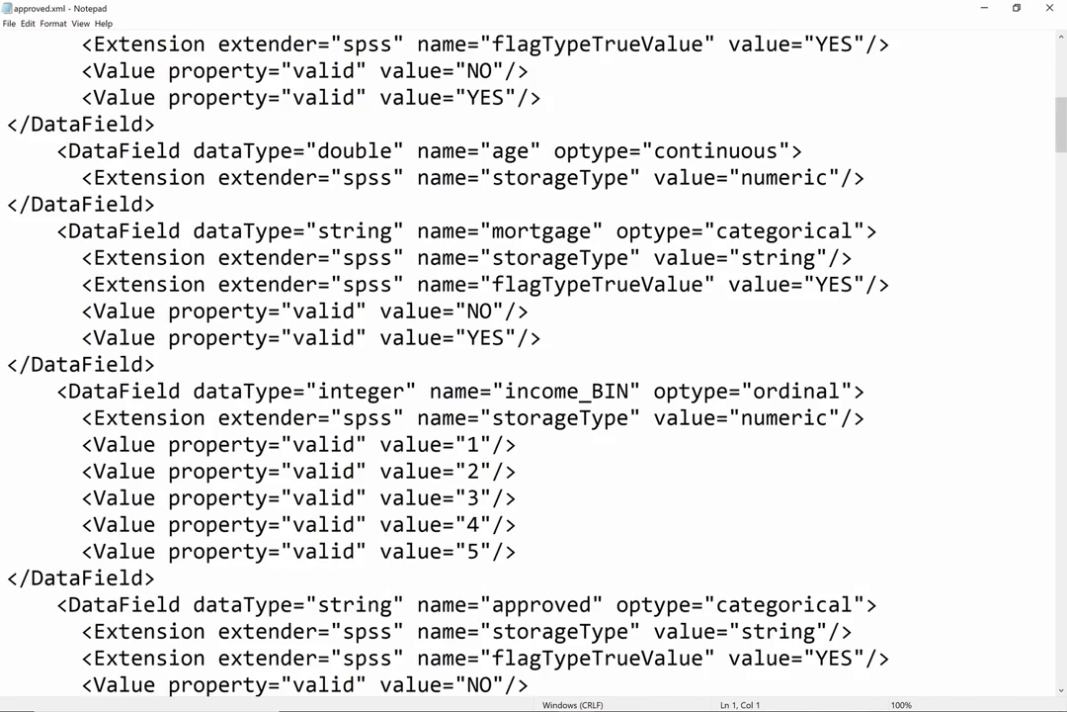
scroll(534, 366, down, 15)
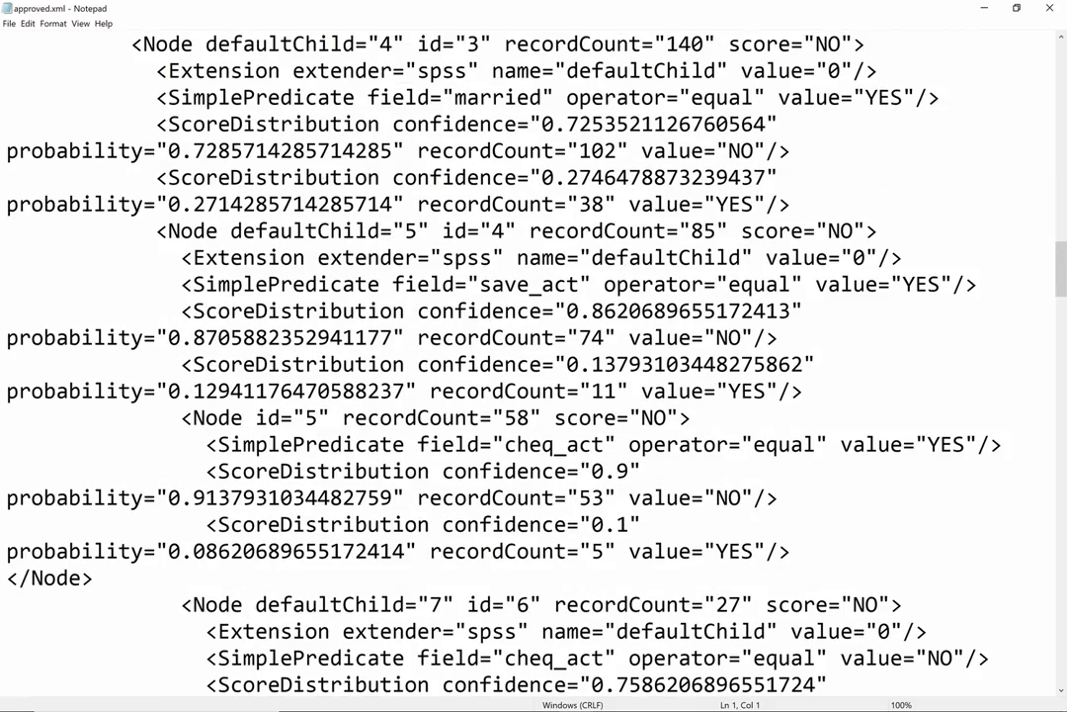
click(985, 10)
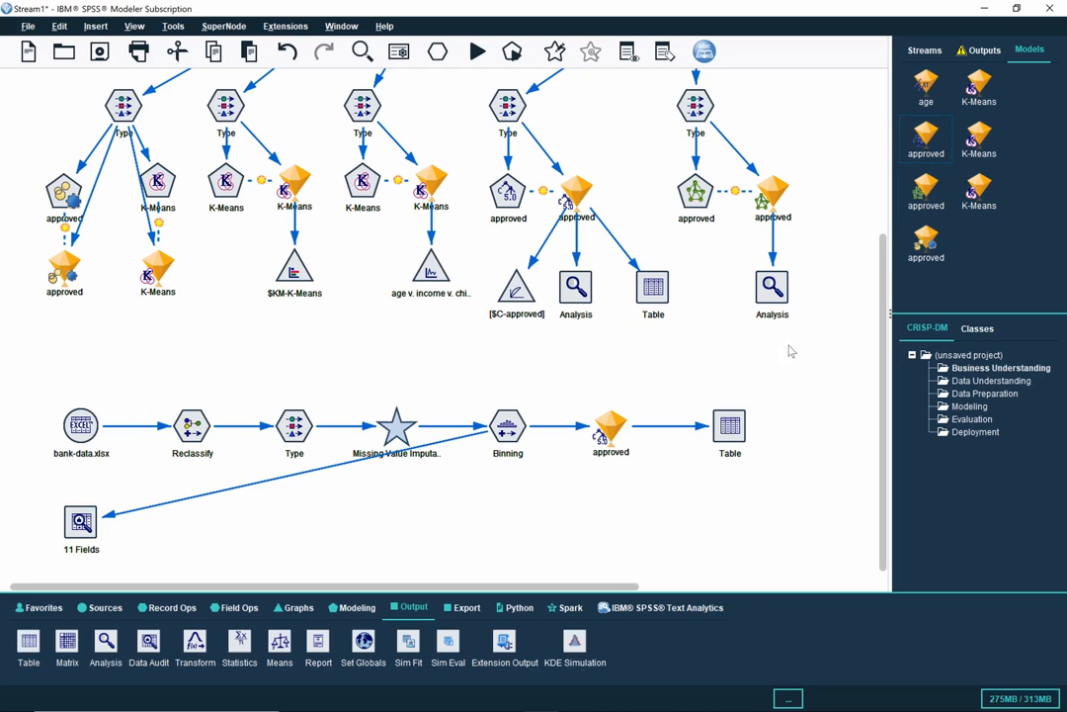